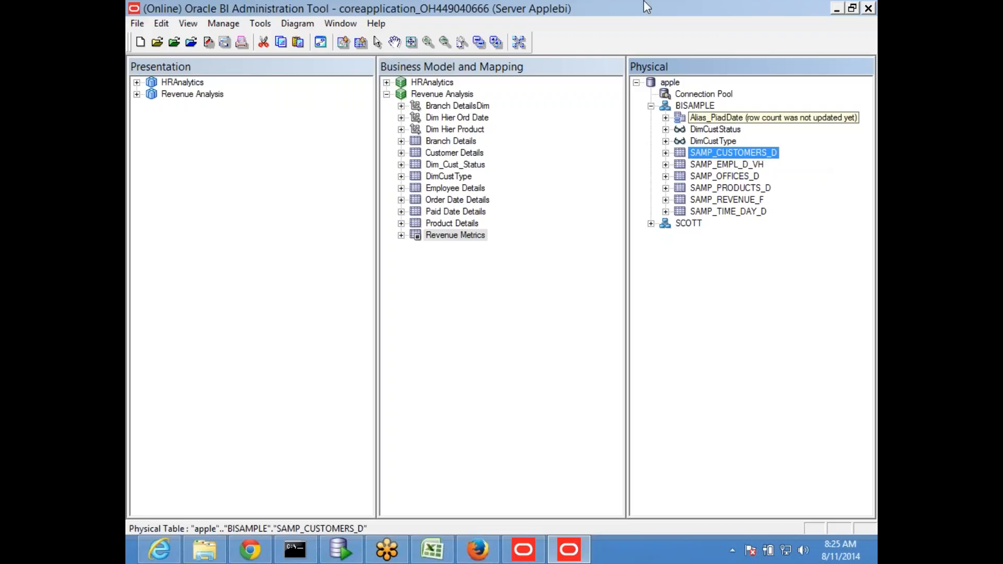
- Expand SAMP_CUSTOMERS_D to list its columns, then switch to SQL Developer
left_click(666, 153)
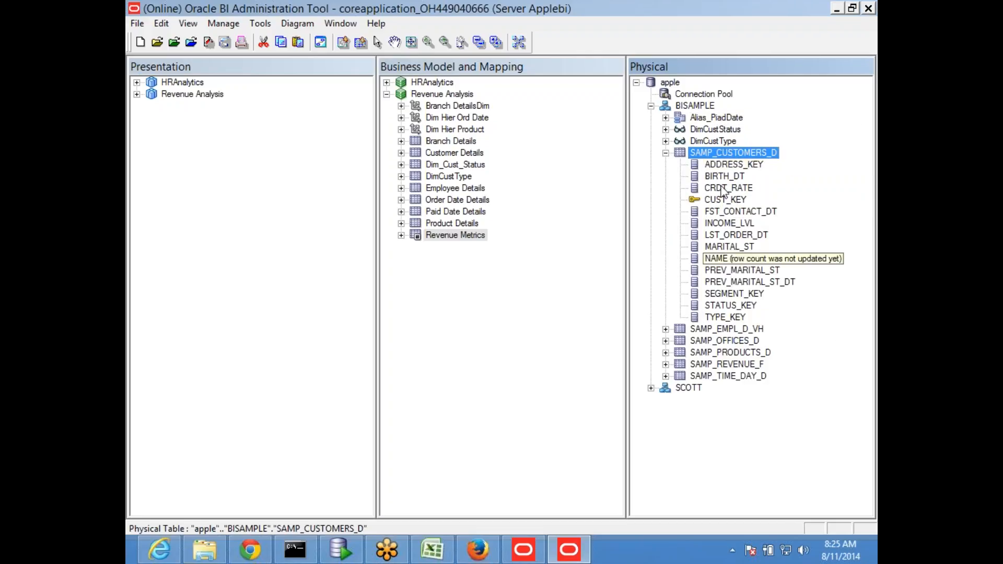
left_click(340, 549)
- Log in to the BISAMPLE connection with the account password
double_click(182, 119)
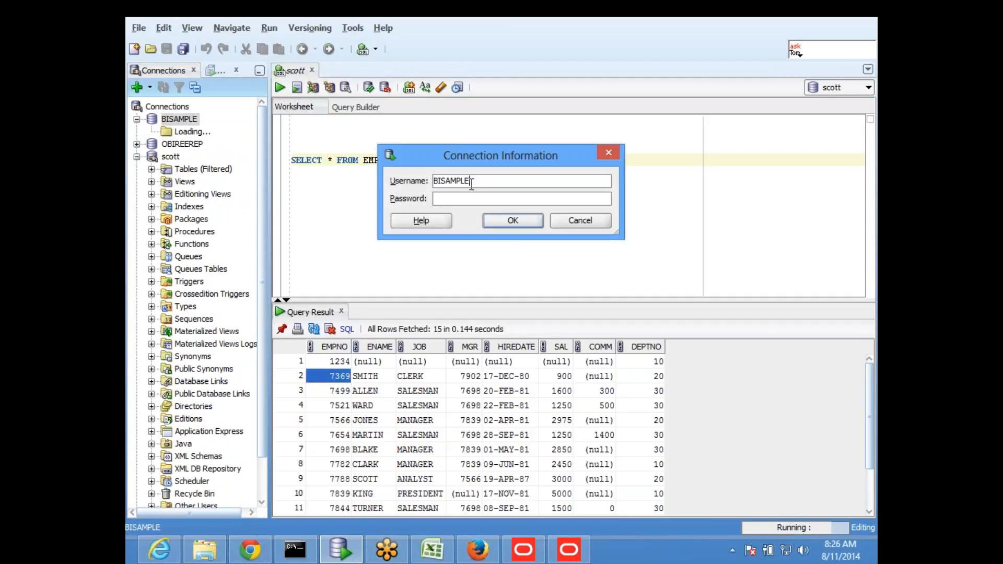
double_click(471, 181)
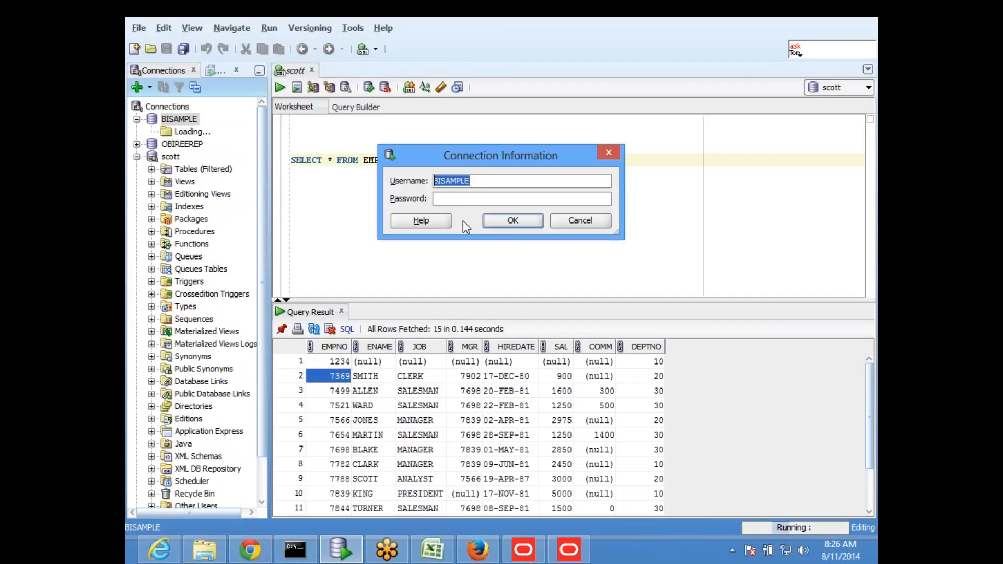
left_click(474, 201)
key("ctrl+v")
left_click(511, 225)
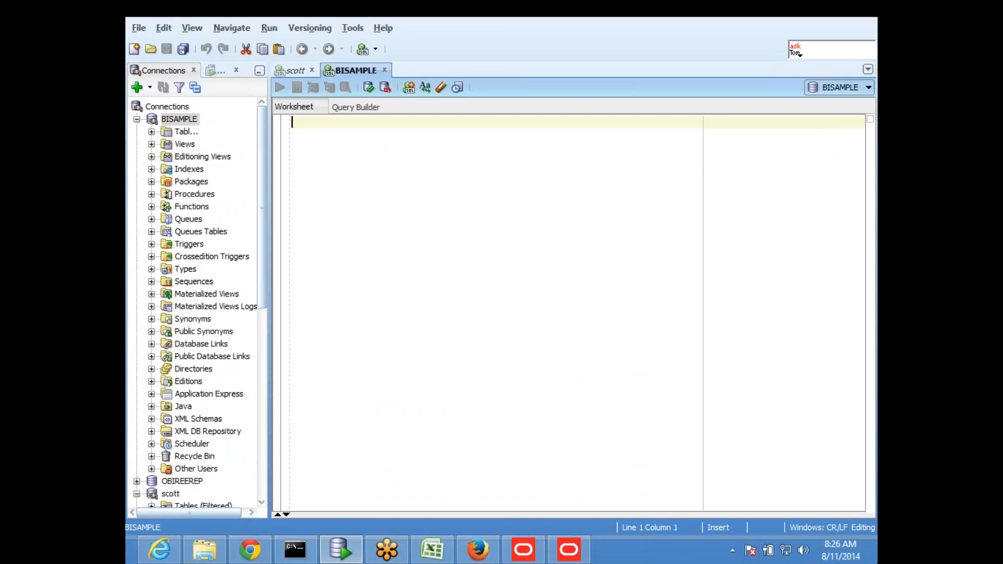
- Run SELECT * FROM TAB WHERE TNAME LIKE 'SAMP%' to list the SAMP tables
key("Return")
key("Return")
key("Return")
type("SELECT * FROM TAB WHERE TNAME")
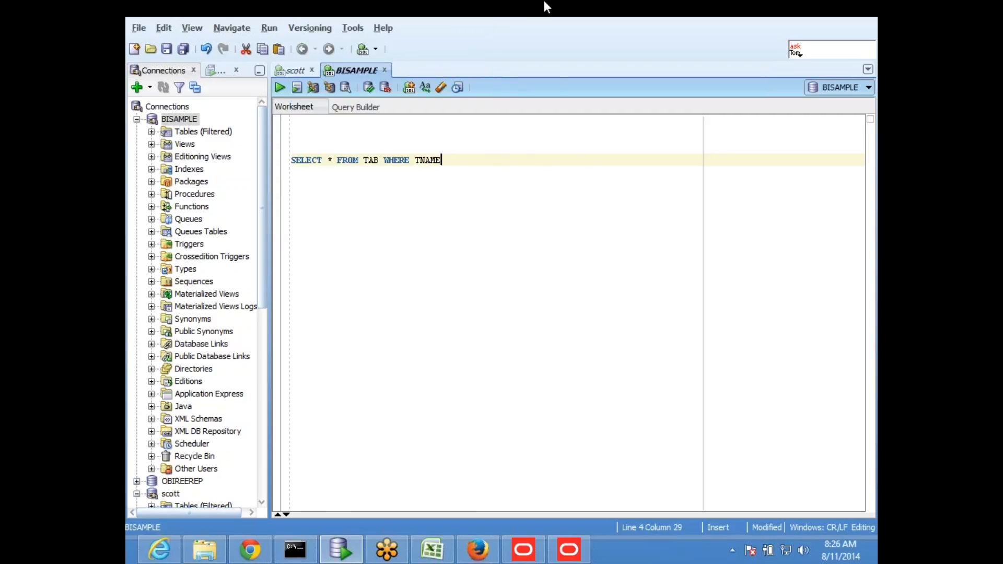
type(" LIKE 'SAMP%'")
key("ctrl+Return")
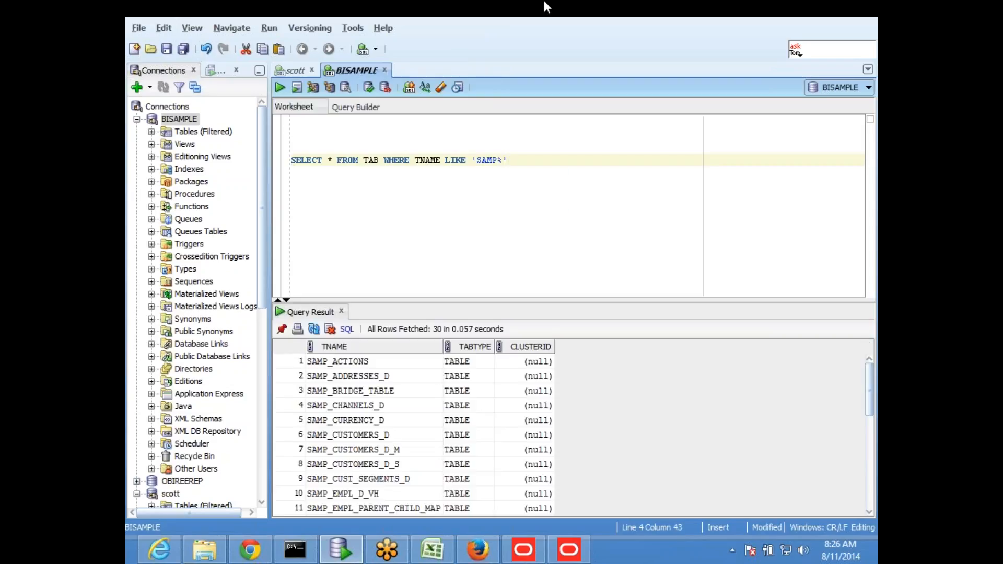
left_click_drag(493, 304, 517, 198)
- Pick SAMP_ADDRESSES_D from the results and start a new SELECT * FROM query below
left_click(391, 358)
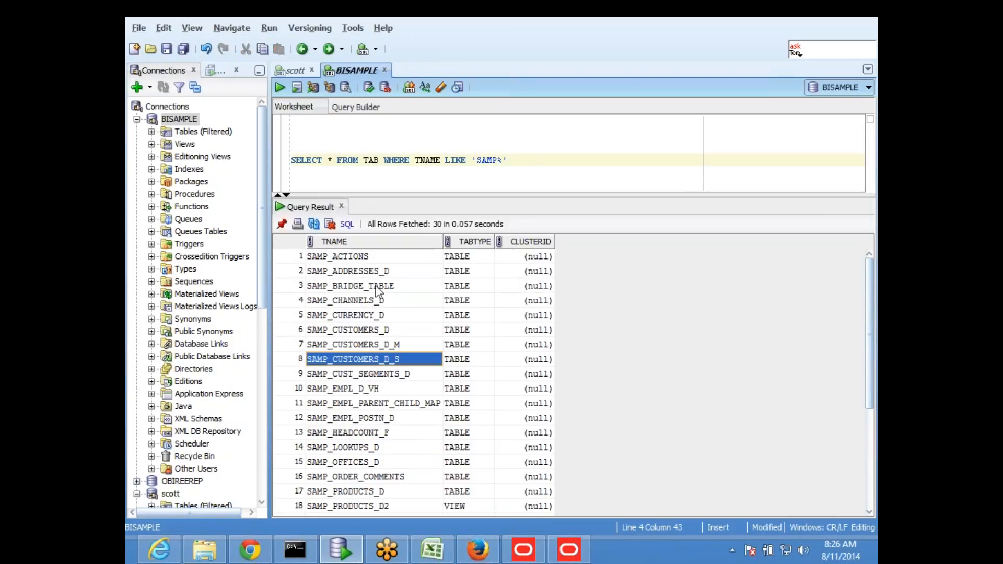
left_click(393, 270)
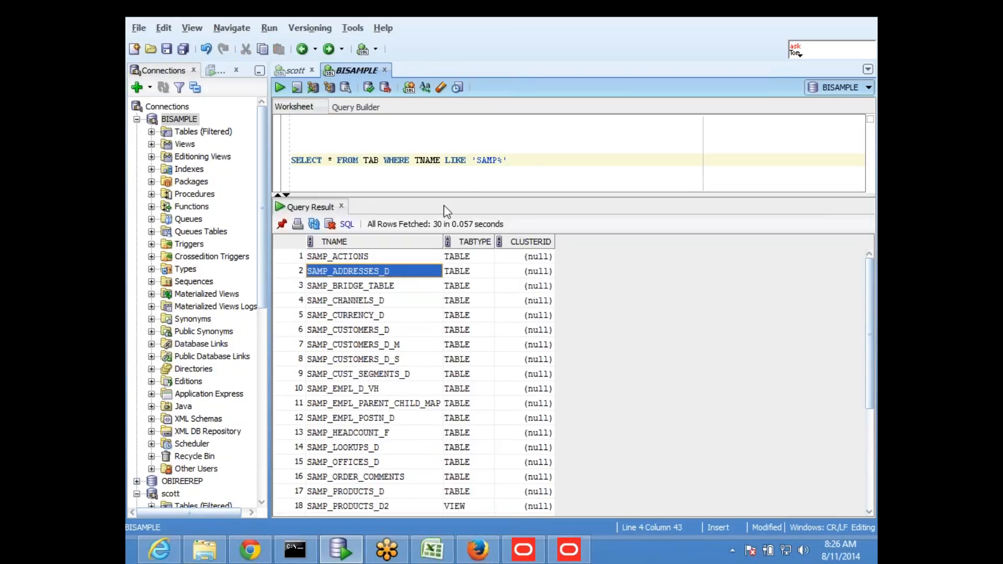
left_click(529, 166)
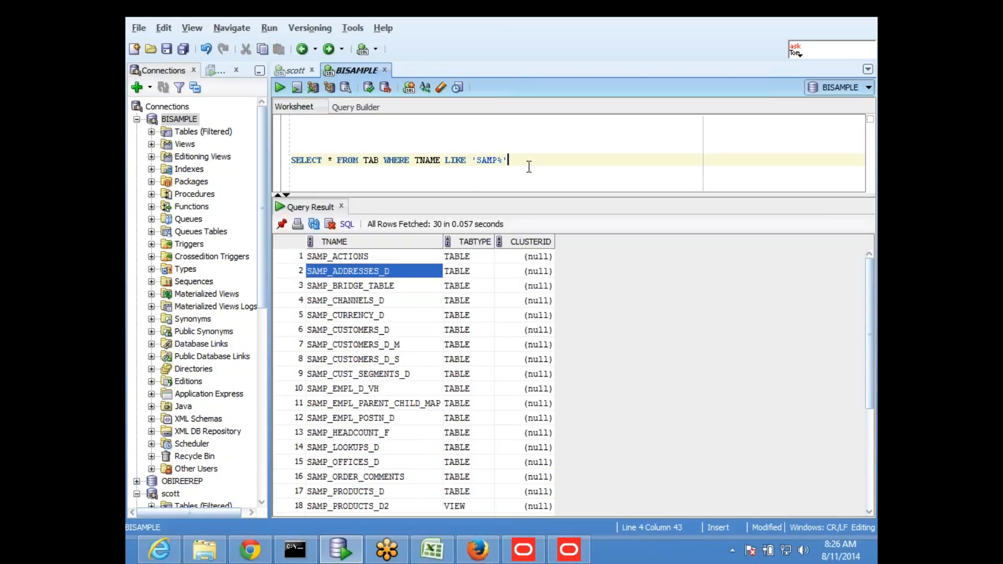
key("Return")
key("Return")
key("Return")
key("Return")
type("SELECT * FROM")
- Complete and run SELECT * FROM SAMP_ADDRESSES_D
type("SAMP_ADDRESSES_D")
key("Return")
key("Return")
key("Up")
key("Up")
key("shift+Down")
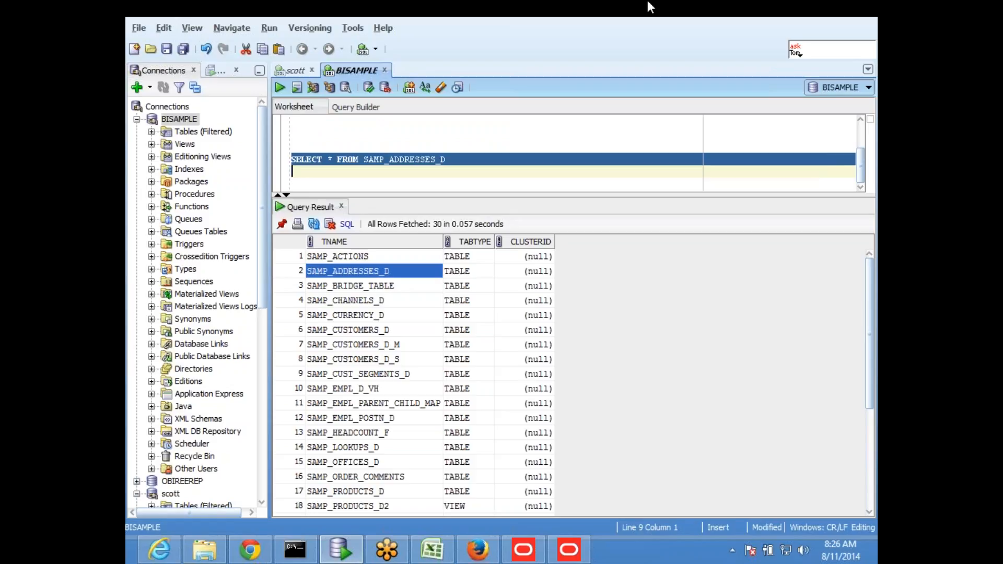
key("ctrl+Return")
- Step across the first address row through to the AREA column
left_click(325, 287)
key("Up")
key("Up")
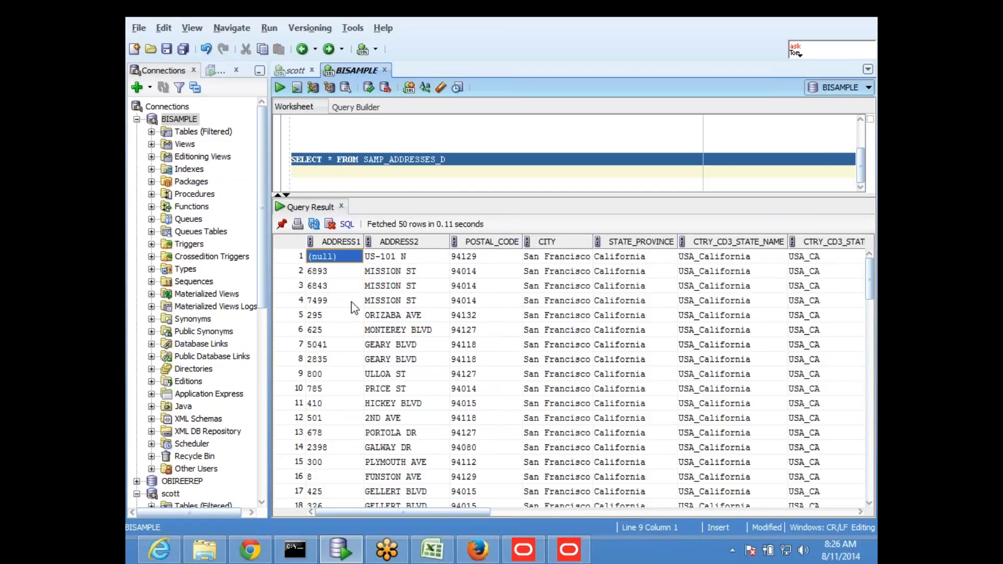
key("Right")
key("Right")
key("Right")
key("Right")
key("Right")
key("Right")
key("Right")
key("Right")
key("Right")
key("Right")
key("Right")
key("Right")
key("Right")
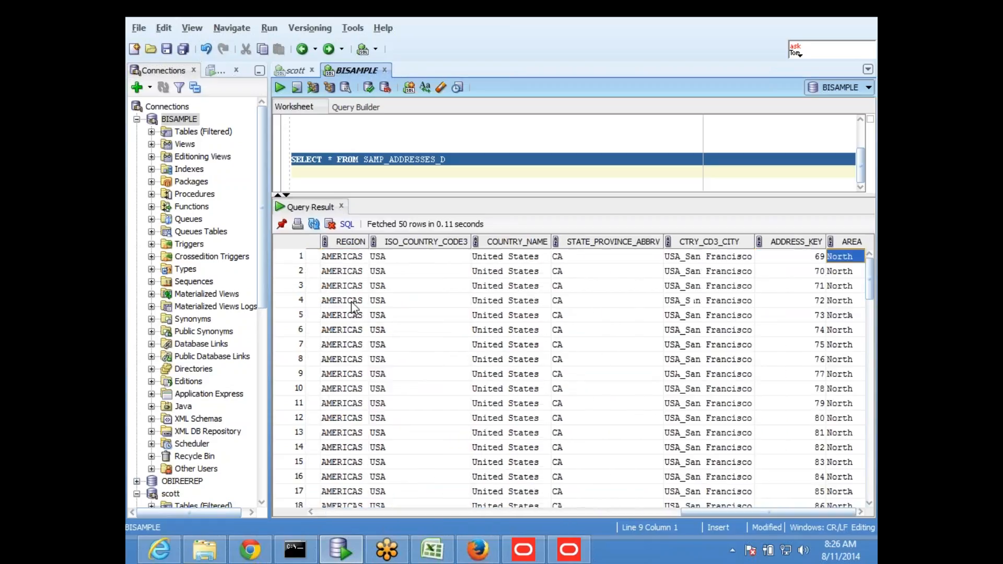
left_click(569, 549)
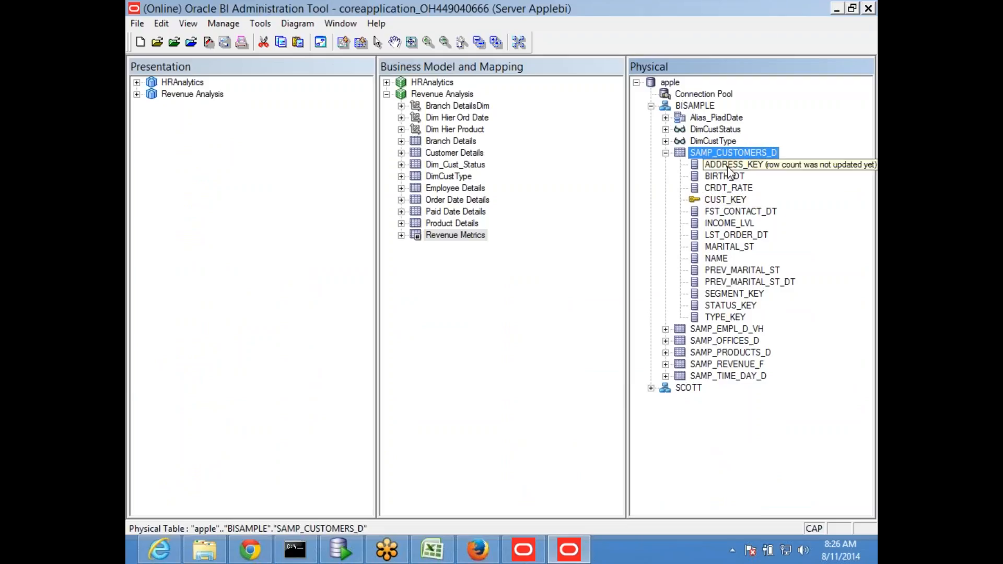
- Check out SAMP_CUSTOMERS_D via Rename, keeping its name unchanged, then return to SQL Developer
right_click(717, 152)
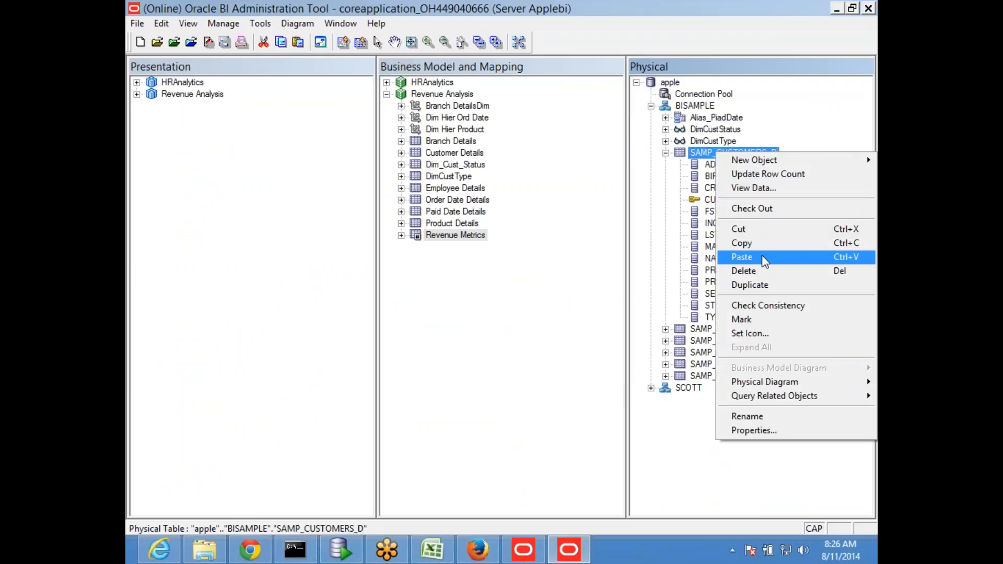
left_click(752, 417)
left_click(435, 369)
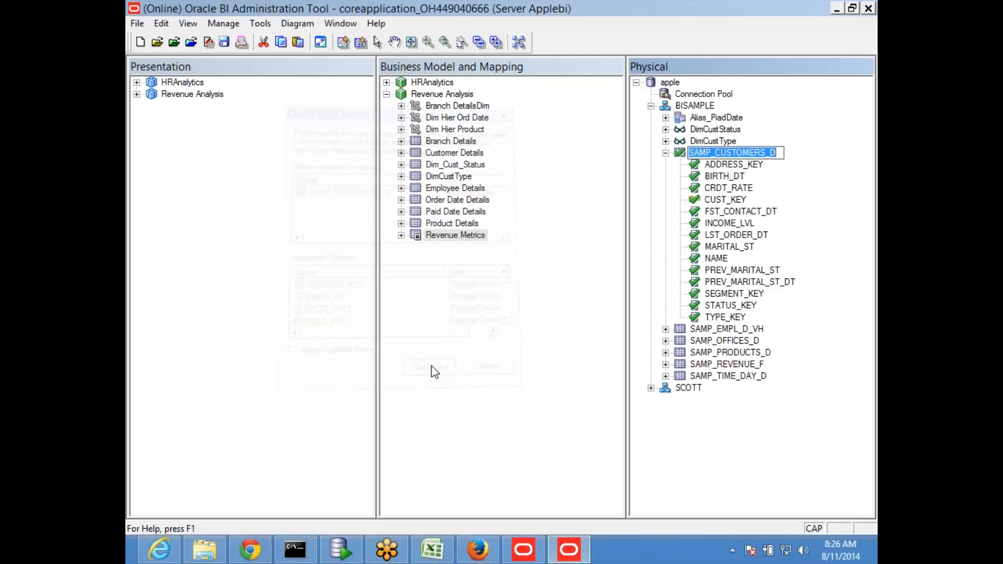
left_click(681, 459)
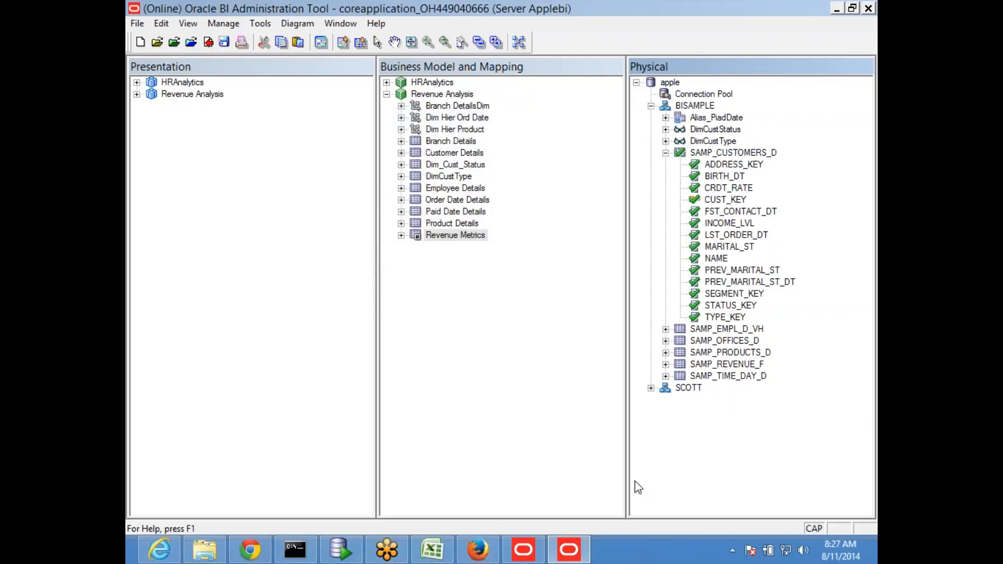
left_click(359, 543)
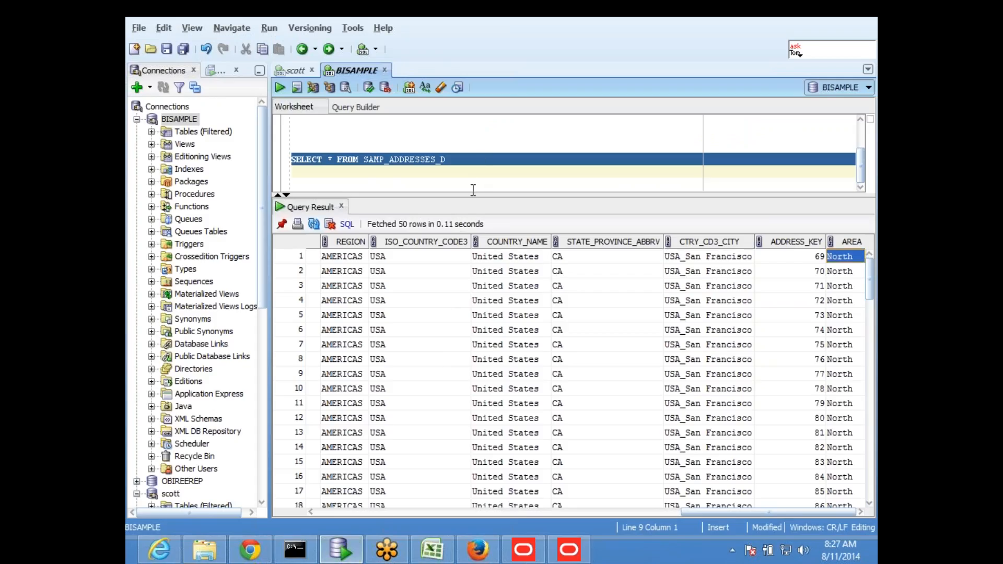
- Write and run SELECT * FROM SAMP_CUSTOMERS_D on a new worksheet line
left_click_drag(471, 194, 471, 259)
left_click(458, 215)
key("Return")
key("Return")
key("Return")
type("SELECT * FRO")
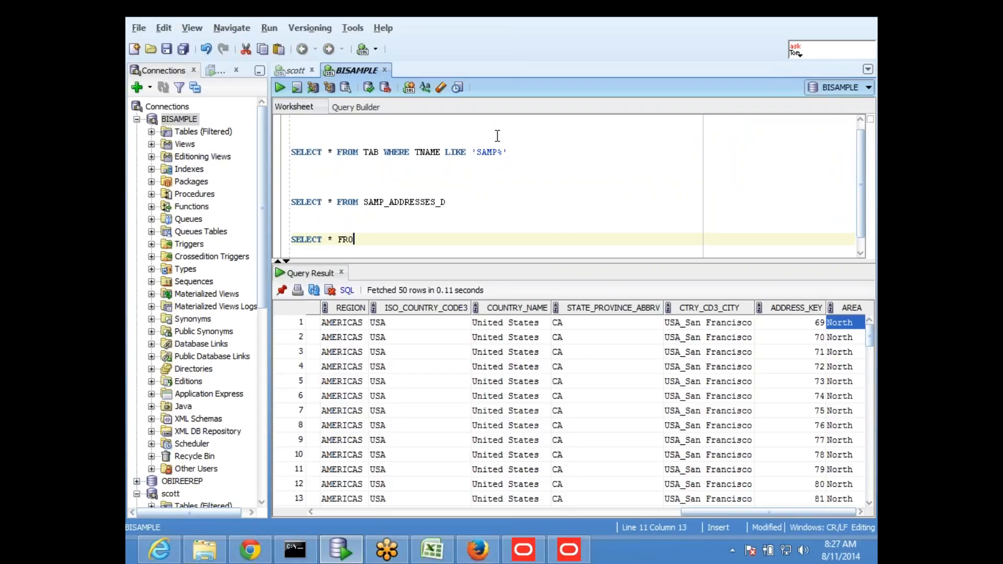
key("BackSpace")
type("M SAMP_CUSTOMERS_D")
key("Return")
key("ctrl+Return")
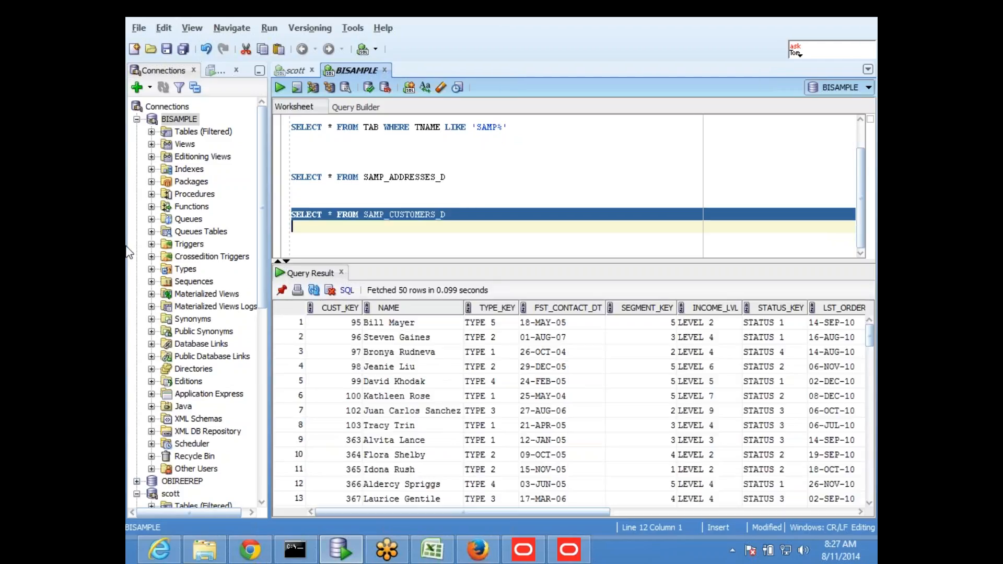
- Copy the first customer's ADDRESS_KEY 1495 and paste it on an empty worksheet line
left_click(344, 323)
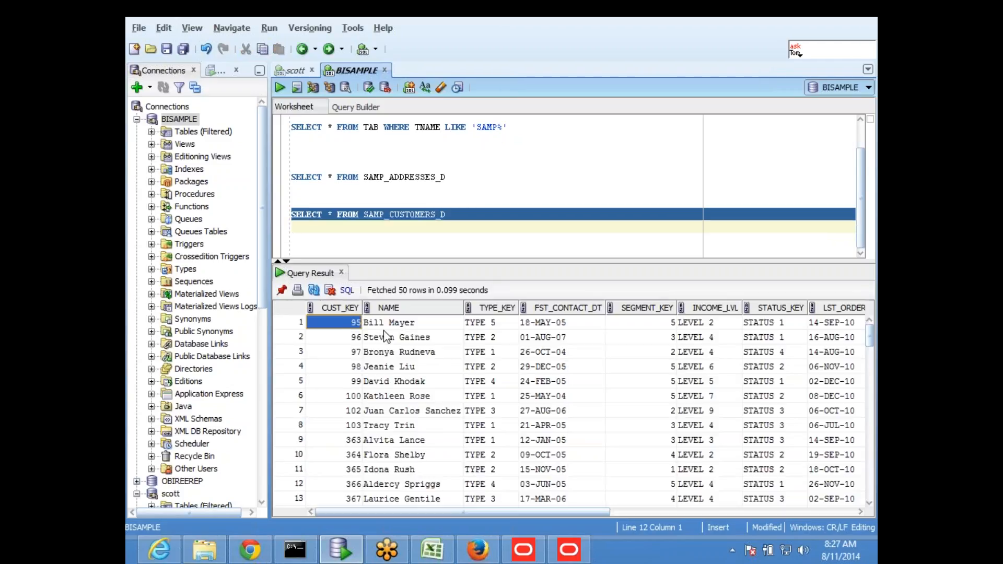
key("Right")
key("Right")
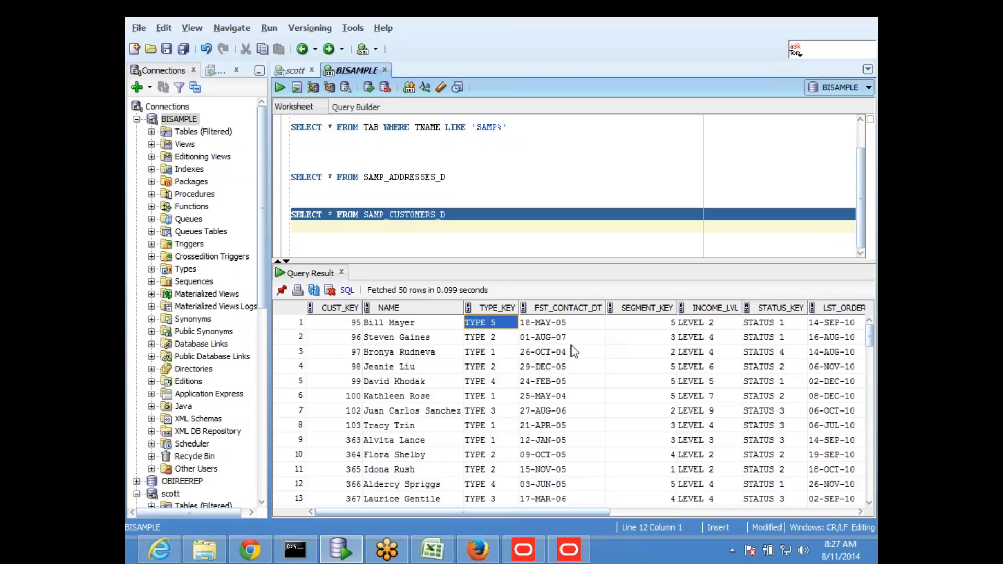
left_click_drag(589, 512, 814, 511)
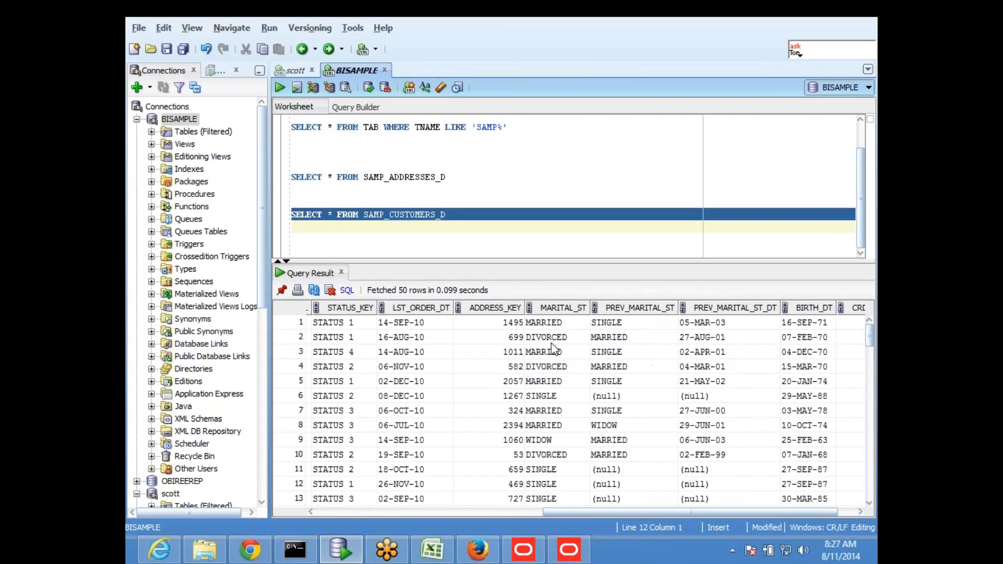
left_click(490, 324)
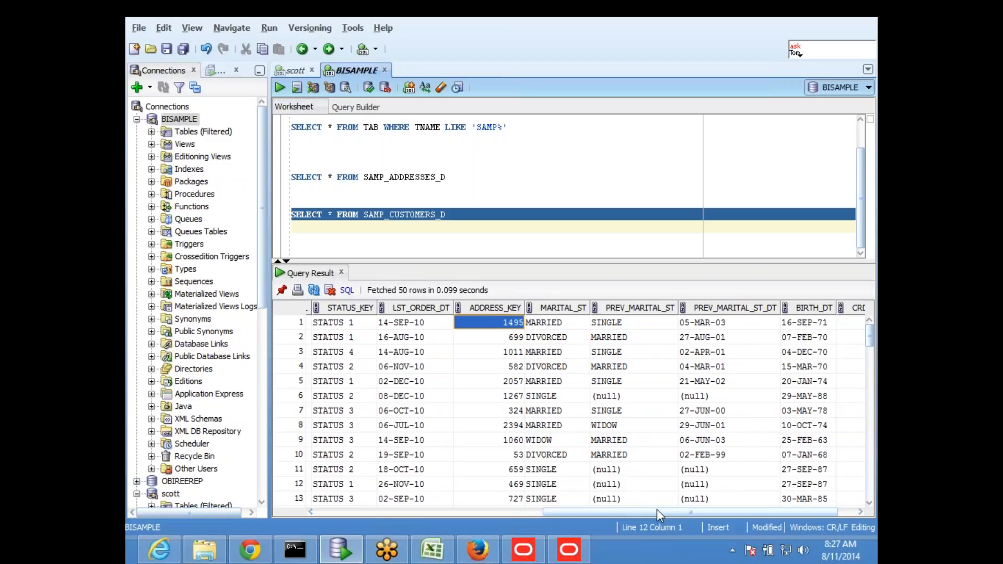
mouse_move(660, 513)
left_mouse_down()
mouse_move(535, 512)
mouse_move(643, 506)
left_mouse_up()
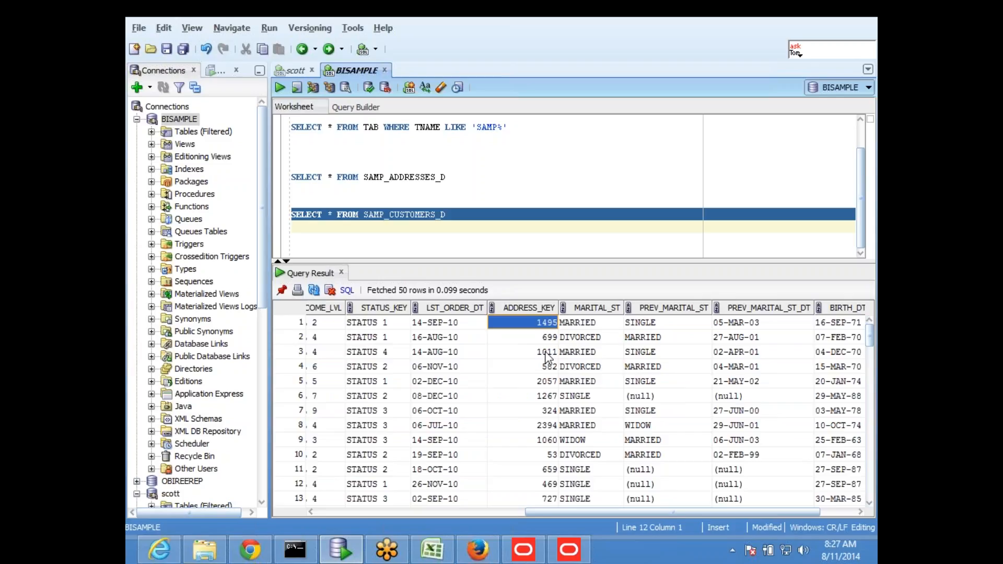
left_click(529, 341)
left_click(531, 324)
left_click(504, 241)
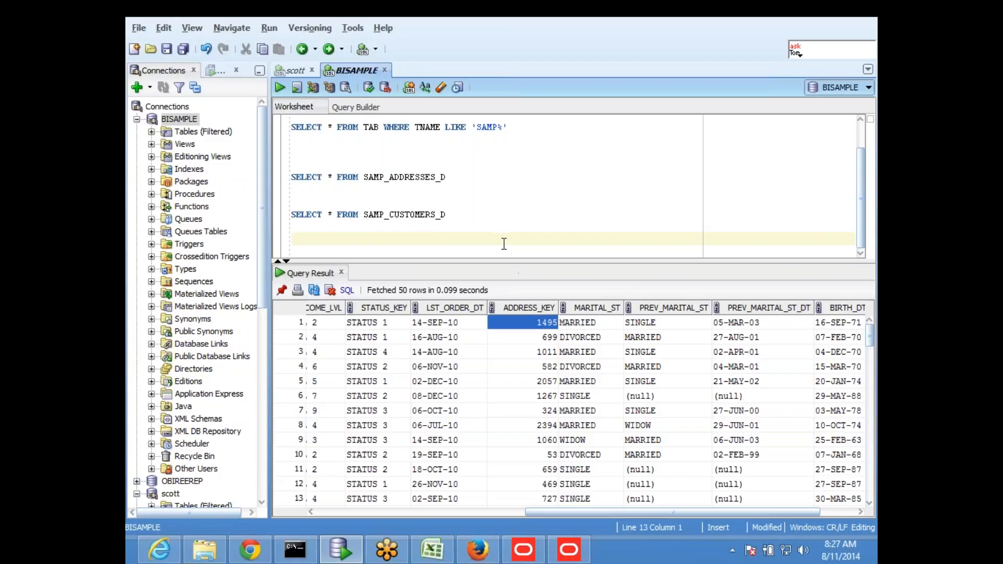
type("1495")
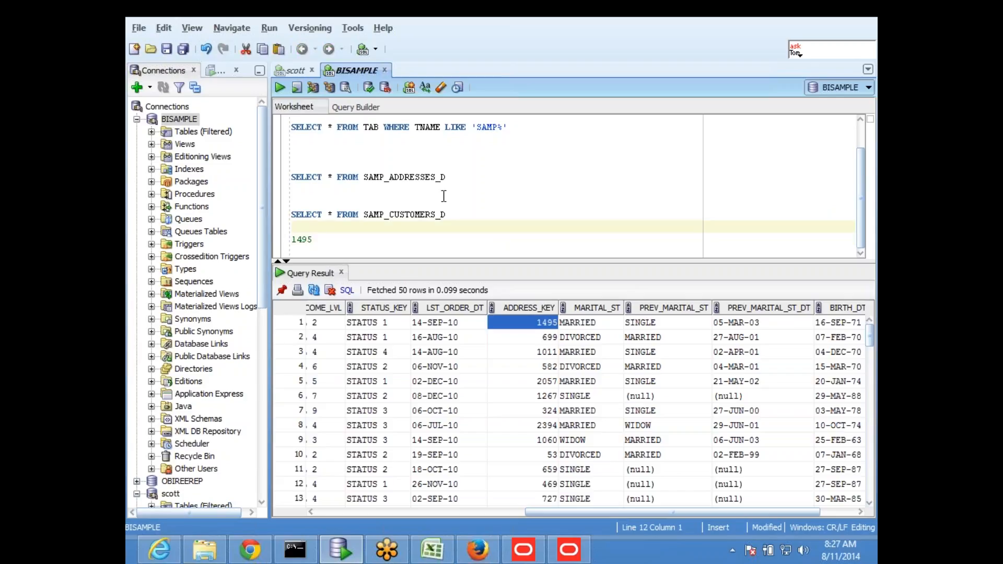
left_click_drag(465, 179, 291, 177)
left_click(279, 87)
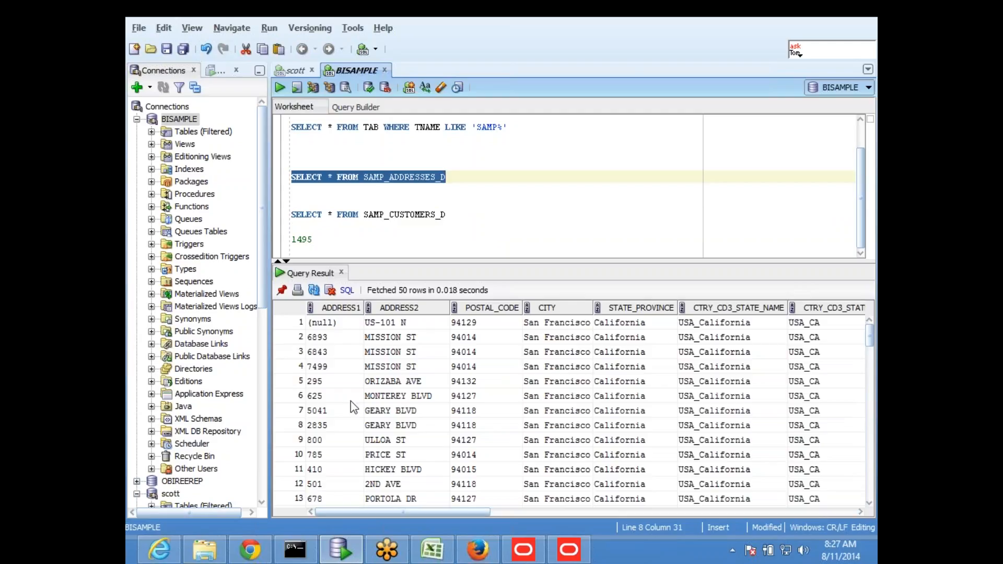
left_click(344, 335)
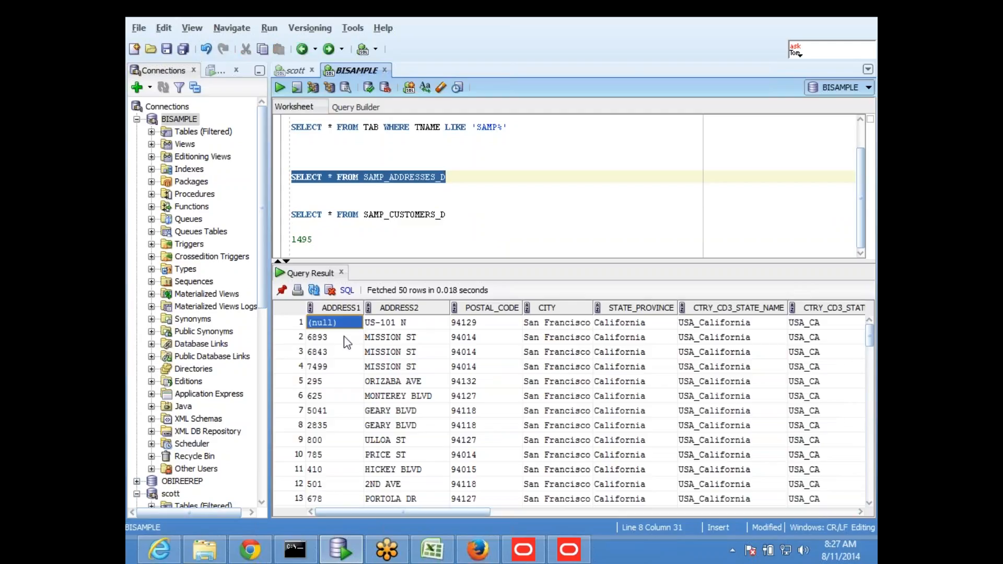
key("Right")
key("Right")
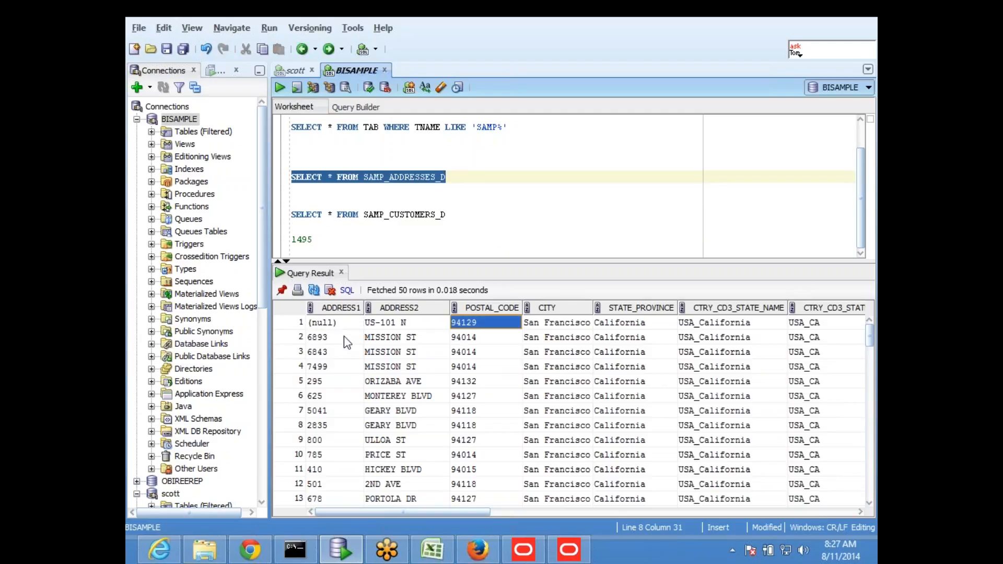
key("Right")
key("Right")
key("Right")
key("Right")
key("Right")
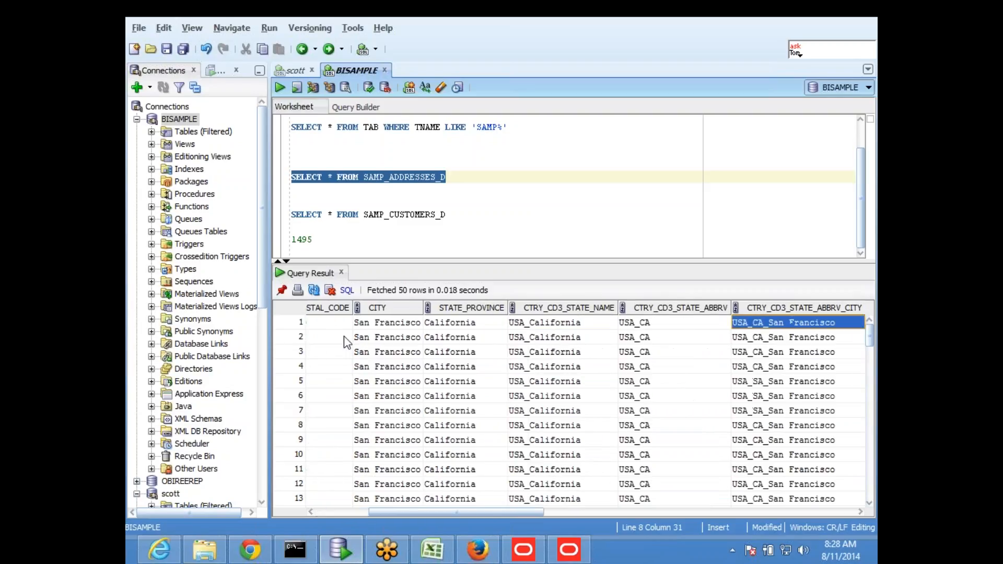
key("Right")
key("Right")
key("Right")
key("Right")
key("Right")
key("Right")
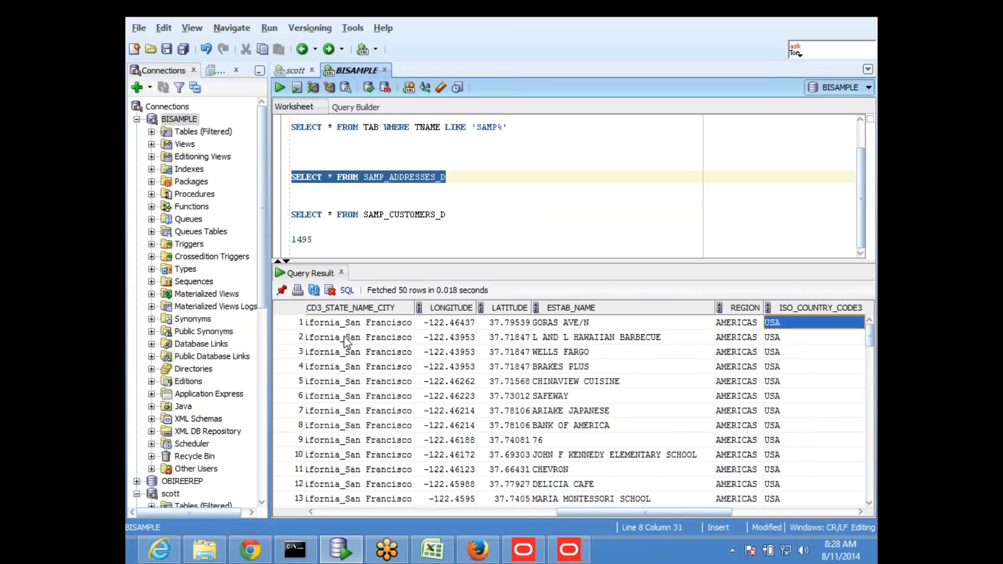
key("Right")
key("Right")
key("Right")
key("Right")
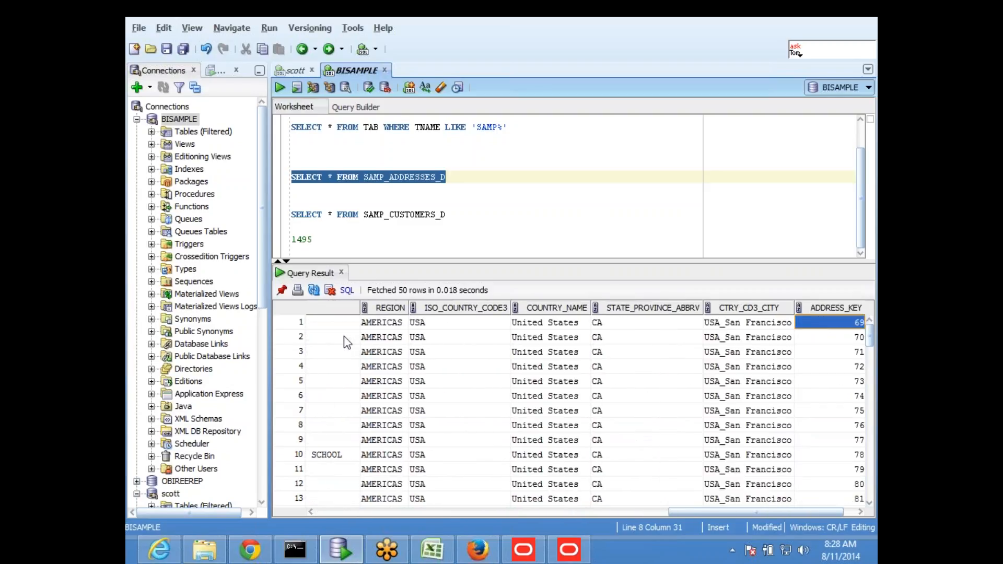
key("Right")
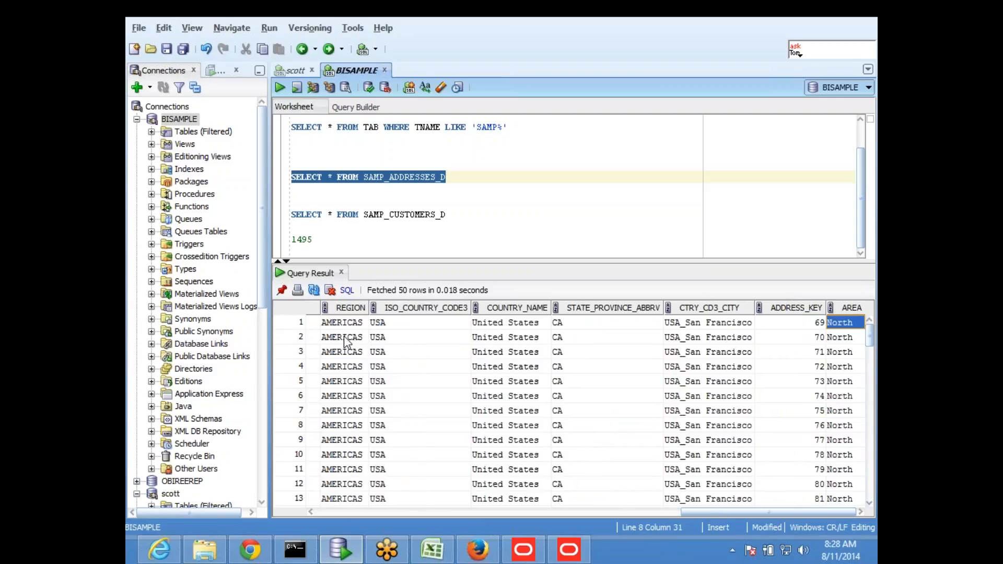
key("Left")
key("Left")
key("Left")
key("Left")
key("Right")
key("Right")
key("Right")
key("Right")
key("Left")
key("Left")
key("Left")
key("Right")
key("Right")
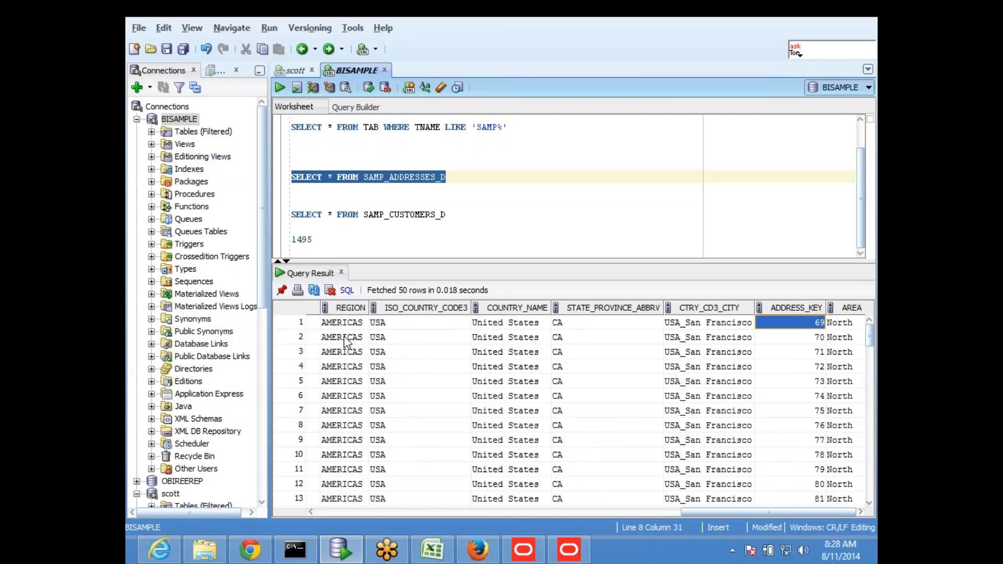
left_click(469, 180)
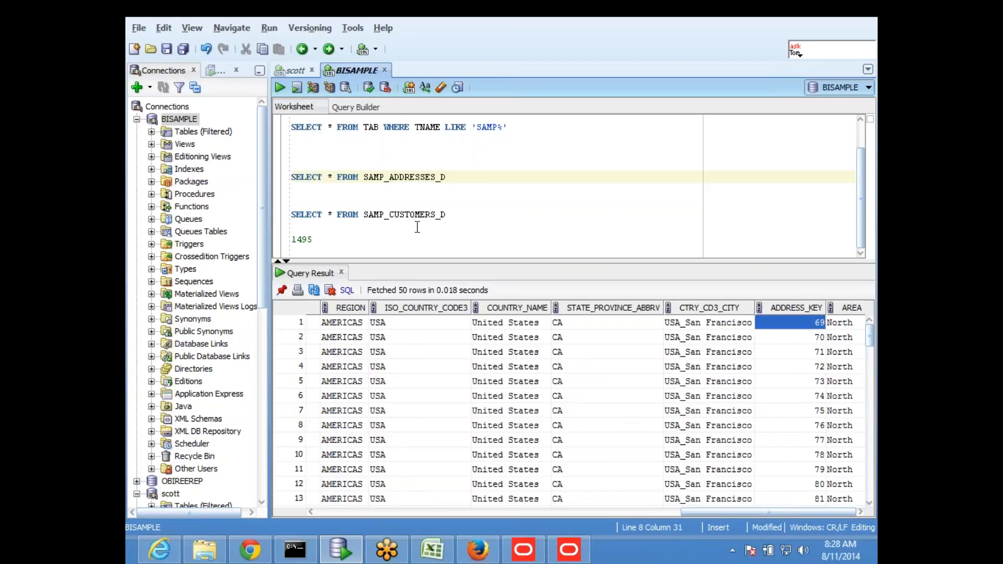
- Run the address query with WHERE ADDRESS_KEY=1495 and inspect the Jerusalem row's null state
type("WHERE ADDRESS_KEY=")
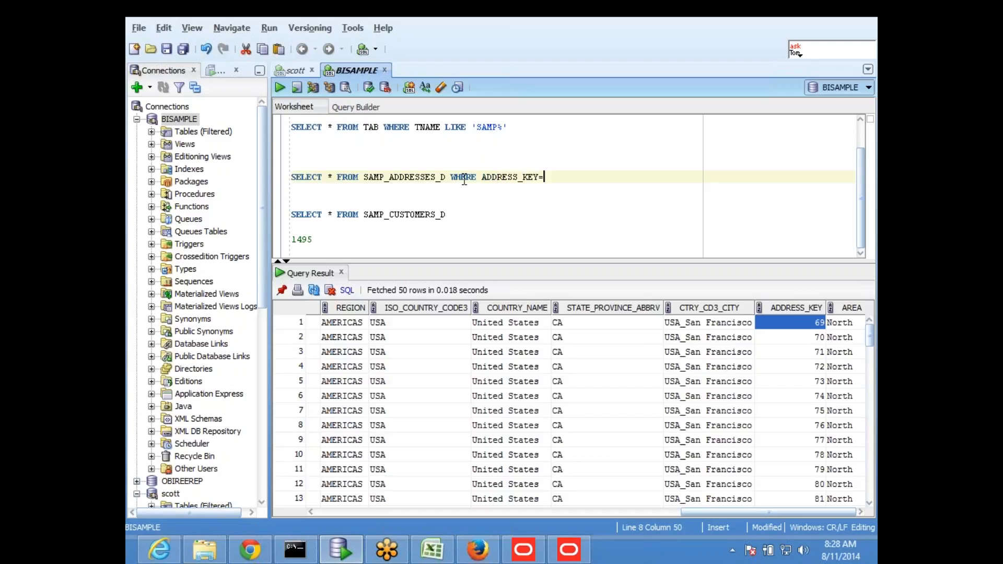
type("1495")
key("Return")
key("ctrl+Return")
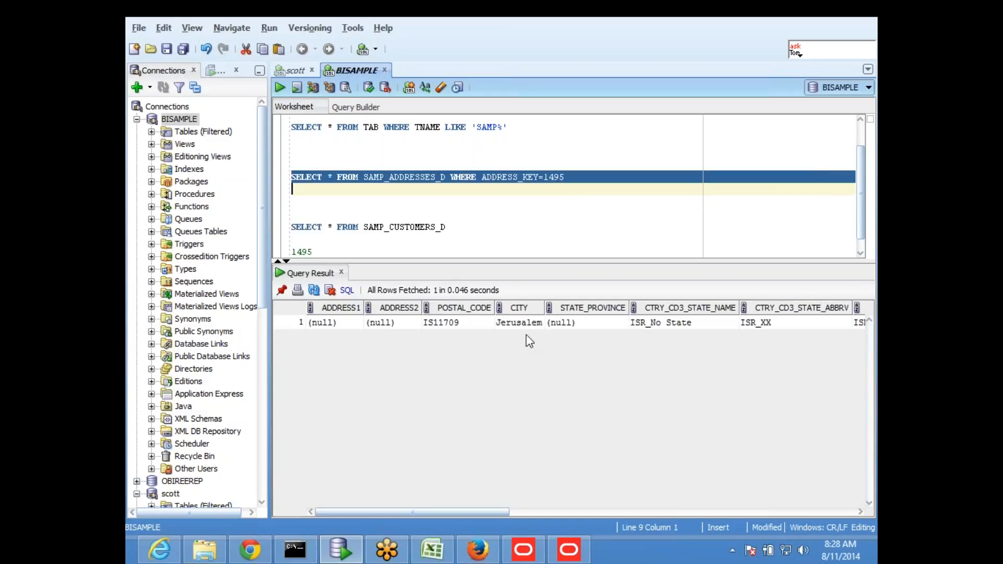
left_click(521, 320)
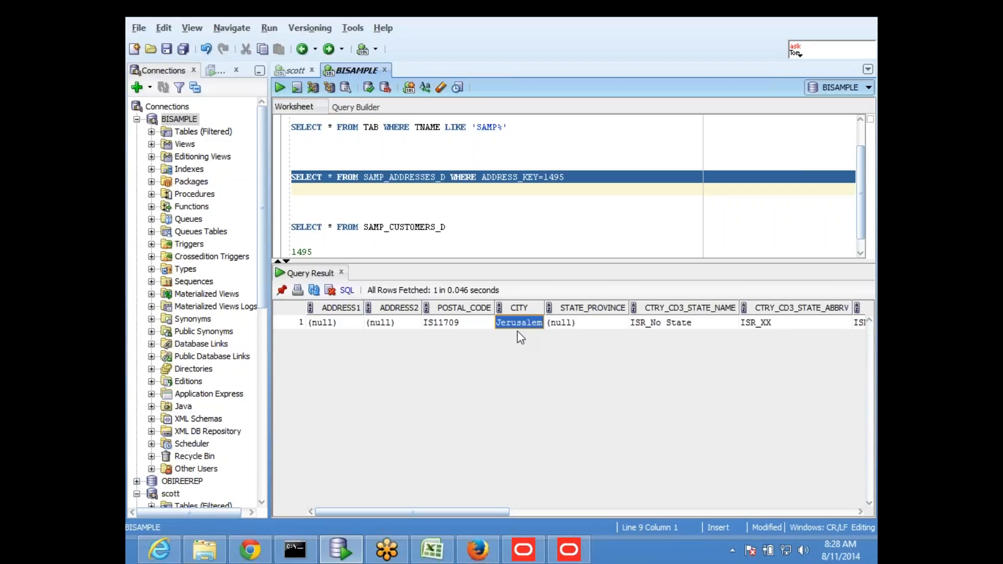
left_click(597, 333)
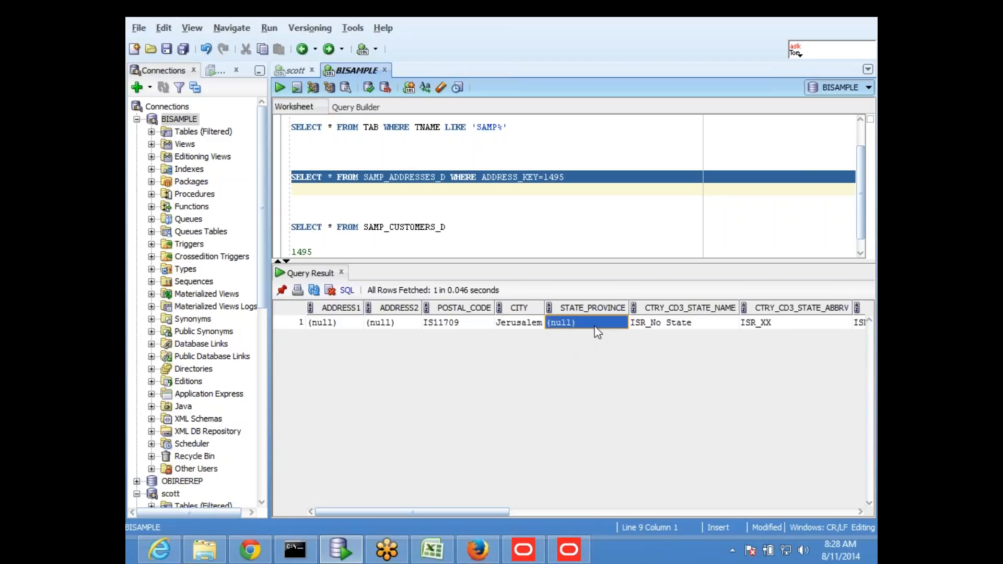
key("Right")
key("Right")
key("Right")
key("Right")
key("Right")
key("Right")
key("Right")
key("Right")
key("Right")
key("Right")
key("Right")
key("Right")
key("Right")
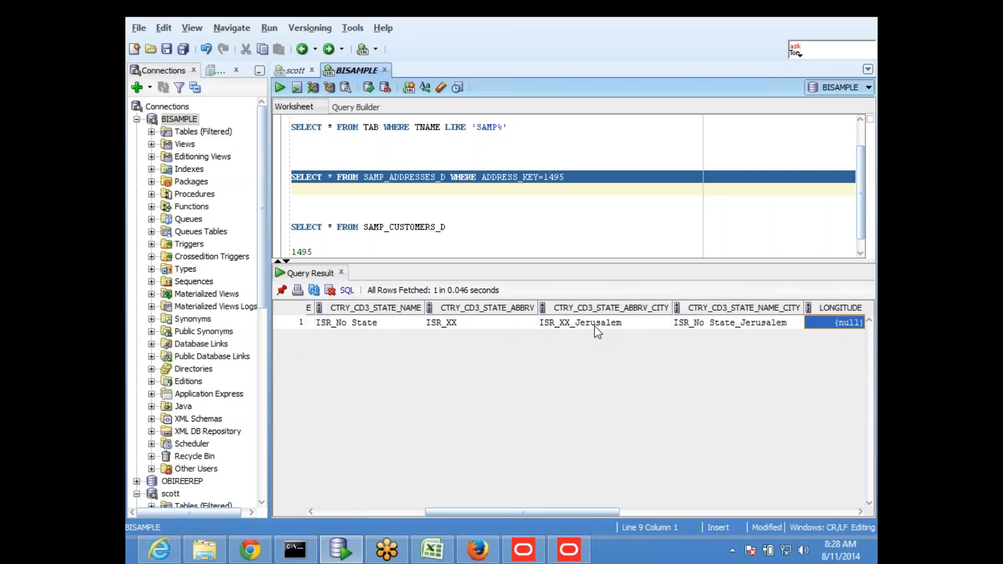
key("Left")
key("Left")
key("Left")
key("Left")
key("Left")
key("Left")
key("Left")
key("Left")
key("Left")
key("Left")
key("Left")
key("Left")
key("Left")
key("Left")
key("Left")
key("Left")
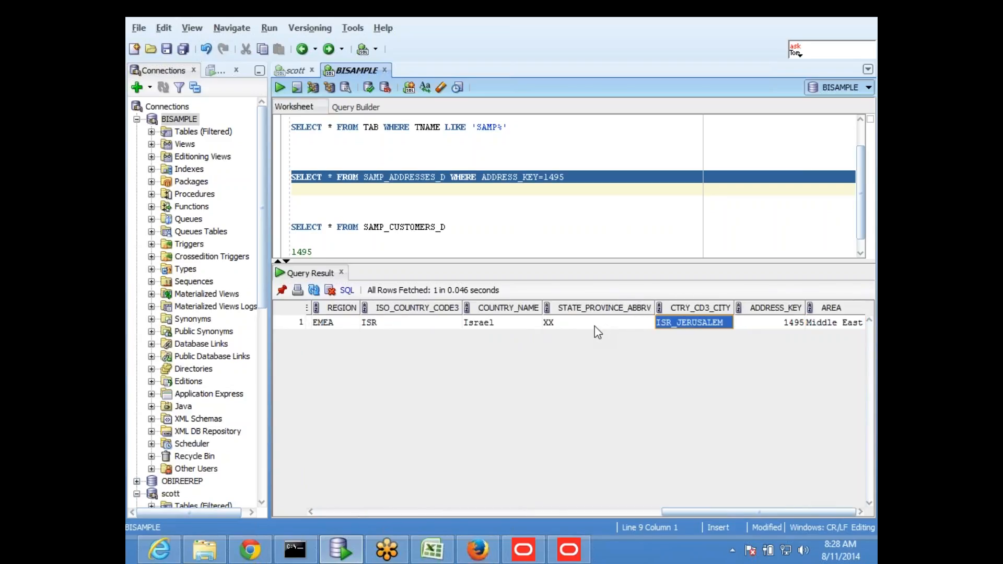
key("Right")
key("Right")
key("Right")
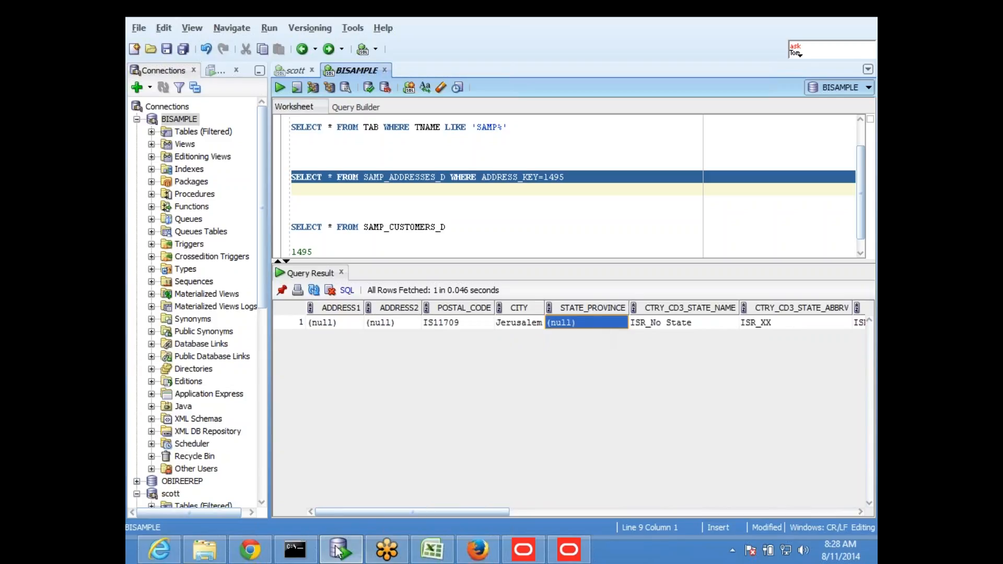
- Copy the SAMP_ADDRESSES_D table name from the worksheet
left_click(425, 201)
left_click_drag(364, 177, 447, 180)
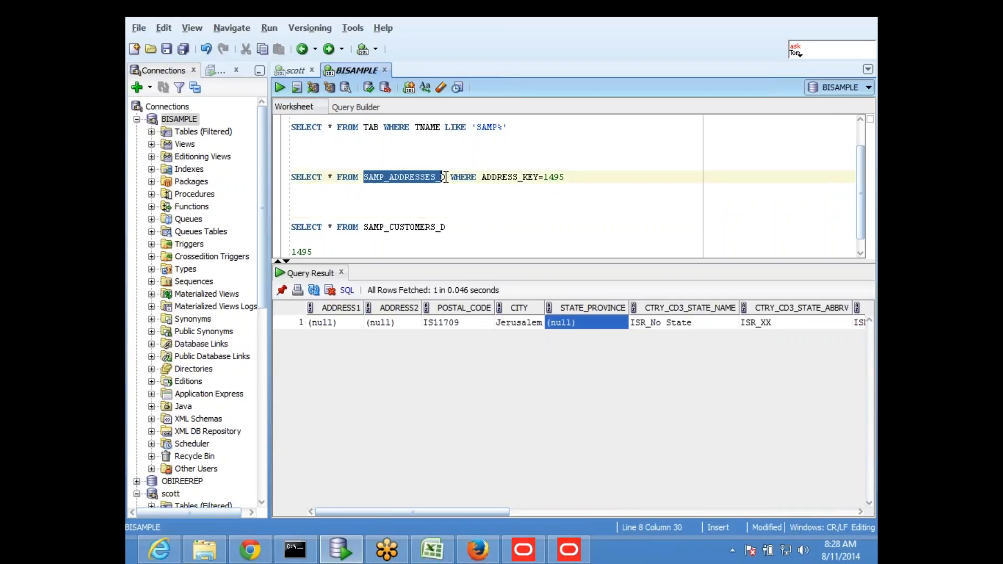
right_click(383, 176)
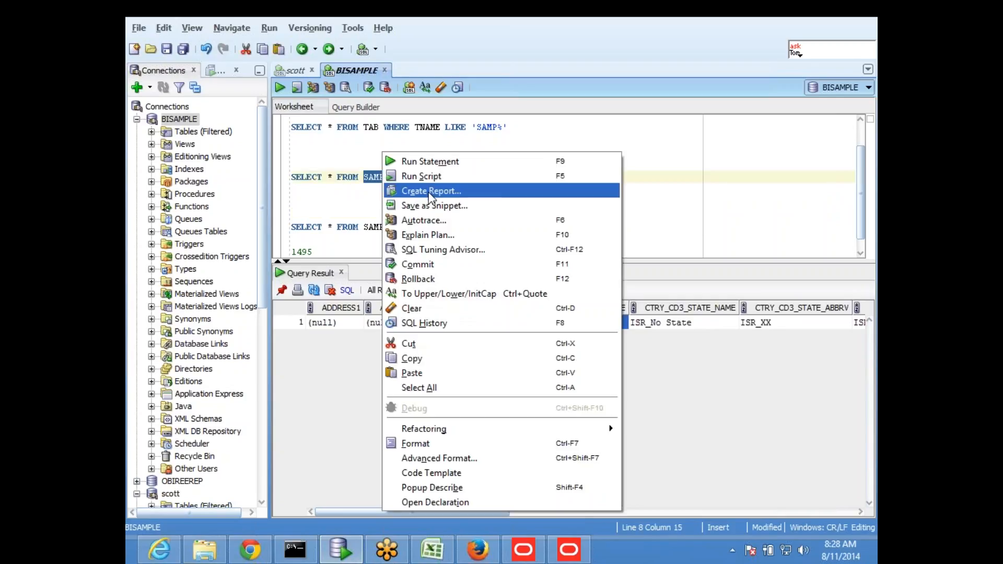
left_click(418, 357)
left_click(521, 227)
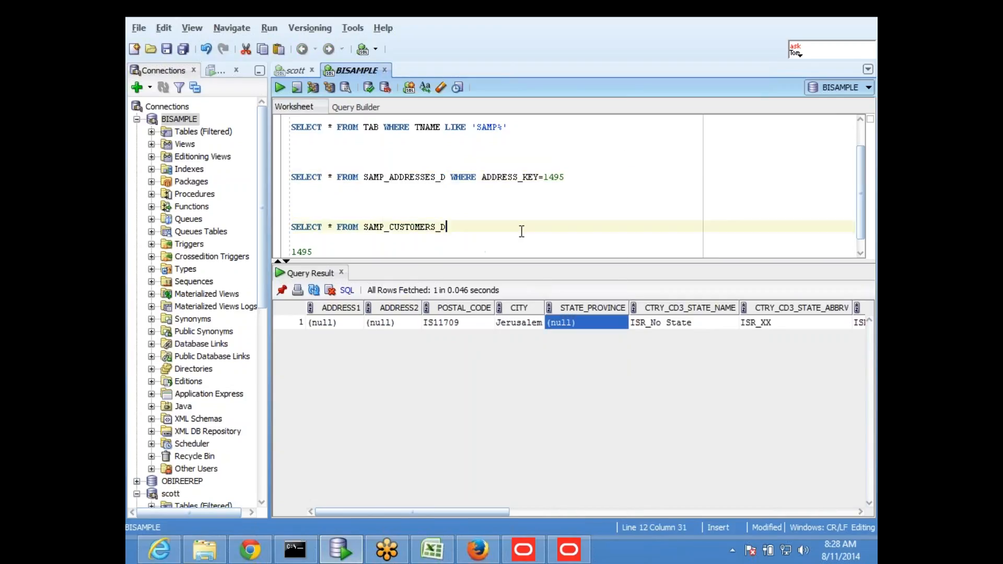
- Start Import Metadata from the apple connection pool and advance to Select Metadata Objects
left_click(576, 547)
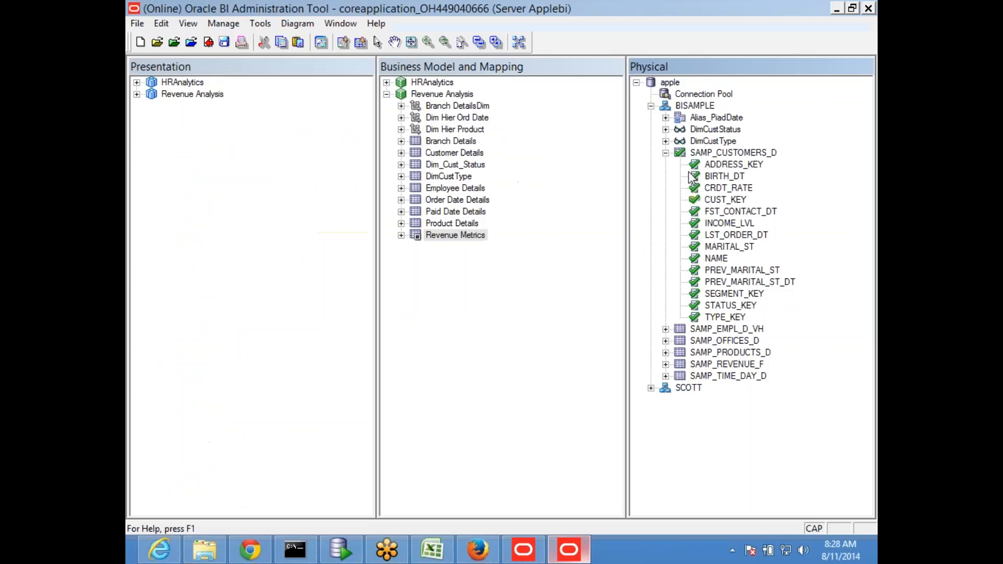
left_click(692, 96)
right_click(691, 95)
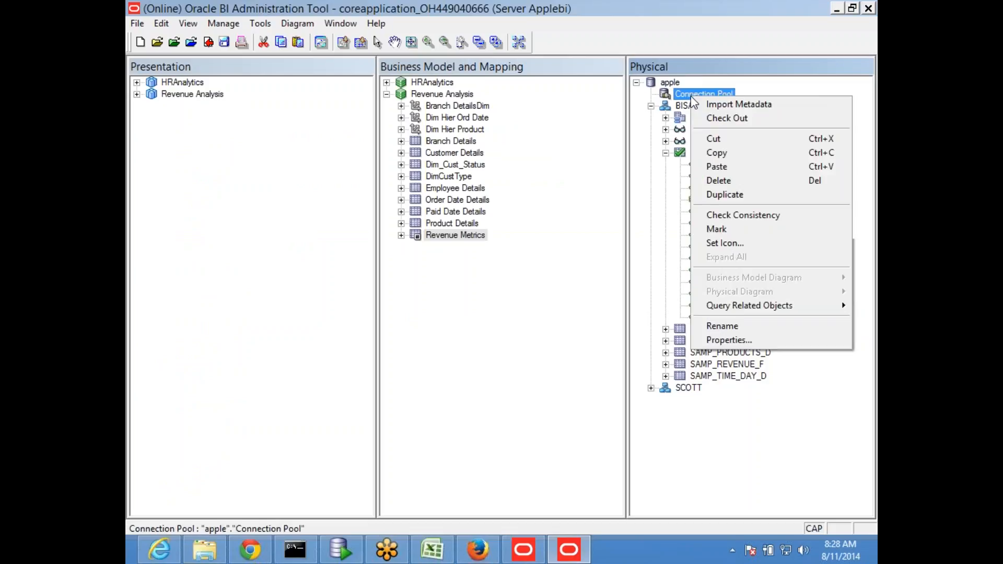
mouse_move(743, 312)
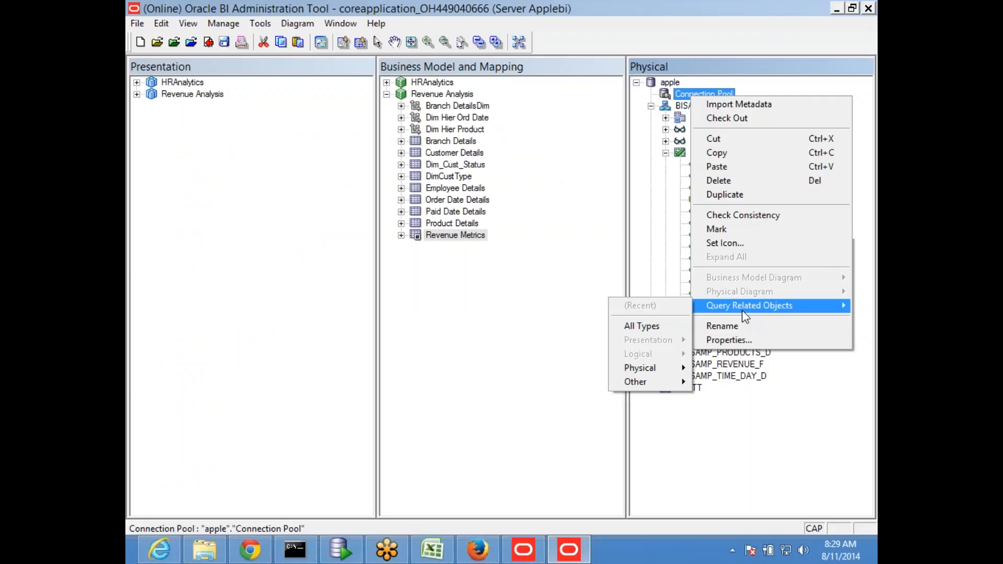
left_click(765, 104)
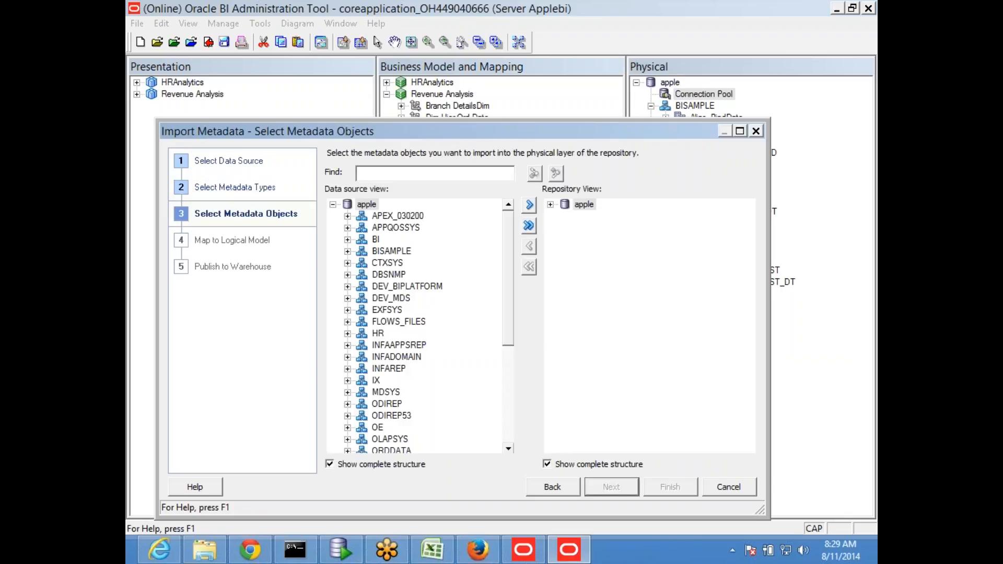
- Find SAMP_ADDRESSES_D under apple > BISAMPLE, import it, and finish the wizard
left_click(551, 205)
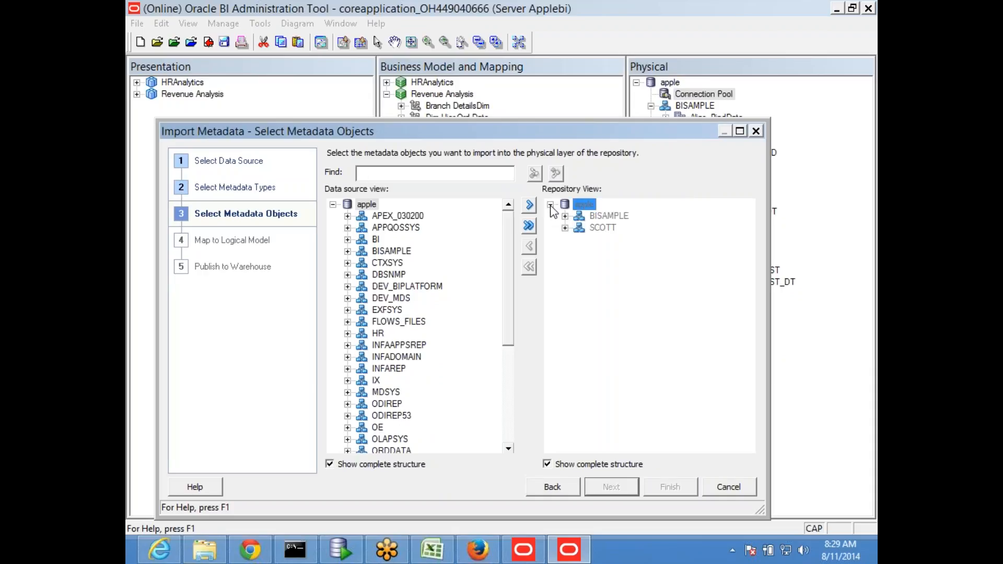
left_click(564, 216)
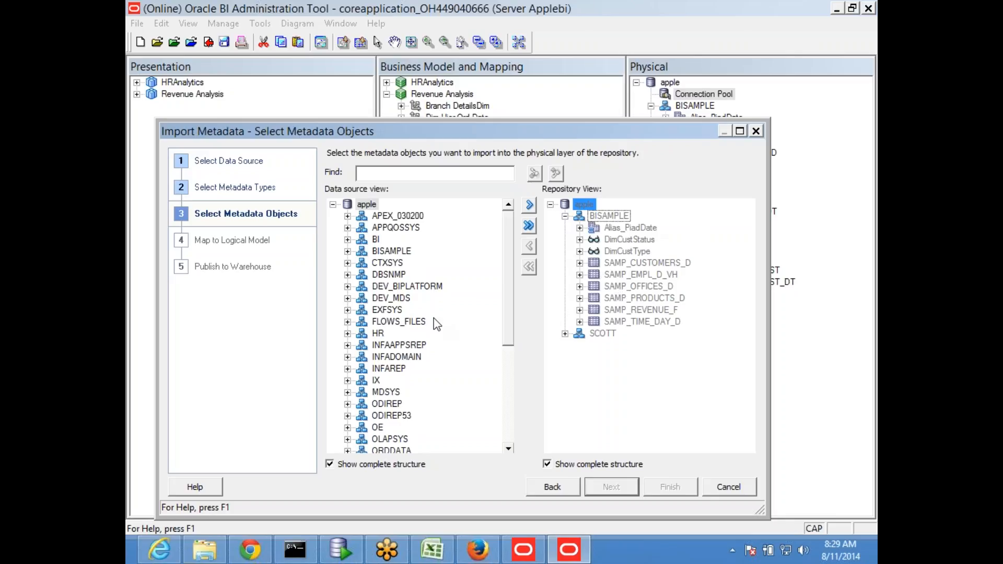
left_click(347, 252)
left_click(412, 172)
key("ctrl+v")
left_click(533, 173)
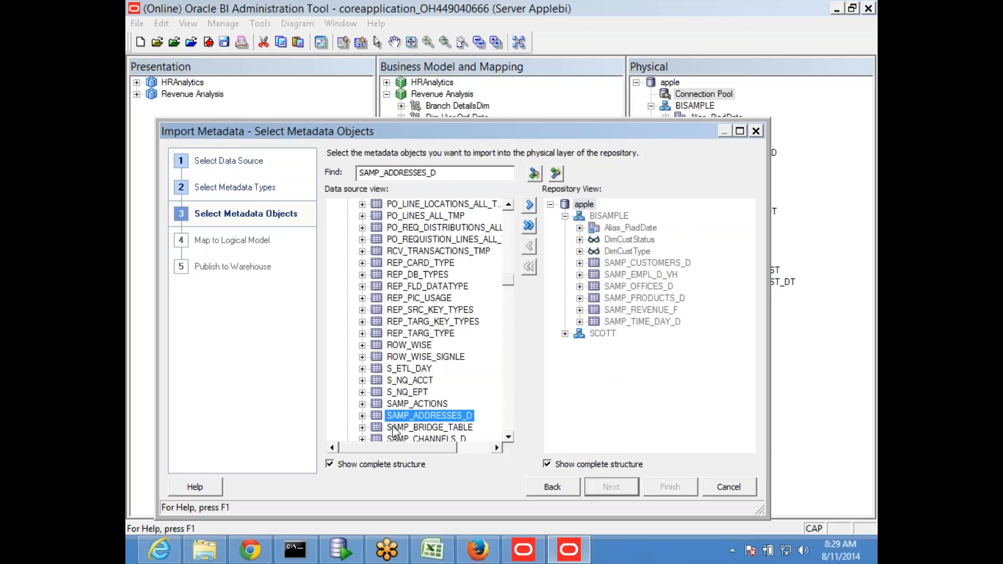
scroll(408, 374, "down", 1)
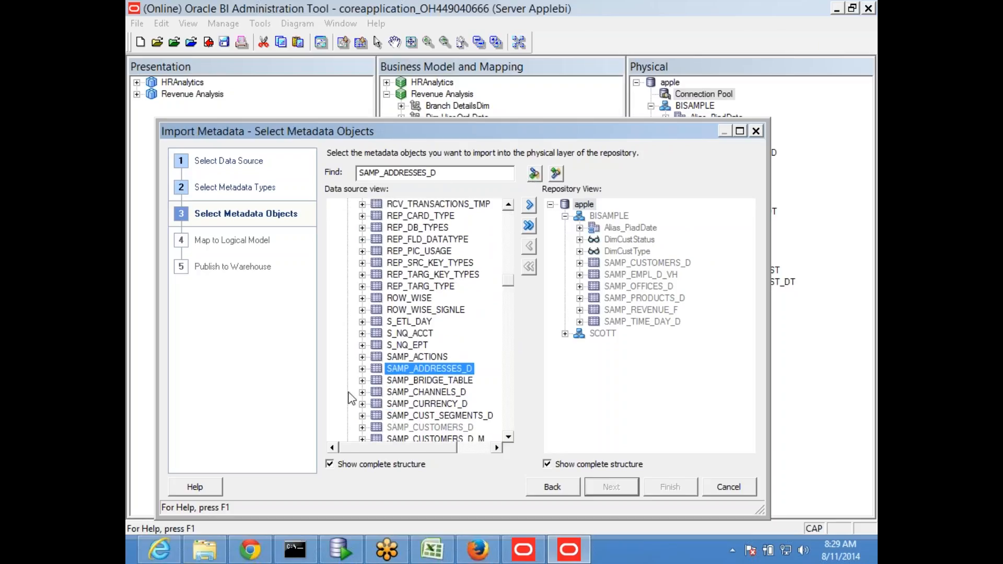
left_click(529, 207)
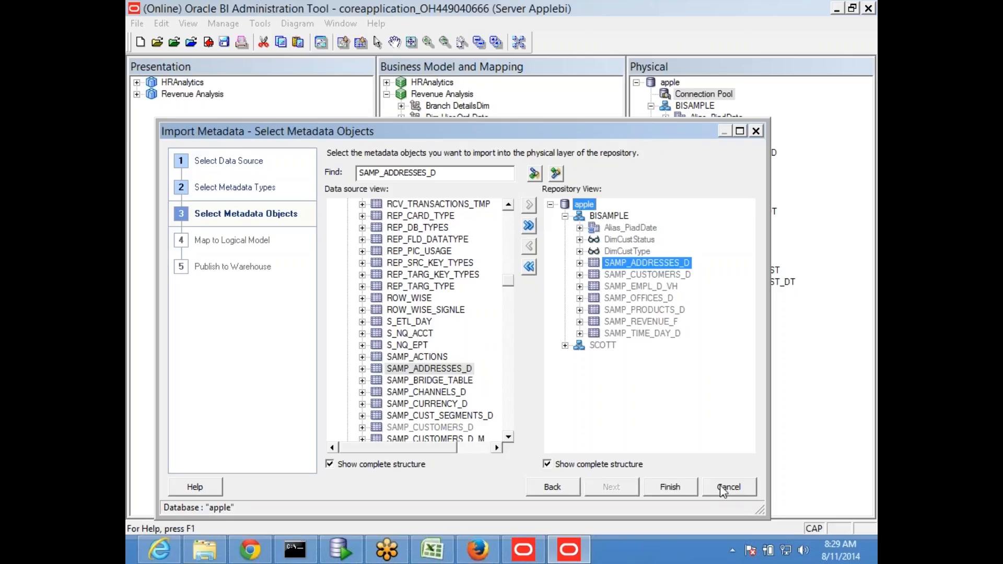
left_click(674, 488)
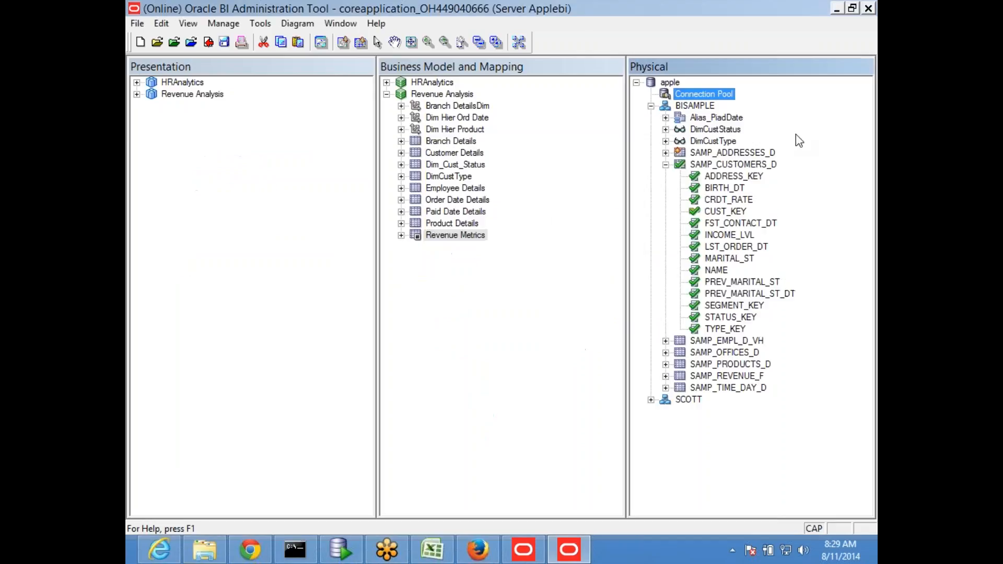
- Open the BISAMPLE physical diagram and zoom in around SAMP_CUSTOMERS_D
left_click(694, 106)
right_click(696, 108)
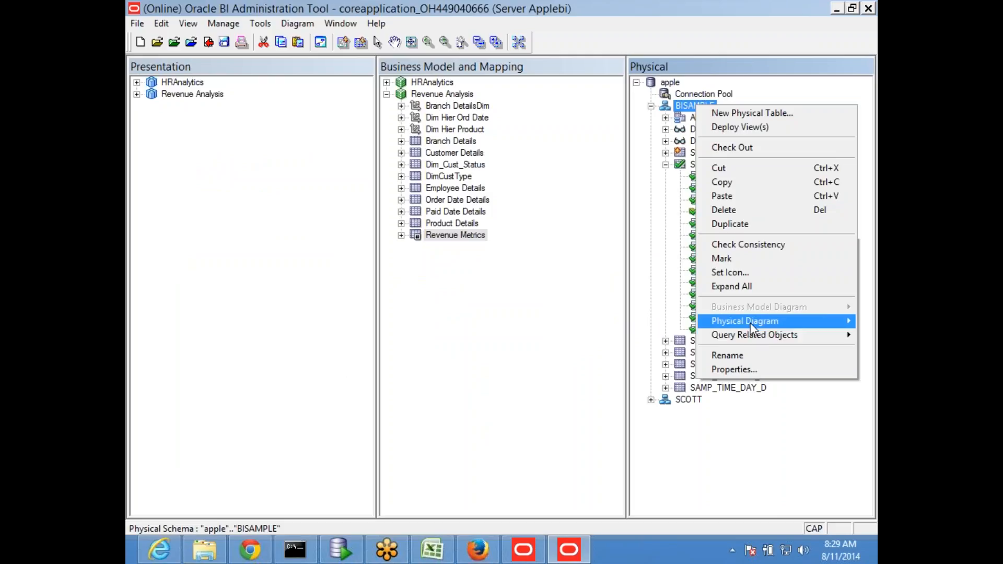
left_click(533, 363)
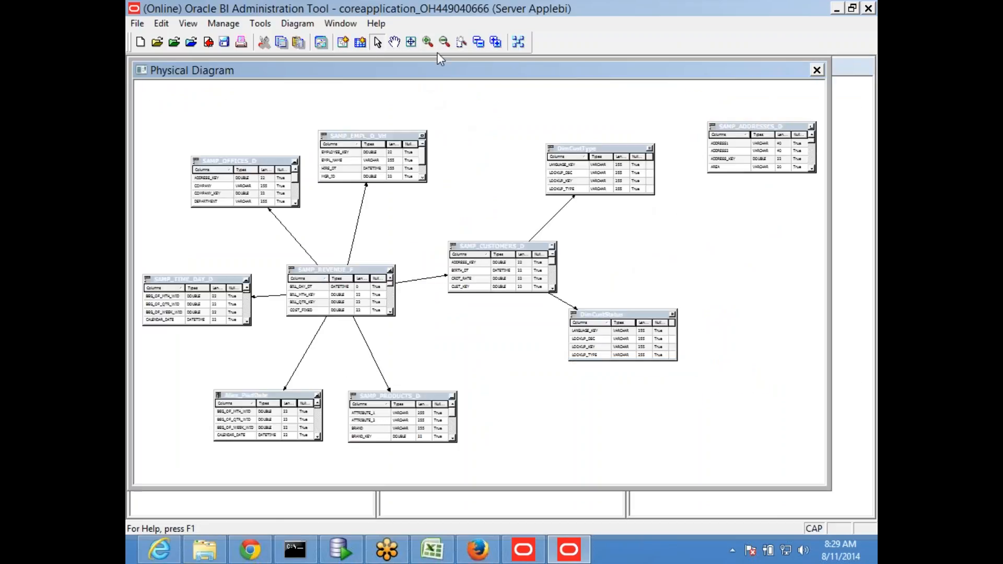
left_click(428, 44)
left_click(428, 44)
left_click(428, 43)
left_click(428, 44)
left_click(428, 43)
left_click(428, 44)
left_click(427, 44)
left_click(428, 44)
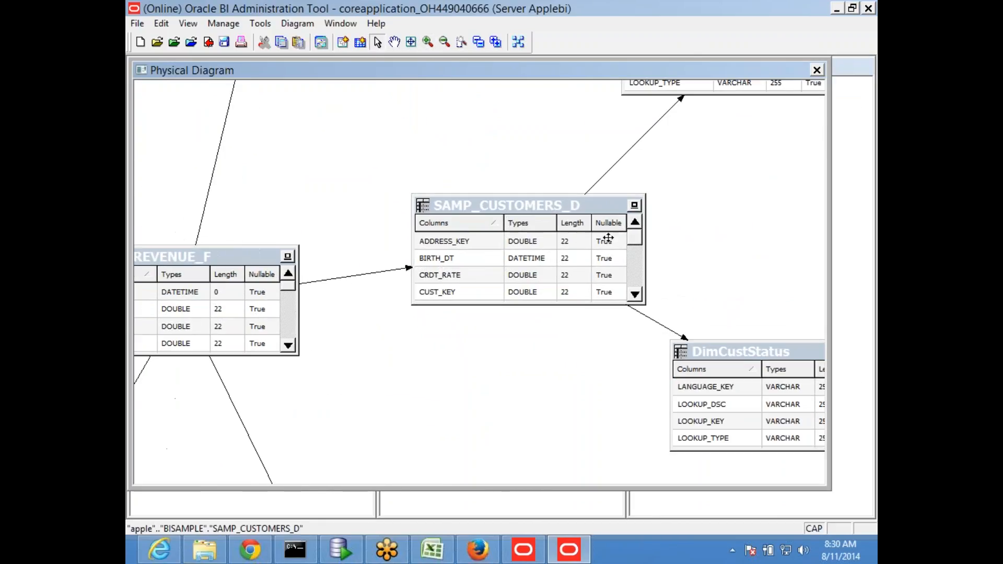
scroll(779, 200, "down", 2)
scroll(752, 251, "up", 8)
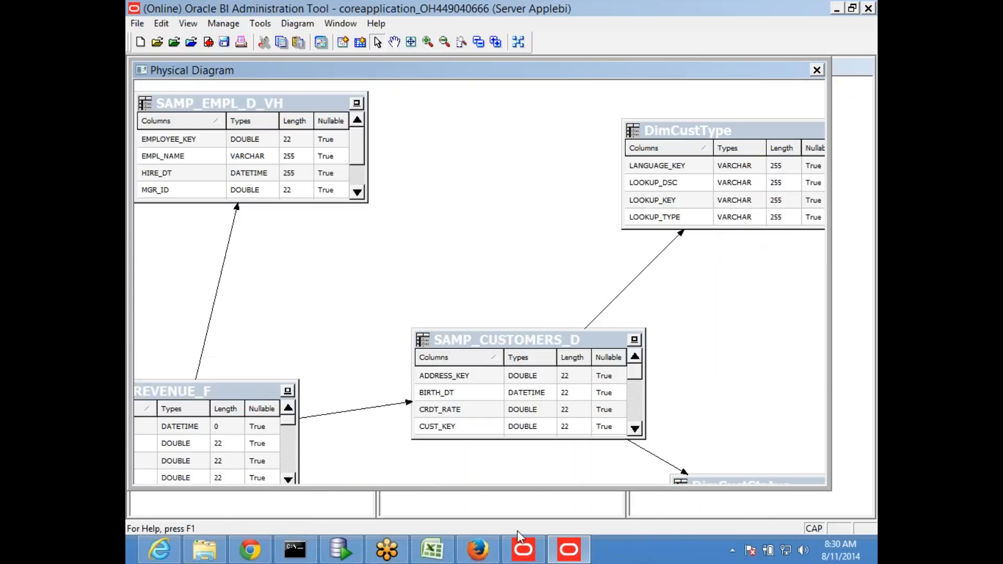
- Place SAMP_ADDRESSES_D below DimCustType and nudge DimCustType higher
left_click(395, 41)
left_click_drag(601, 289, 366, 296)
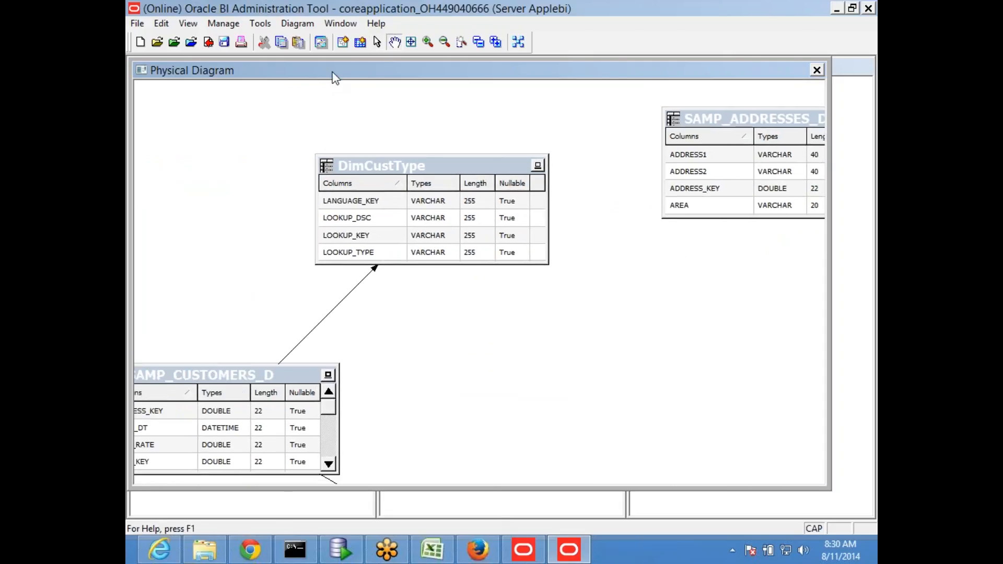
left_click(377, 42)
left_click_drag(705, 120, 468, 341)
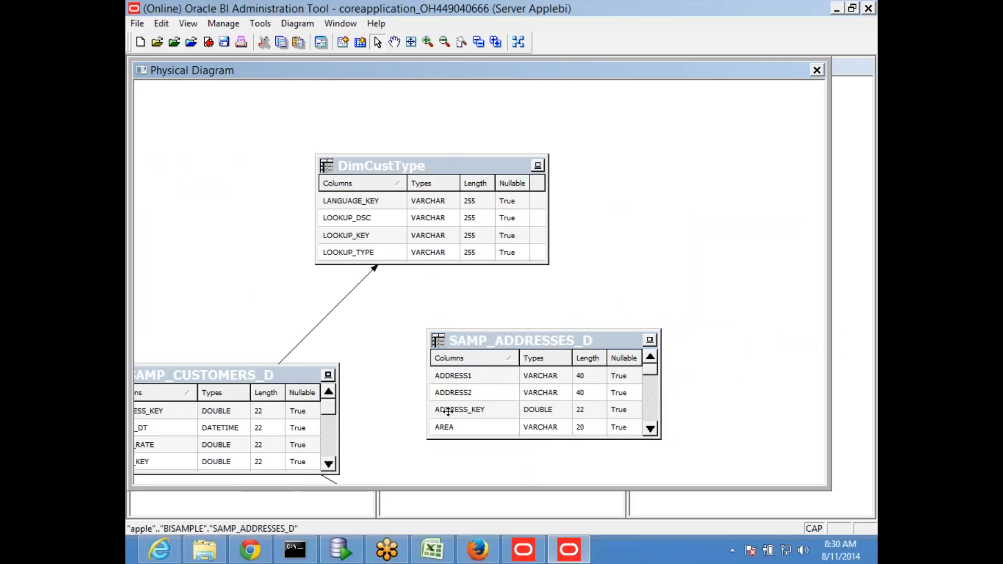
left_click_drag(414, 167, 410, 146)
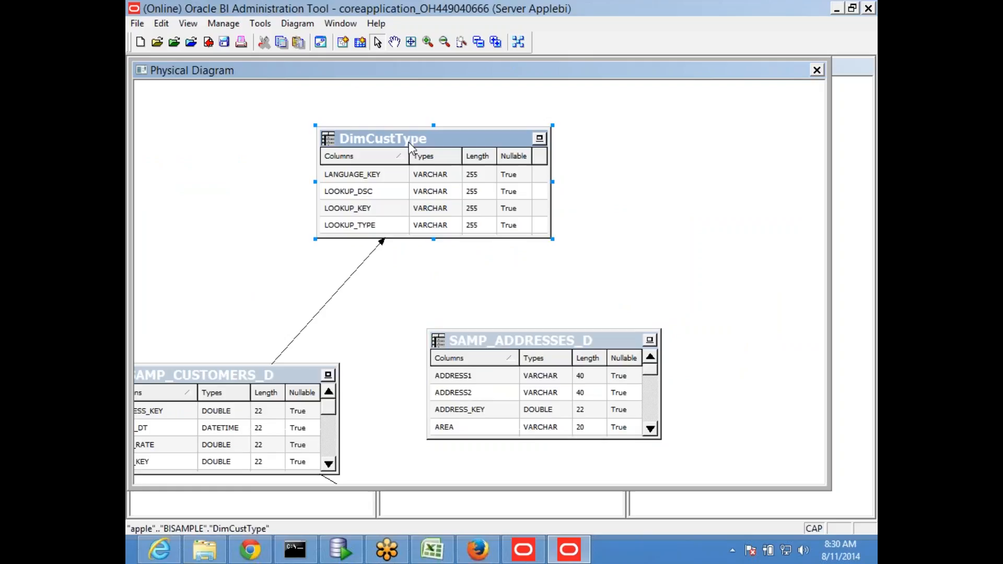
- Check out DimCustType, review its initialization SQL, and close without changes
double_click(411, 146)
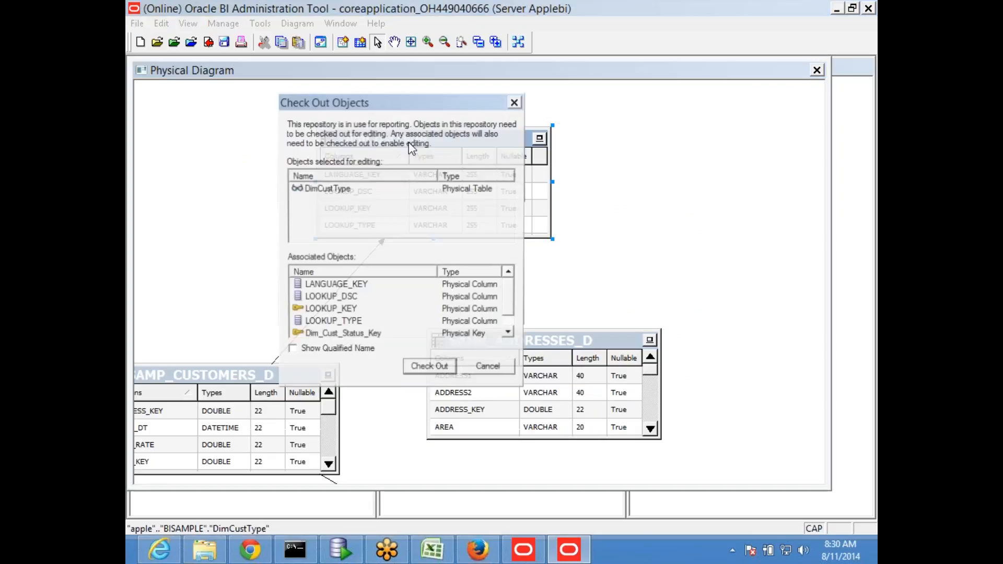
left_click(424, 370)
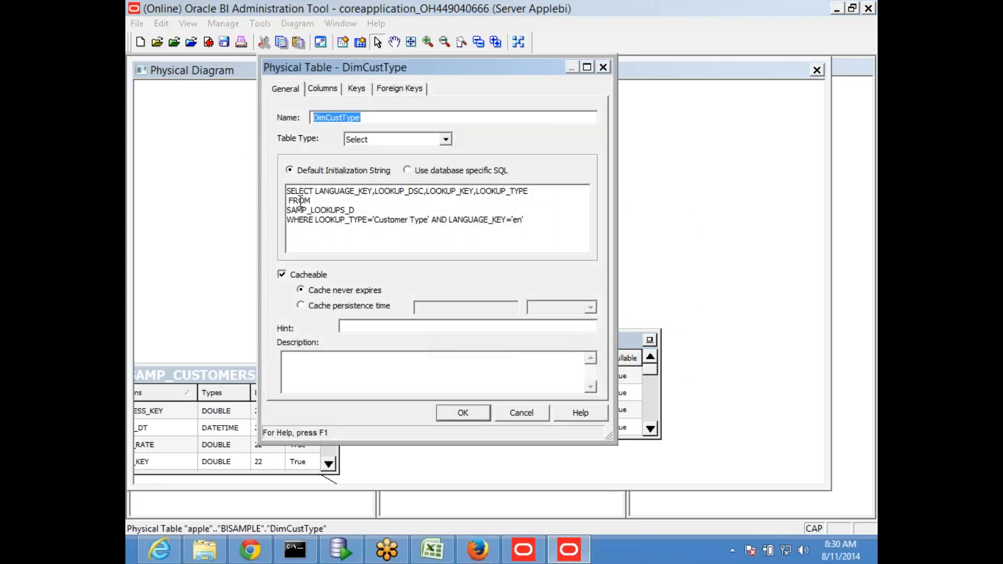
left_click_drag(287, 189, 546, 231)
left_click(604, 67)
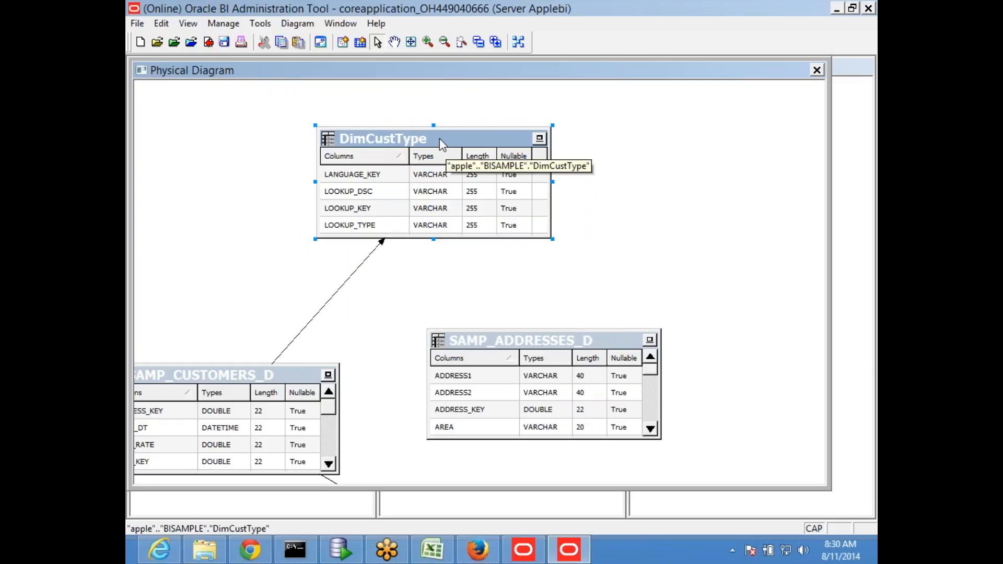
- Put SAMP_CUSTOMERS_D beside SAMP_ADDRESSES_D and move SAMP_REVENUE_F to the lower right
left_click(644, 237)
scroll(658, 251, "down", 4)
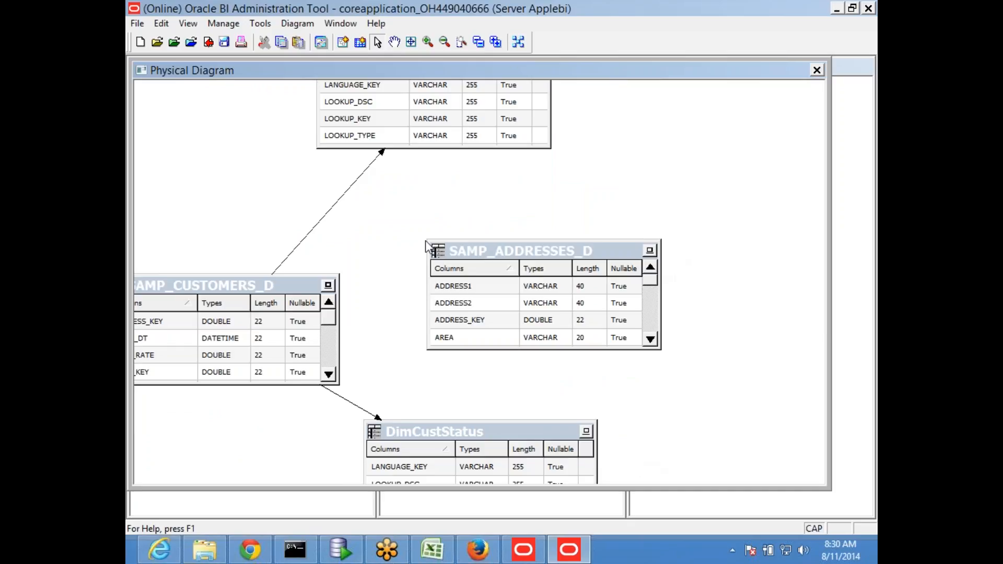
left_click_drag(189, 290, 276, 254)
left_click_drag(509, 256, 654, 233)
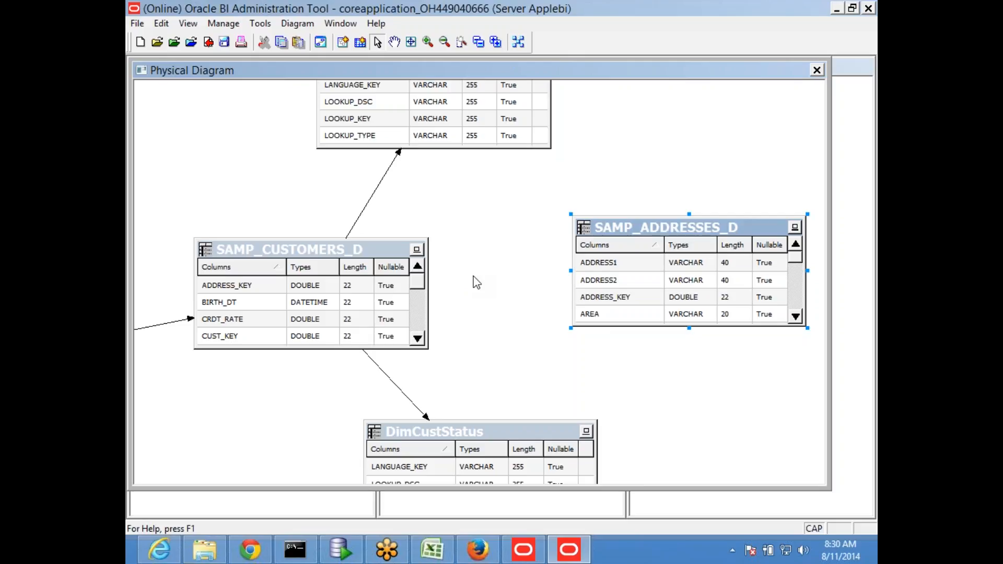
left_click(292, 400)
left_click_drag(304, 212, 645, 175)
left_click_drag(222, 303, 390, 311)
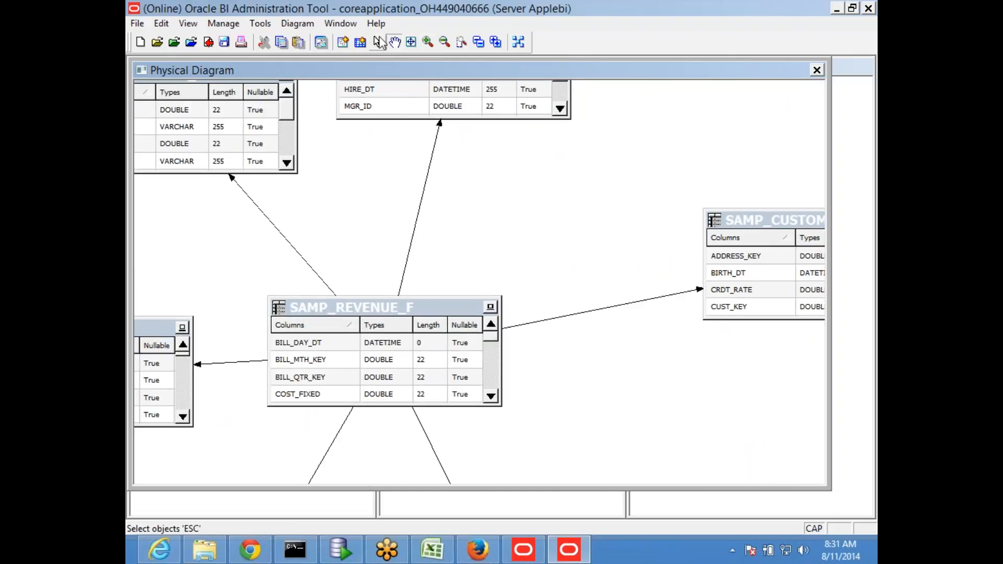
left_click_drag(355, 306, 563, 409)
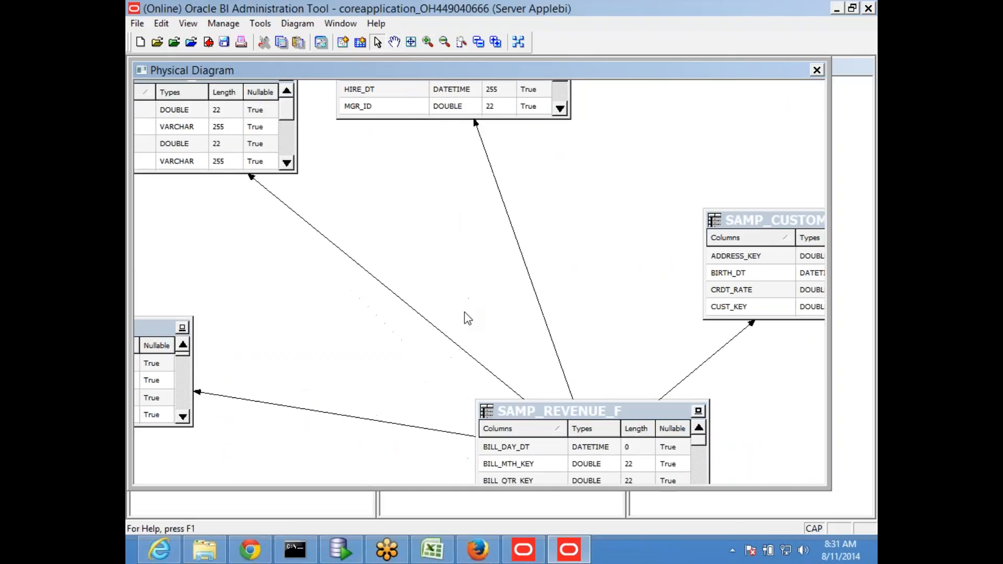
- Fine-tune the layout with SAMP_CUSTOMERS_D central and SAMP_ADDRESSES_D to its right, then return to SQL Developer
left_click(394, 42)
left_click_drag(660, 287, 359, 235)
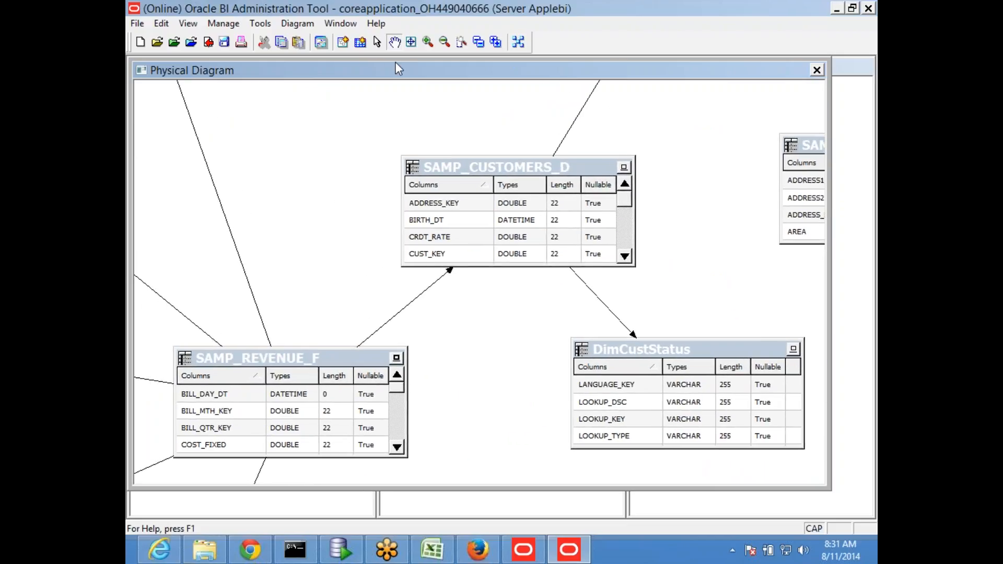
left_click(378, 42)
left_click_drag(520, 168, 377, 167)
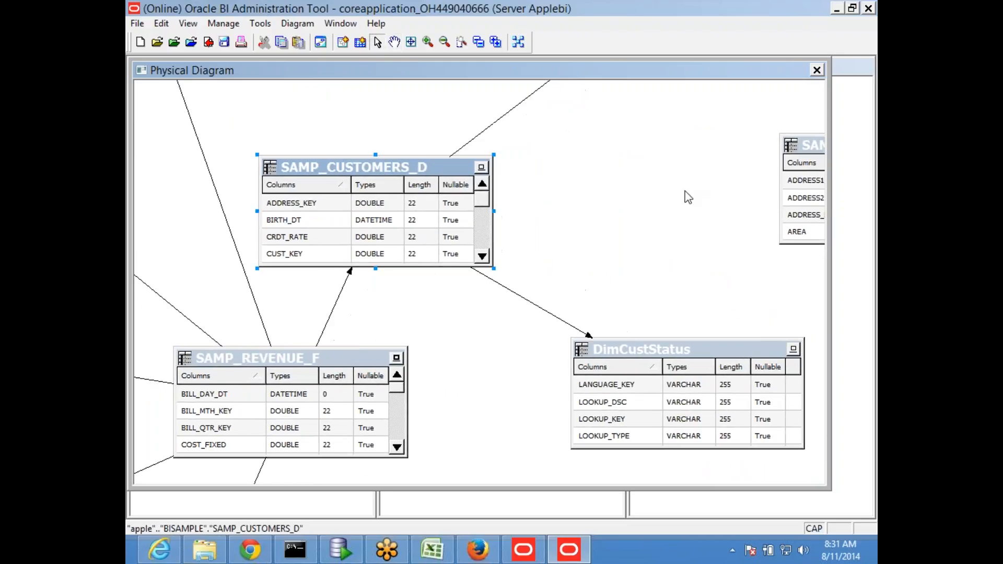
left_click_drag(813, 152, 606, 150)
left_click_drag(373, 159, 403, 194)
left_click_drag(303, 369, 277, 365)
left_click_drag(398, 204, 409, 165)
left_click_drag(633, 155, 673, 151)
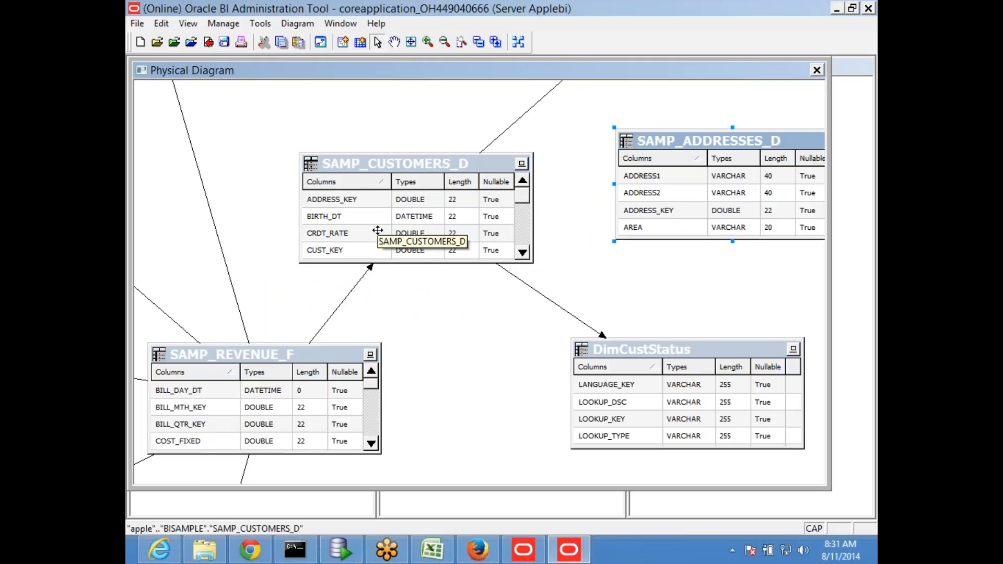
mouse_move(644, 139)
left_mouse_down()
mouse_move(651, 160)
mouse_move(640, 130)
left_mouse_up()
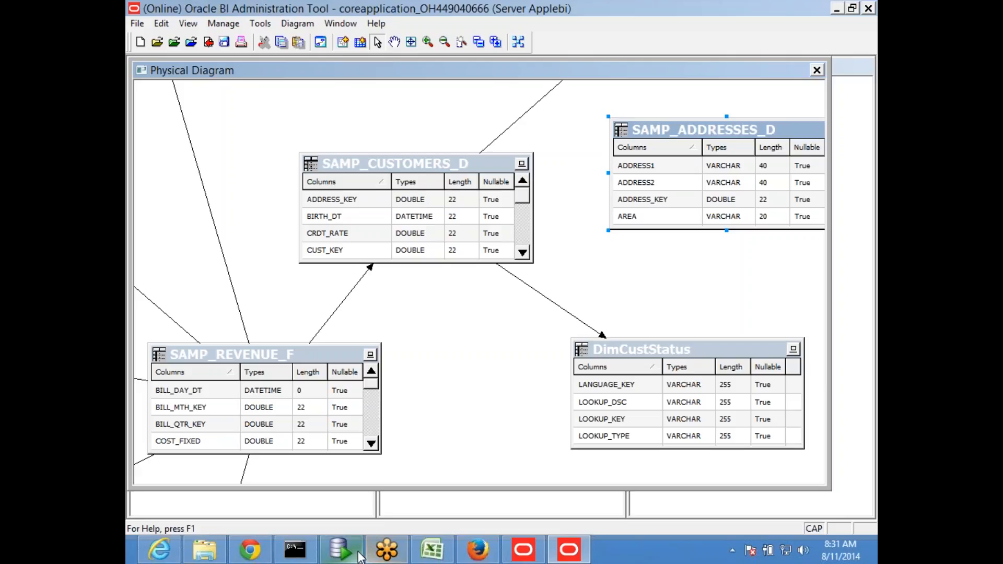
left_click(339, 549)
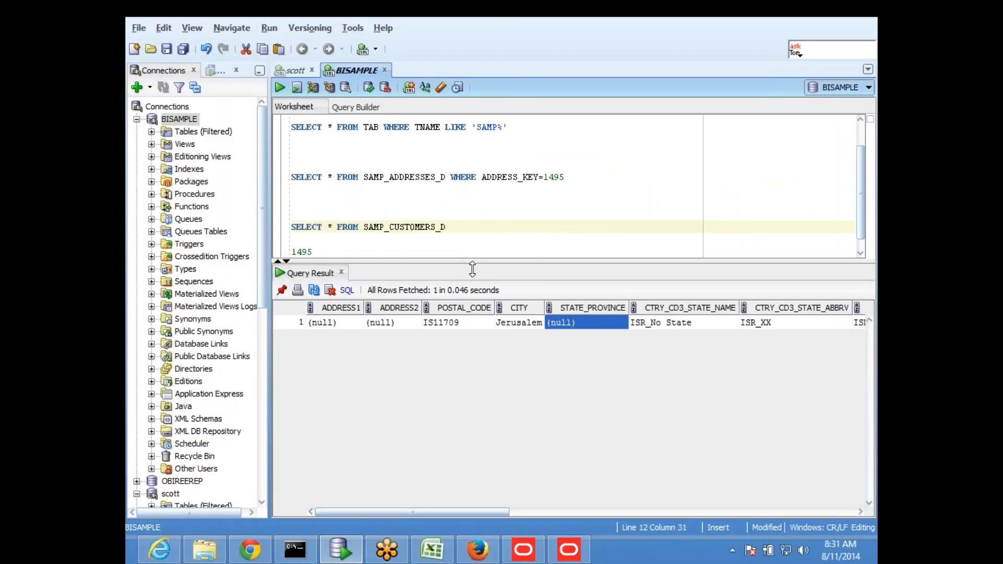
- Review the ADDRESS_KEY=1495 and SAMP_CUSTOMERS_D queries in SQL Developer, then return to the Administration Tool
left_click_drag(470, 264, 468, 338)
left_click(453, 270)
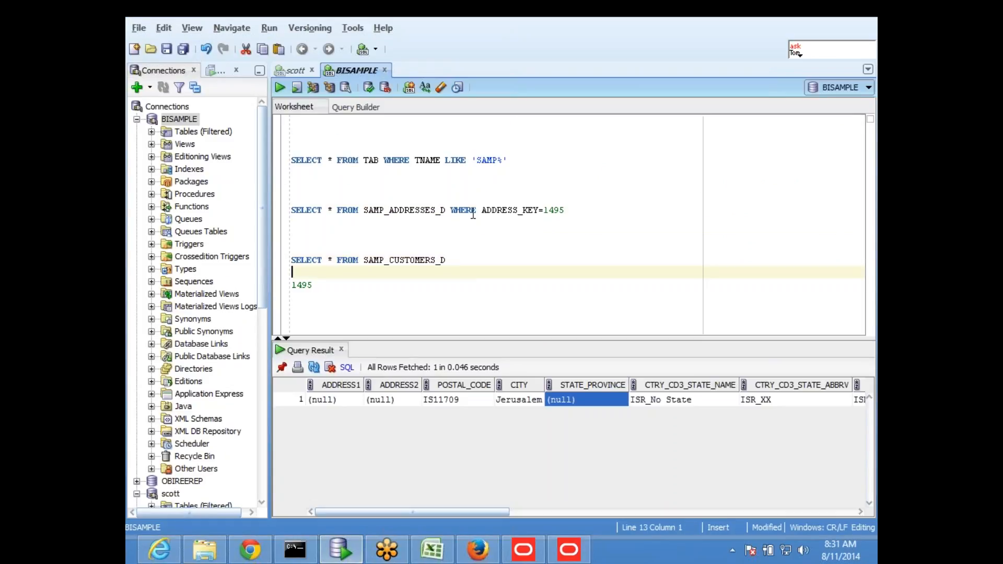
left_click_drag(483, 209, 540, 209)
left_click_drag(472, 260, 289, 260)
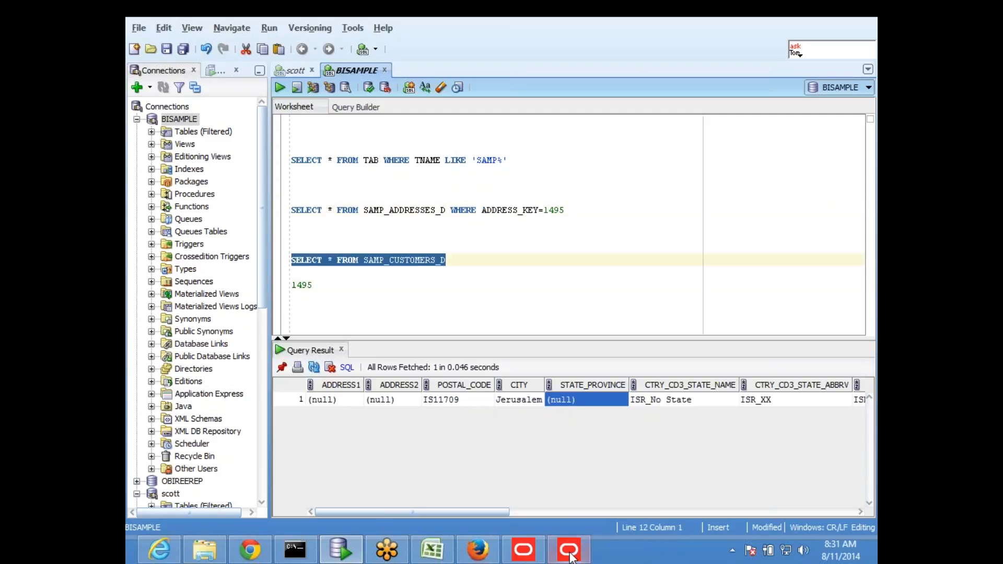
key("alt+Tab")
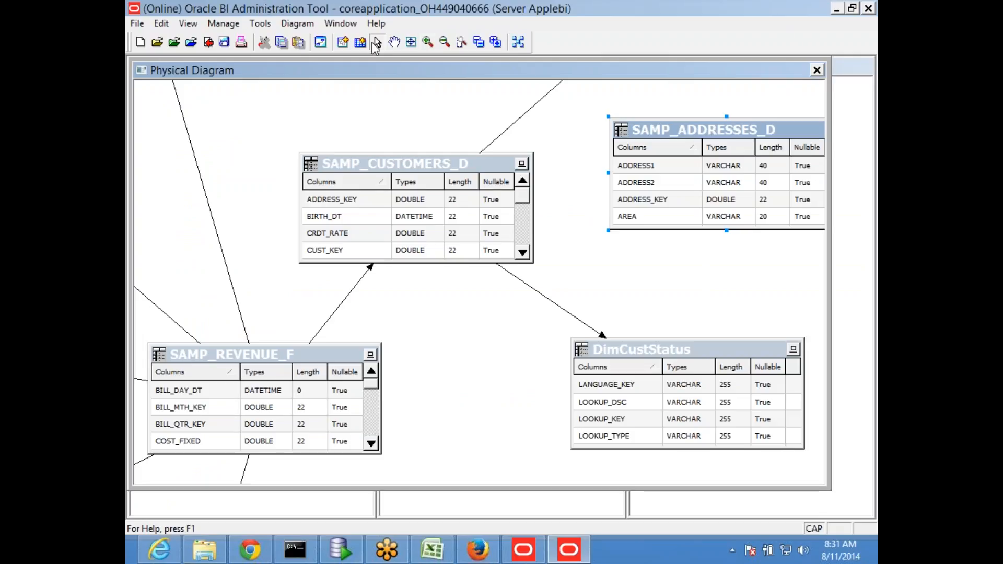
- Draw a foreign-key join from SAMP_CUSTOMERS_D to SAMP_ADDRESSES_D, matching ADDRESS_KEY in both tables
left_click(342, 43)
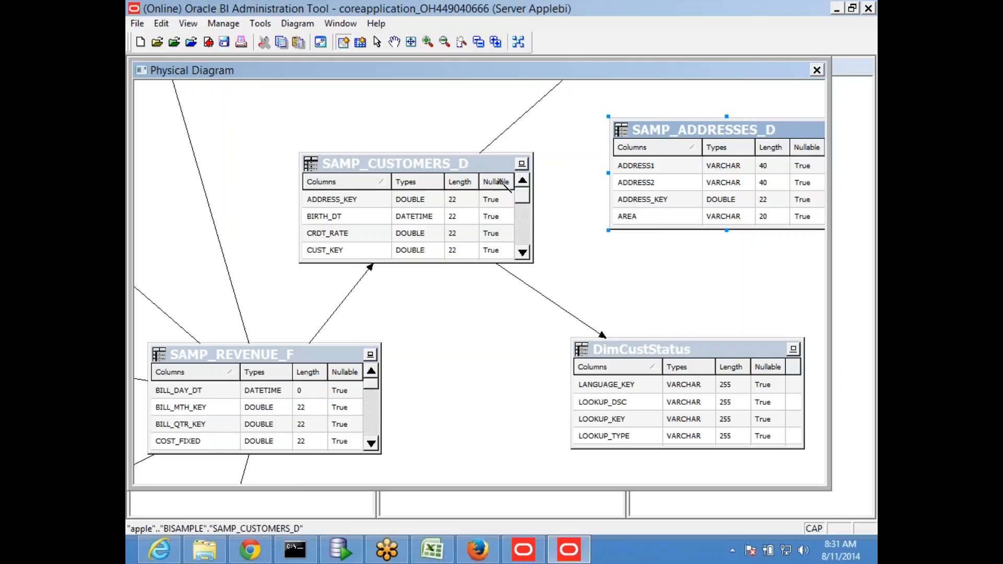
left_click(495, 233)
left_click(625, 188)
left_click_drag(465, 108, 521, 84)
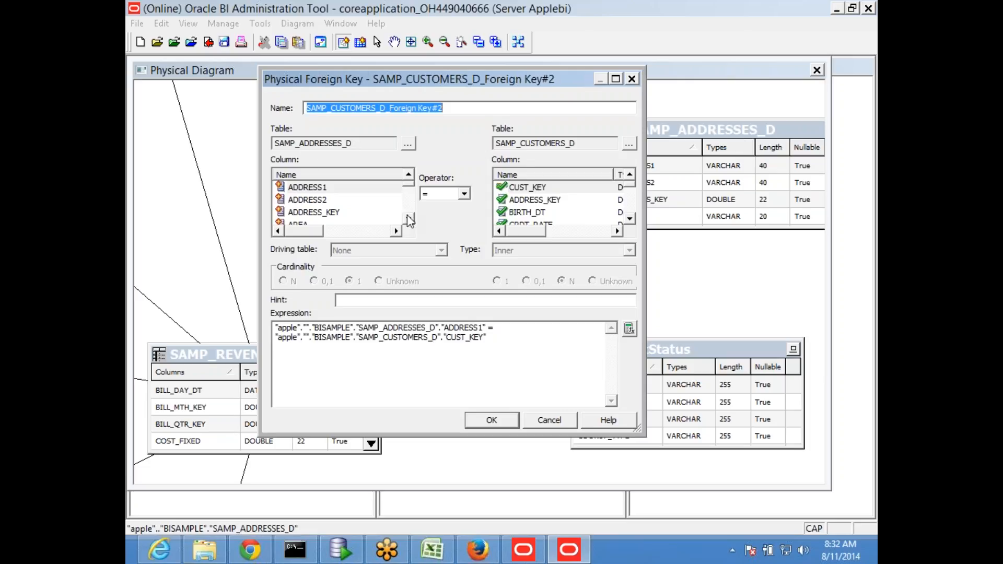
left_click(328, 213)
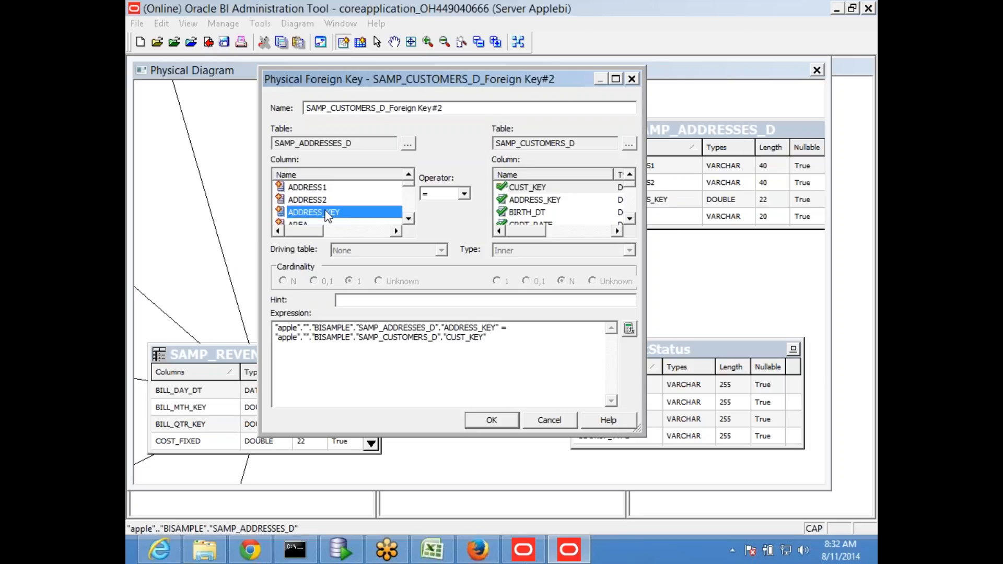
left_click(545, 200)
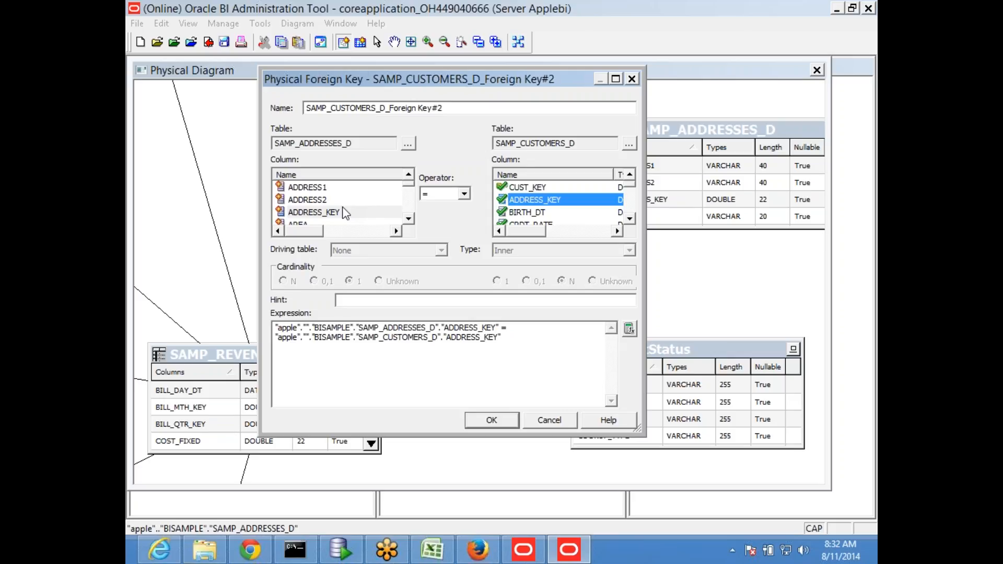
left_click(488, 422)
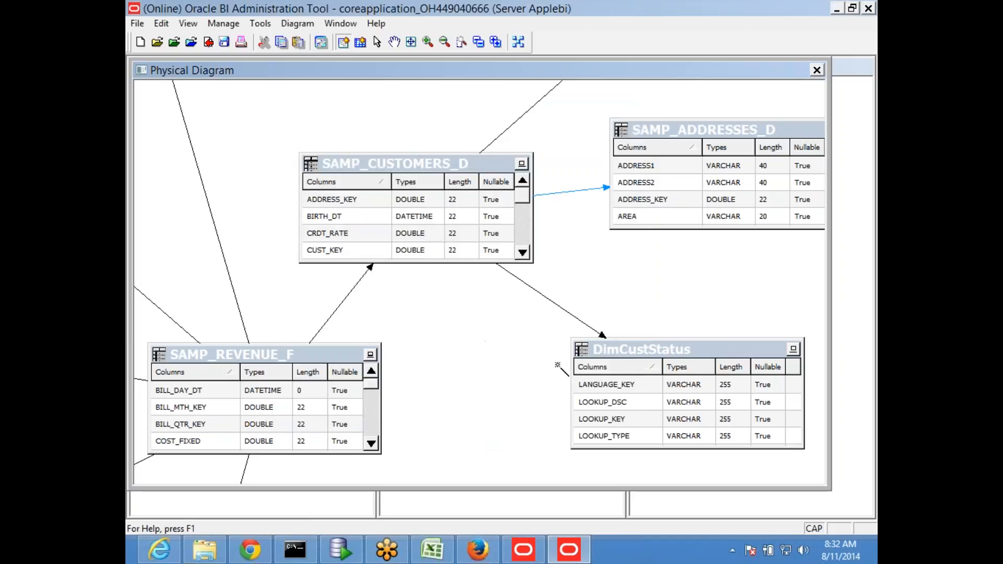
- Reposition SAMP_CUSTOMERS_D and SAMP_ADDRESSES_D in the diagram, then close the Physical Diagram
left_click(377, 42)
left_click_drag(476, 179, 416, 178)
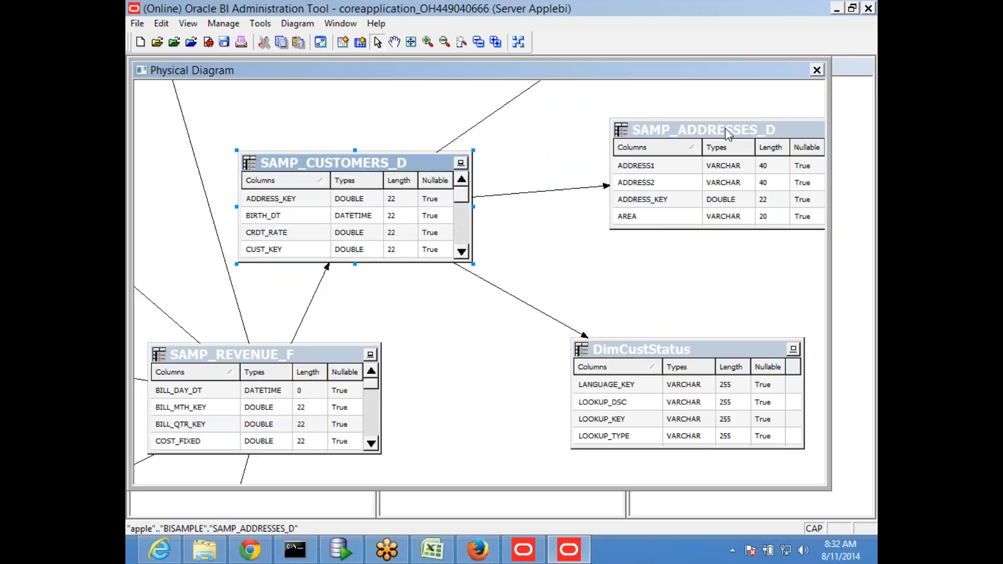
left_click_drag(725, 127, 673, 164)
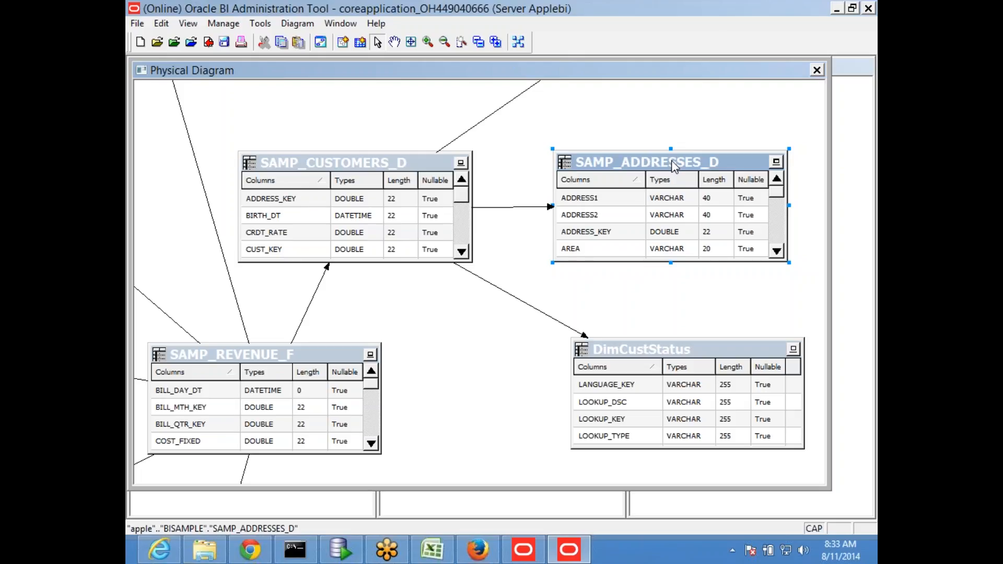
left_click(817, 70)
- Collapse SAMP_CUSTOMERS_D's columns and select SAMP_ADDRESSES_D under BISAMPLE in the Physical layer
left_click(542, 320)
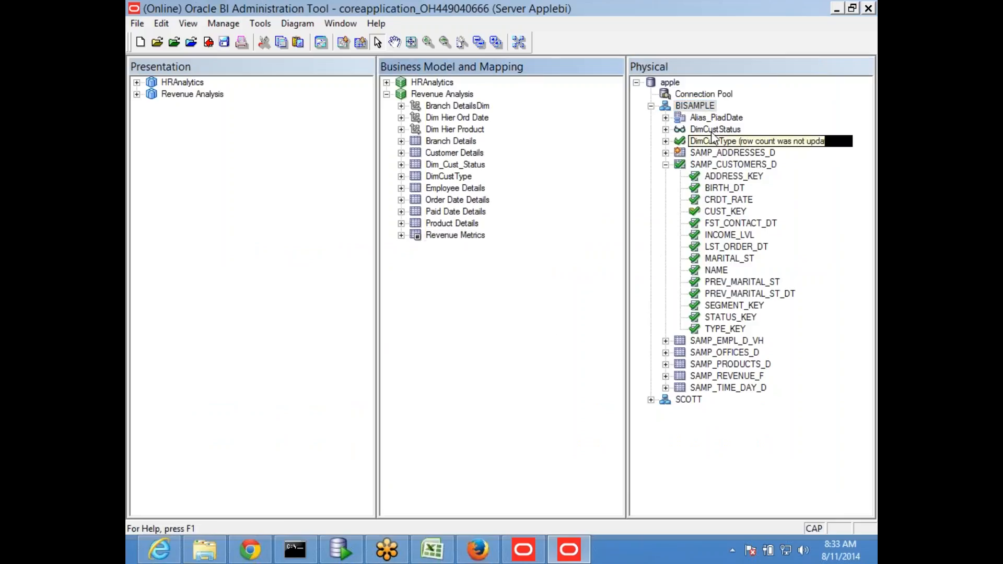
left_click(665, 164)
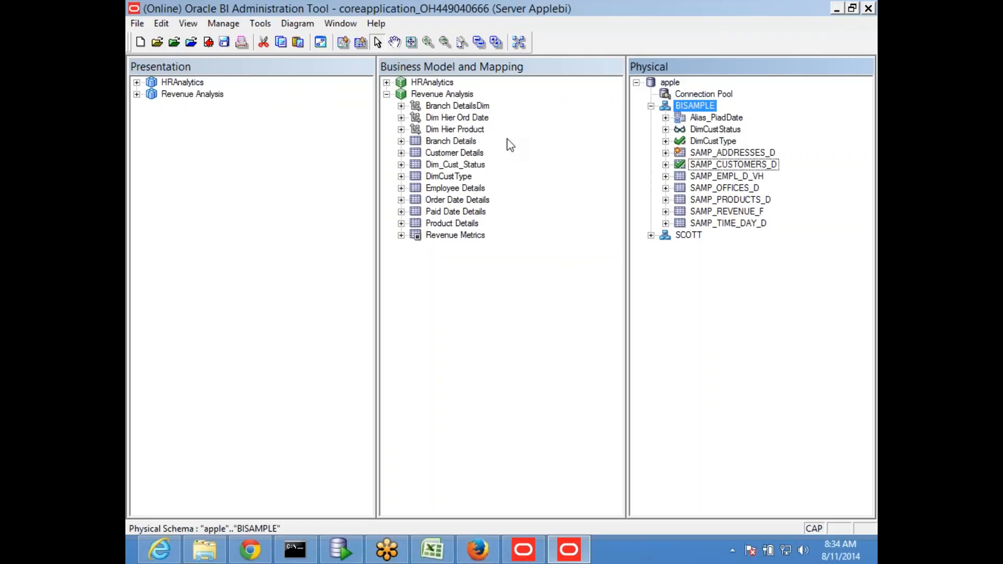
left_click(723, 253)
left_click(727, 152)
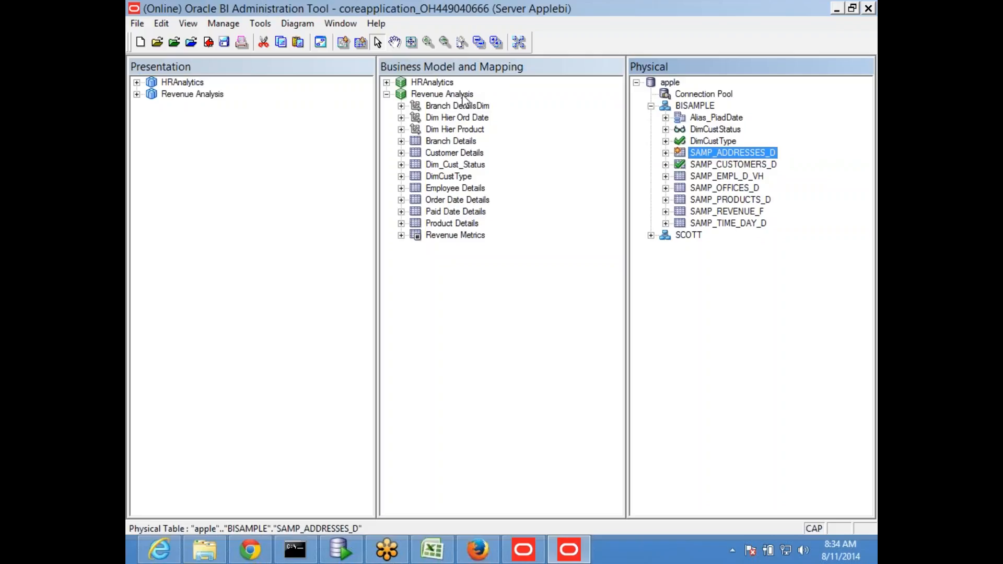
- Expand Customer Details and its Sources to show SAMP_CUSTOMERS_D and columns like ADDRESS_KEY and BIRTH_DT
left_click(401, 177)
left_click(402, 176)
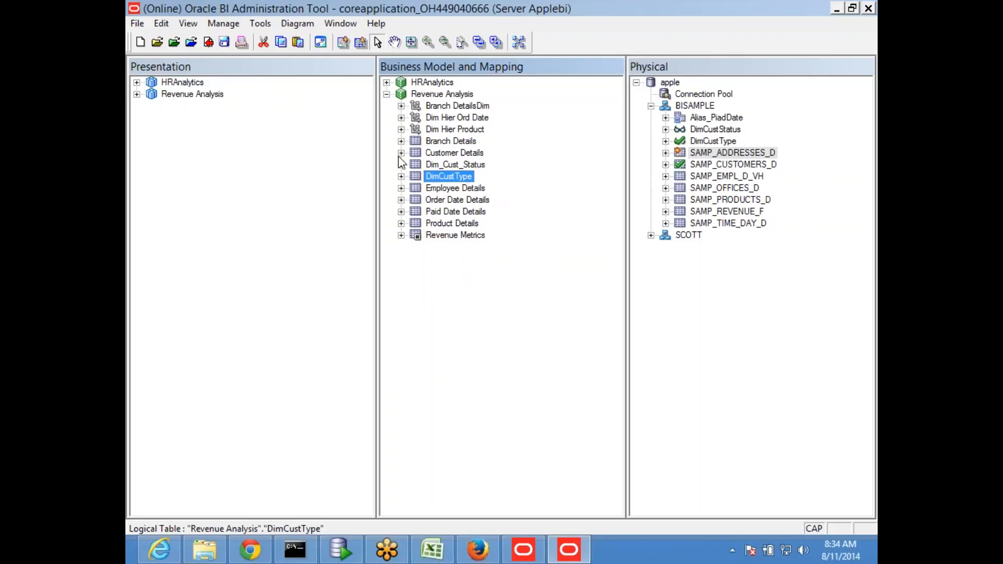
left_click(401, 152)
left_click(416, 164)
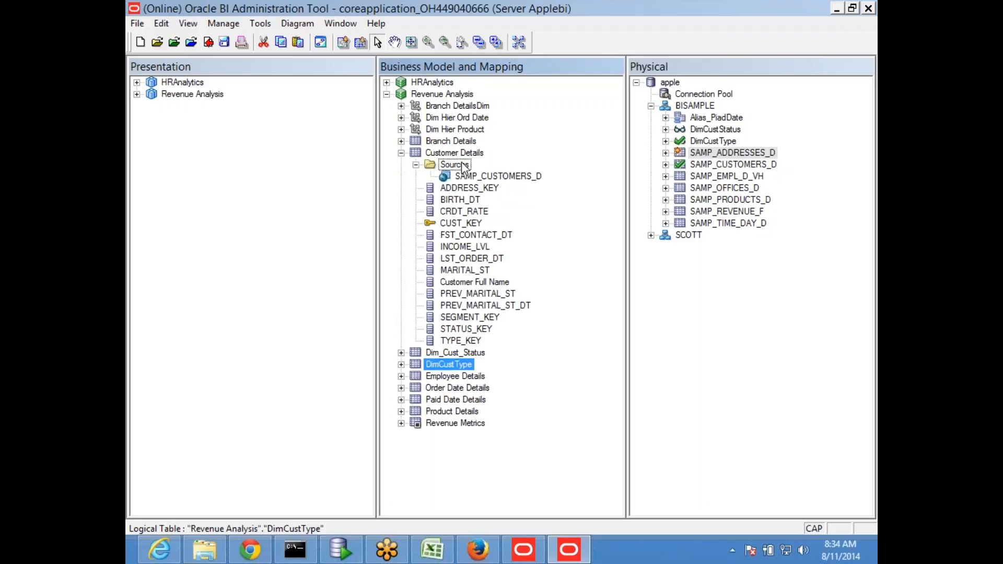
left_click(731, 164)
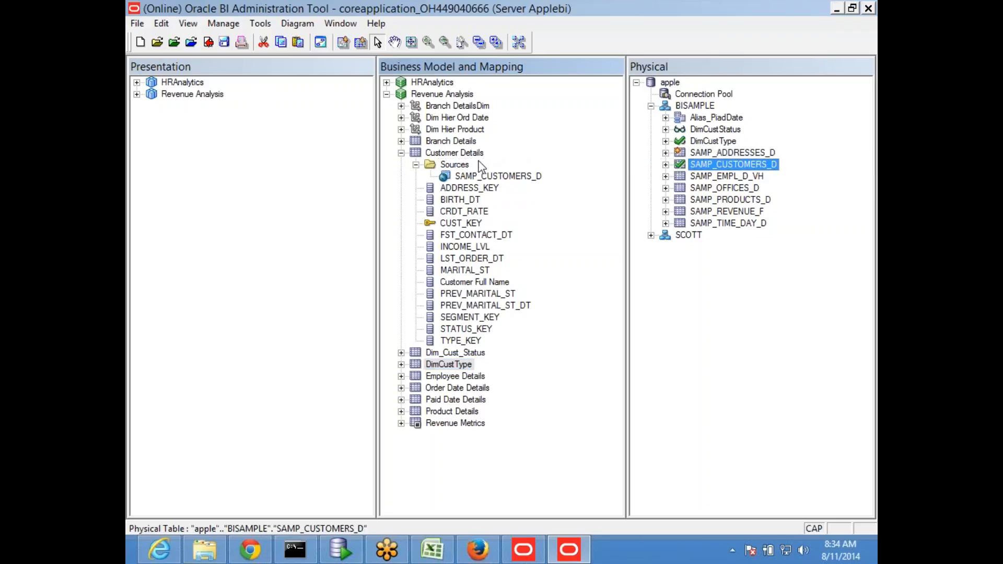
left_click(458, 189)
left_click(459, 200)
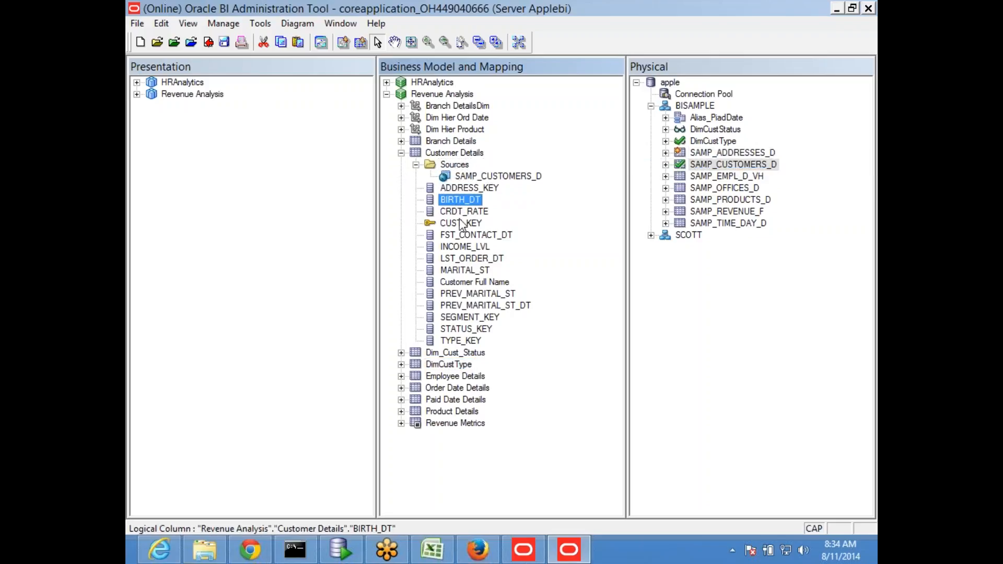
- Open the SAMP_CUSTOMERS_D logical table source of Customer Details and check it out
double_click(503, 178)
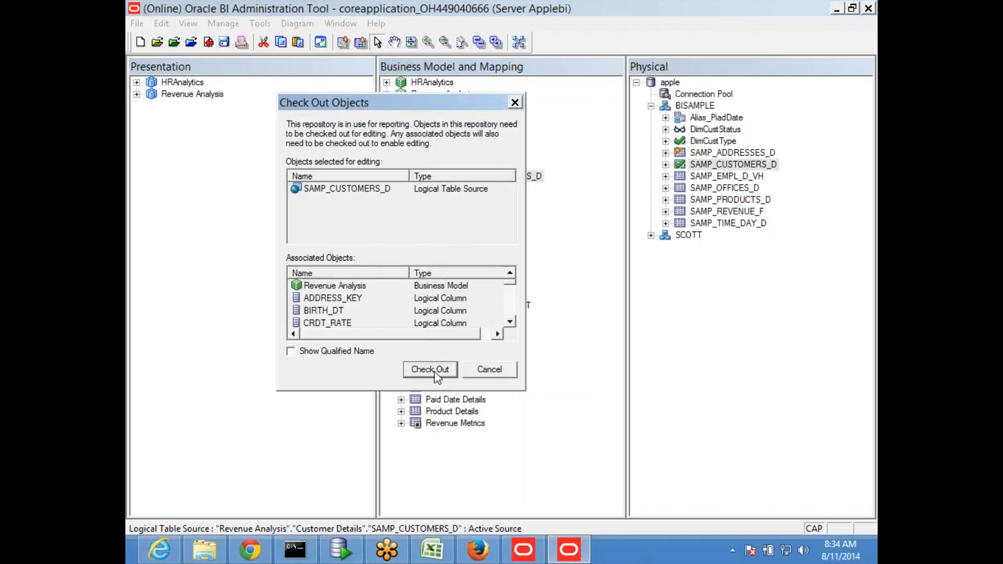
left_click(431, 370)
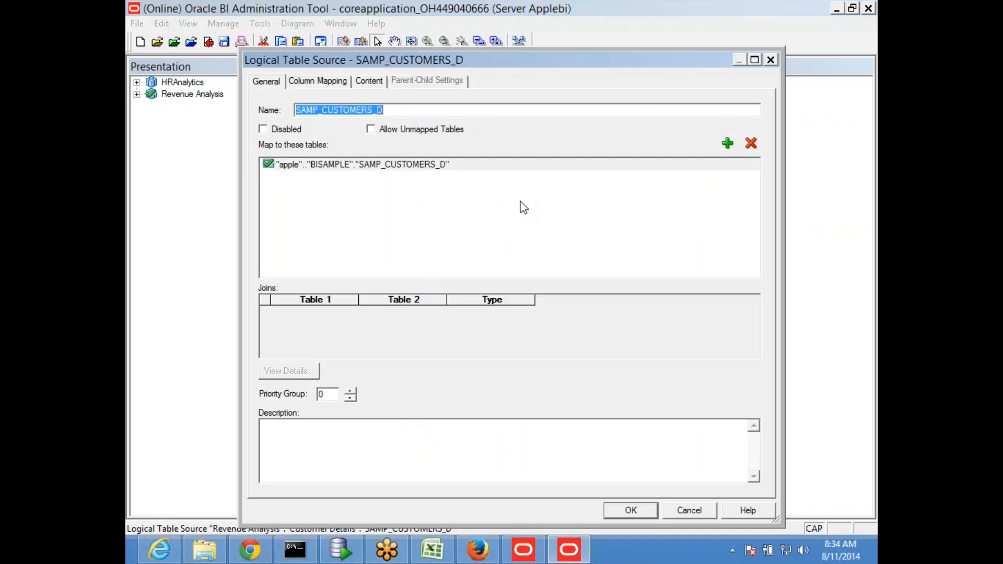
left_click_drag(492, 59, 842, 237)
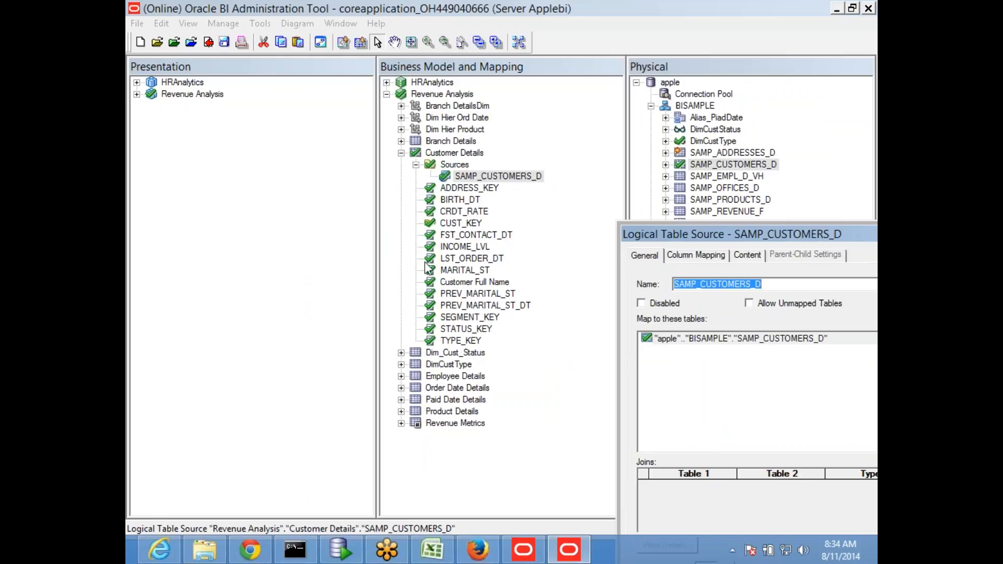
left_click_drag(690, 235, 277, 178)
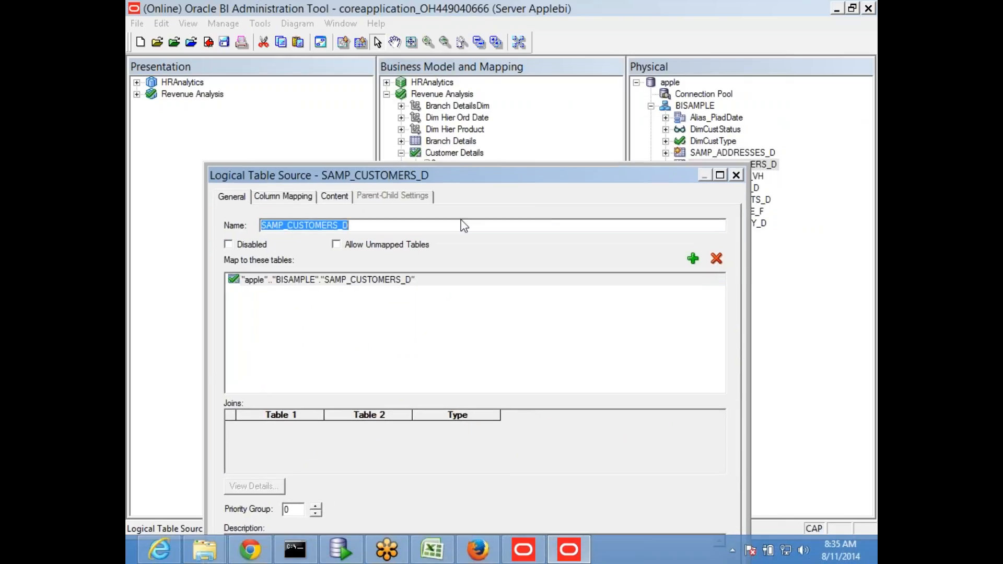
left_click_drag(563, 185, 517, 260)
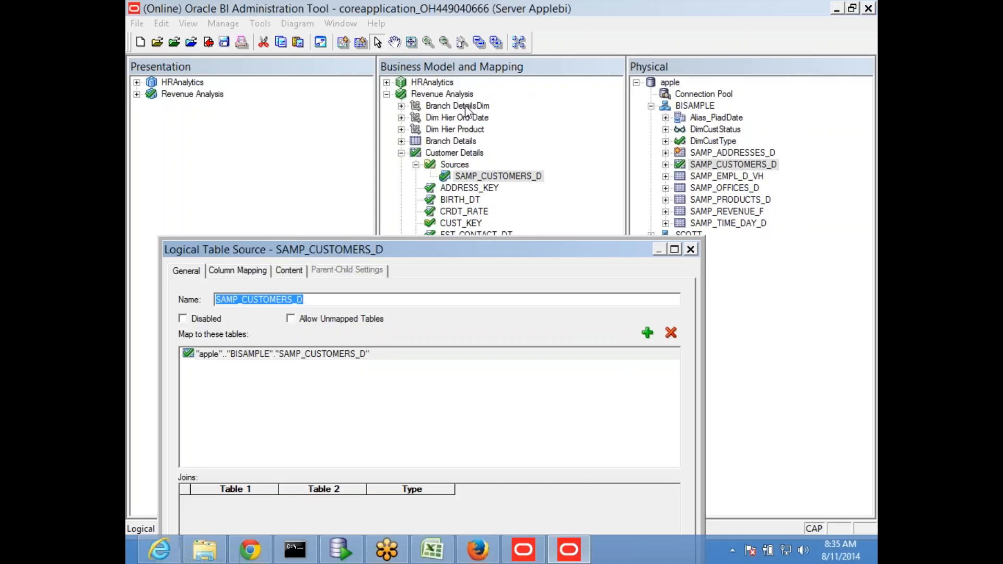
left_click_drag(511, 249, 549, 104)
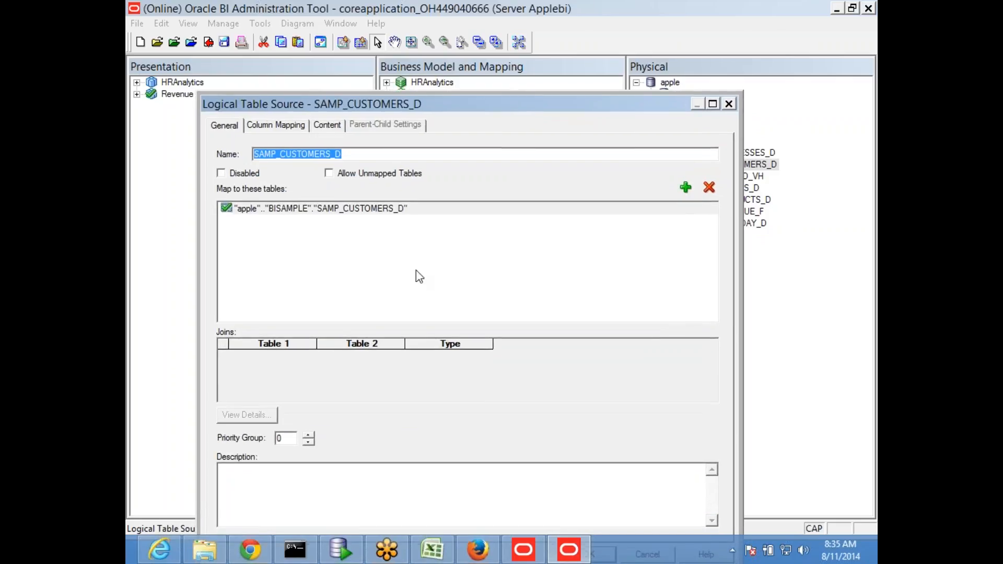
- Add SAMP_ADDRESSES_D from the BISAMPLE schema to the source's mapped tables and save
left_click(686, 187)
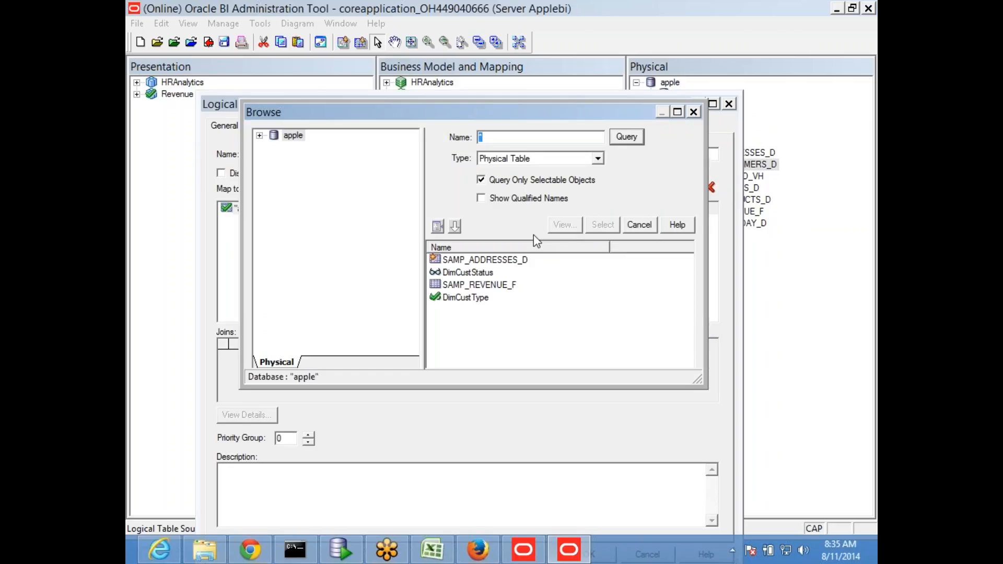
left_click(503, 261)
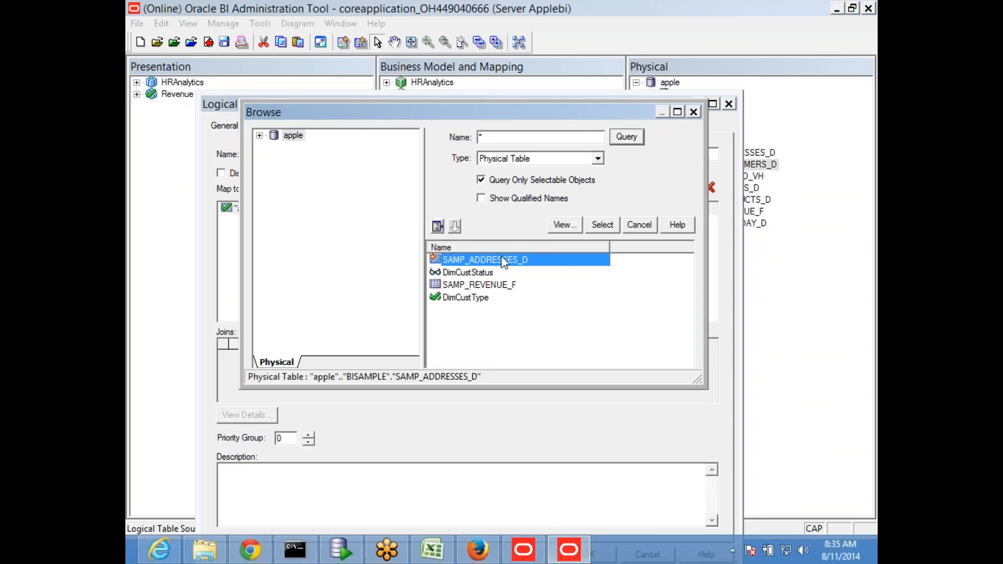
left_click(259, 135)
left_click(513, 264)
left_click(273, 158)
left_click(366, 206)
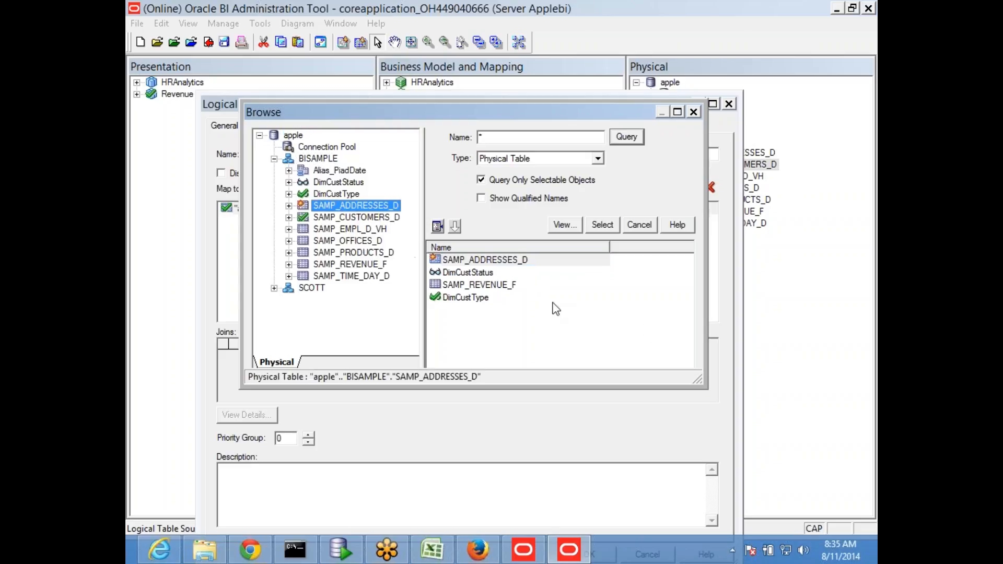
left_click(517, 261)
left_click(603, 225)
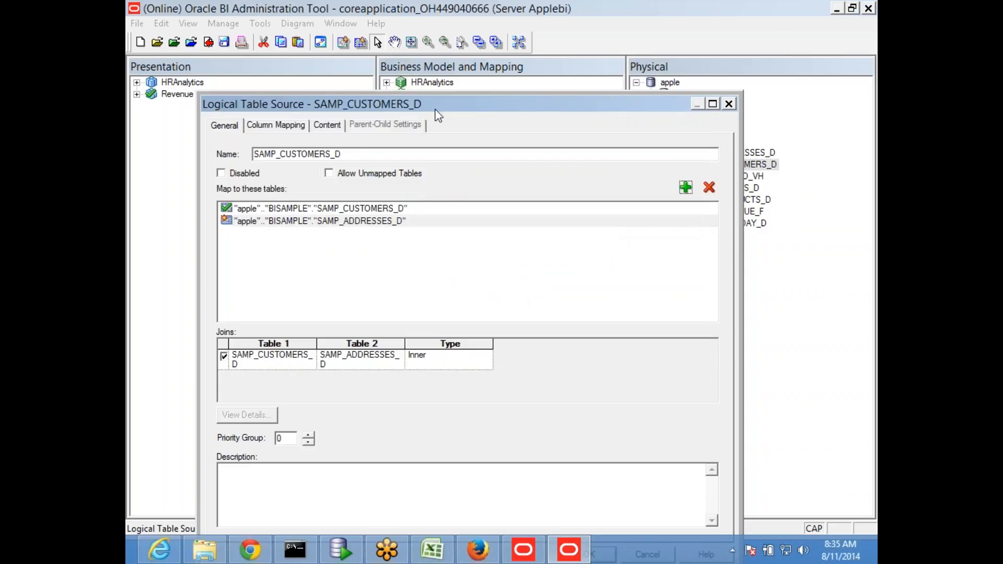
left_click_drag(428, 102, 457, 17)
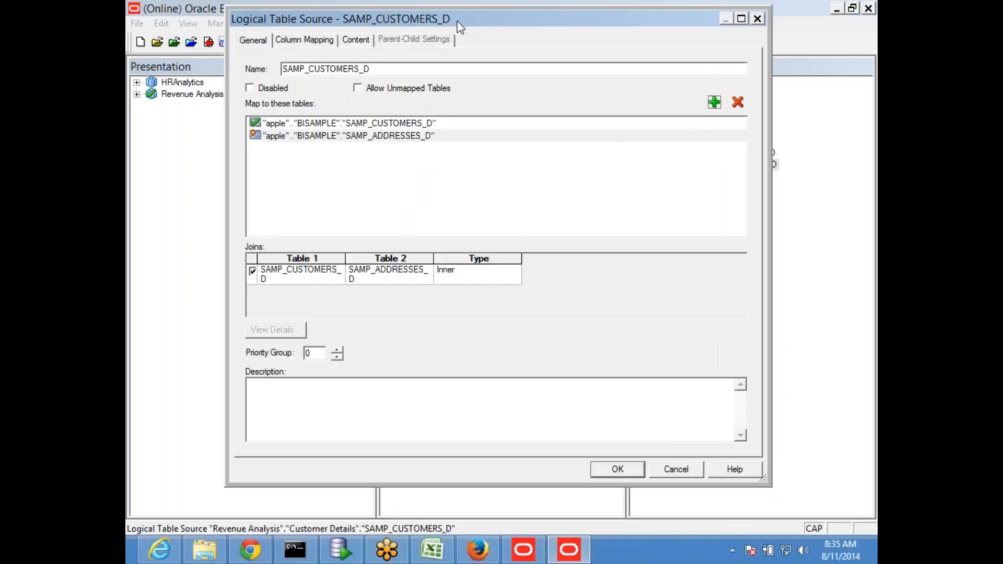
left_click(638, 472)
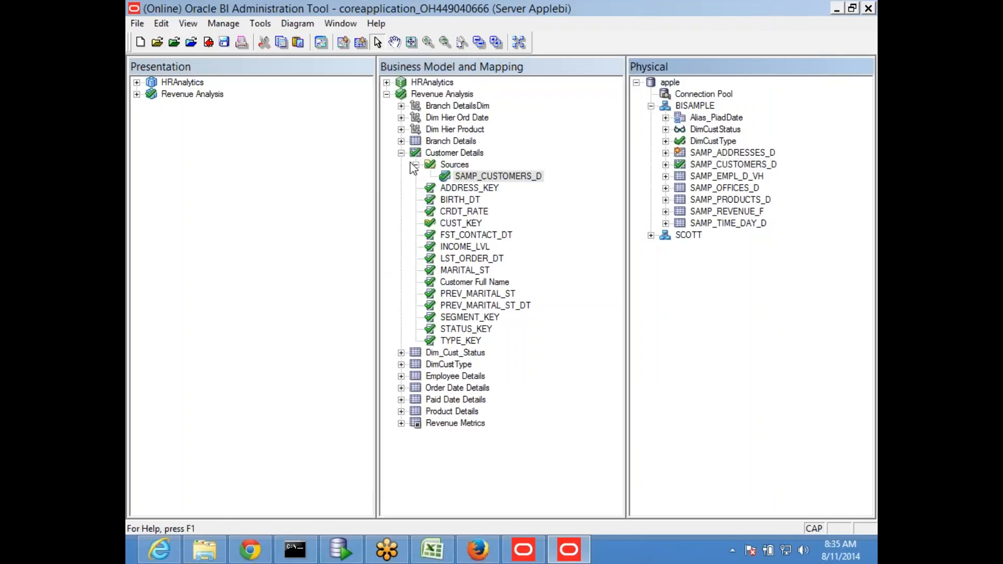
left_click(416, 153)
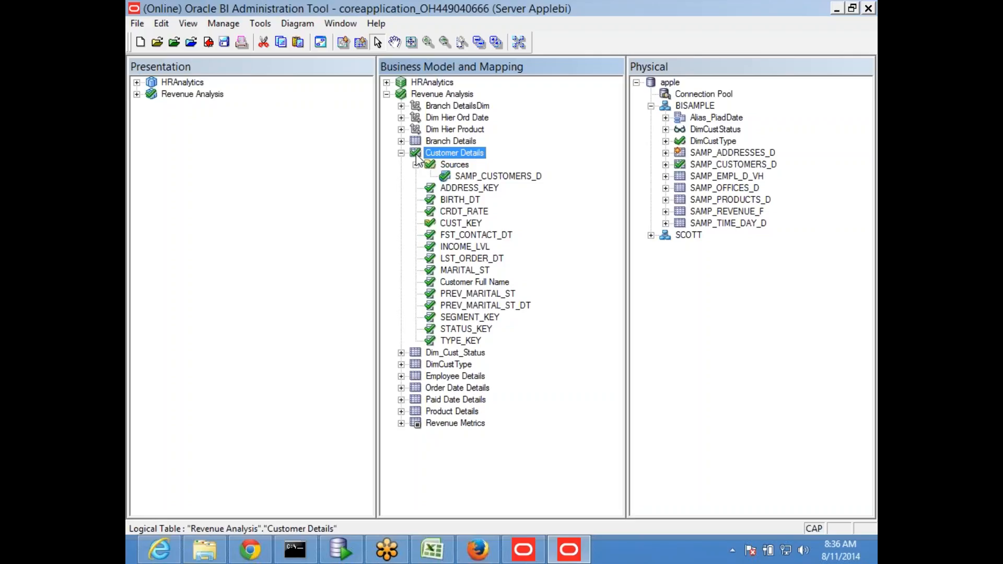
left_click(451, 96)
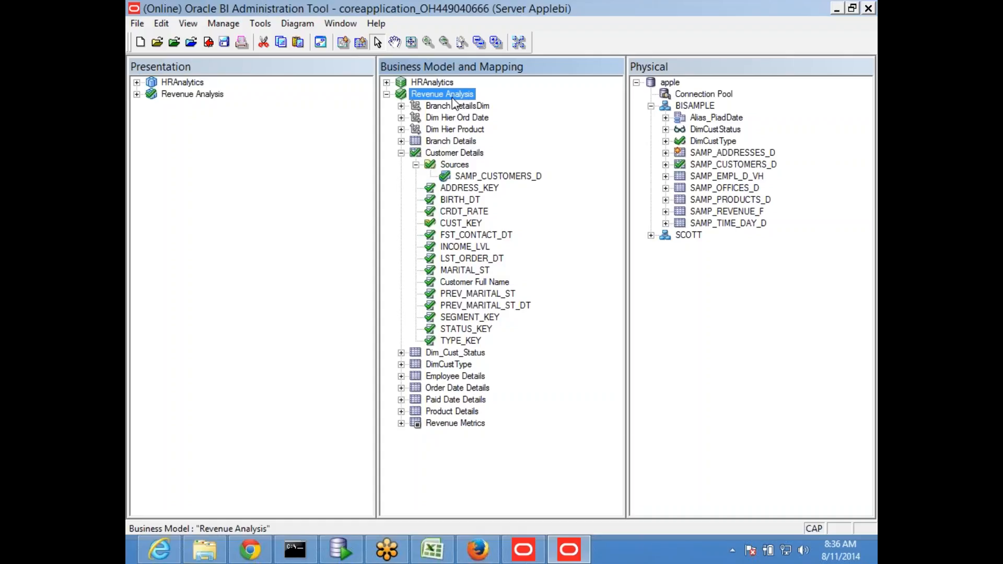
right_click(451, 95)
mouse_move(522, 328)
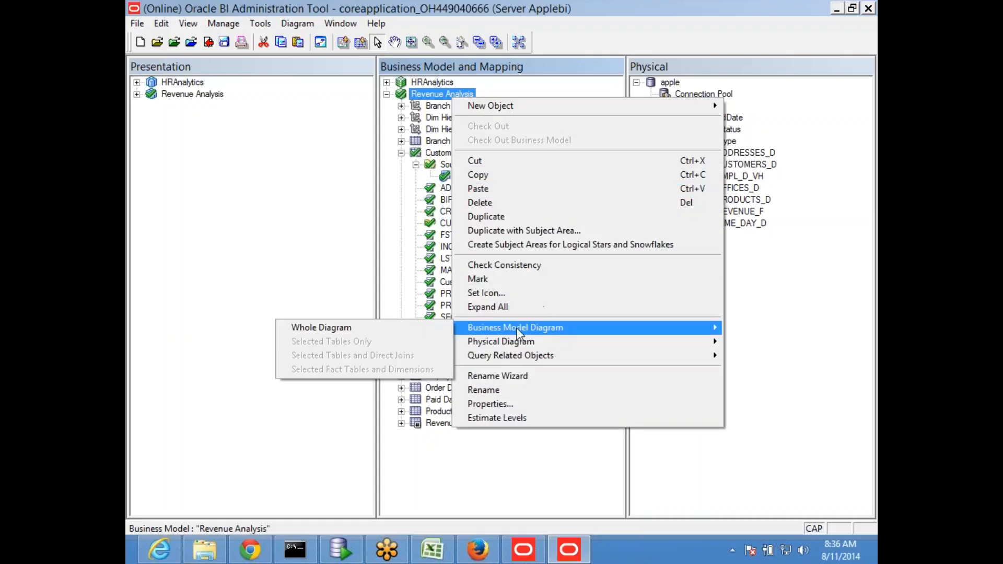
left_click(384, 328)
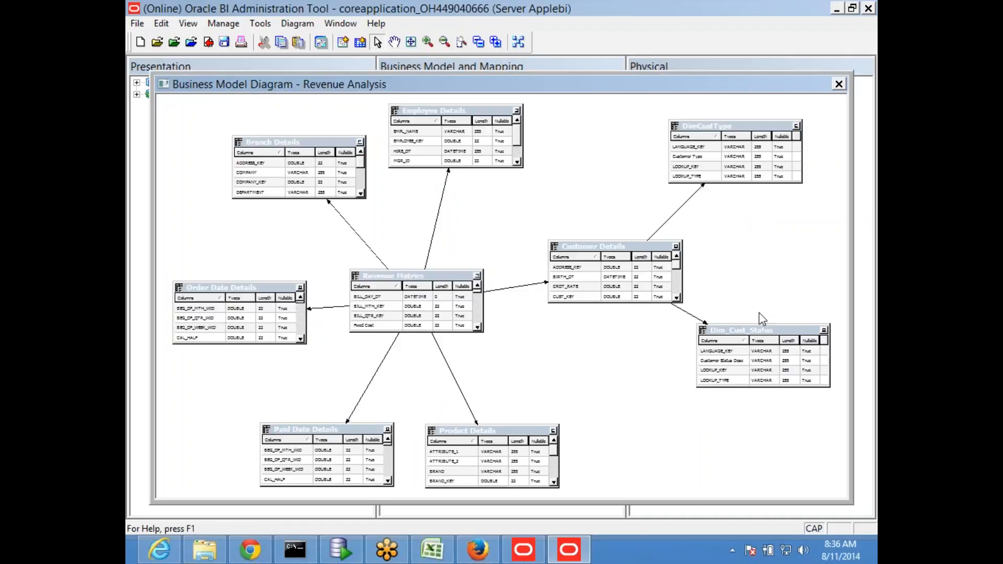
mouse_move(607, 249)
left_mouse_down()
mouse_move(738, 240)
mouse_move(622, 236)
left_mouse_up()
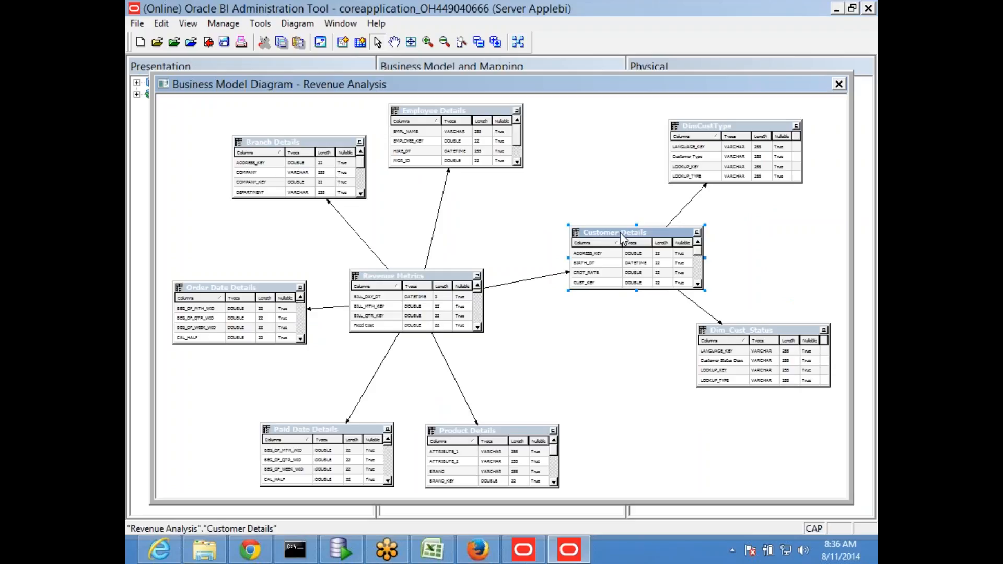
double_click(619, 233)
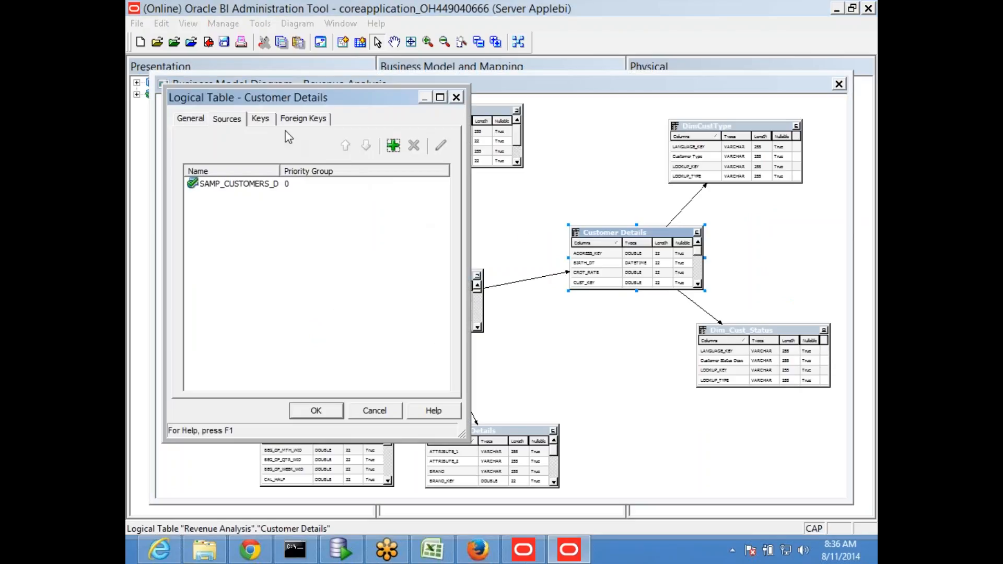
left_click(198, 122)
left_click(230, 120)
left_click(239, 184)
left_click(440, 148)
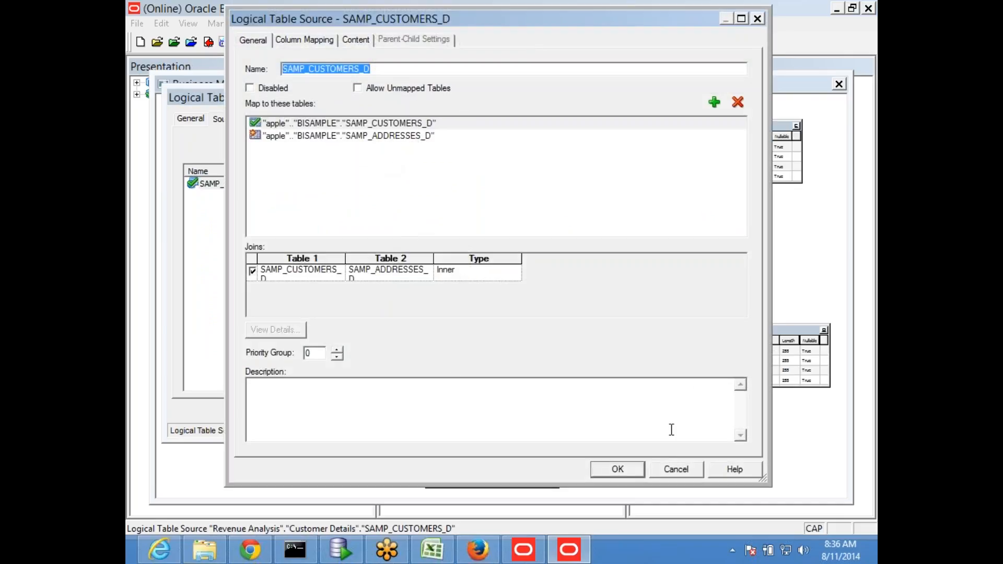
left_click(676, 470)
left_click(383, 411)
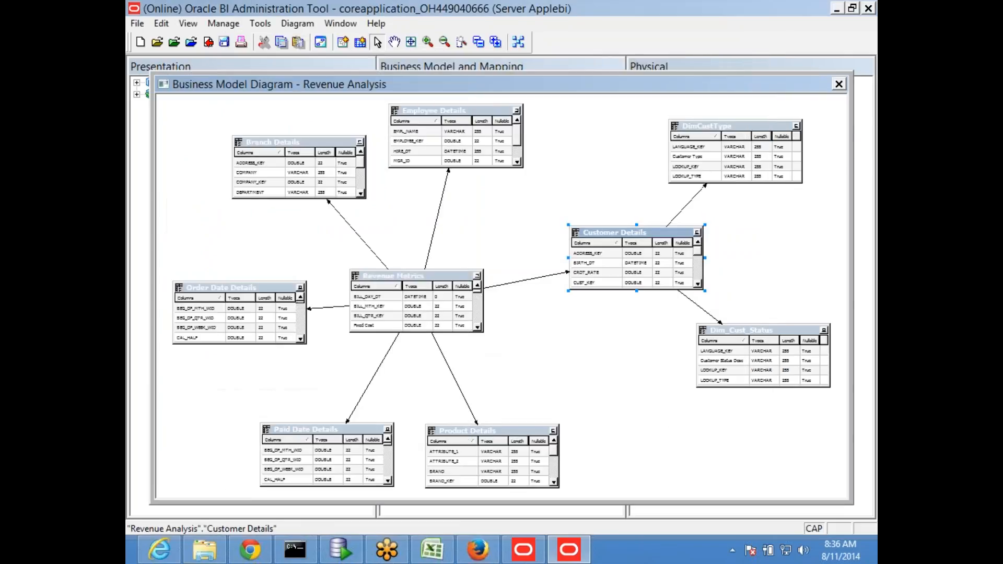
left_click(839, 84)
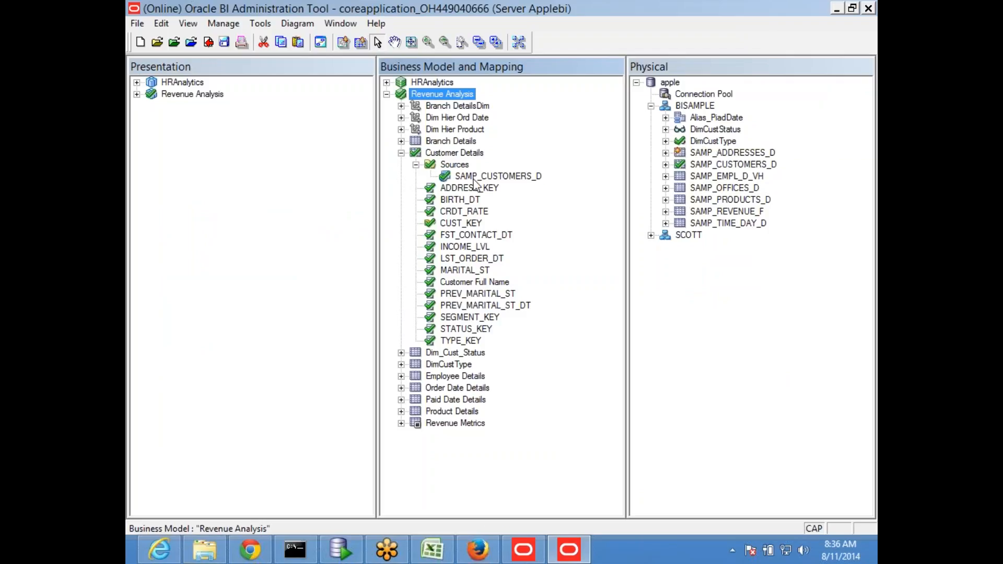
- Expand SAMP_ADDRESSES_D and drag its AREA column onto Customer Details
left_click(474, 178)
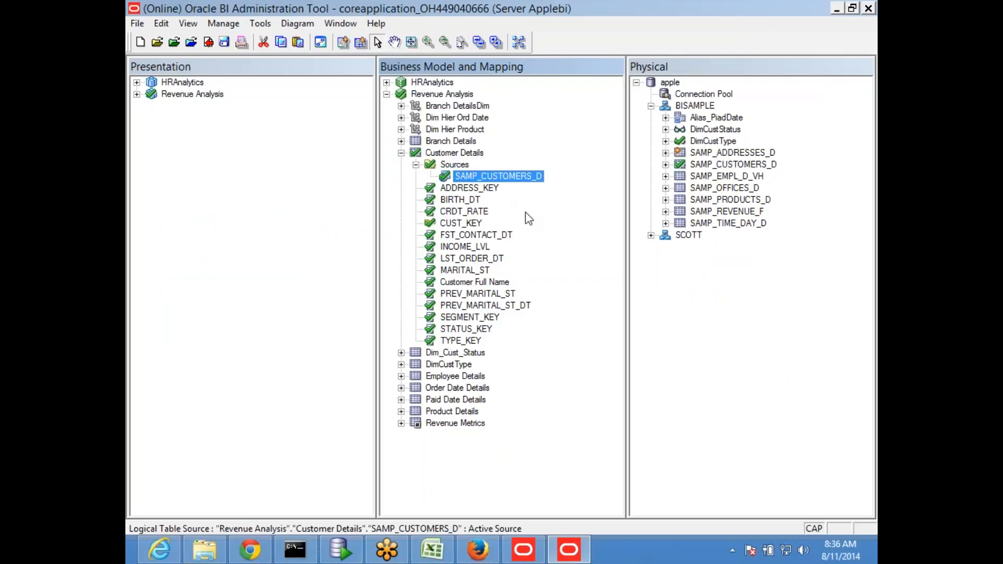
left_click(665, 153)
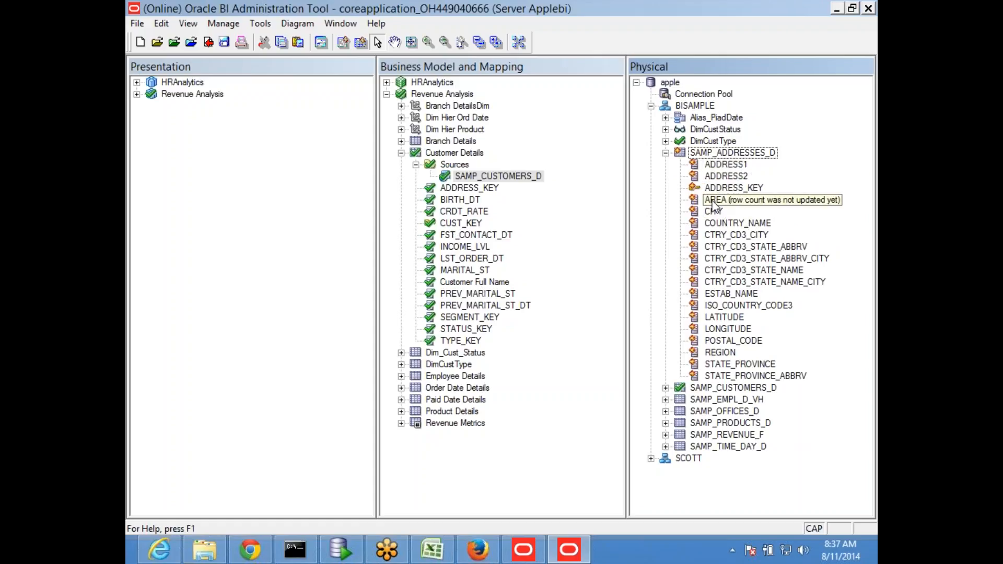
left_click_drag(713, 205, 484, 154)
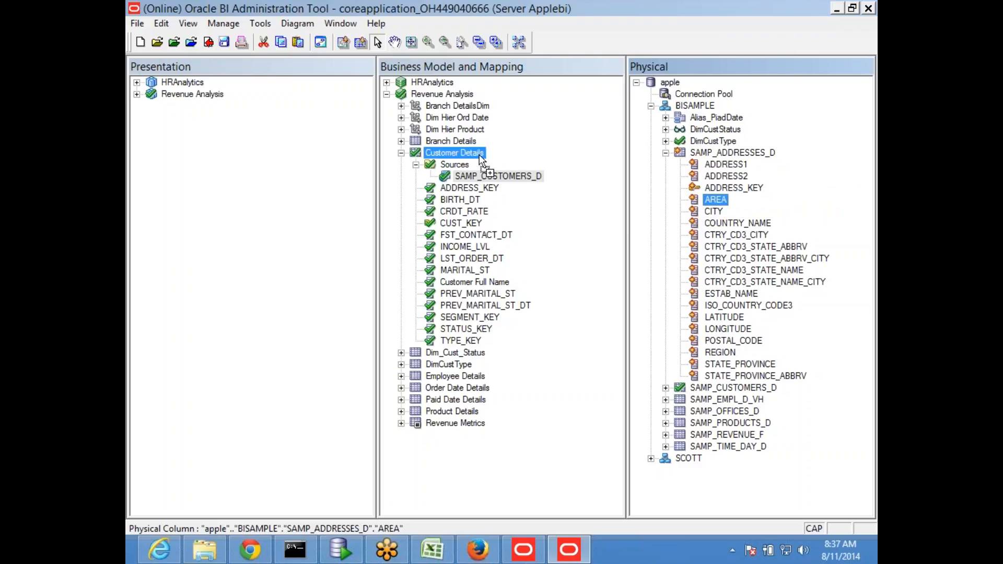
left_click_drag(478, 154, 478, 154)
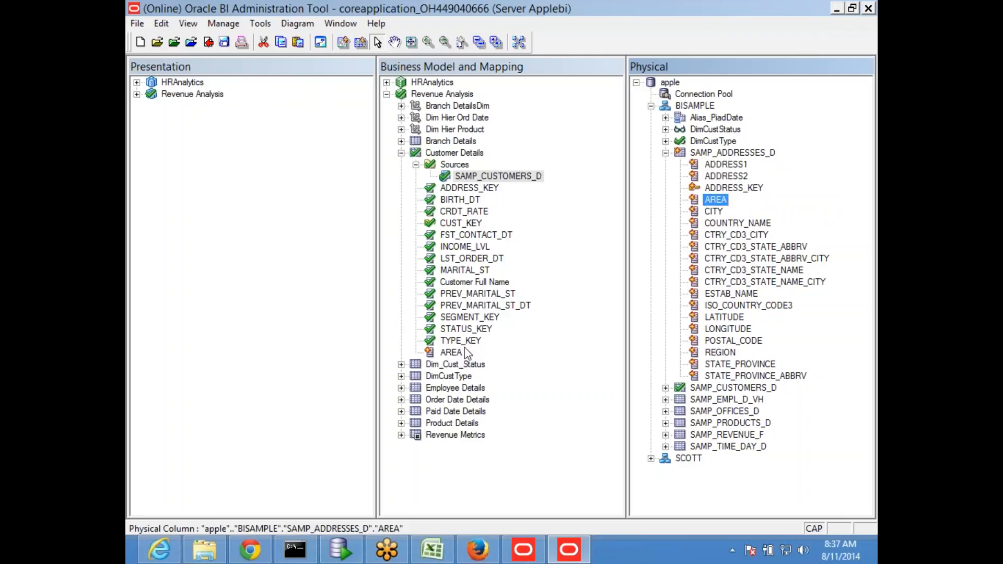
- Add the CITY, COUNTRY_NAME, POSTAL_CODE, REGION and STATE_PROVINCE columns to Customer Details
left_click(714, 211)
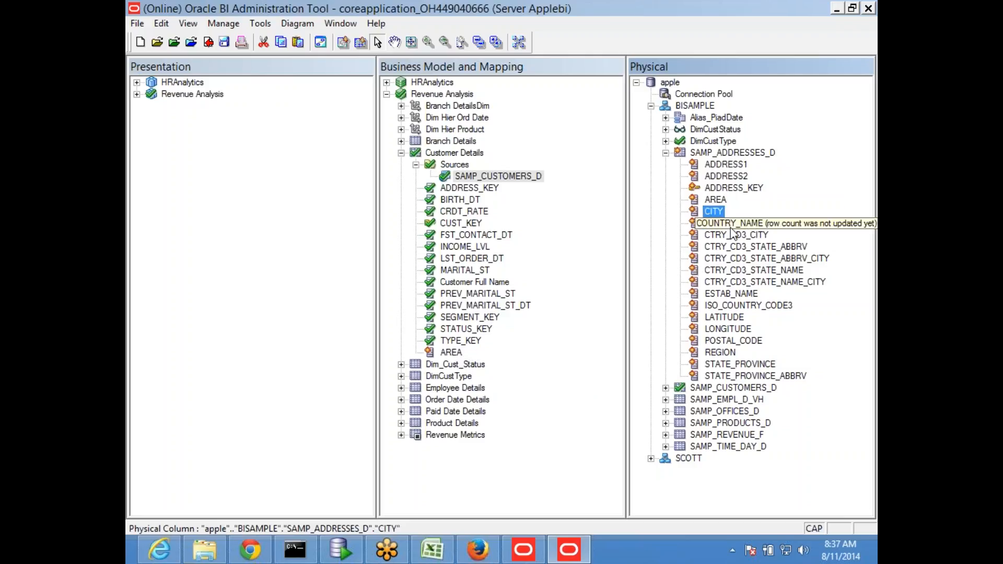
left_click(738, 225, "ctrl")
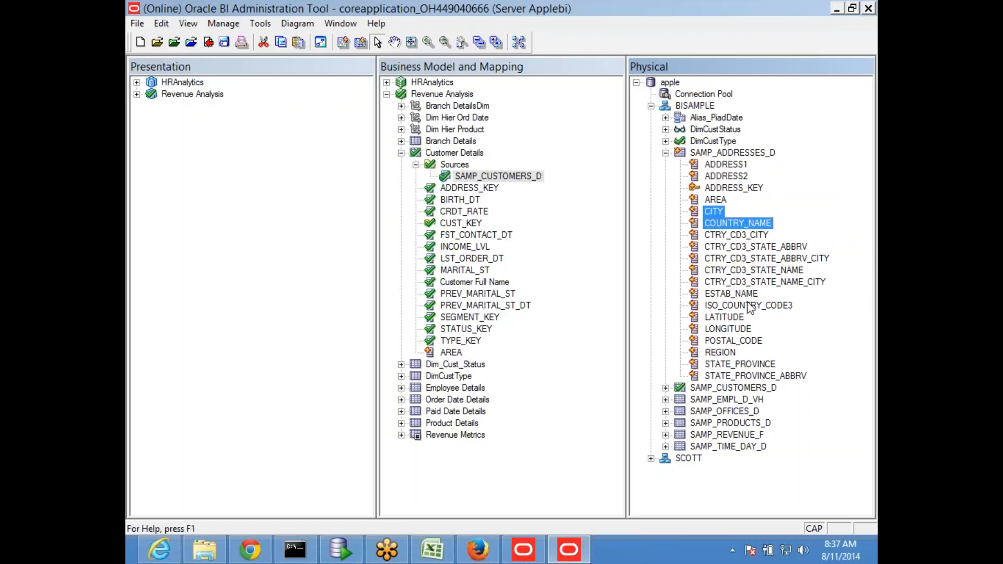
left_click(734, 343, "ctrl")
left_click(727, 354, "ctrl")
left_click(742, 365, "ctrl")
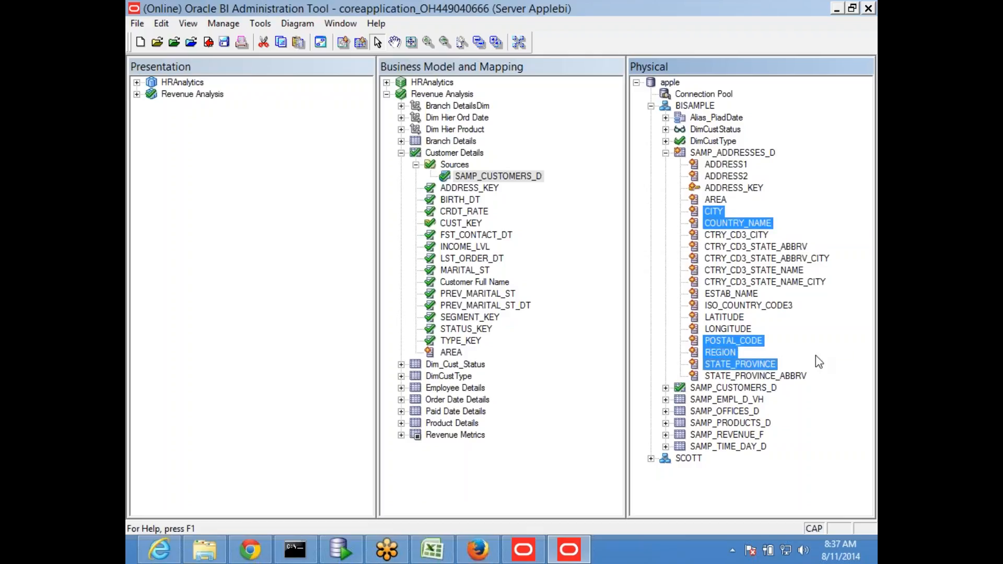
left_click_drag(726, 341, 453, 153)
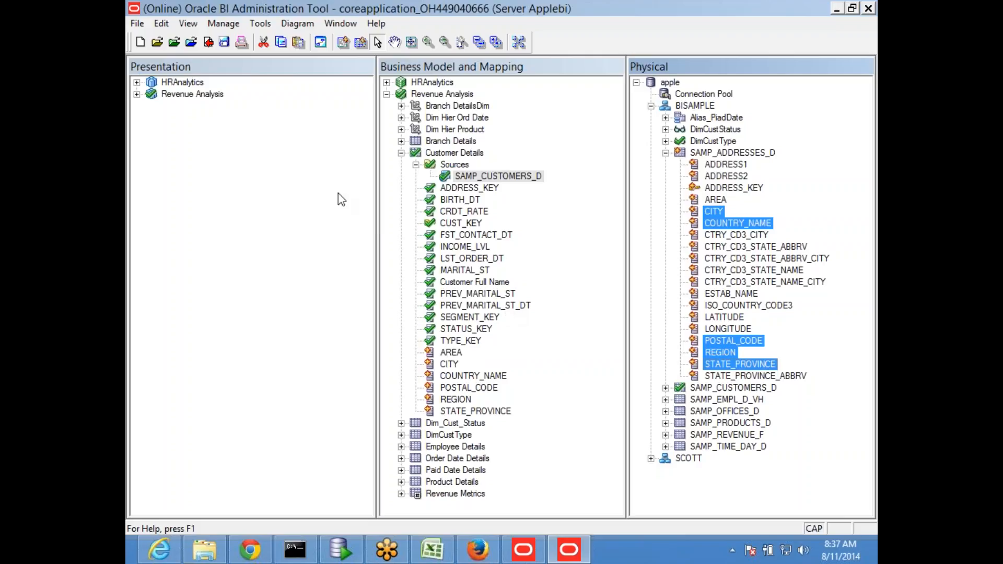
- Save and check in the changes with a clean global consistency check, then collapse Customer Details
left_click(225, 46)
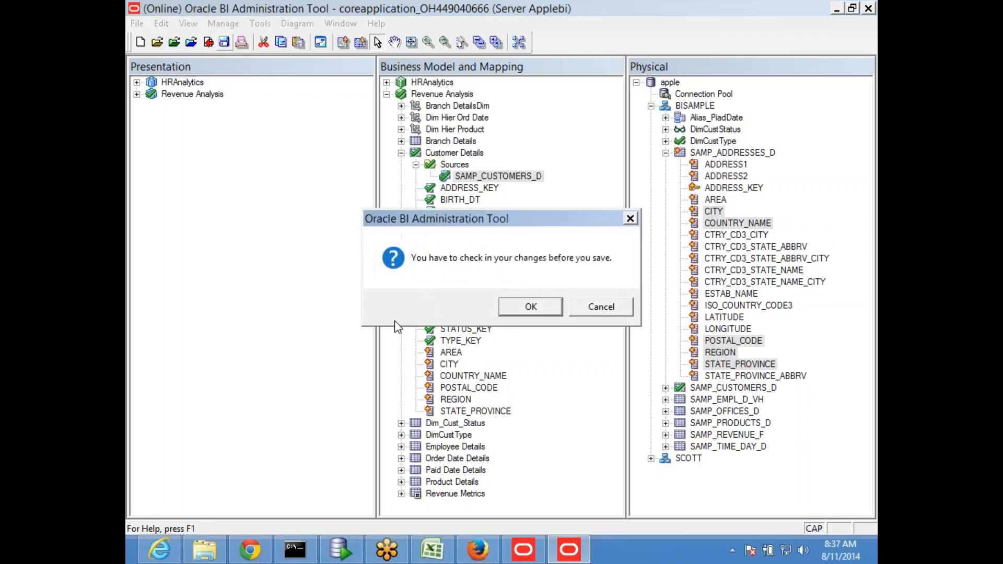
left_click(537, 310)
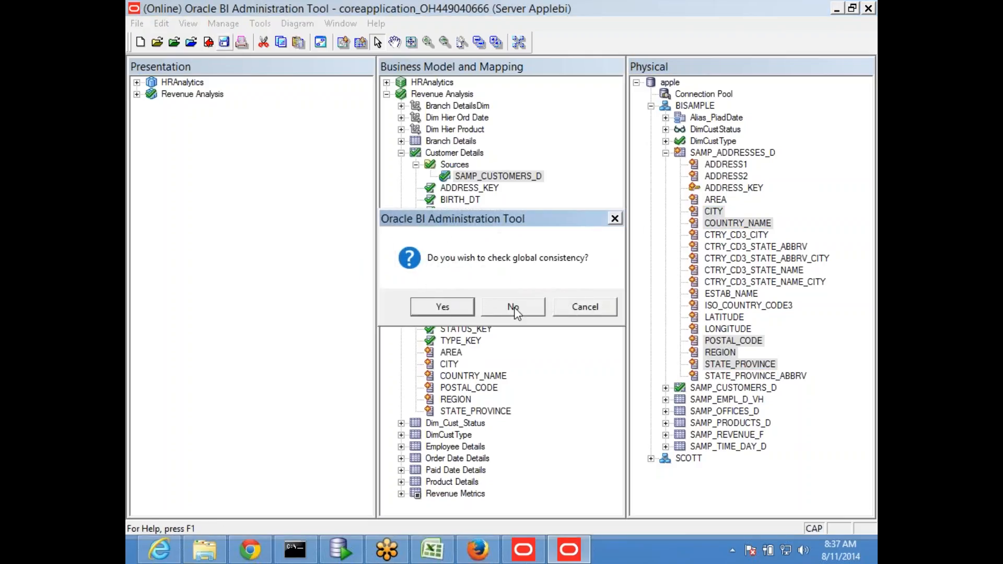
left_click(442, 309)
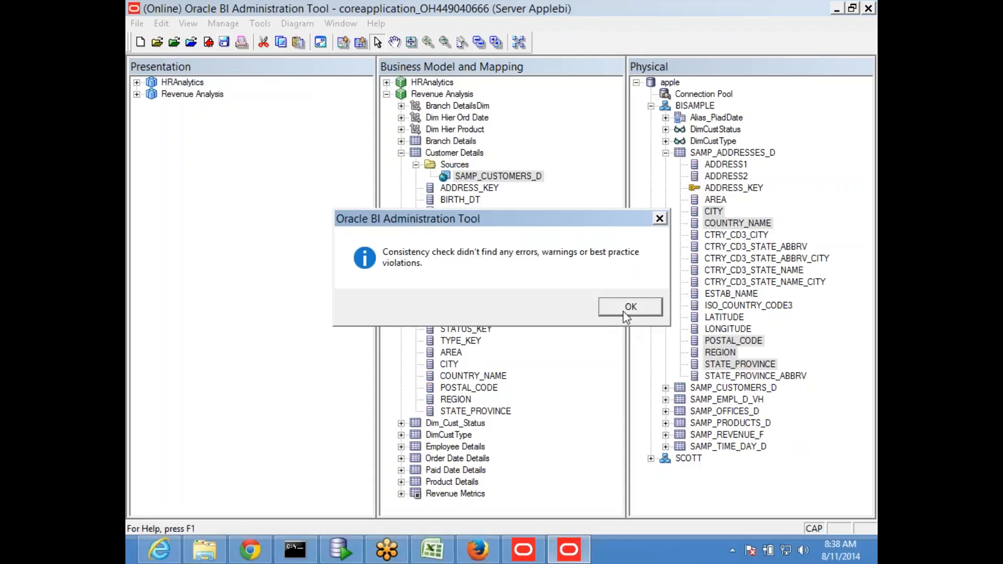
left_click(629, 310)
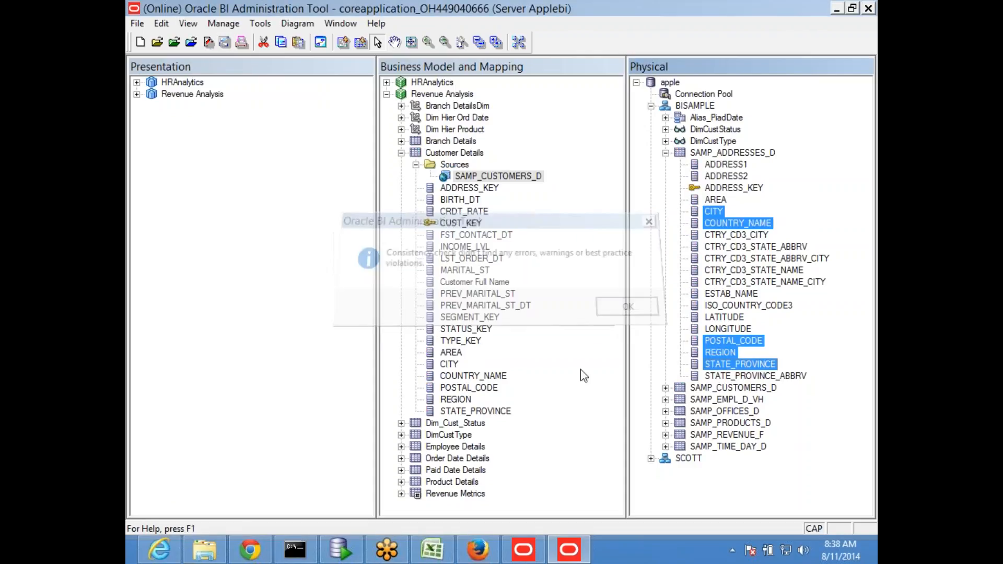
left_click(400, 152)
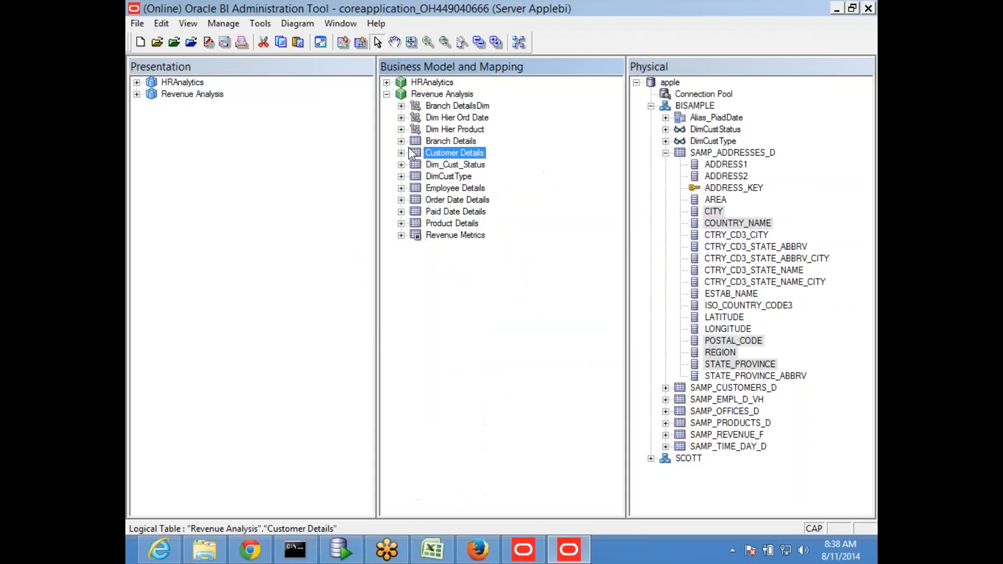
- Start a new Dimension with Level-Based Hierarchy in Revenue Analysis, checking out the business model
right_click(439, 95)
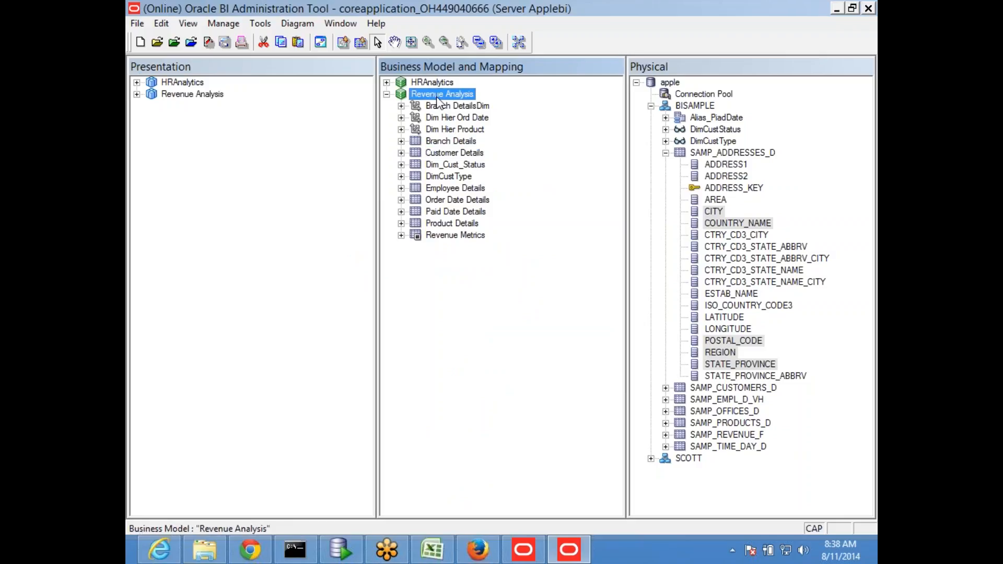
mouse_move(494, 104)
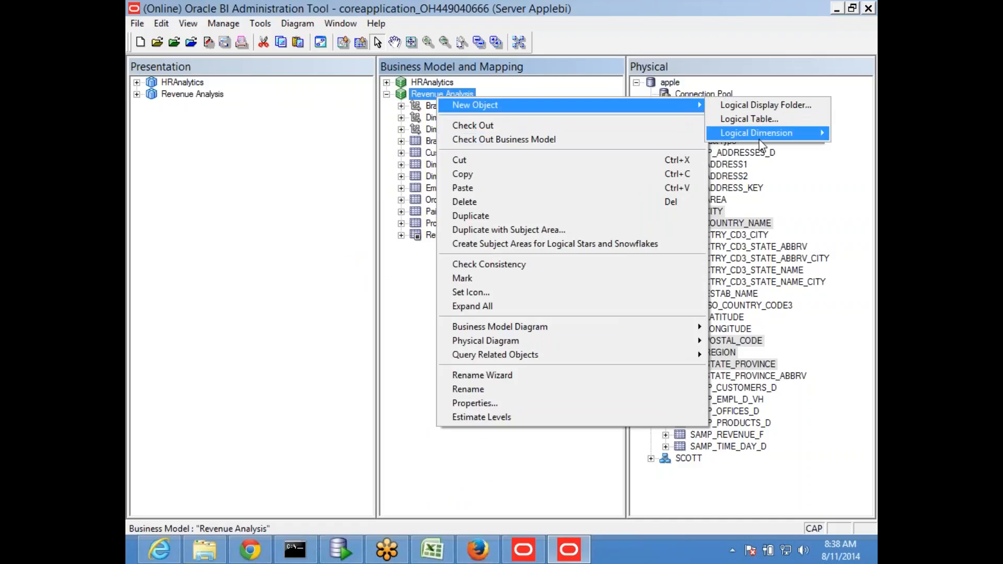
mouse_move(755, 134)
left_click(637, 132)
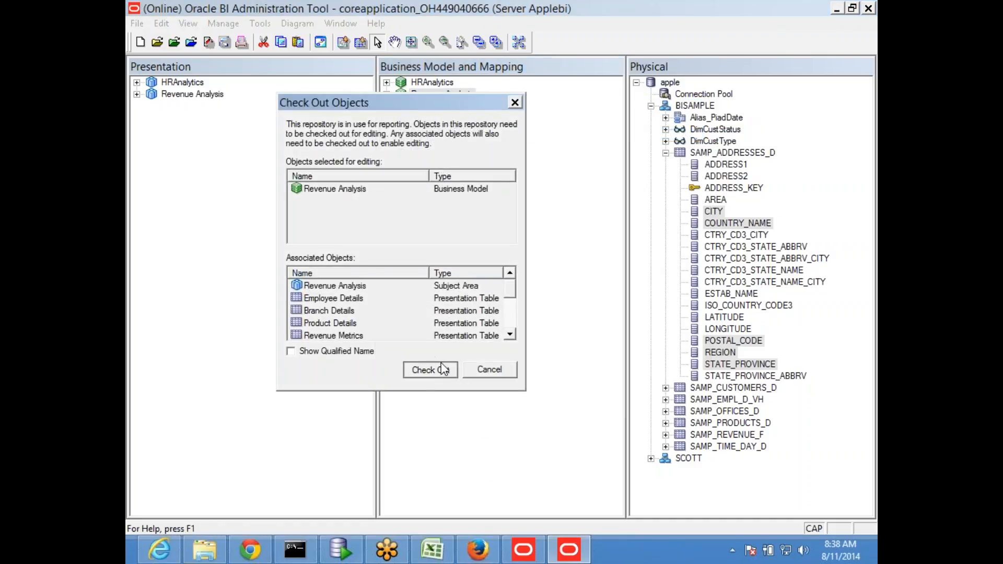
left_click(430, 370)
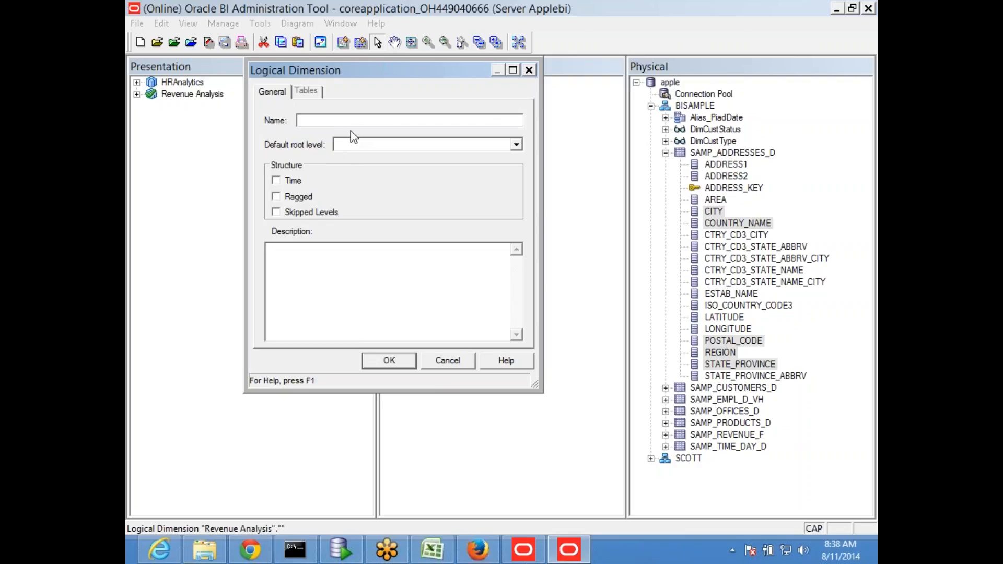
- Name the new dimension 'Dim Hier Geography' and confirm it
type("Dim Hiee")
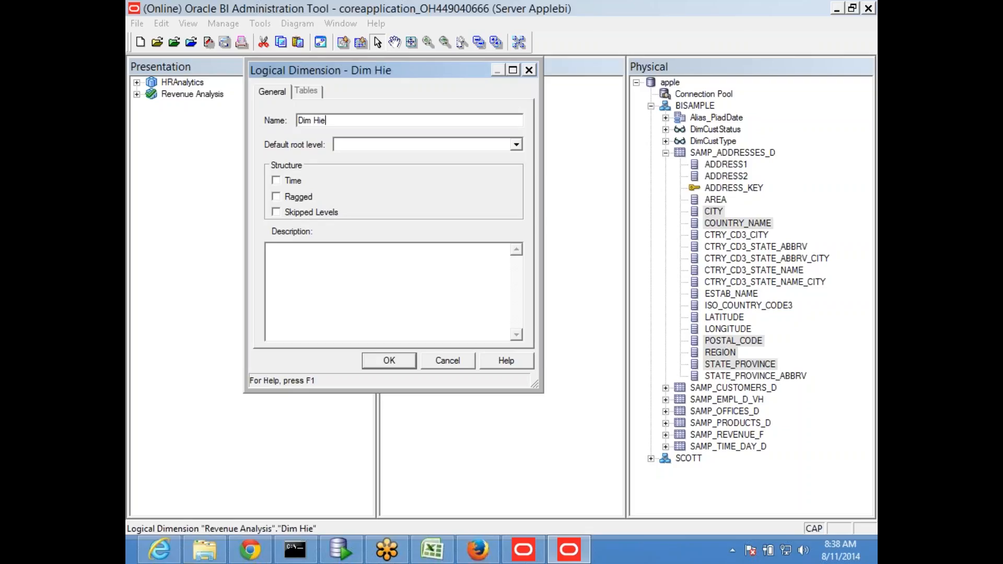
key("BackSpace")
type("rarchi")
key("BackSpace")
key("BackSpace")
key("BackSpace")
key("BackSpace")
key("BackSpace")
type("Geography")
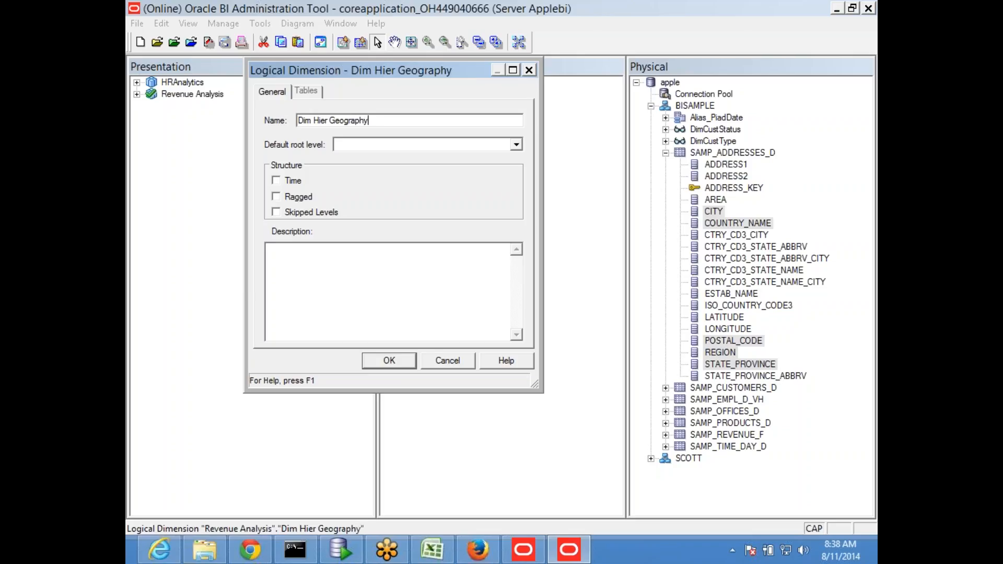
left_click(381, 359)
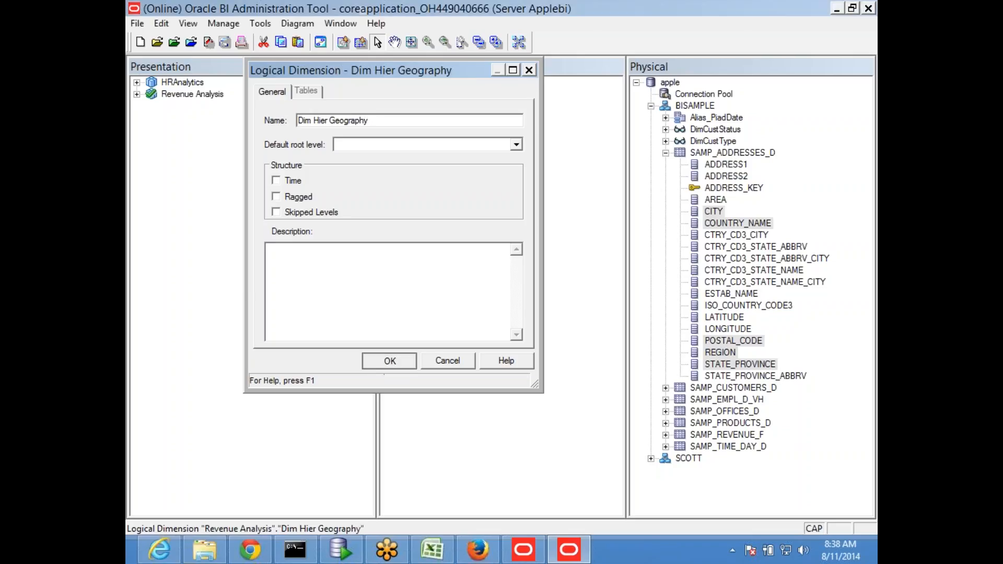
- Add a logical level 'Grand Total' under Dim Hier Geography with the Grand total level box ticked
right_click(453, 120)
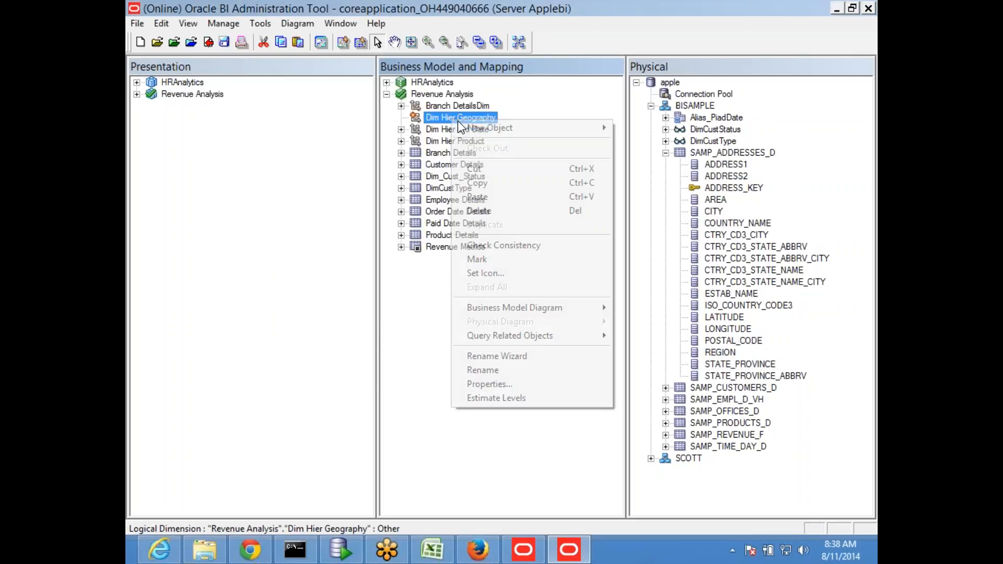
mouse_move(558, 130)
left_click(636, 131)
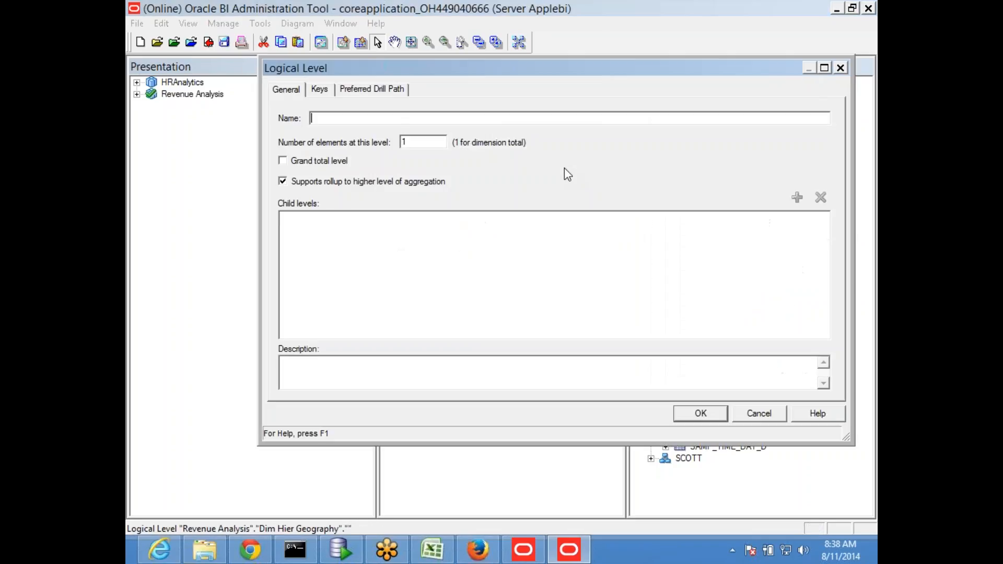
type("Grand T")
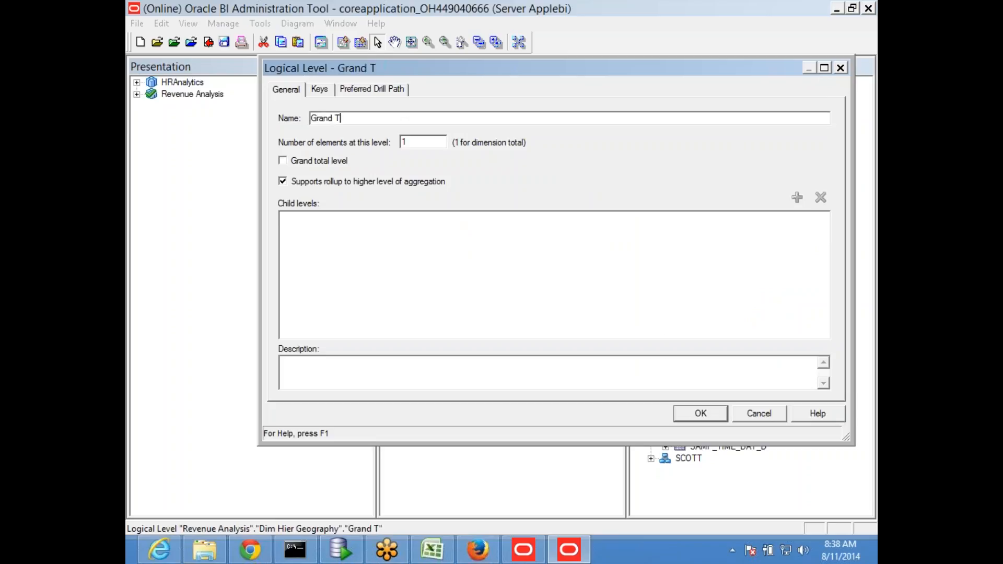
type("otal")
left_click(323, 161)
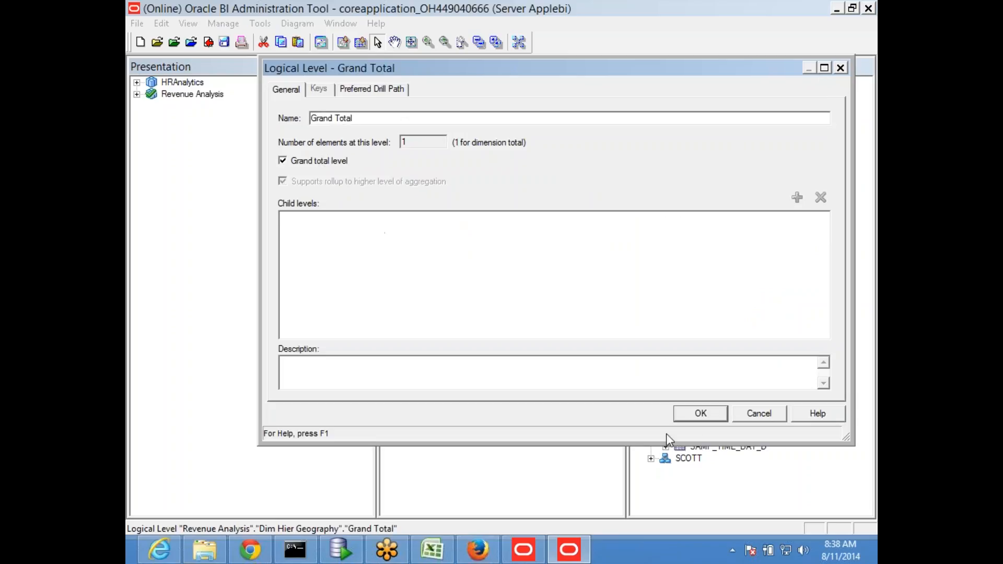
left_click(700, 414)
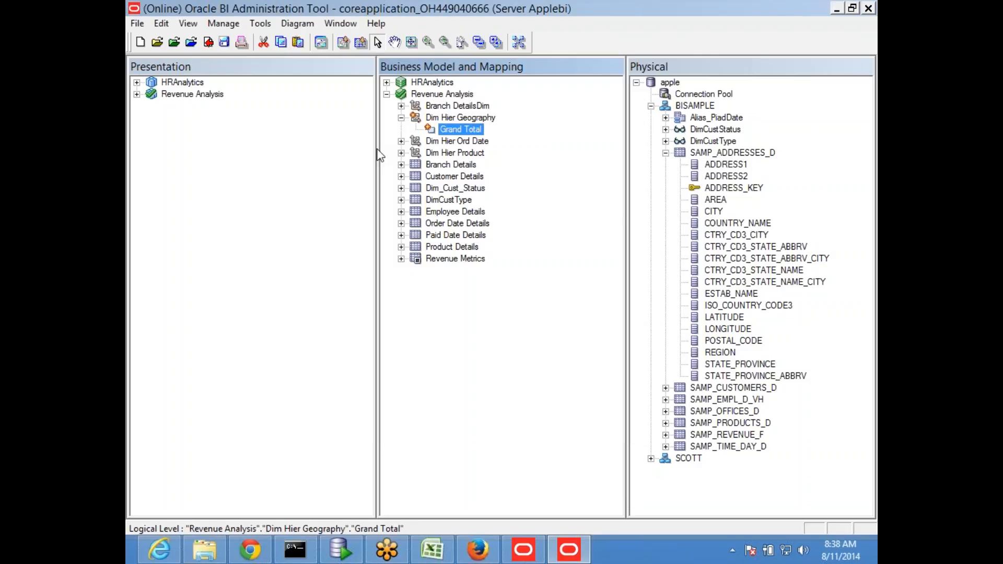
- Add a child level named Region under the Grand Total level of Dim Hier Geography
left_click(400, 176)
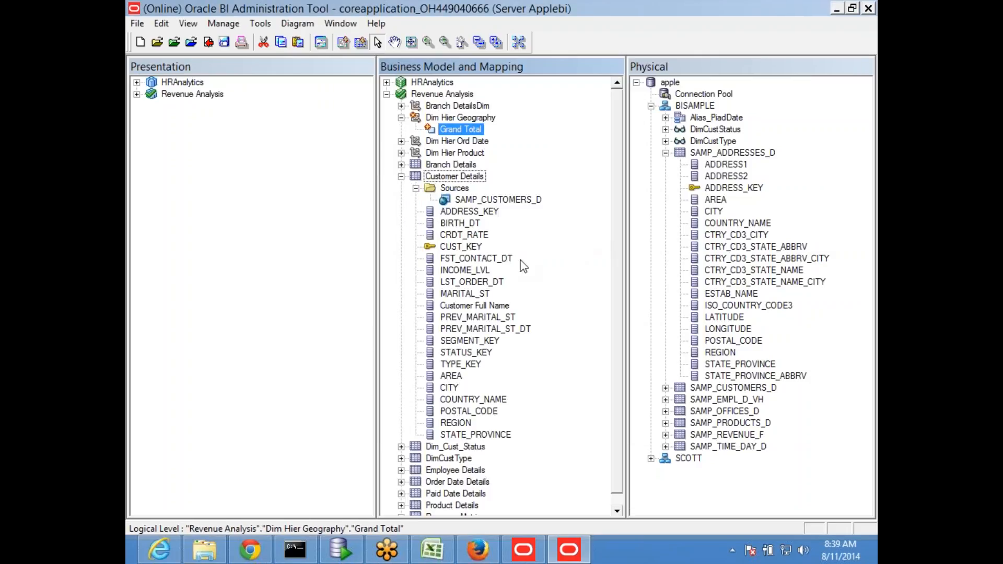
left_click(456, 423)
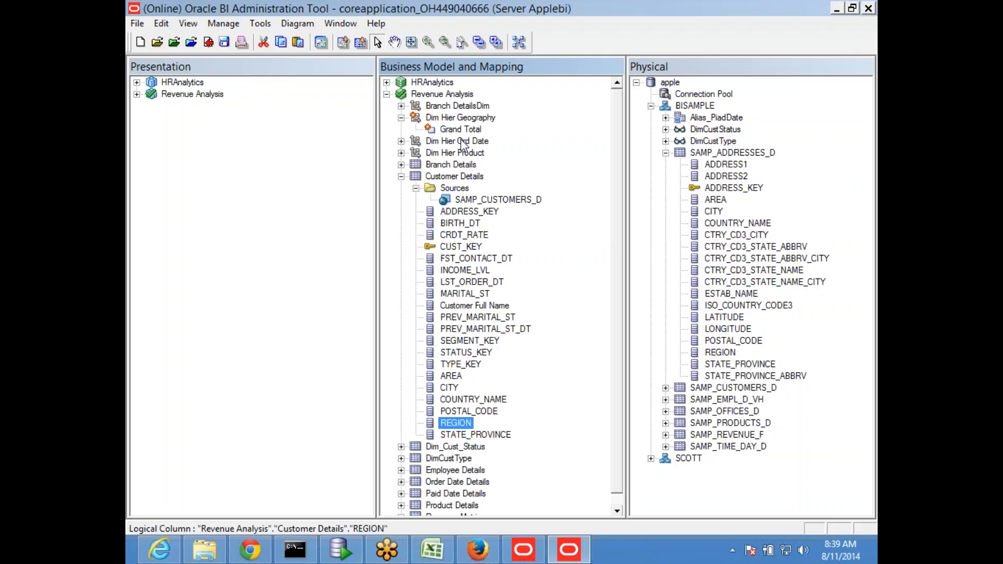
left_click(463, 132)
right_click(464, 132)
mouse_move(491, 145)
left_click(679, 156)
type("Rego")
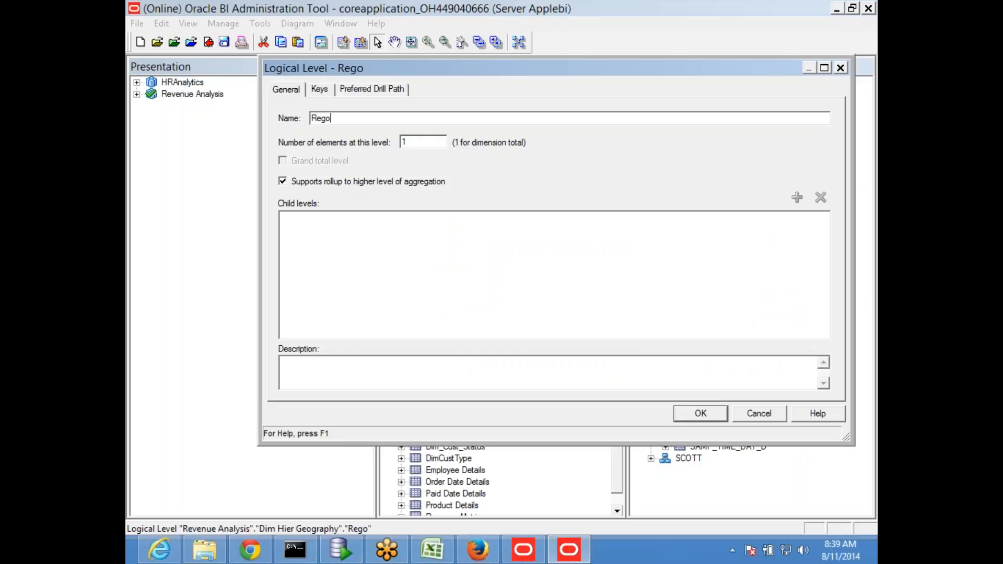
key("BackSpace")
type("ion")
left_click(700, 413)
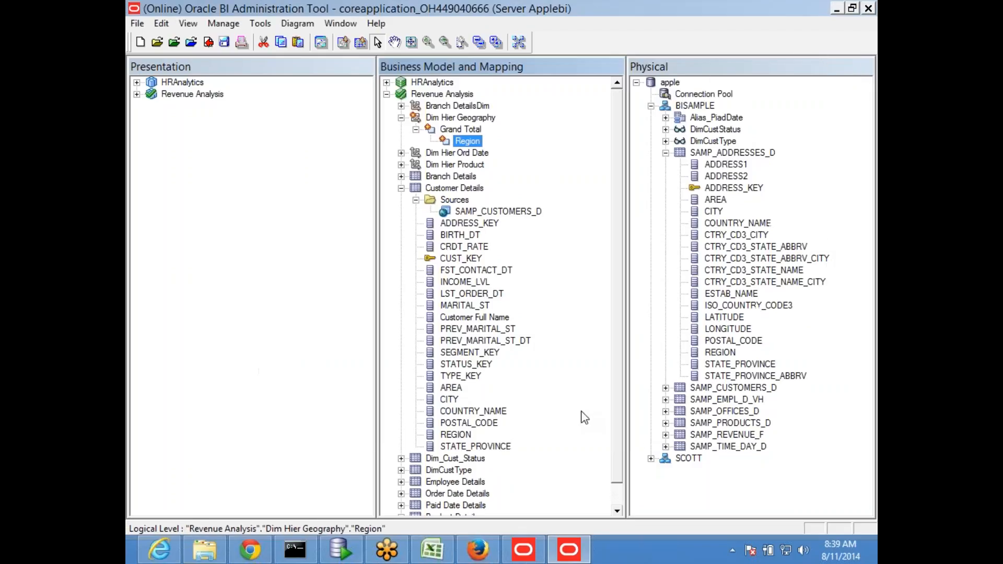
- Attach the Customer Details REGION column to the Region level and check out the affected objects
left_click_drag(456, 438, 460, 143)
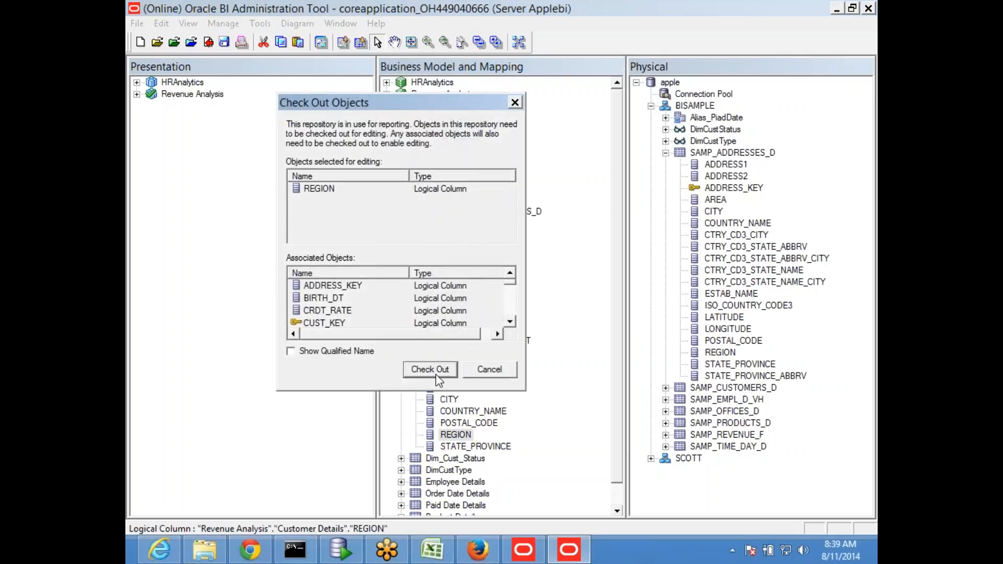
left_click(429, 367)
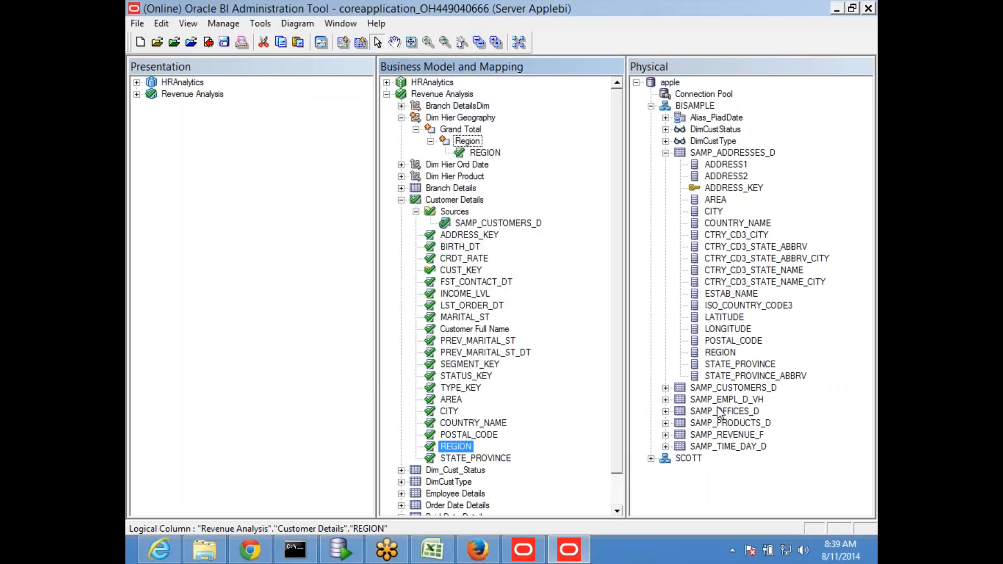
left_click(478, 422)
left_click(468, 141)
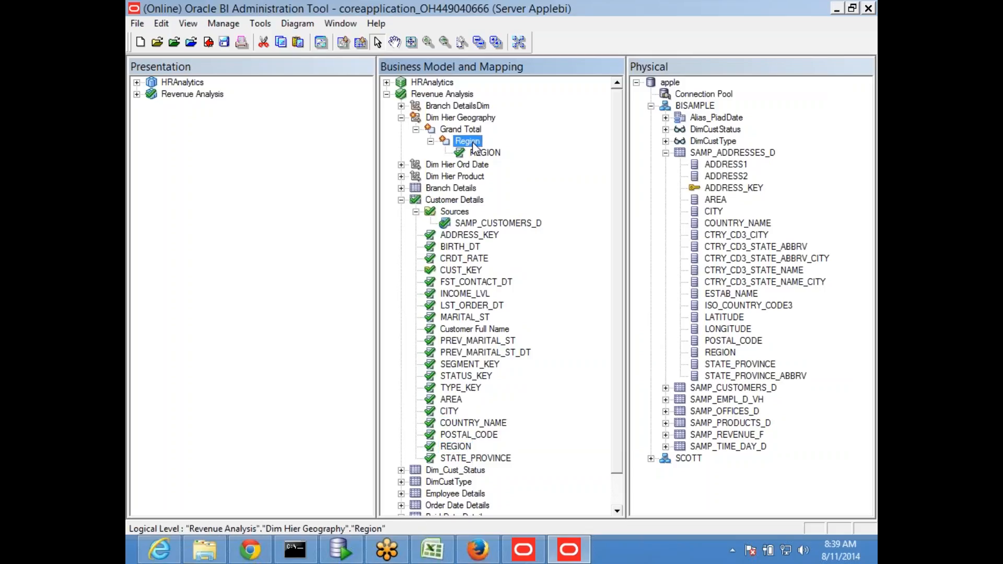
- Add a Country child level under Region and attach COUNTRY_NAME to it
right_click(471, 141)
mouse_move(580, 151)
left_click(665, 167)
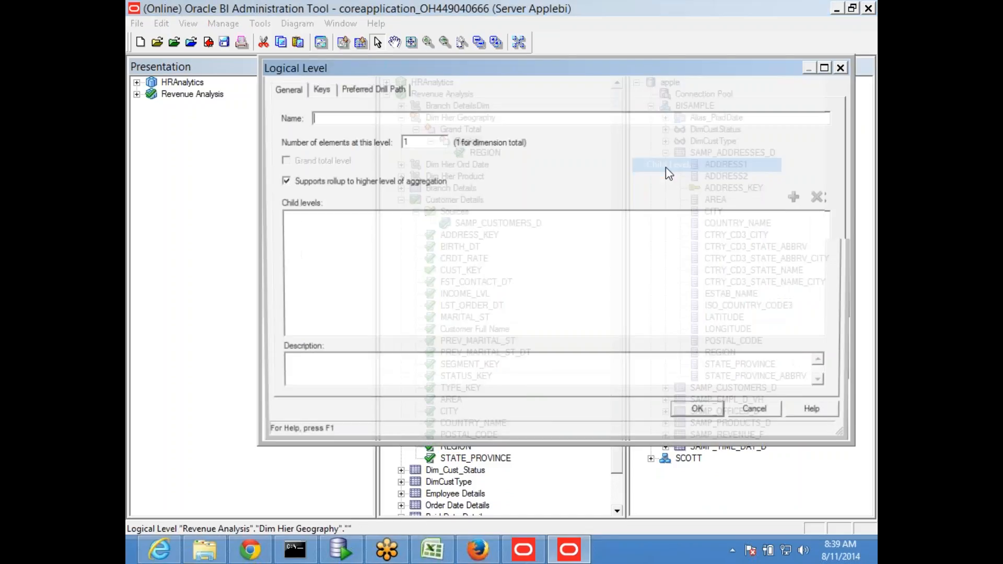
type("Country")
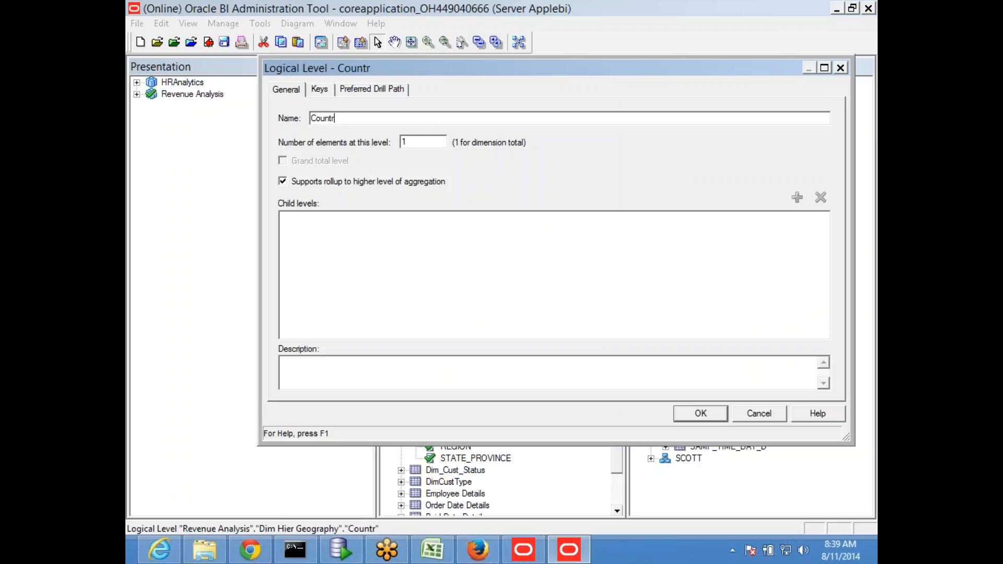
left_click(700, 413)
left_click_drag(460, 438, 486, 164)
- Add a State child level under Country
right_click(483, 165)
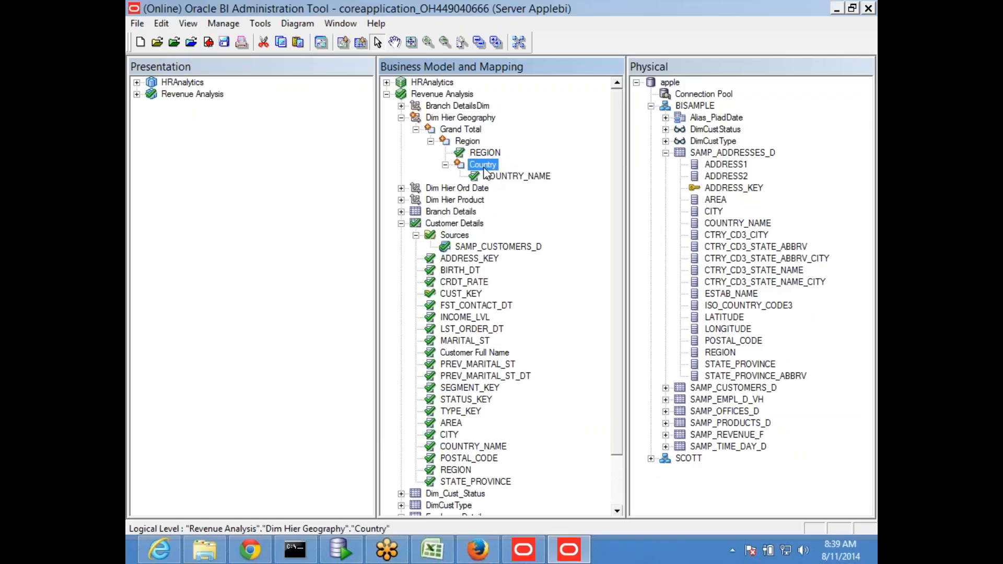
mouse_move(606, 186)
left_click(689, 189)
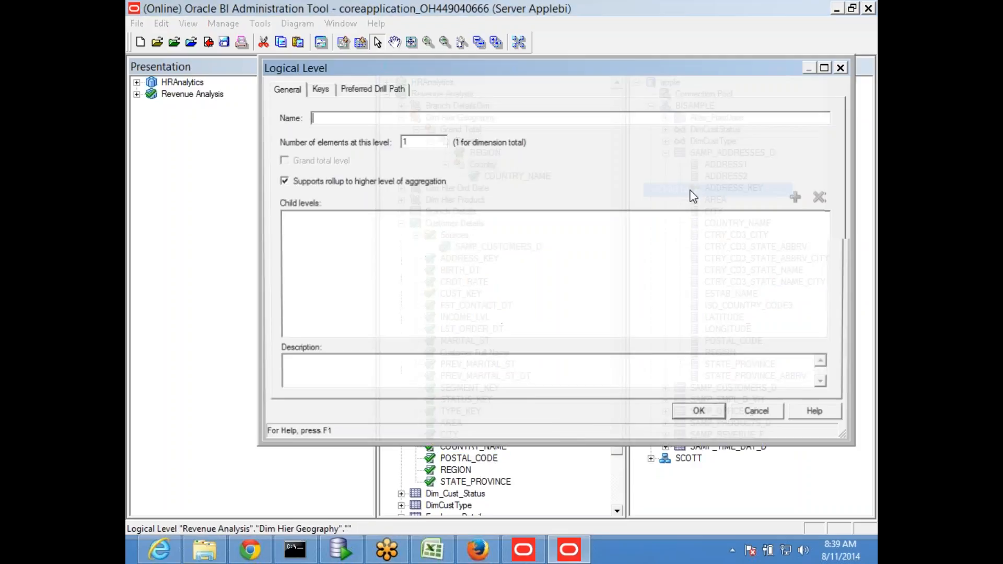
type("State")
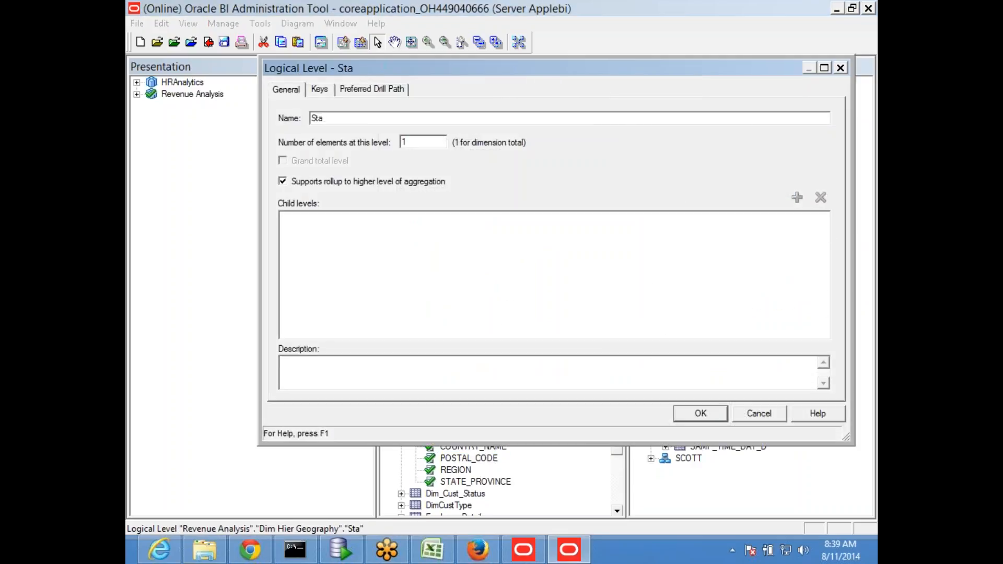
left_click(701, 414)
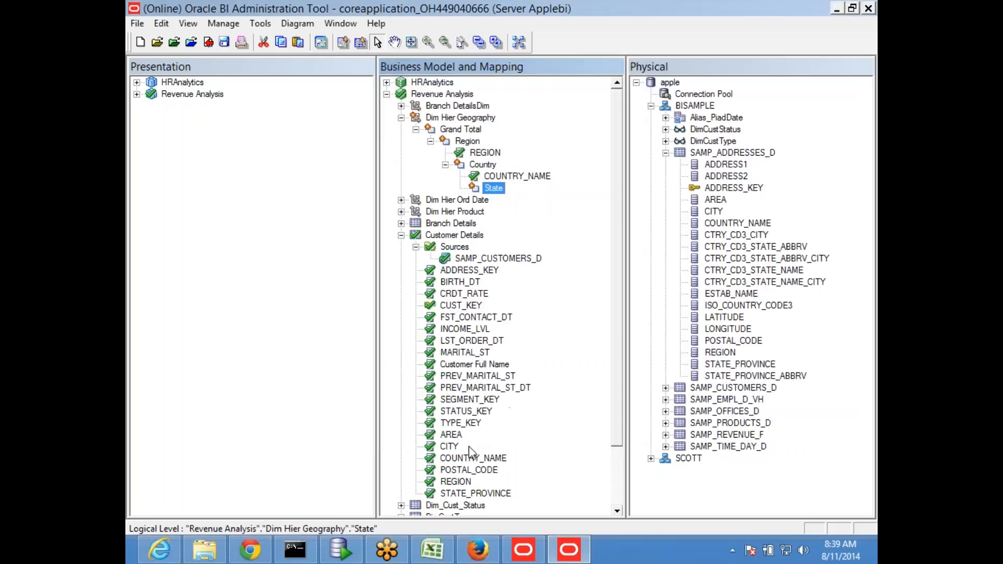
- Add an Area child level under State
right_click(499, 188)
mouse_move(521, 204)
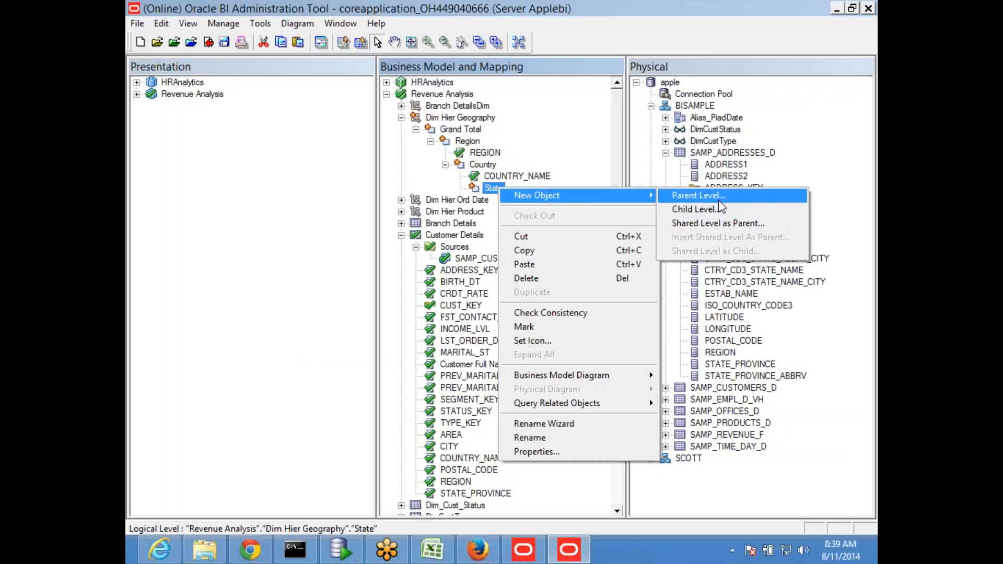
left_click(719, 209)
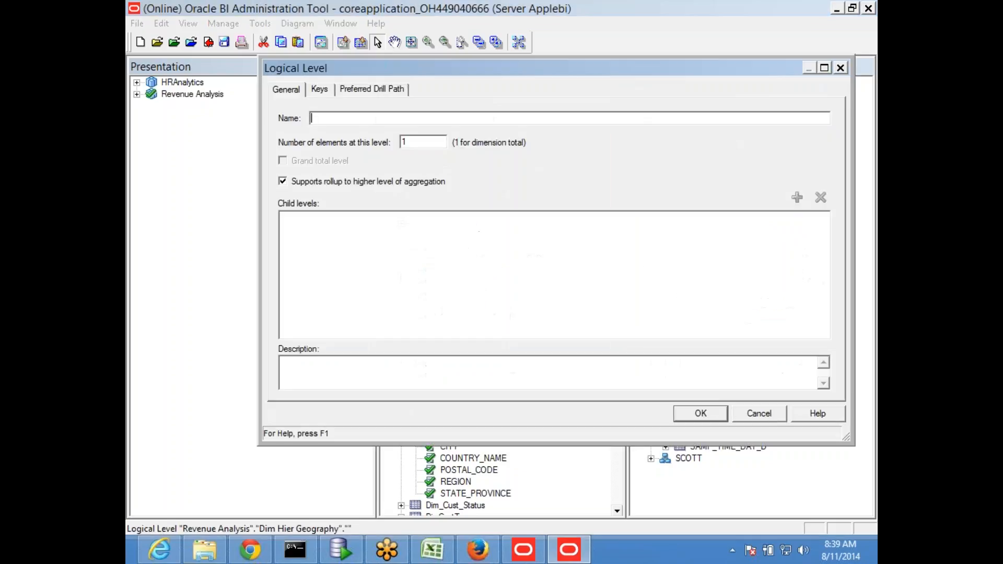
type("re")
key("BackSpace")
key("BackSpace")
type("Are")
key("BackSpace")
type("ra")
key("BackSpace")
key("BackSpace")
key("BackSpace")
type("rea")
left_click(699, 415)
- Add a City child level under Area
right_click(504, 201)
mouse_move(544, 208)
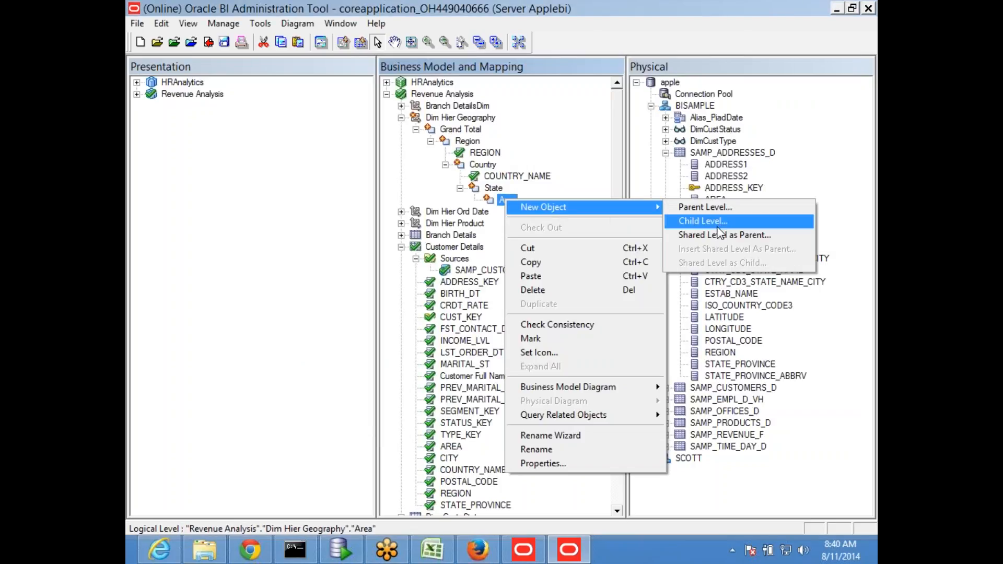
left_click(718, 220)
type("City")
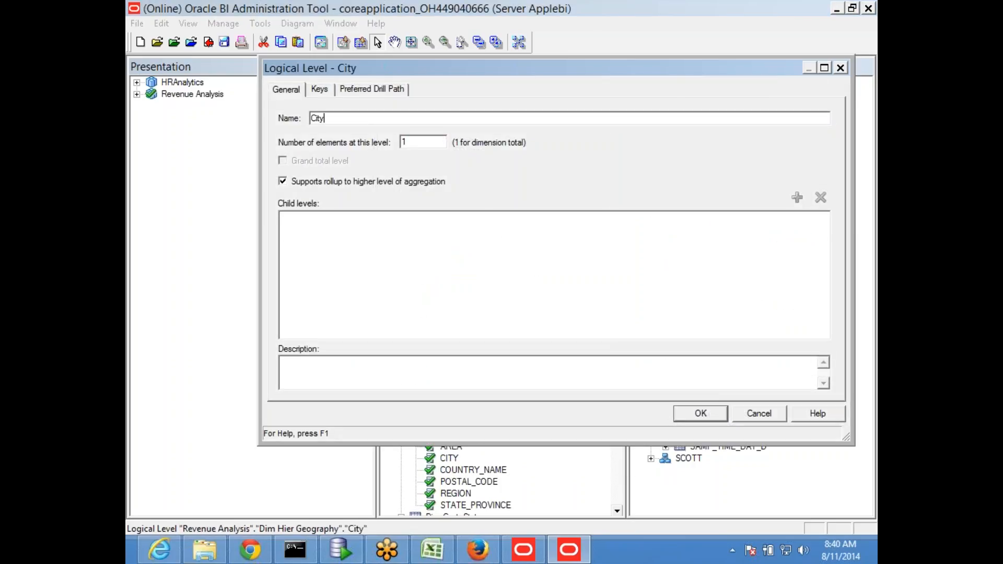
left_click(699, 414)
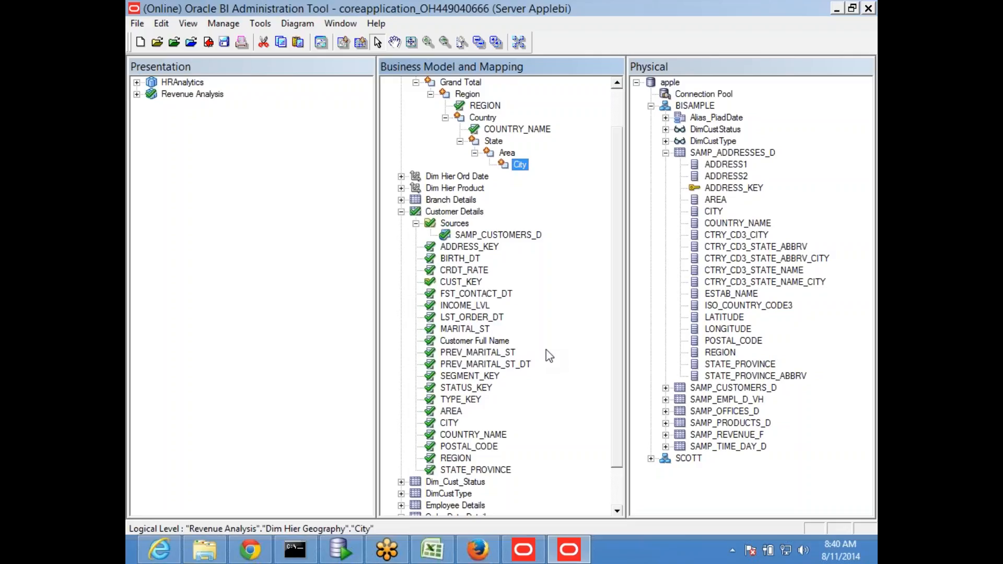
- Add an 'M status' child level under City
left_click(466, 329)
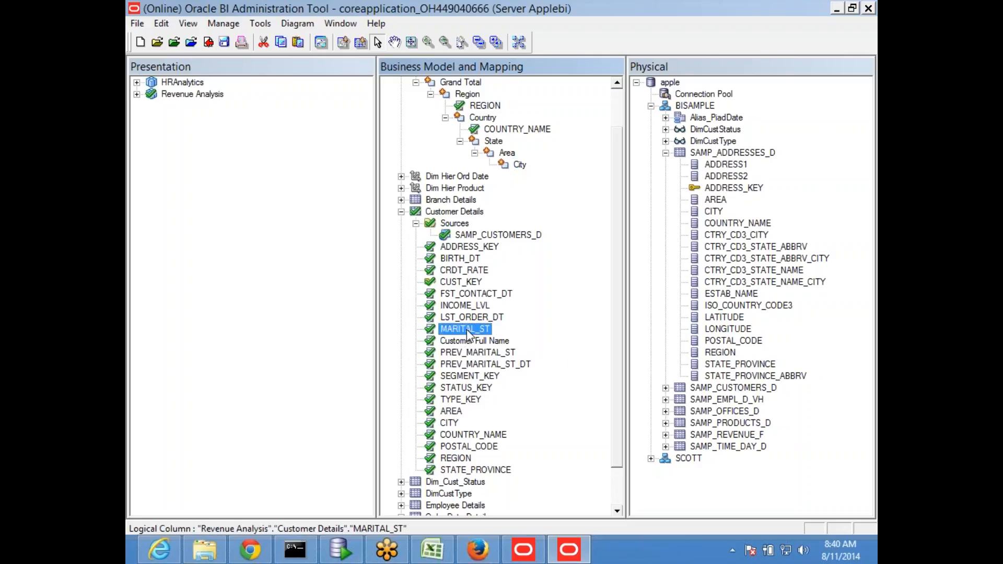
right_click(523, 166)
mouse_move(571, 176)
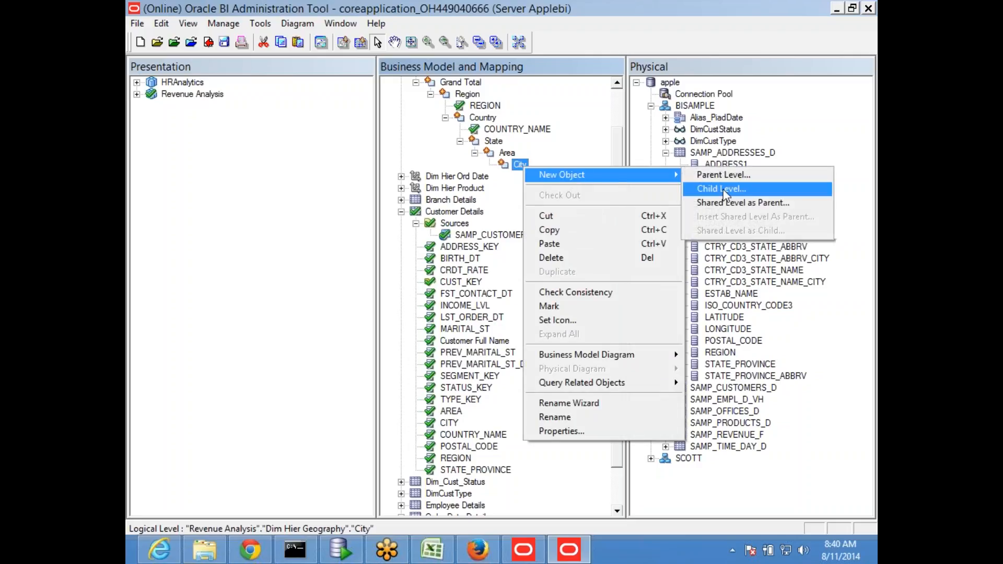
left_click(721, 188)
type("M")
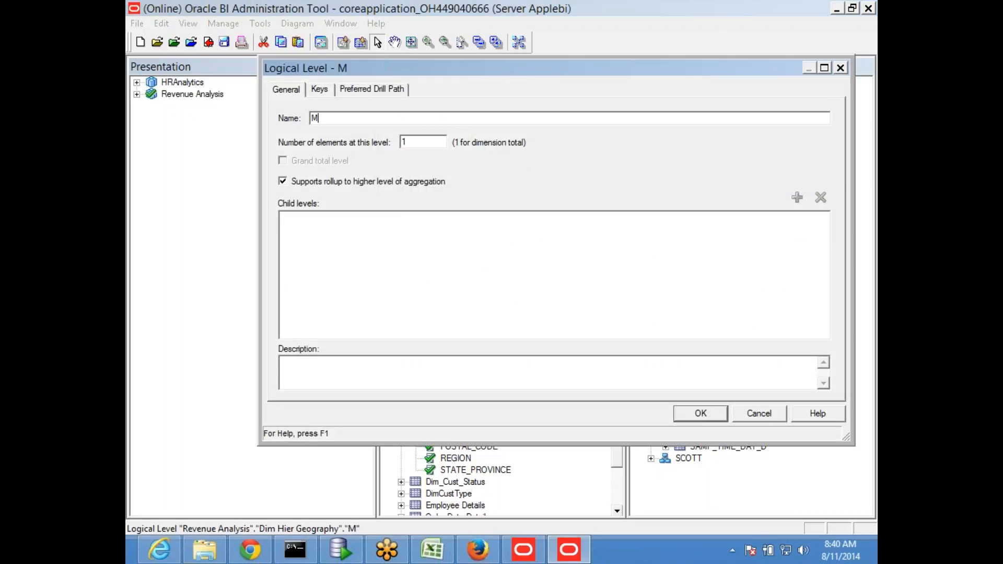
type(" status")
left_click(700, 413)
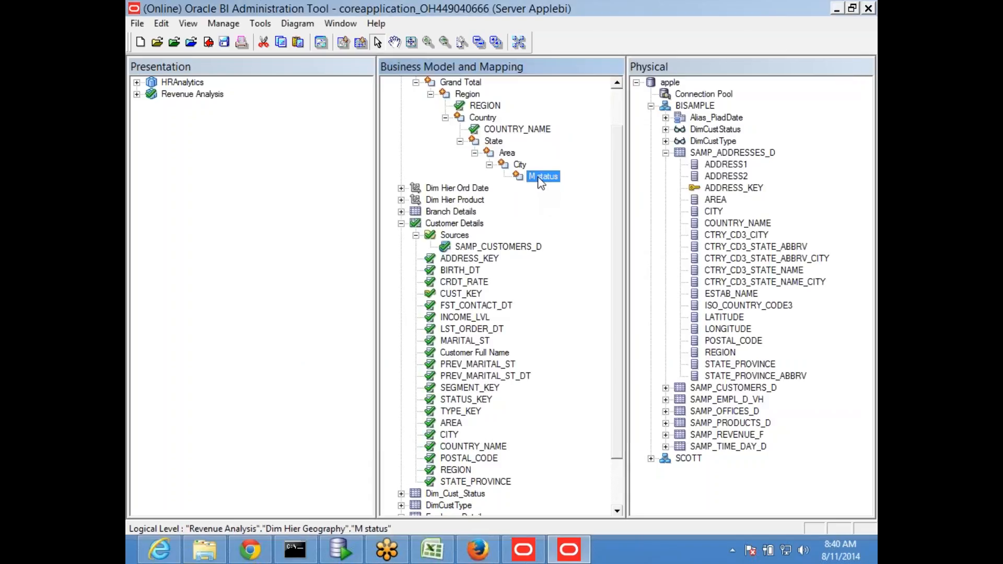
- Add a 'Cust Details' child level under M status
right_click(540, 183)
mouse_move(568, 183)
left_click(729, 199)
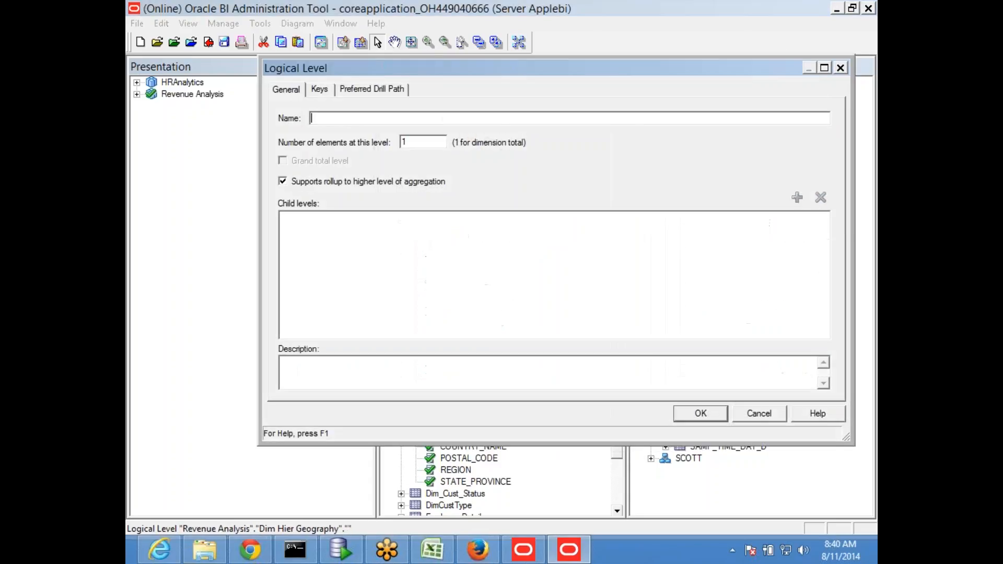
type("Cust Details")
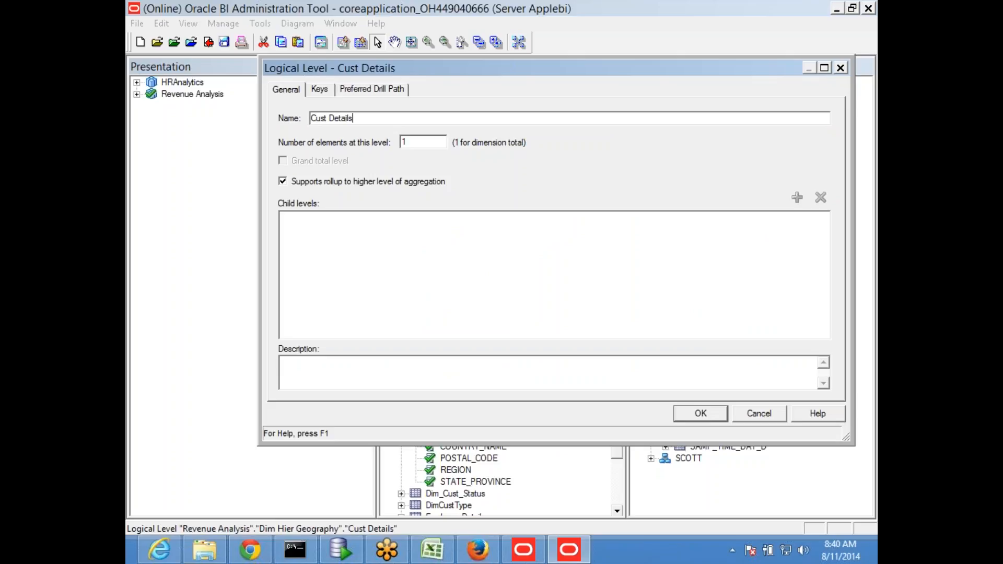
left_click(699, 413)
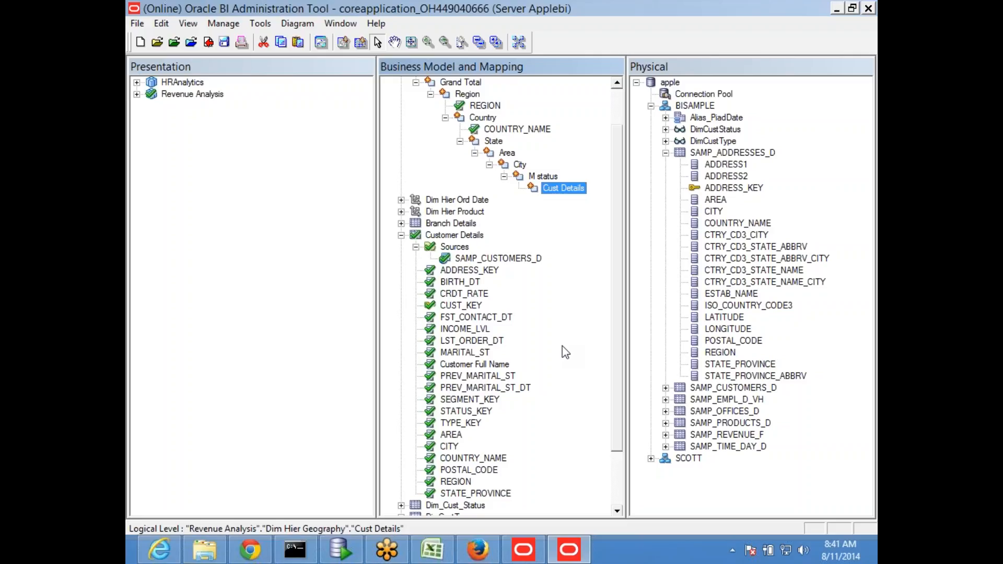
- Attach AREA to the Area level and STATE_PROVINCE to the State level
scroll(506, 174, "up", 2)
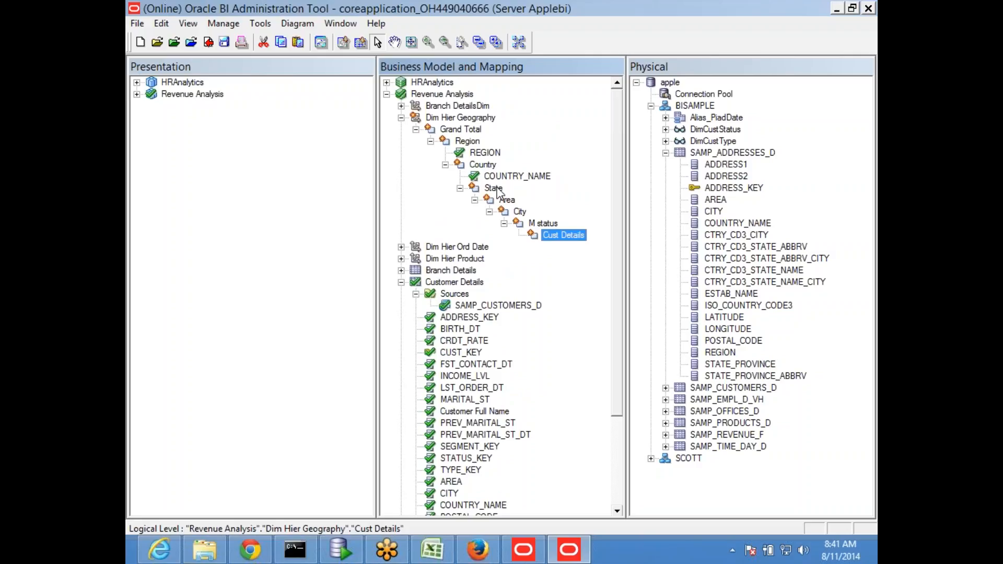
left_click(546, 224)
left_click(562, 239)
scroll(486, 411, "down", 1)
left_click(451, 459)
left_click_drag(452, 462, 512, 179)
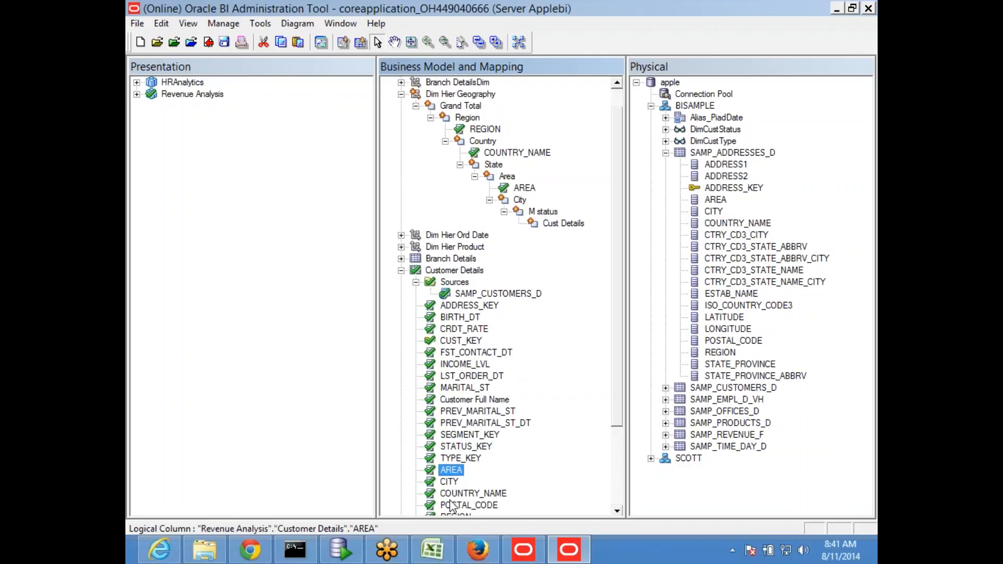
scroll(467, 499, "down", 1)
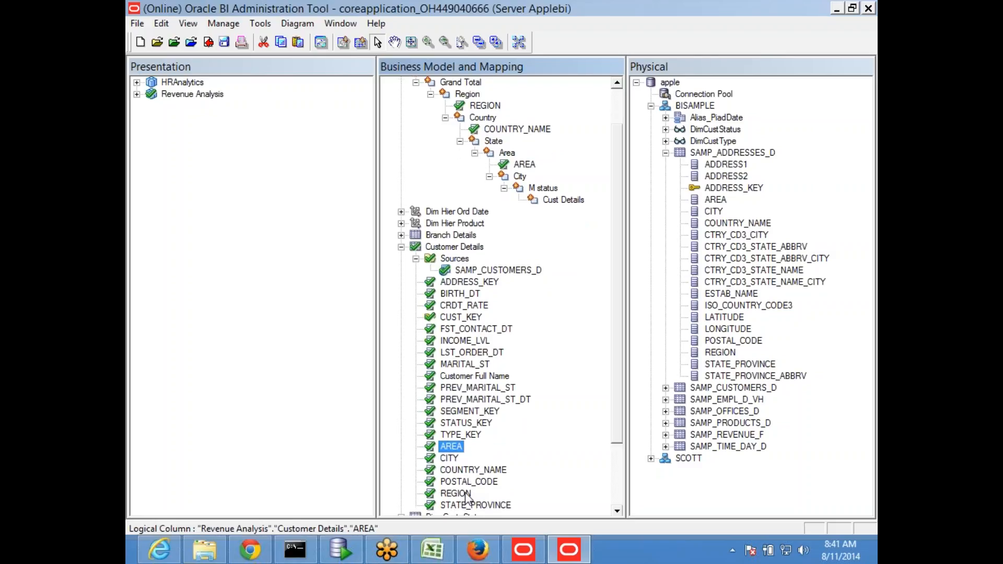
left_click(460, 506)
left_click_drag(470, 509, 508, 293)
left_click_drag(474, 450, 493, 130)
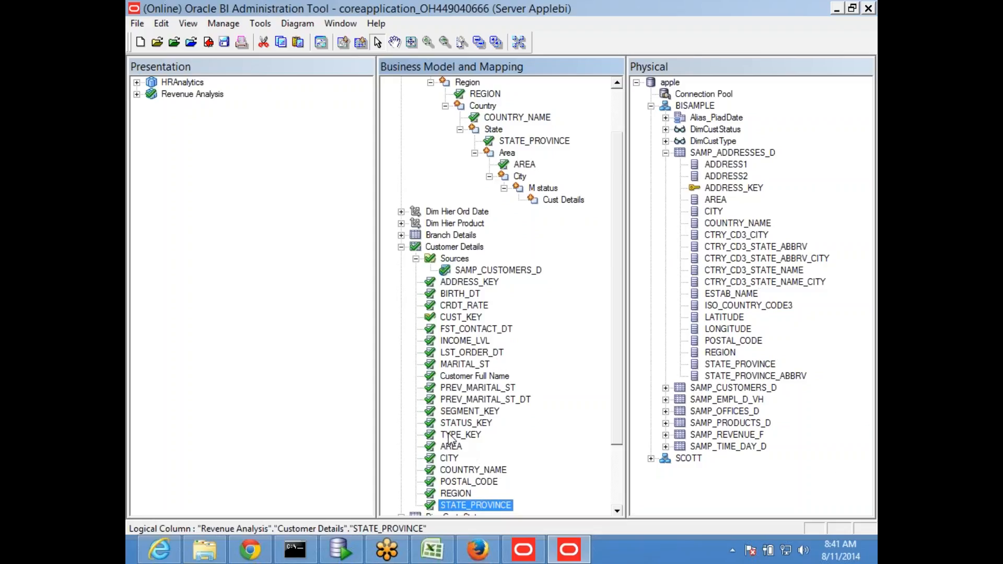
- Attach CITY, MARITAL_ST and CUST_KEY to the City, M status and Cust Details levels
left_click(449, 459)
left_click_drag(448, 461, 520, 183)
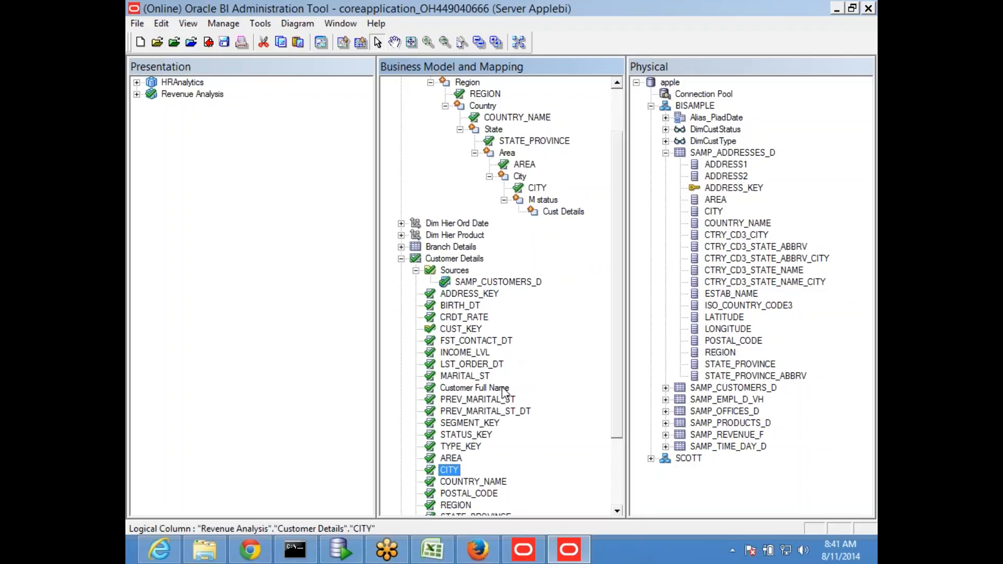
left_click(465, 376)
left_click_drag(465, 375, 549, 205)
scroll(544, 345, "down", 1)
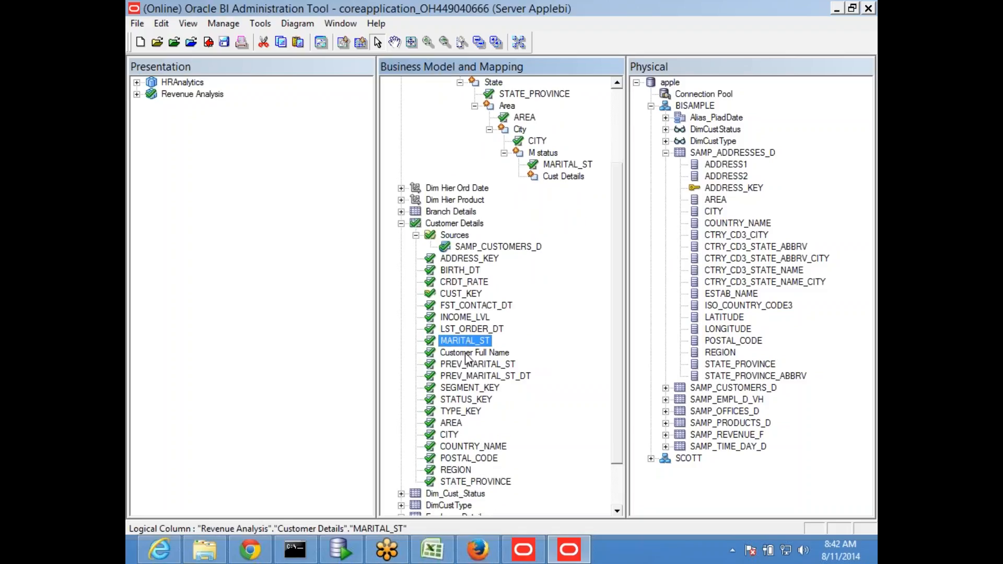
left_click_drag(461, 296, 564, 177)
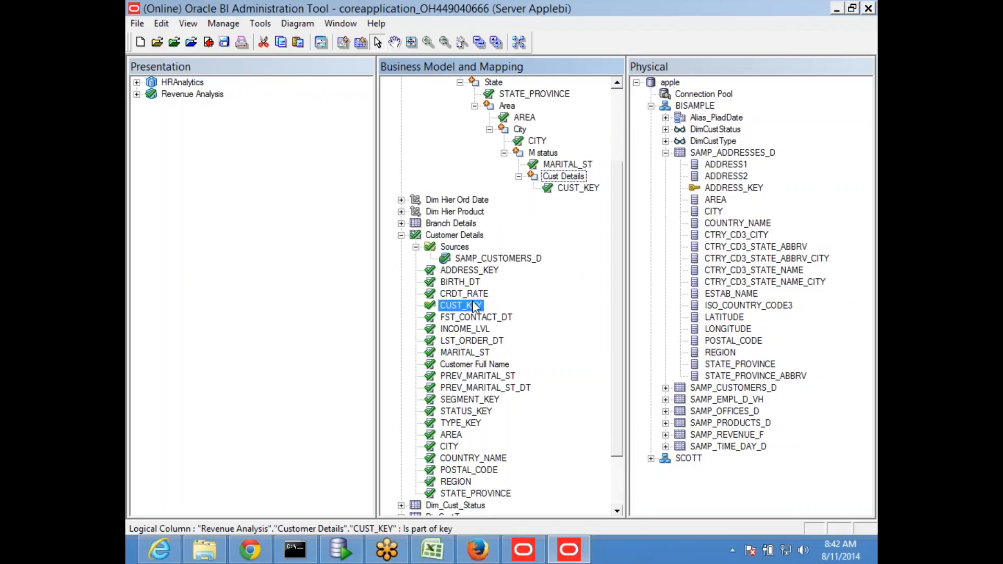
scroll(616, 452, "up", 3)
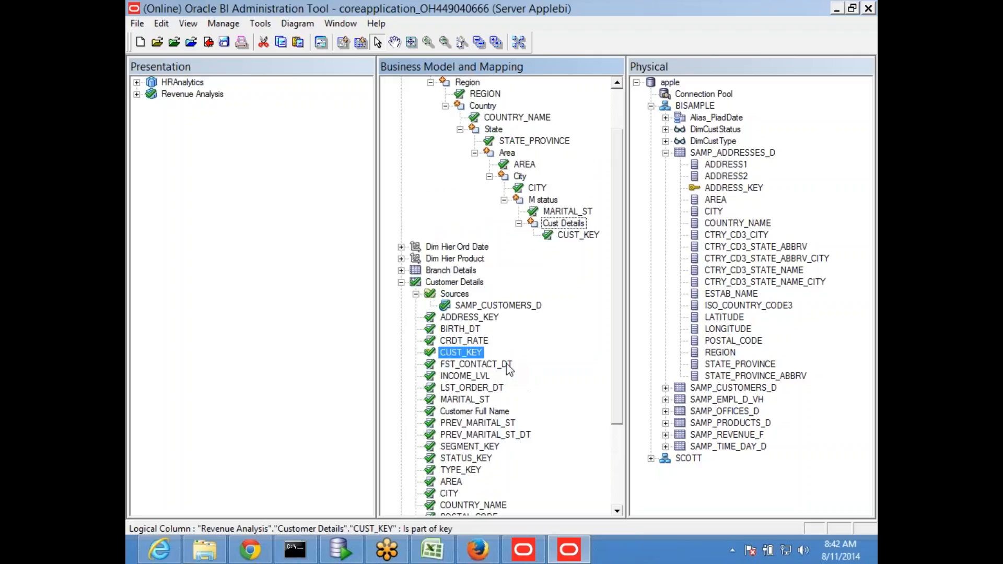
- Give the Region level a display key k1 on the REGION column
double_click(467, 118)
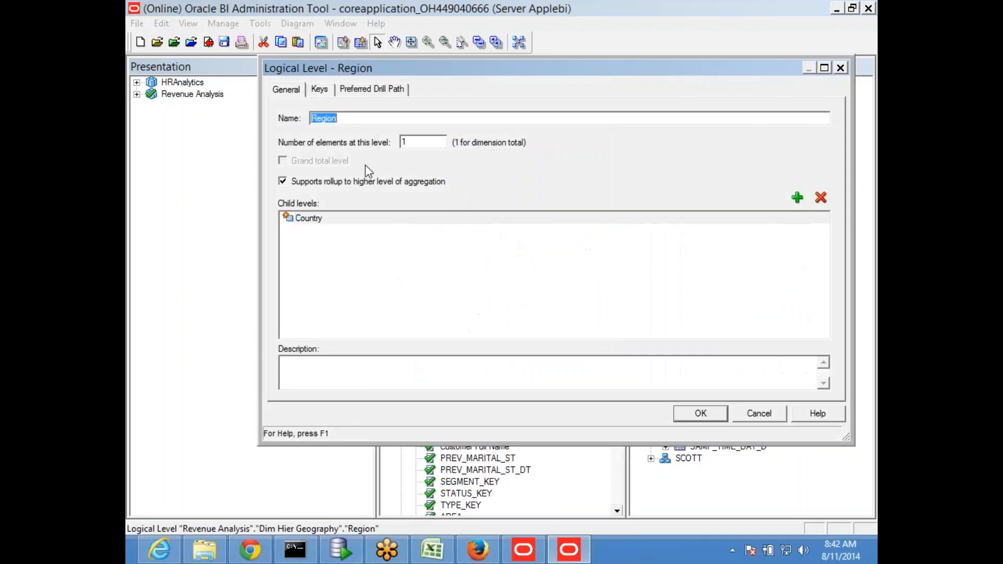
left_click(319, 89)
left_click(324, 173)
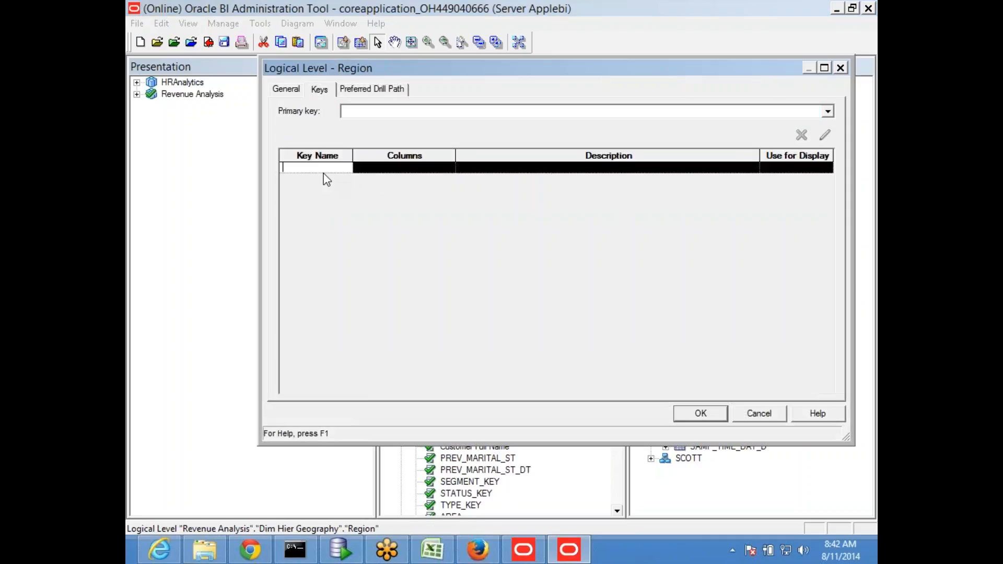
type("k1")
left_click(391, 169)
left_click(824, 135)
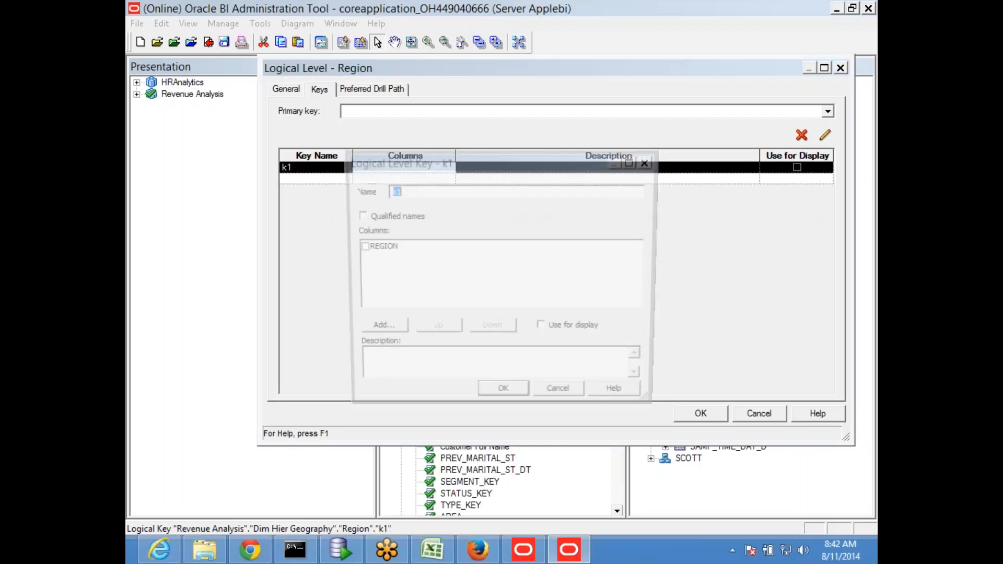
left_click(359, 247)
left_click(544, 330)
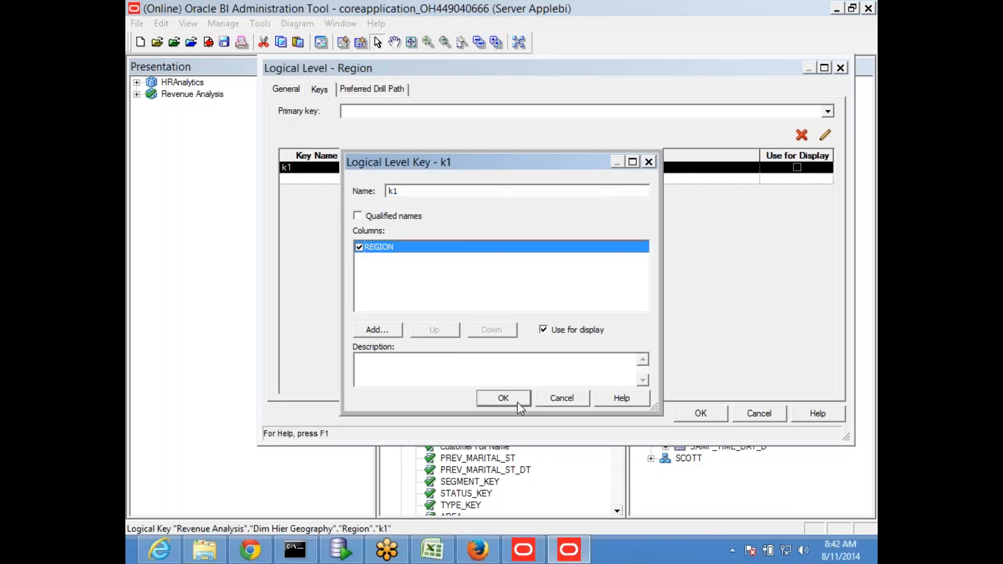
left_click(502, 399)
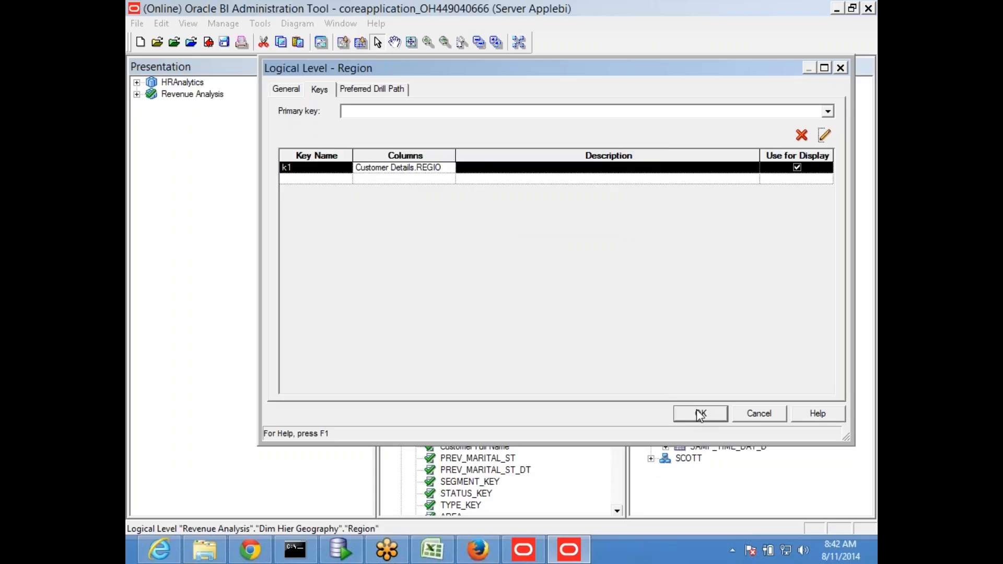
left_click(700, 416)
- Give the Country level a display key k2 on COUNTRY_NAME
double_click(483, 140)
left_click(327, 168)
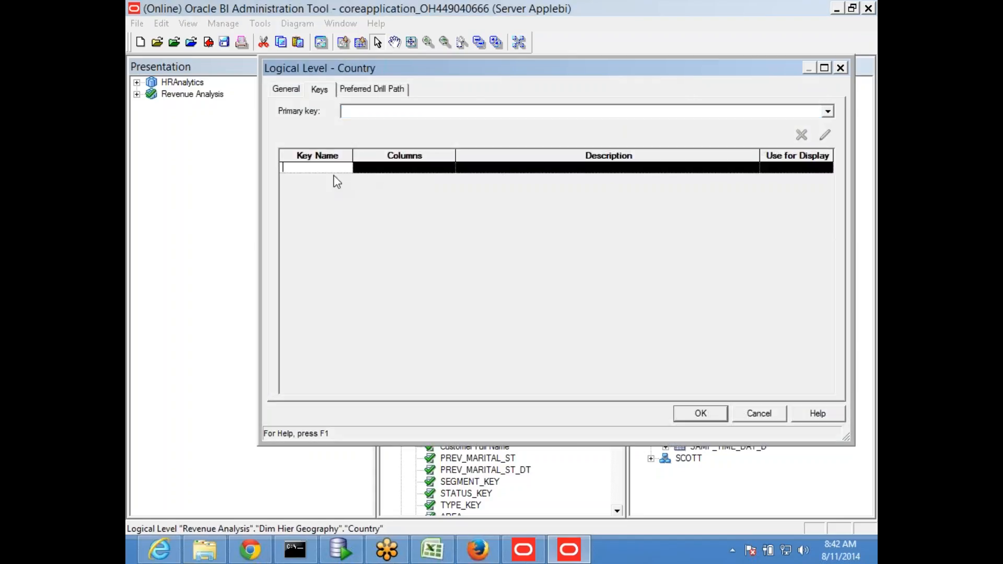
type("k2")
left_click(372, 167)
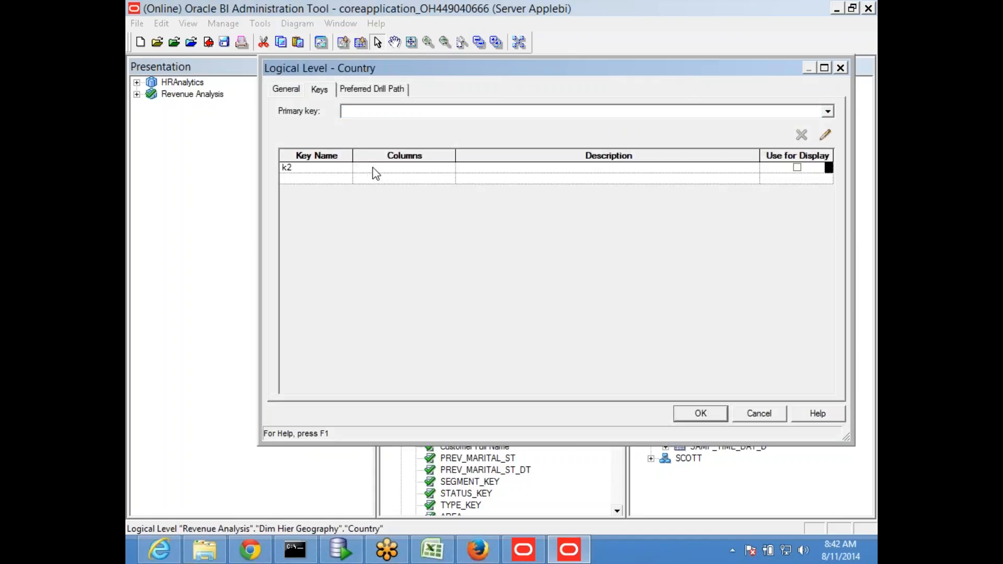
left_click(825, 136)
left_click(359, 247)
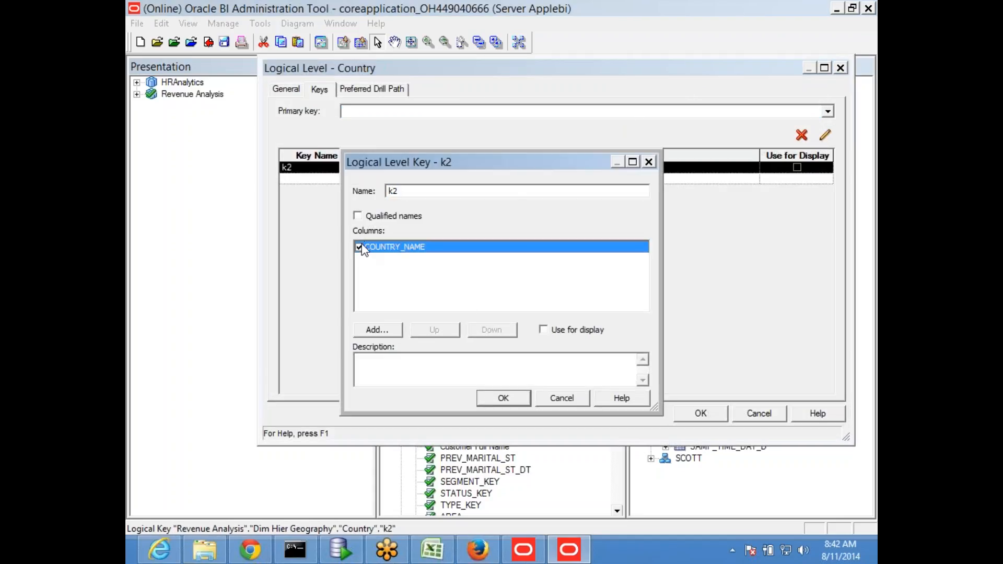
left_click(542, 330)
left_click(504, 399)
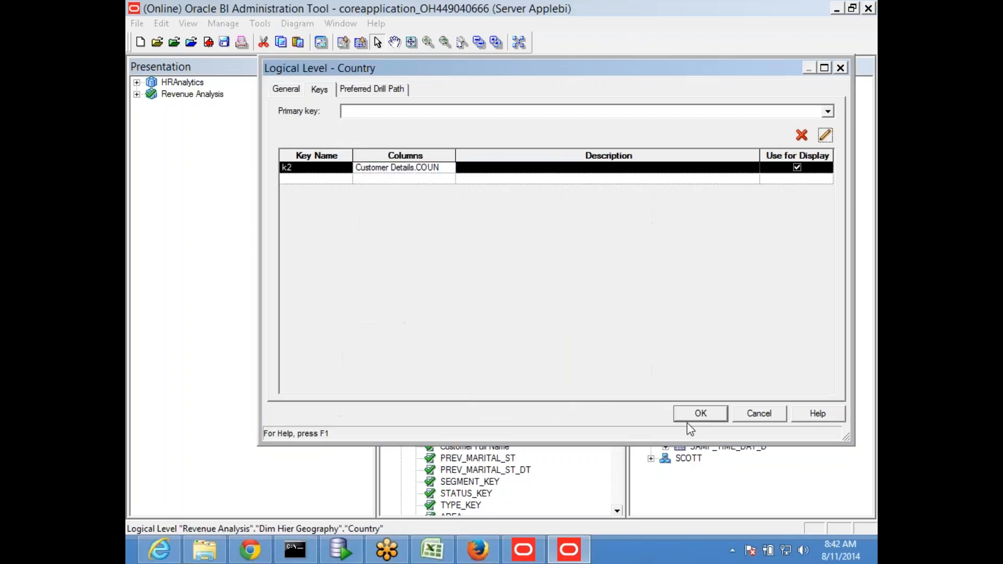
left_click(694, 418)
- Give the State level a display key k3 on STATE_PROVINCE
double_click(499, 167)
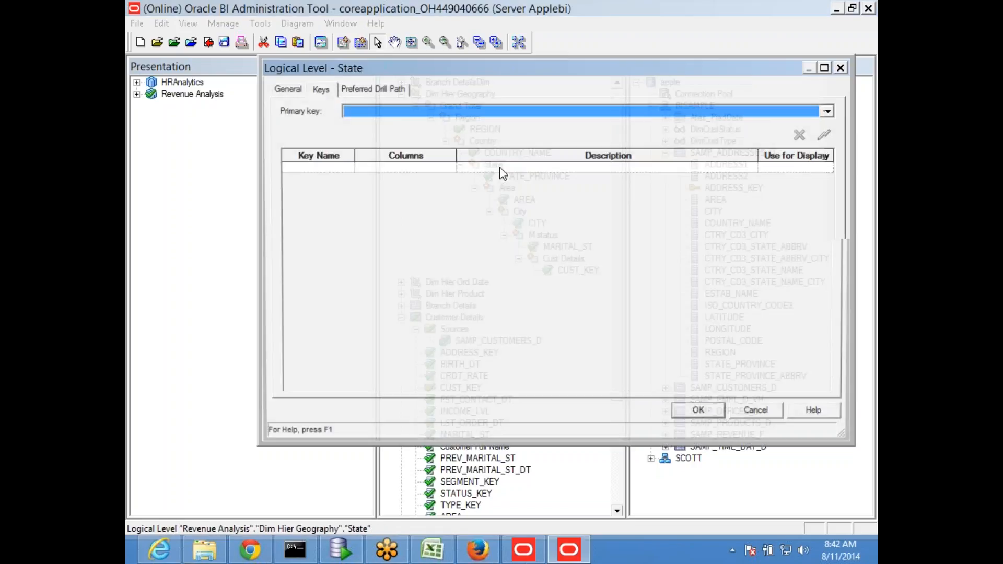
left_click(327, 173)
type("k3")
left_click(379, 168)
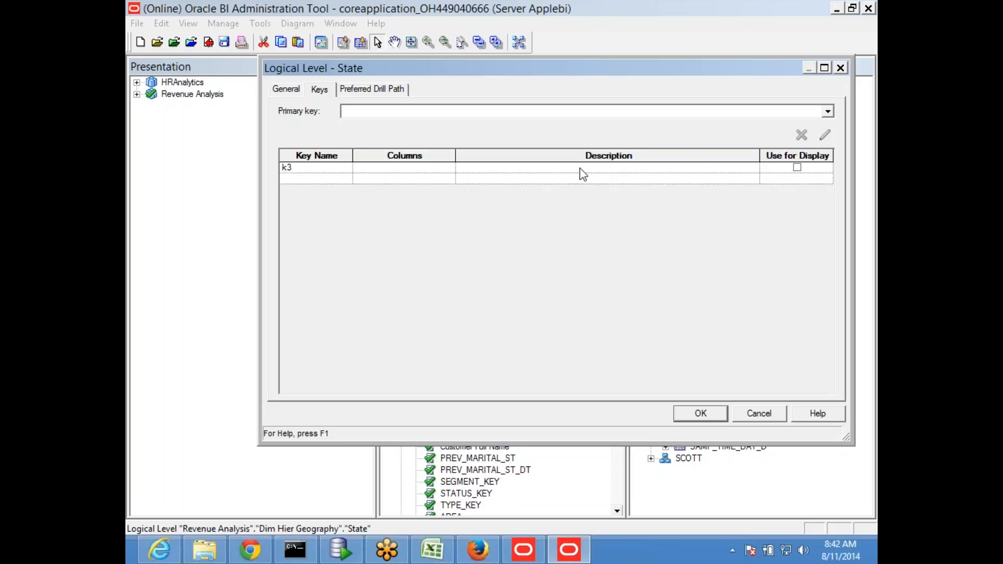
left_click(451, 168)
left_click(825, 135)
left_click(359, 247)
left_click(560, 331)
left_click(503, 398)
left_click(704, 411)
- Give the Area level a display key k5 on the AREA column
double_click(507, 189)
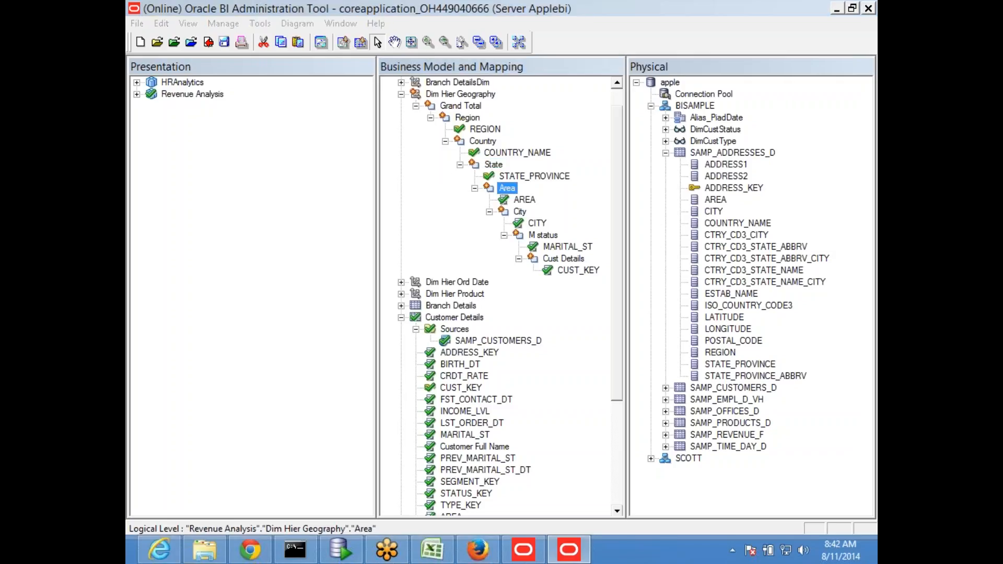
type("k5")
key("Return")
left_click(443, 167)
left_click(824, 136)
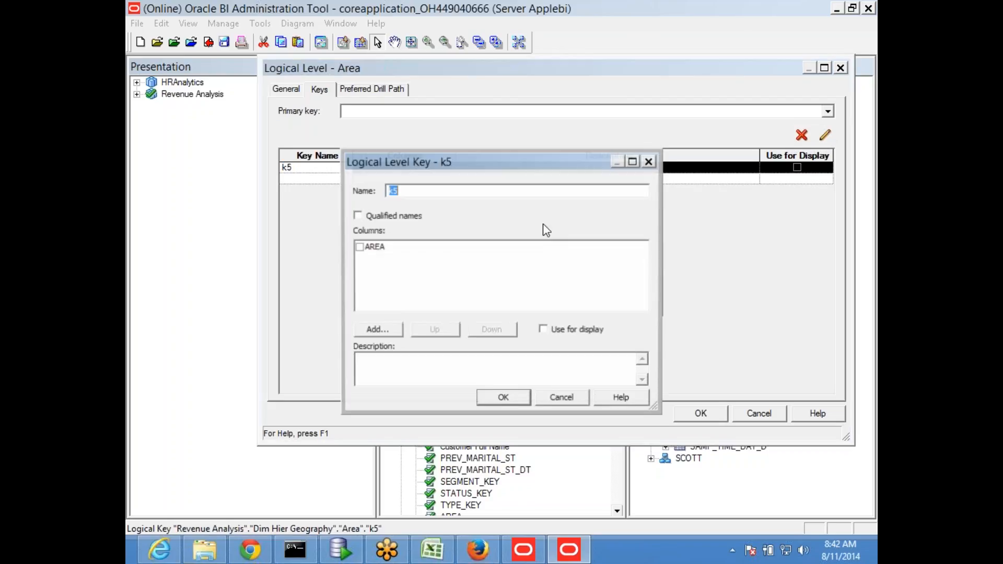
left_click(360, 247)
left_click(563, 334)
left_click(489, 400)
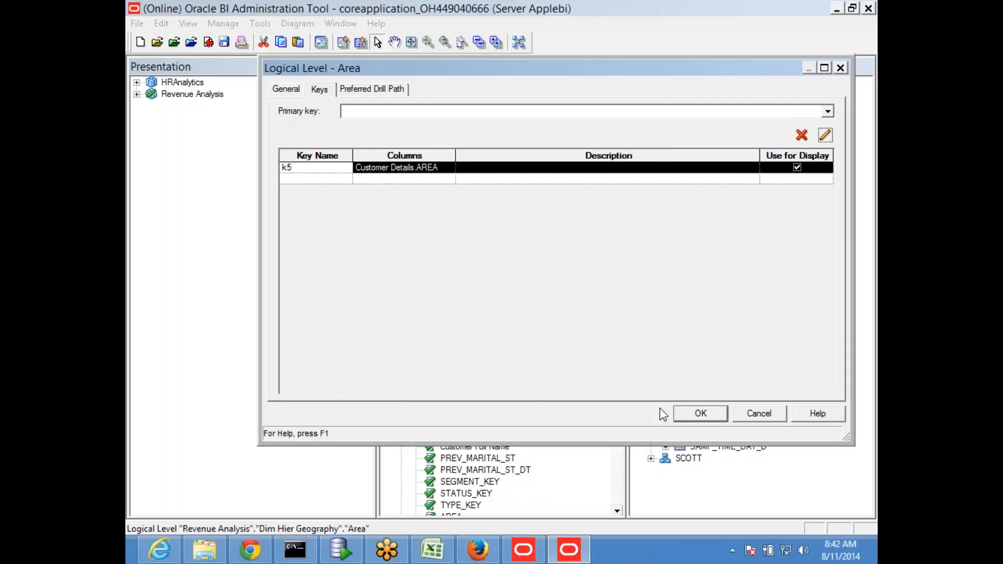
left_click(690, 414)
- Give the City level a display key k6 on the CITY column
double_click(519, 212)
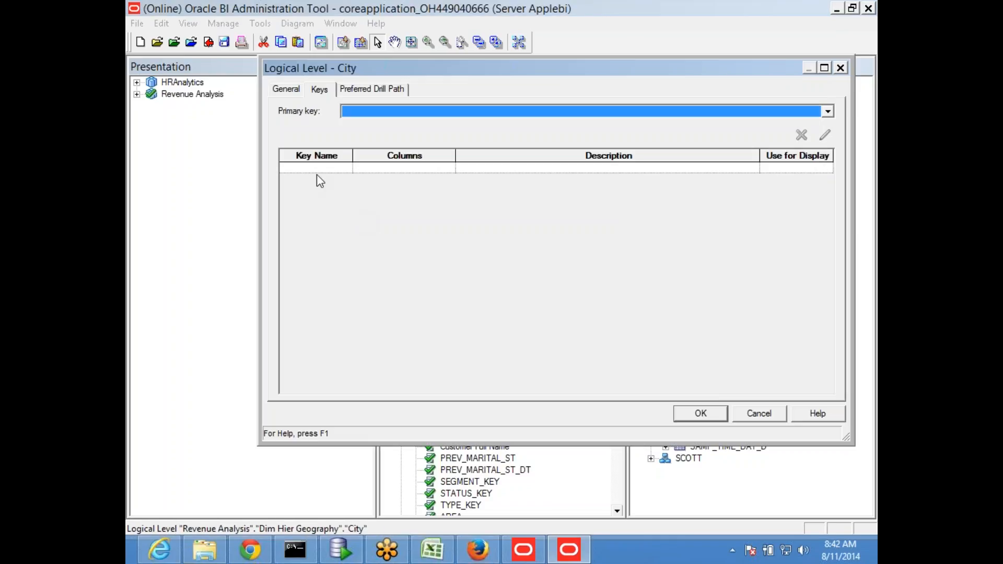
left_click(292, 168)
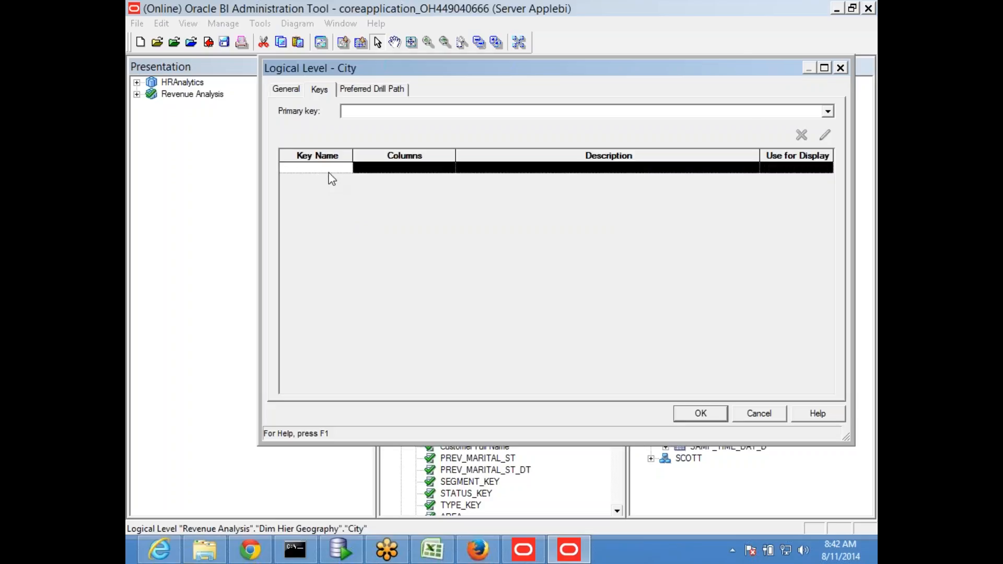
left_click(387, 170)
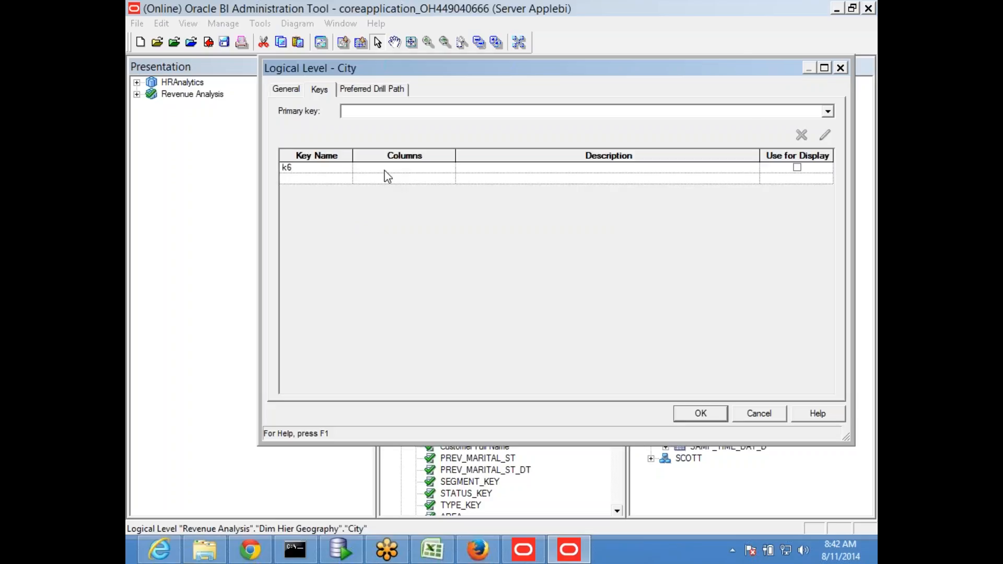
left_click(825, 137)
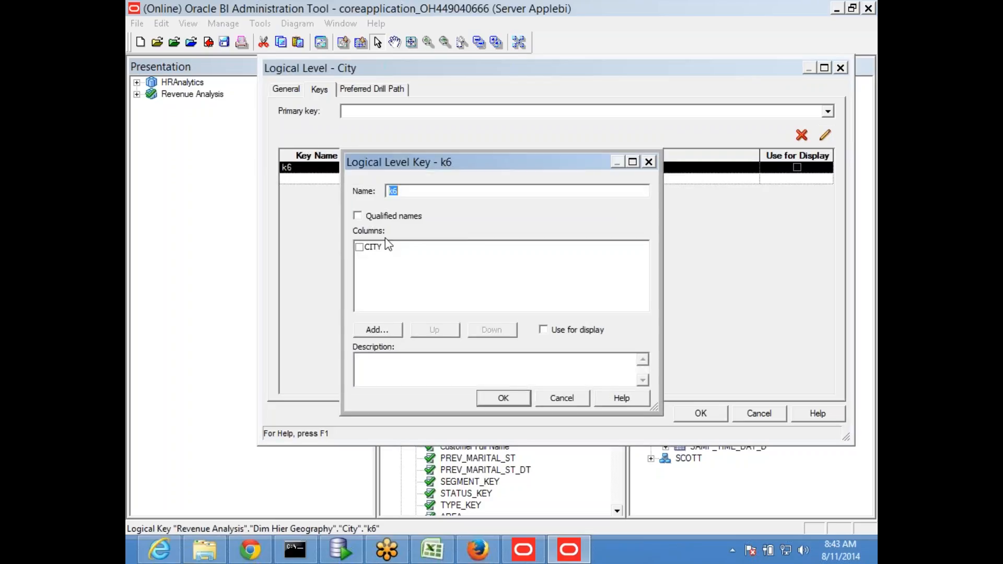
left_click(360, 248)
left_click(512, 398)
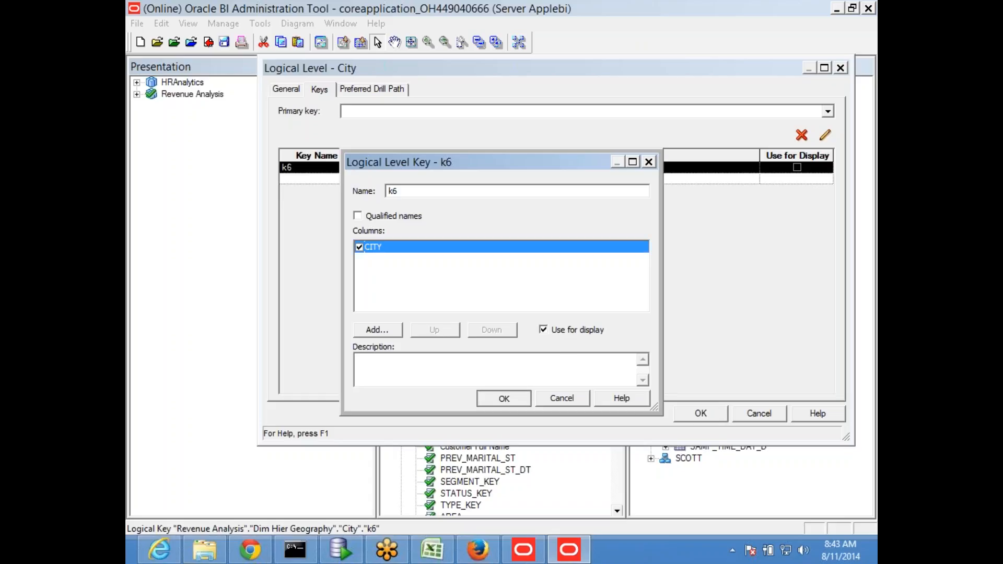
left_click(700, 413)
- Give the M status level a key k8 on MARITAL_ST
double_click(527, 236)
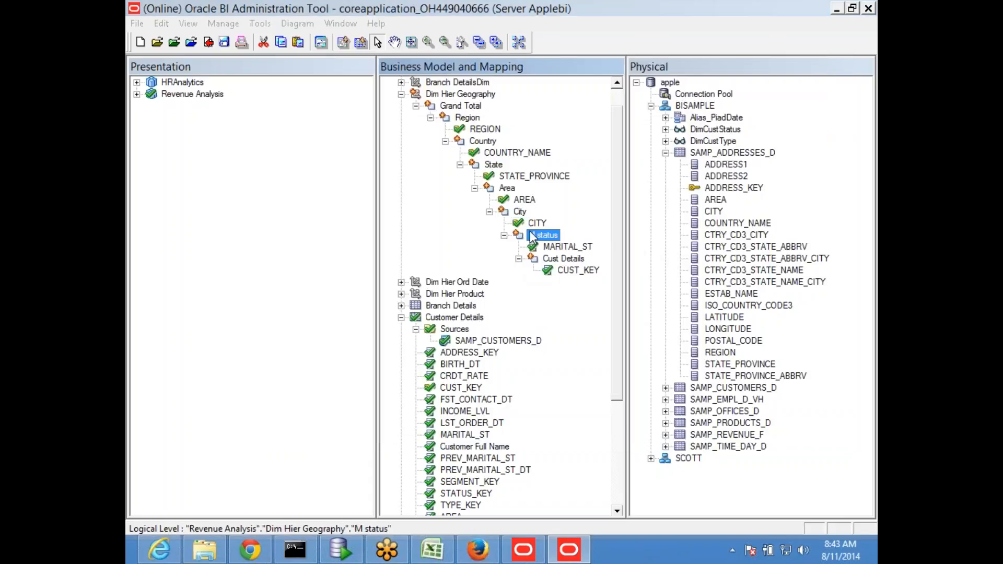
type("k8")
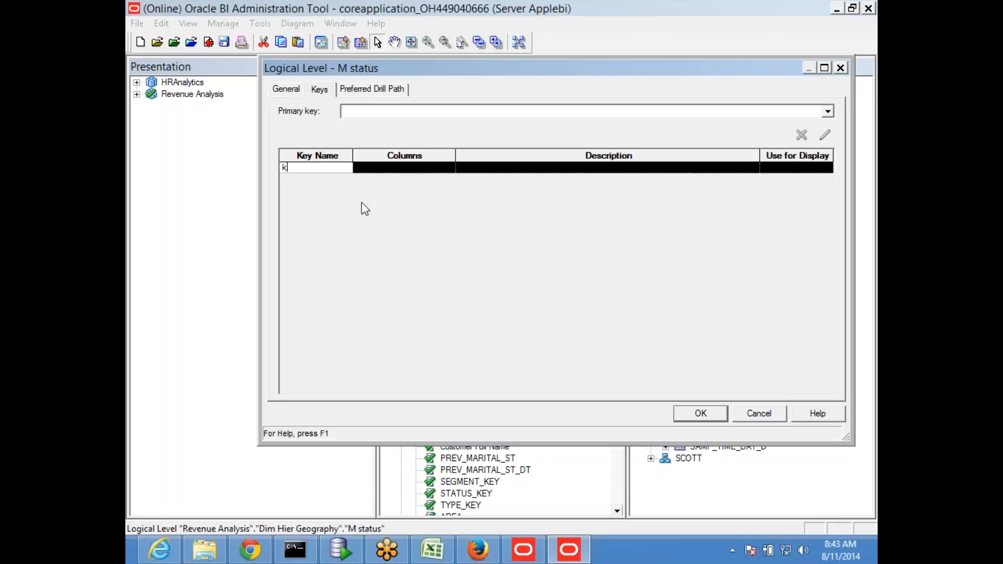
left_click(375, 168)
left_click(825, 135)
left_click(366, 247)
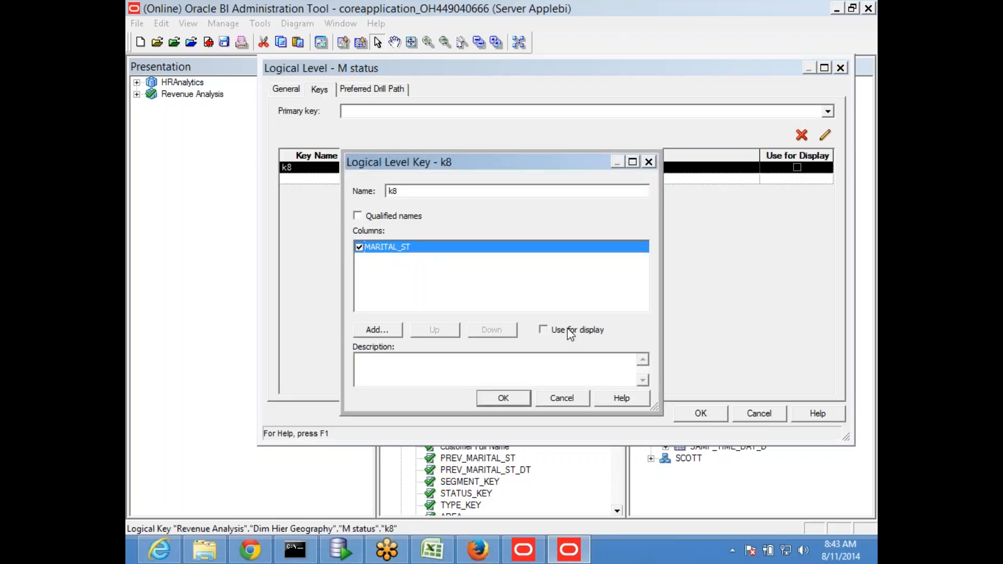
left_click(501, 404)
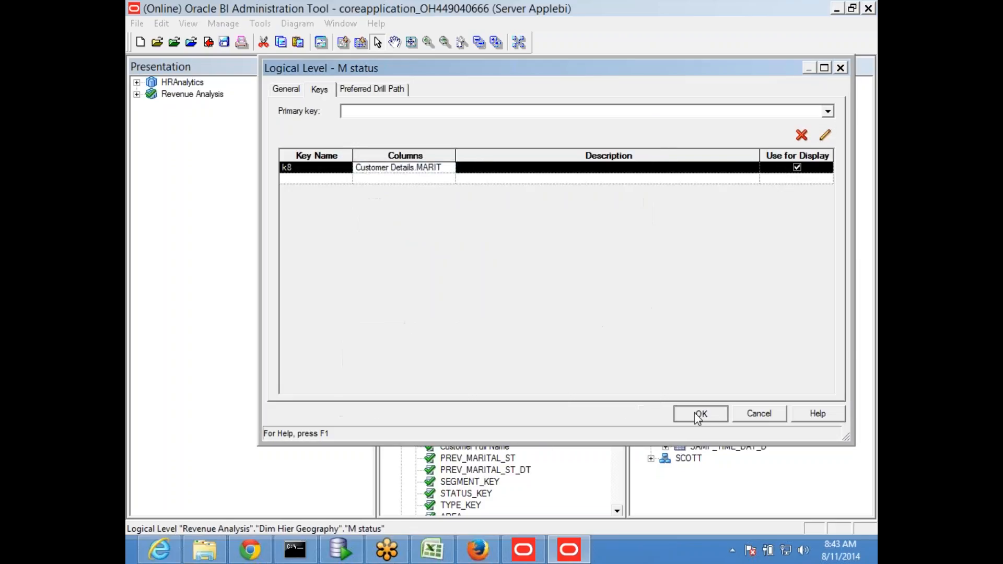
left_click(697, 417)
- Give the Cust Details level a display key k9 on CUST_KEY, then save the repository
double_click(470, 235)
left_click(324, 168)
type("k9")
left_click(409, 171)
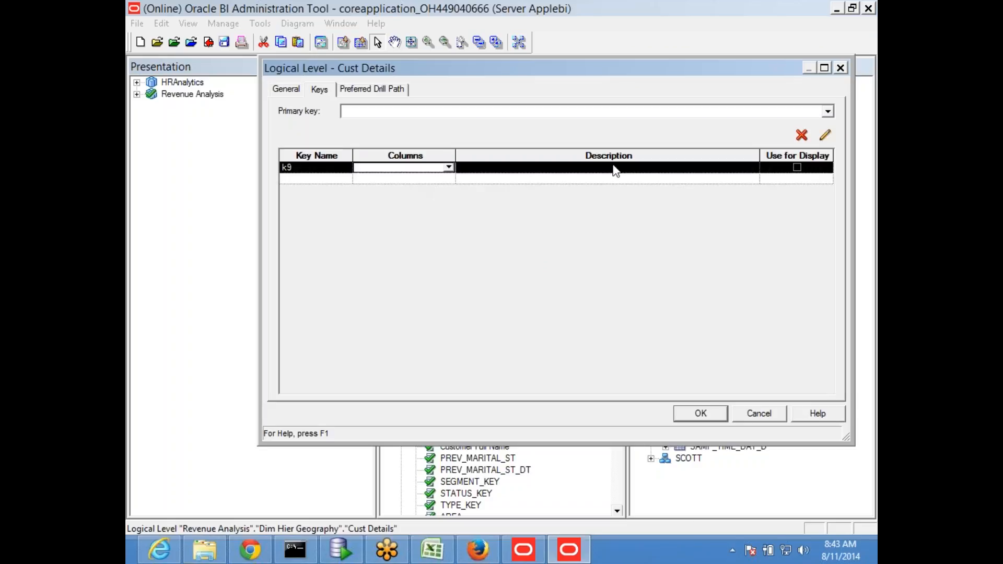
left_click(824, 135)
left_click(360, 247)
left_click(574, 331)
left_click(504, 398)
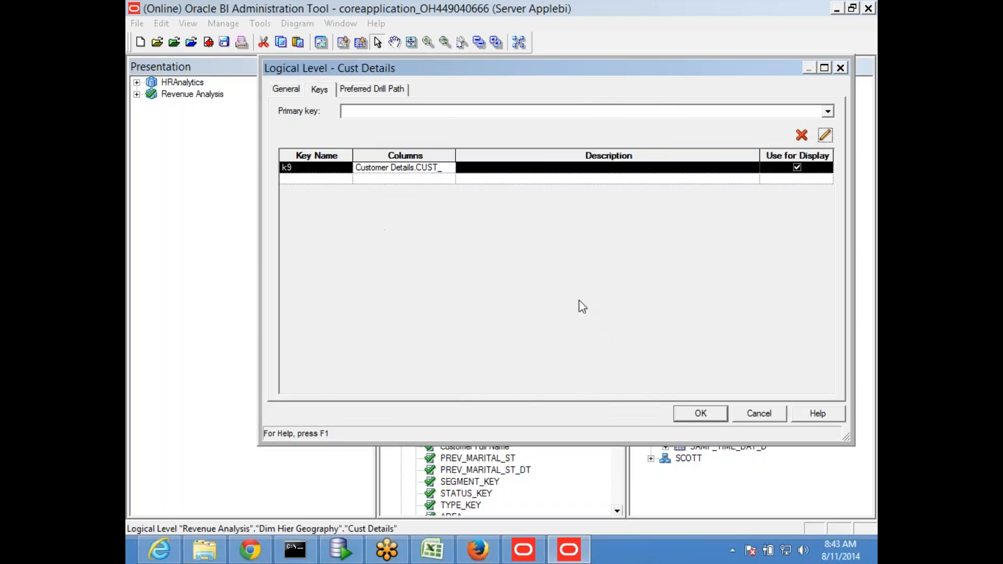
left_click(703, 415)
key("ctrl+s")
- Check in the repository changes and pass the global consistency check with no errors
left_click(531, 308)
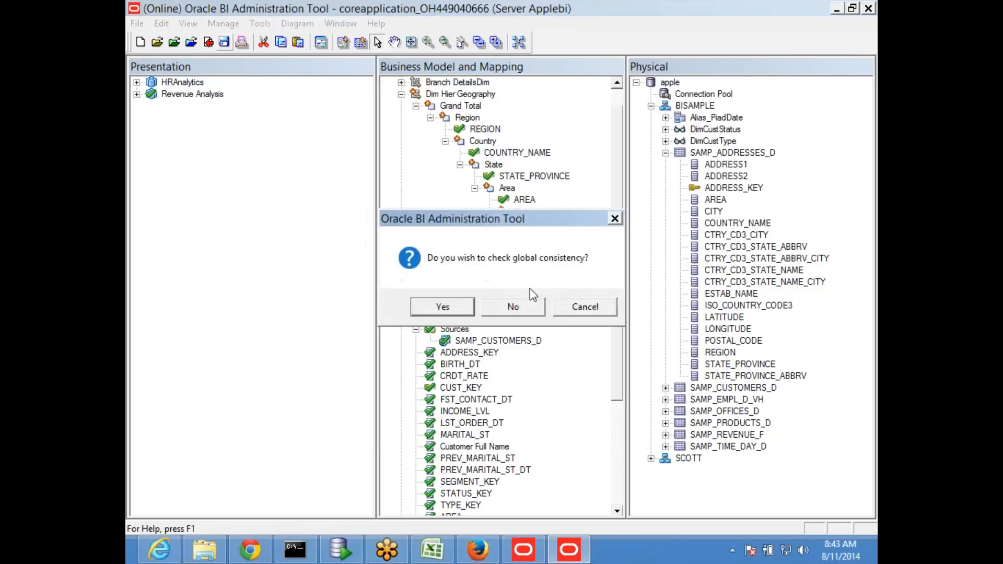
left_click(452, 311)
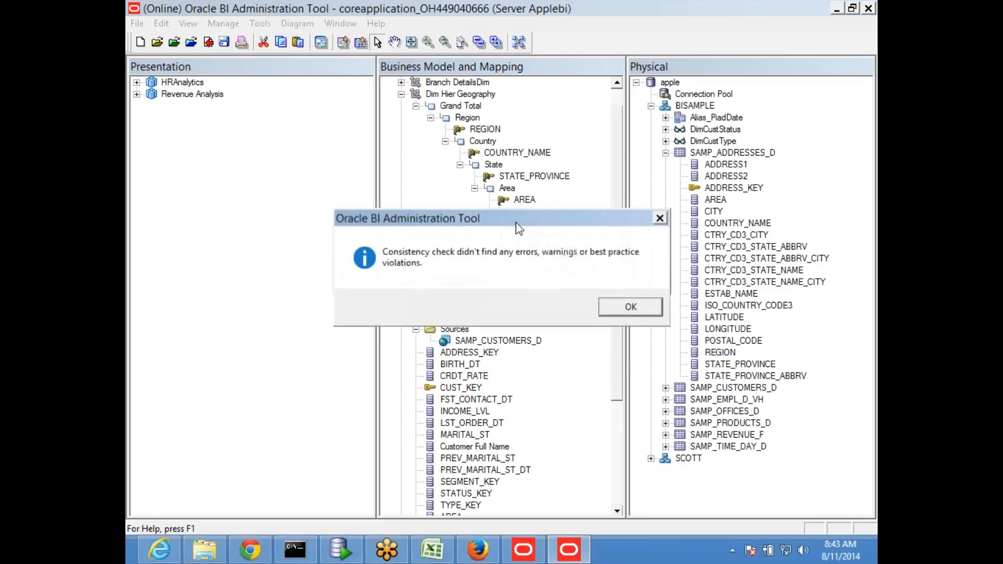
left_click(625, 309)
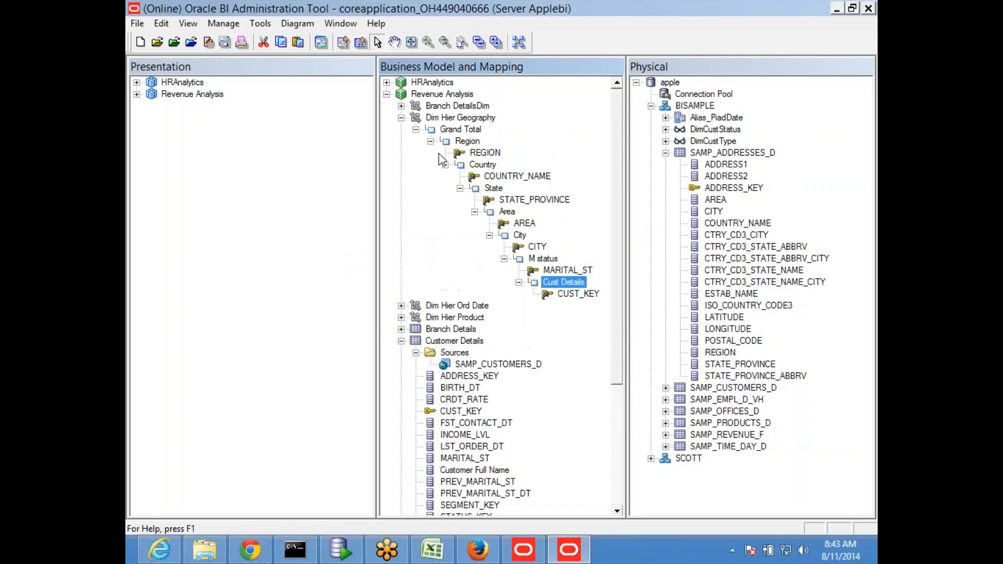
- Delete the Customer Details presentation table and re-add it to the Revenue Analysis subject area
left_click(137, 95)
left_click(217, 106)
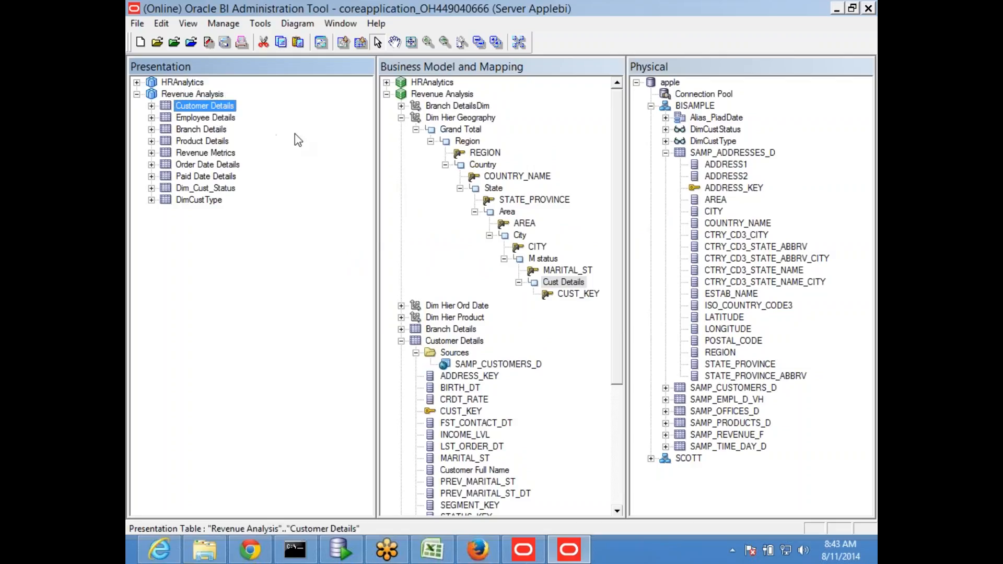
left_click(151, 106)
left_click(205, 94)
left_click(206, 107)
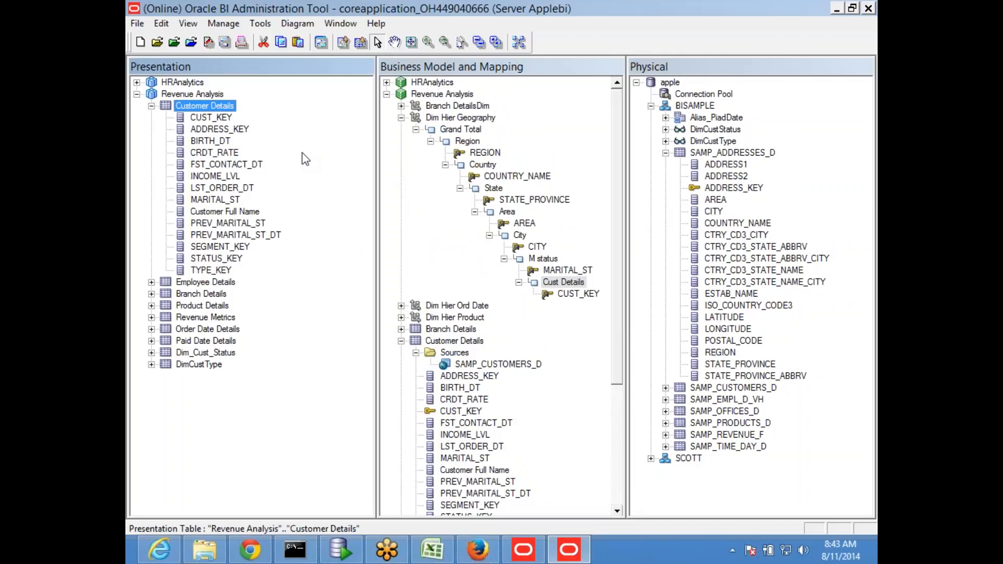
left_click(423, 370)
left_click(503, 308)
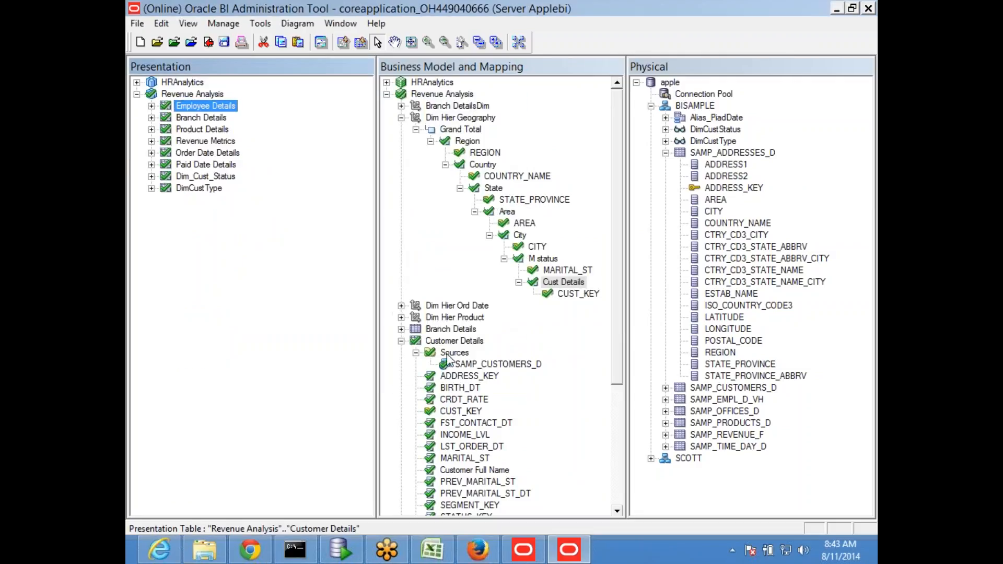
left_click_drag(450, 342, 206, 94)
- Save and check in the repository again, passing the consistency check with no errors
left_click(224, 42)
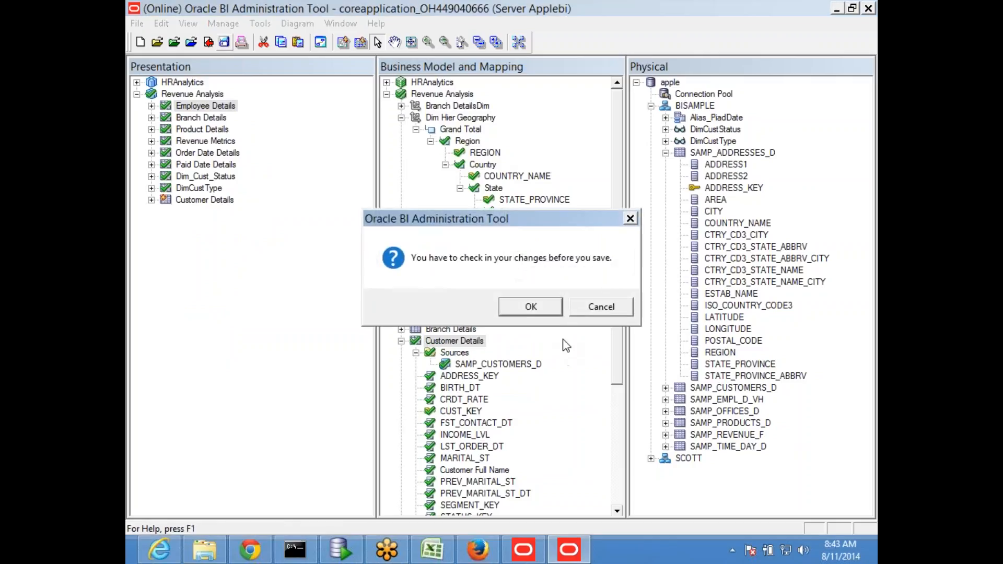
left_click(529, 308)
left_click(450, 313)
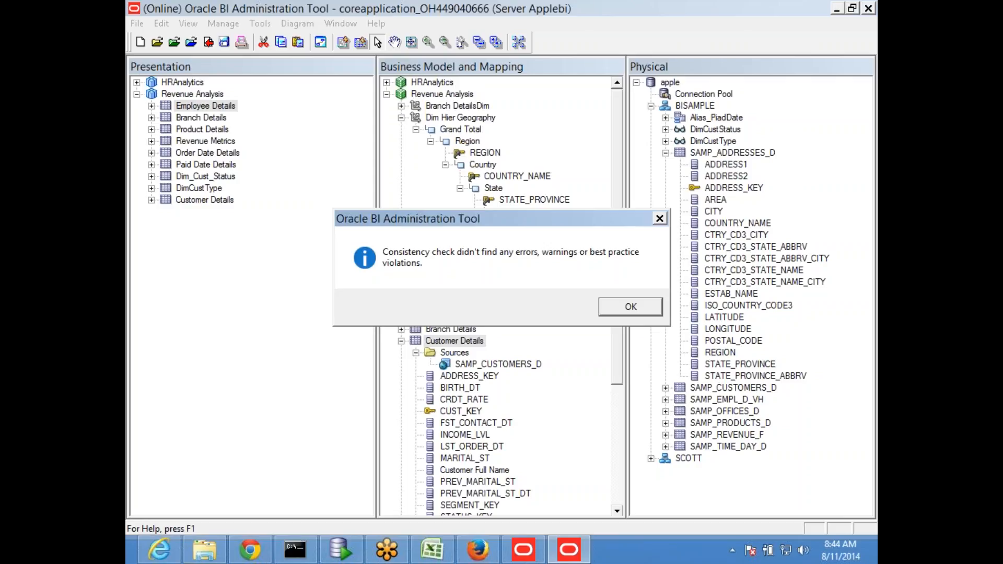
left_click(615, 313)
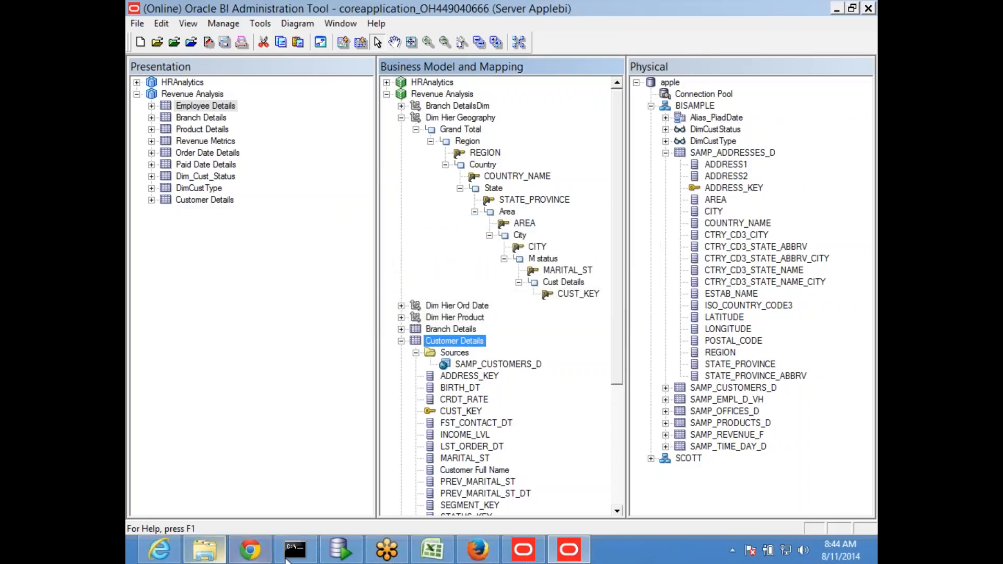
- Bring up the BI sign-in page in Firefox and fill in the saved user credentials
left_click(478, 550)
left_click(477, 203)
left_click(476, 217)
- Sign in to Oracle BI and load the BI analytics home page in a new tab
left_click(469, 265)
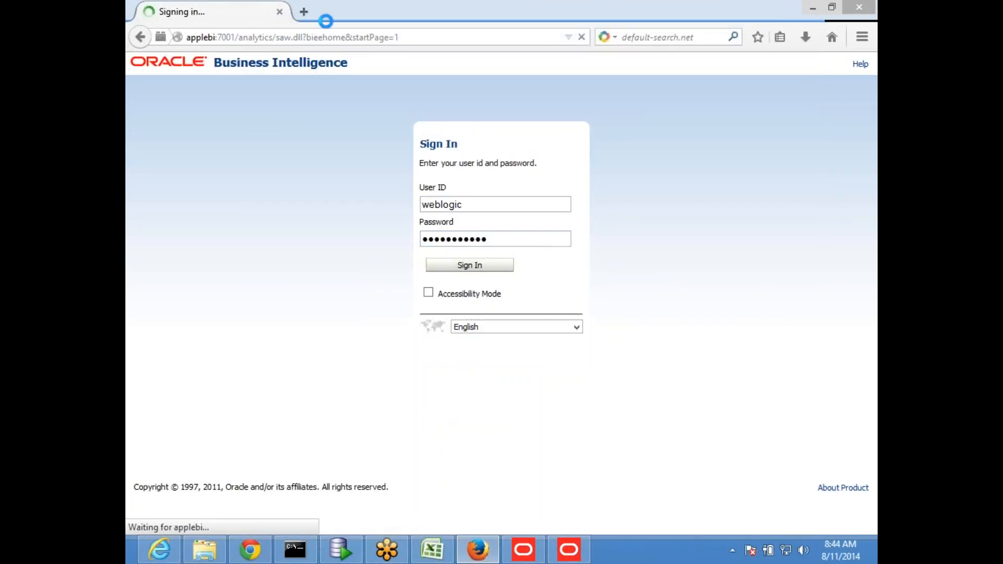
left_click(308, 17)
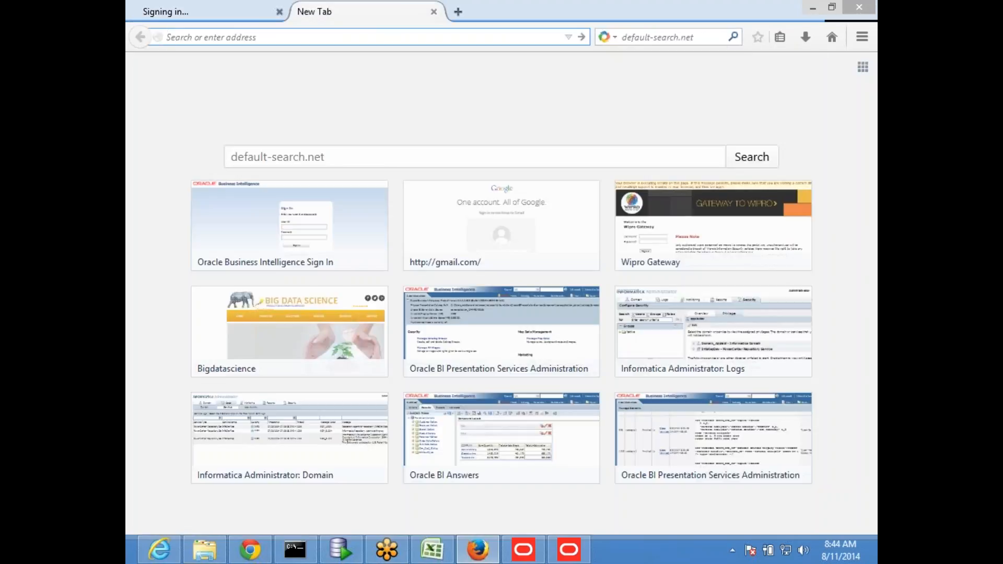
type("we")
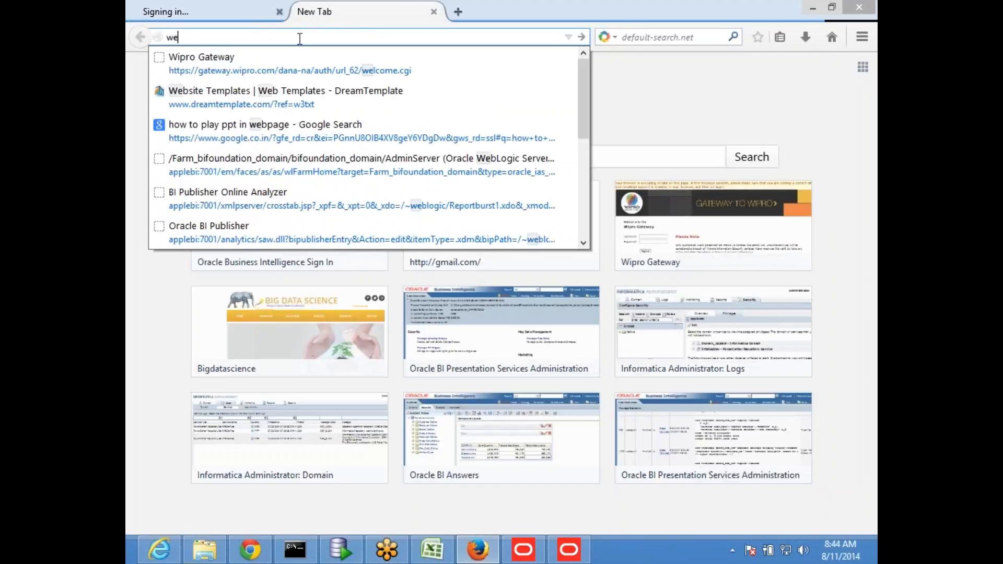
key("BackSpace")
key("BackSpace")
type("applebi/")
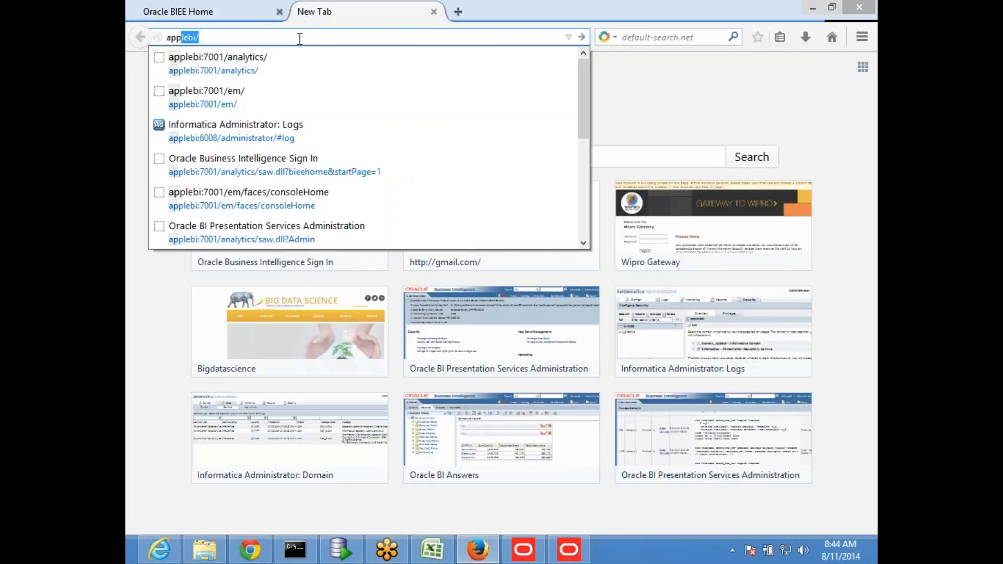
key("Down")
key("Return")
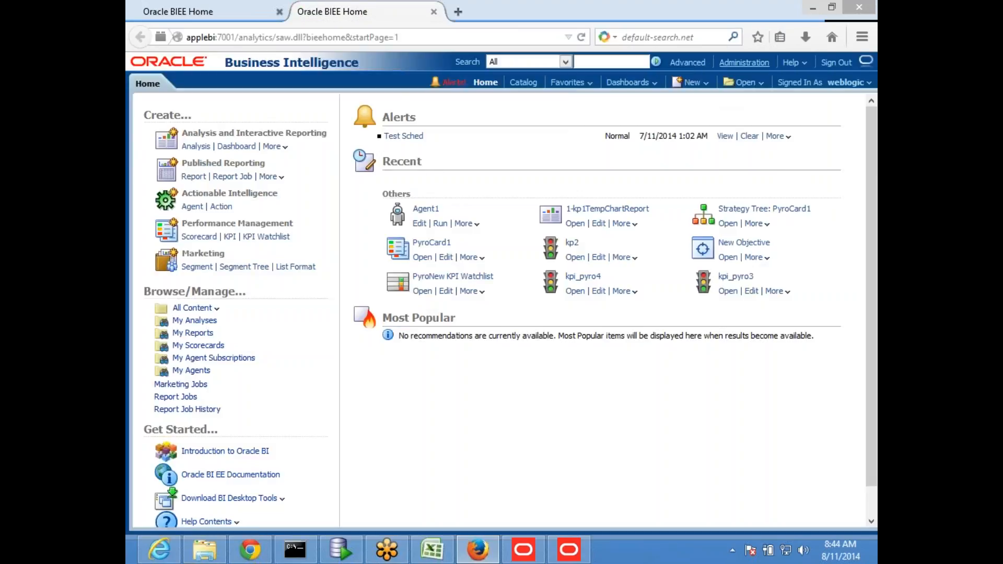
- Reload the server files and metadata from the Administration page
left_click(743, 63)
scroll(318, 296, "down", 3)
left_click(250, 412)
- Start a new analysis on the Revenue Analysis subject area
left_click(213, 19)
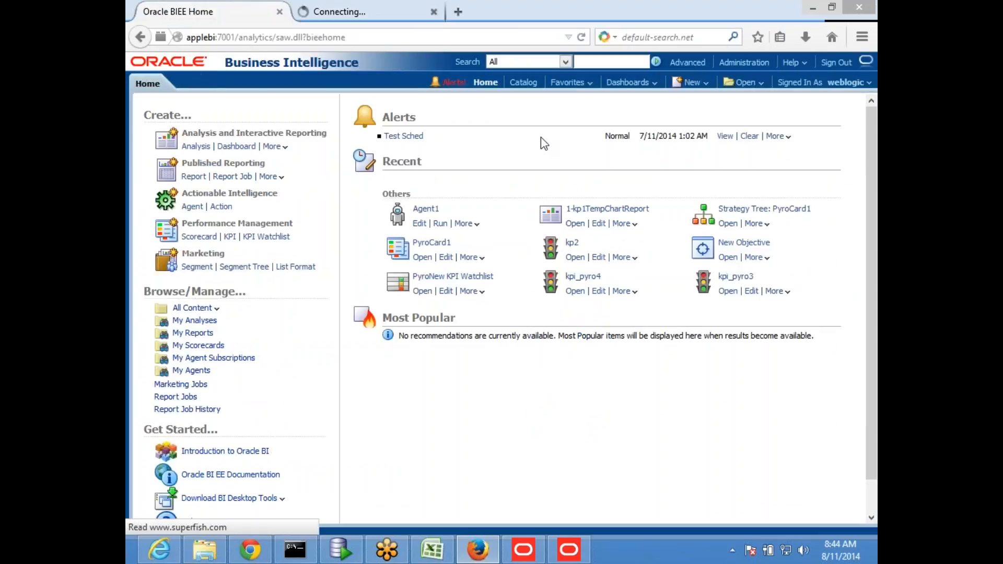
left_click(691, 82)
left_click(685, 112)
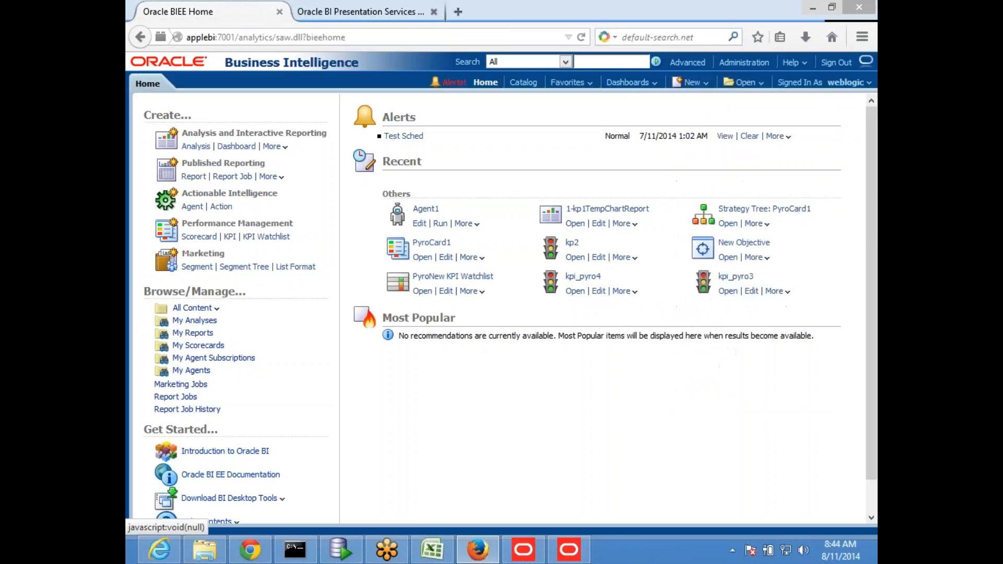
left_click(669, 146)
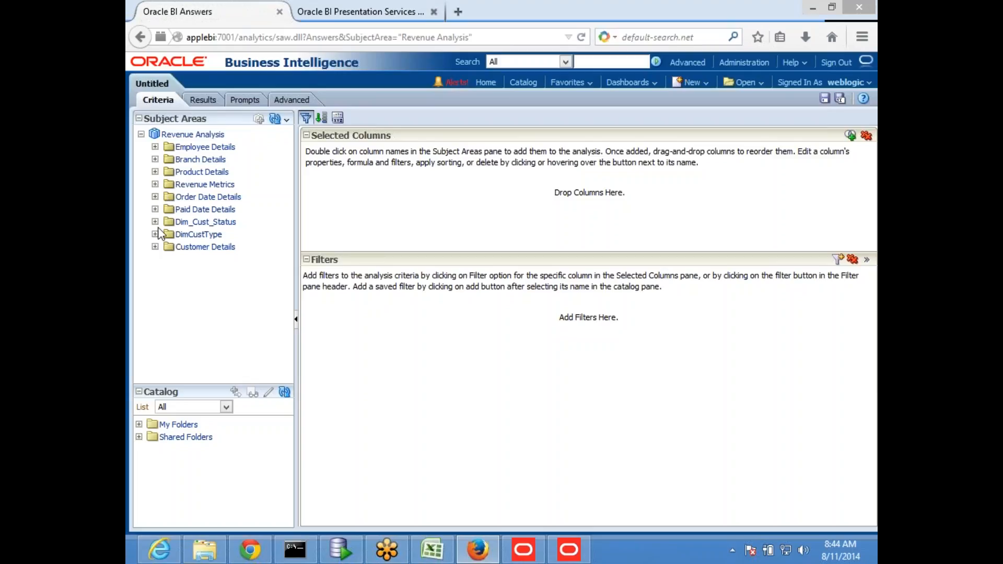
- Add Customer Details REGION and Revenue Metrics Sum Quantity, then view the results table
left_click(155, 247)
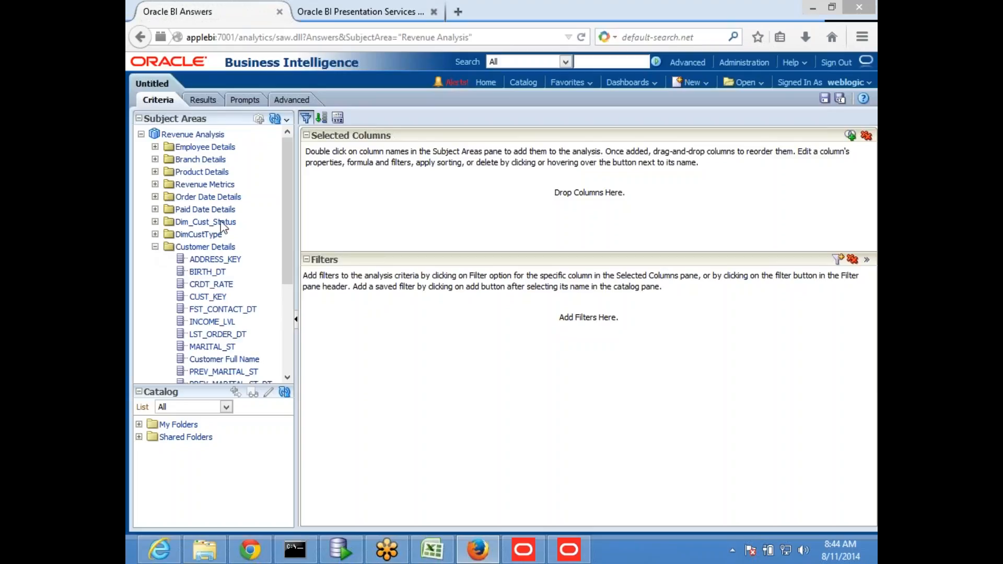
scroll(237, 182, "down", 2)
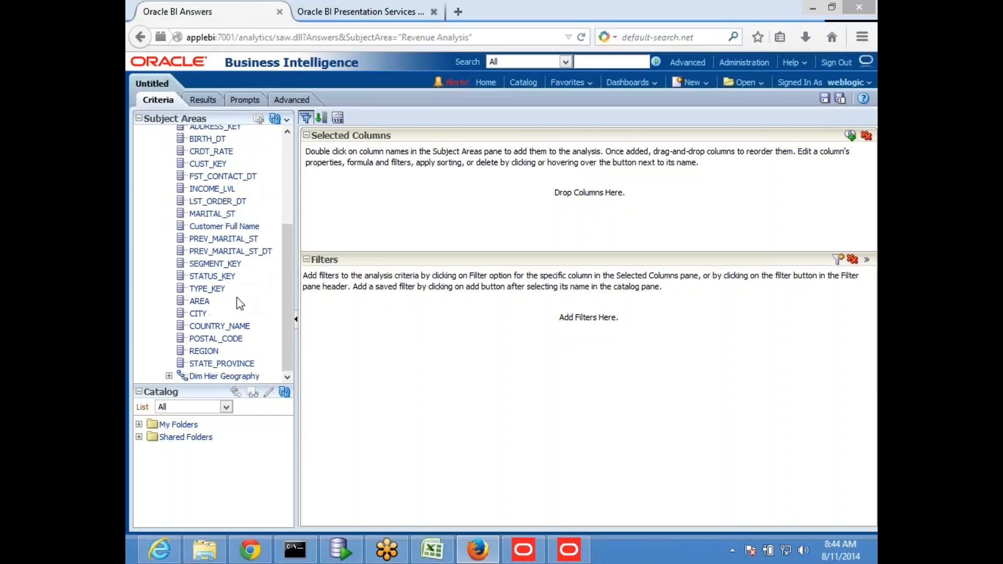
double_click(199, 354)
scroll(256, 218, "up", 5)
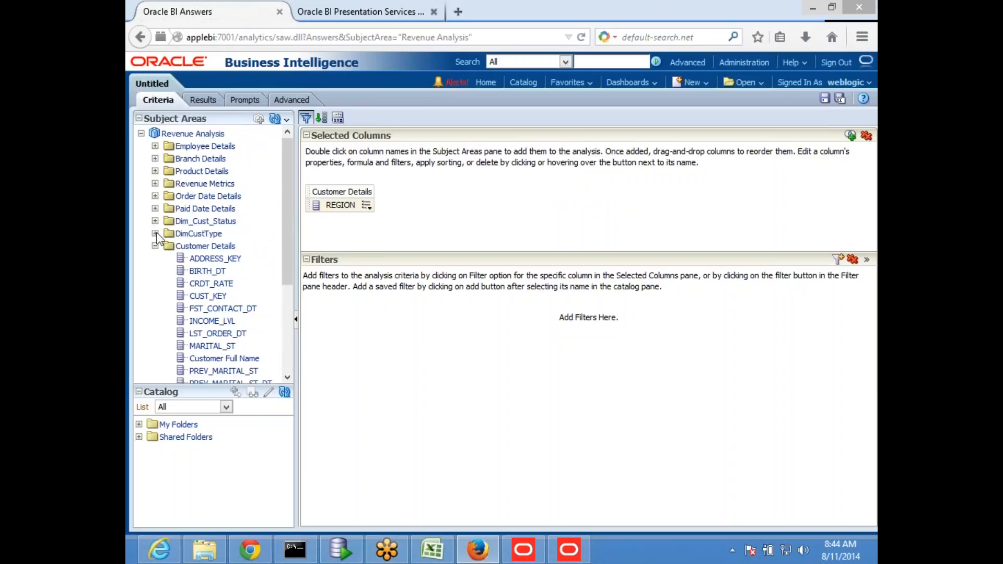
left_click(155, 183)
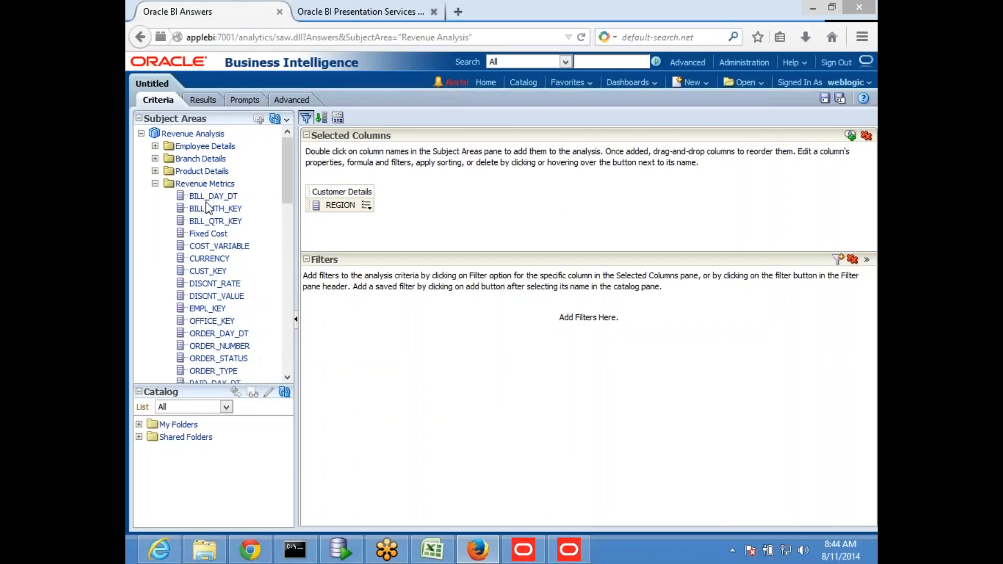
scroll(211, 218, "down", 3)
scroll(210, 218, "down", 3)
double_click(211, 227)
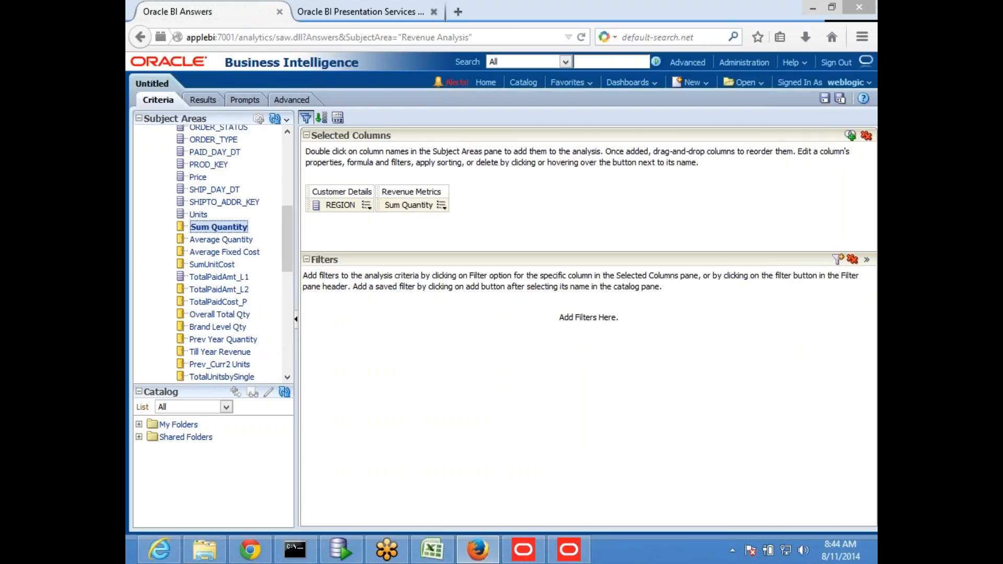
left_click(200, 100)
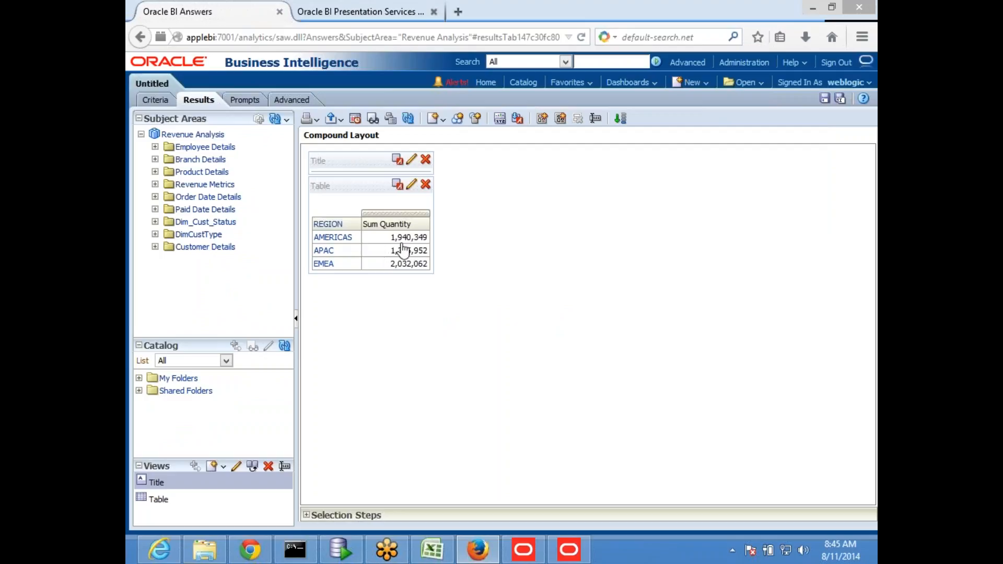
- Drill the AMERICAS region down to its countries
left_click(330, 225)
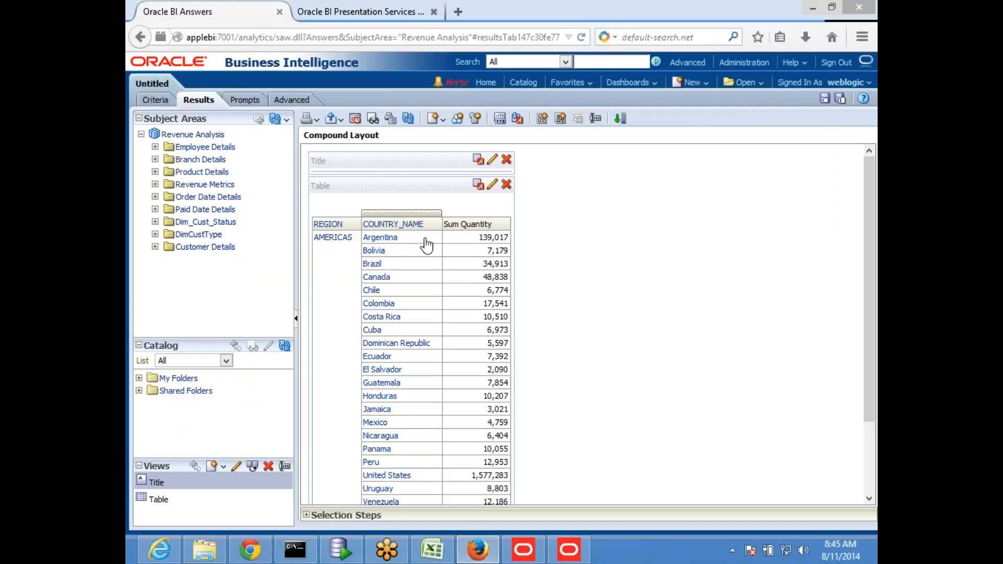
scroll(409, 273, "down", 3)
scroll(423, 258, "up", 3)
- Drill the countries down to states and areas, then return to the SQL Developer worksheet
left_click(409, 229)
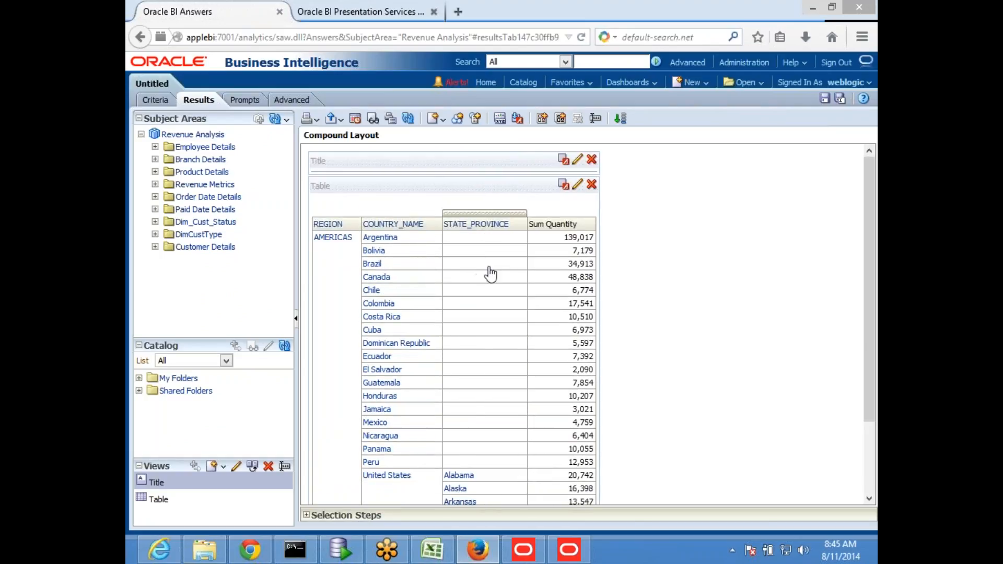
scroll(502, 366, "down", 3)
scroll(491, 292, "up", 3)
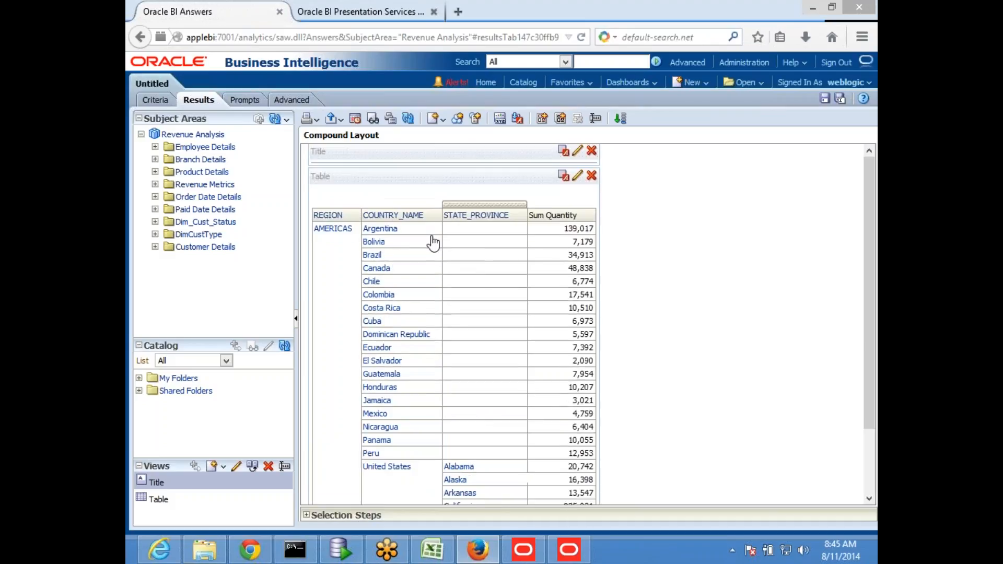
scroll(472, 392, "down", 3)
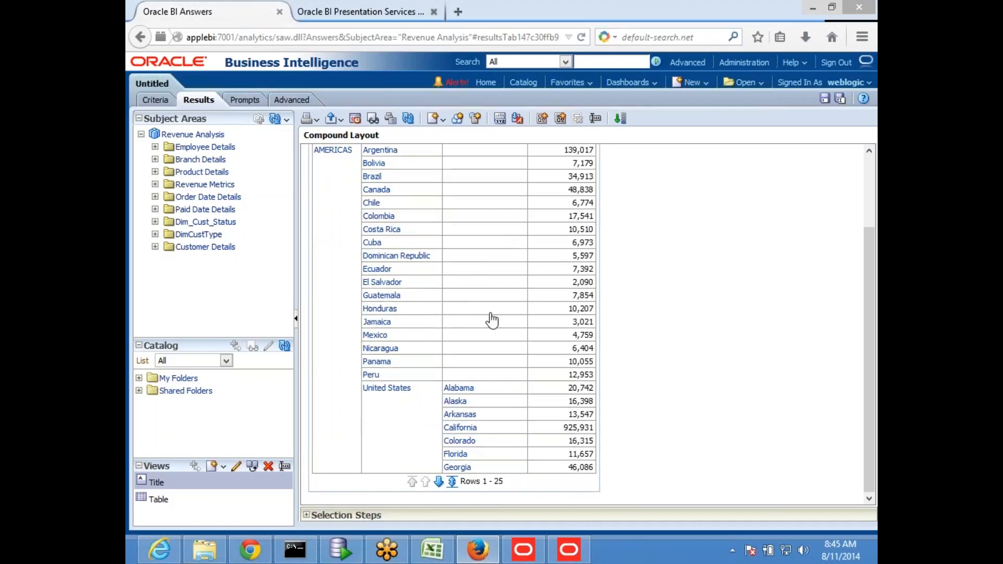
scroll(490, 314, "up", 3)
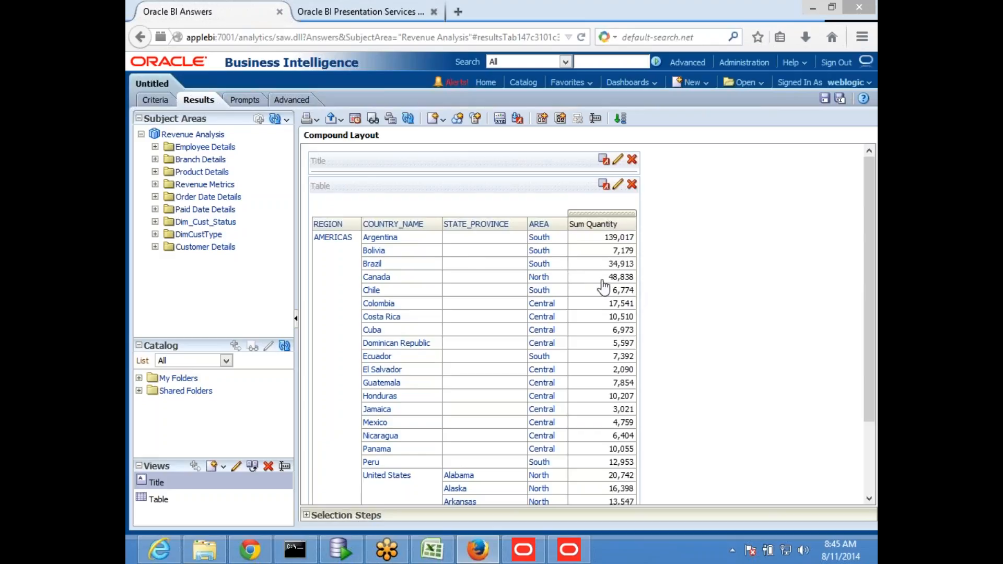
scroll(595, 292, "down", 2)
scroll(581, 299, "up", 2)
scroll(581, 300, "down", 2)
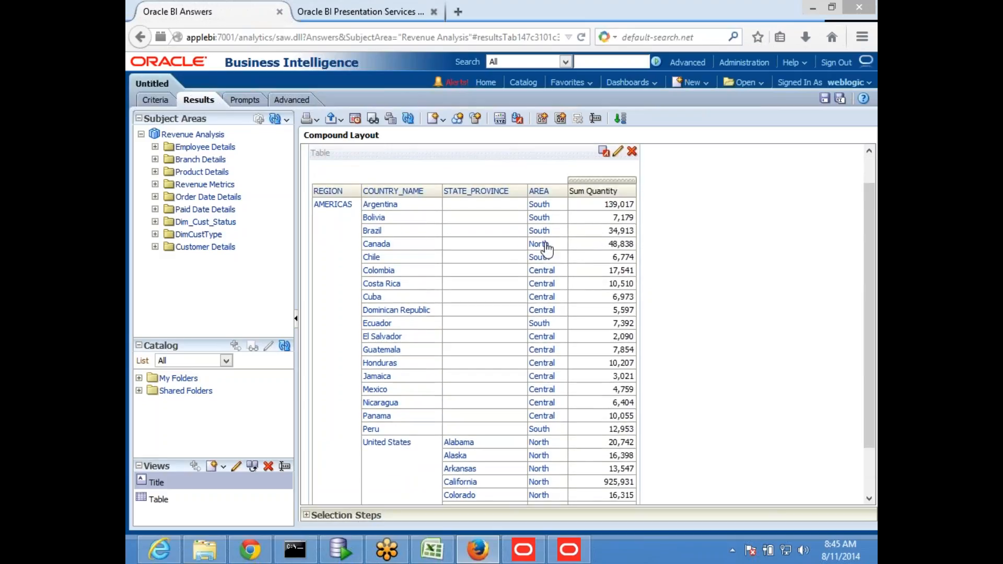
scroll(629, 248, "up", 2)
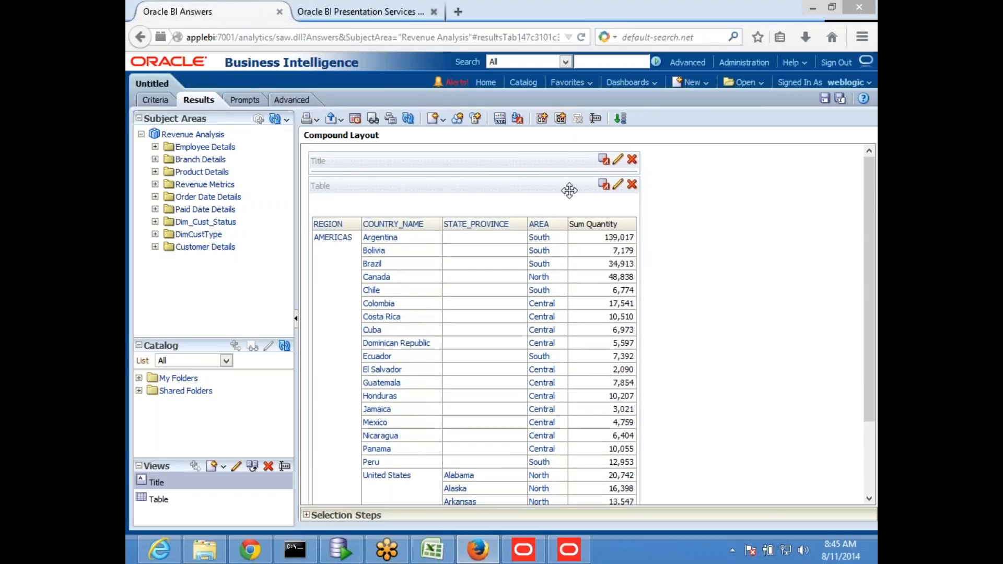
left_click(346, 559)
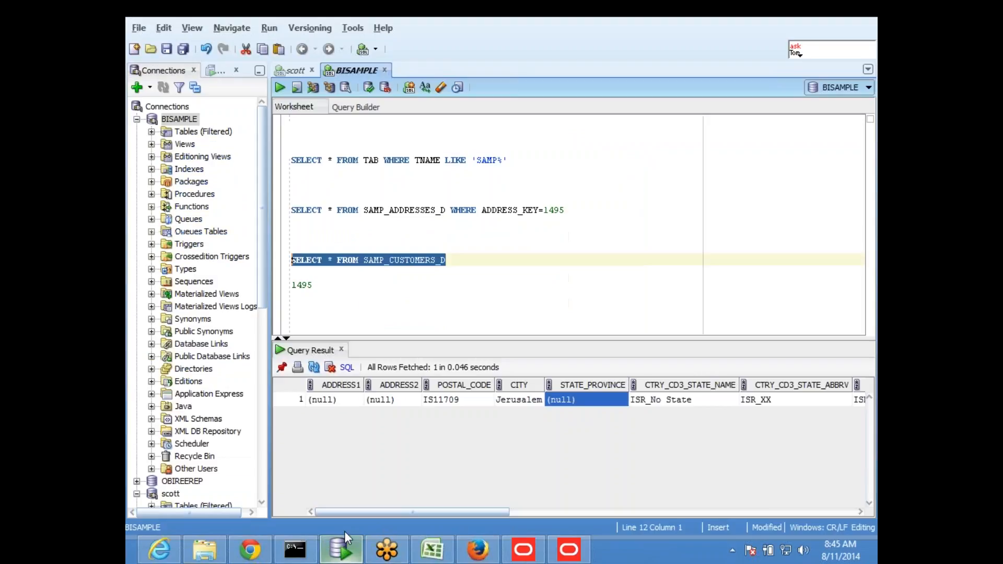
left_click(521, 298)
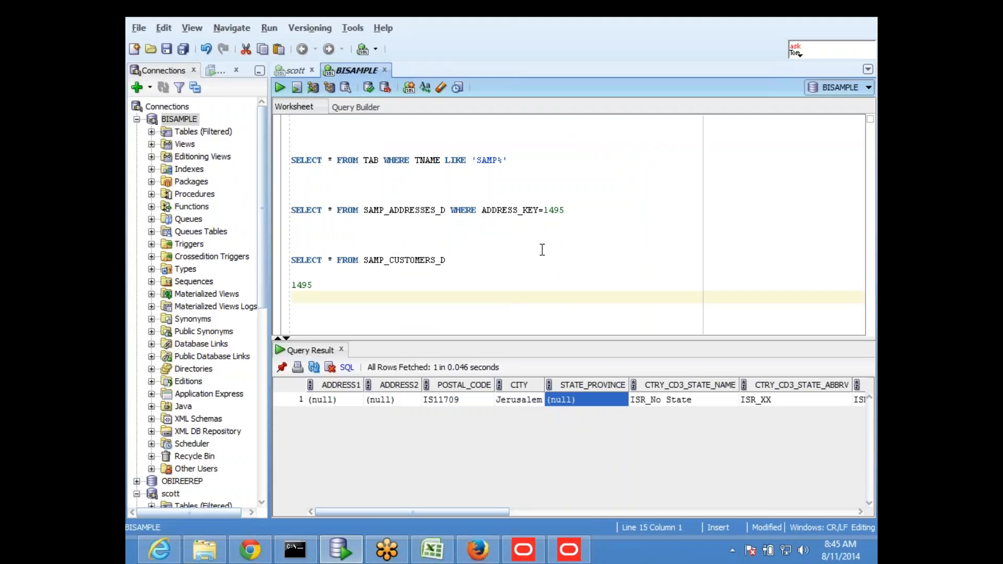
- Bring up the Excel obiee_56 diagram and select its orange LTS_revenue shape
left_click(432, 550)
left_click(366, 380)
left_click(405, 346)
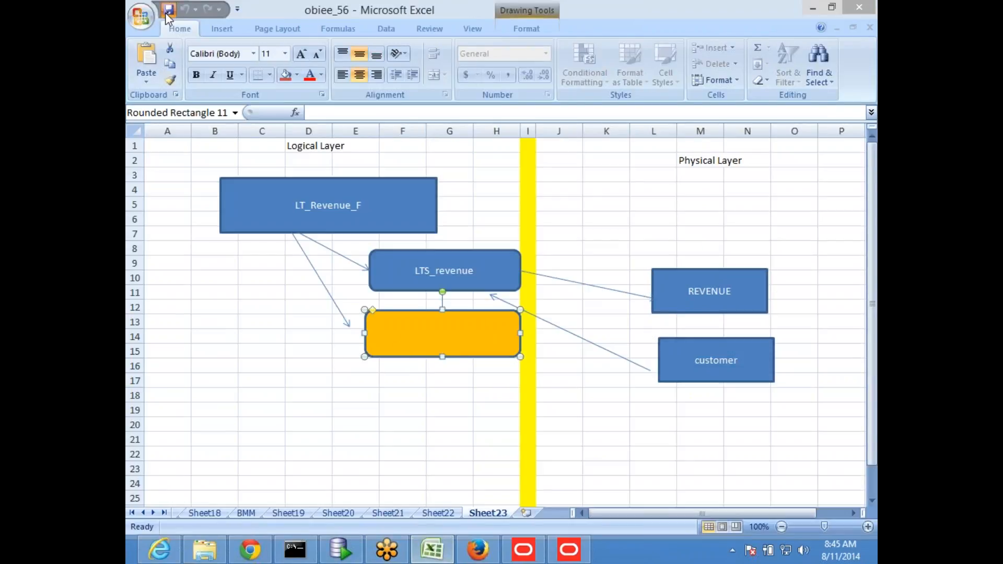
- Add a new worksheet, Sheet24, and enter the heading BMM in cell A2
left_click(277, 392)
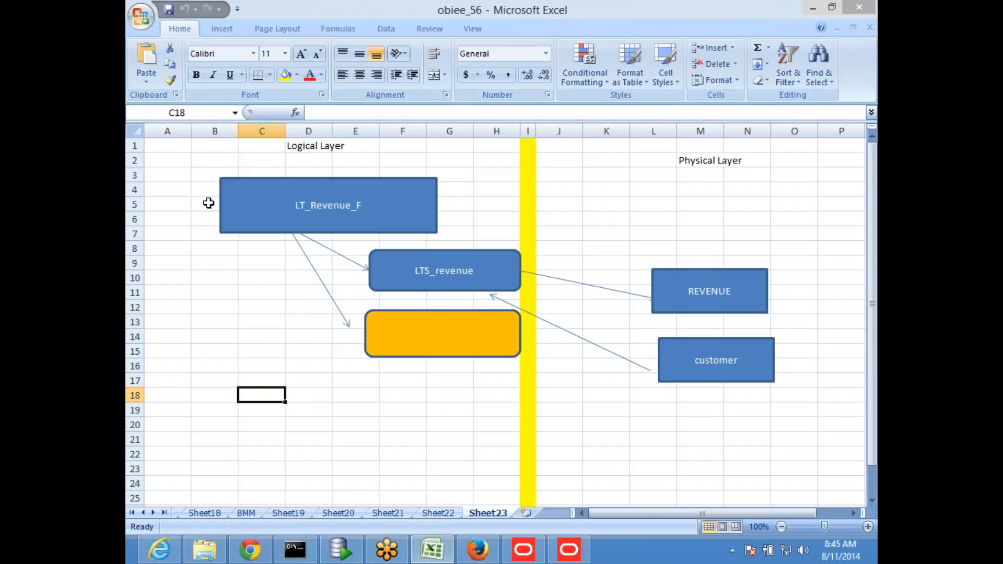
left_click(160, 149)
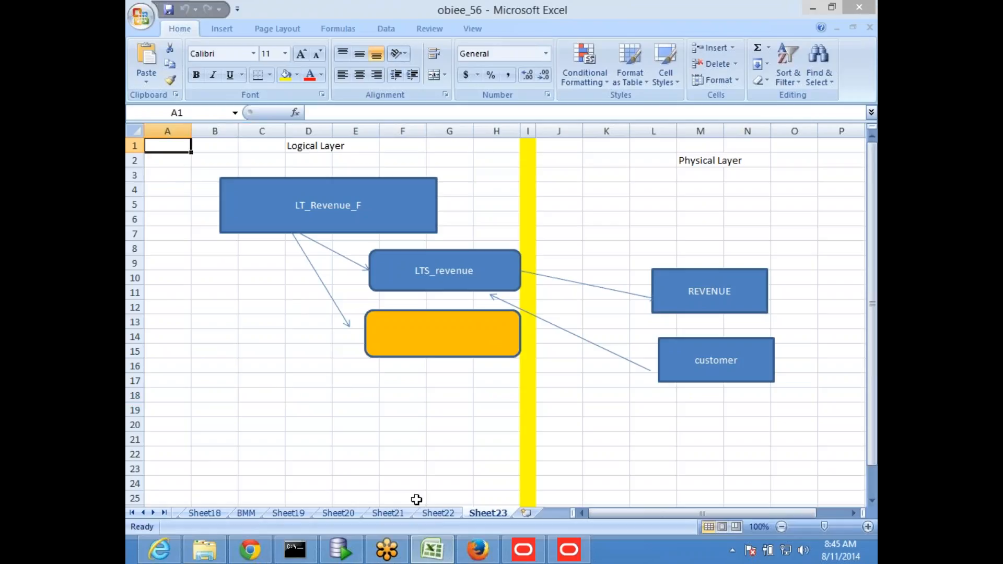
left_click(437, 514)
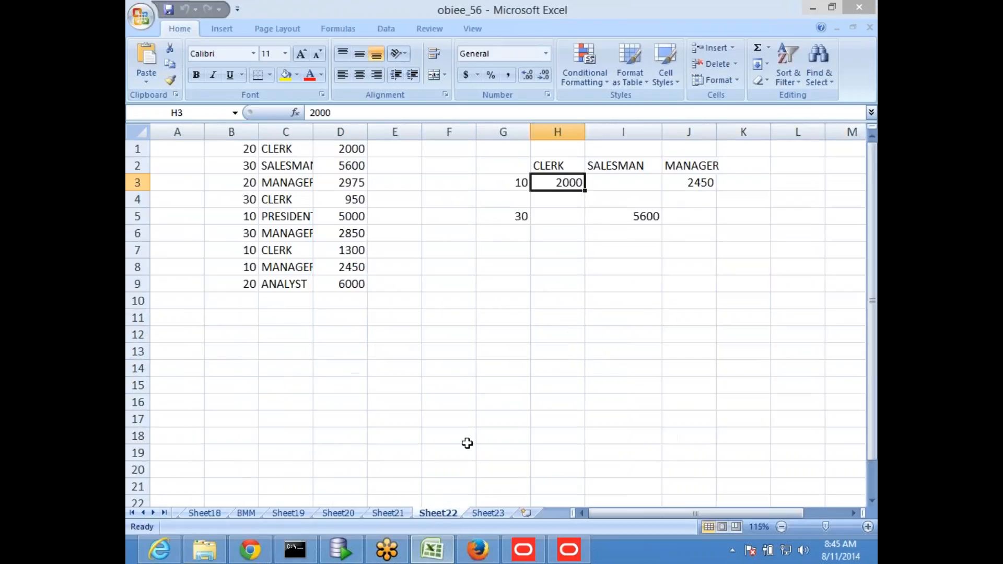
left_click(525, 514)
left_click(178, 160)
type("BMM")
key("Down")
key("Down")
key("Right")
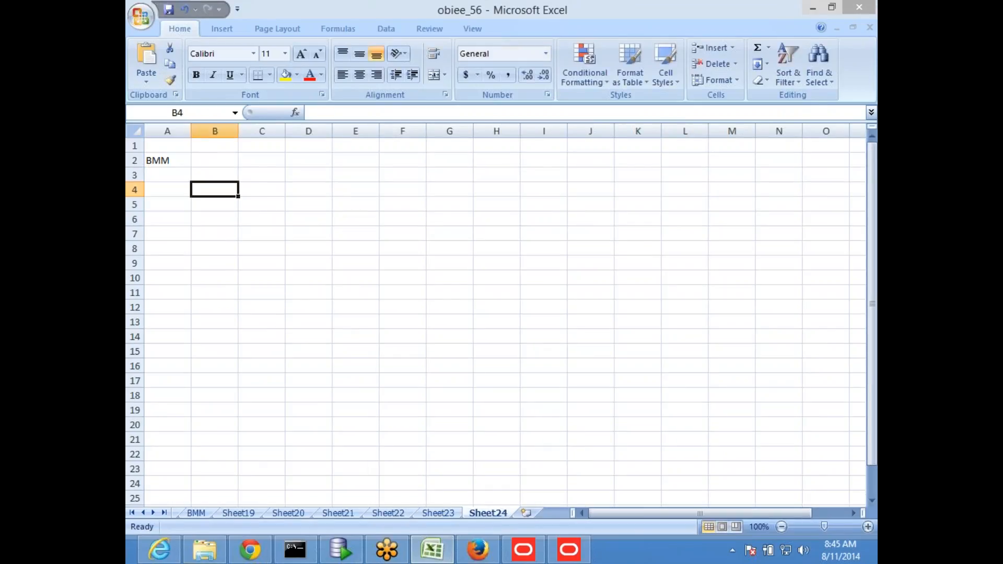
- Enter item 1) 'Design Multiple physical tables into a single LTS' in B4 and C4
type("1)")
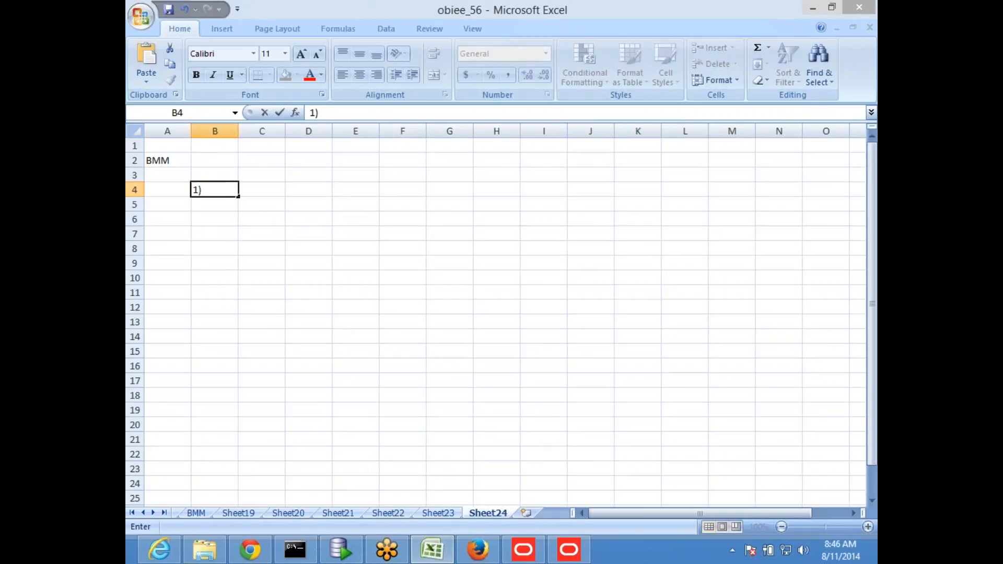
key("Tab")
type("Create")
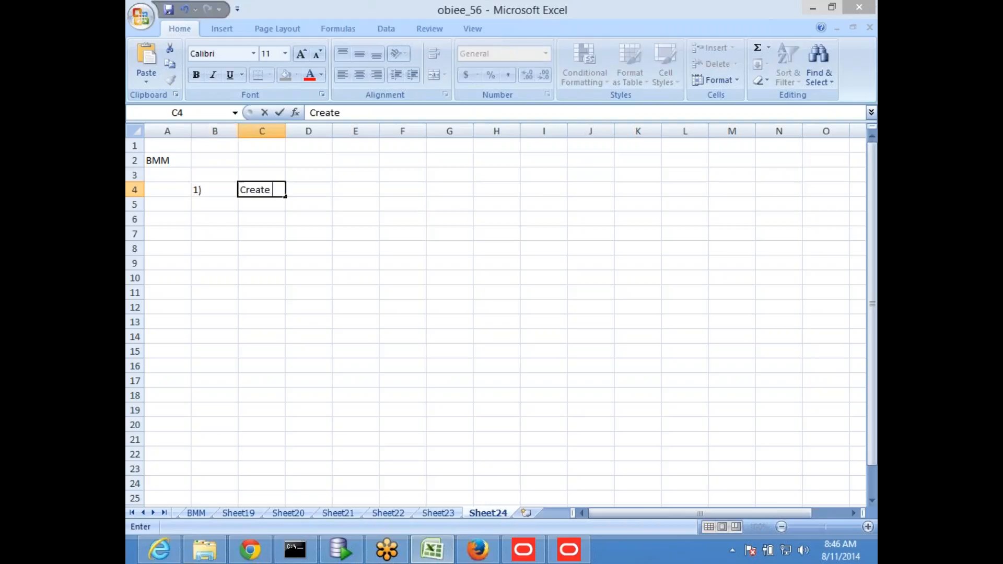
key("BackSpace")
key("BackSpace")
key("BackSpace")
key("BackSpace")
key("BackSpace")
key("BackSpace")
key("BackSpace")
type("Design M")
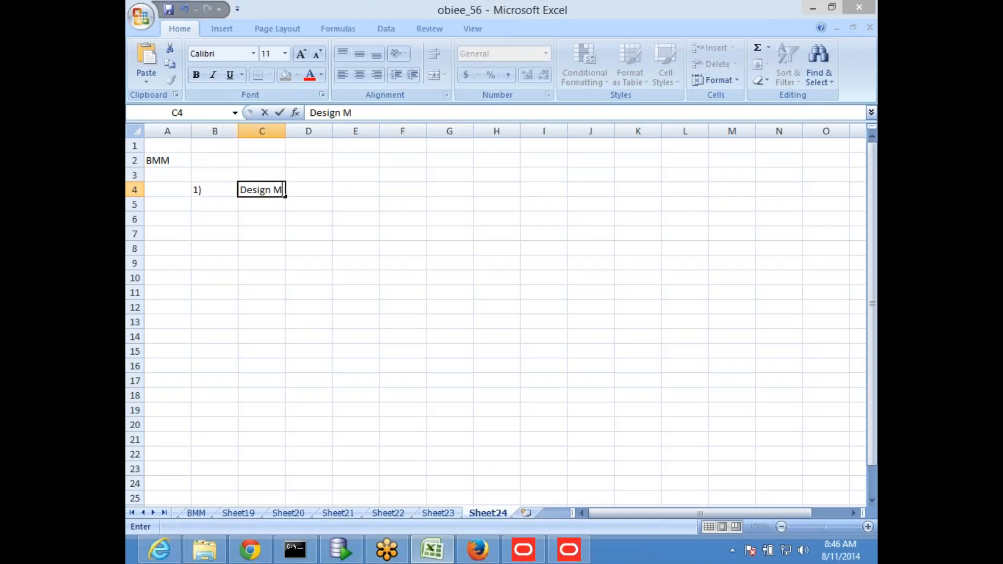
type("ultiple ph")
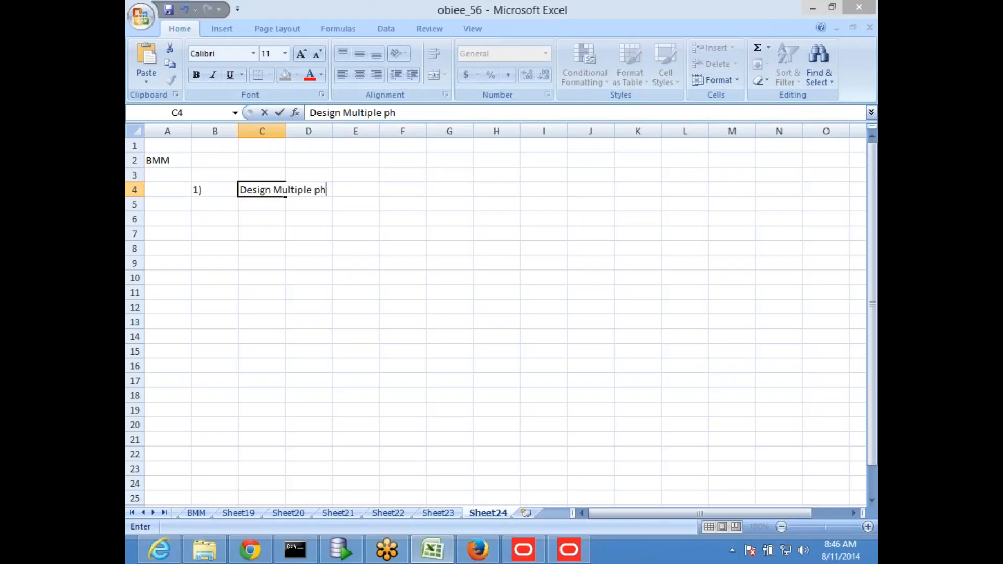
type("ysical tables ")
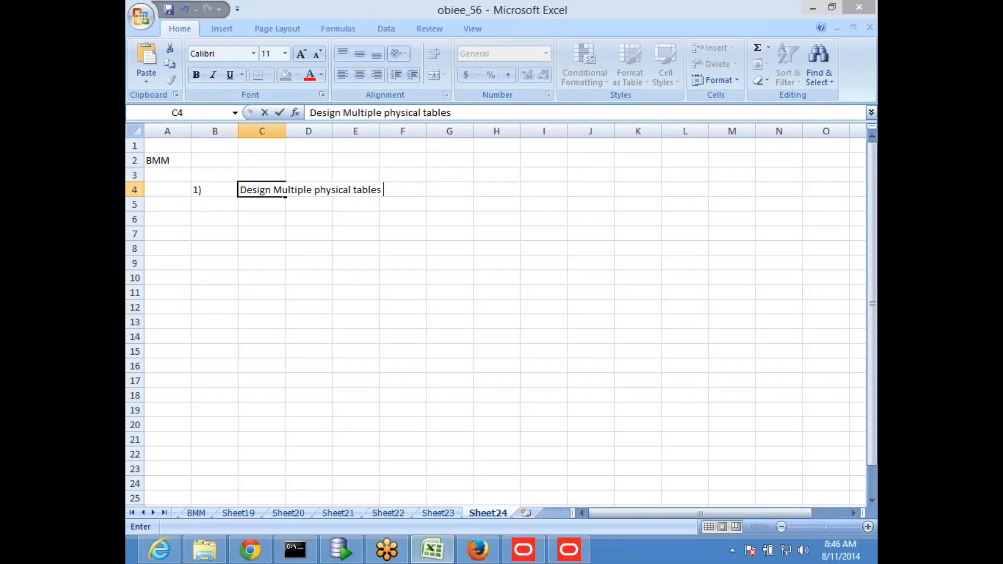
type("into a single LTS")
key("Return")
key("Return")
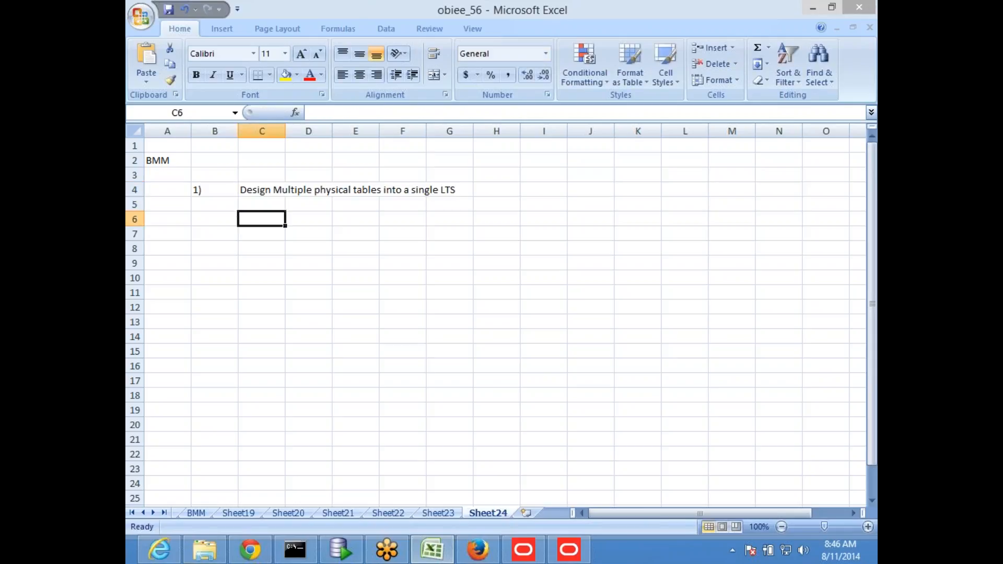
- Add sub-point 'a) Create physical calculations based on two different physical table columns'
type("a) C")
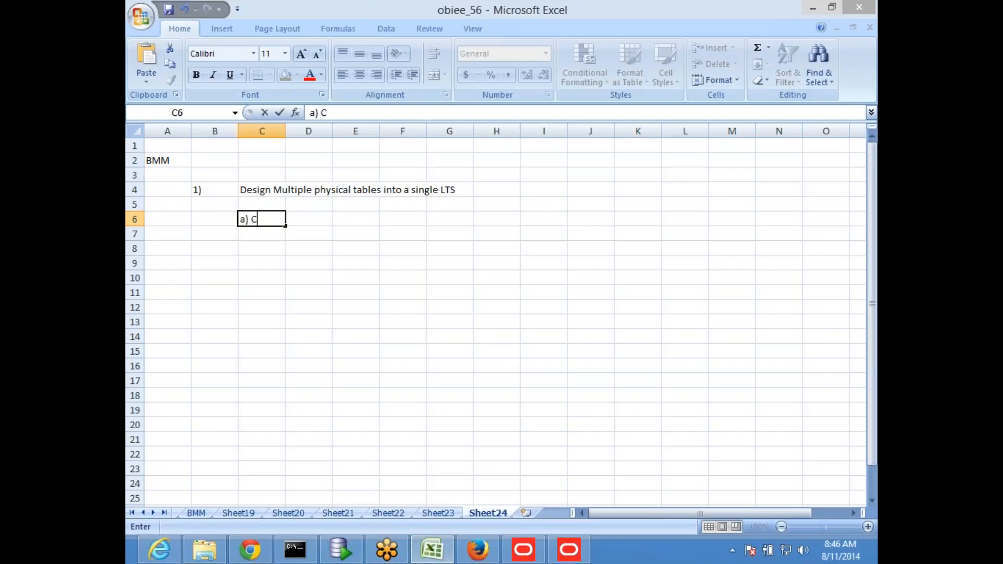
type("reate physical calcula")
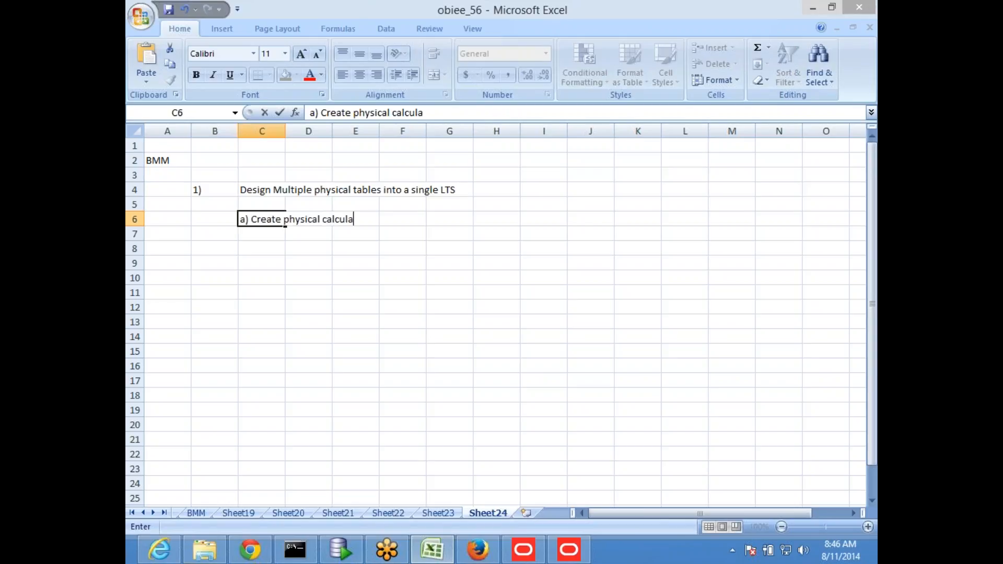
type("tions based")
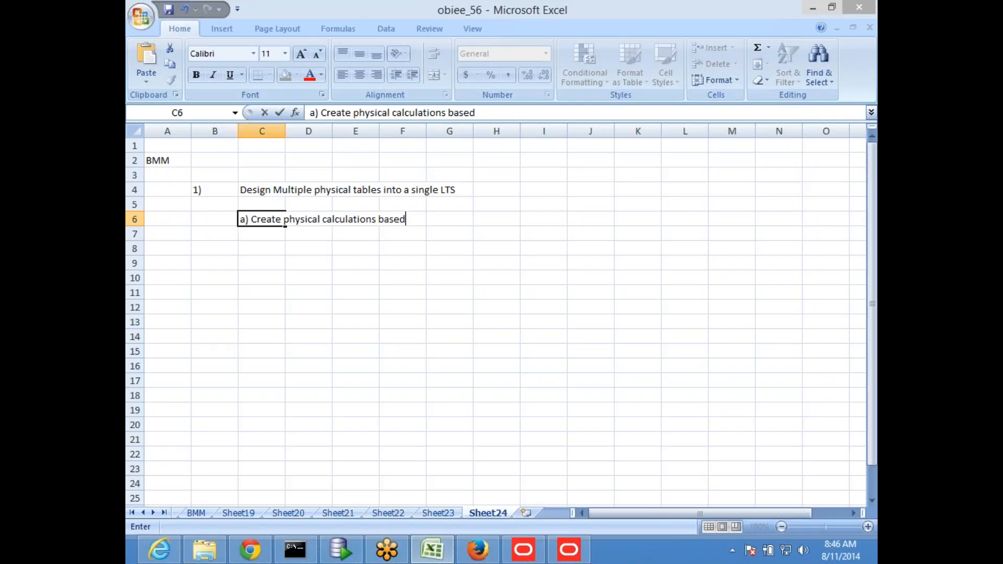
type(" on two dirree")
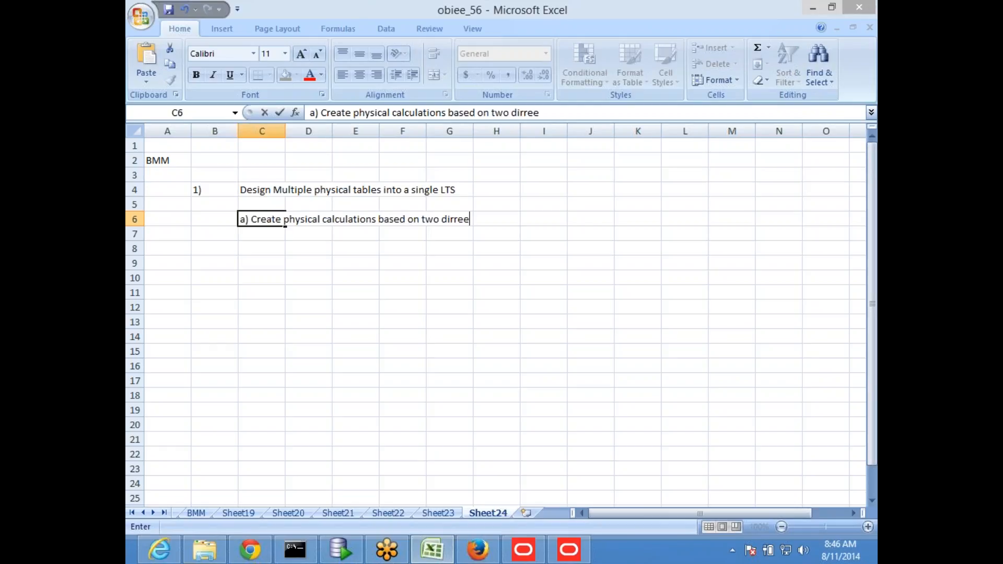
key("BackSpace")
key("BackSpace")
key("BackSpace")
key("BackSpace")
type("fferent physical table columns")
key("Return")
- Add sub-point b) on converting physical snowflake to logical star with a single dimension hierarchy, then save
type("b)")
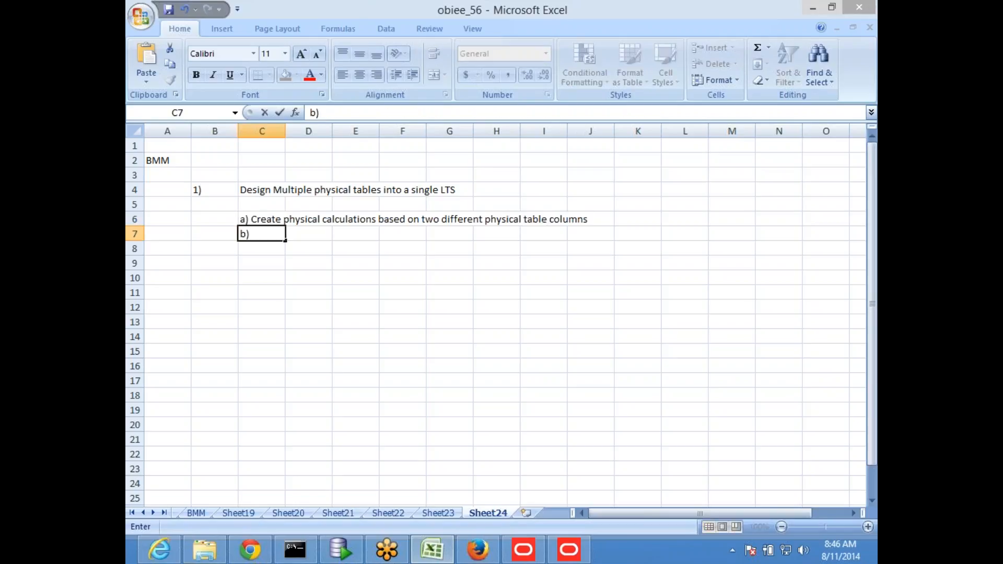
type(" convert")
type(" this")
key("BackSpace")
key("BackSpace")
key("BackSpace")
key("BackSpace")
type("phyical")
key("BackSpace")
key("BackSpace")
key("BackSpace")
key("BackSpace")
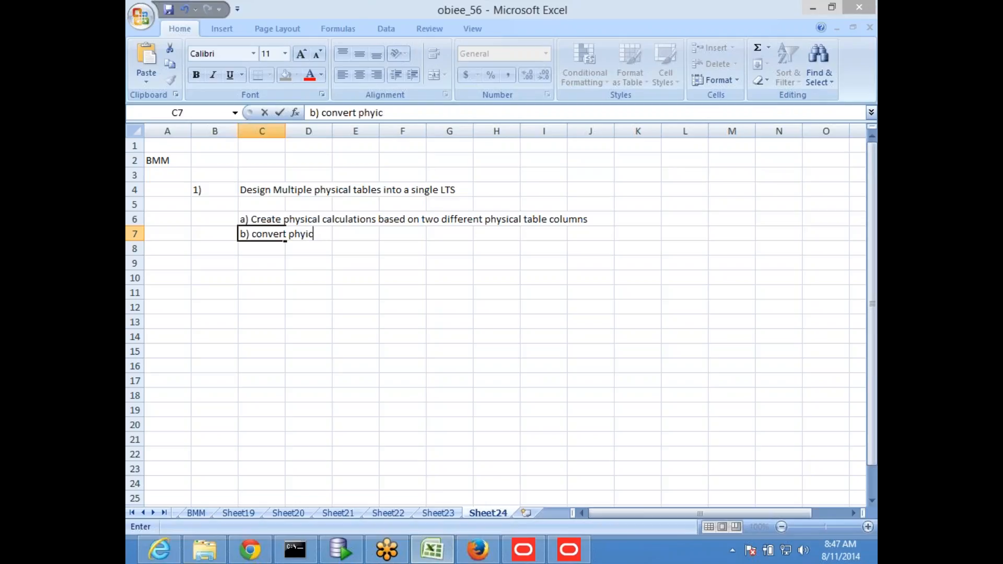
type("sical snowfl")
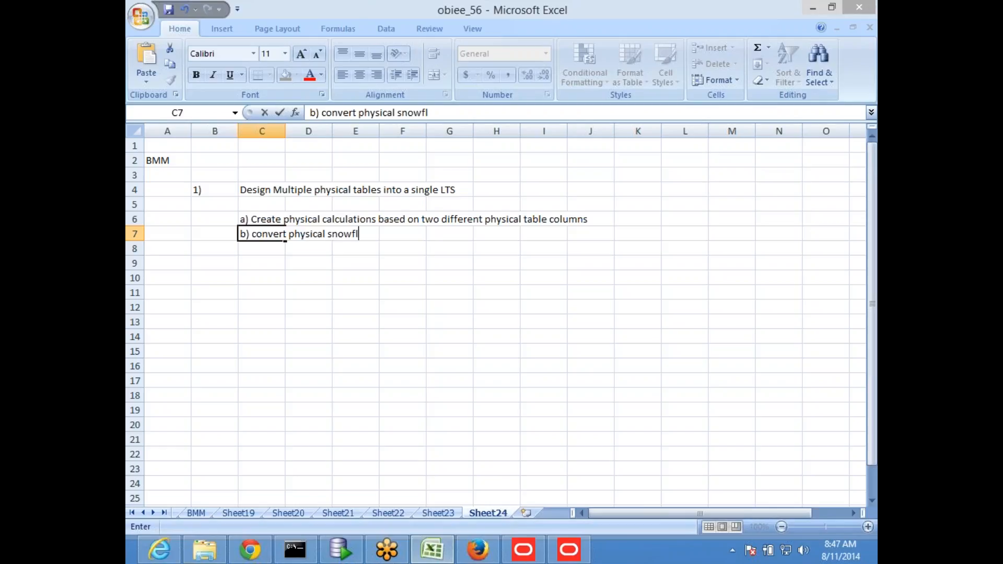
type("ake to logical sta")
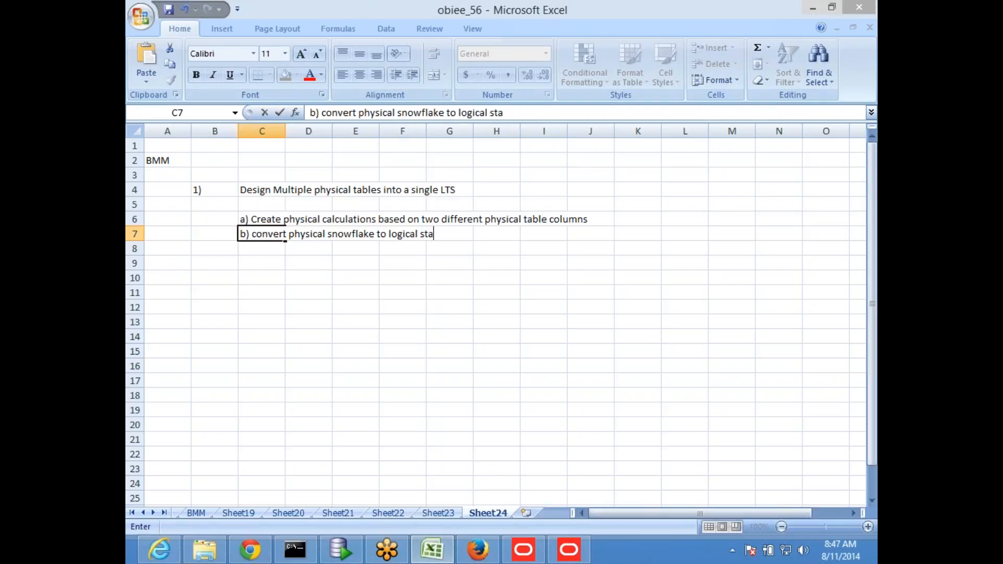
type("r and create a dimens")
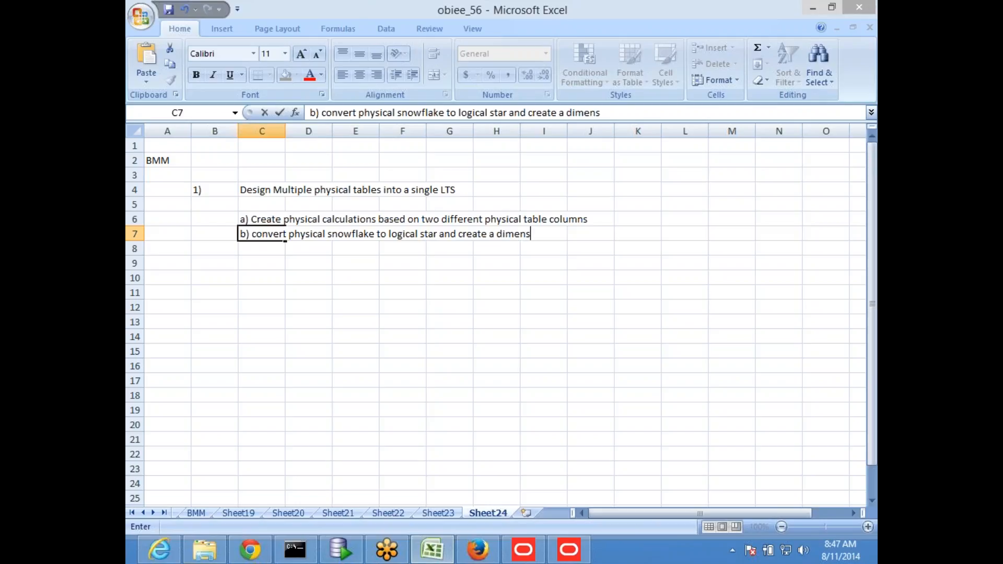
key("BackSpace")
key("BackSpace")
key("BackSpace")
key("BackSpace")
key("BackSpace")
key("BackSpace")
type("single dimn")
key("BackSpace")
type("ensions hier")
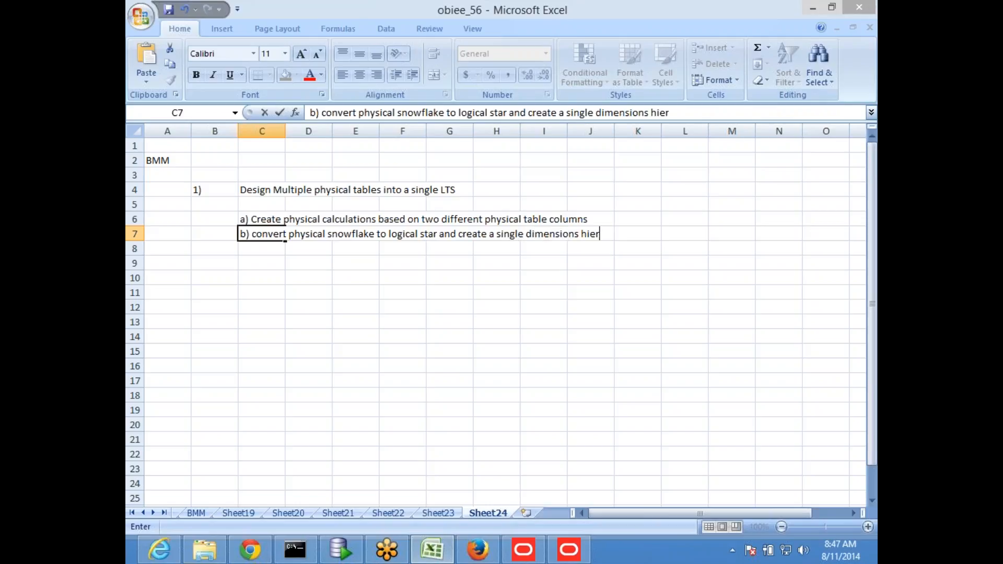
type("archi")
key("Return")
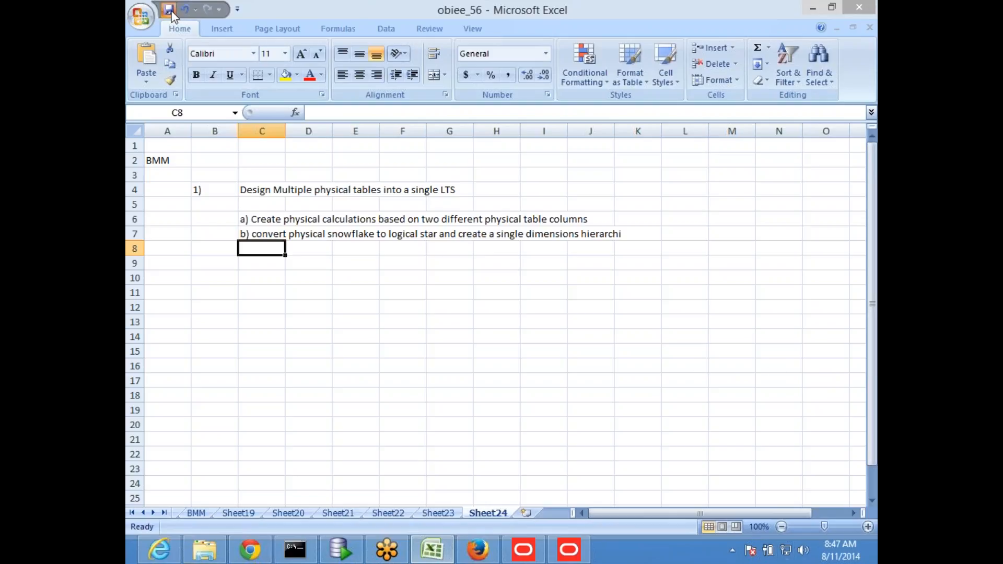
left_click(172, 15)
left_click(371, 339)
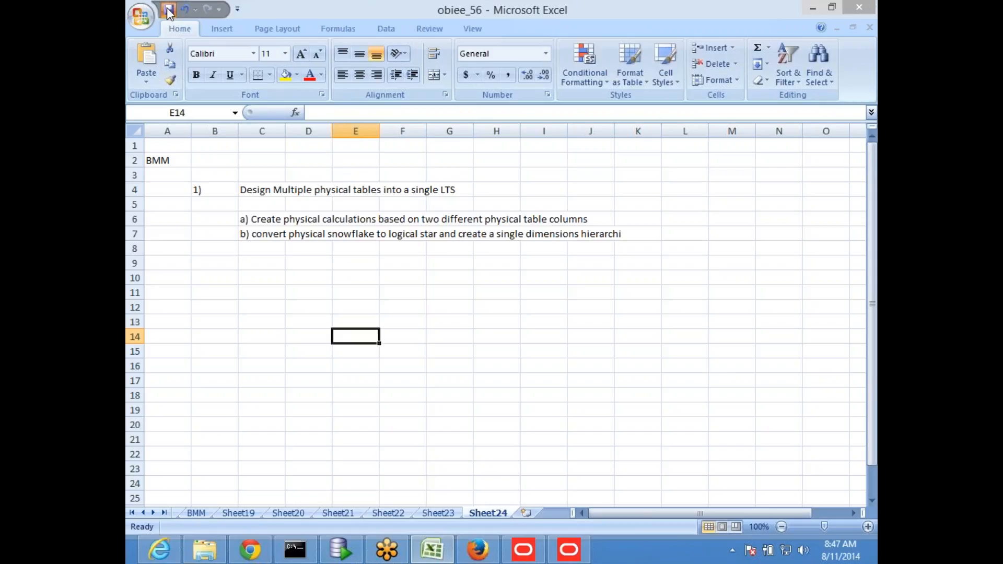
- Enter item 2) 'Create measures on Dimension' in B11 and C11
left_click(213, 307)
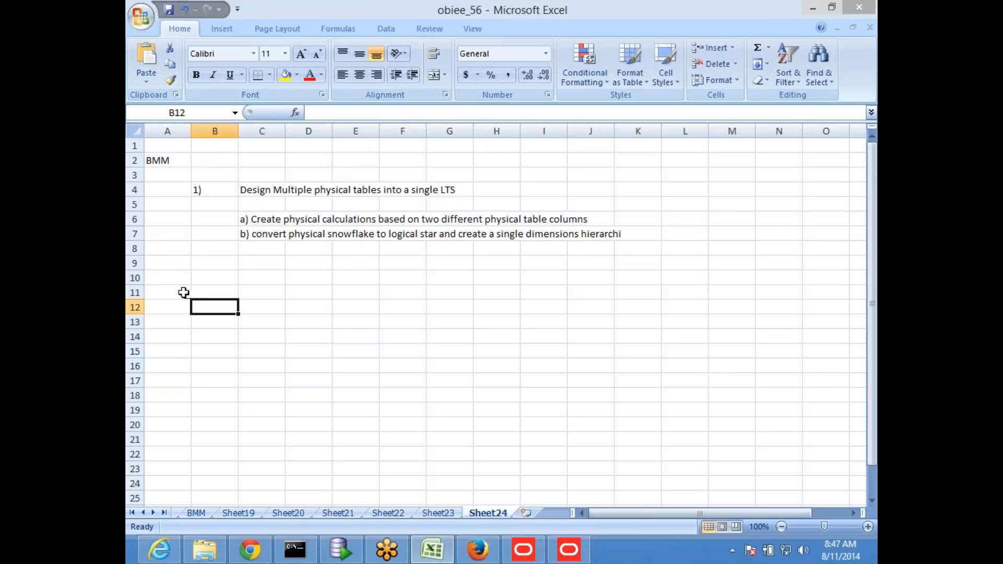
left_click(208, 293)
type("2)")
key("Return")
key("Up")
key("Up")
key("Up")
key("Up")
key("Up")
key("Up")
key("Up")
key("Up")
key("Down")
key("Down")
key("Down")
key("Down")
key("Down")
key("Down")
key("Down")
key("Right")
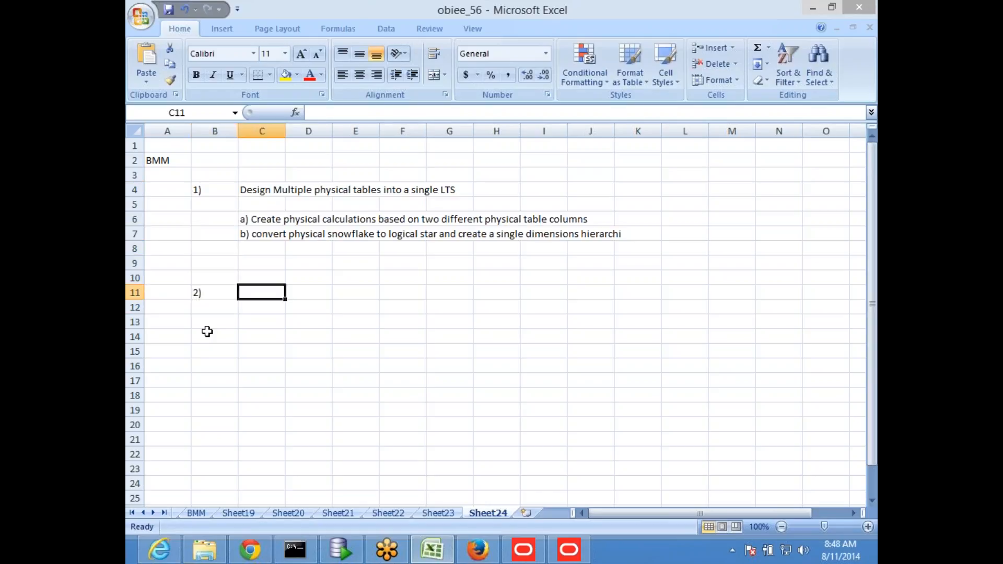
type("Des")
key("BackSpace")
key("BackSpace")
key("BackSpace")
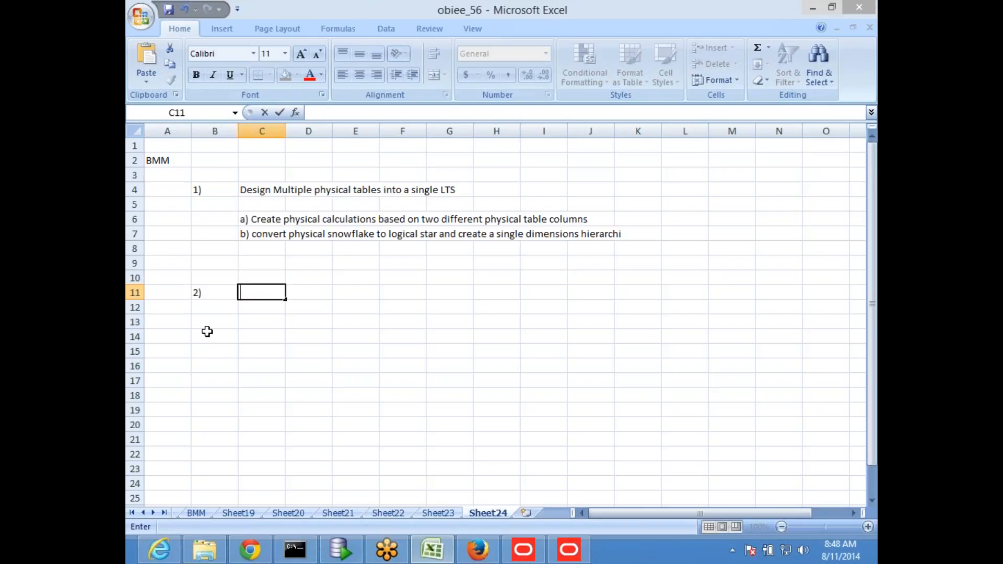
type("Create meas")
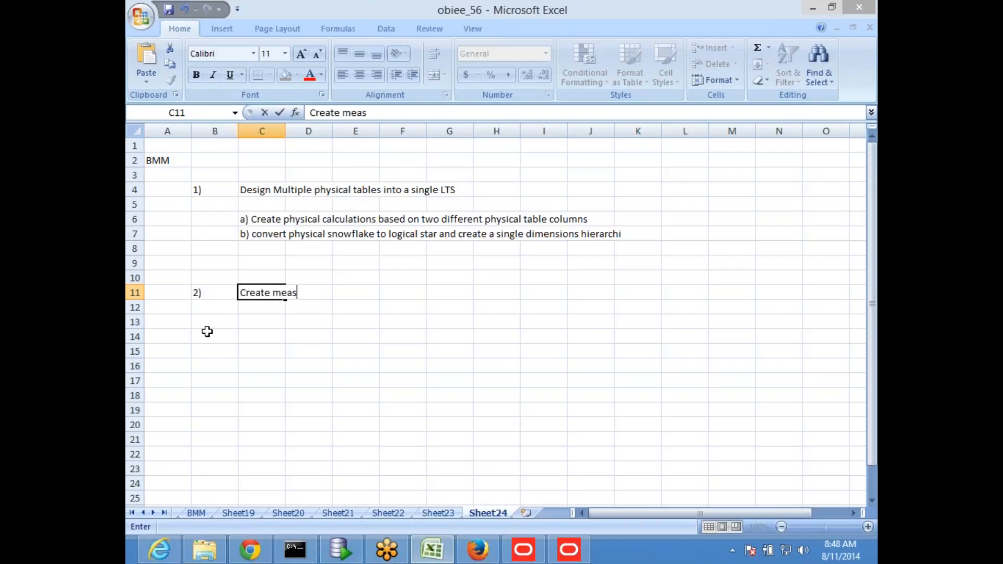
type("ures on Fact")
key("BackSpace")
key("BackSpace")
key("BackSpace")
key("BackSpace")
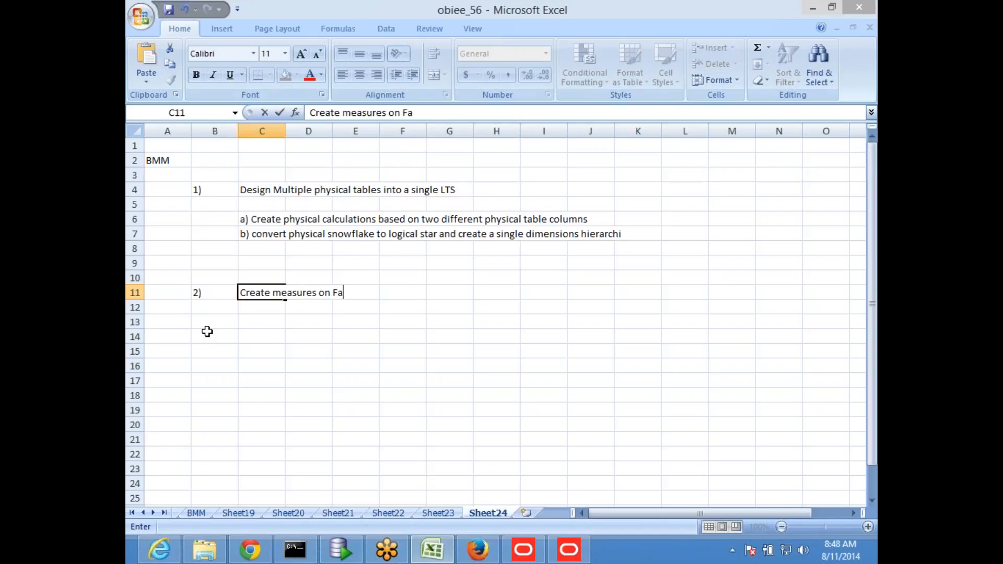
type("Dimme")
key("BackSpace")
key("BackSpace")
type("ension")
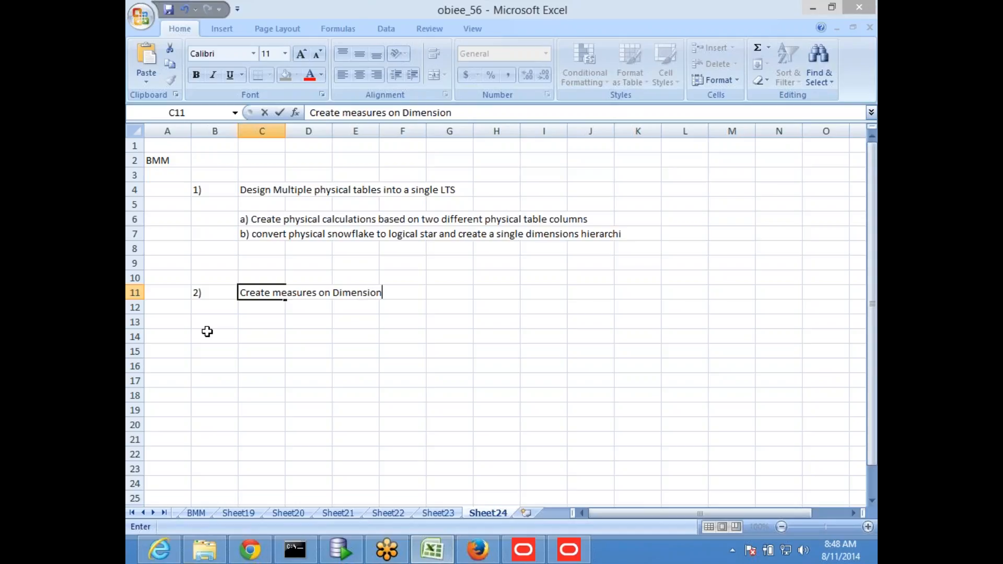
key("Return")
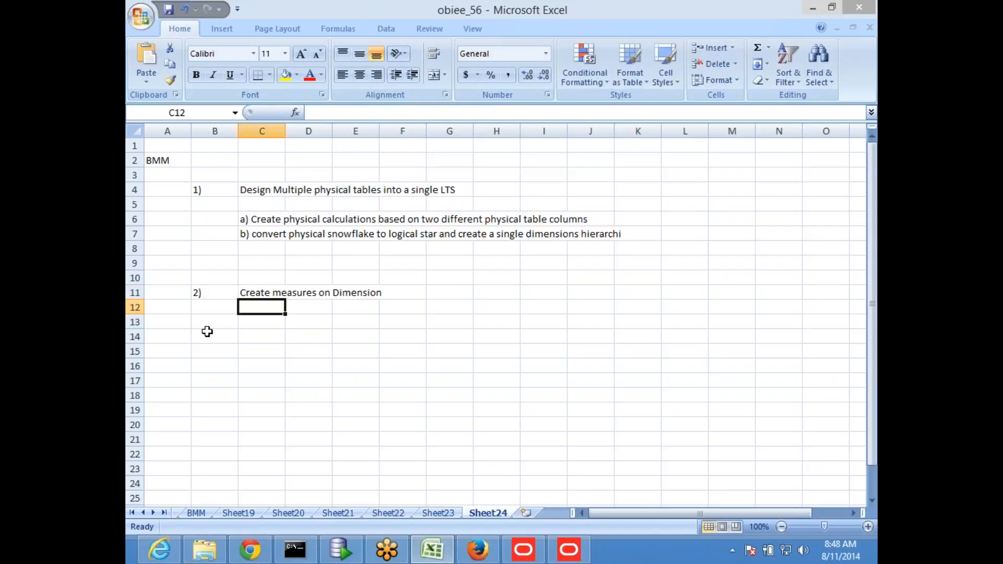
- Add '(or) designing Physical Dimension as Logical fact' in cell C12 below item 2
type("(o")
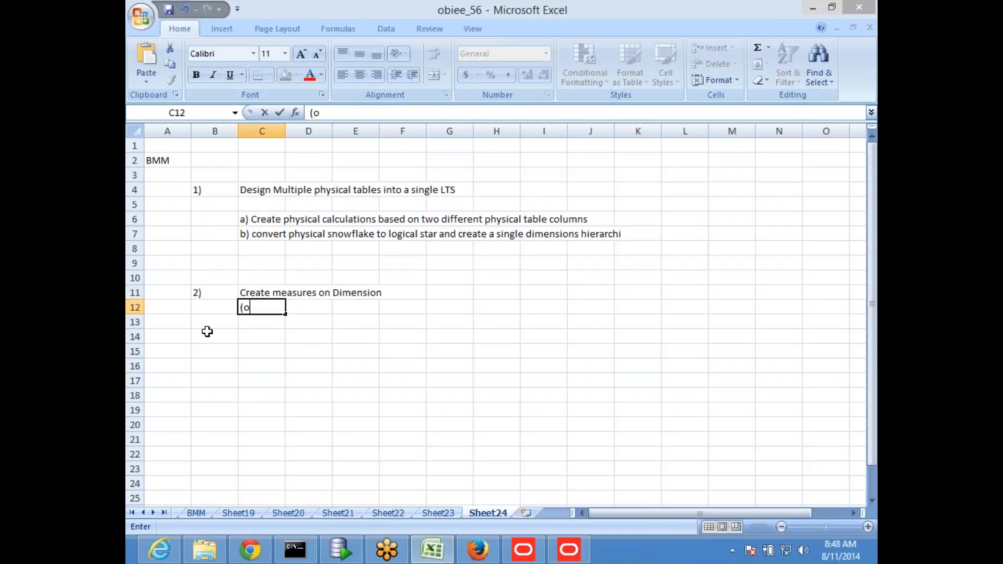
type("r) designing ")
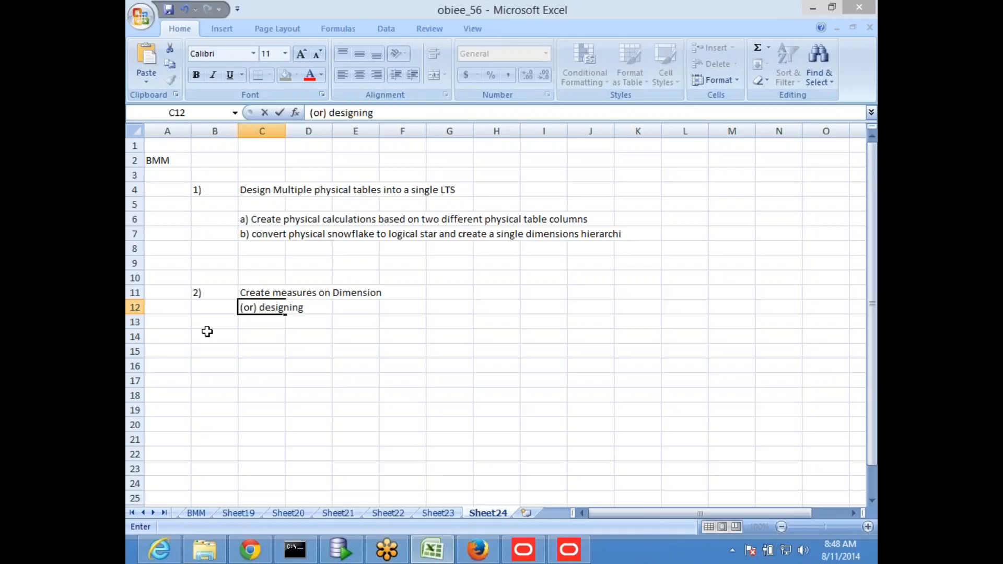
type("P")
key("BackSpace")
type("Physical Di")
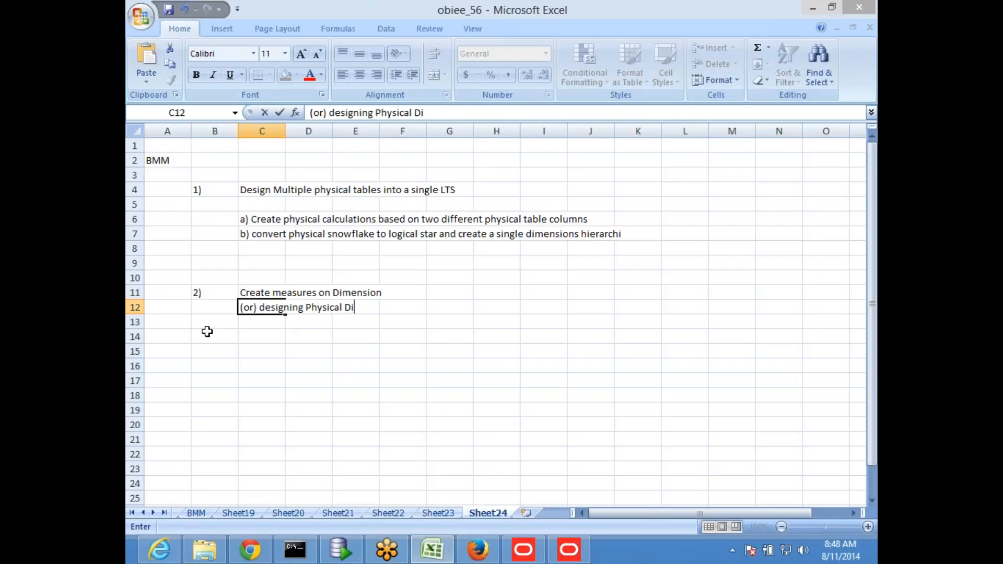
type("m")
type("sion")
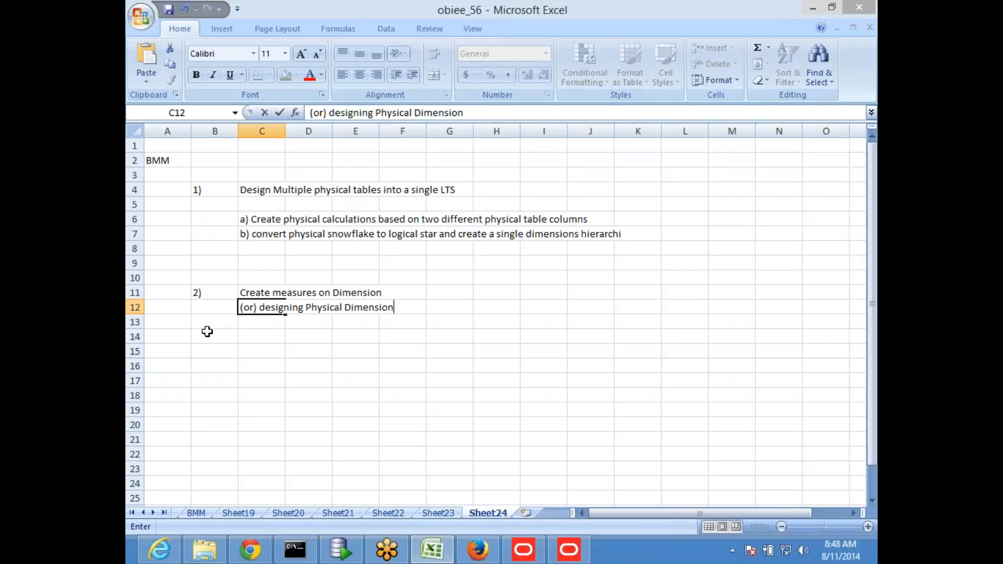
type(" as Logical fact")
key("Return")
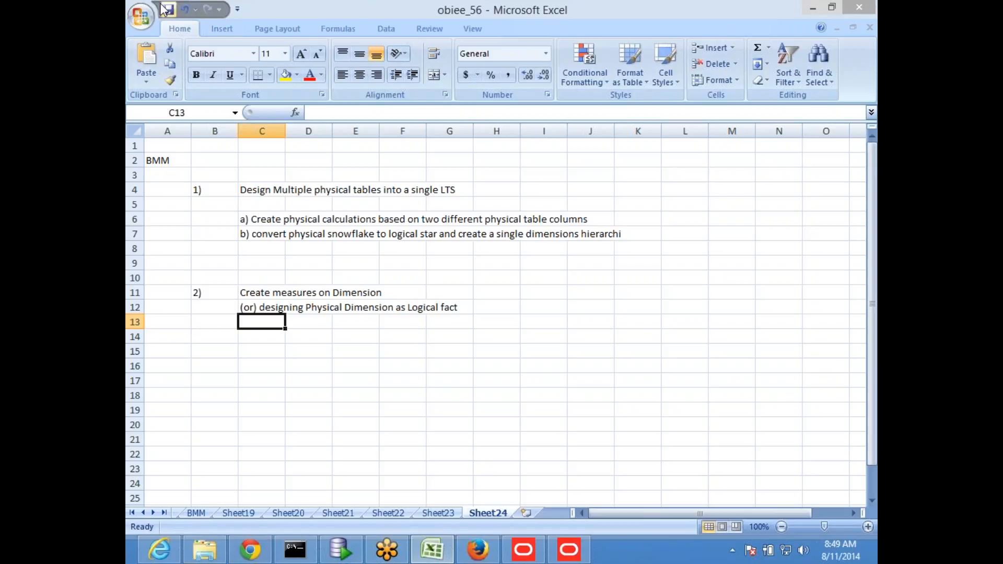
left_click(470, 409)
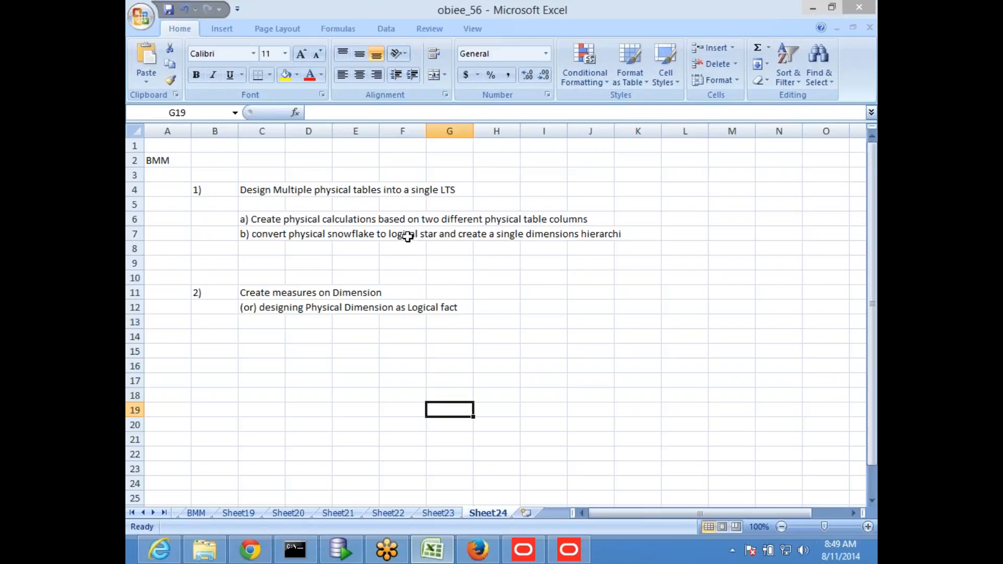
- Minimise Excel to reveal the Admin Tool's Revenue Analysis Dim Hier Geography hierarchy
left_click(571, 556)
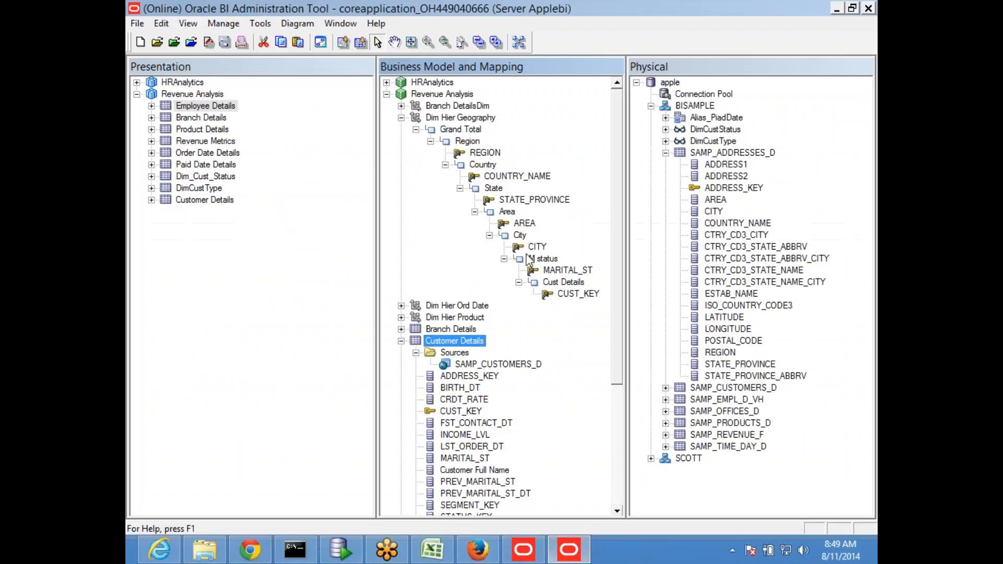
left_click(431, 550)
left_click(403, 384)
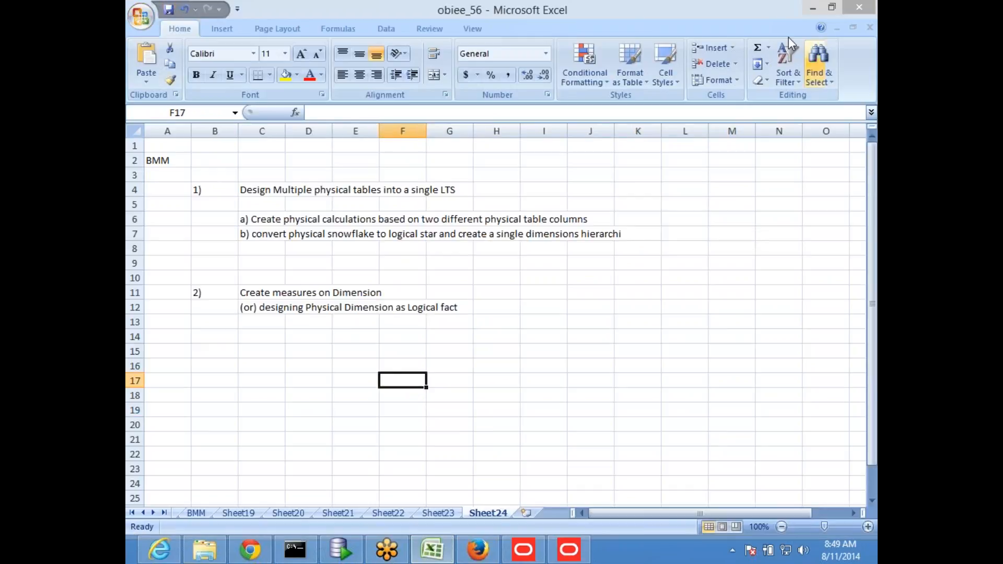
left_click(812, 6)
left_click(871, 39)
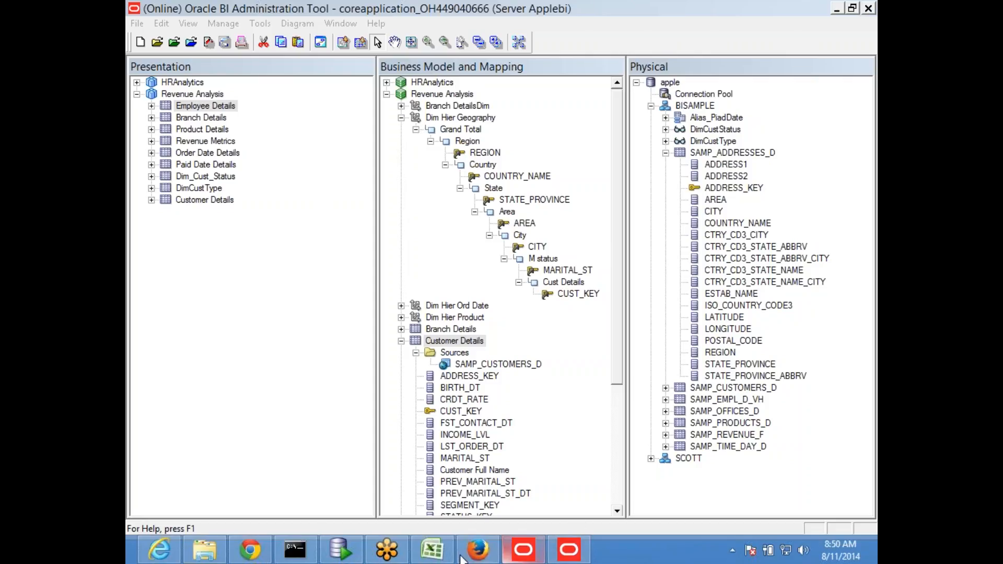
- Switch to the Answers results showing REGION, COUNTRY_NAME, STATE_PROVINCE, AREA and Sum Quantity
left_click(432, 550)
left_click(524, 246)
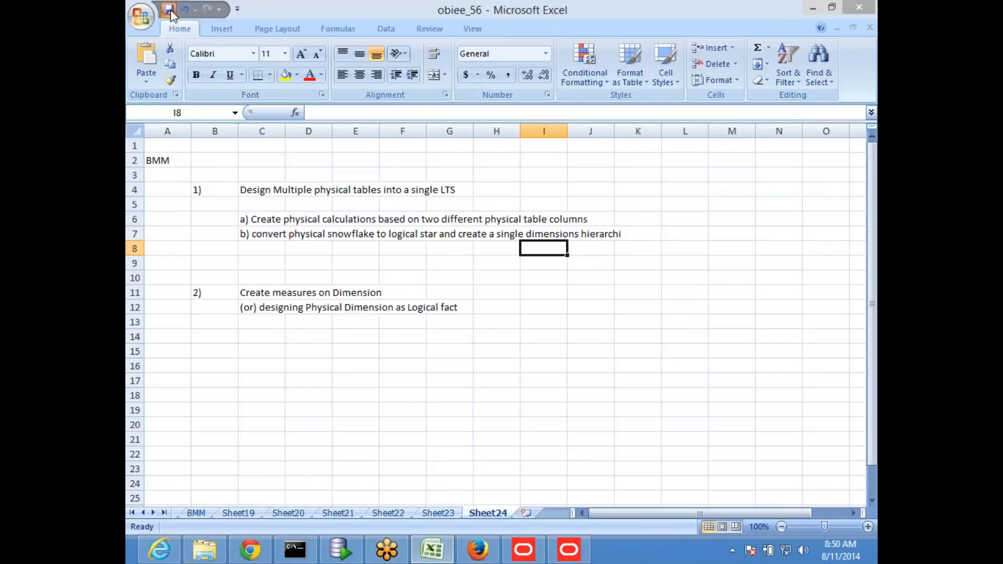
left_click(446, 383)
left_click(264, 320)
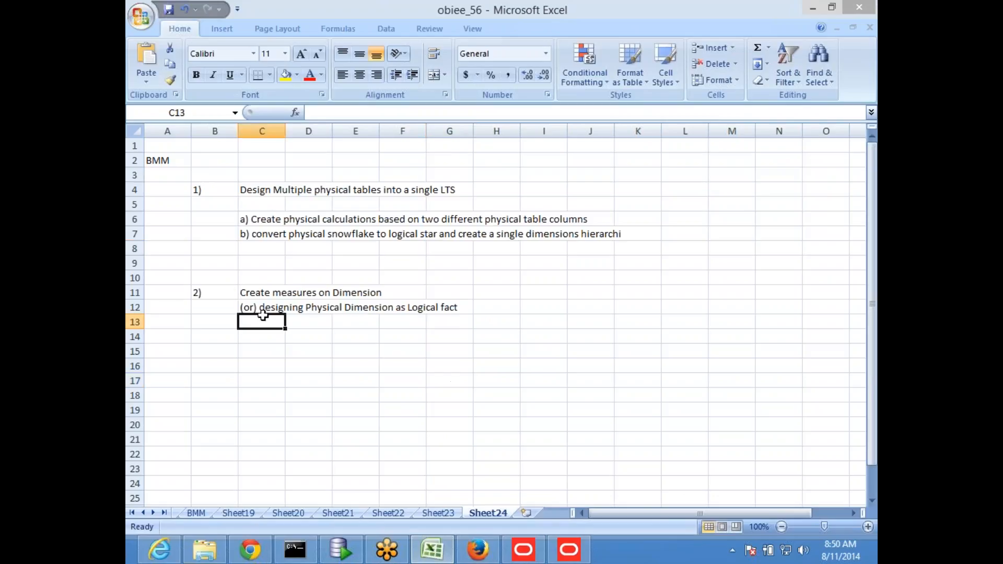
left_click(478, 550)
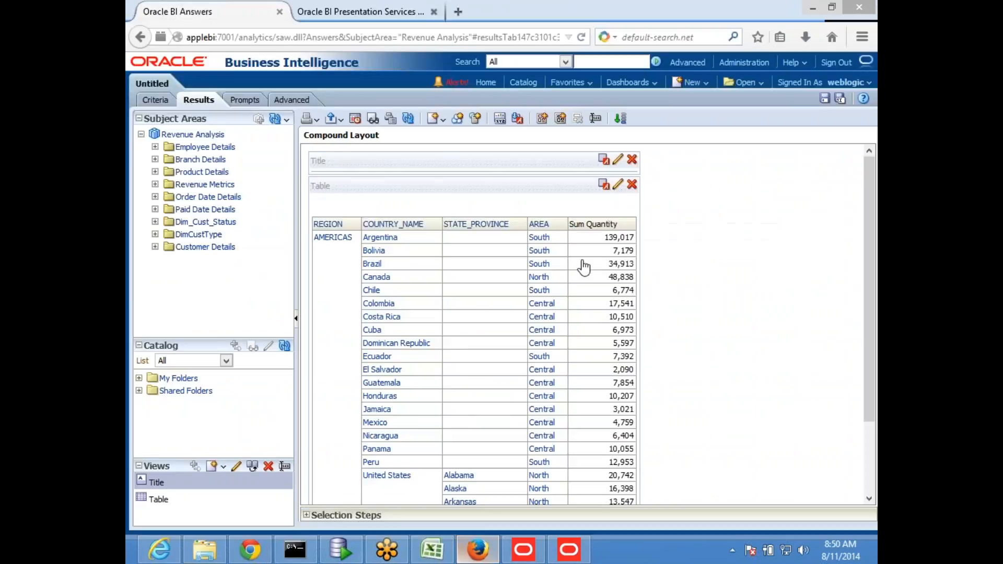
- Collapse SAMP_ADDRESSES_D and expand Revenue Analysis's Revenue Metrics table to list measures like Sum Quantity
left_click(568, 549)
left_click(386, 94)
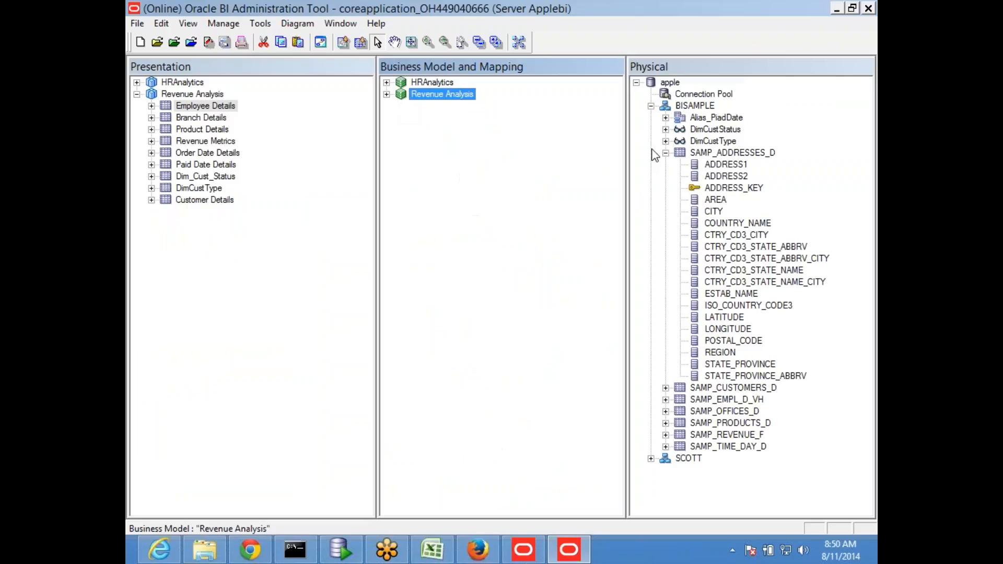
left_click(665, 153)
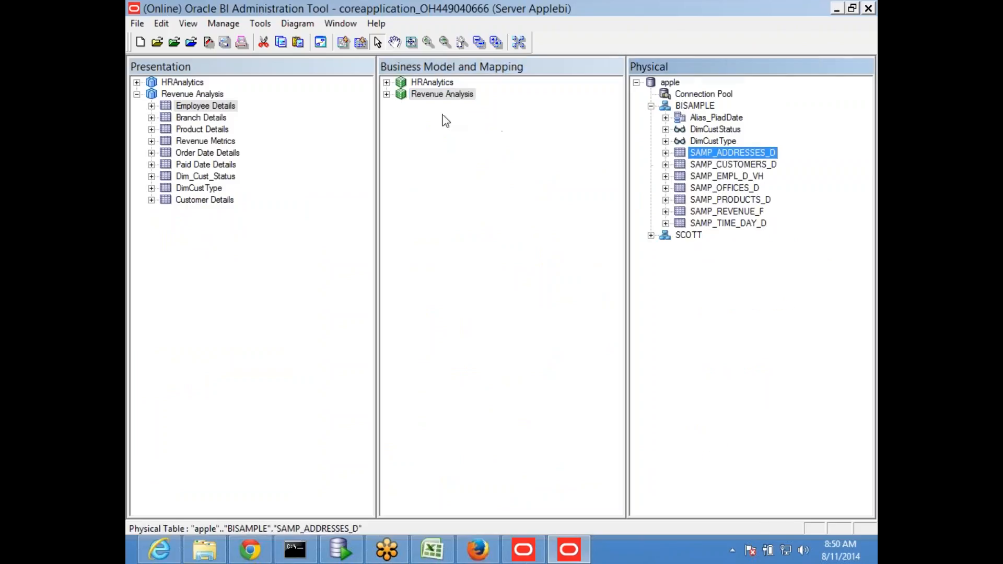
left_click(387, 94)
left_click(401, 106)
left_click(401, 164)
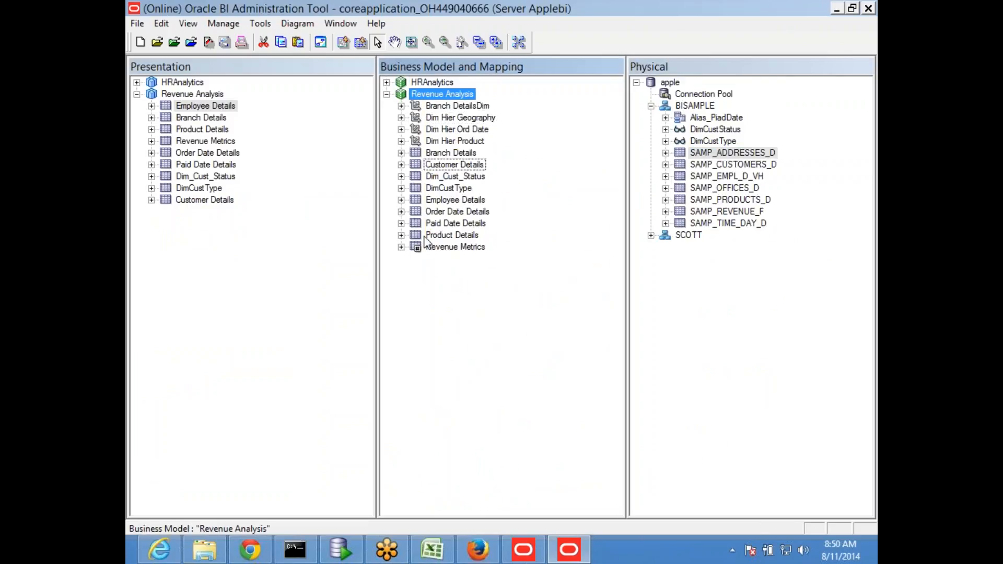
left_click(401, 248)
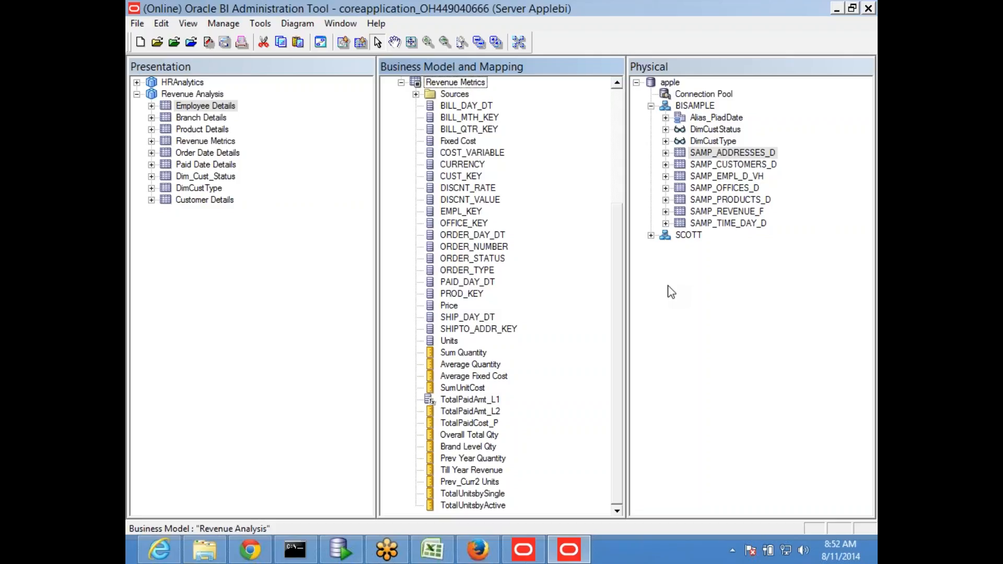
scroll(547, 217, "up", 2)
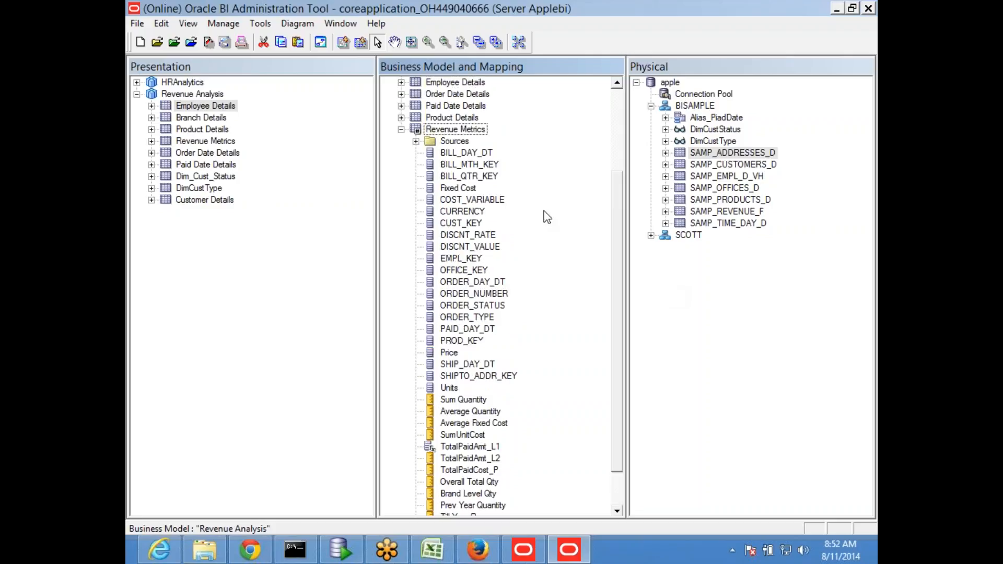
left_click(458, 129)
scroll(511, 199, "down", 2)
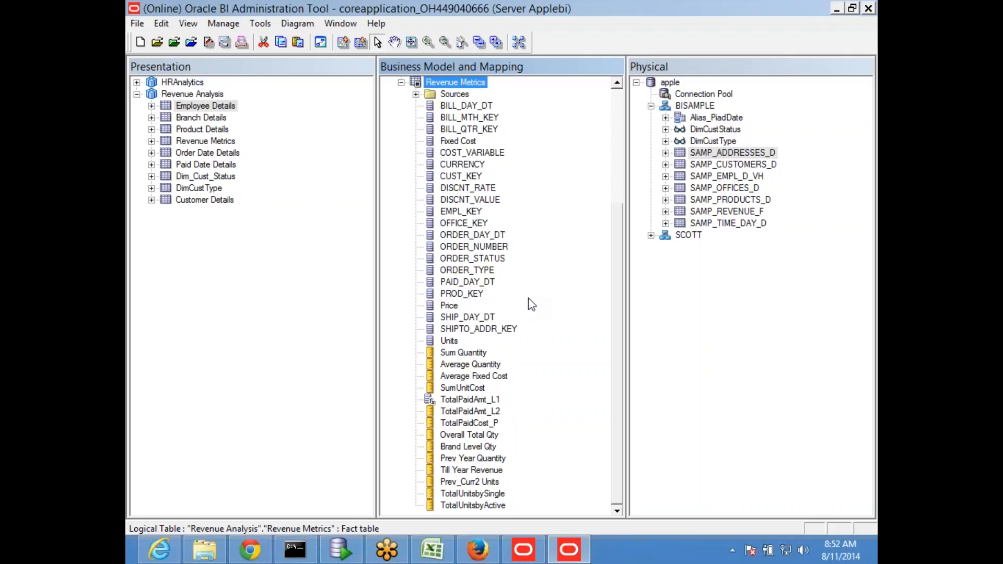
scroll(577, 241, "up", 3)
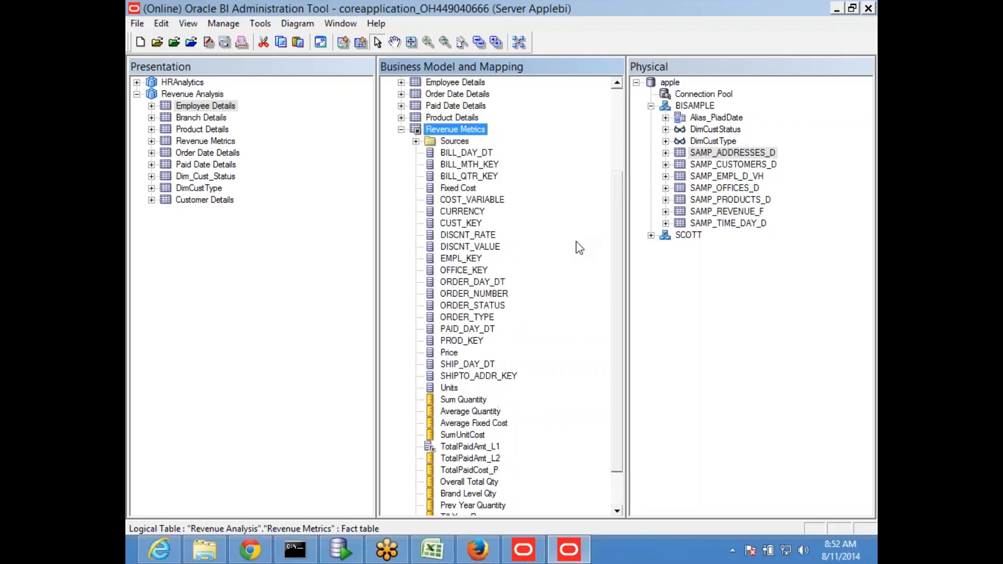
- Drag the physical SAMP_CUSTOMERS_D table onto the Revenue Analysis business model, raising Check Out Objects
left_click(402, 188)
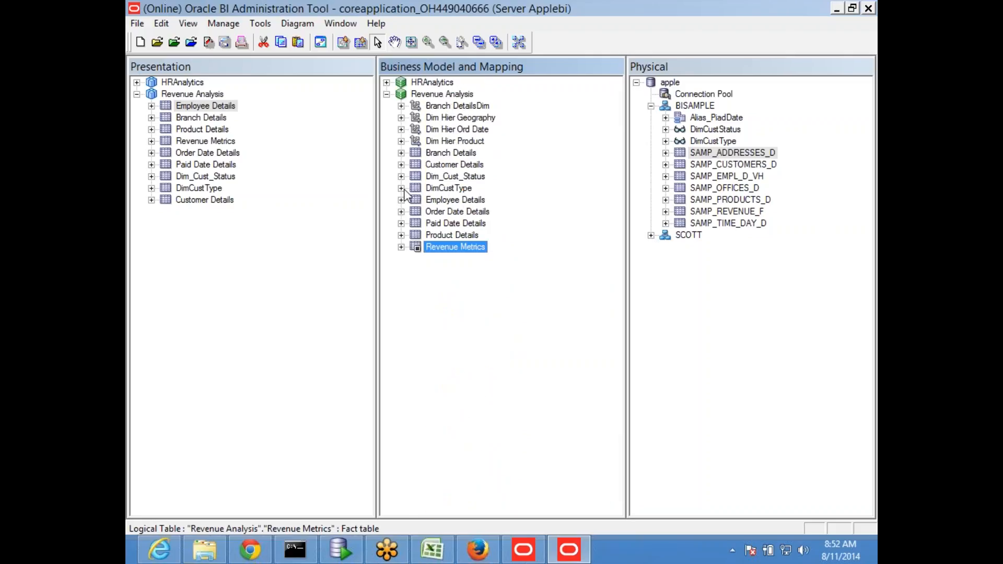
left_click(741, 169)
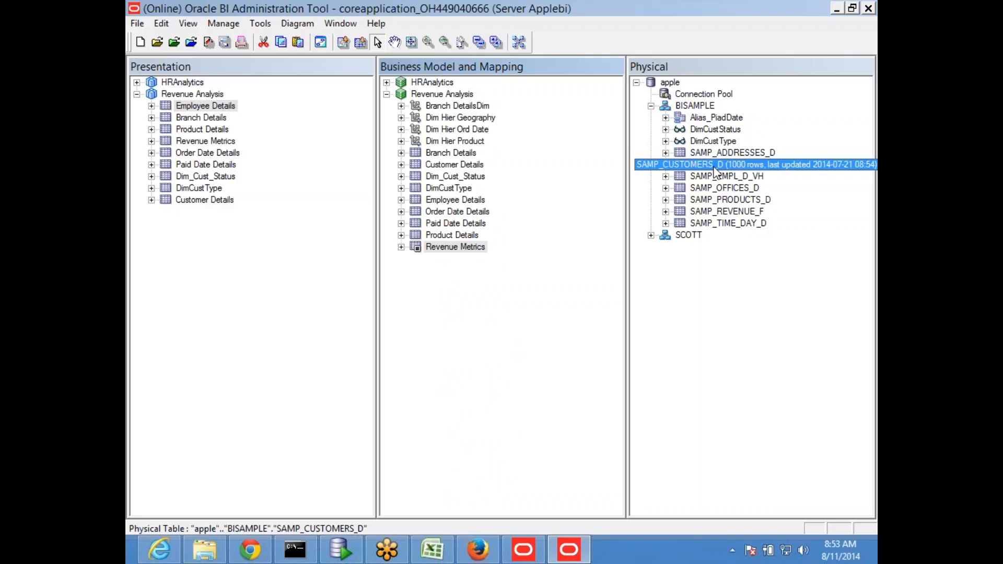
left_click(459, 166)
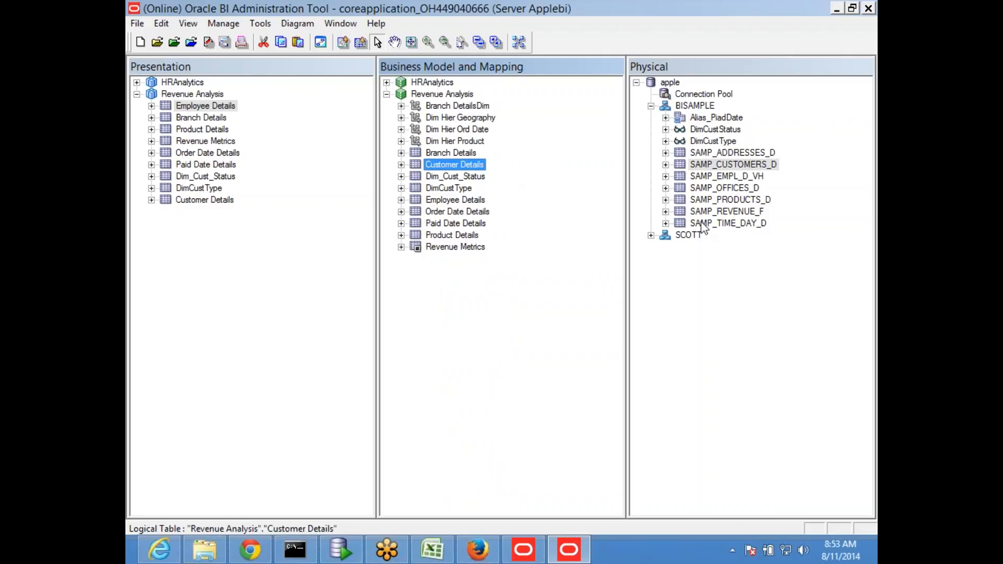
left_click(401, 165)
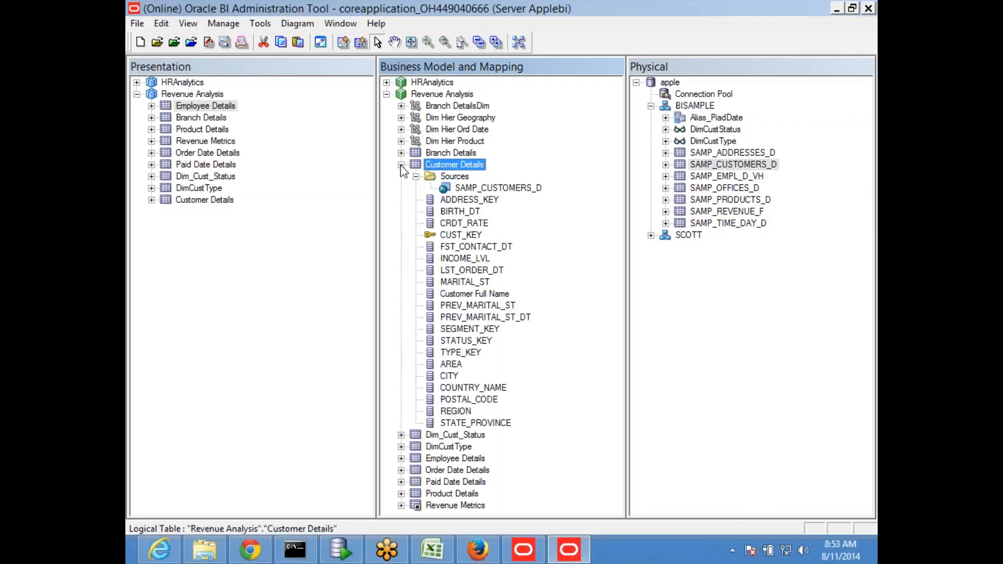
left_click(401, 165)
left_click(733, 359)
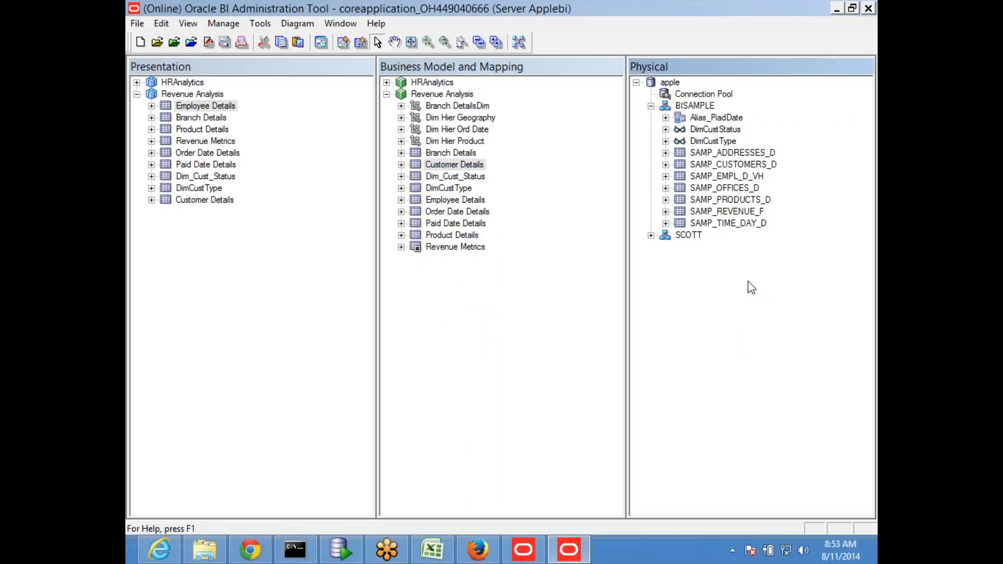
left_click(739, 153)
left_click(738, 165)
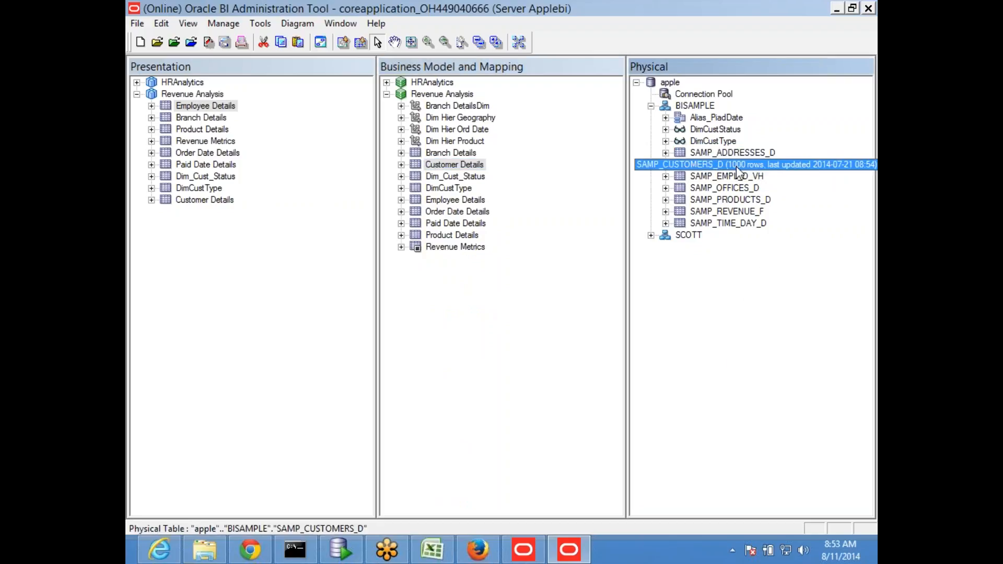
left_click_drag(738, 168, 460, 94)
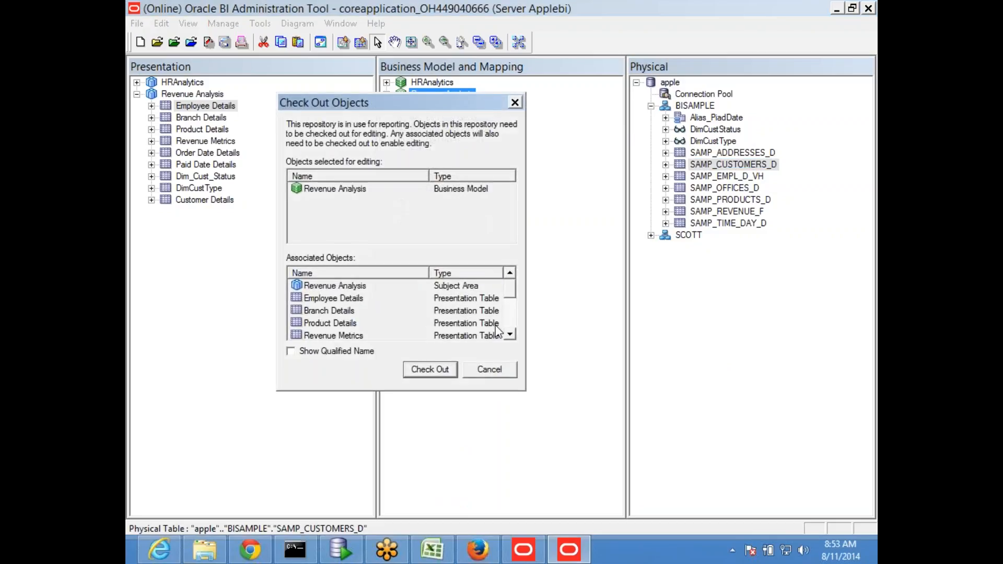
- Check out Revenue Analysis with its associated objects and save the repository, dismissing the warning
left_click(432, 369)
left_click(429, 369)
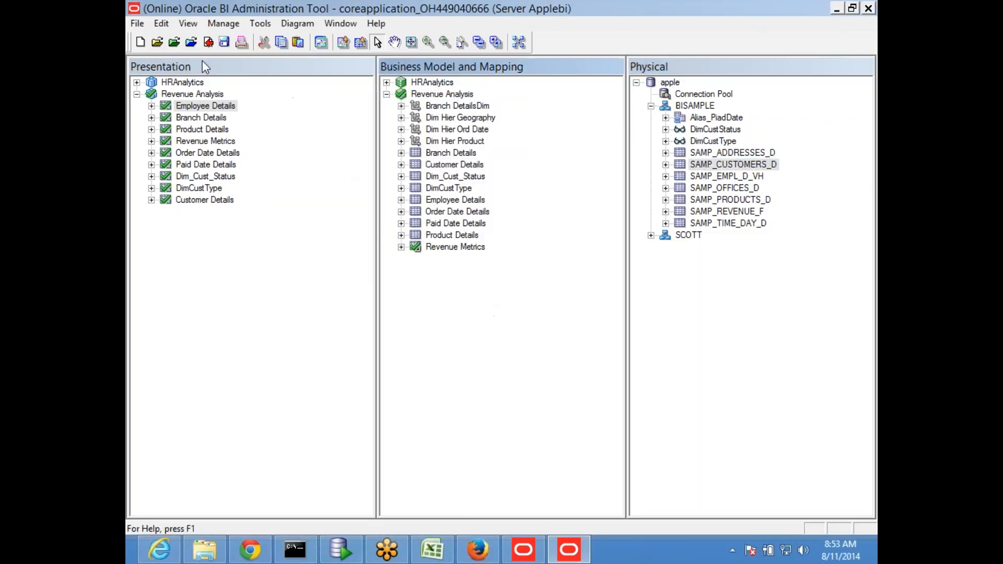
left_click(226, 44)
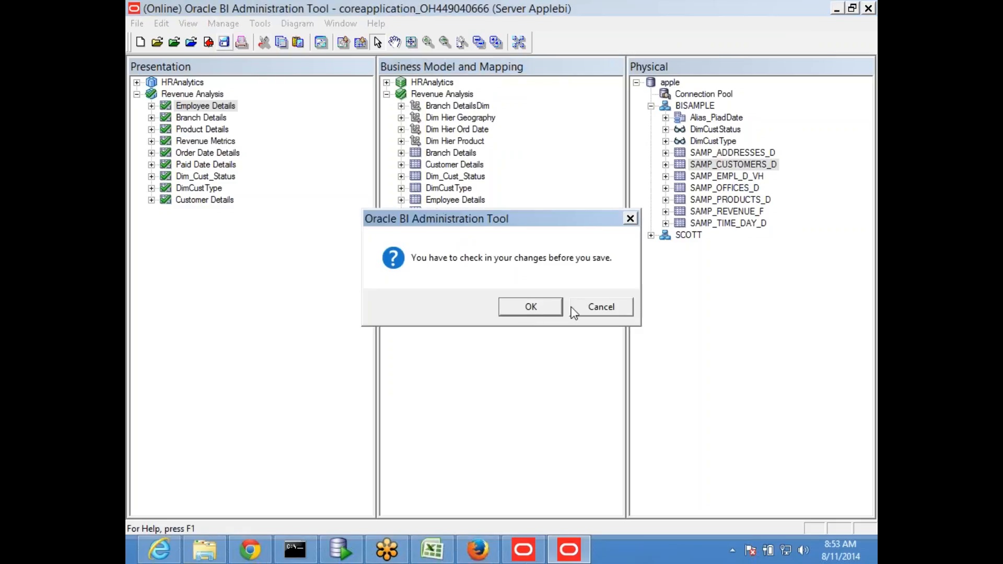
left_click(601, 307)
- View the whole Revenue Analysis business model diagram, pan it, then close it
left_click(439, 95)
right_click(439, 97)
mouse_move(522, 324)
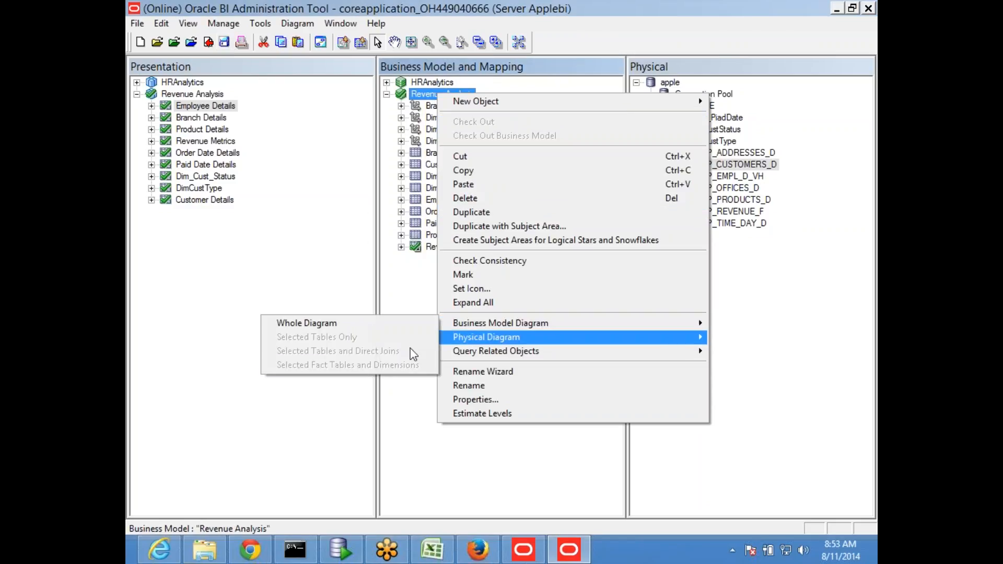
left_click(314, 323)
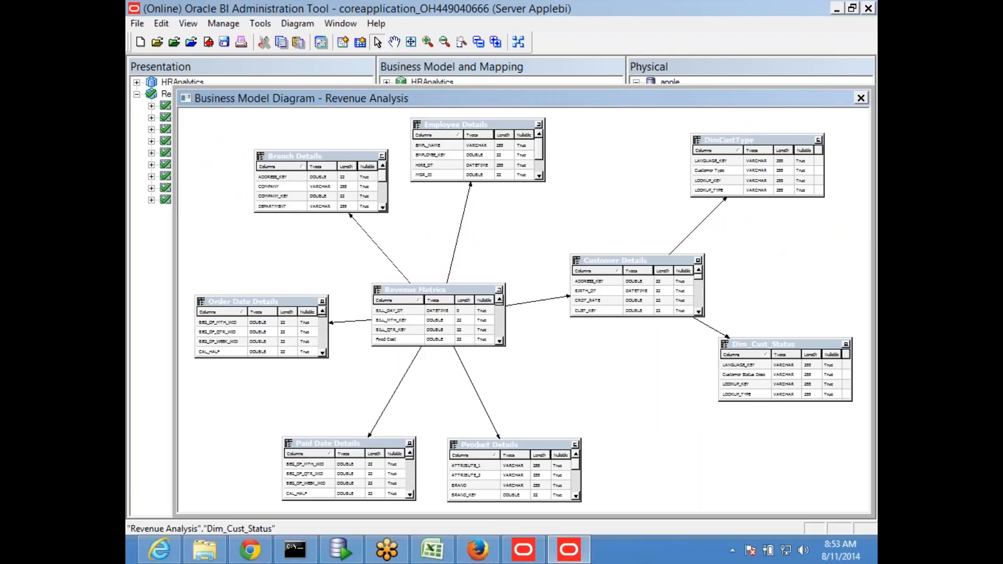
scroll(662, 385, "down", 3)
scroll(644, 374, "up", 2)
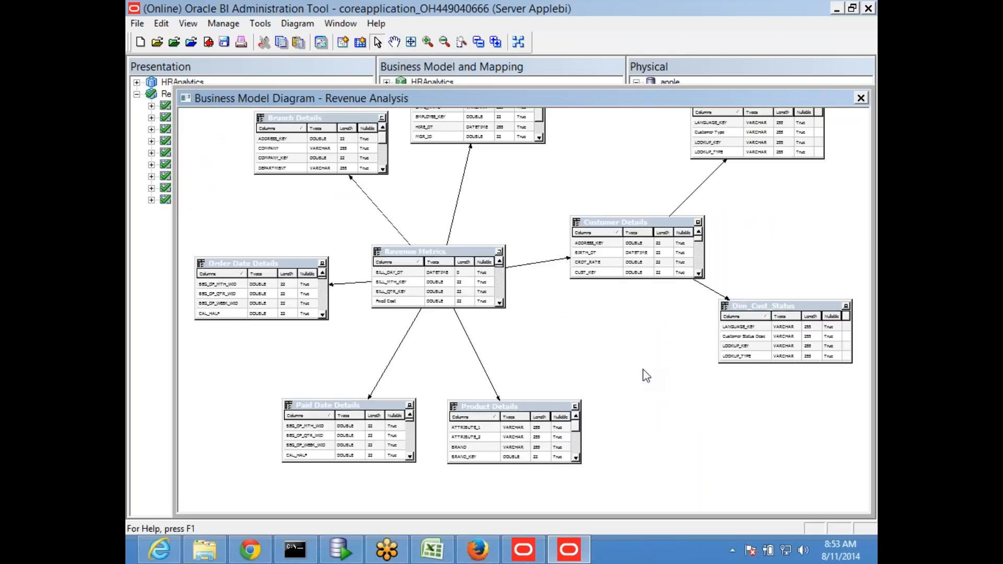
left_click(396, 43)
left_click_drag(713, 162, 655, 211)
left_click_drag(690, 100, 477, 152)
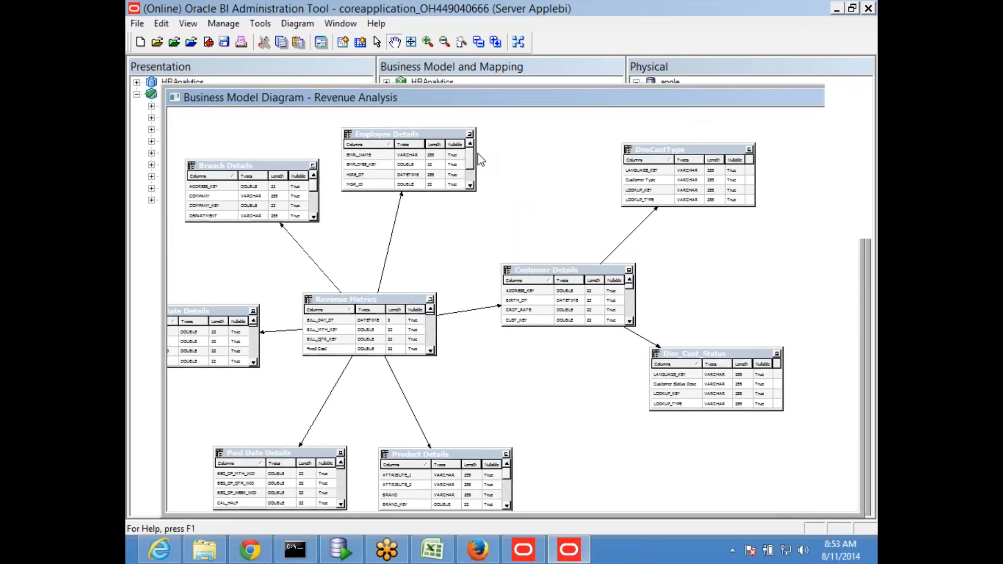
left_click(649, 152)
left_click(734, 319)
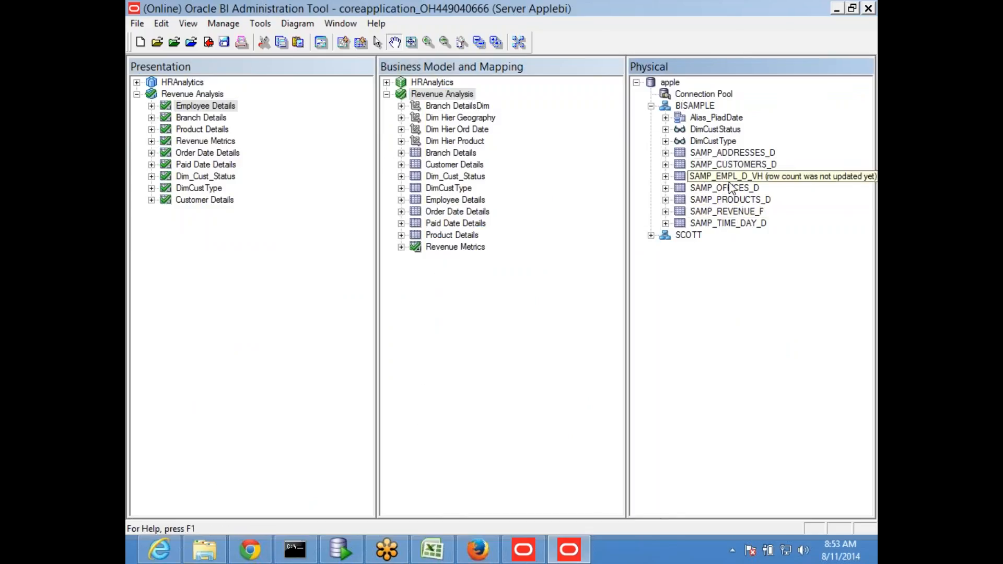
- Drag the physical SAMP_CUSTOMERS_D table into Revenue Analysis to create a logical table
left_click(727, 152)
left_click(728, 164)
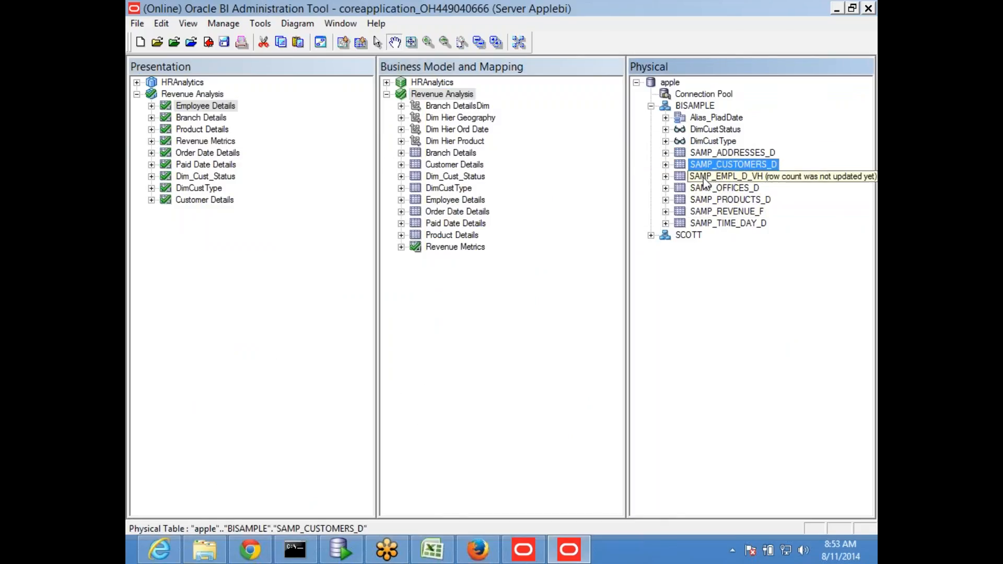
left_click_drag(708, 165, 462, 100)
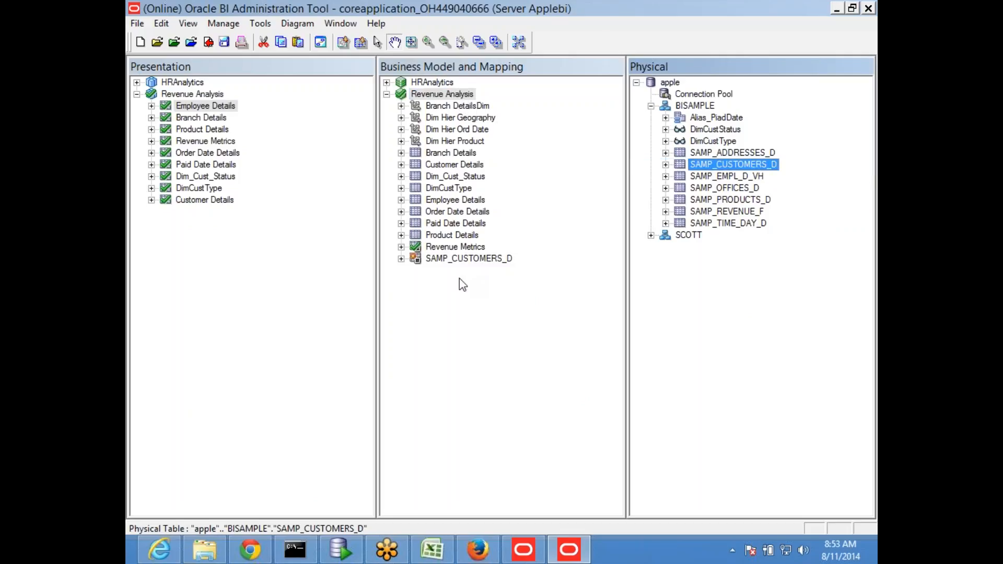
left_click(460, 261)
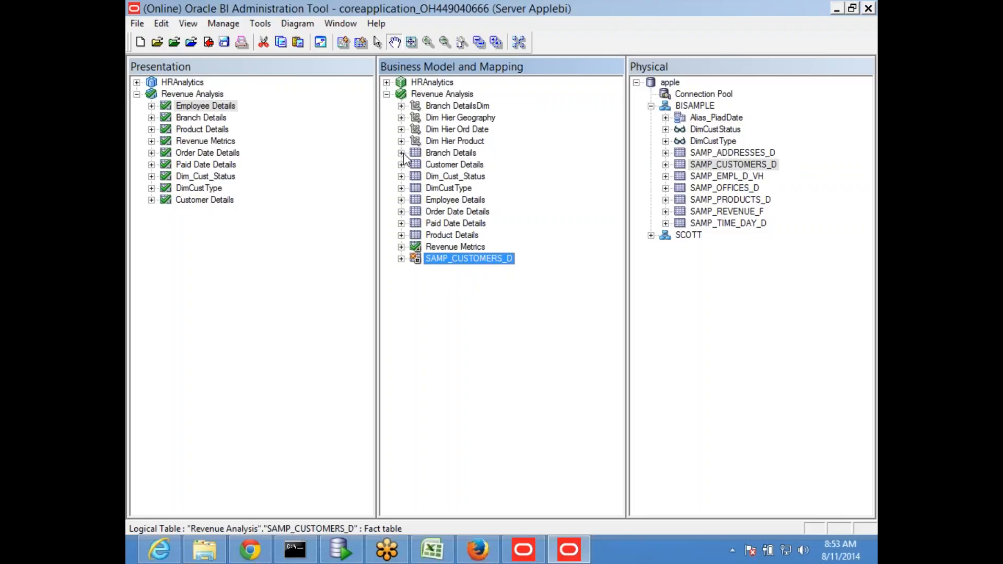
left_click(440, 95)
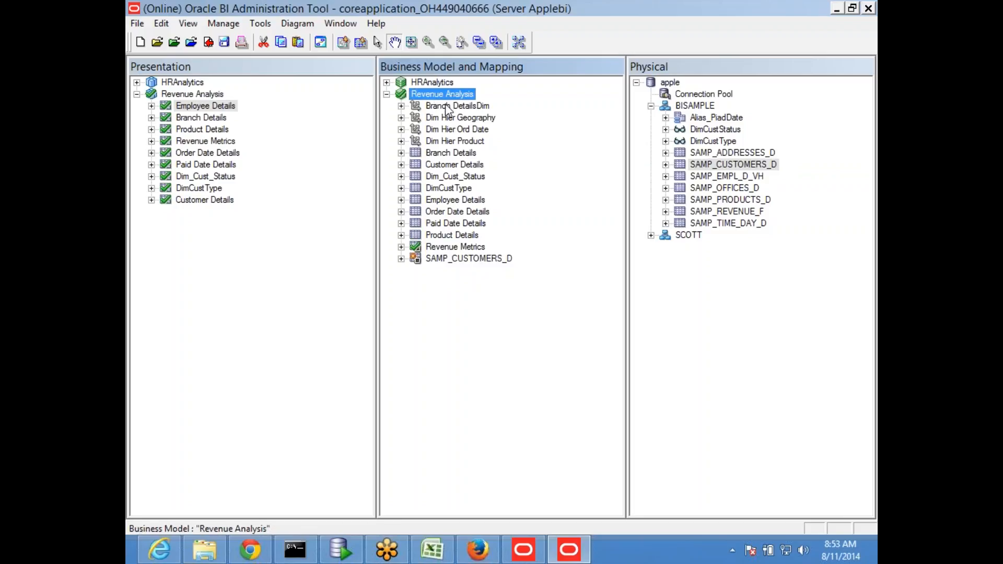
- Open the Customer Details SAMP_CUSTOMERS_D logical table source and check it out for editing
left_click(401, 164)
double_click(469, 187)
left_click(429, 368)
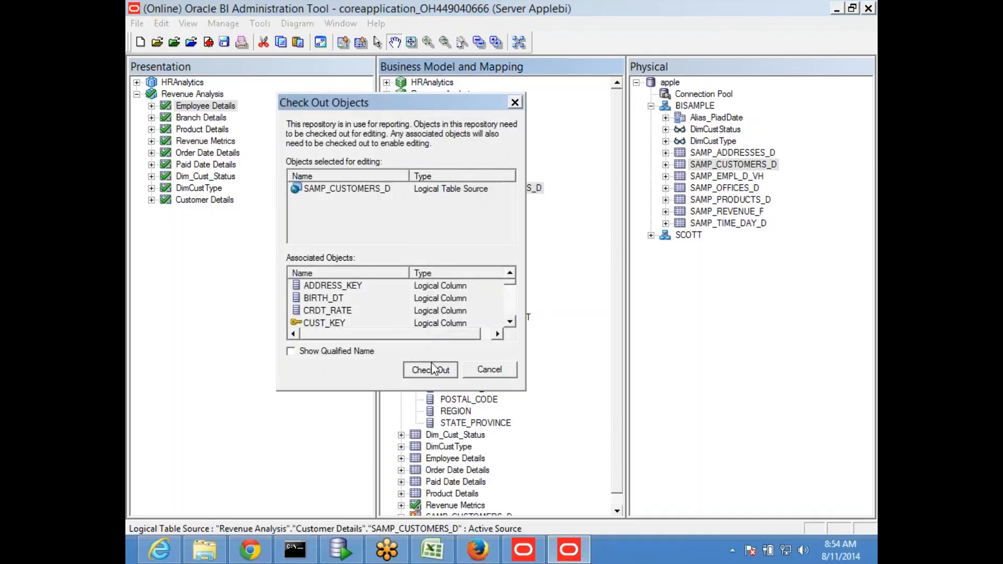
left_click(757, 18)
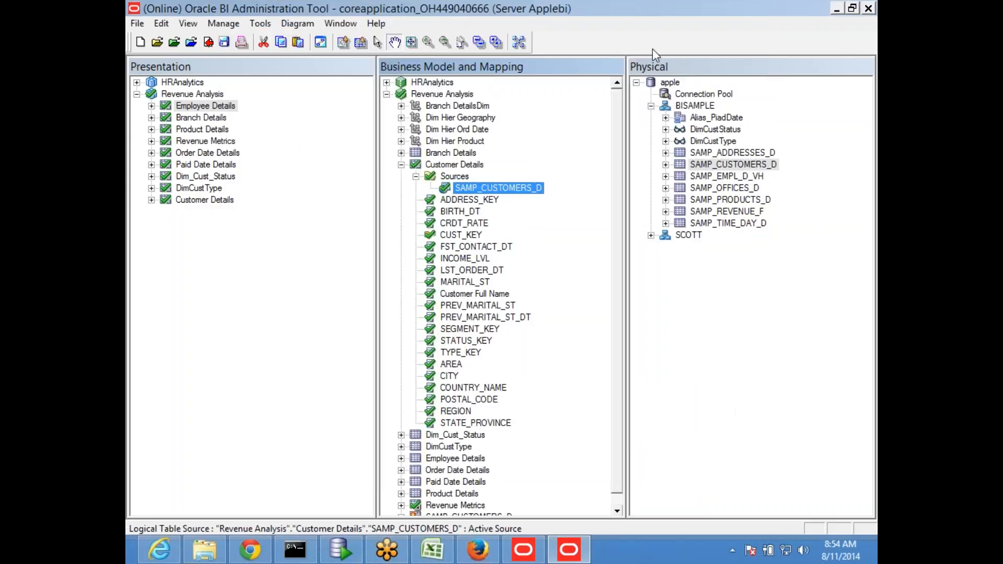
left_click(401, 165)
left_click(699, 164)
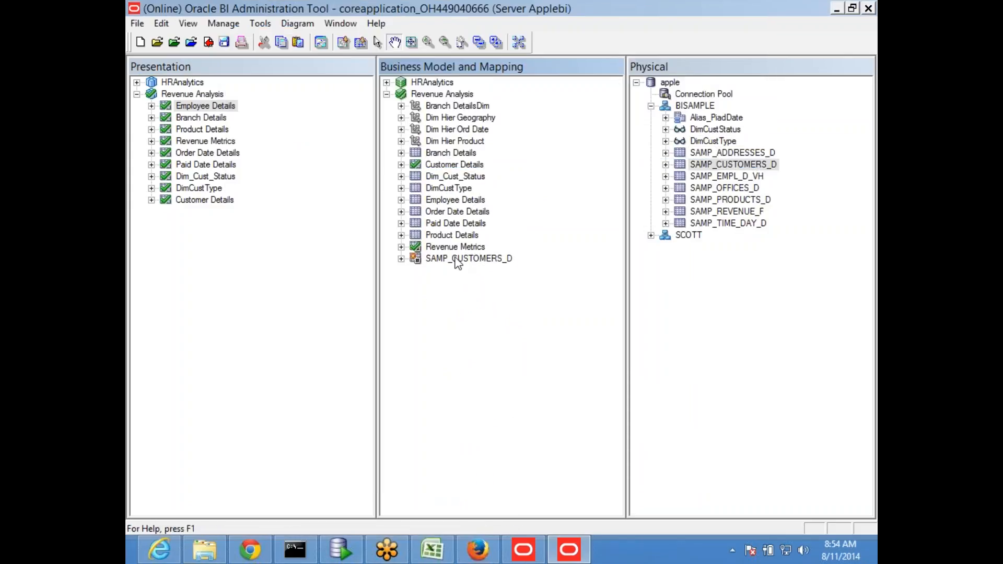
left_click(459, 258)
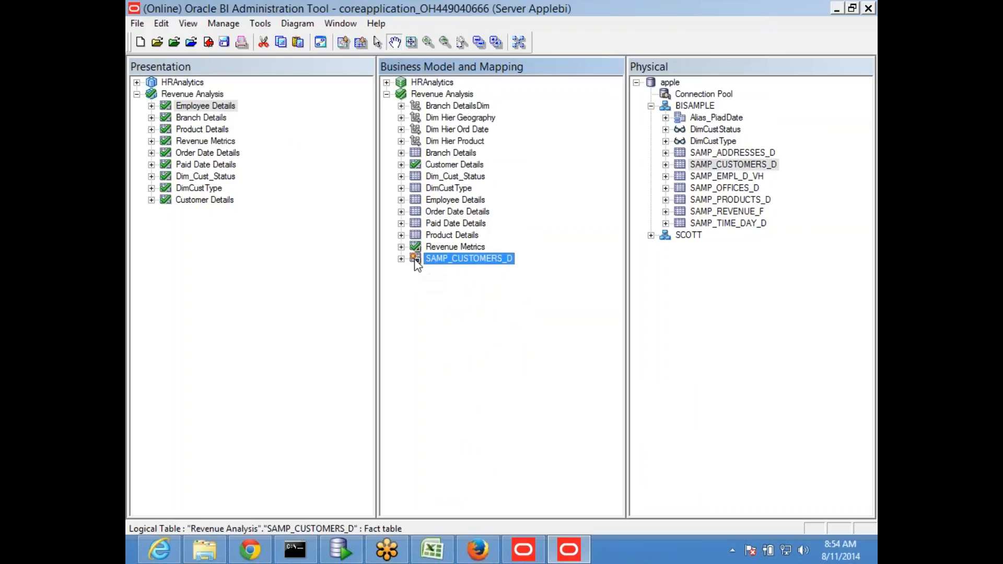
- Open the whole business model diagram for Revenue Analysis
right_click(449, 96)
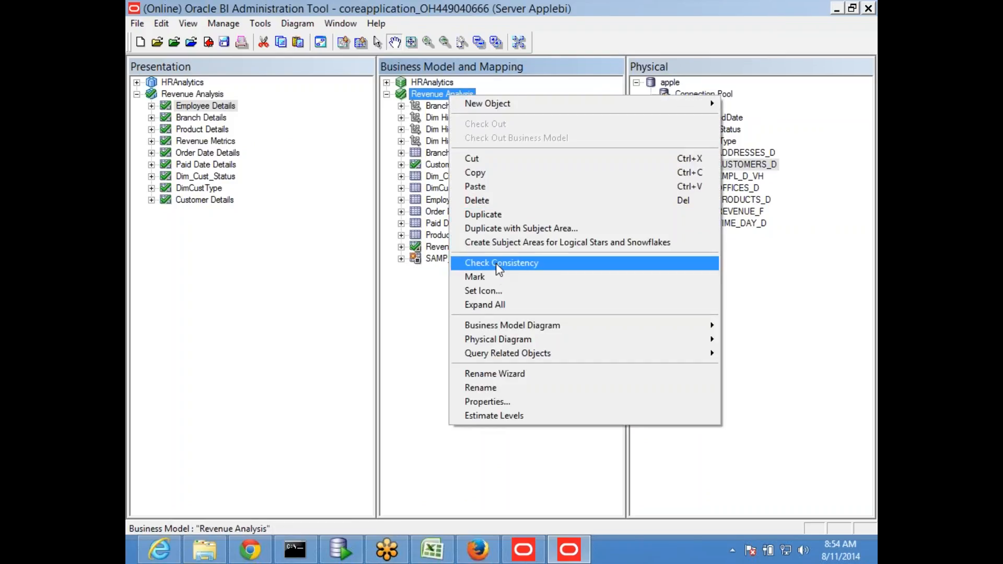
mouse_move(495, 325)
left_click(399, 329)
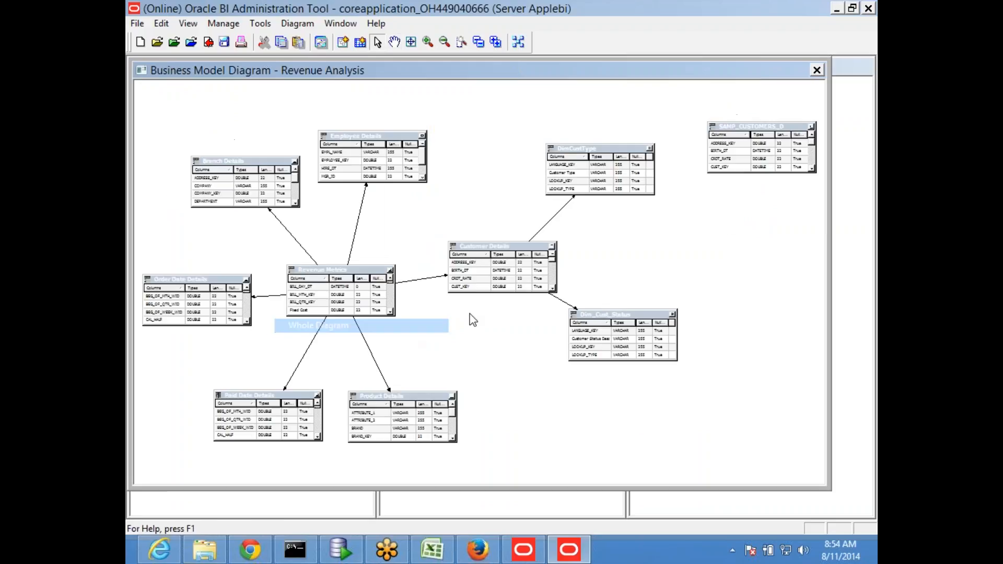
- Zoom in and rearrange the tables so SAMP_CUSTOMERS_D sits beneath Revenue Metrics
left_click_drag(734, 131, 564, 402)
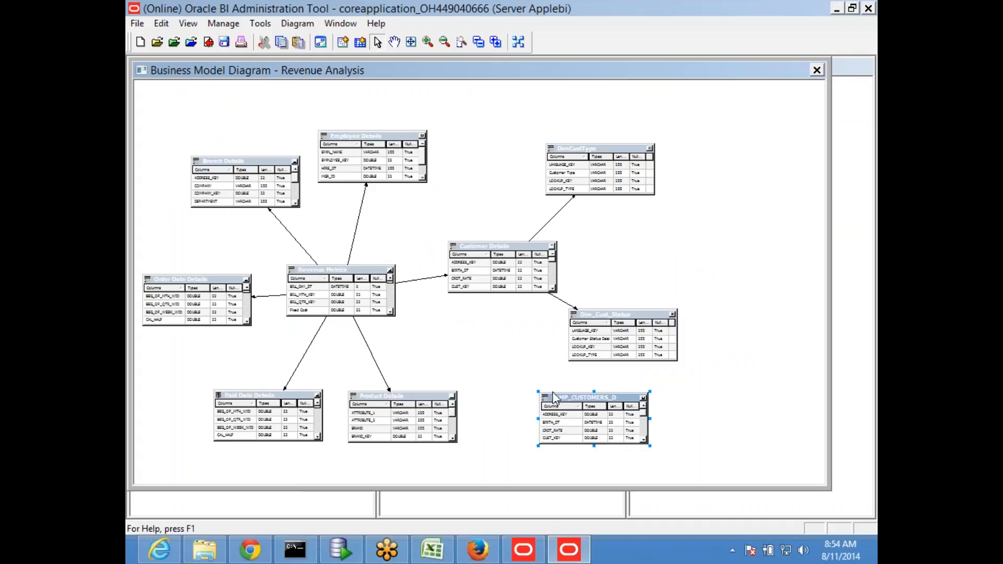
left_click_drag(559, 402, 438, 334)
left_click(428, 42)
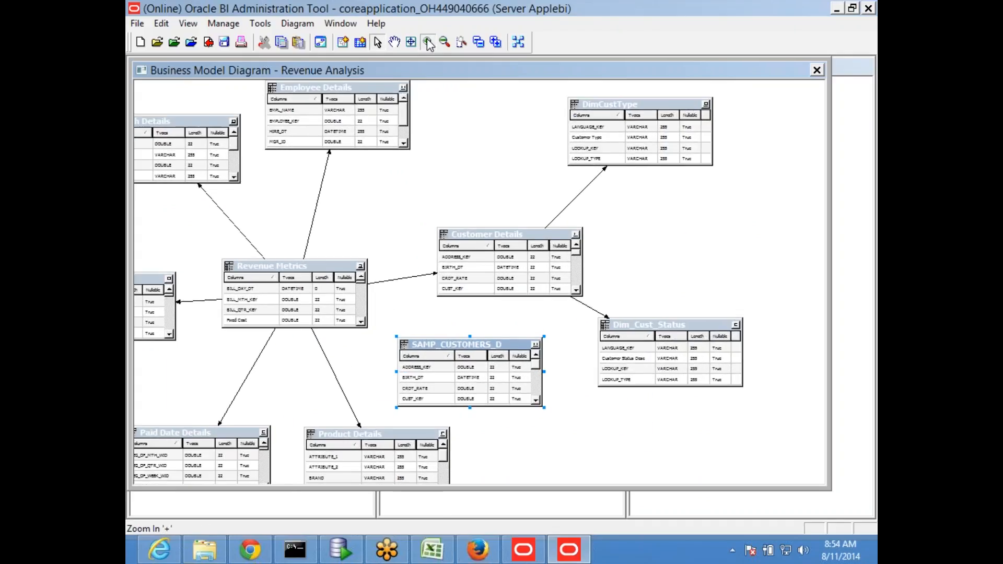
left_click_drag(468, 218, 586, 202)
left_click_drag(666, 345, 815, 338)
left_click_drag(441, 372, 575, 366)
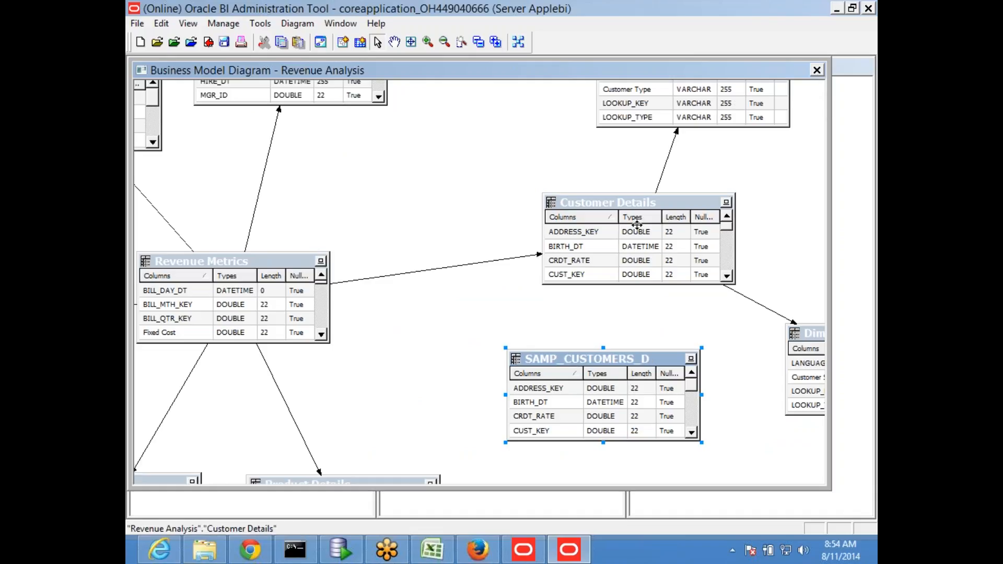
left_click_drag(584, 362, 232, 370)
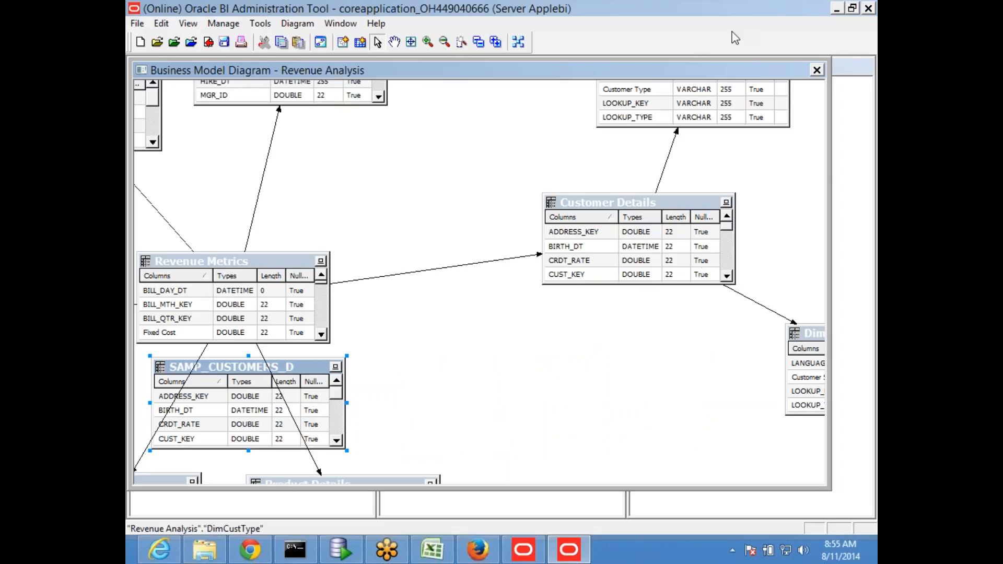
mouse_move(214, 371)
left_mouse_down()
mouse_move(251, 397)
mouse_move(223, 375)
left_mouse_up()
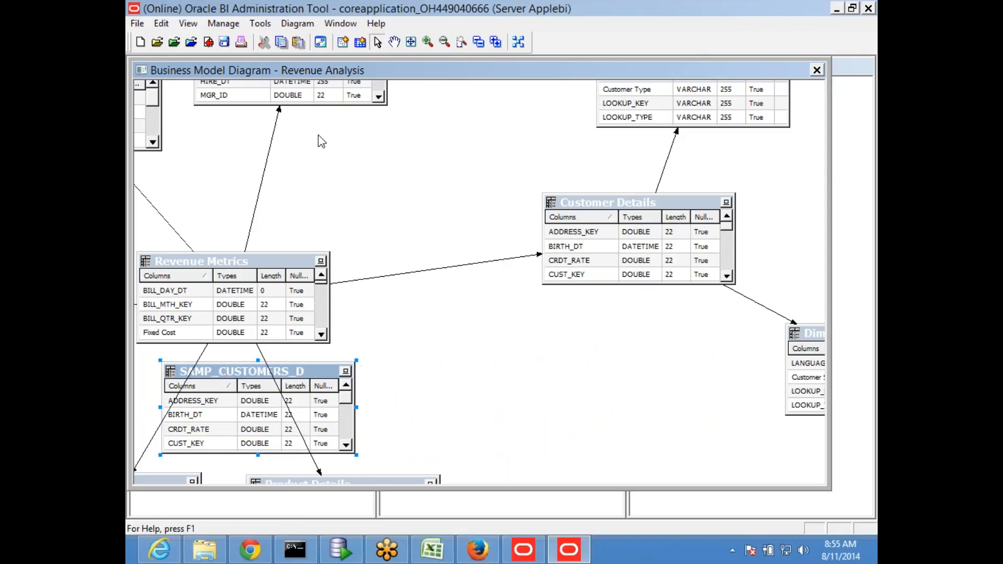
- Create a logical join from SAMP_CUSTOMERS_D to Customer Details and confirm it
left_click(344, 45)
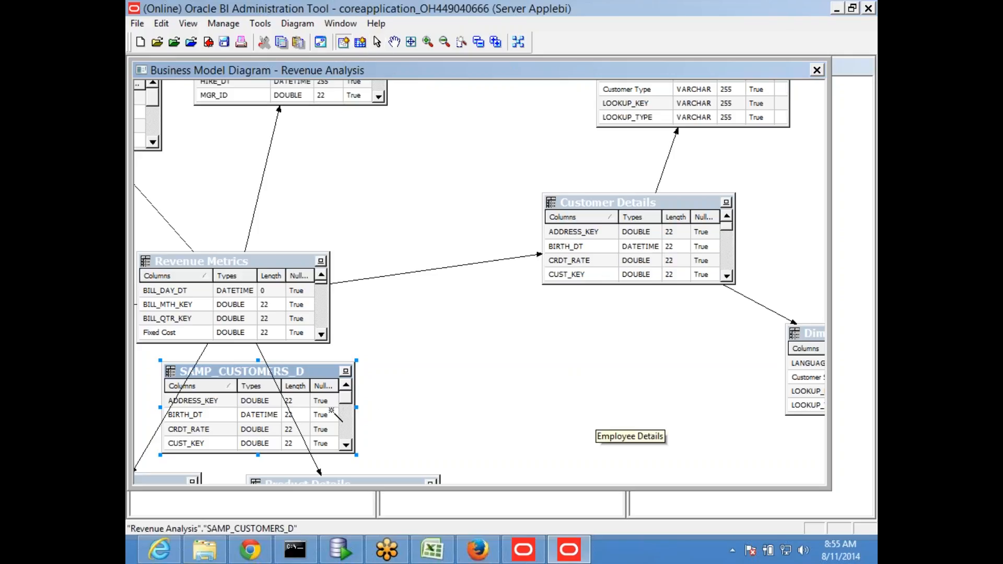
left_click(277, 423)
left_click(576, 262)
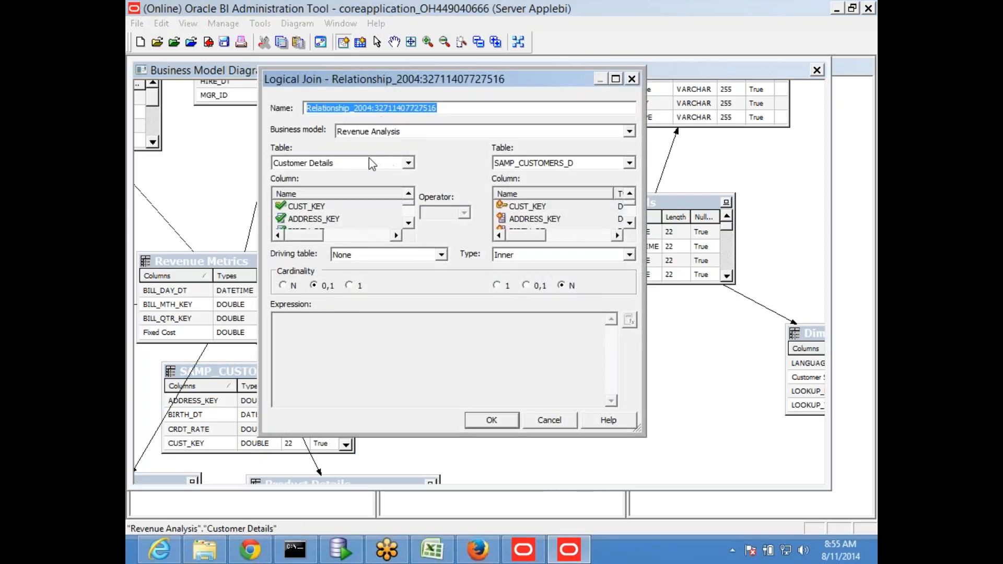
left_click_drag(371, 83, 574, 160)
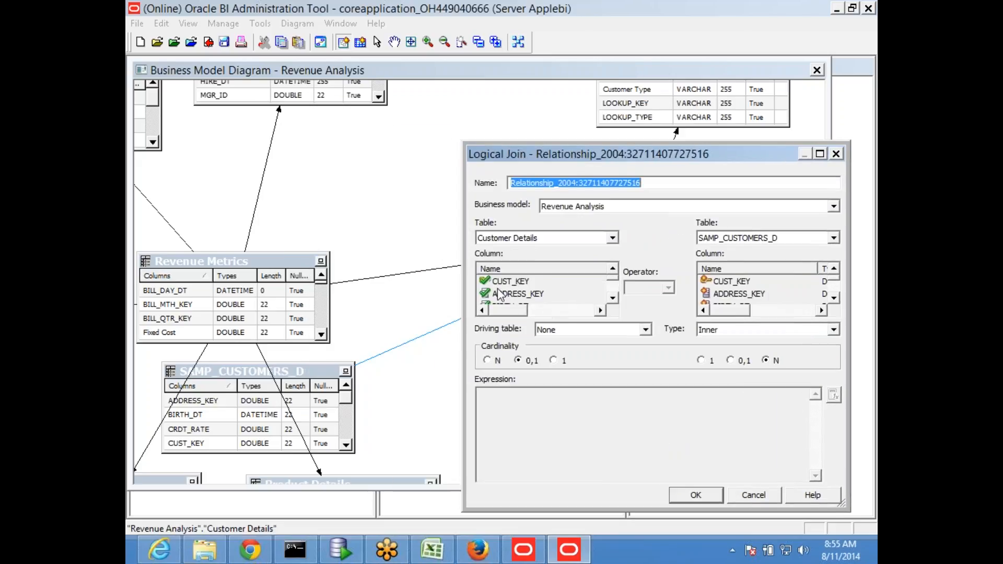
left_click_drag(572, 158, 560, 197)
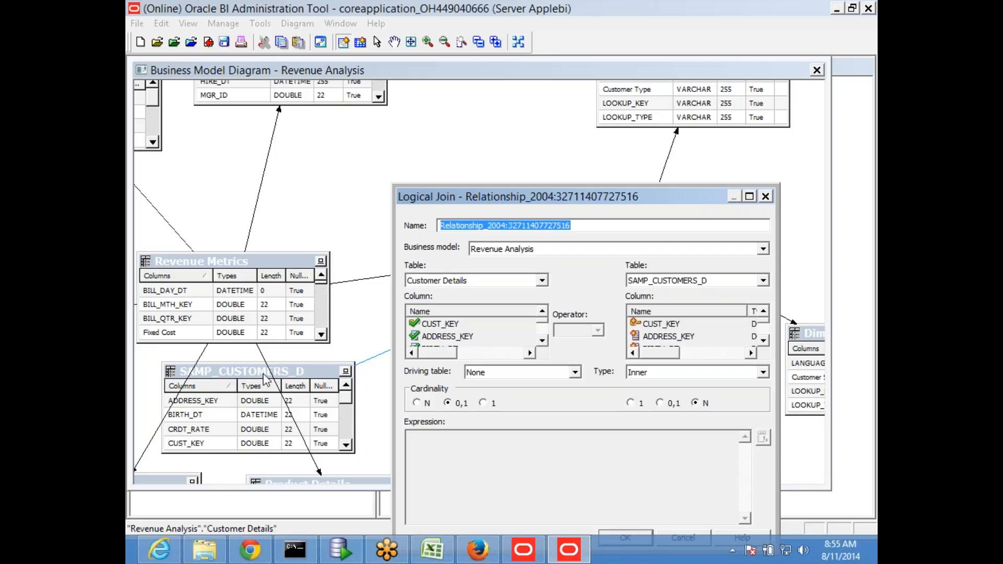
left_click_drag(585, 197, 475, 151)
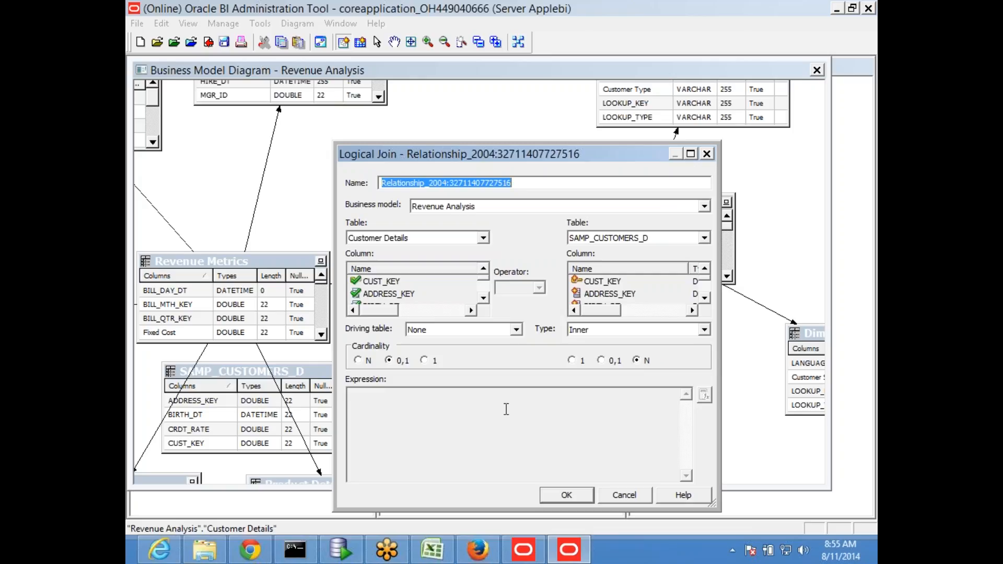
left_click(568, 495)
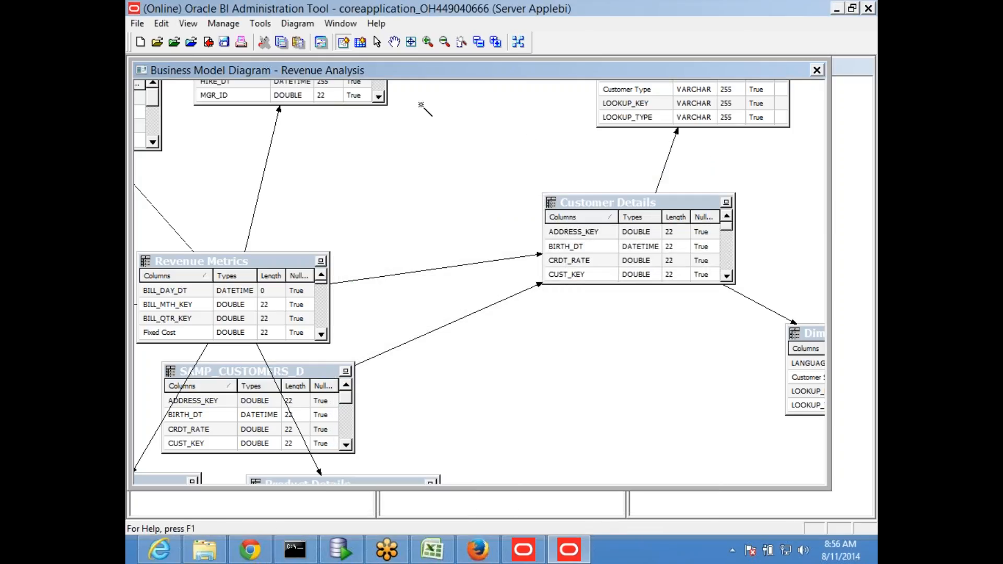
- Return to the selection tool and close the business model diagram
left_click(377, 44)
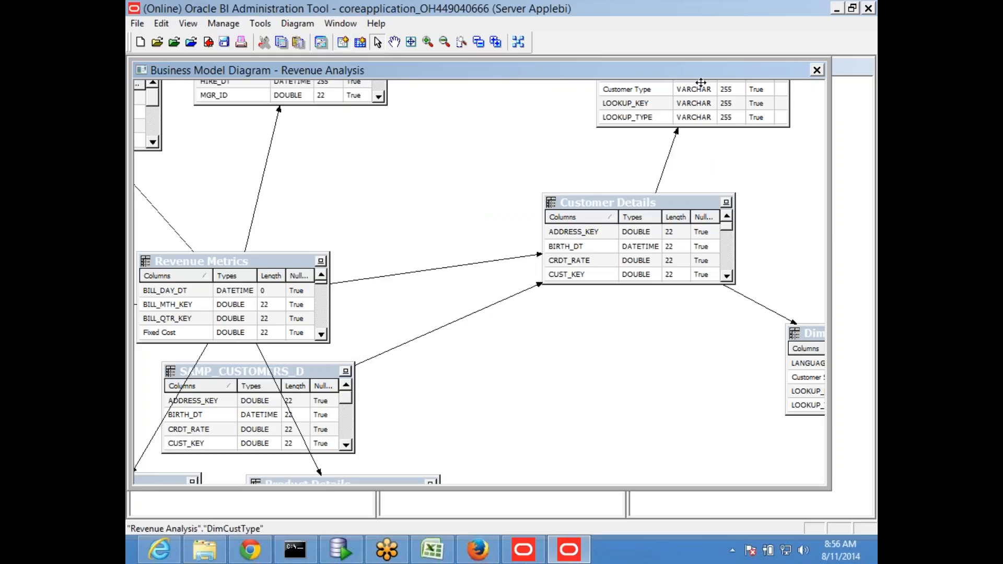
left_click(816, 70)
left_click(502, 325)
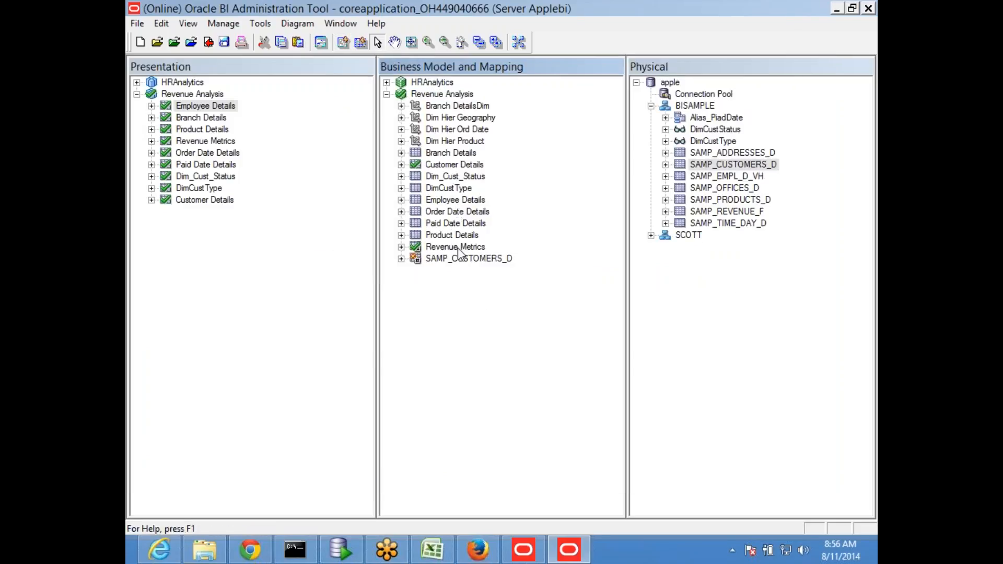
- Rename SAMP_CUSTOMERS_D in the Business Model pane to 'Fact Customers'
left_click(463, 261)
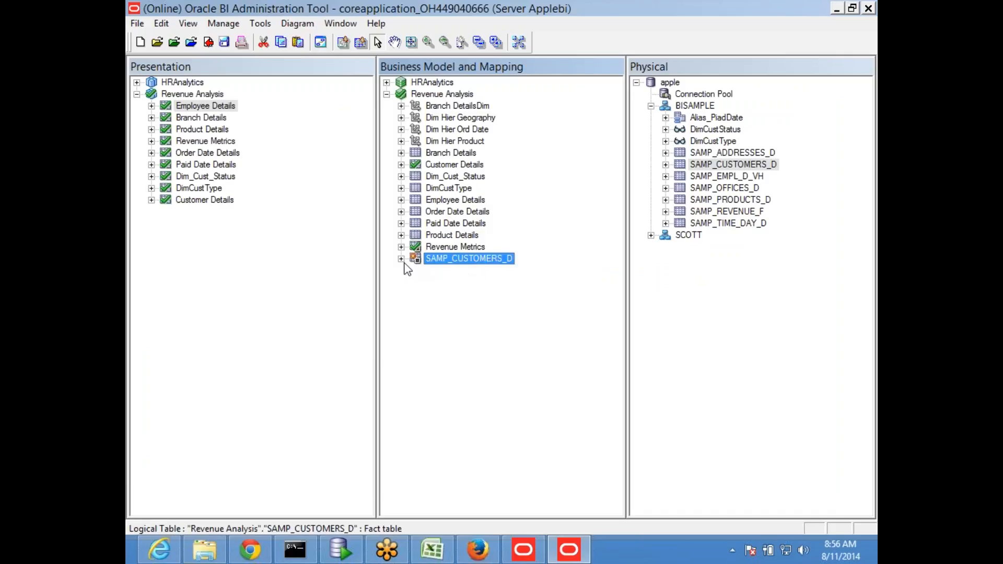
left_click(461, 261)
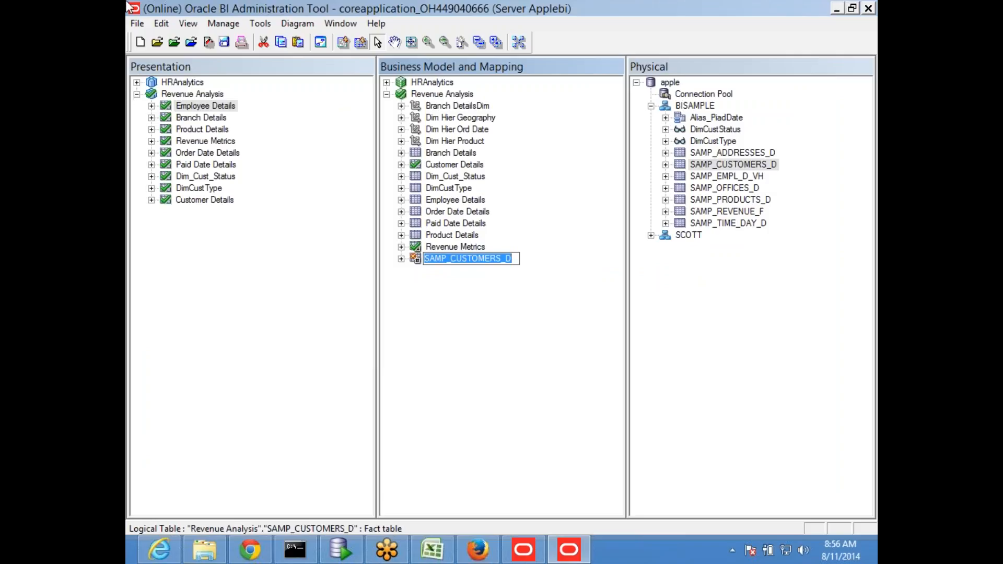
type("Fact C")
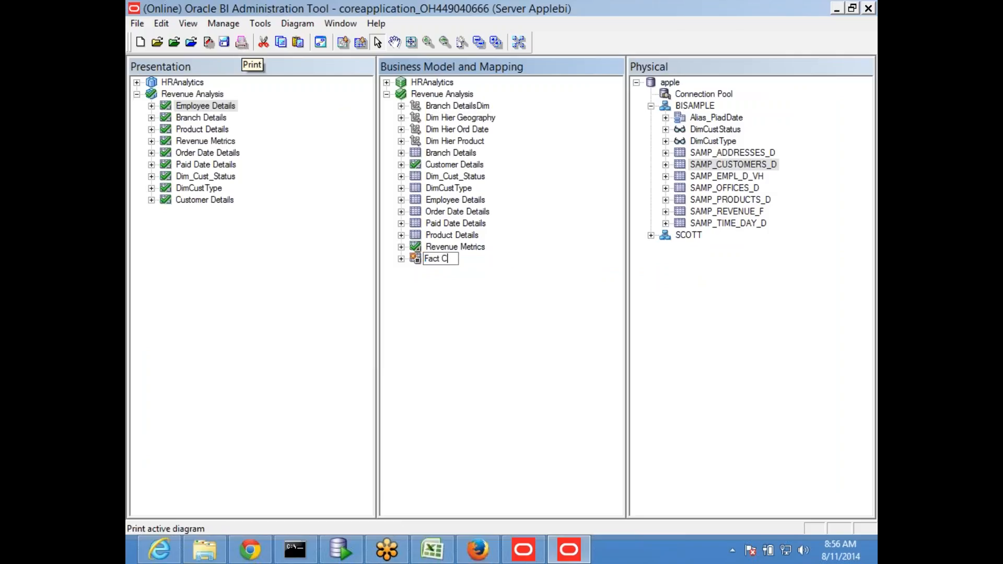
type("ustomers")
key("Return")
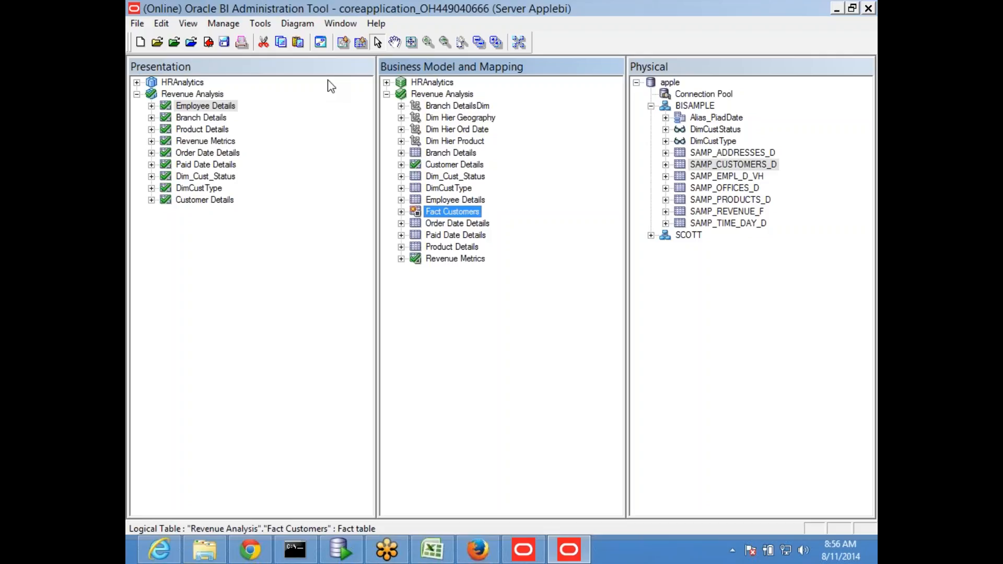
- Expand Fact Customers and delete the columns LST_ORDER_DT through TYPE_KEY
left_click(401, 212)
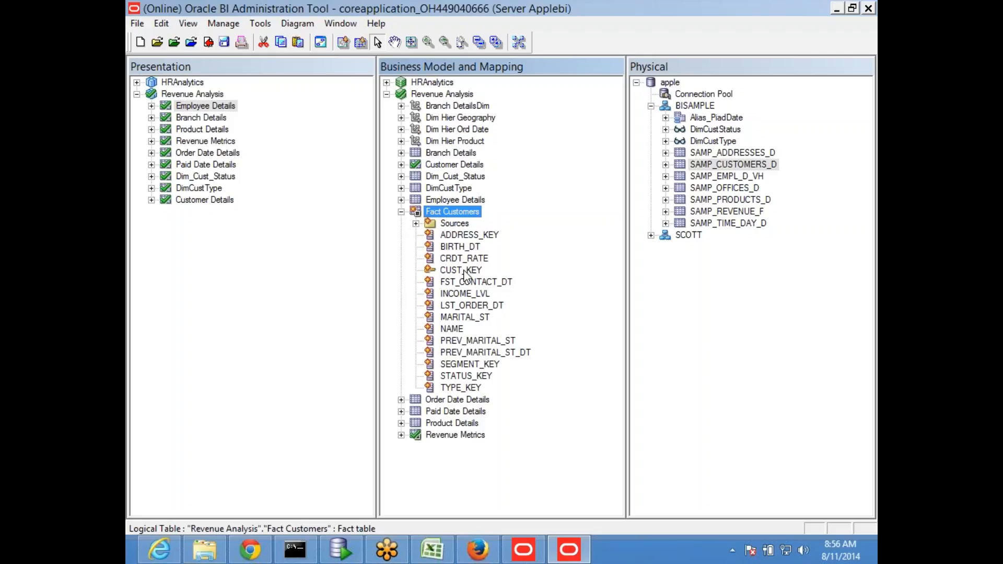
left_click(468, 391)
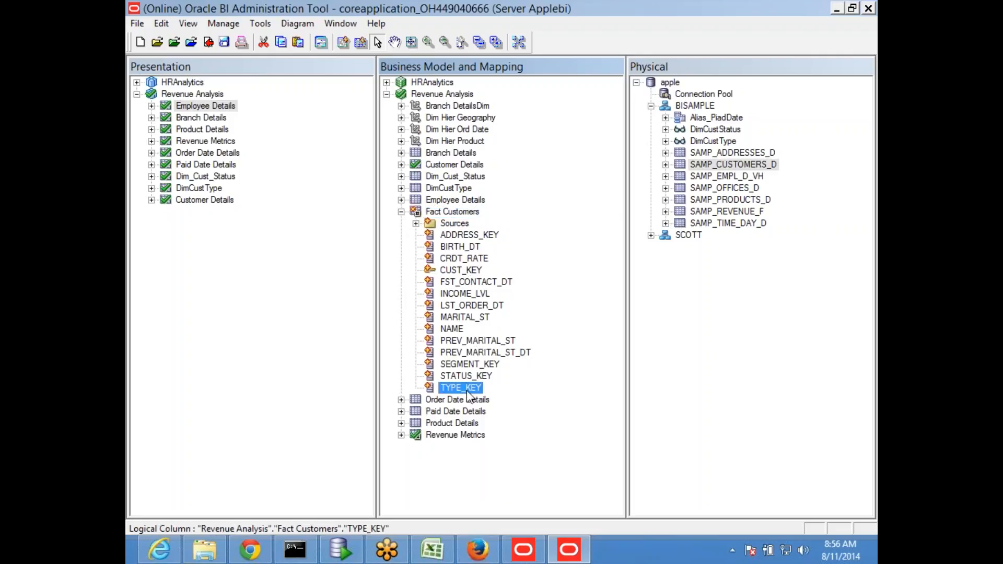
key("shift+Up")
key("shift+Up")
key("shift+Up")
key("shift+Up")
key("shift+Up")
key("shift+Up")
key("shift+Up")
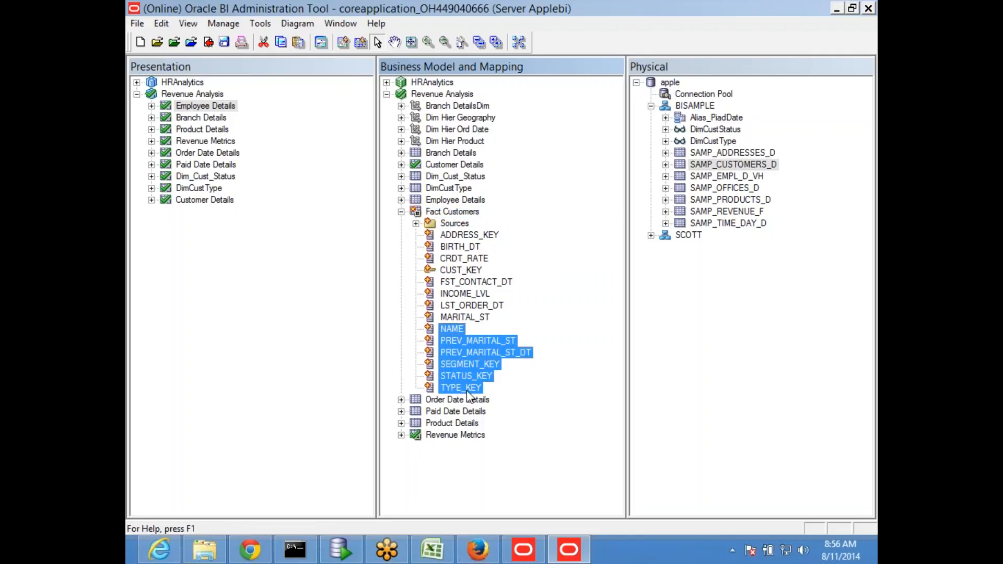
key("shift+Up")
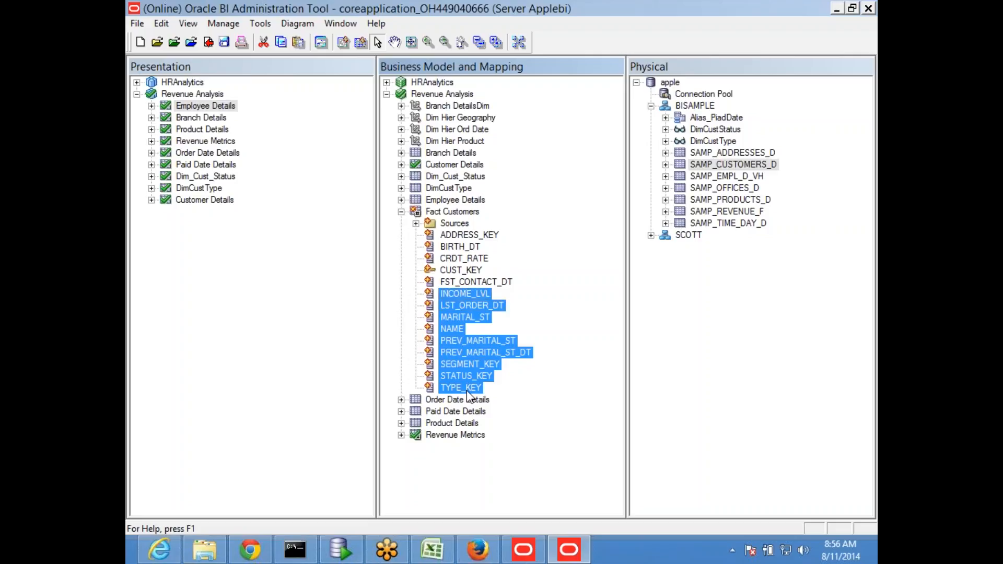
key("shift+Down")
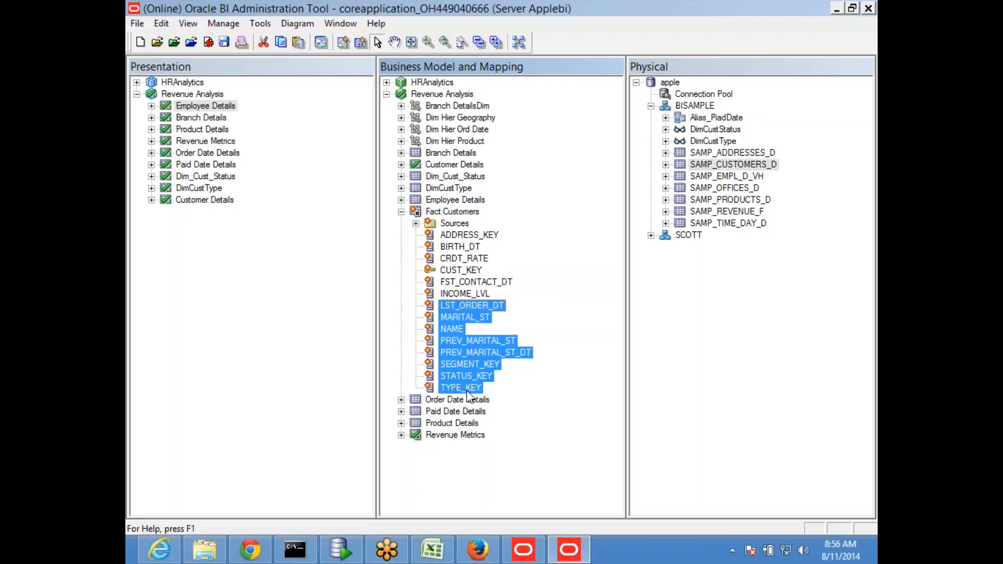
key("Delete")
left_click(503, 309)
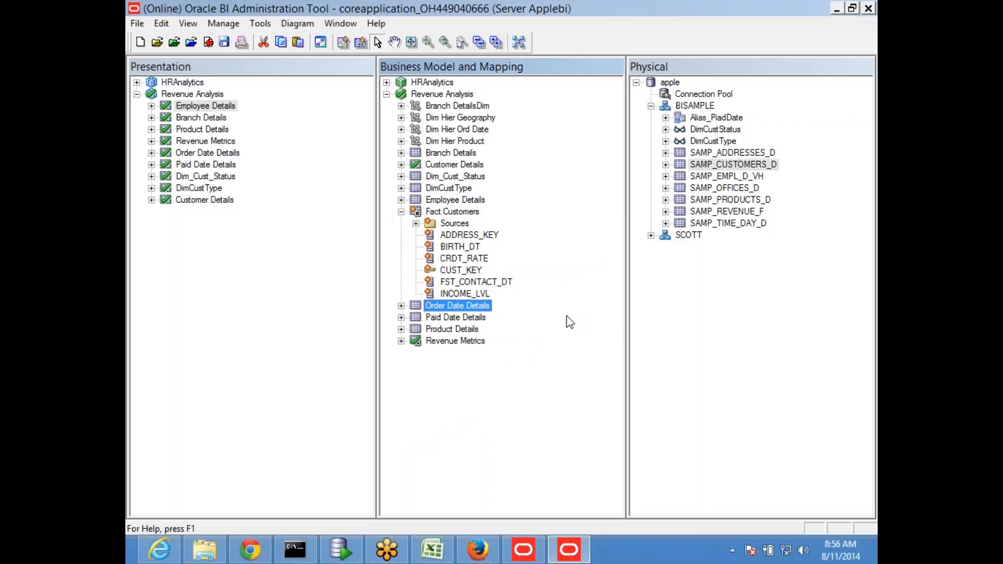
- Duplicate the CUST_KEY column and name the copy 'No of customer'
left_click(461, 270)
right_click(462, 270)
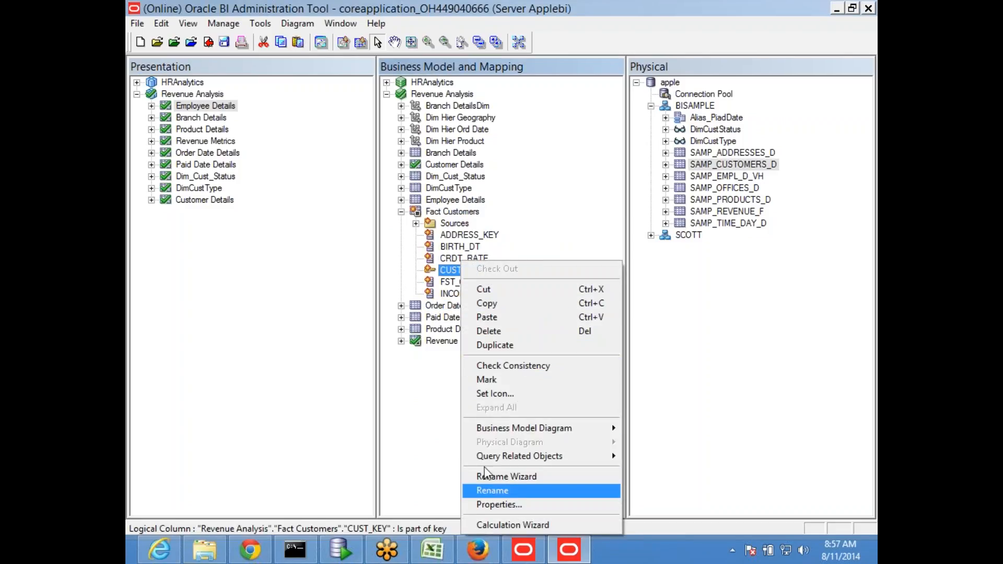
left_click(507, 349)
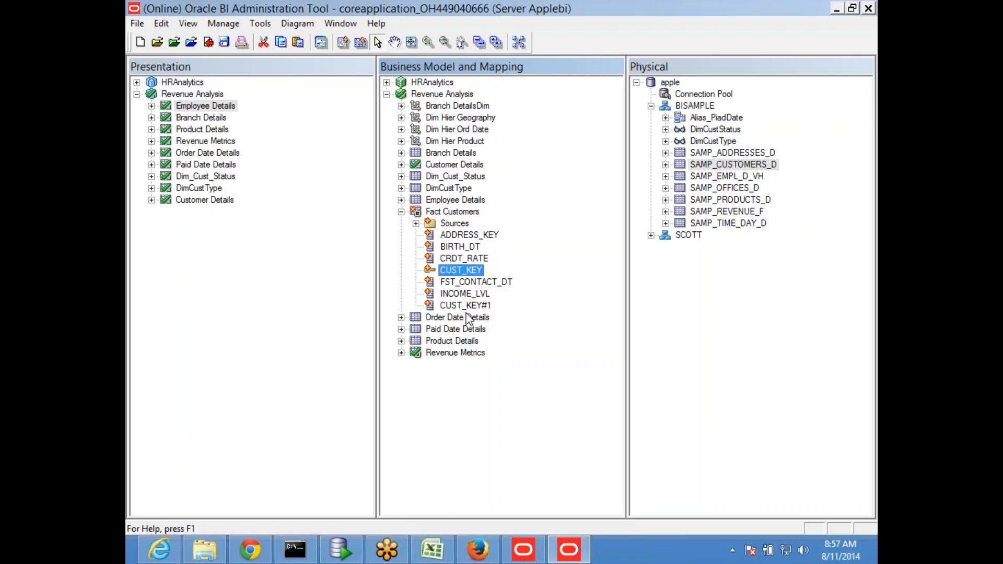
key("F2")
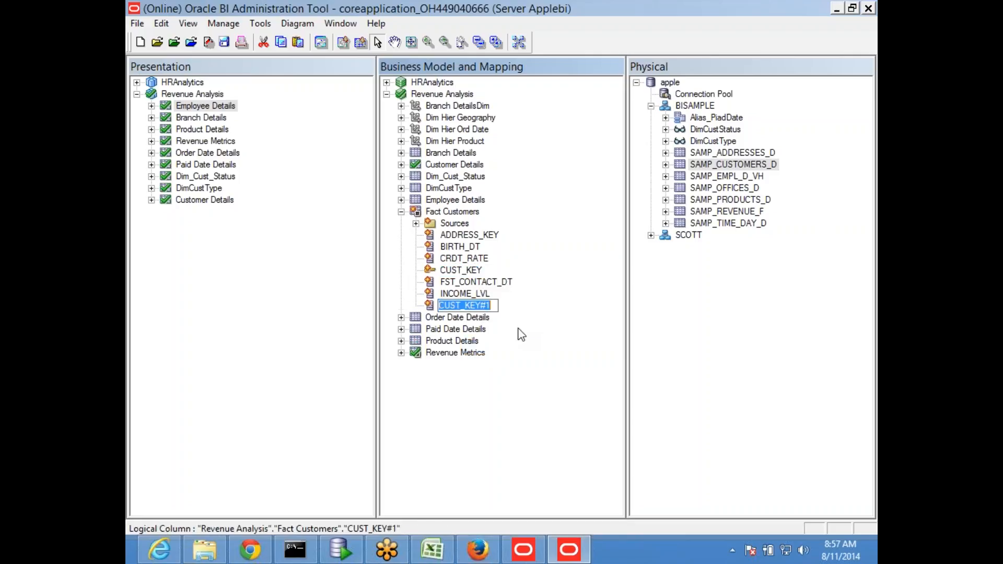
type("No of ")
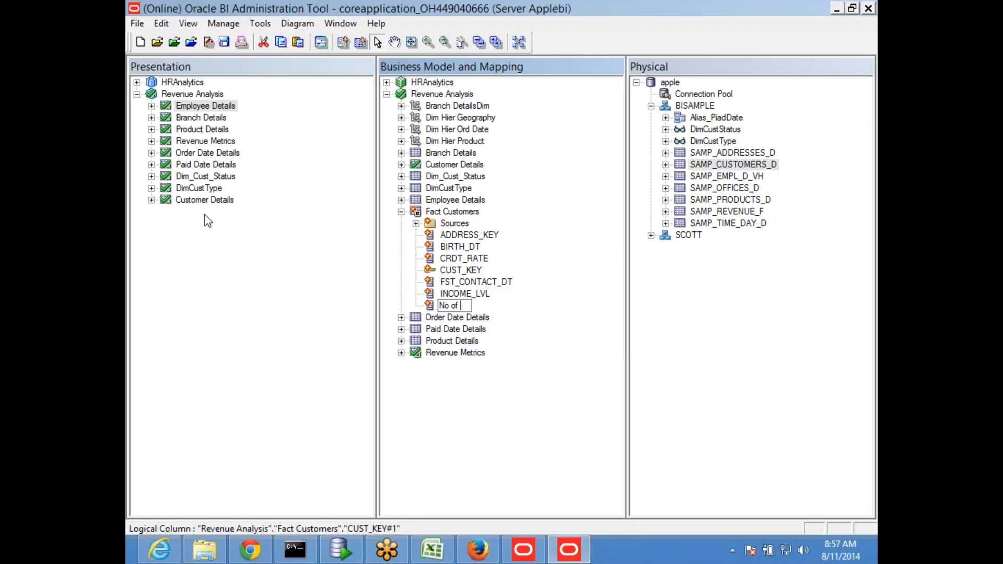
type("customer")
key("Return")
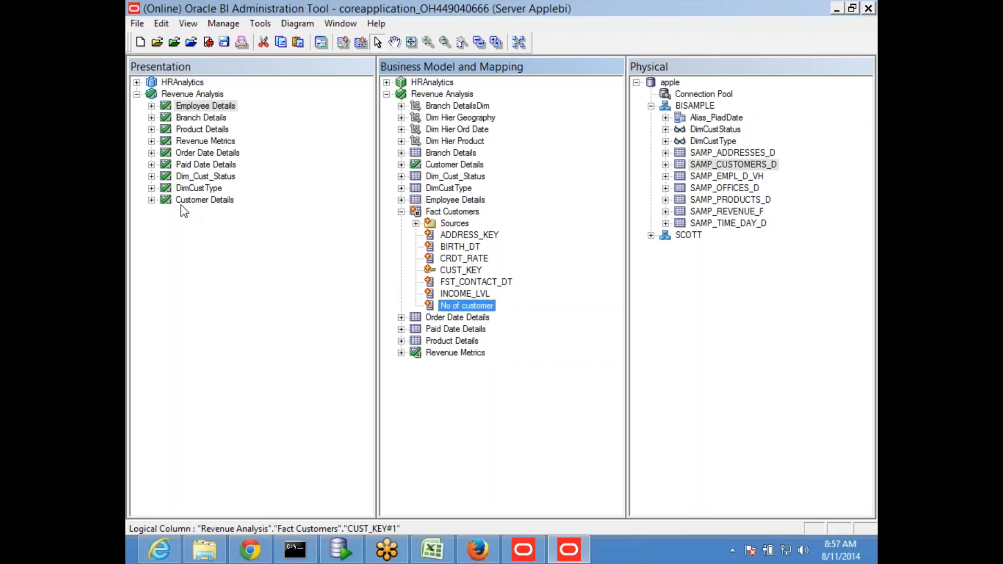
- Set the aggregation rule of 'No of customer' to Count
double_click(487, 306)
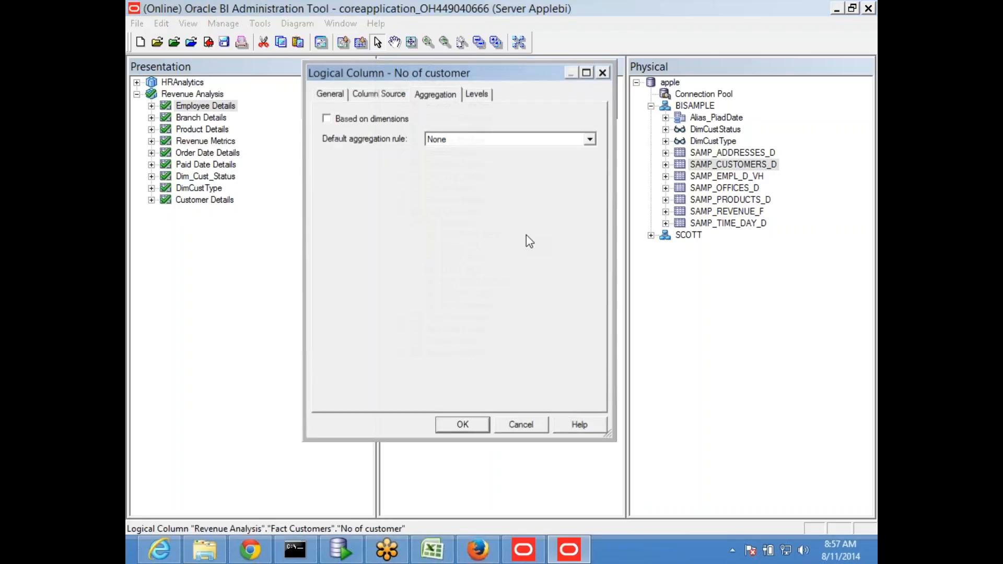
left_click(446, 140)
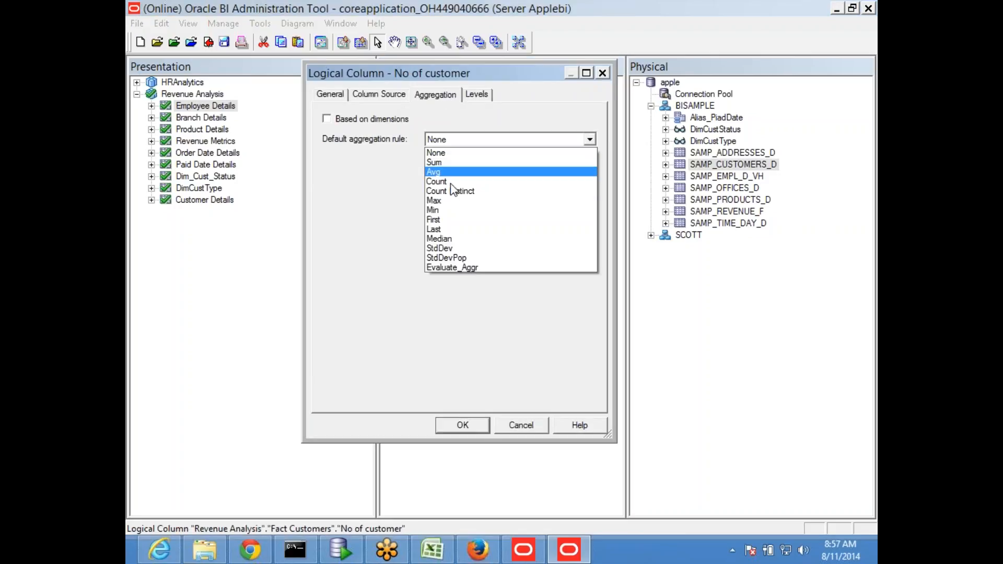
left_click(458, 182)
left_click(460, 424)
left_click(491, 411)
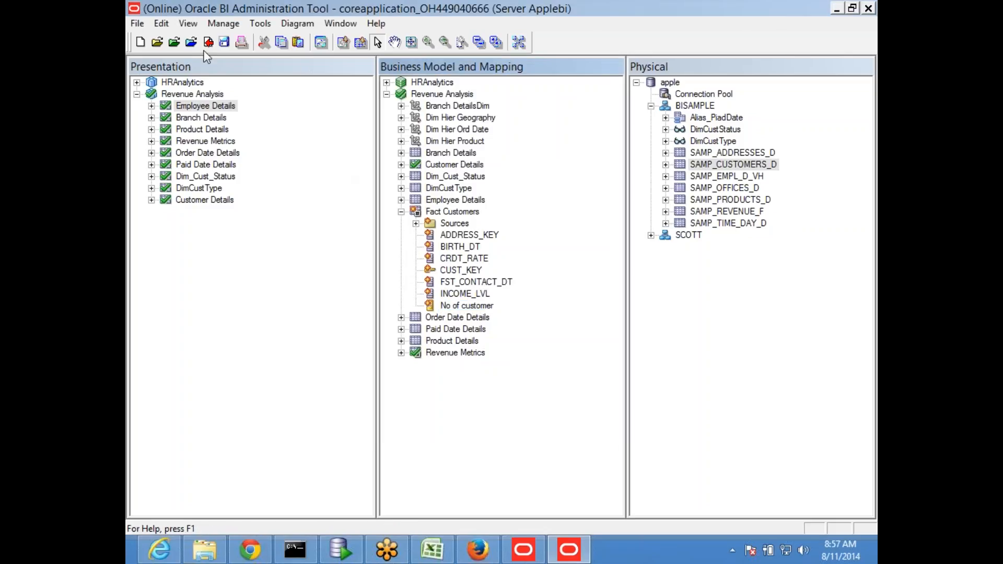
left_click(225, 44)
- Delete the ADDRESS_KEY column from Fact Customers
left_click(473, 235)
key("Delete")
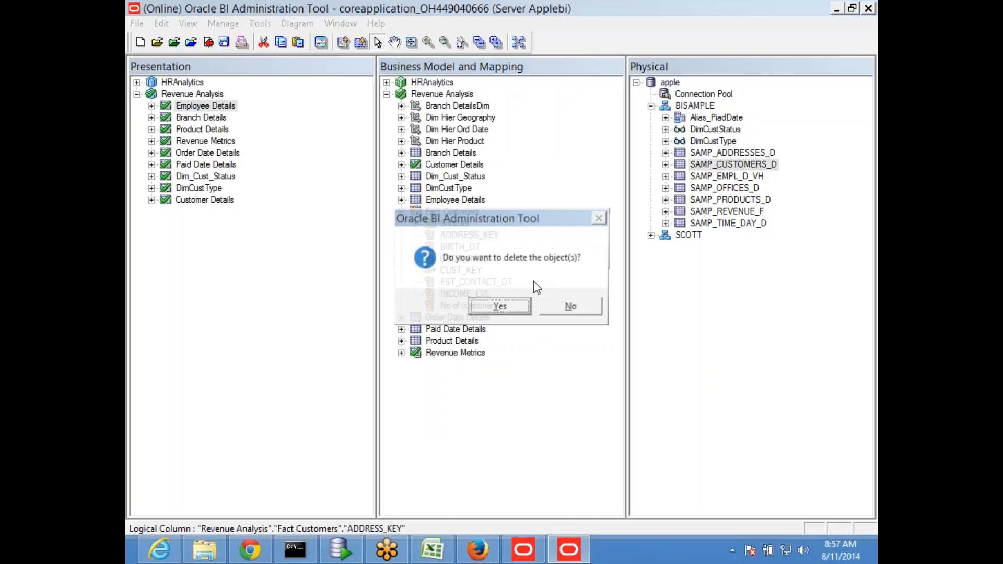
left_click(499, 307)
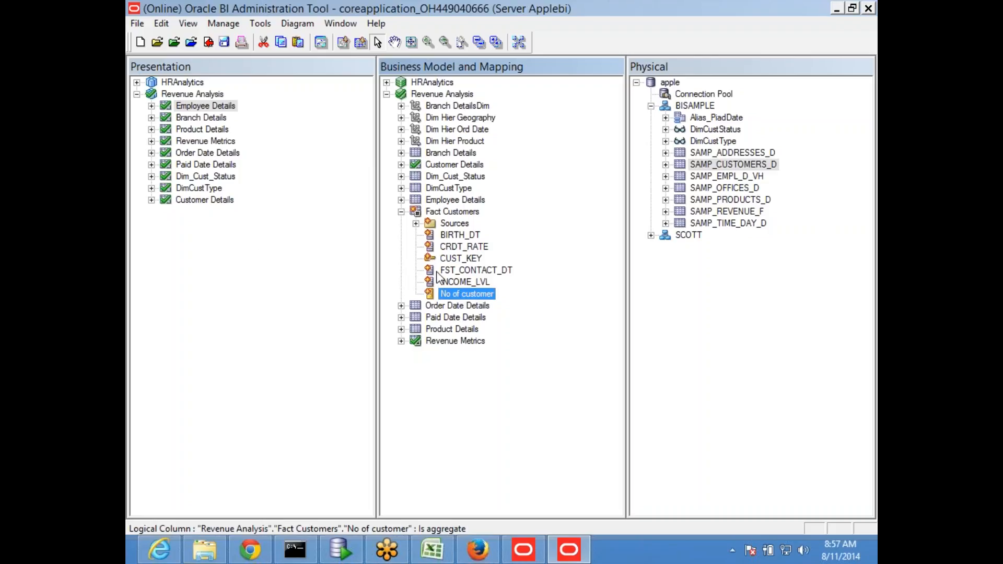
- Drag 'No of customer' into the Revenue Metrics presentation folder
left_click(151, 141)
left_click(470, 283)
left_click(469, 294)
left_click_drag(457, 298, 205, 94)
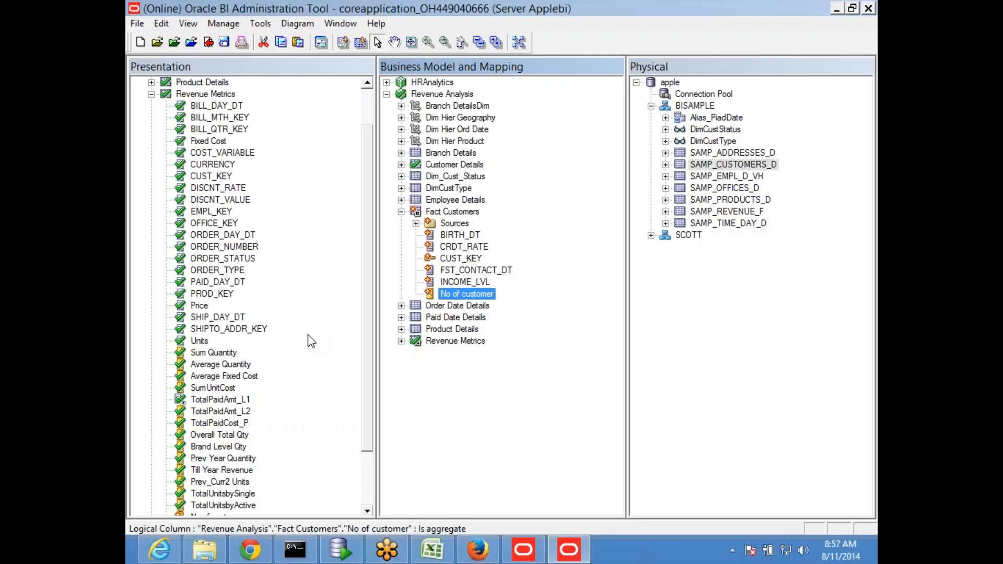
left_click_drag(369, 354, 369, 445)
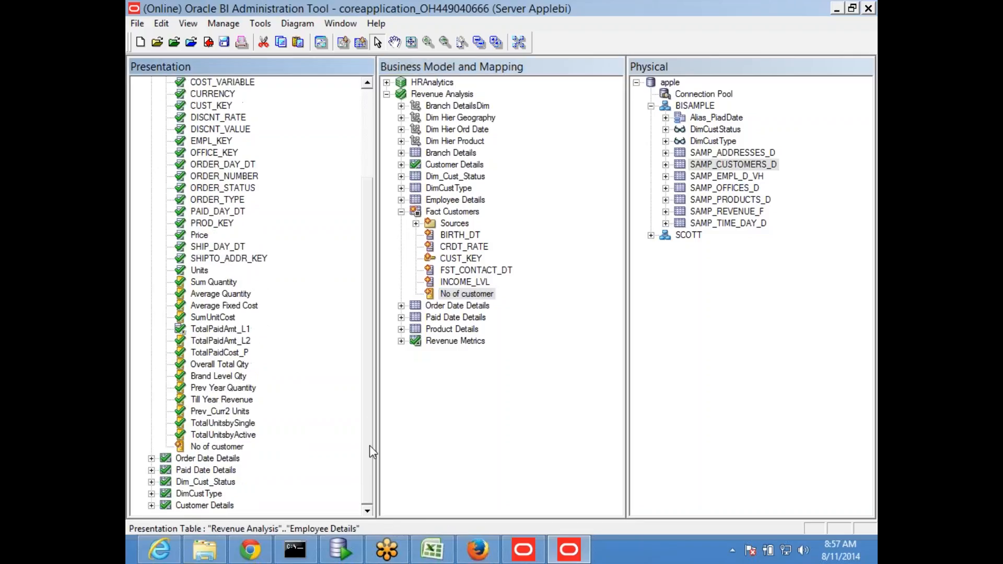
- Save the repository and run the global consistency check, which reports no errors
left_click(224, 42)
left_click(526, 309)
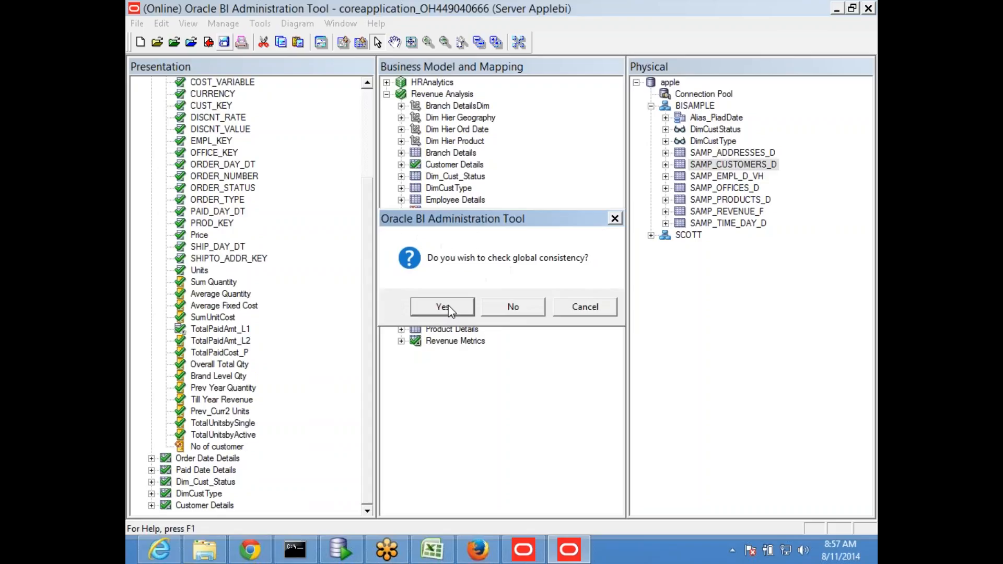
left_click(449, 306)
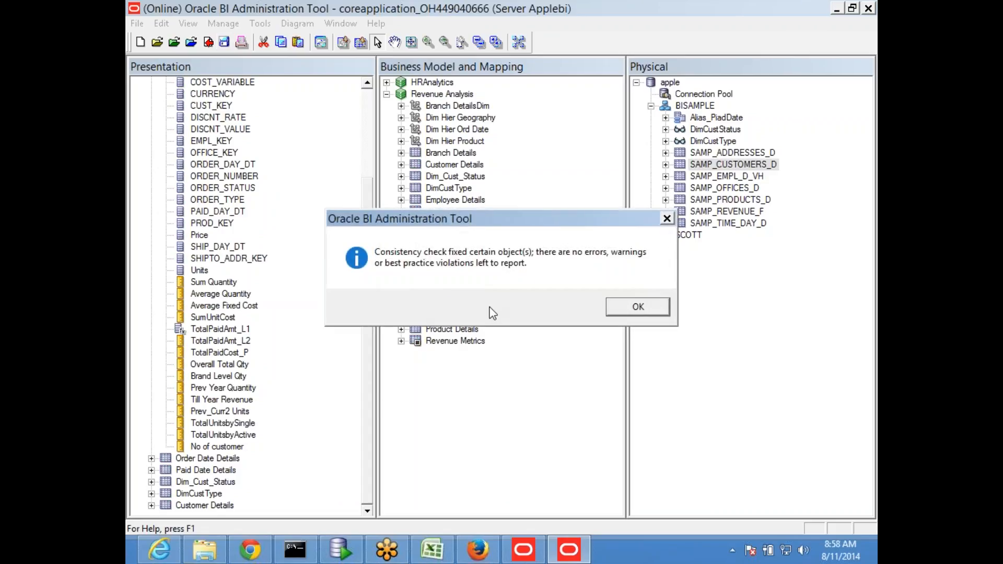
left_click(628, 313)
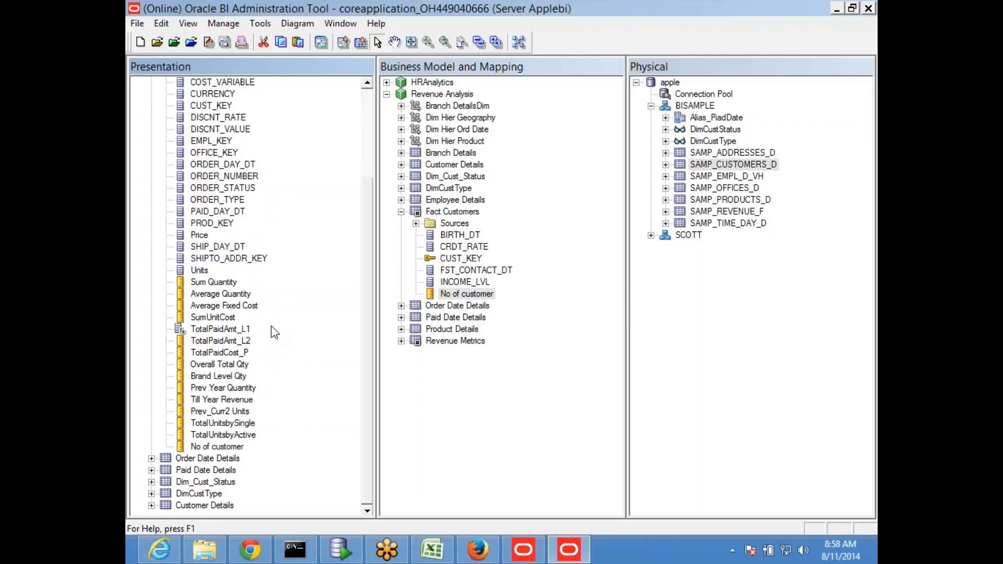
- Reload files and metadata from the Presentation Services Administration page
left_click(477, 550)
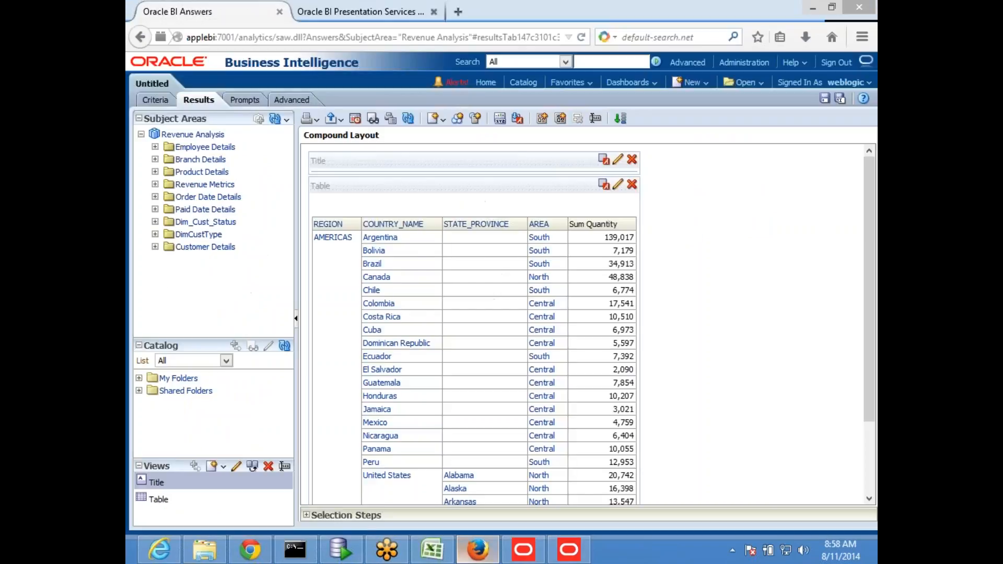
left_click(360, 12)
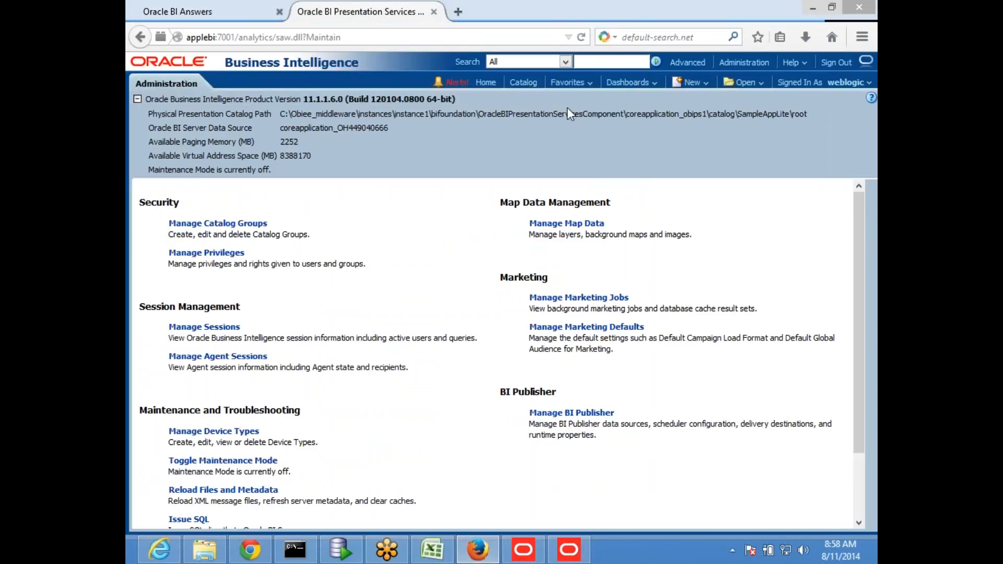
left_click(740, 62)
scroll(262, 313, "down", 3)
left_click(243, 415)
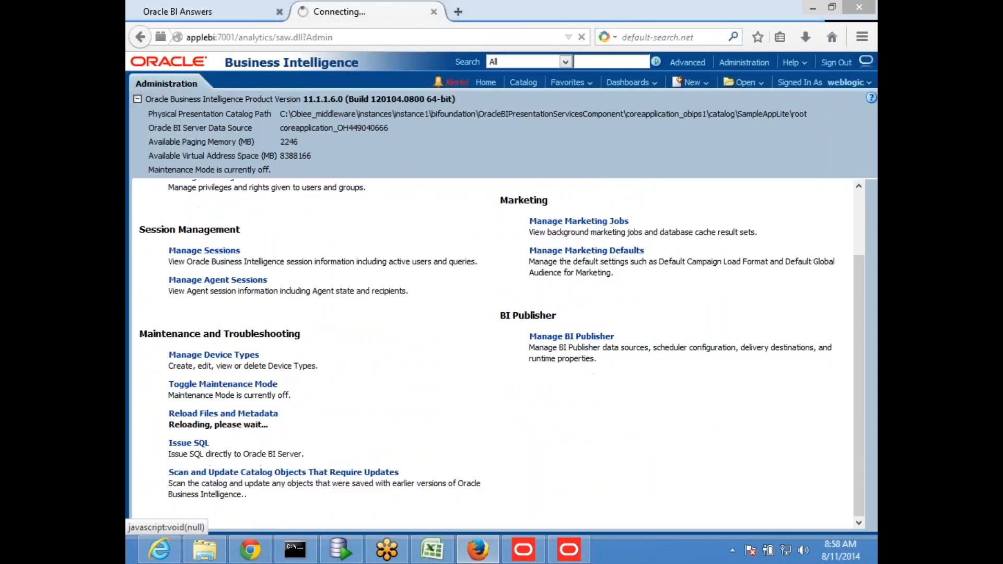
left_click(209, 20)
left_click(744, 62)
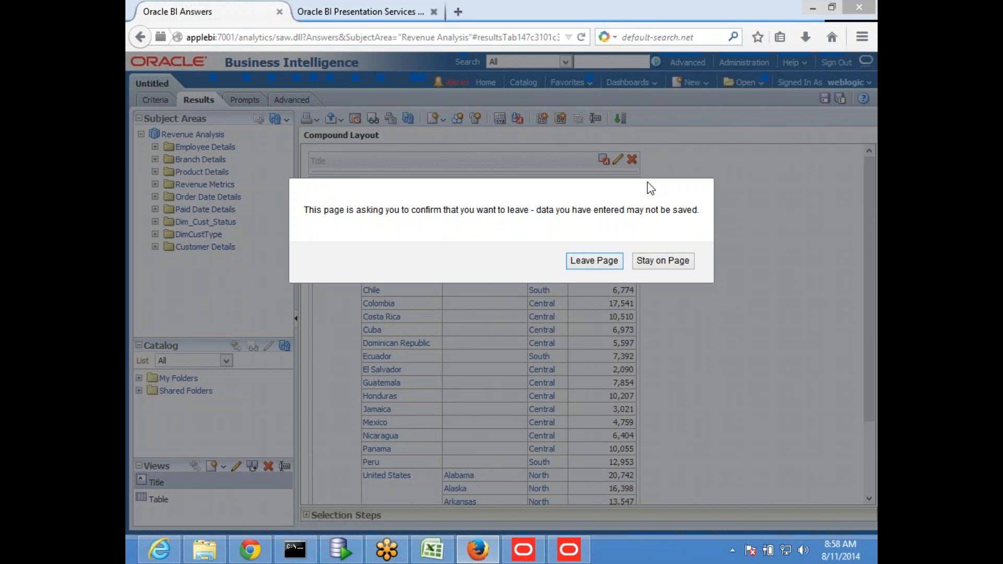
left_click(594, 260)
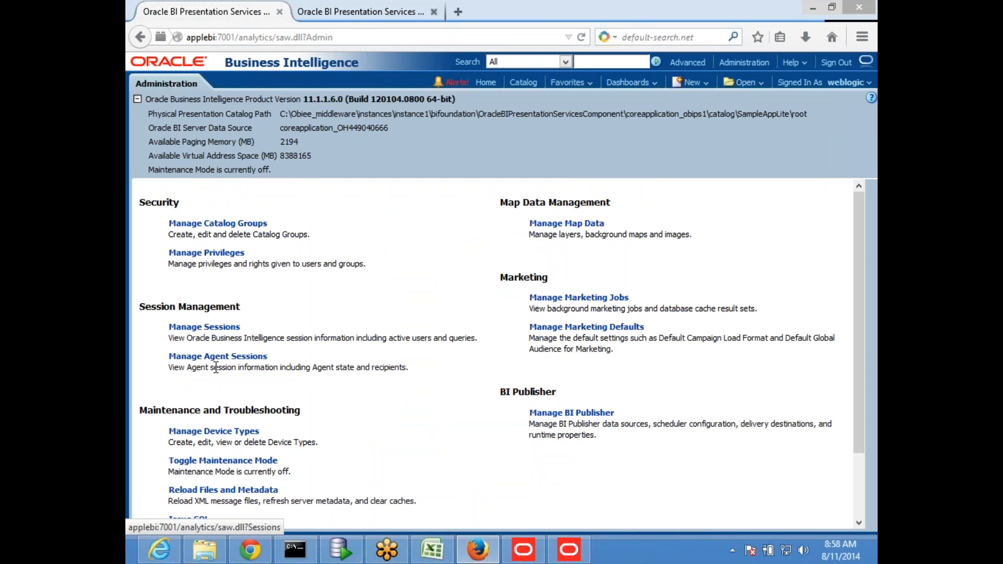
scroll(216, 368, "down", 3)
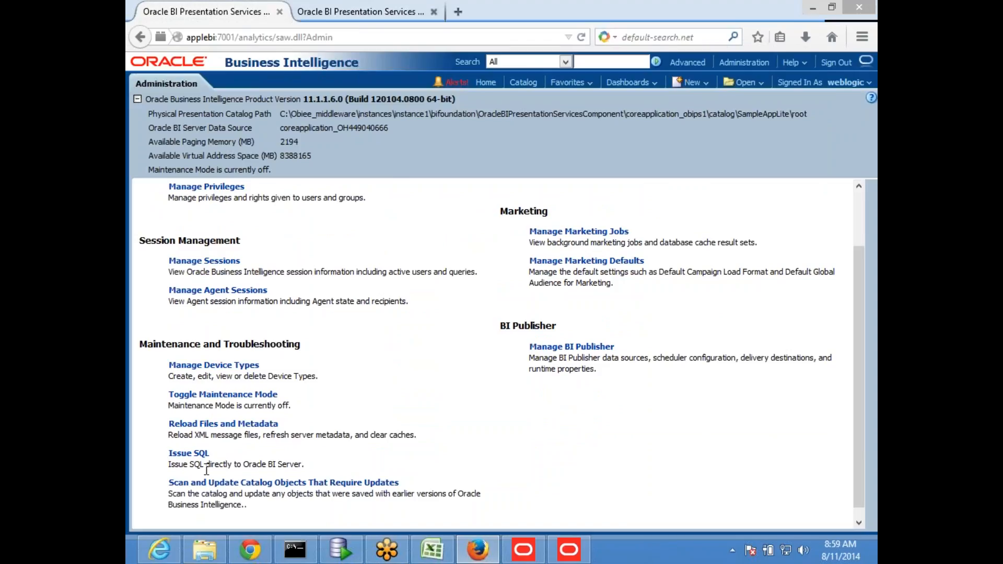
left_click(214, 424)
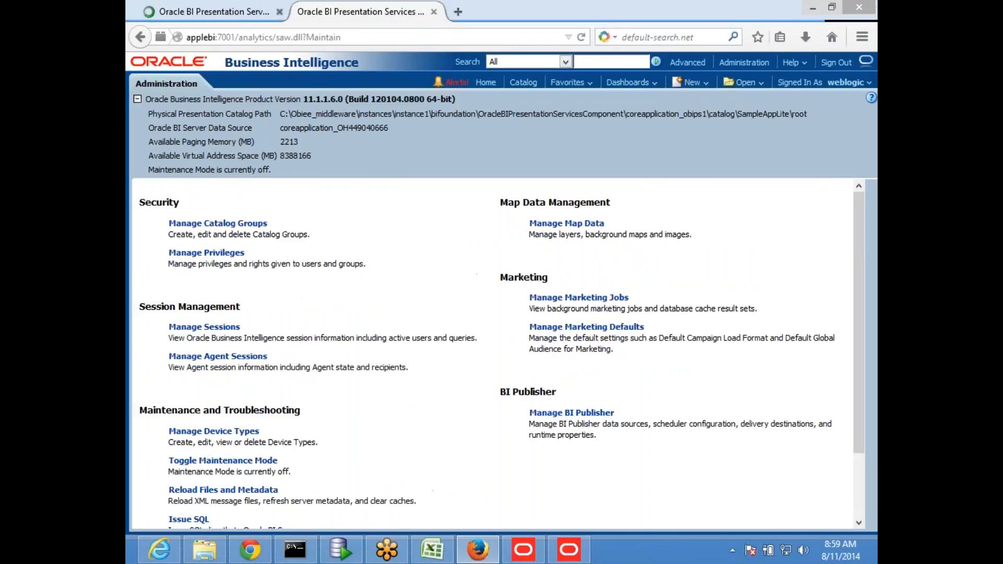
- Start a new analysis on the Revenue Analysis subject area
left_click(692, 82)
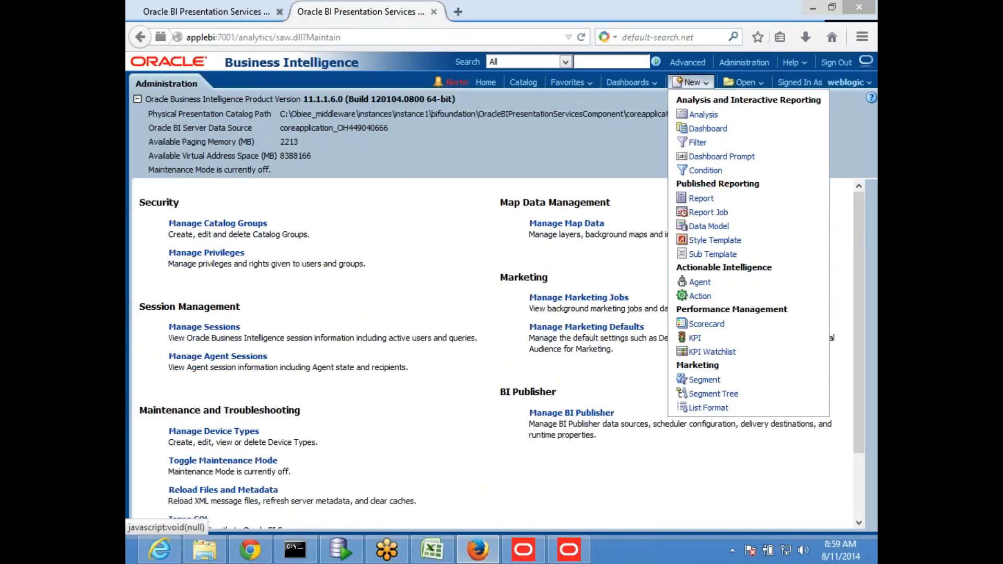
left_click(697, 120)
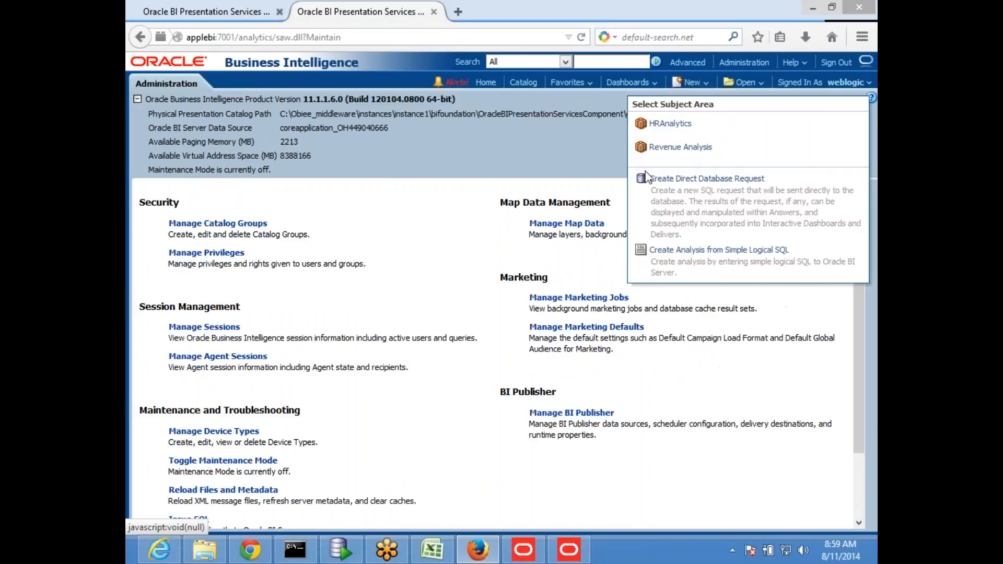
left_click(679, 146)
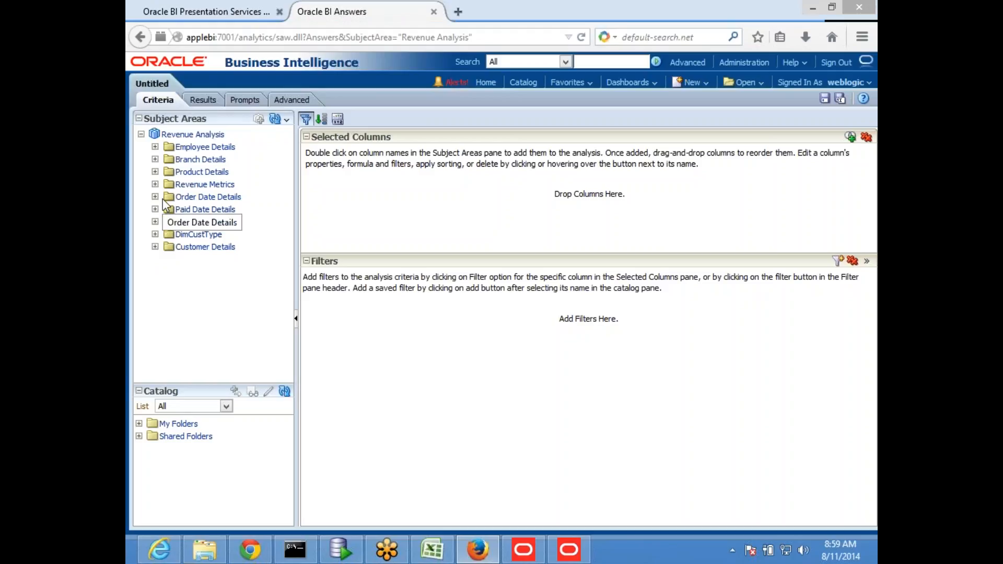
- Add No of customer to the analysis, view its result of 1000, then return to Administration
left_click(155, 184)
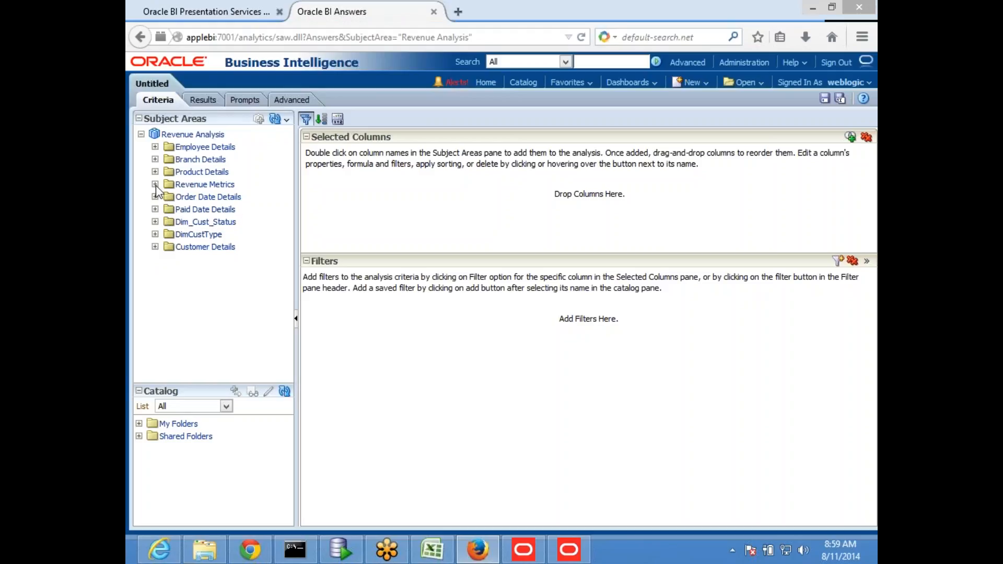
scroll(230, 313, "down", 10)
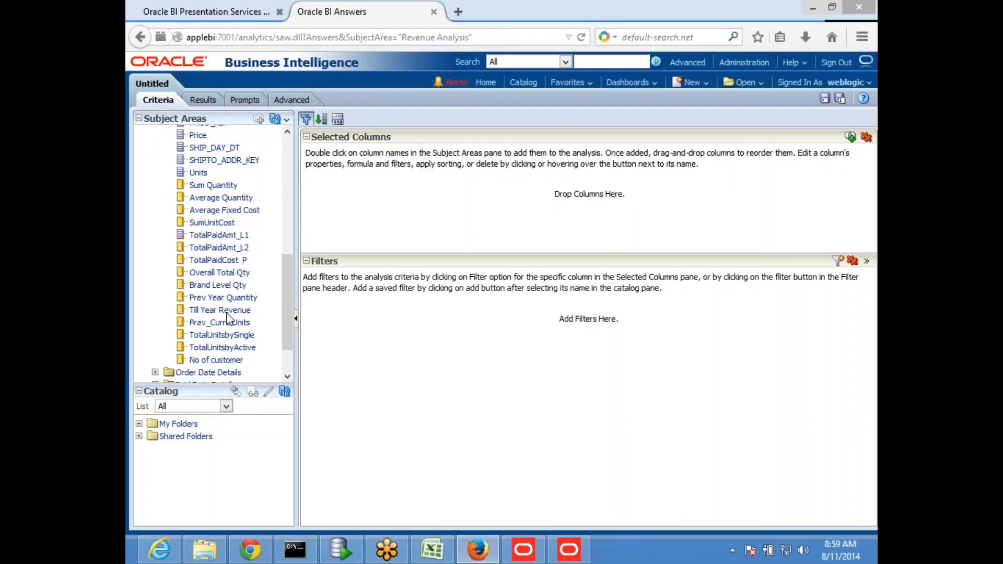
double_click(215, 312)
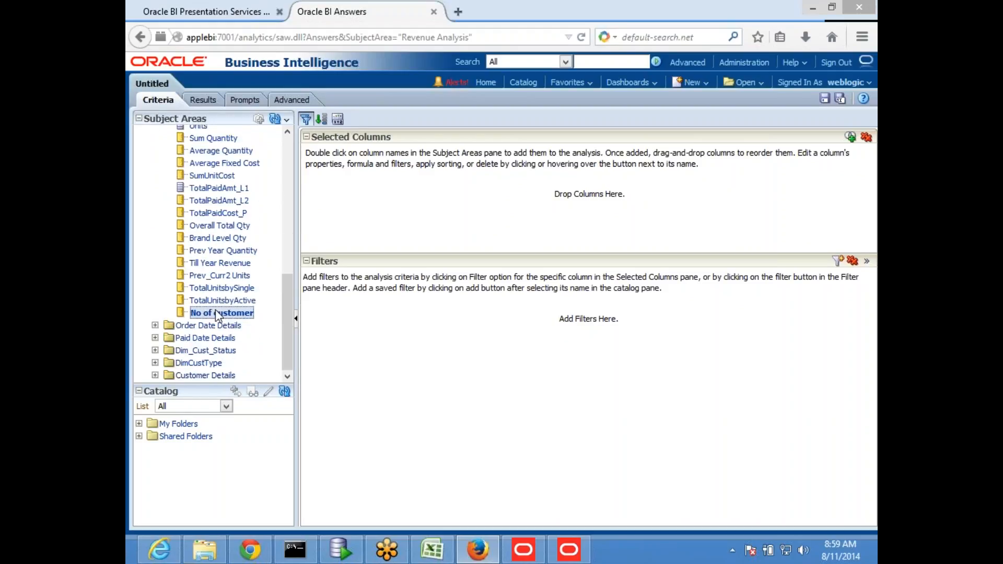
left_click(199, 99)
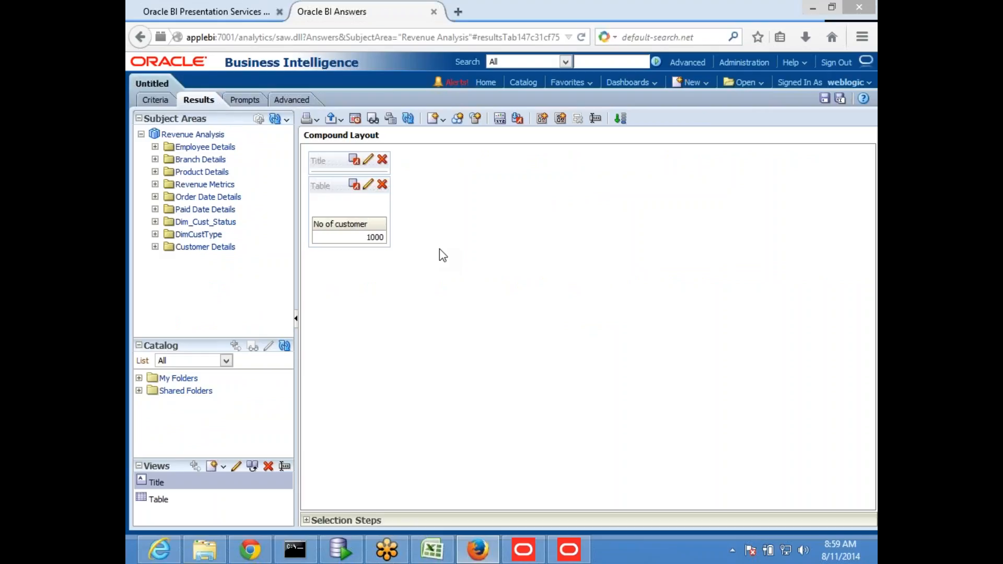
left_click(193, 12)
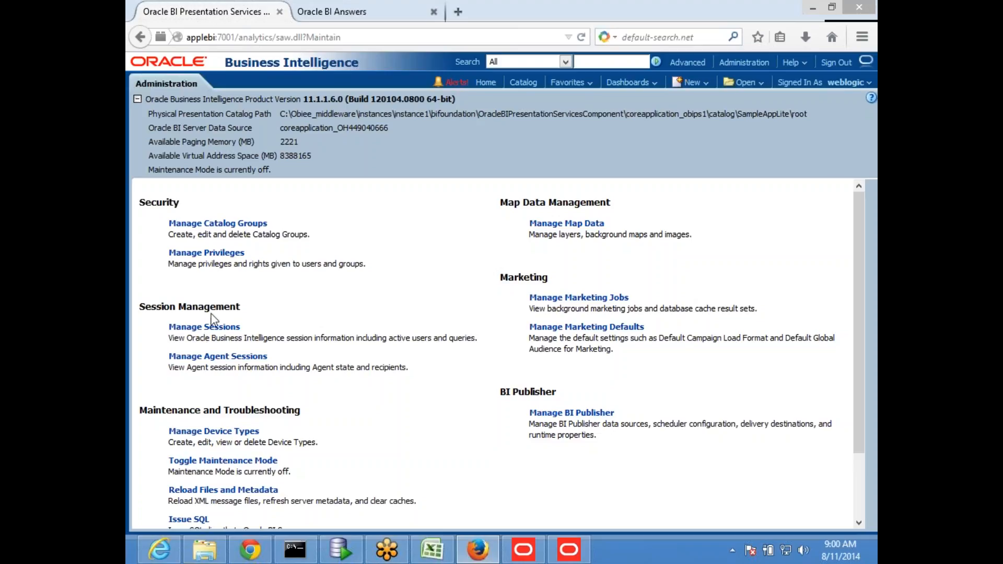
- Open the session log for the No of customer query from Manage Sessions
left_click(206, 327)
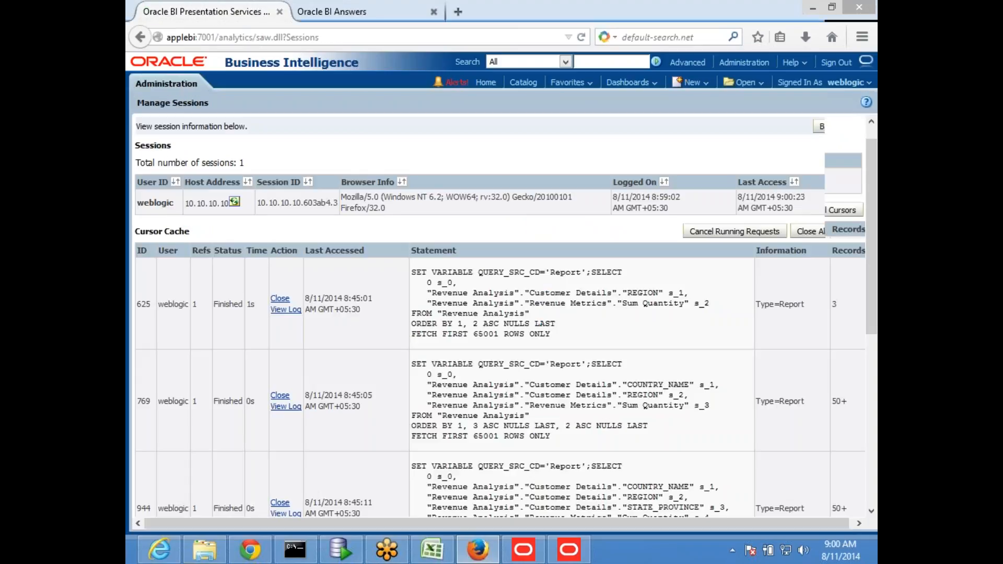
scroll(368, 337, "down", 1)
scroll(369, 337, "down", 10)
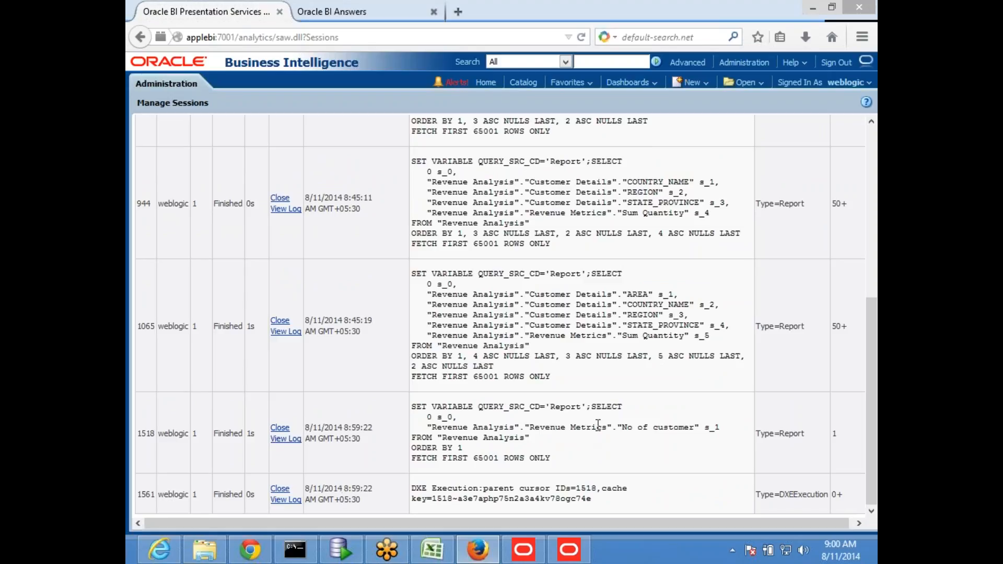
left_click(286, 439)
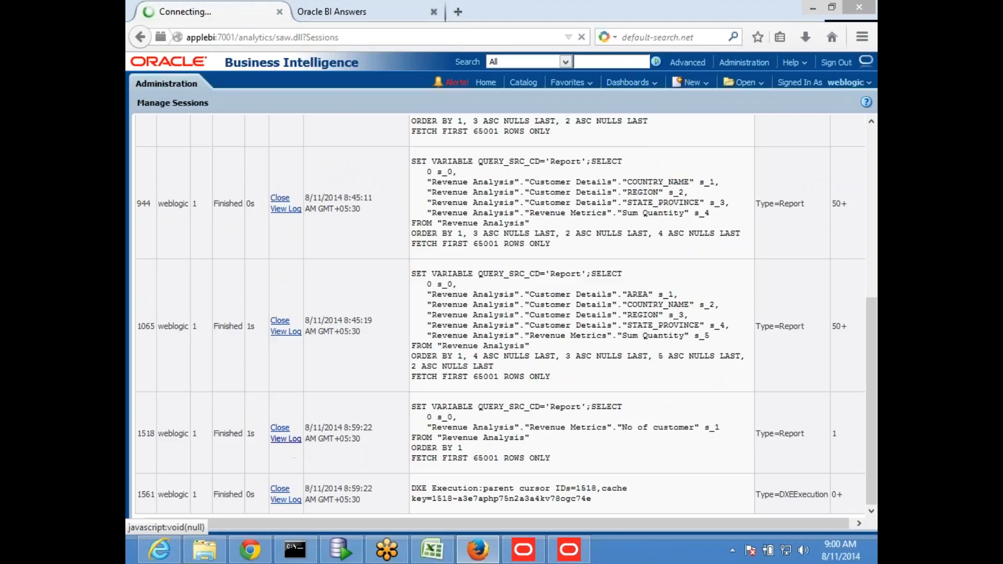
- Inspect the count(T17.CUST_KEY) SQL on SAMP_CUSTOMERS_D, then minimise the browser
scroll(317, 349, "down", 15)
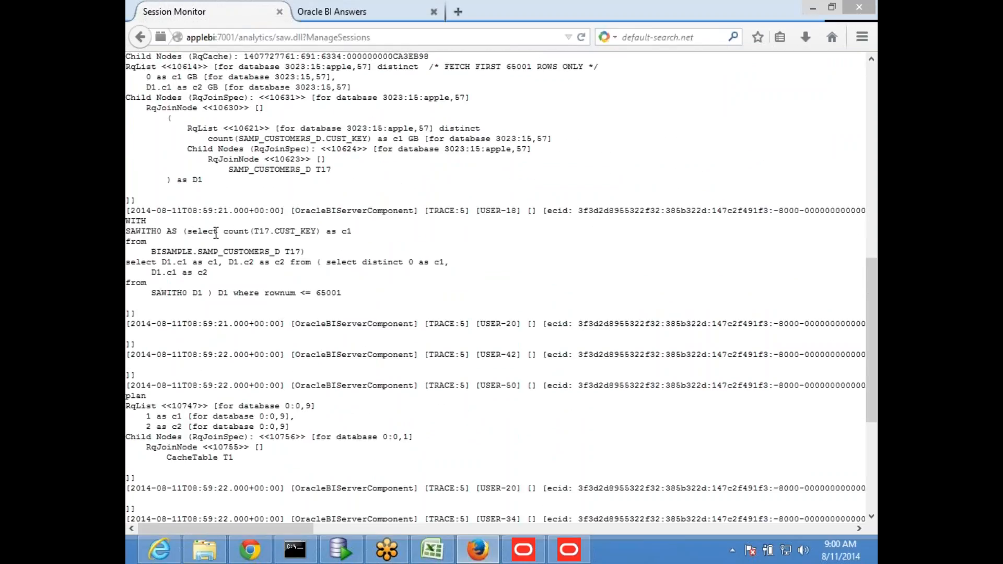
left_click_drag(223, 231, 323, 230)
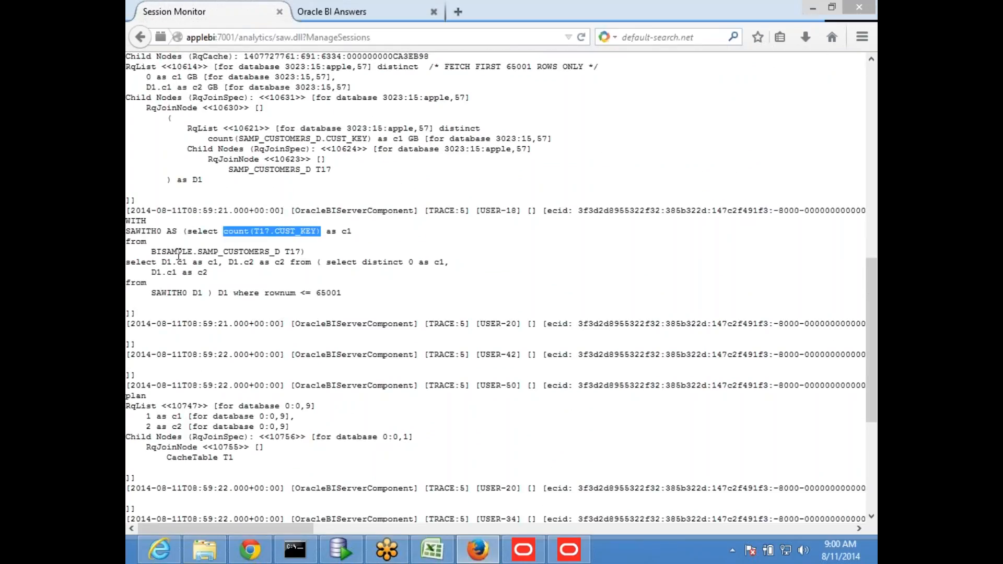
left_click(146, 249)
left_click_drag(146, 251, 126, 252)
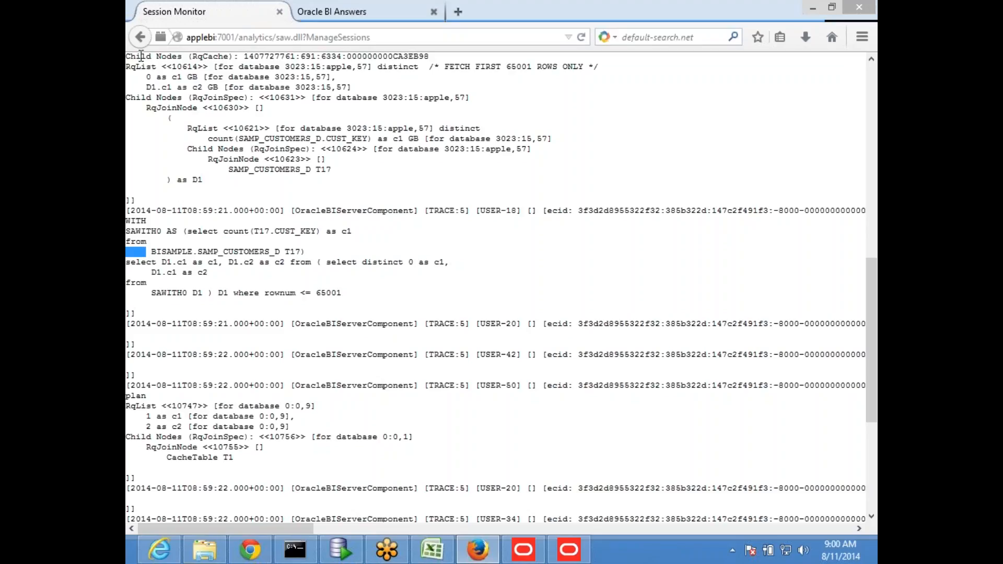
left_click(139, 37)
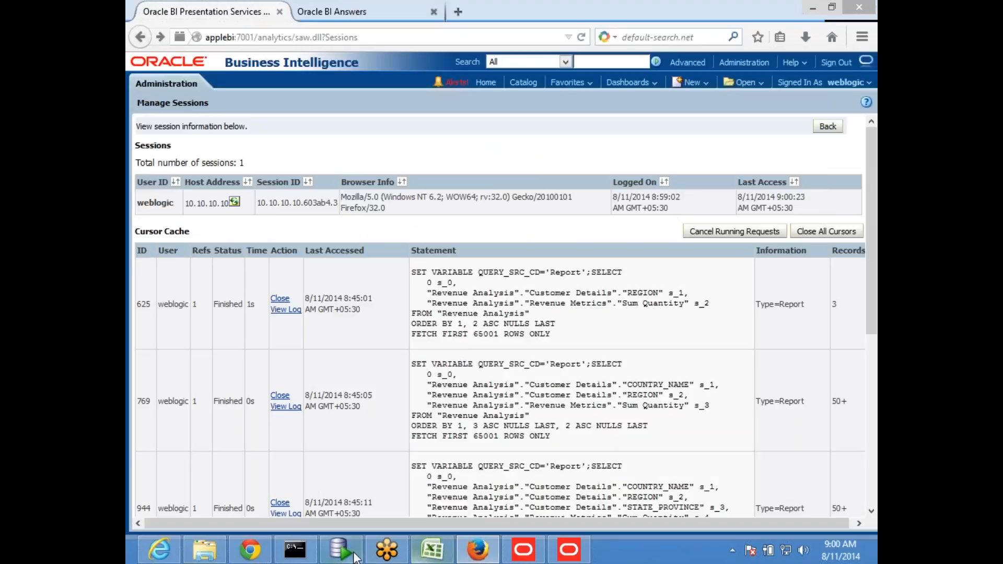
left_click(479, 552)
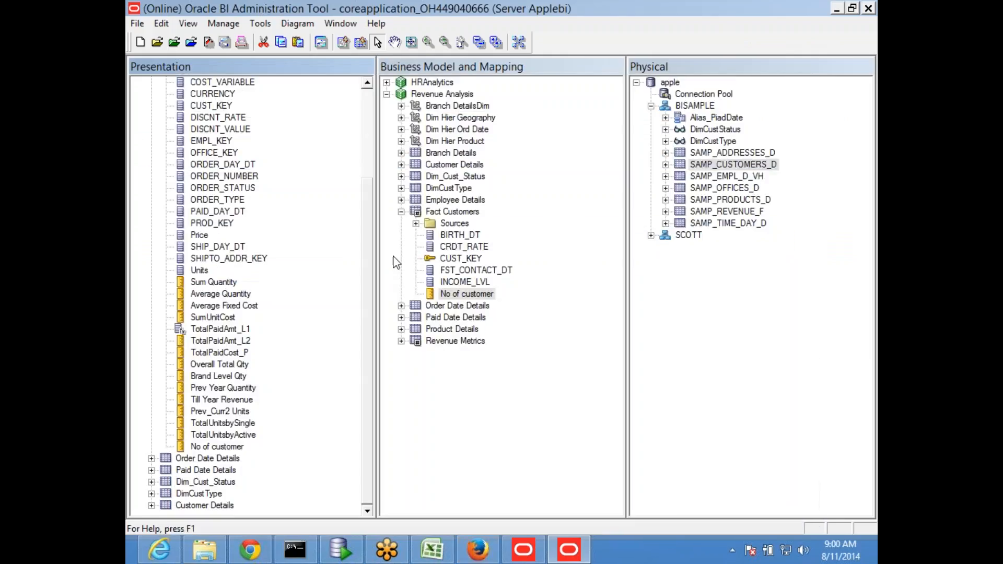
- Add MARITAL_ST from Customer Details, splitting No of customer into 130, 450, 360 and 60
left_click(485, 552)
left_click(365, 12)
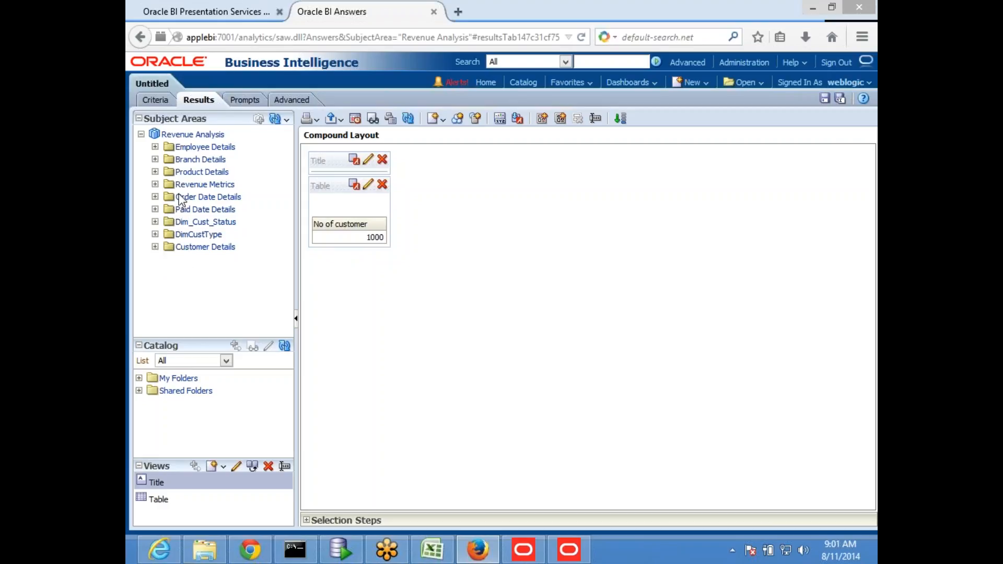
left_click(155, 247)
scroll(237, 267, "down", 2)
scroll(237, 268, "down", 2)
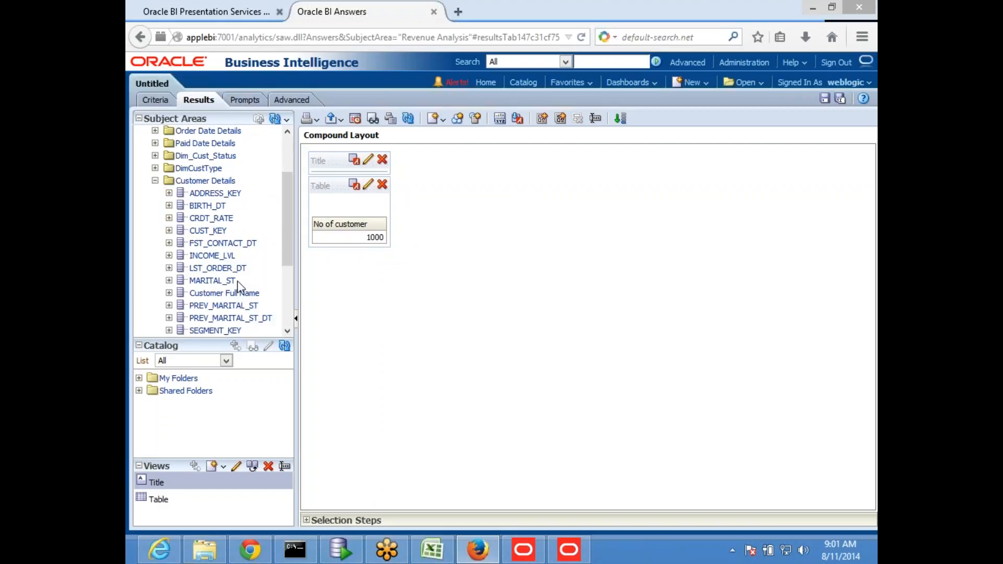
scroll(233, 269, "down", 5)
scroll(233, 270, "down", 2)
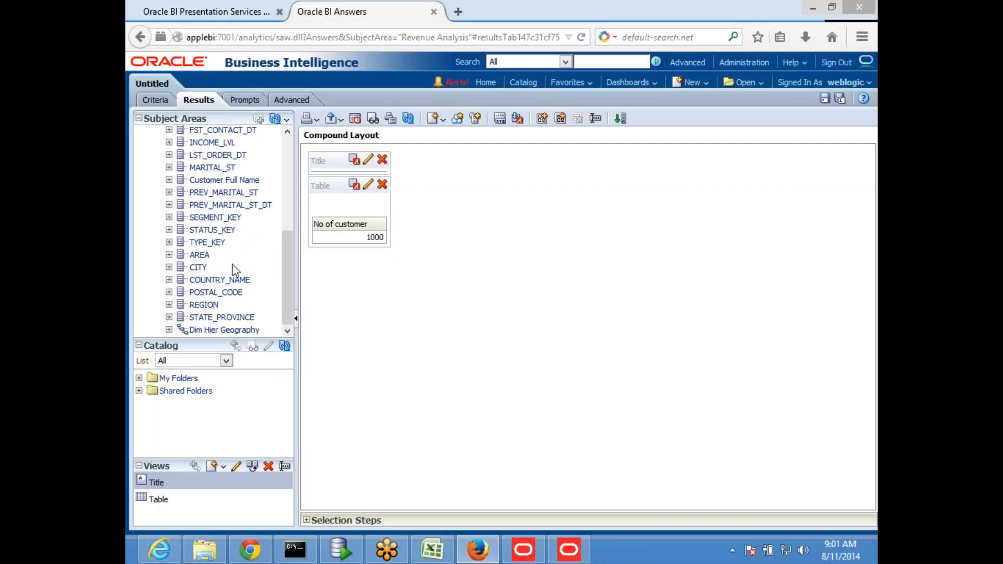
scroll(237, 269, "up", 4)
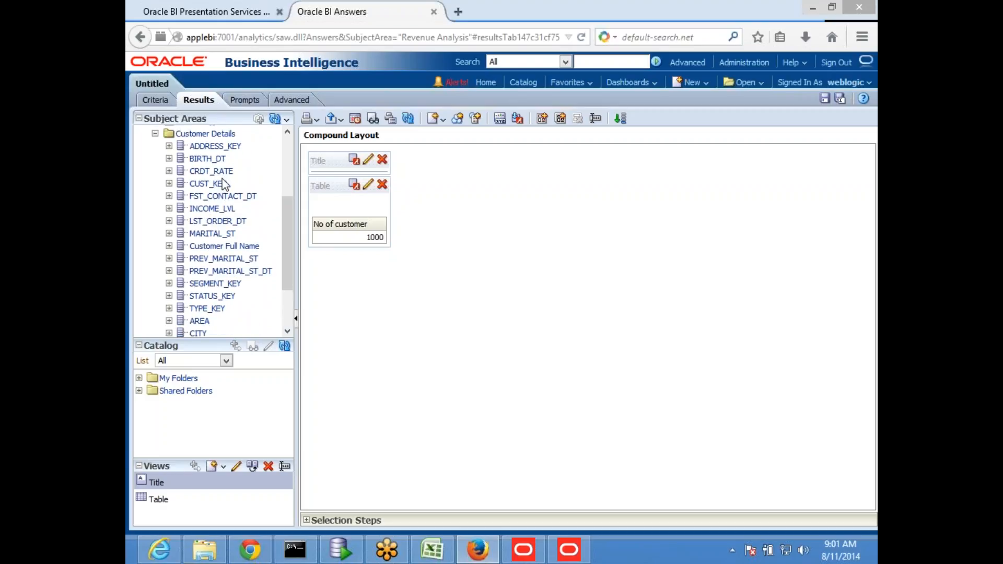
double_click(219, 233)
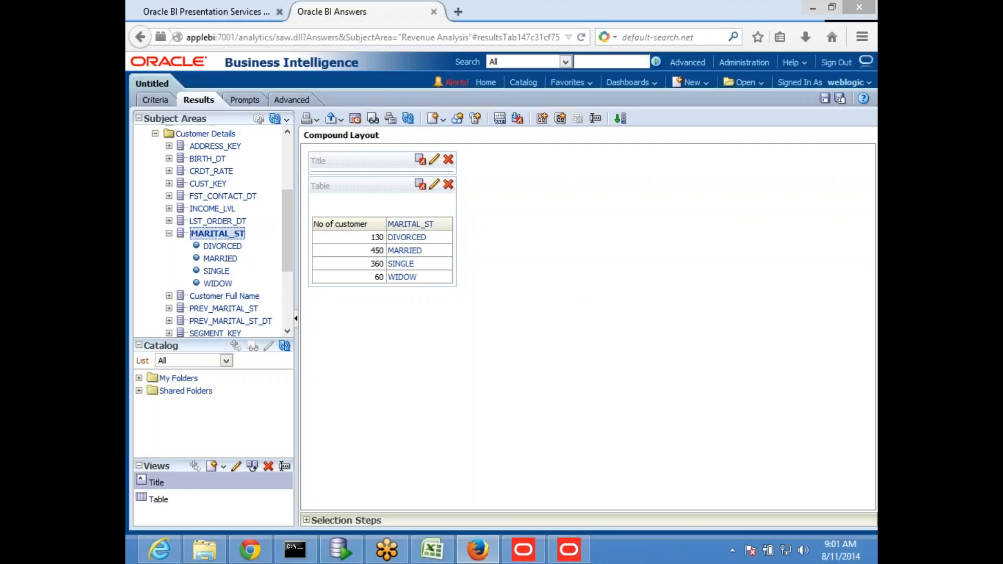
left_click(206, 12)
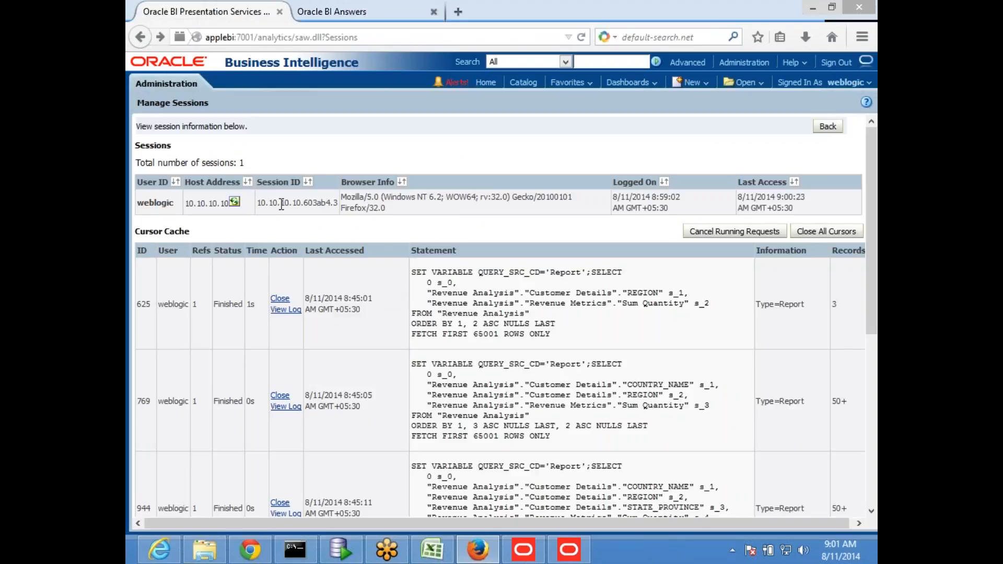
- Open the log of query 1891 from Administration's Manage Sessions list
left_click(743, 63)
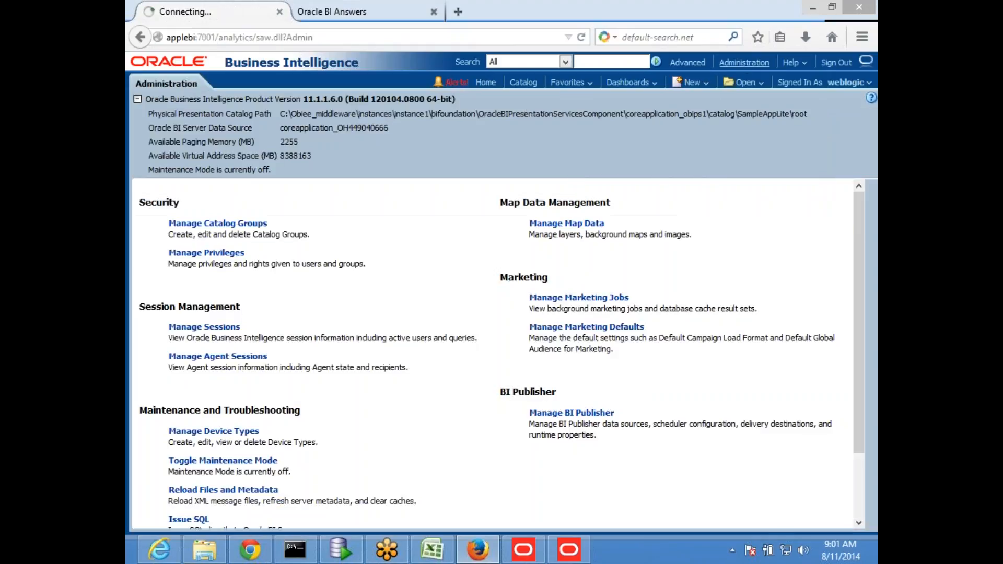
scroll(355, 287, "down", 3)
left_click(191, 261)
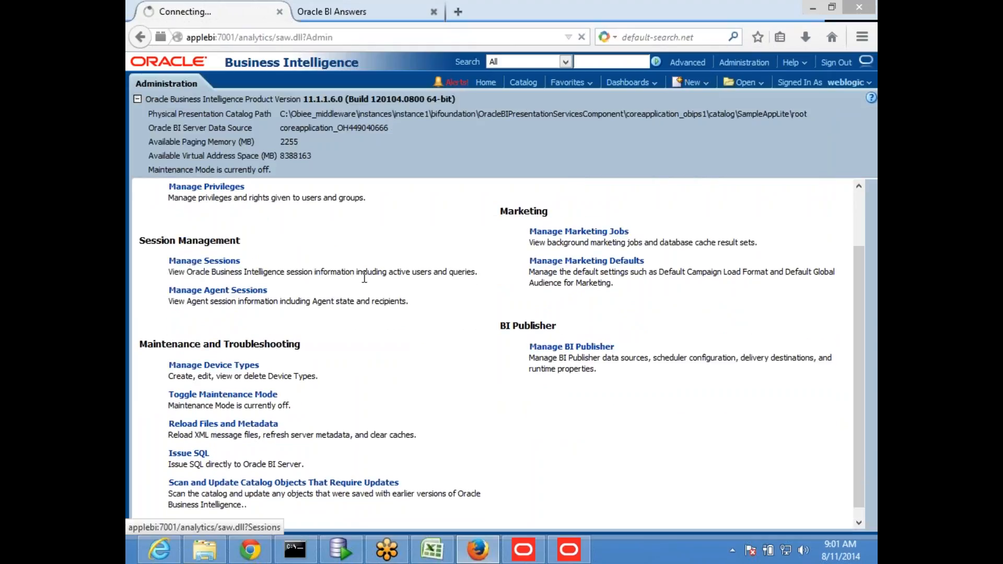
scroll(368, 278, "down", 10)
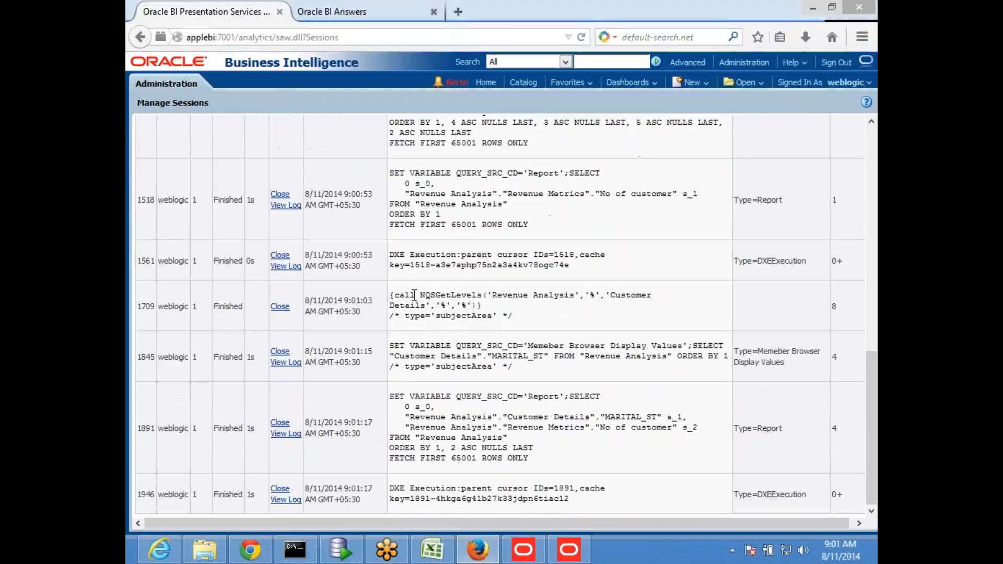
left_click(286, 434)
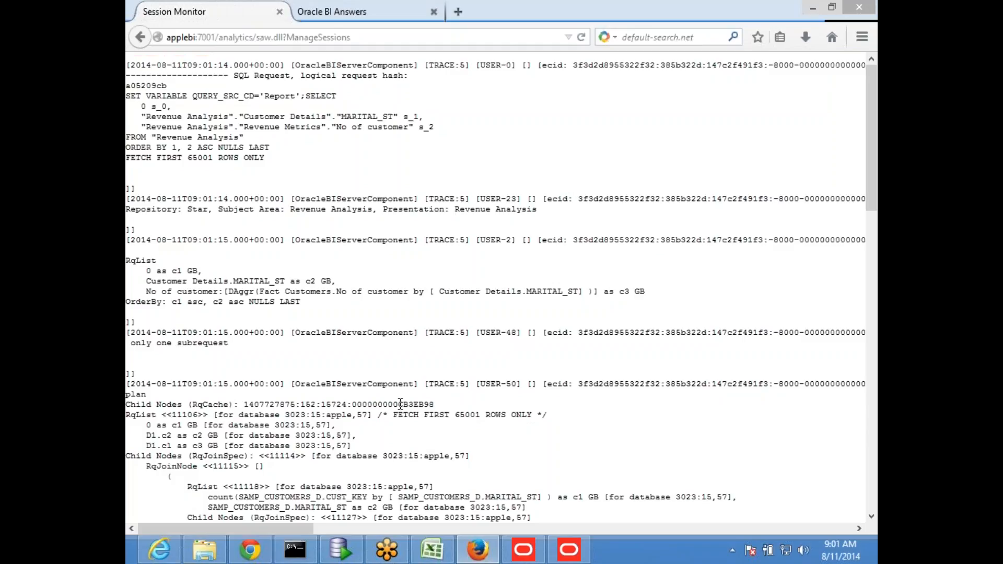
- Highlight the WITH subquery's count(T17.CUST_KEY) grouped by T17.MARITAL_ST in the log
scroll(400, 404, "down", 15)
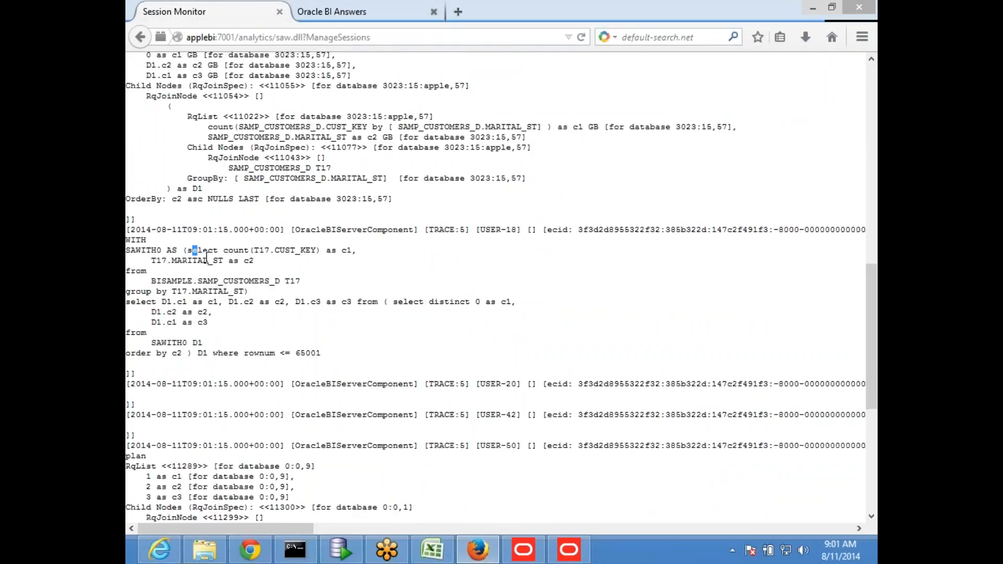
left_click_drag(192, 251, 264, 295)
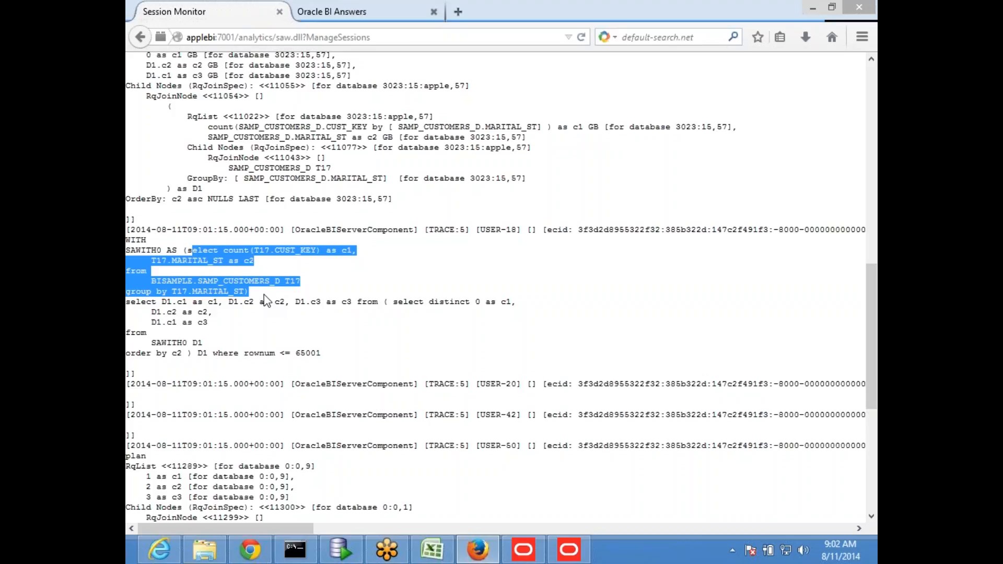
left_click(365, 292)
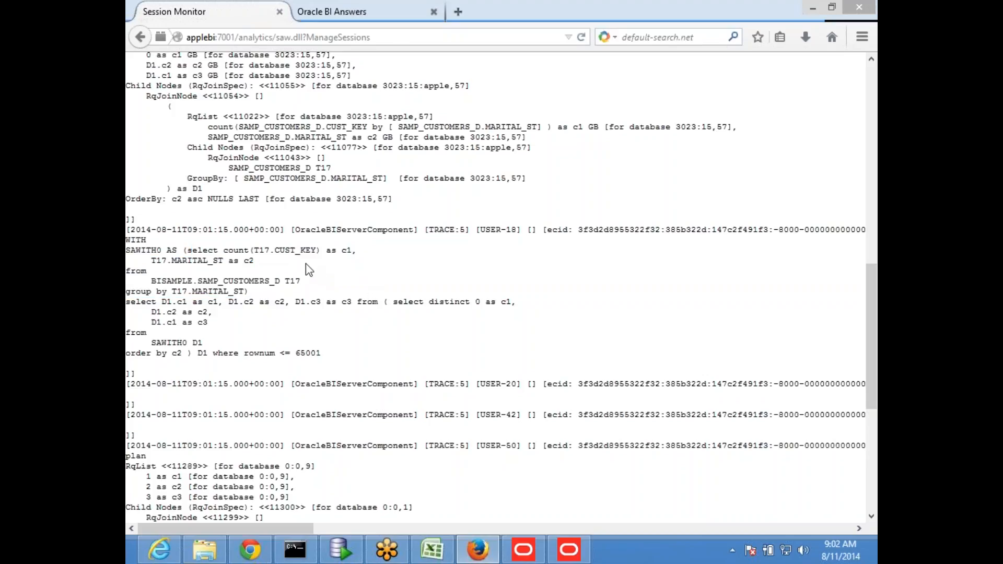
left_click_drag(181, 251, 215, 257)
left_click(273, 252)
- Complete the C11 measures note with '(Appply Summary/Aggregation calculaions like sum,count...etc)'
left_click(432, 549)
left_click(256, 294)
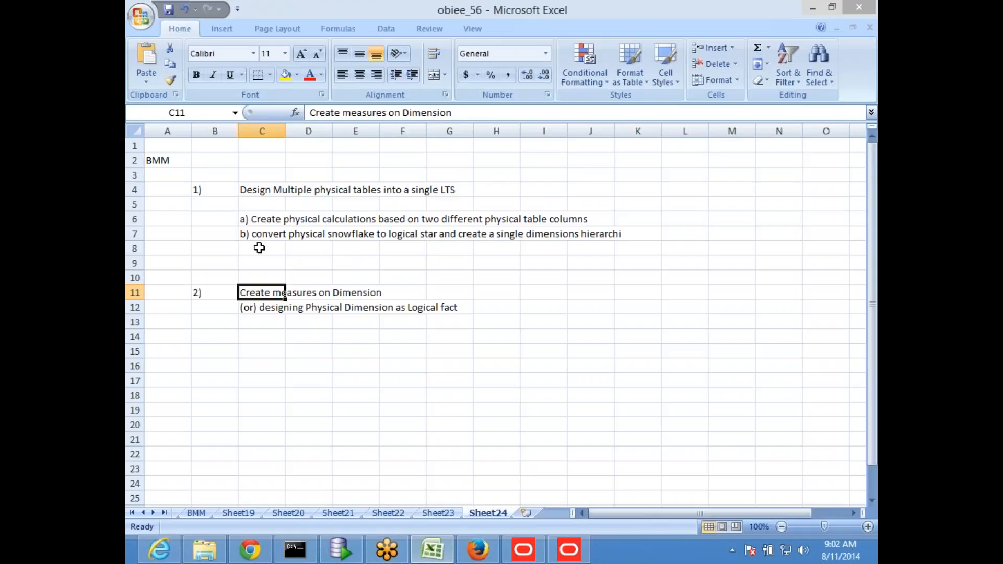
left_click(491, 113)
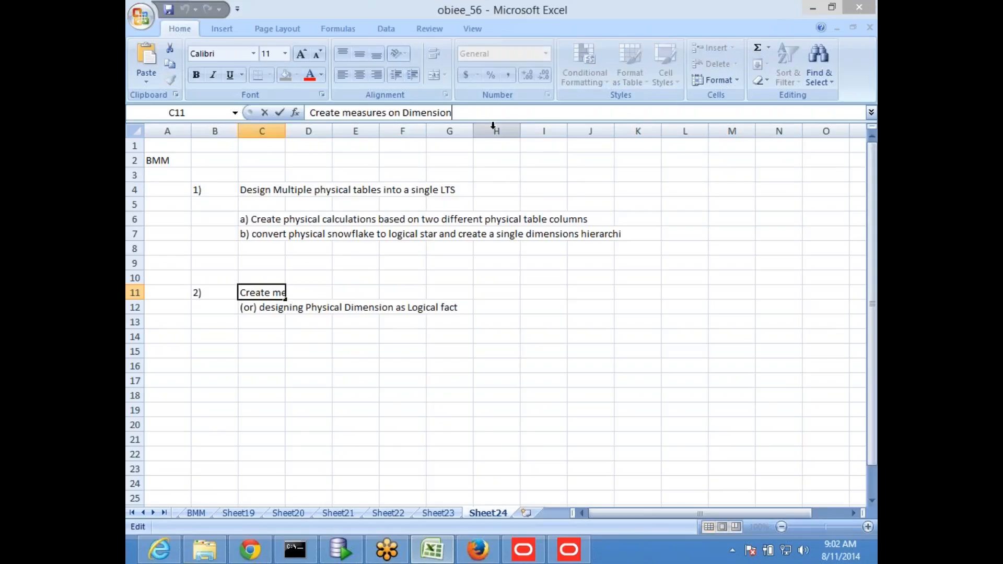
type("(App")
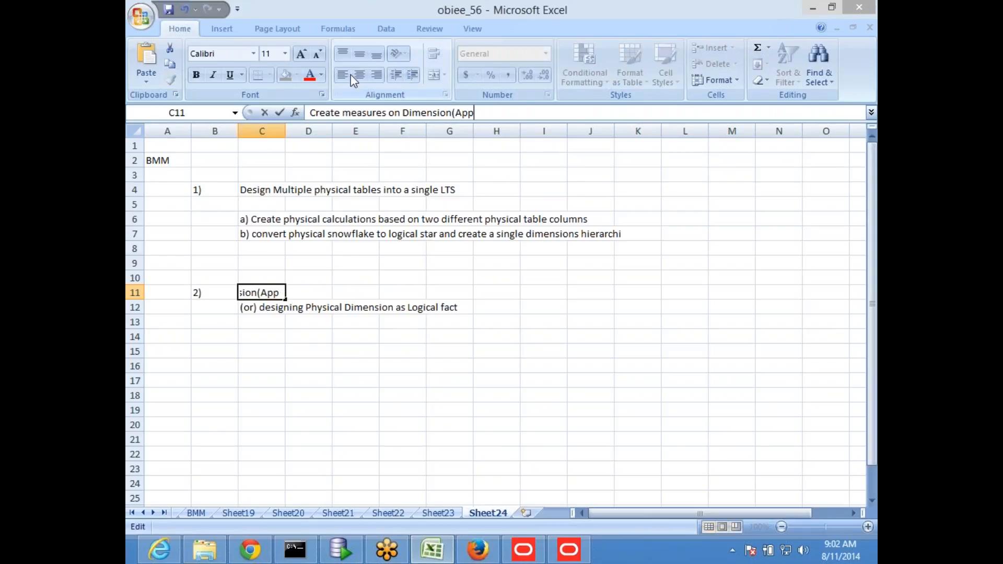
type("ply Summa")
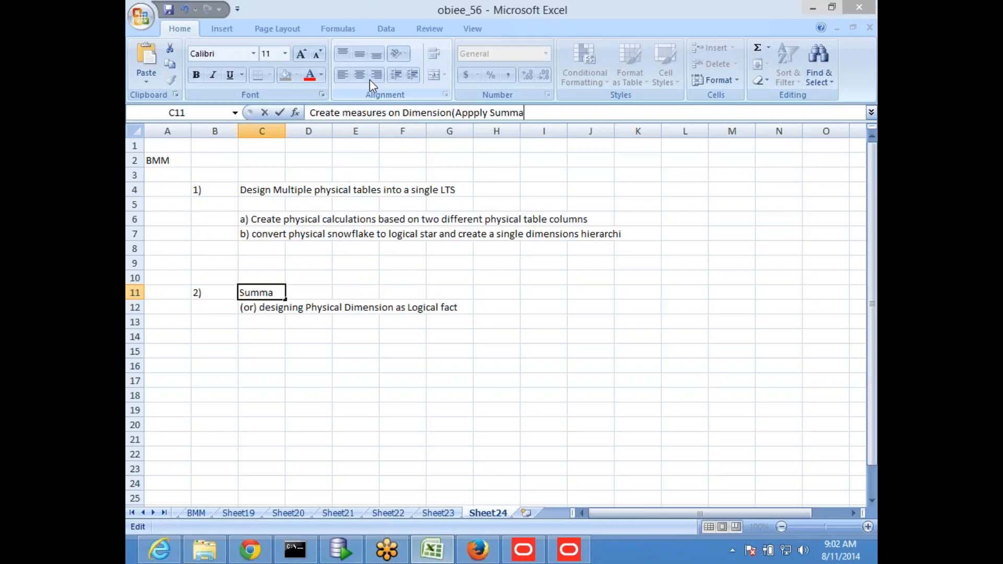
type("ry/Aggreg")
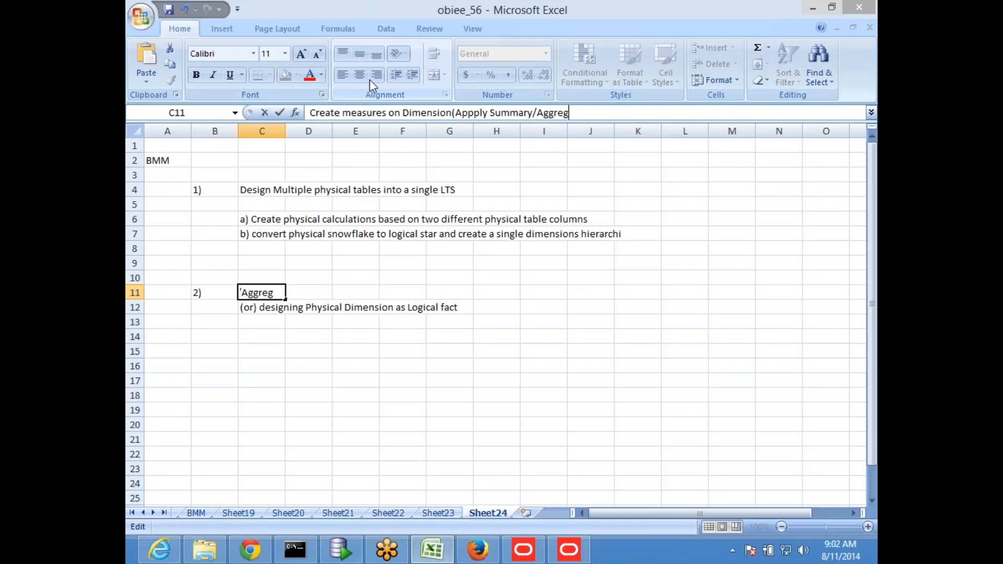
type("ation calcu")
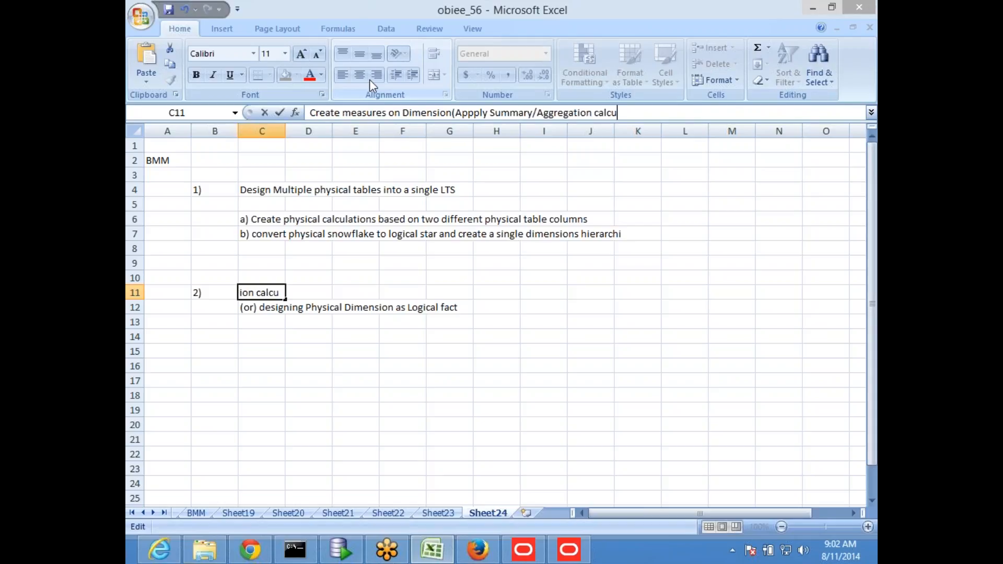
type("laions like sum,")
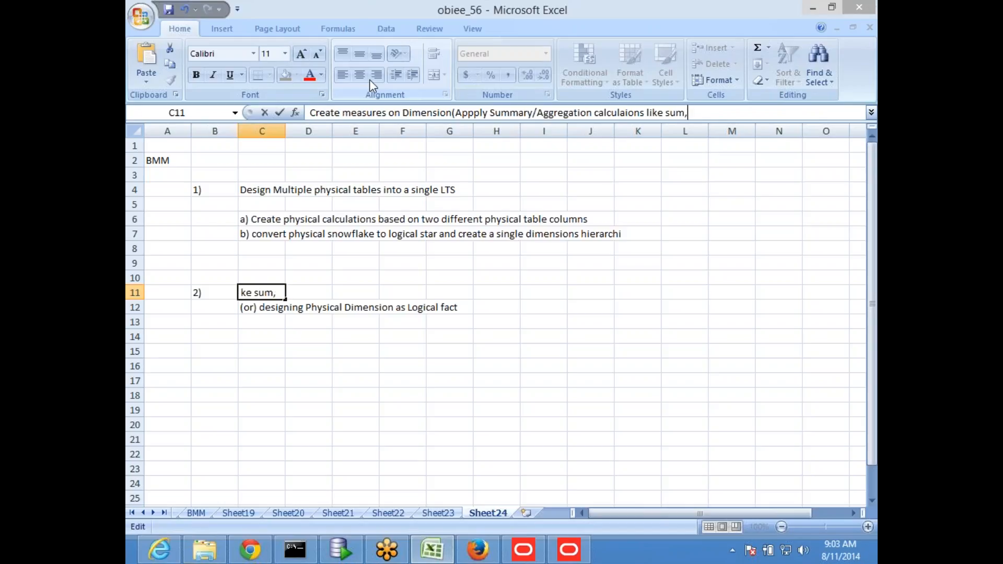
type("count...etc)")
key("Return")
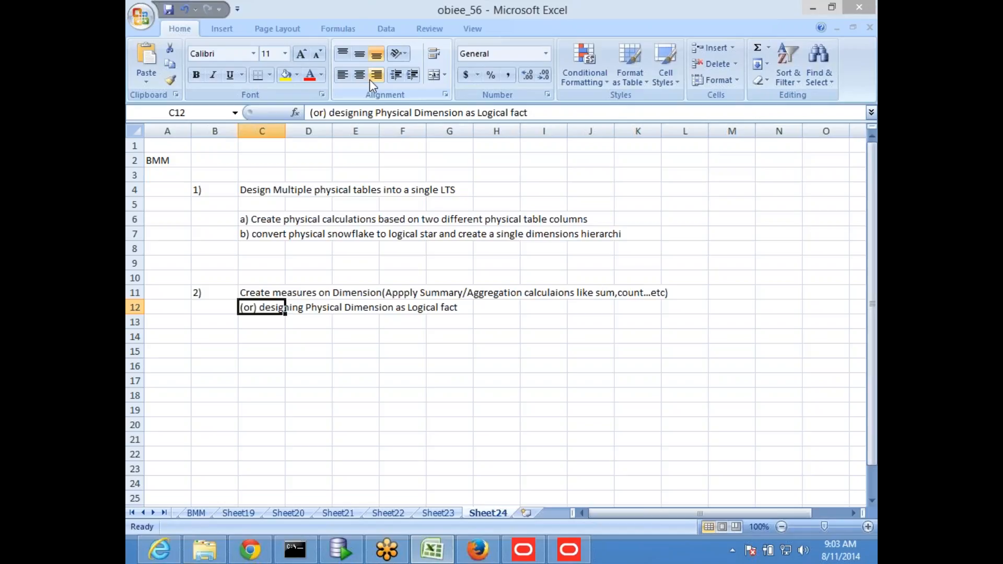
- Add the note 'Create a repository with a single table' in C15 and minimise Excel
key("Down")
key("Down")
key("Down")
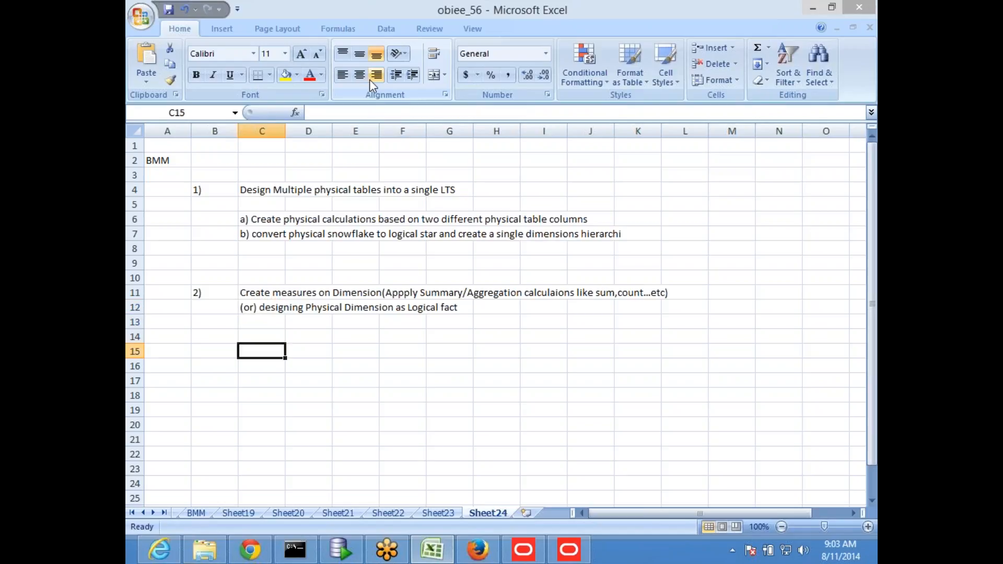
type("Cr")
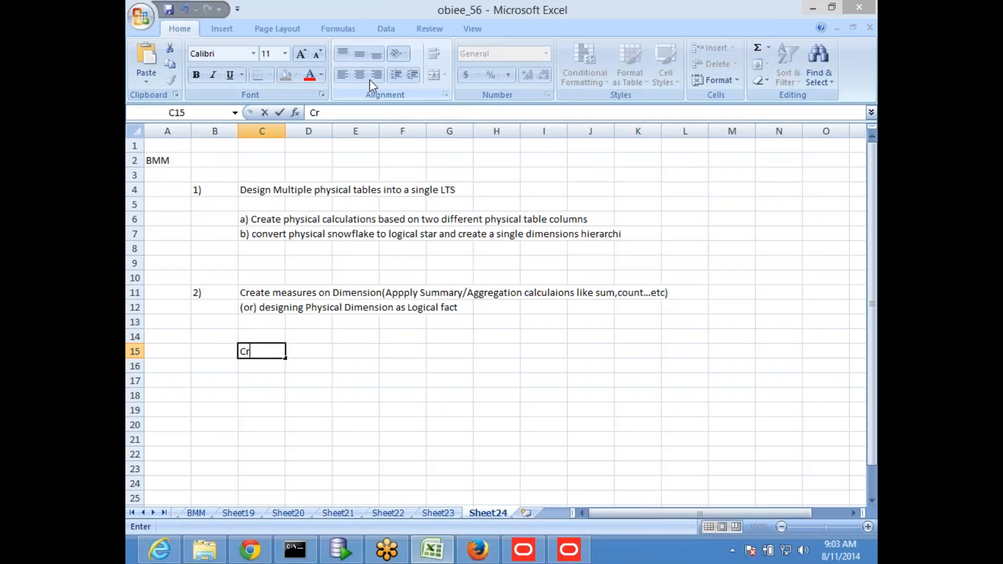
type("eate a rep")
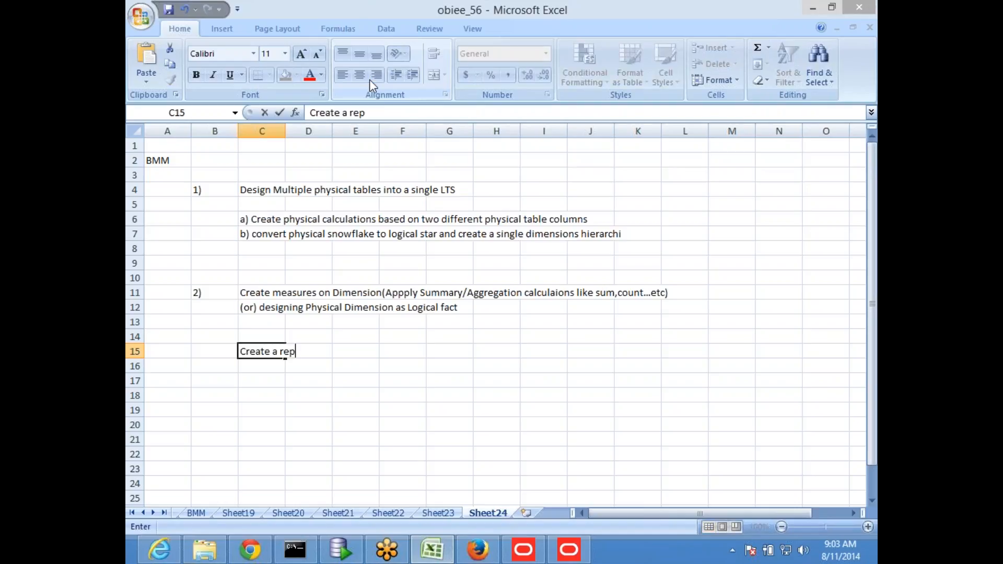
type("ository with")
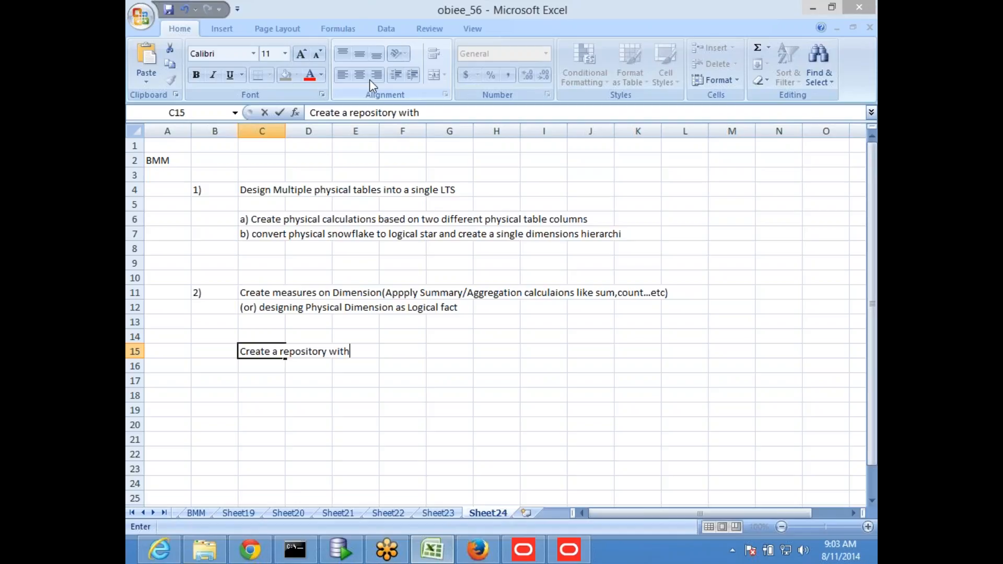
type(" a single table")
key("Return")
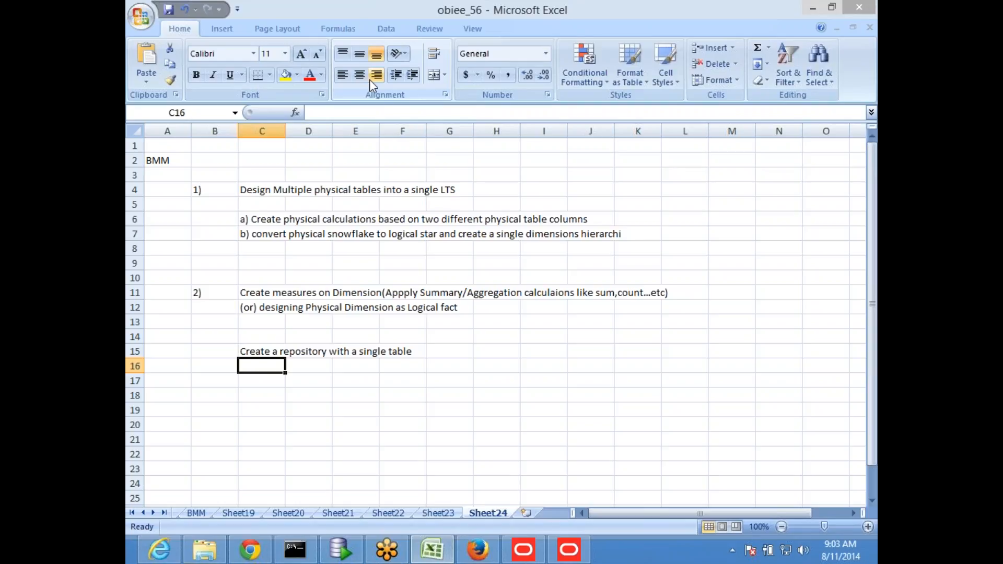
key("super+d")
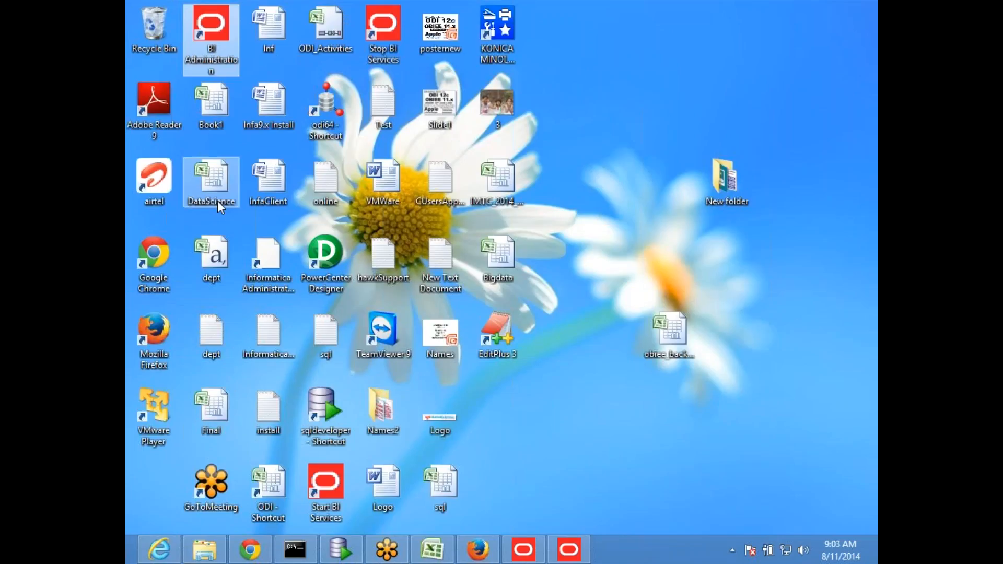
- Start a new repository in BI Administration Tool and name it singleTable
double_click(215, 37)
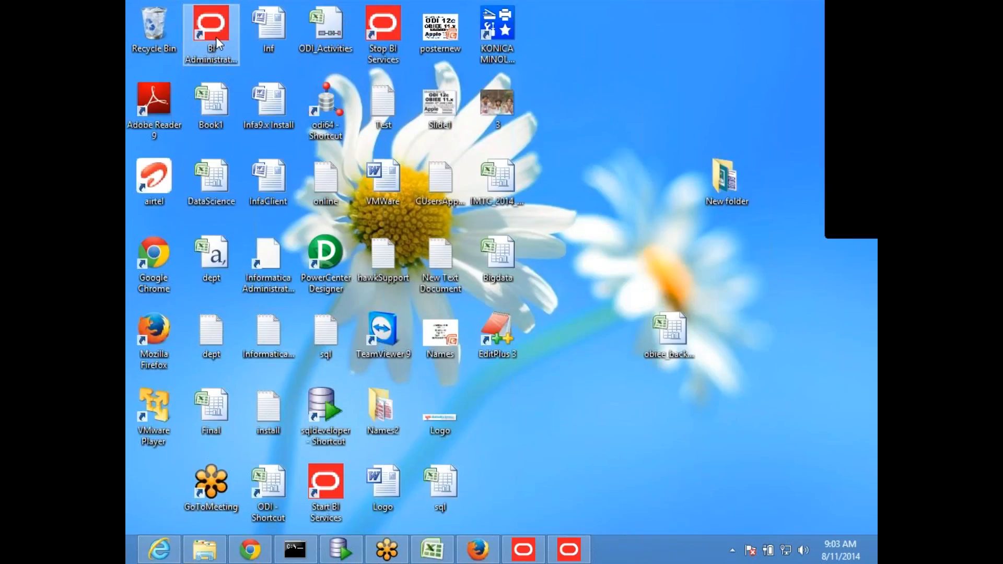
left_click(182, 85)
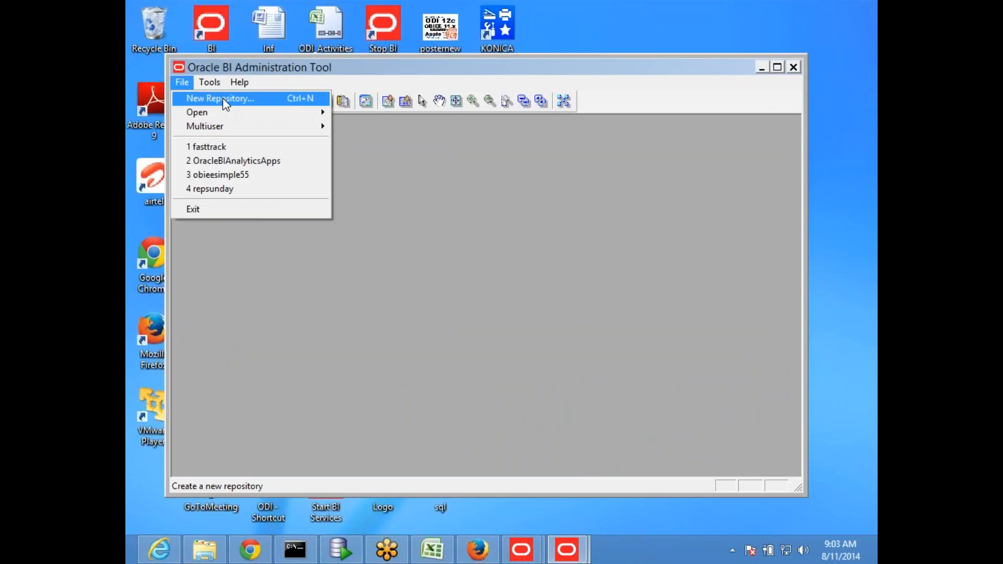
left_click(223, 98)
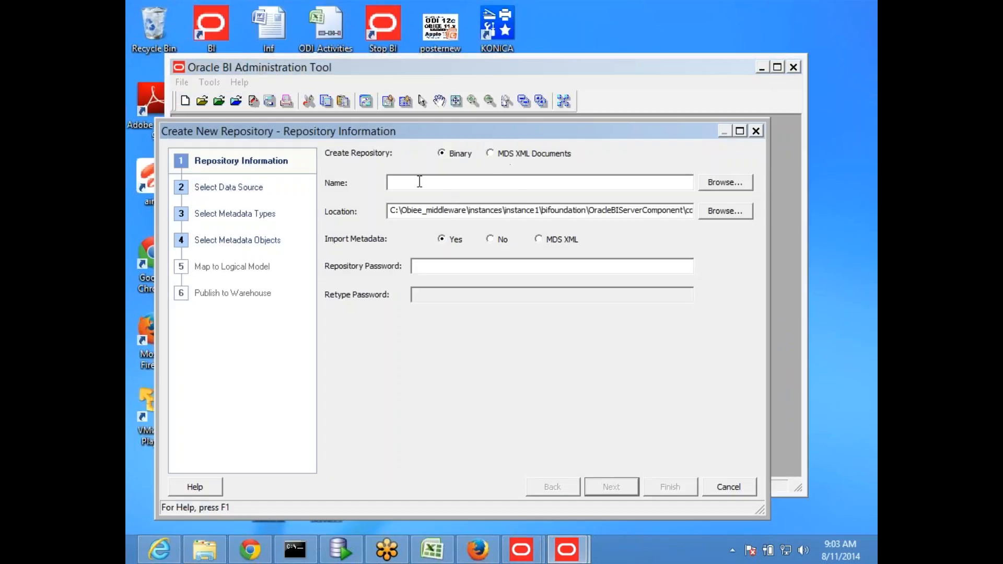
double_click(472, 181)
type("simg")
key("BackSpace")
key("BackSpace")
type("ngleTable")
- Enter and confirm the repository password, finishing without importing metadata
left_click(479, 263)
type("********")
key("Tab")
type("********")
key("Return")
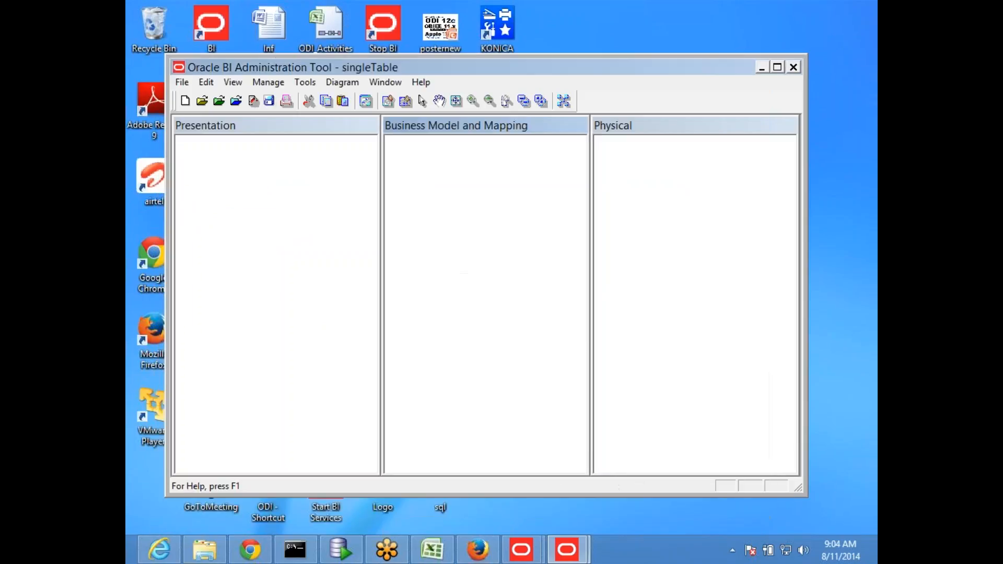
- Import metadata over an OCI 10g/11g connection to data source apple as user scott
left_click(183, 83)
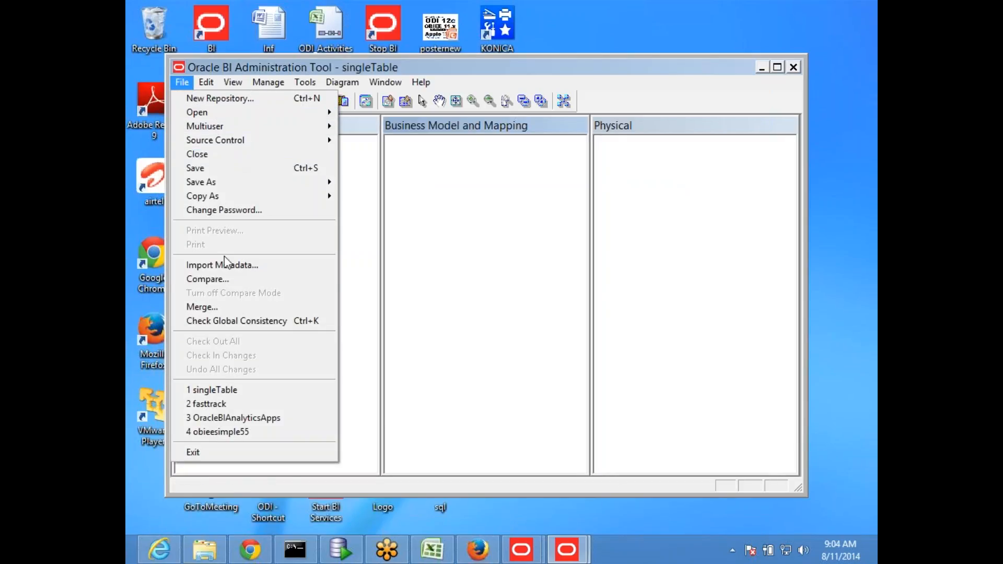
left_click(250, 265)
left_click(459, 175)
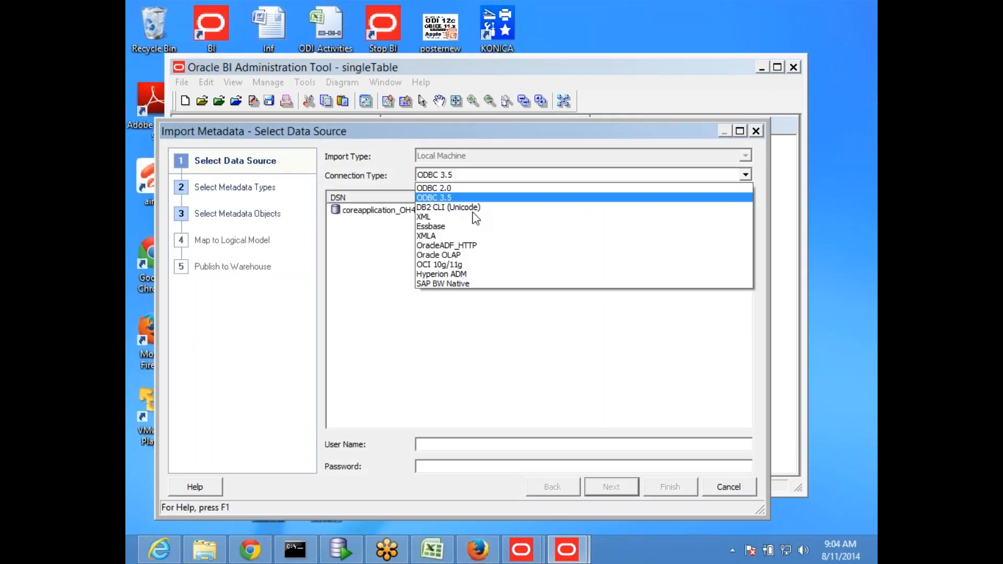
left_click(459, 264)
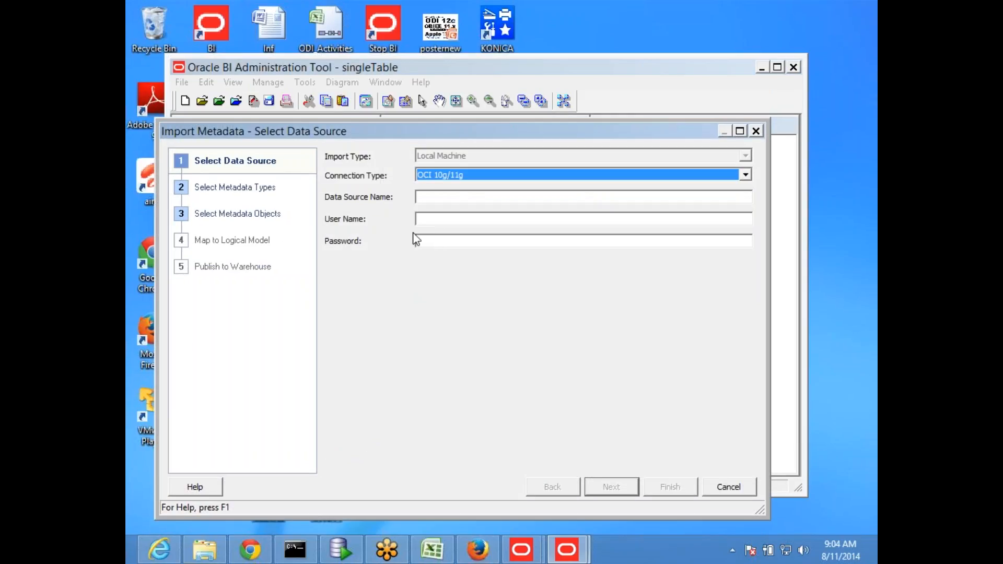
left_click(436, 196)
type("apple")
key("Tab")
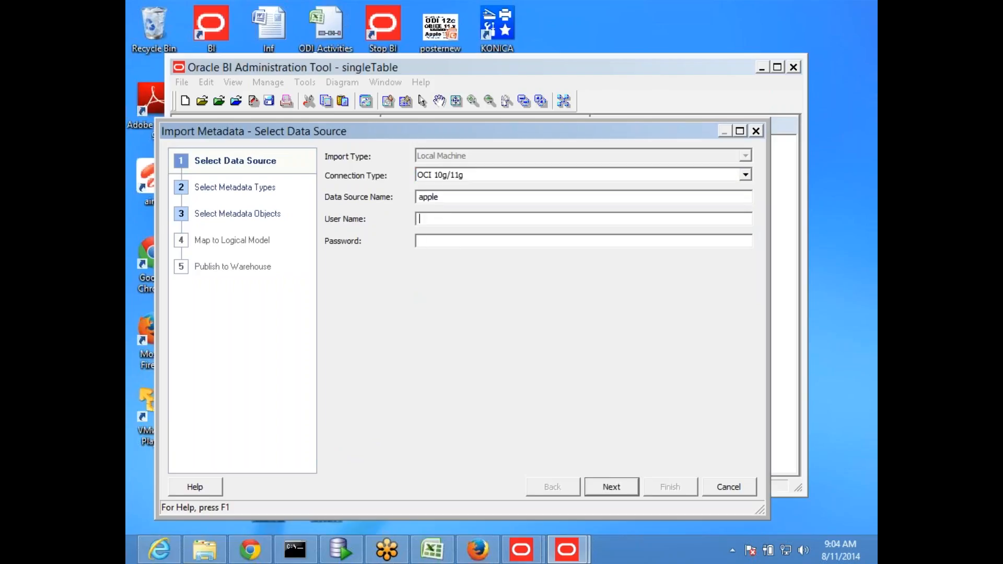
type("scott")
key("Tab")
type("tiger")
left_click(613, 488)
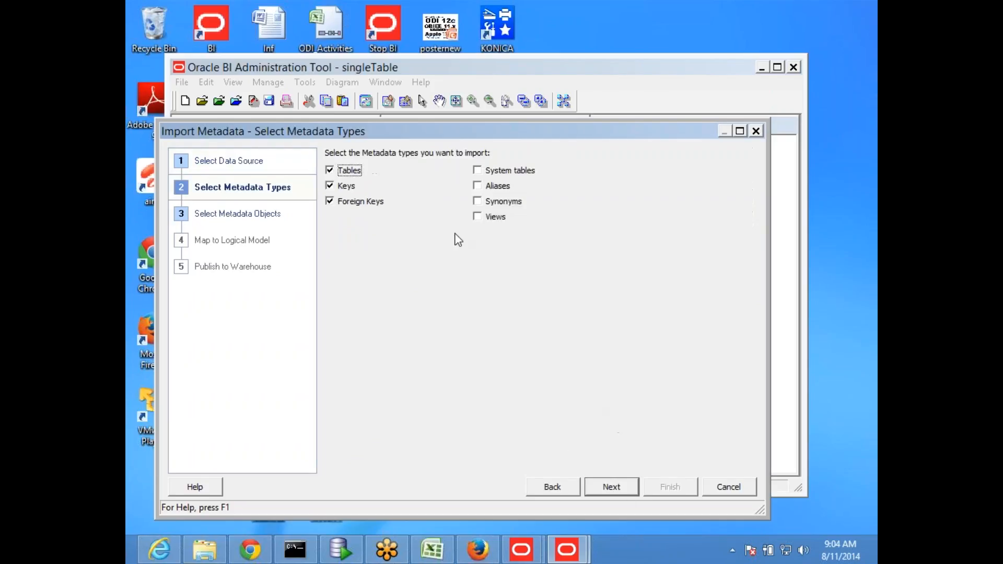
- Select the EMP table from the SCOTT schema for import
left_click(629, 487)
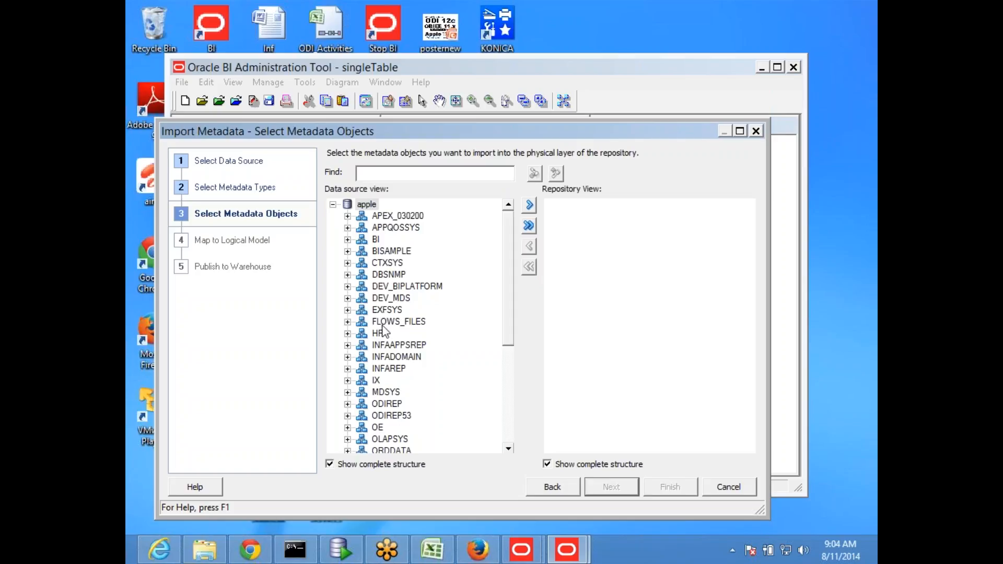
left_click_drag(506, 315, 523, 423)
left_click(348, 357)
left_click_drag(508, 302, 513, 353)
left_click(396, 333)
left_click(530, 206)
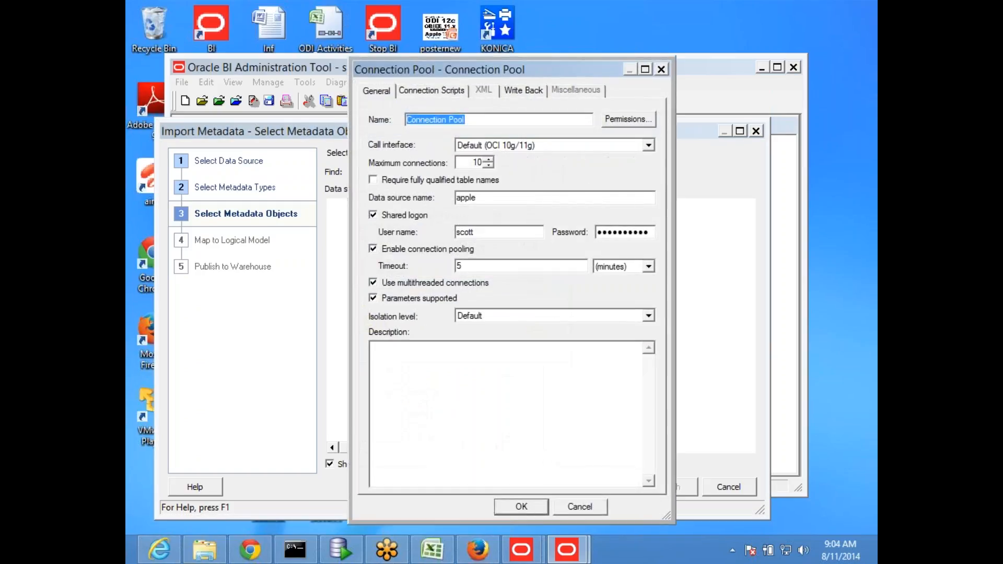
- Accept the connection pool, finish the import and expand the apple database
left_click(517, 507)
left_click(671, 486)
left_click(657, 379)
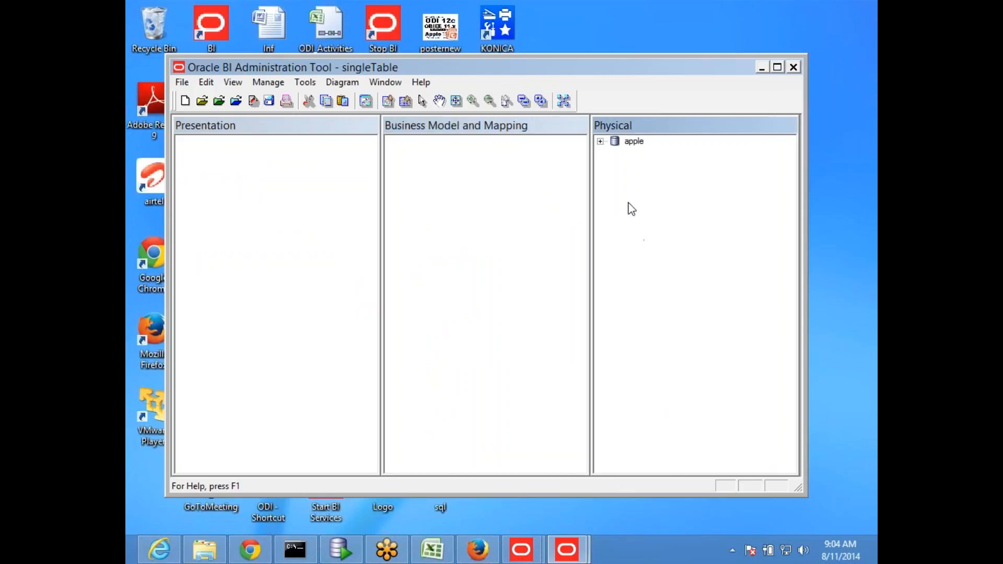
left_click(601, 141)
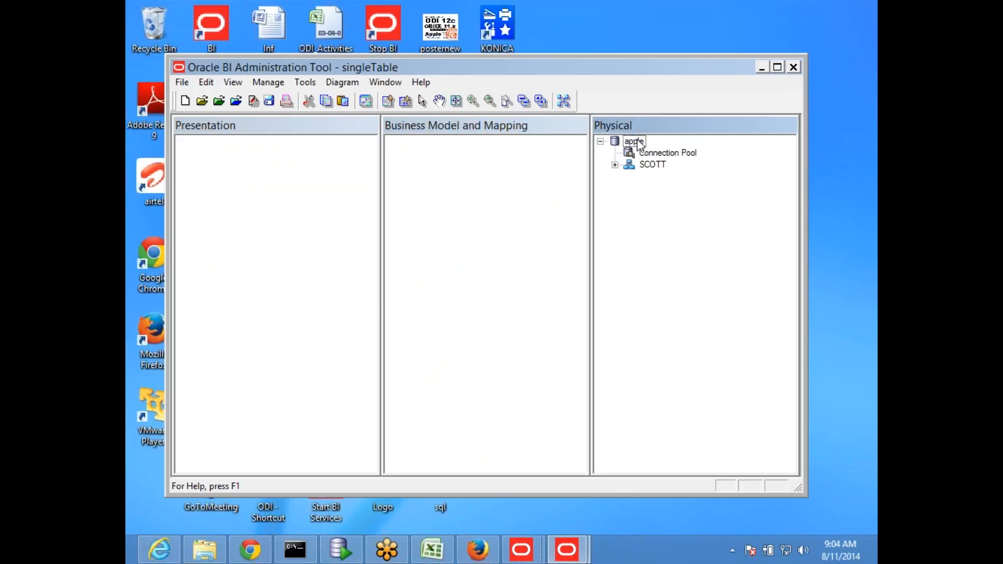
- Drag apple into Business Model and SCOTT into Presentation, then save despite the consistency error
left_click_drag(634, 142, 439, 209)
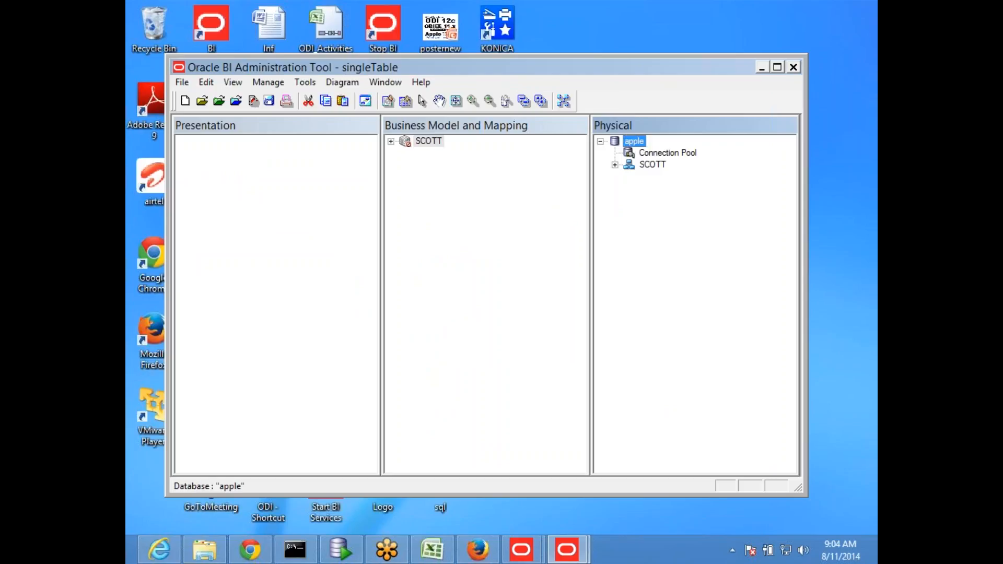
left_click_drag(426, 141, 269, 166)
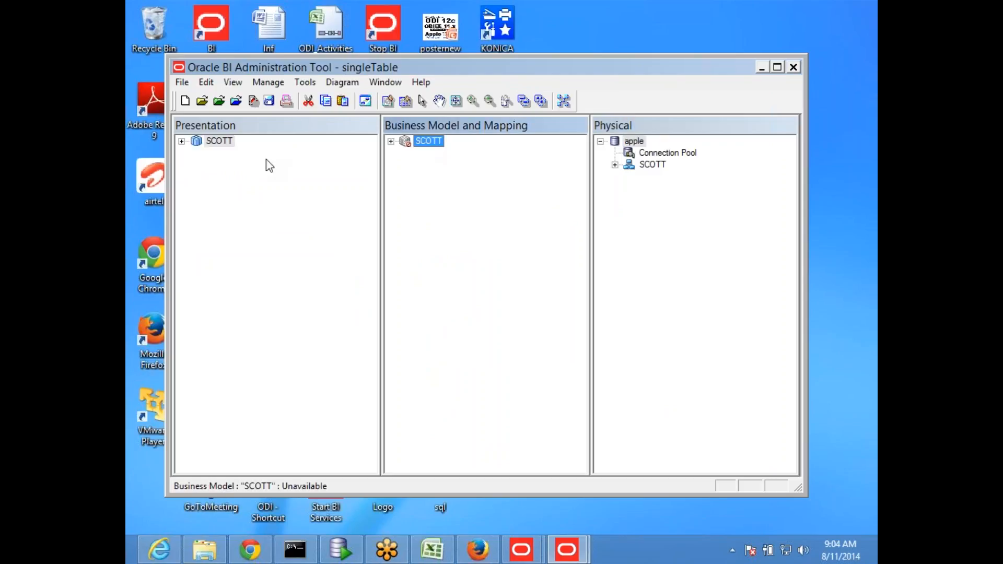
left_click(269, 101)
left_click(440, 310)
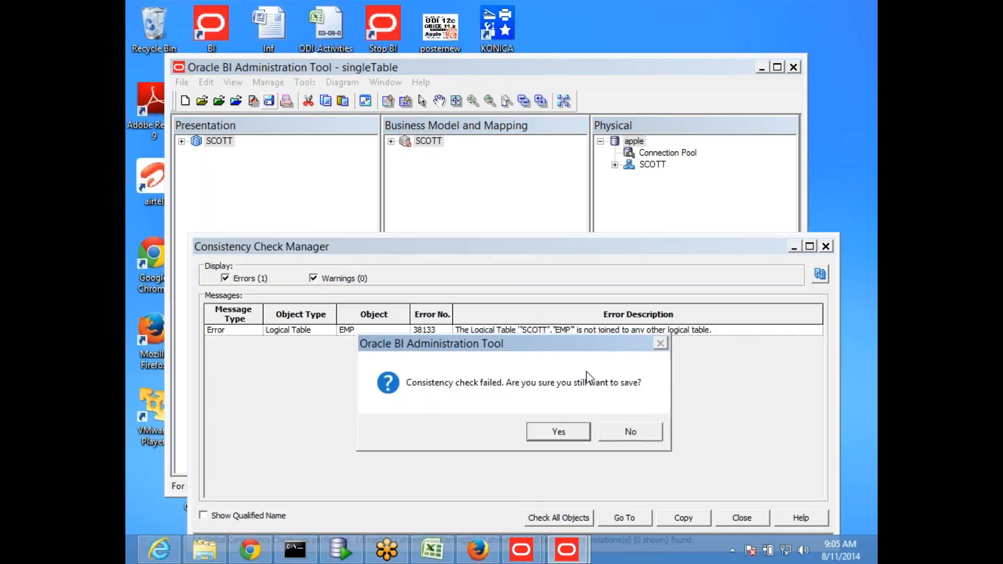
left_click(569, 439)
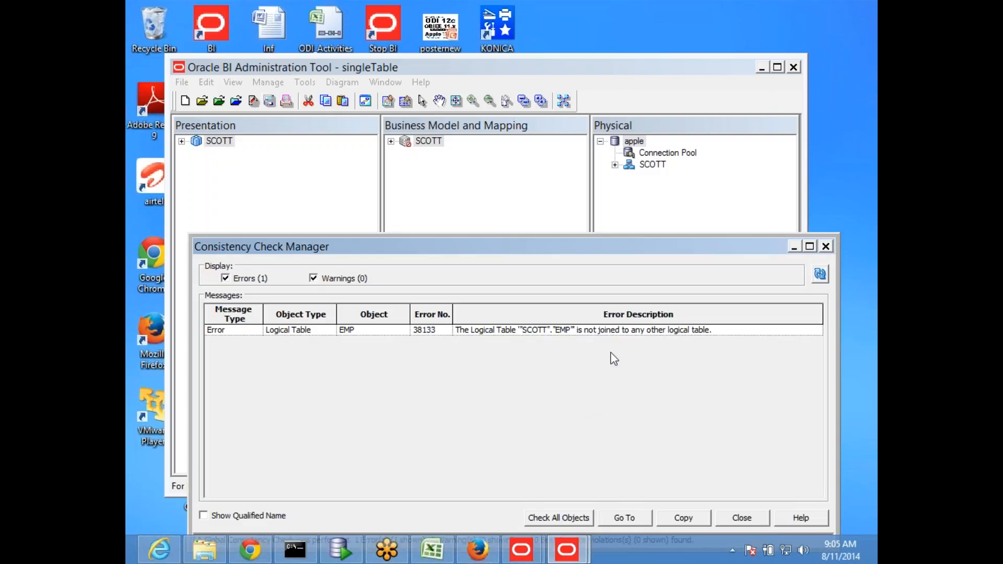
left_click(827, 245)
left_click(615, 164)
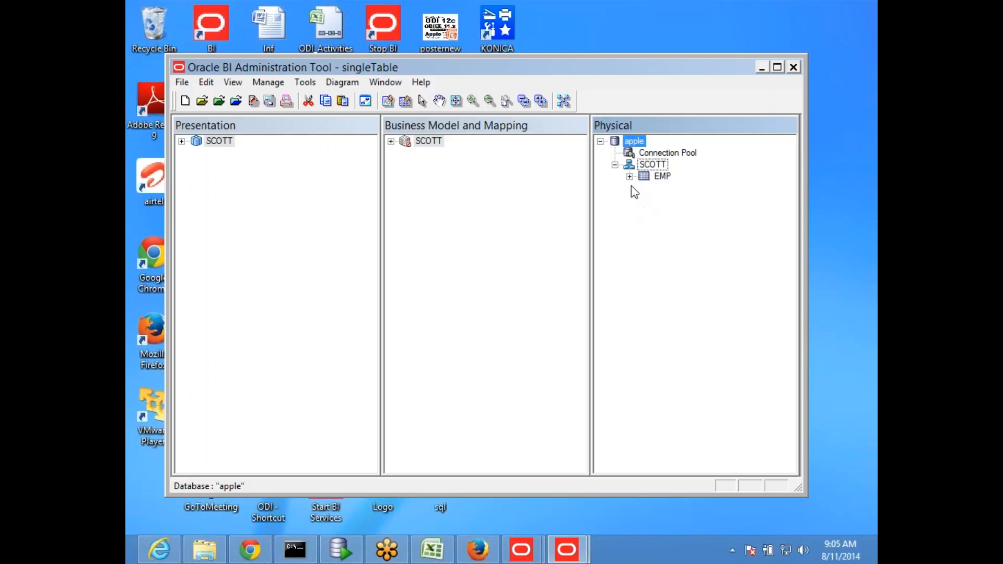
- Expand physical EMP, the SCOTT business model and presentation SCOTT > EMP to show their columns
left_click(630, 177)
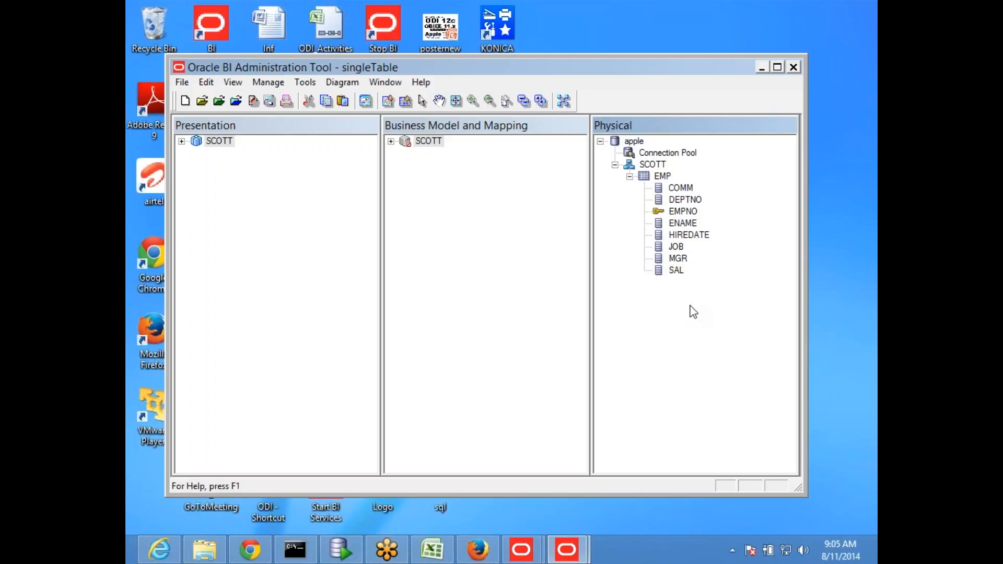
left_click(391, 141)
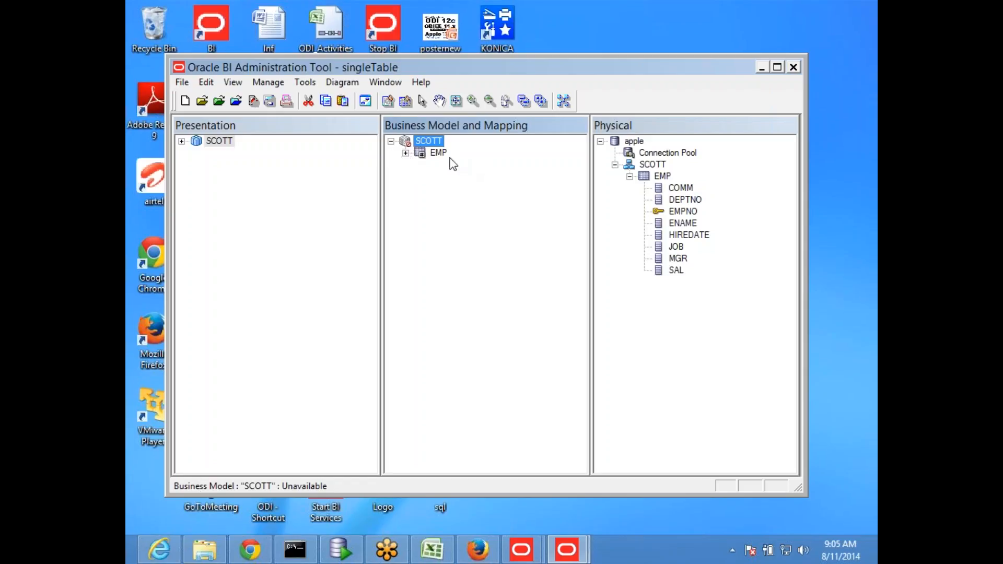
left_click(181, 141)
left_click(195, 153)
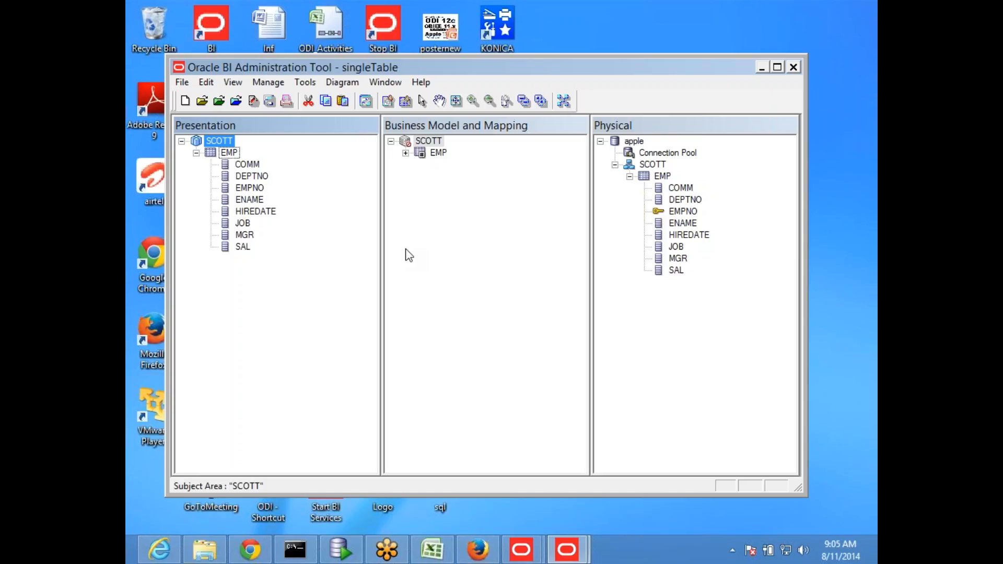
- Add EMP again as logical table EMP#1 under SCOTT and join EMP to EMP#1 in the diagram
mouse_move(876, 1)
left_click(662, 179)
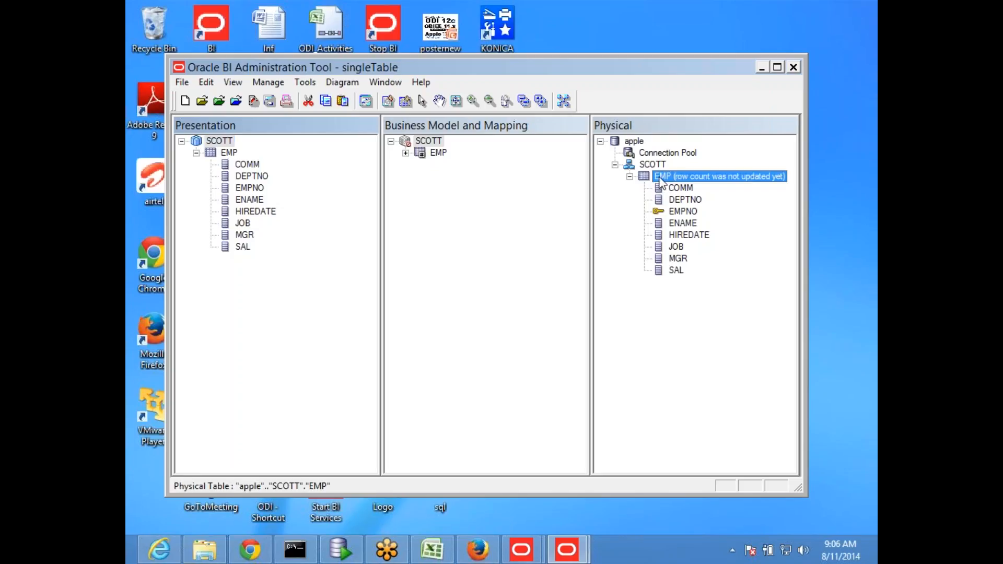
left_click_drag(660, 181, 427, 142)
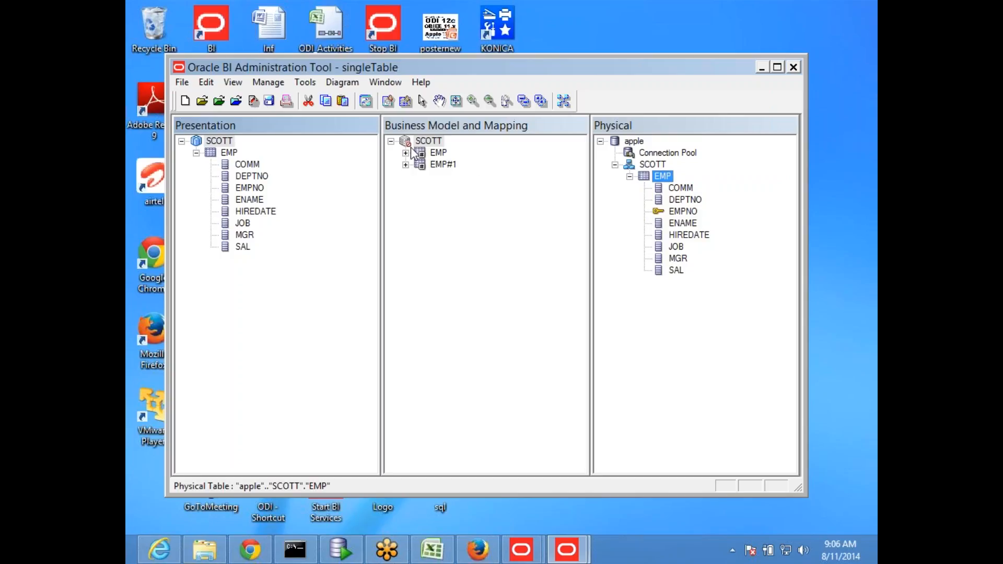
right_click(430, 141)
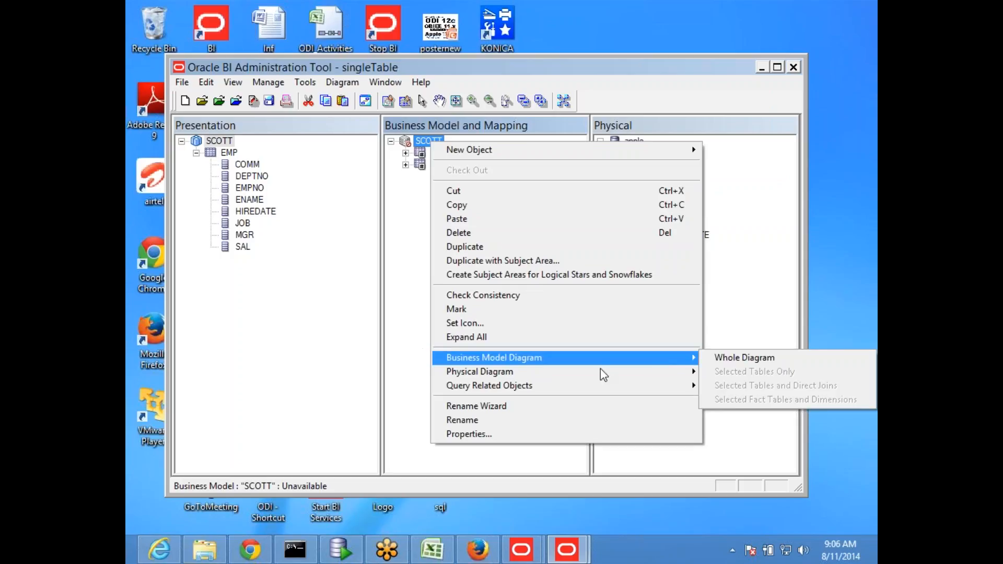
mouse_move(602, 357)
left_click(742, 358)
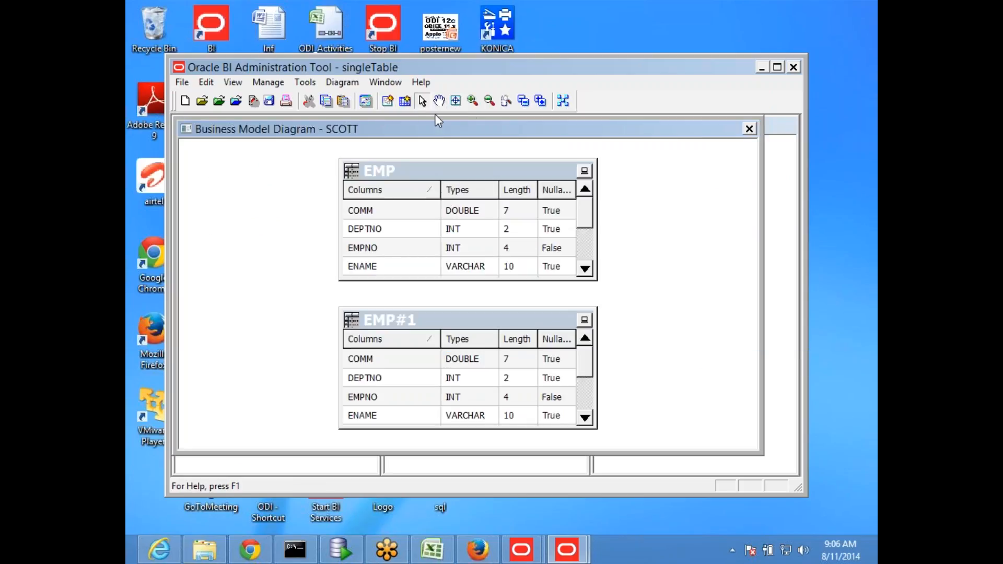
left_click(405, 100)
left_click(411, 172)
left_click(426, 313)
left_click(566, 495)
left_click(750, 129)
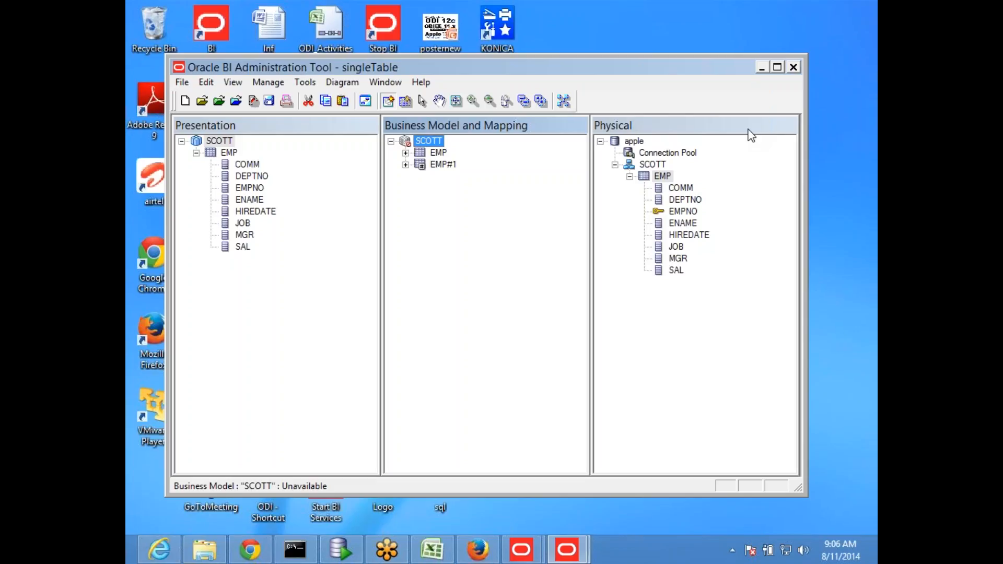
- Save singleTable with SCOTT passing the consistency check and available for queries, then return to obiee_56
left_click(666, 176)
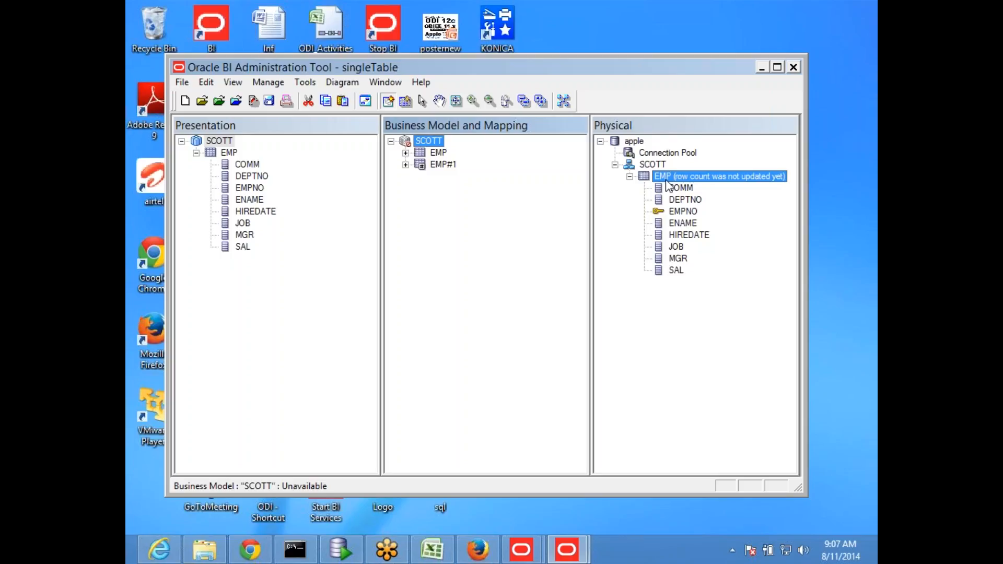
left_click(270, 102)
left_click(424, 315)
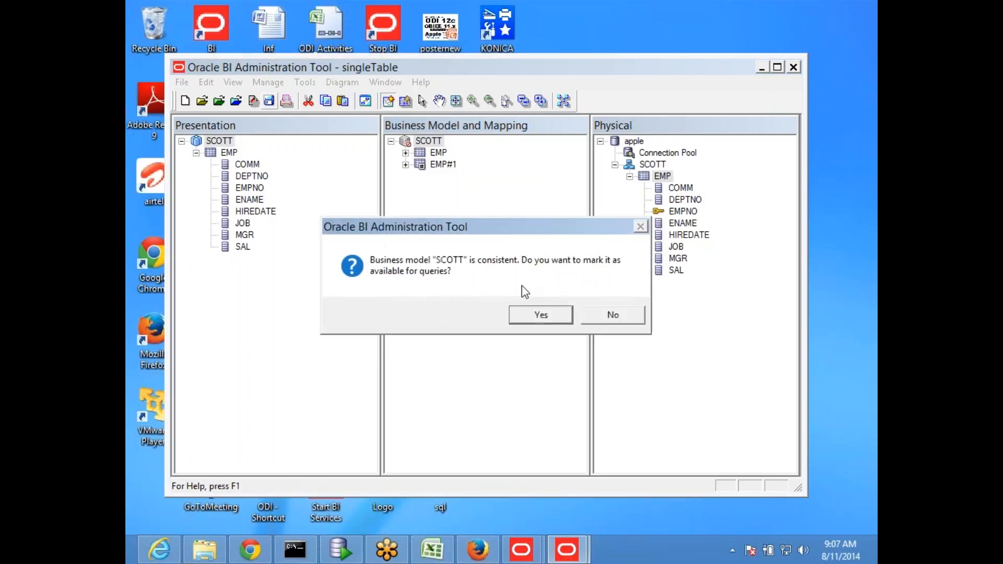
left_click(533, 315)
left_click(630, 317)
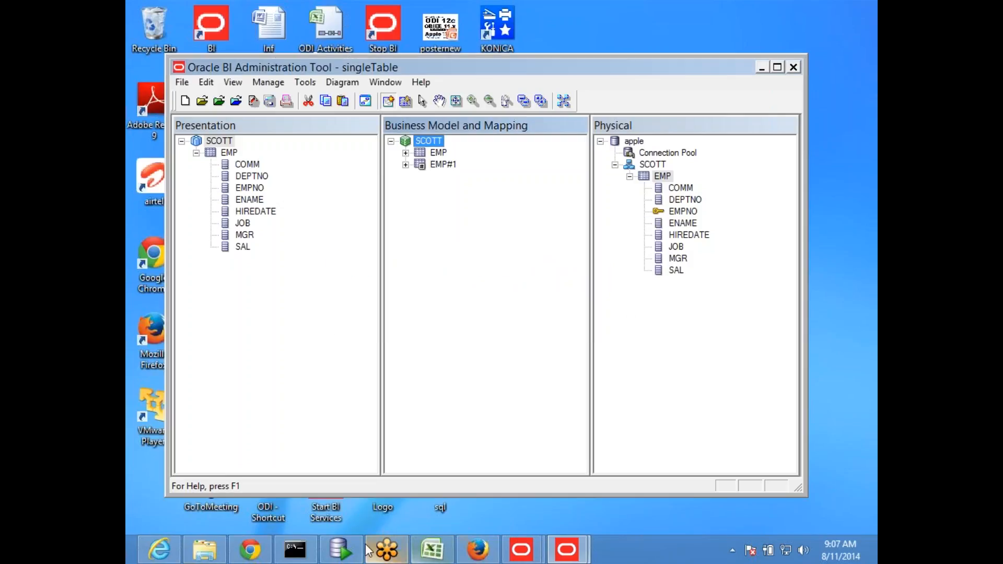
left_click(431, 550)
left_click(277, 423)
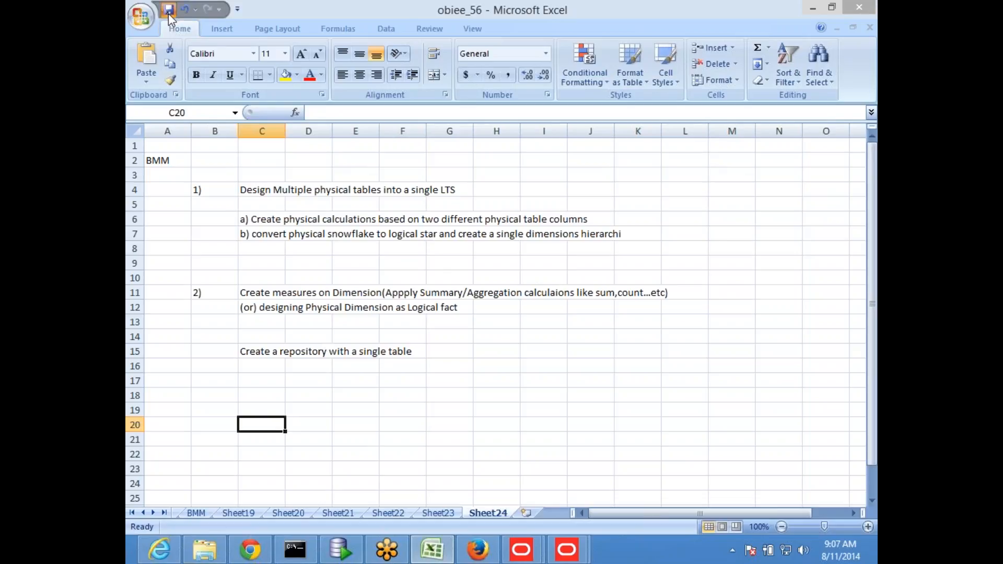
- Number the next item 3) in cell B18
left_click(214, 351)
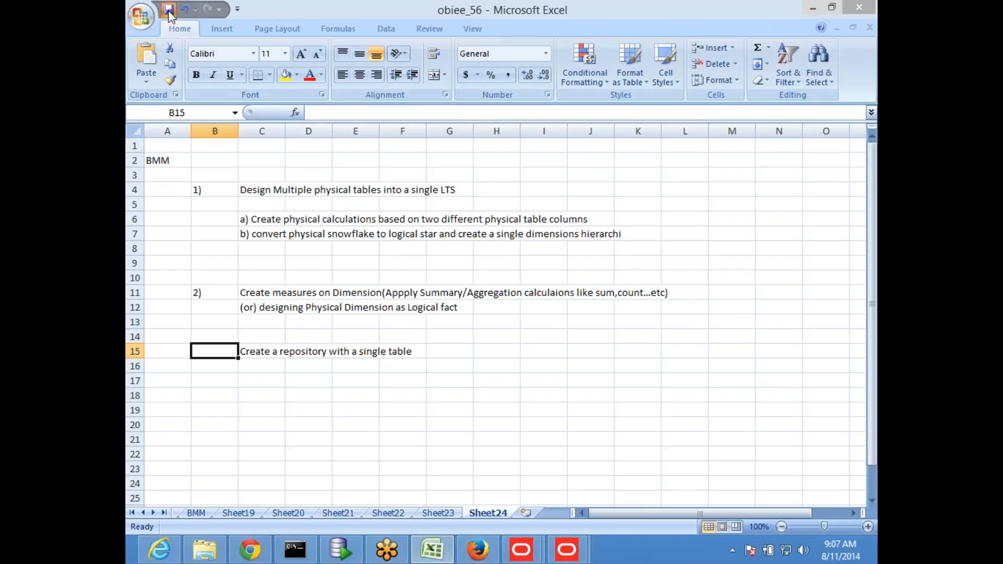
left_click(215, 396)
type("3)")
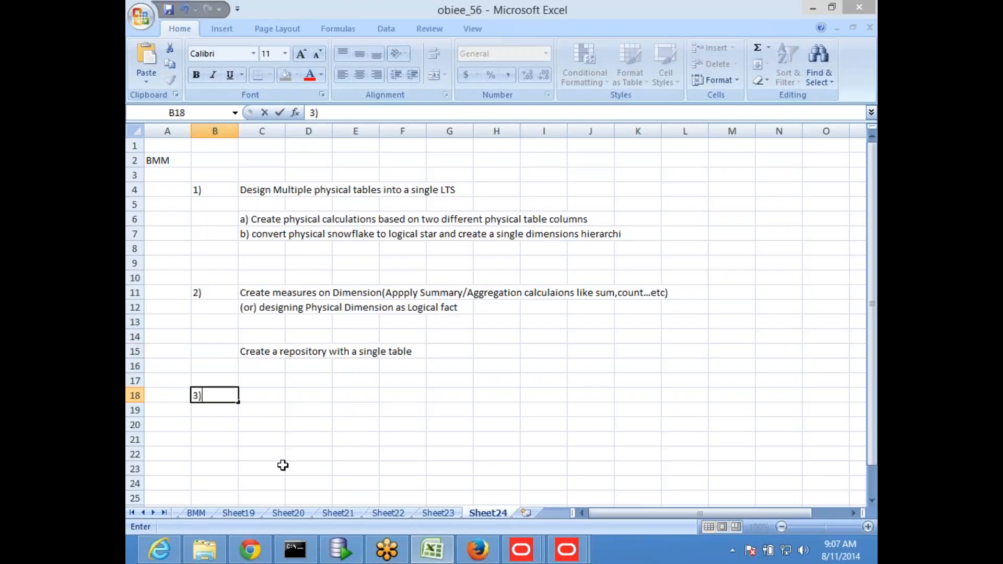
key("Return")
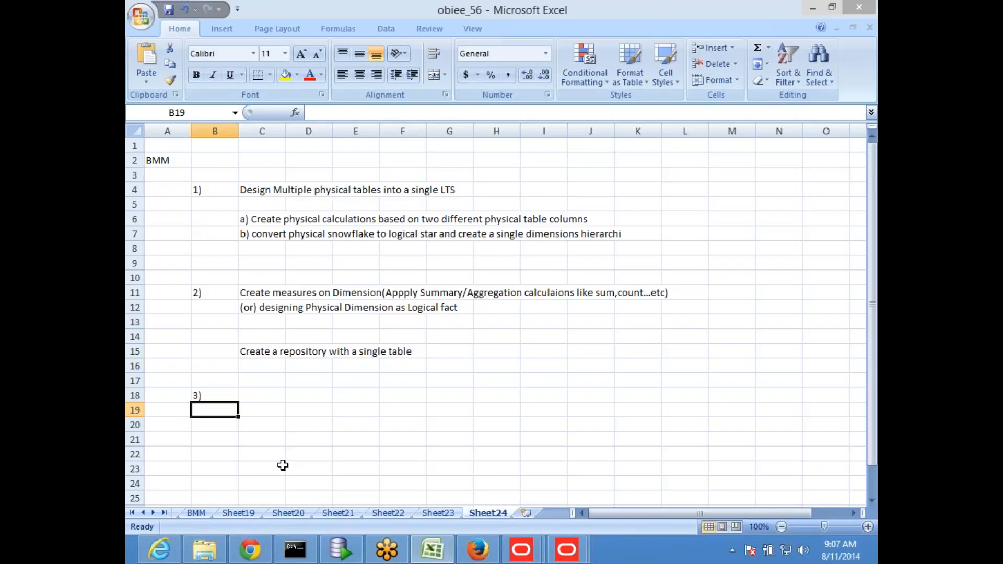
- Enter 'Designing multiple LTS to a single Logical Table(LT)' in cell C18
key("Up")
key("Right")
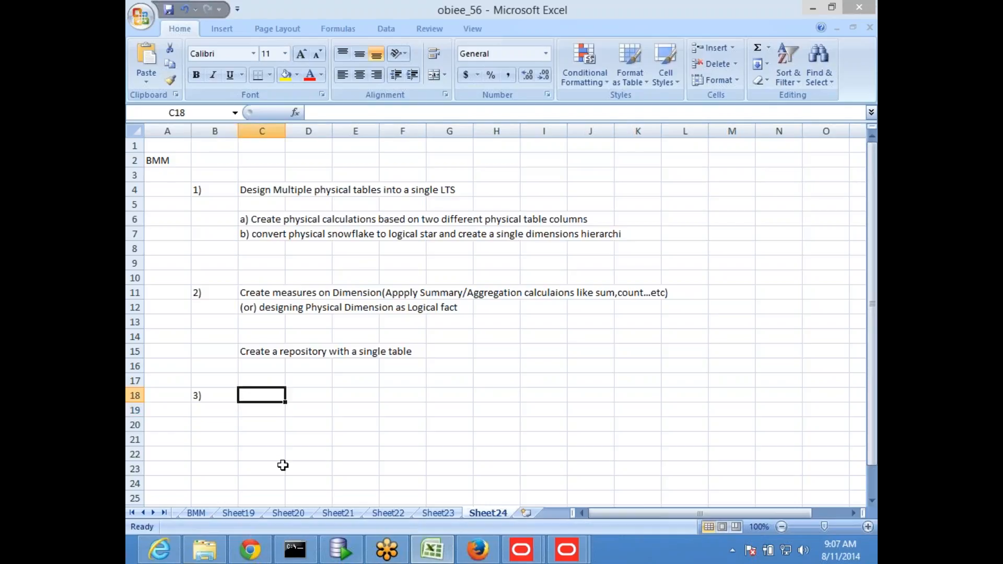
type("D")
key("BackSpace")
type("Desi")
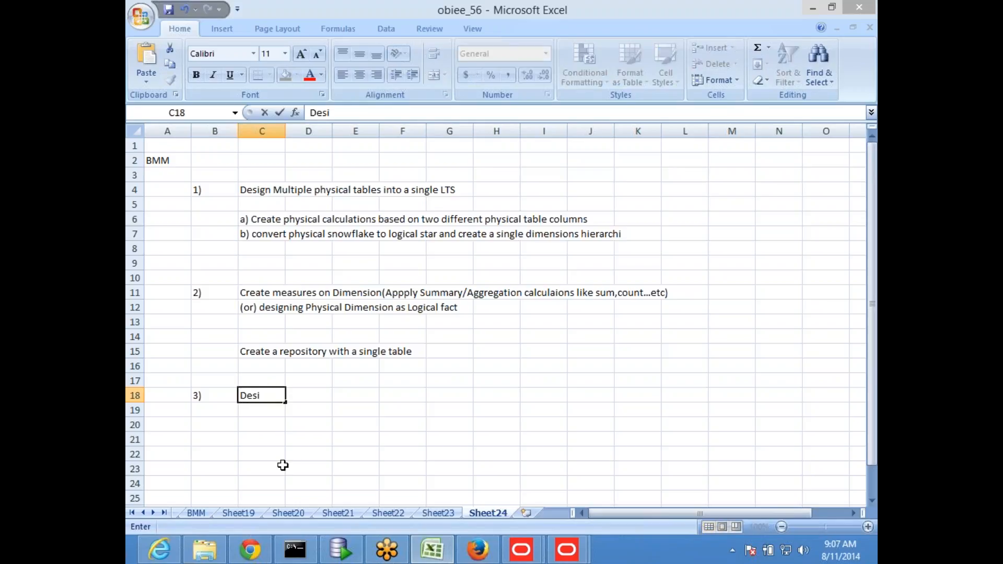
type("gning mut")
key("BackSpace")
type("ltipe")
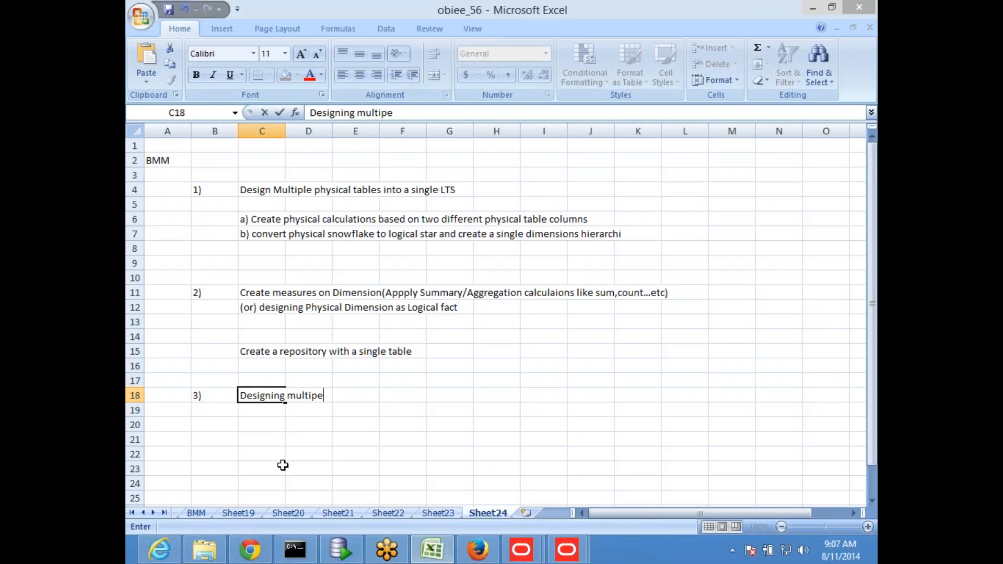
key("BackSpace")
type("le LTS to a single")
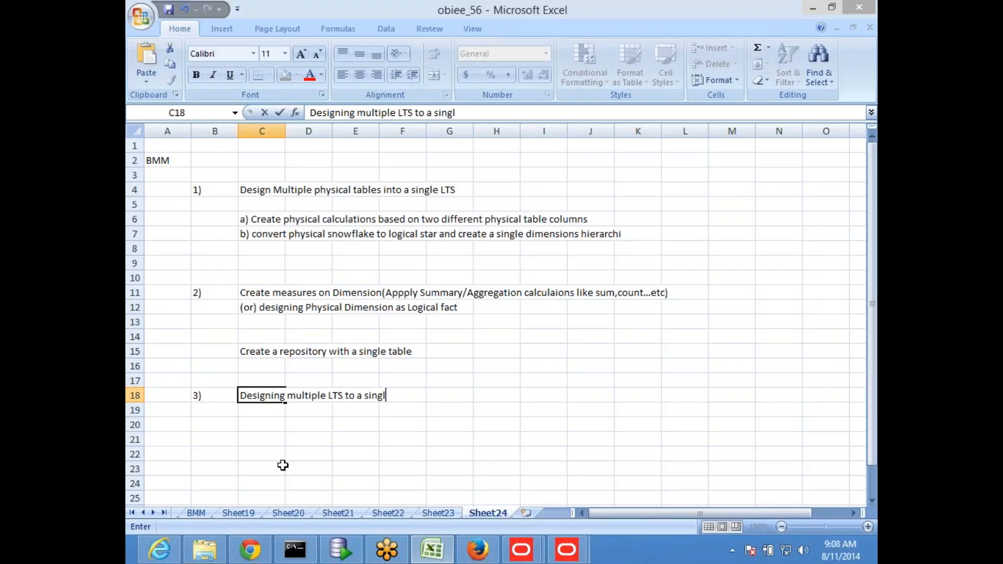
type(" Logical Table")
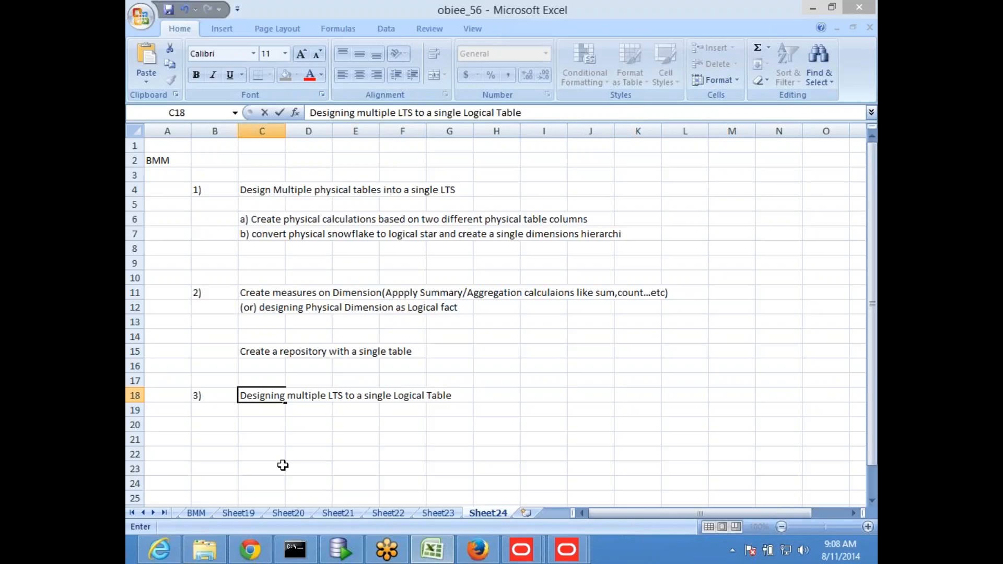
type("(LT)")
key("Return")
key("Return")
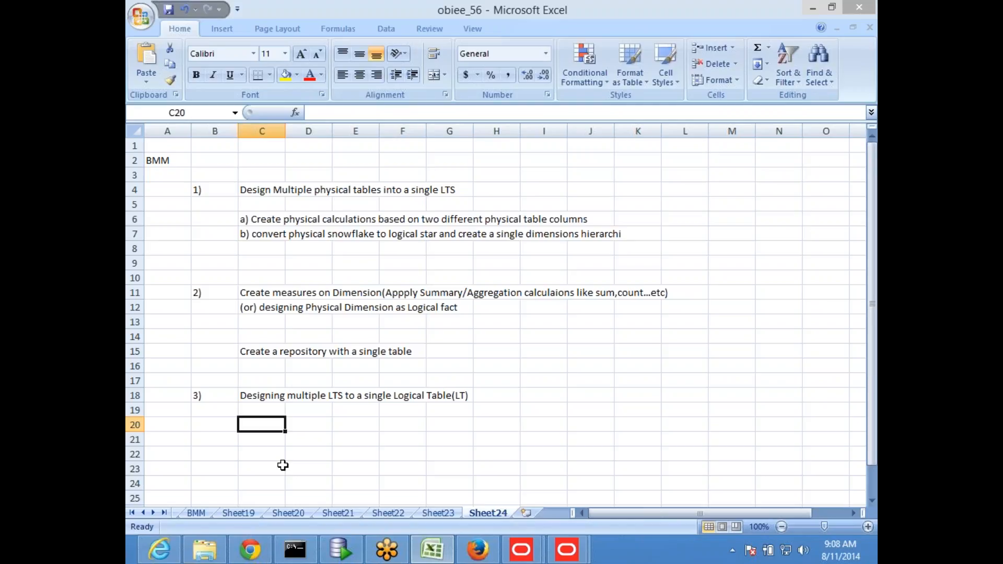
- Enter 'a) Designing multiple fact table' in cell C20 under topic 3
type("a")
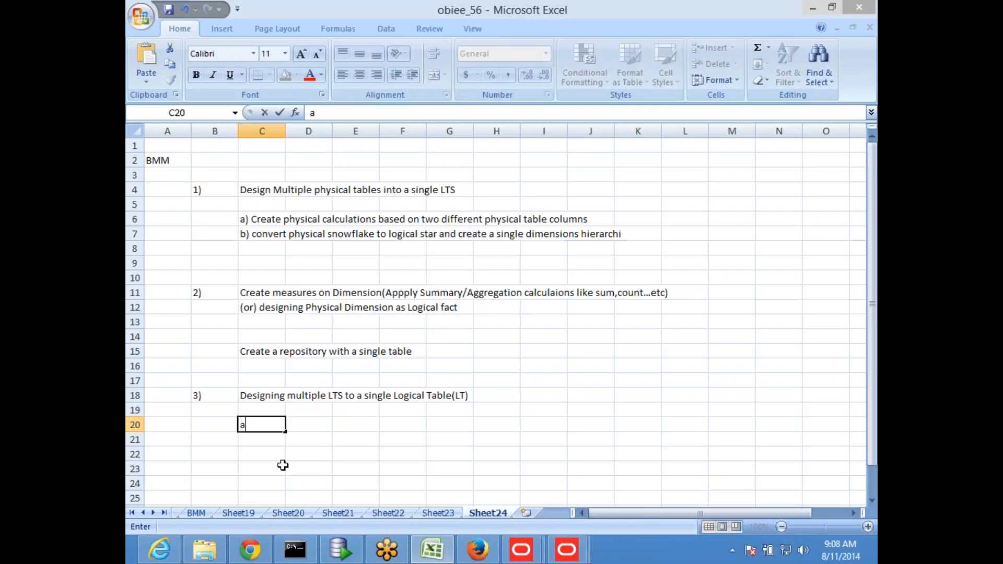
type(") Desig")
left_click(283, 465)
type("i")
key("Up")
key("Up")
key("Up")
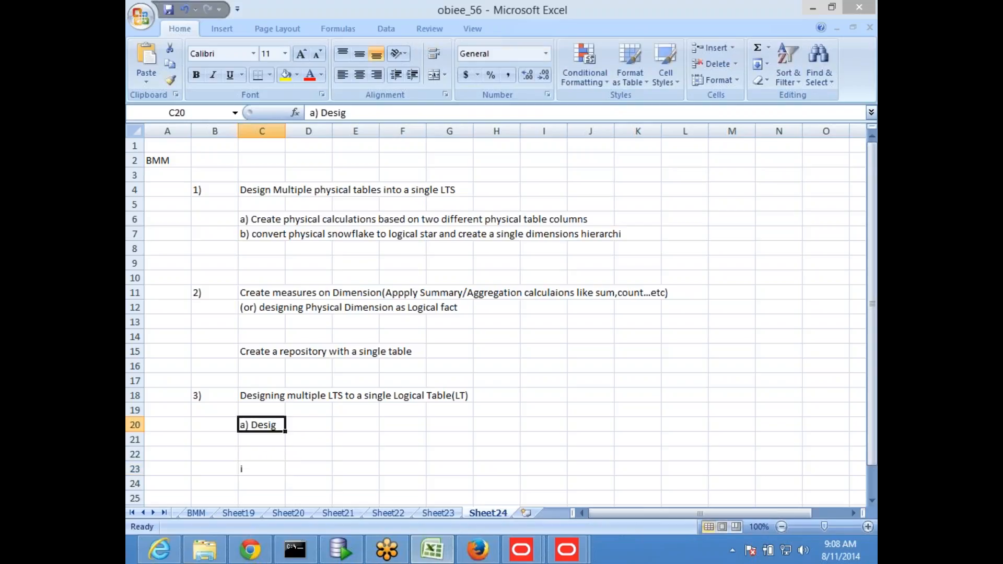
key("F2")
type("ning multiple fact table")
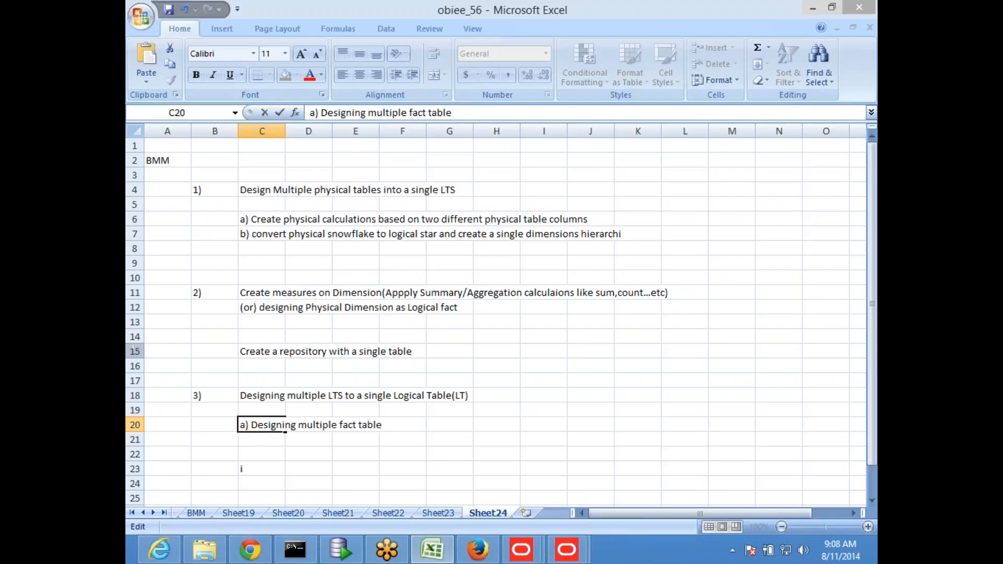
key("Return")
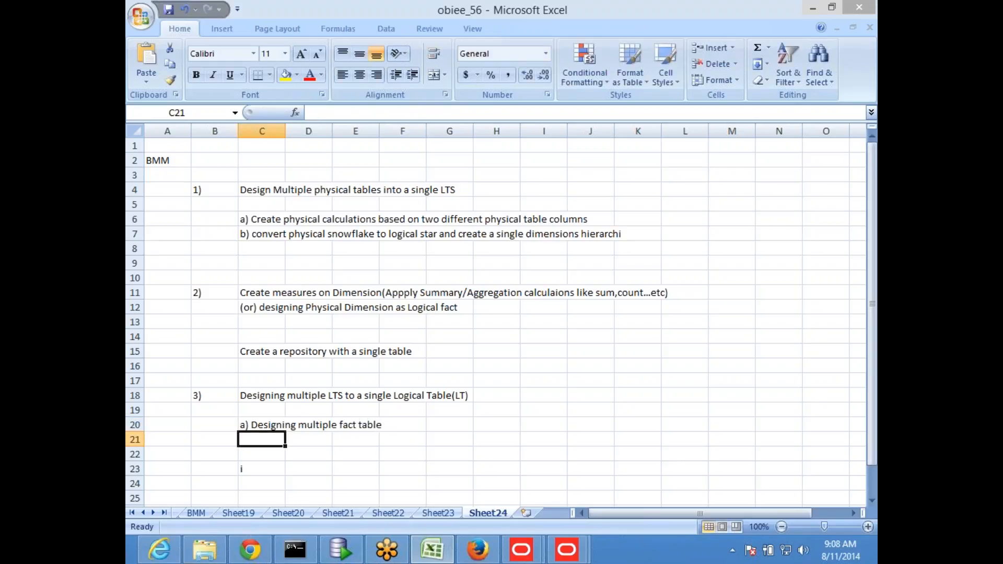
- List 'Header Detail situation' in D21 and 'Chasarm trap' in D22 beneath it
key("Right")
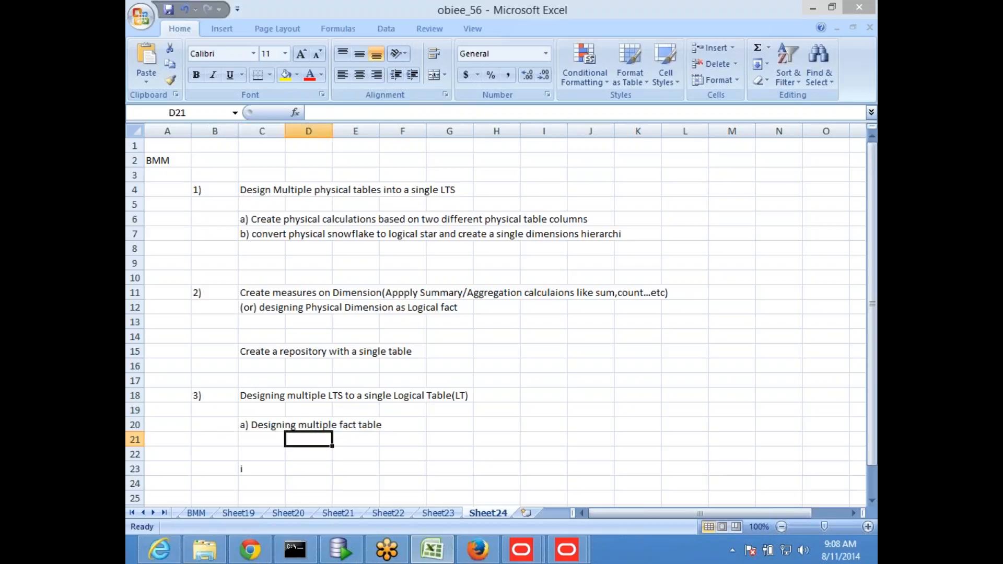
type("ea")
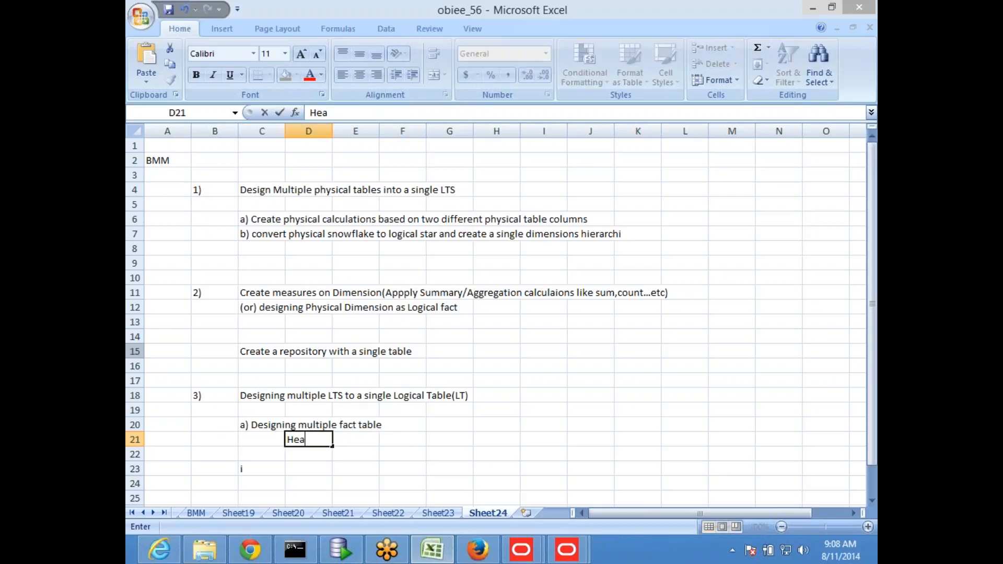
type("der Detail ")
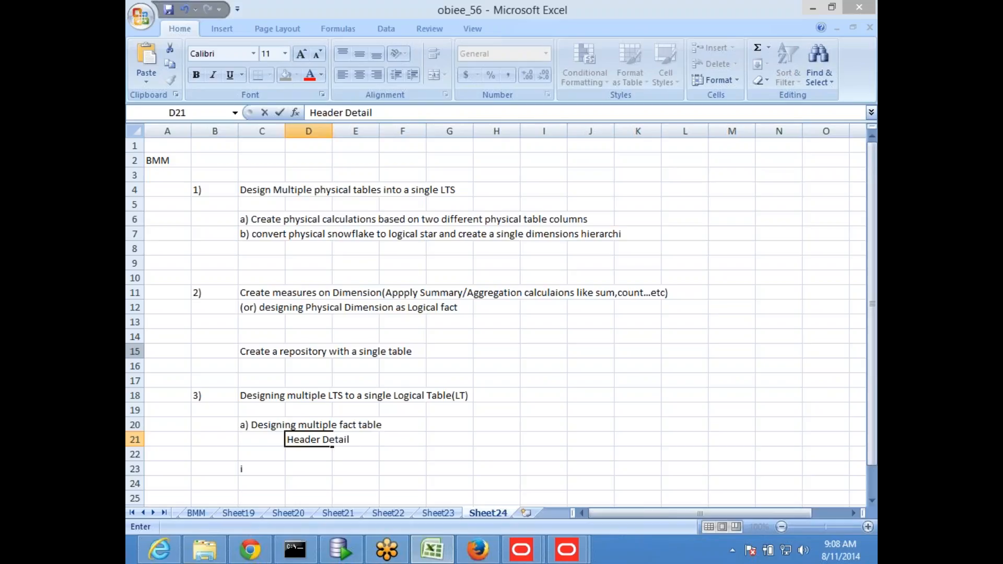
type("situation")
key("Return")
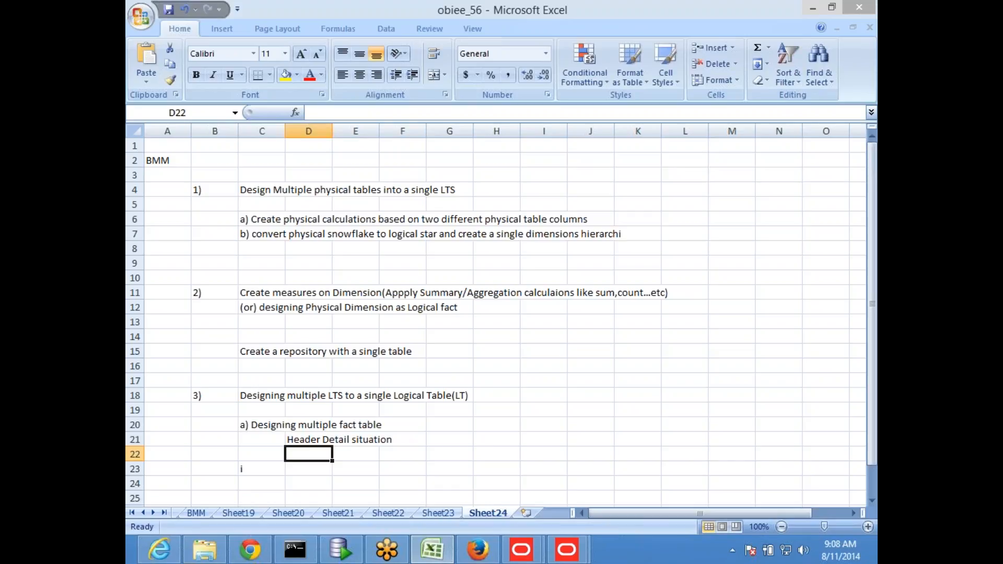
type("Cha")
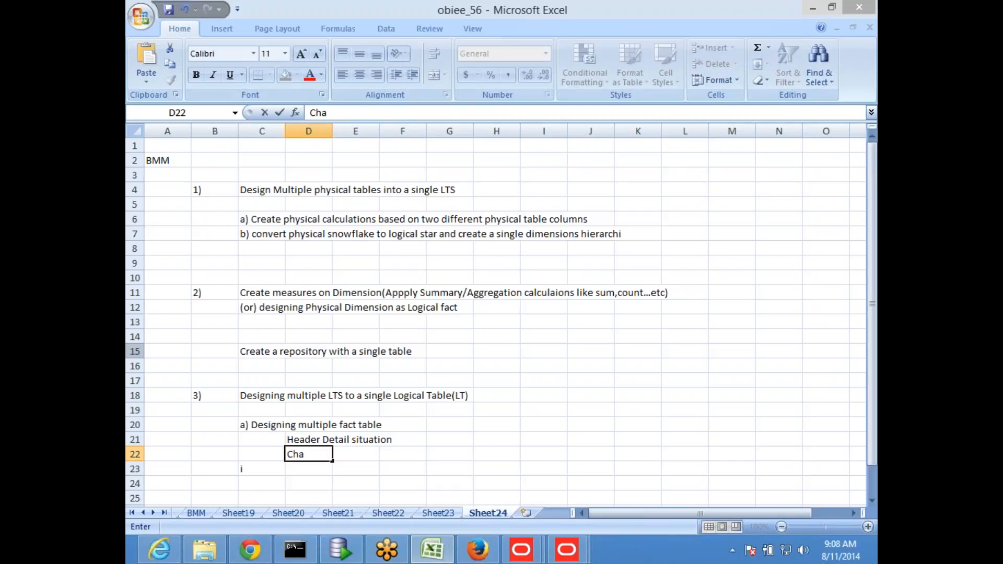
type("sarm trap")
key("Return")
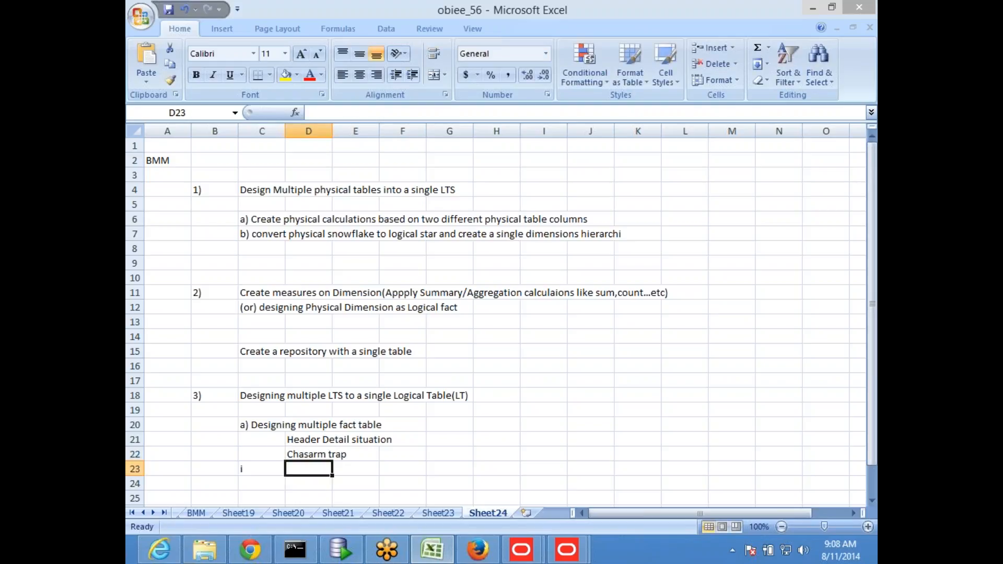
key("Down")
key("Down")
key("Down")
key("Down")
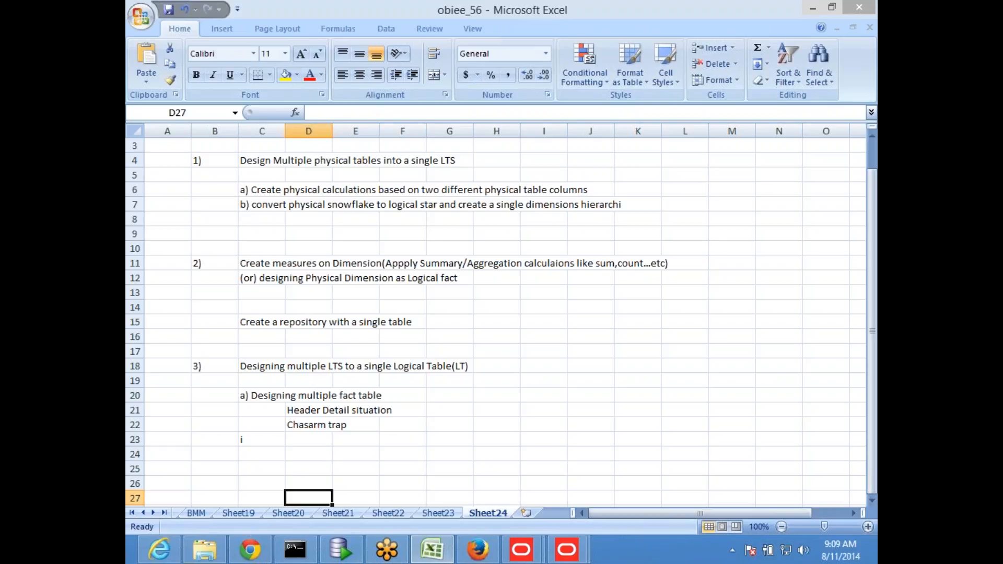
- Enter 'b)' in C26 and 'Designing Aggregate tables' in D26 beneath the fact table notes
scroll(251, 397, "down", 3)
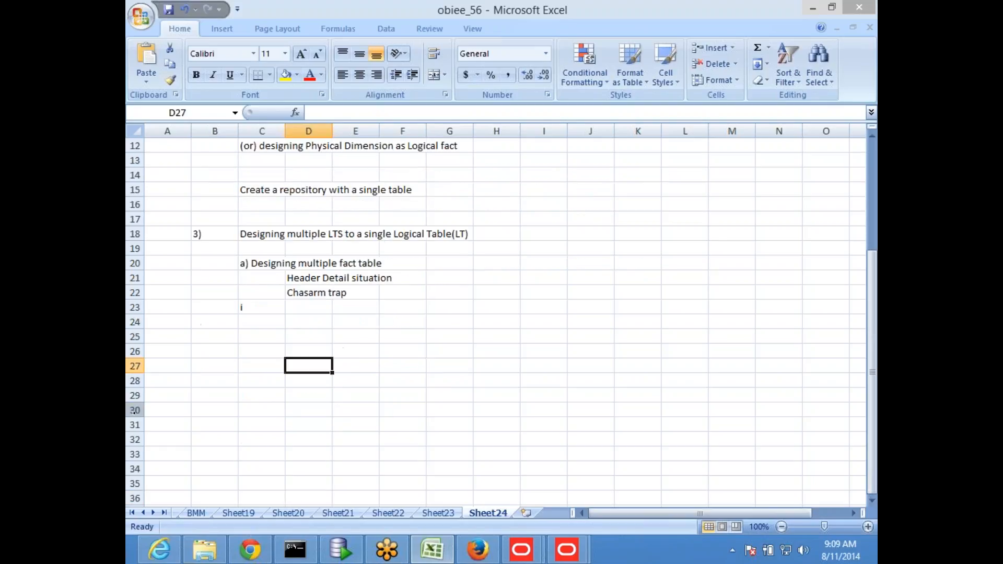
left_click(260, 354)
type("b)")
key("Tab")
type("Designing")
type(" gg")
key("BackSpace")
key("BackSpace")
type("Aggr")
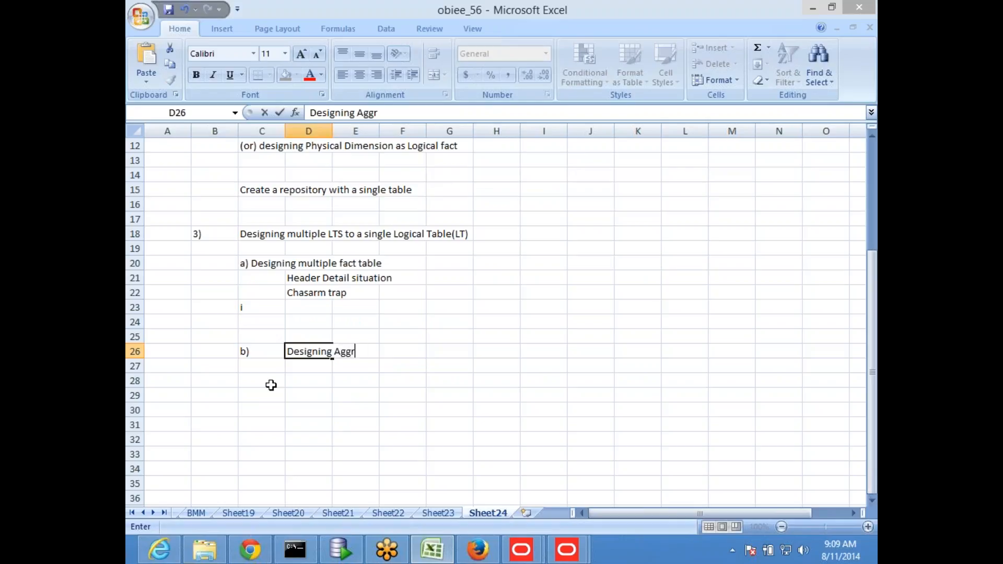
type("egate tables")
key("Return")
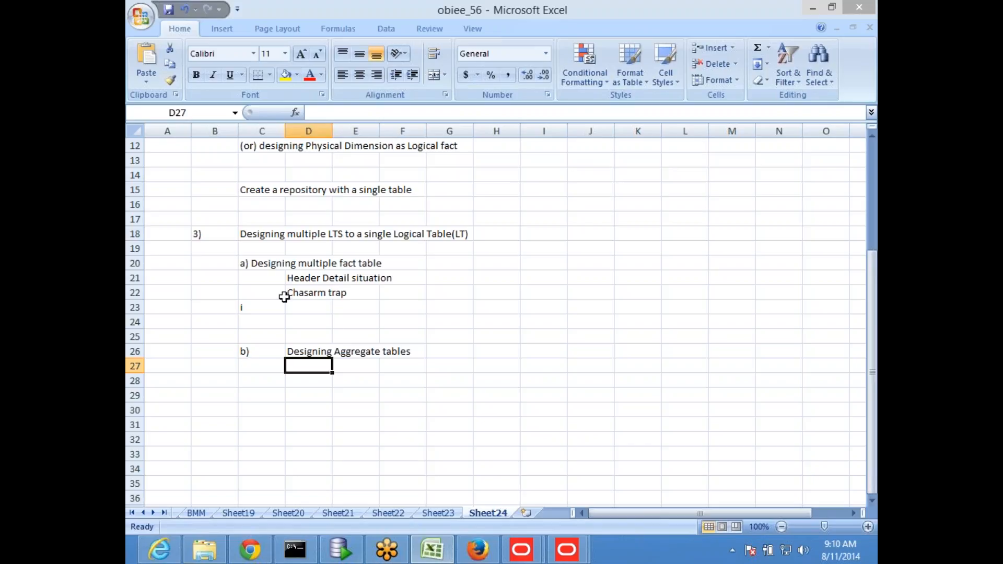
left_click(290, 267)
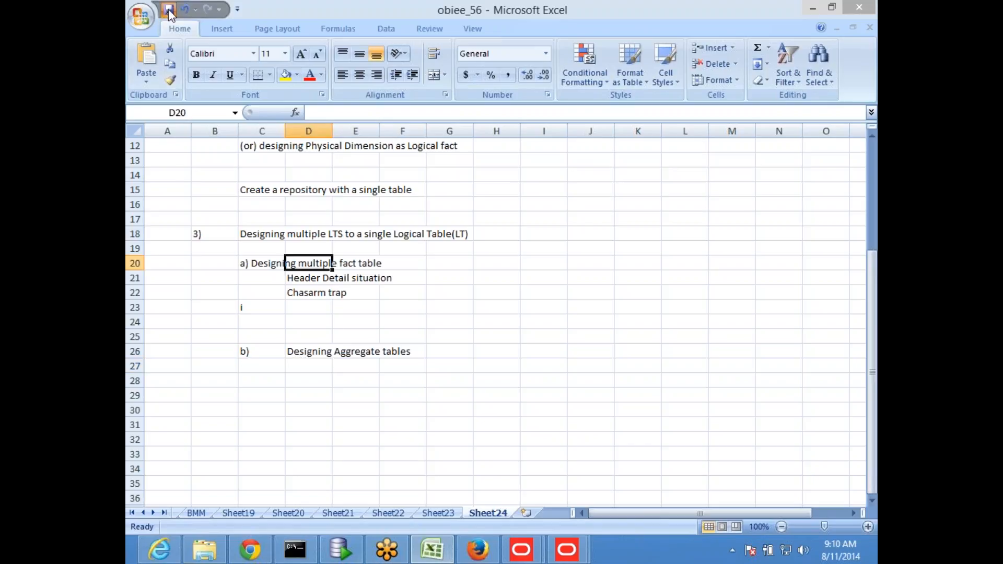
left_click(543, 336)
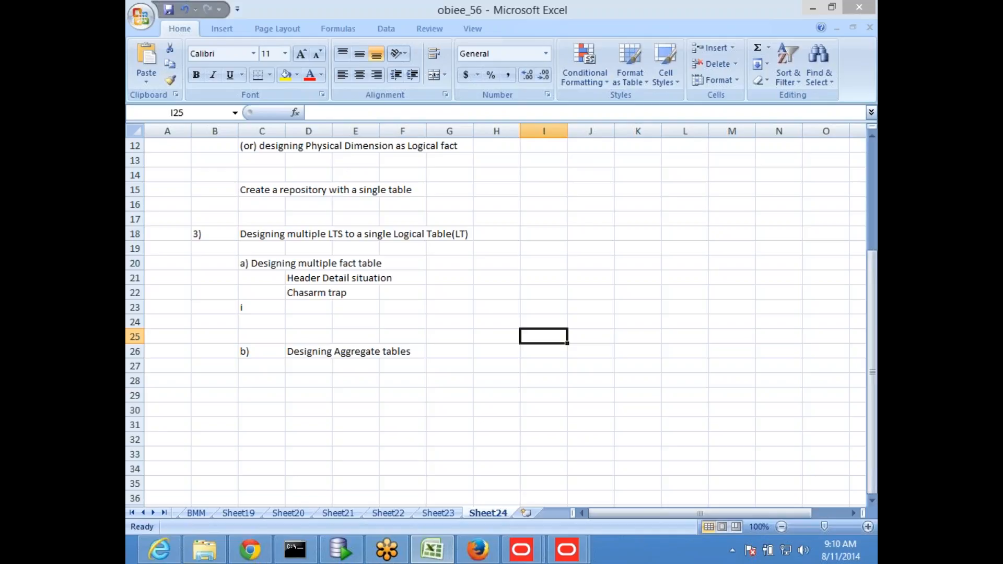
- In SQL Developer, go to the BISAMPLE worksheet and make a blank line above the queries
left_click(342, 551)
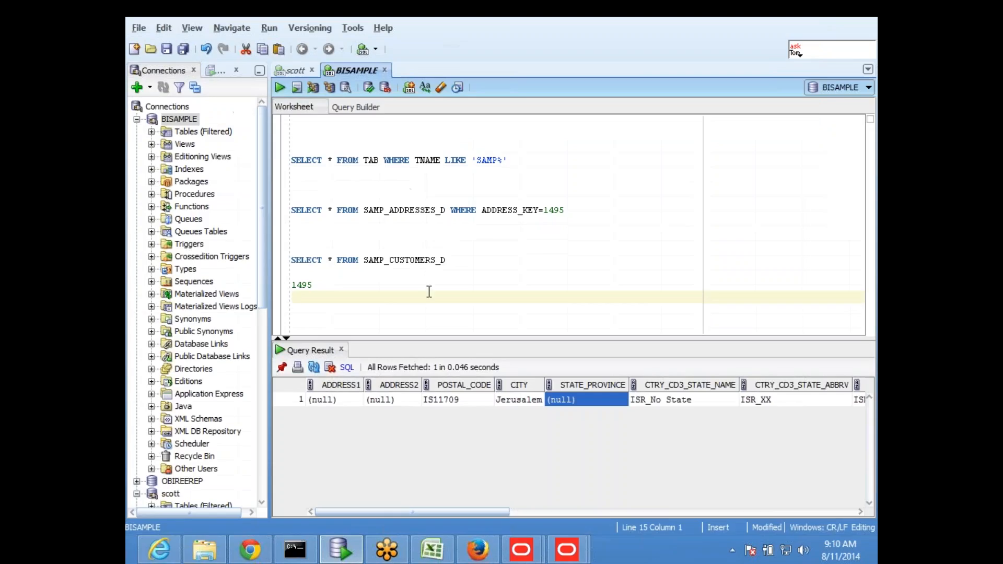
left_click(293, 70)
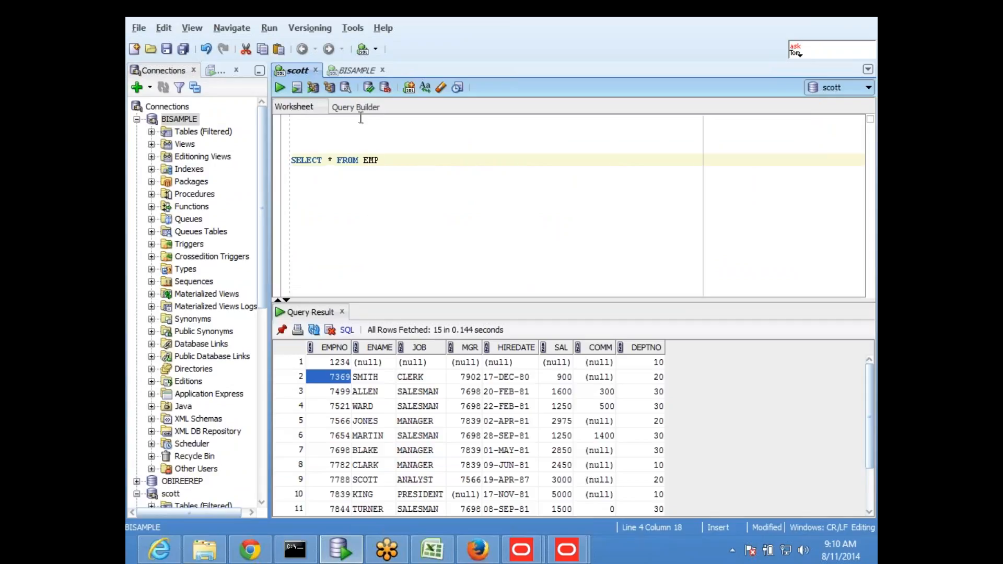
left_click(354, 70)
left_click(357, 143)
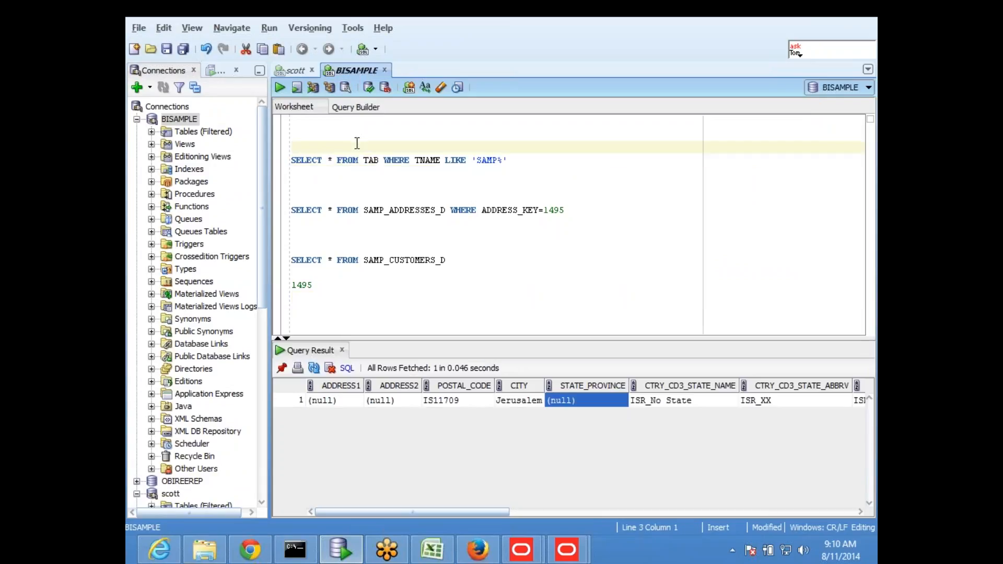
key("Return")
key("Return")
key("Up")
- Write and run SELECT * FROM TAB WHERE TNAME LIKE 'HD%' to list the HD tables
type("S")
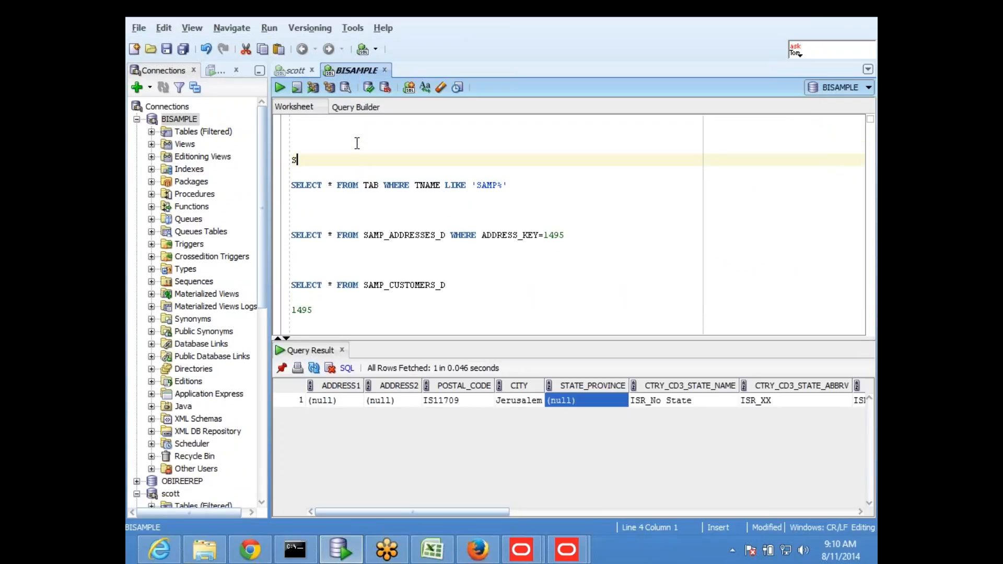
type("ELECT * FROM TAB WHERE ")
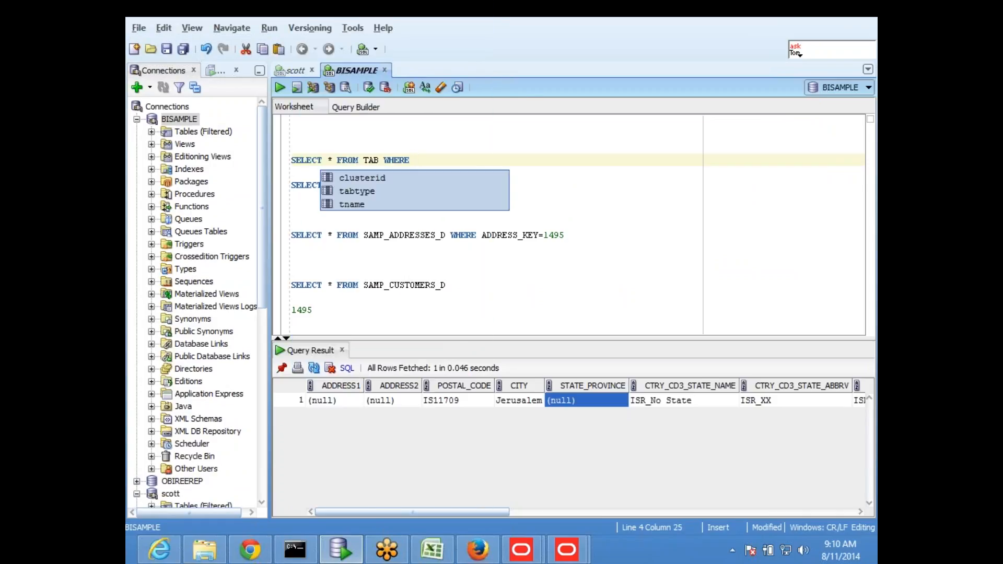
type("TNAME ")
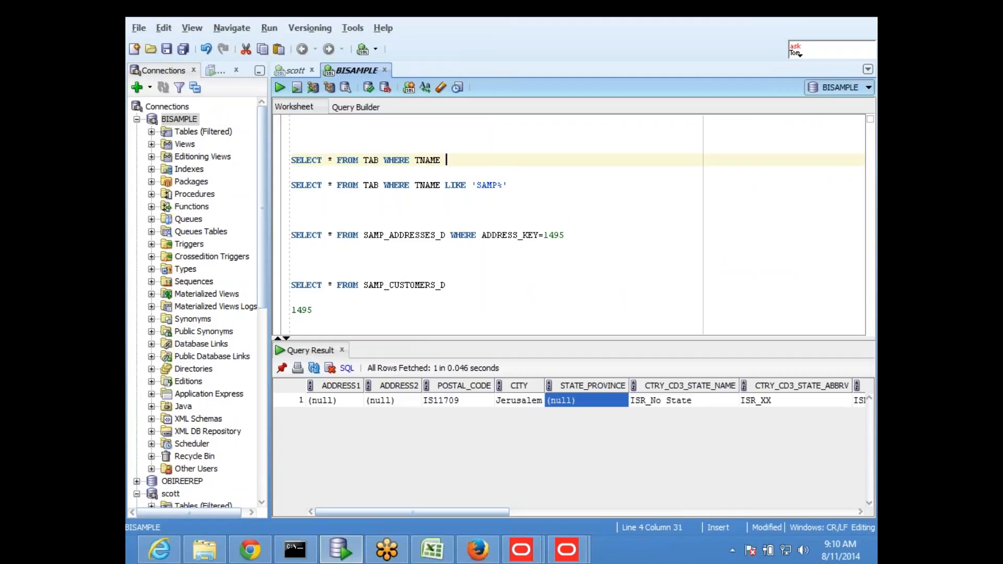
type("LIKE ")
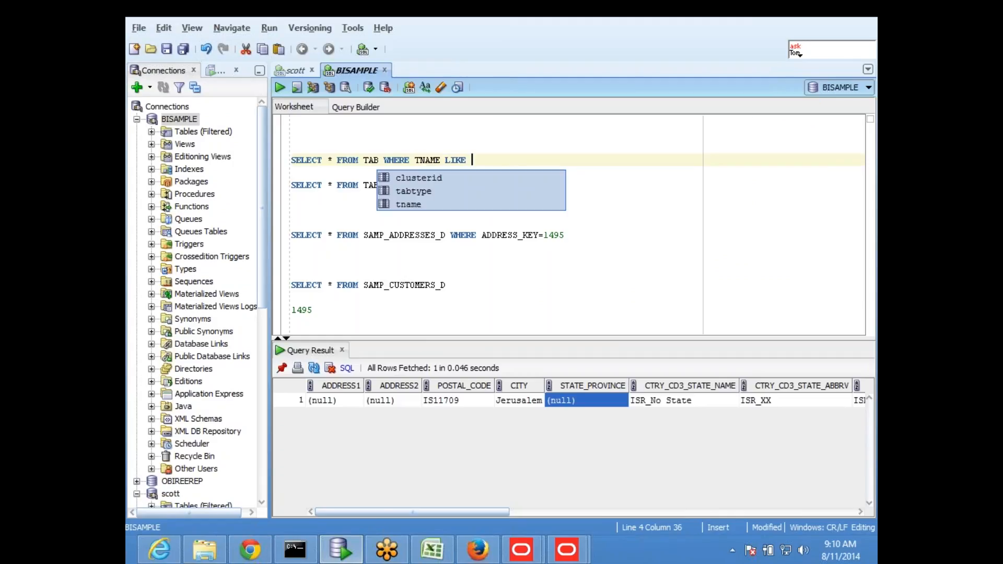
type("HD")
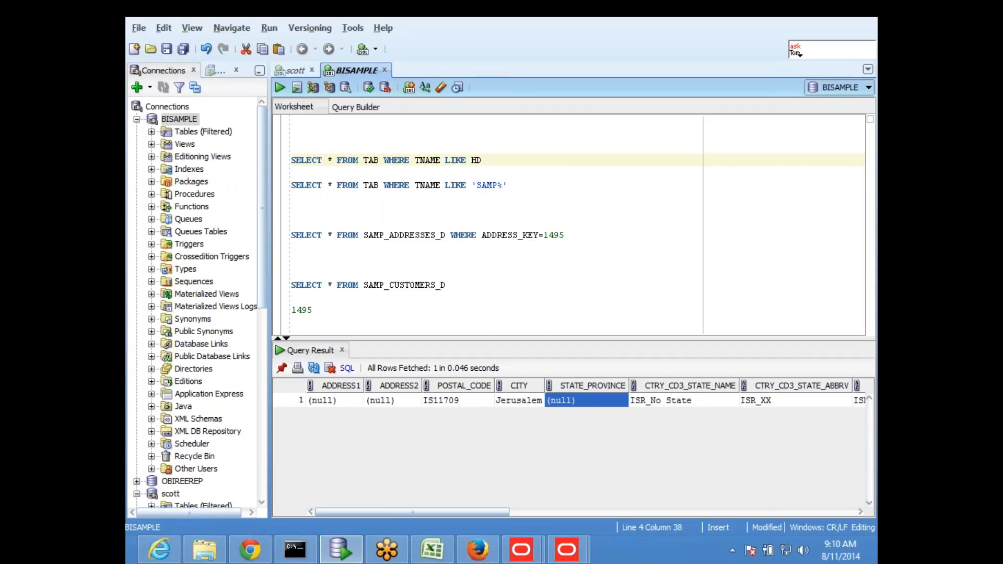
key("Left")
key("Left")
type("'")
key("Right")
key("Right")
type("%'")
key("Return")
key("shift+Up")
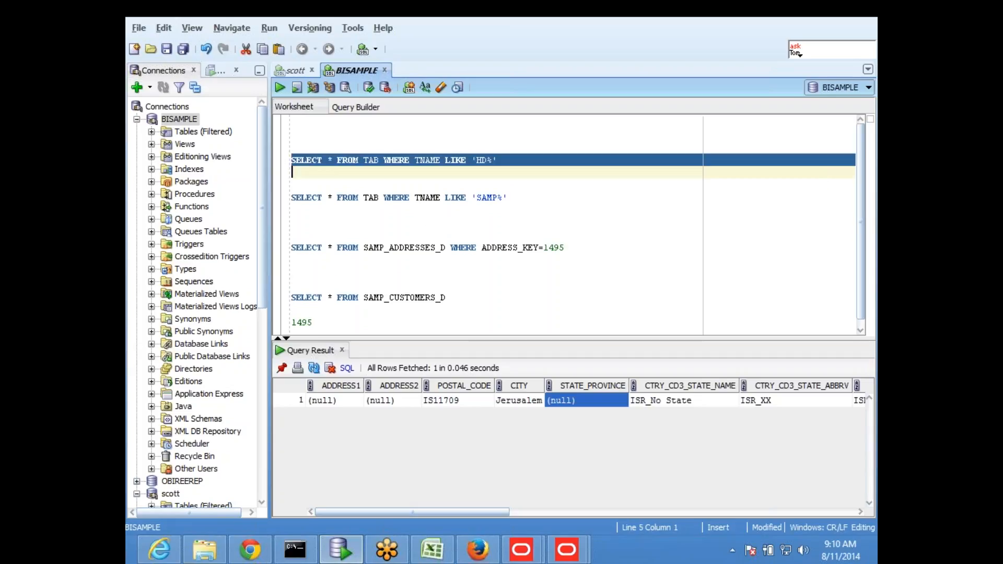
key("ctrl+Return")
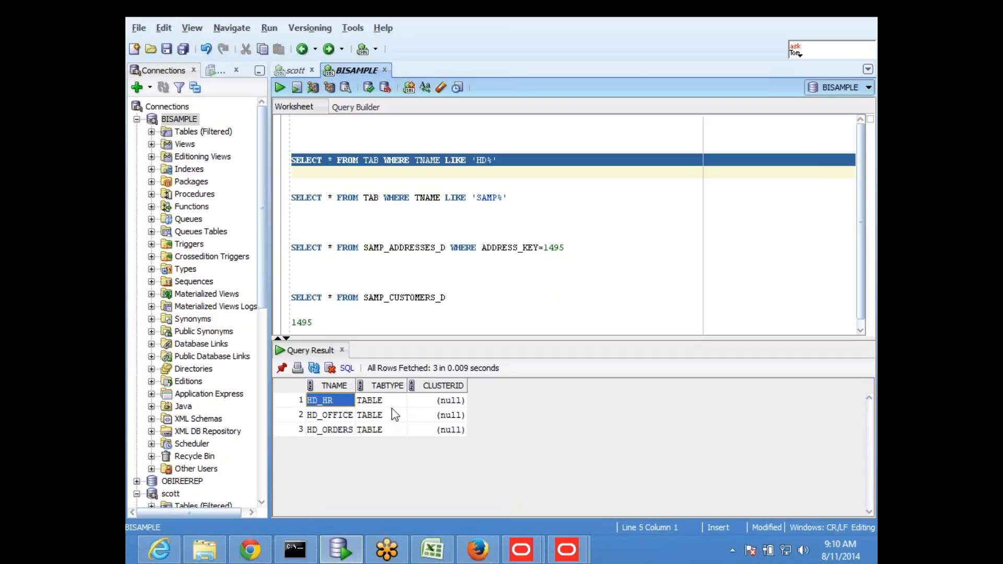
left_click(465, 314)
left_click(374, 316)
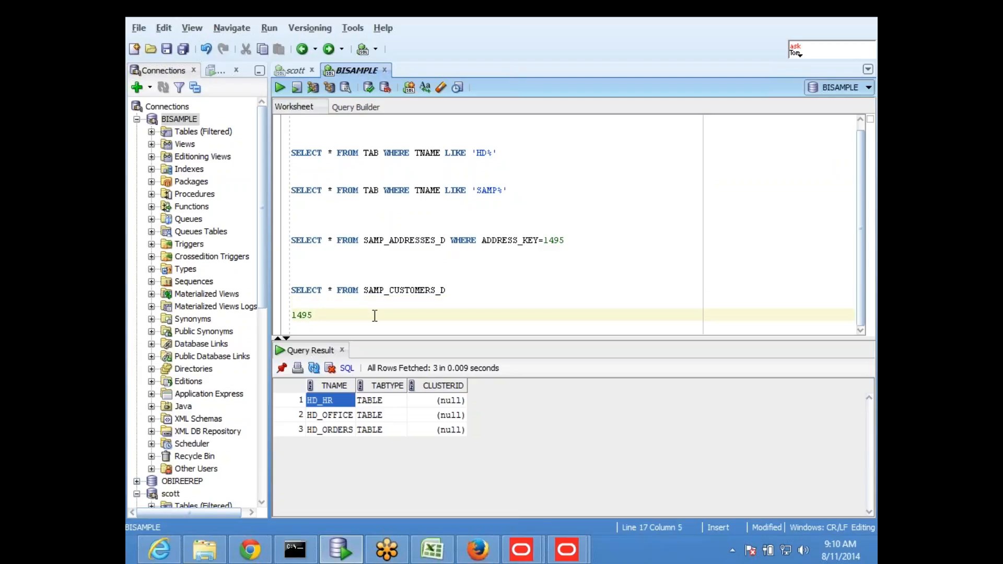
- Add and run SELECT * FROM HD_HR at the bottom, returning OFFICE_KEY 1 and NO_OF_EMP 200
key("Return")
key("Return")
key("Return")
key("Up")
key("Down")
type("HD_HR")
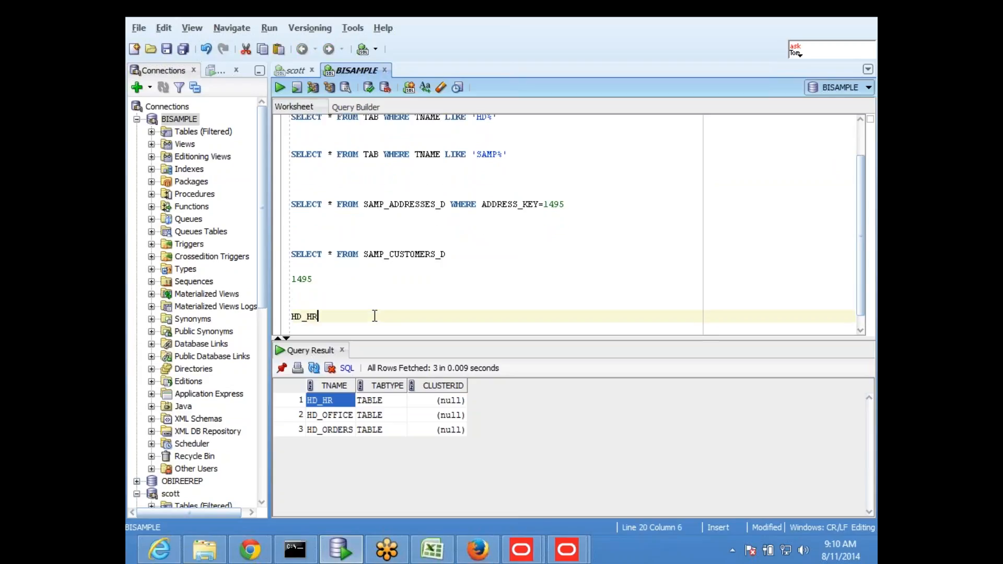
key("Home")
type("SELECT * FROM")
key("End")
key("Return")
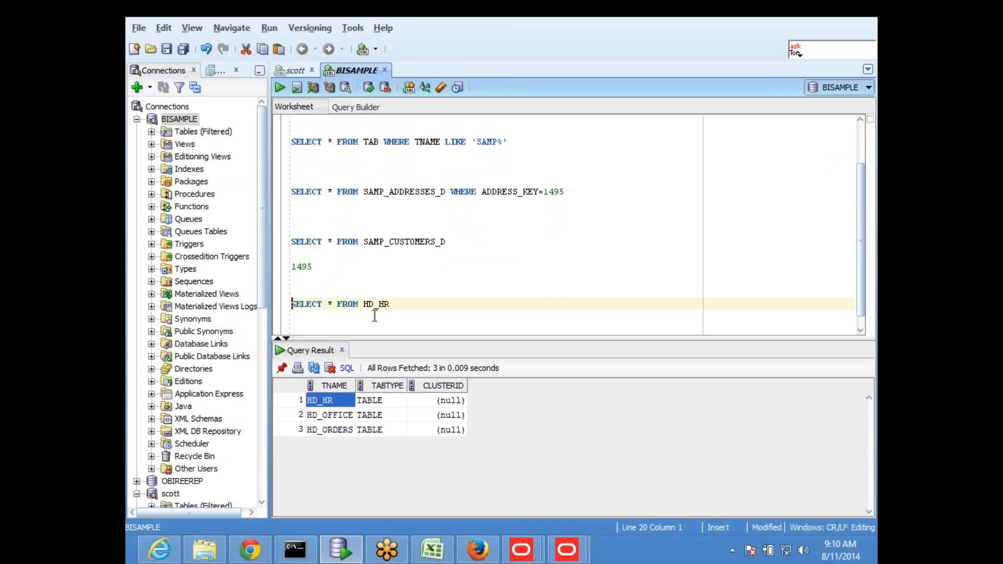
key("ctrl+Return")
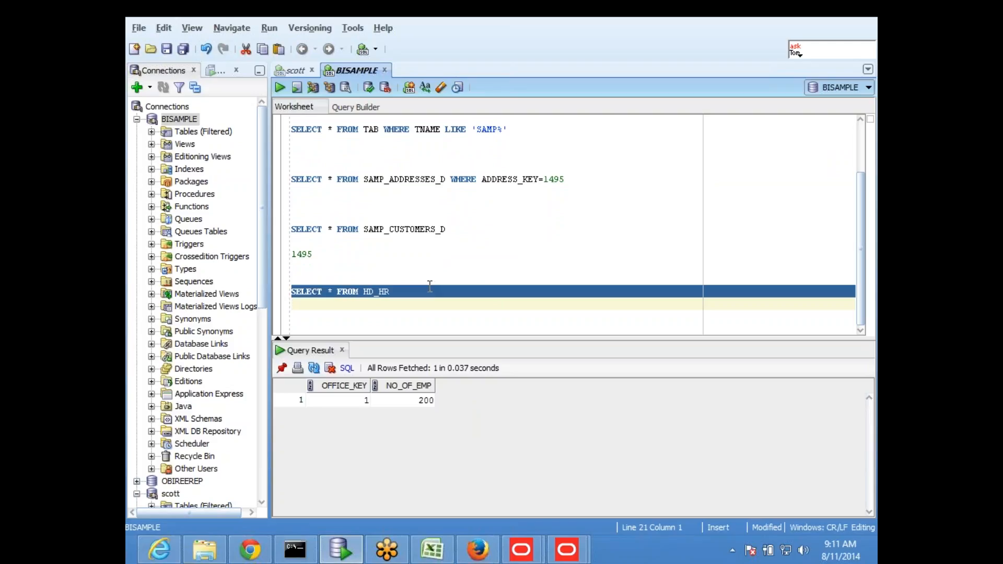
left_click(423, 312)
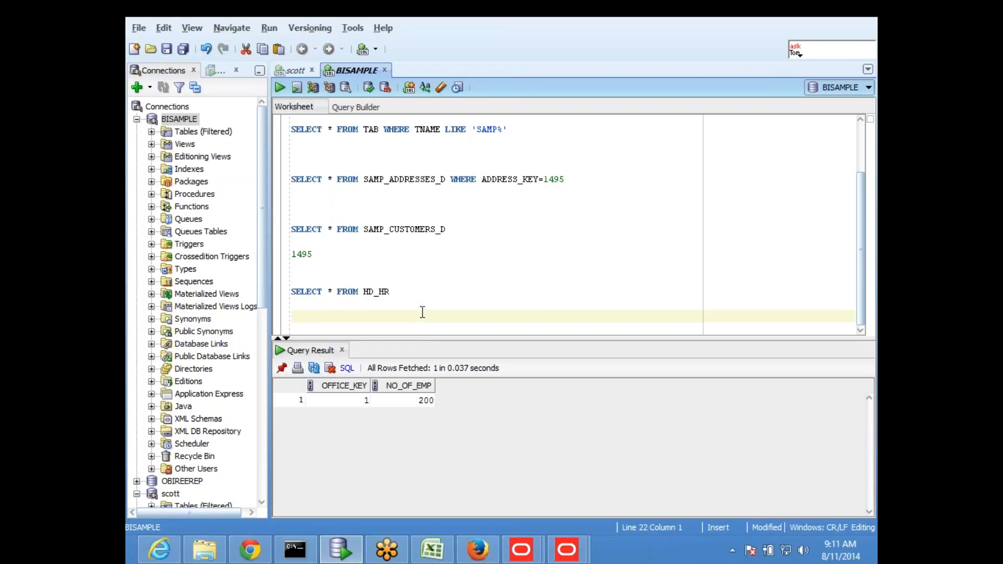
left_click(425, 298)
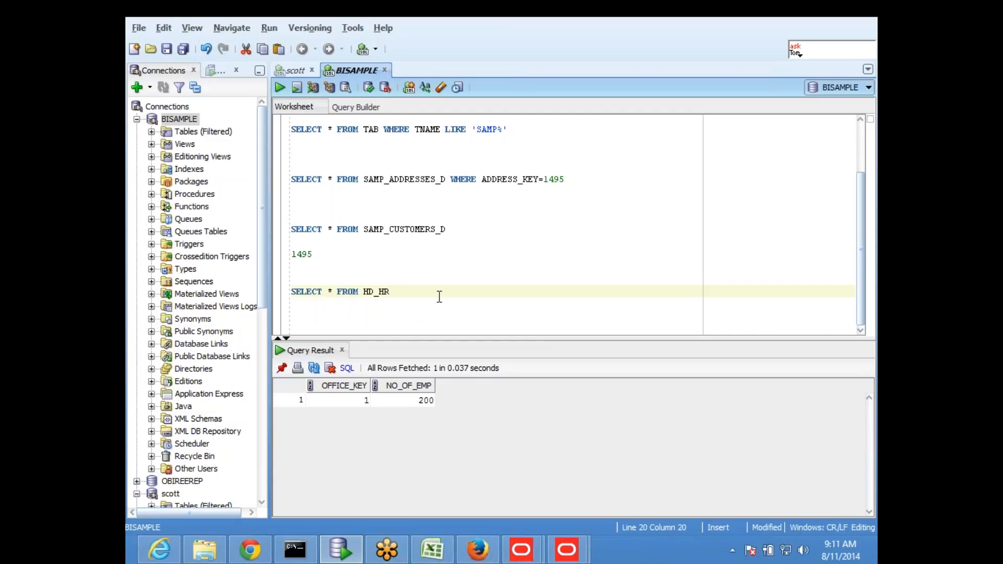
- Rerun SELECT * FROM TAB to list all schema tables
scroll(434, 287, "up", 2)
left_click_drag(380, 198, 260, 194)
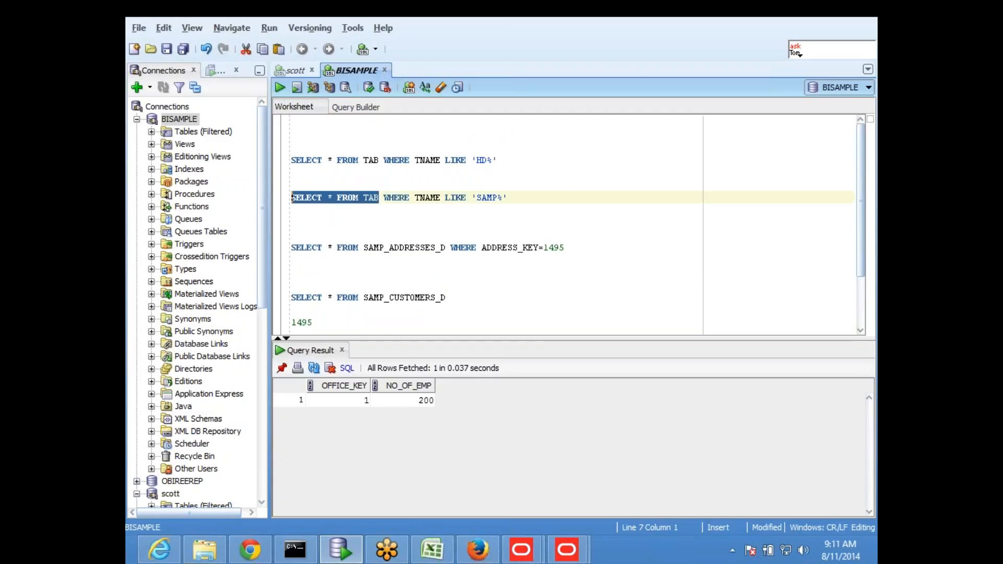
left_click(278, 87)
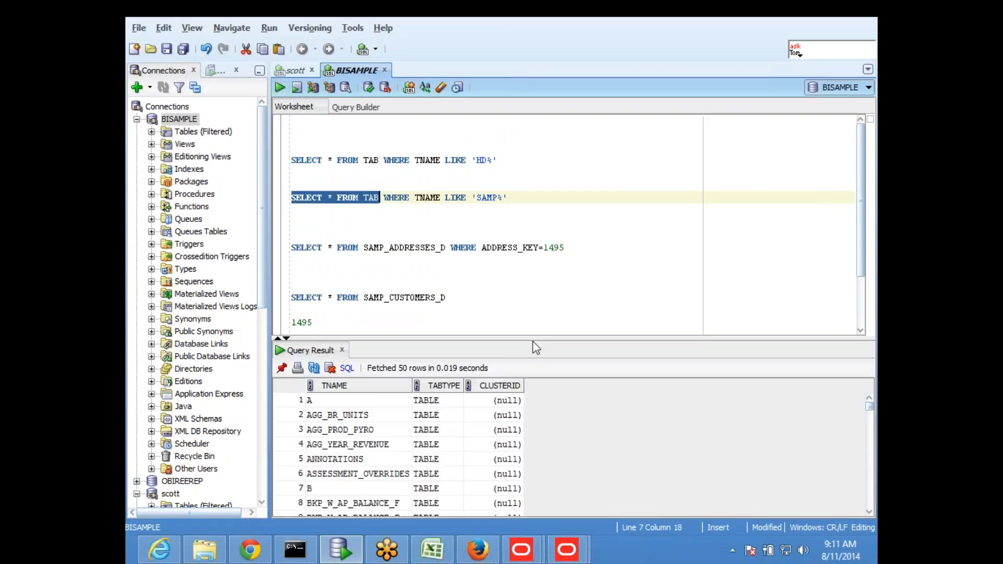
left_click_drag(535, 338, 535, 255)
scroll(380, 425, "down", 3)
scroll(381, 429, "down", 1)
- Select the HD_HR, HD_OFFICE, HD_ORDERS, H_D and H_T names in the results grid
left_click(346, 363)
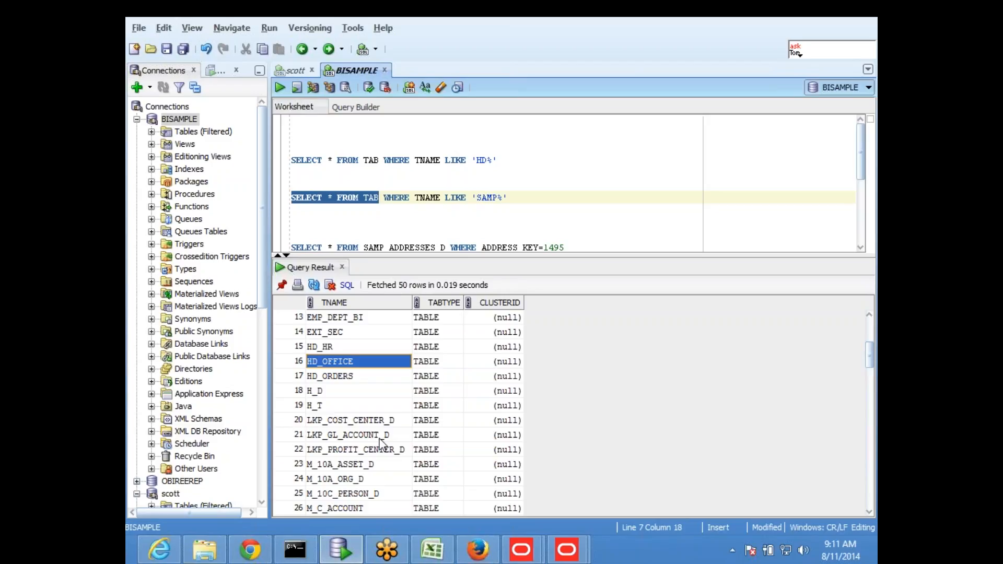
key("Up")
key("shift+Down")
key("shift+Down")
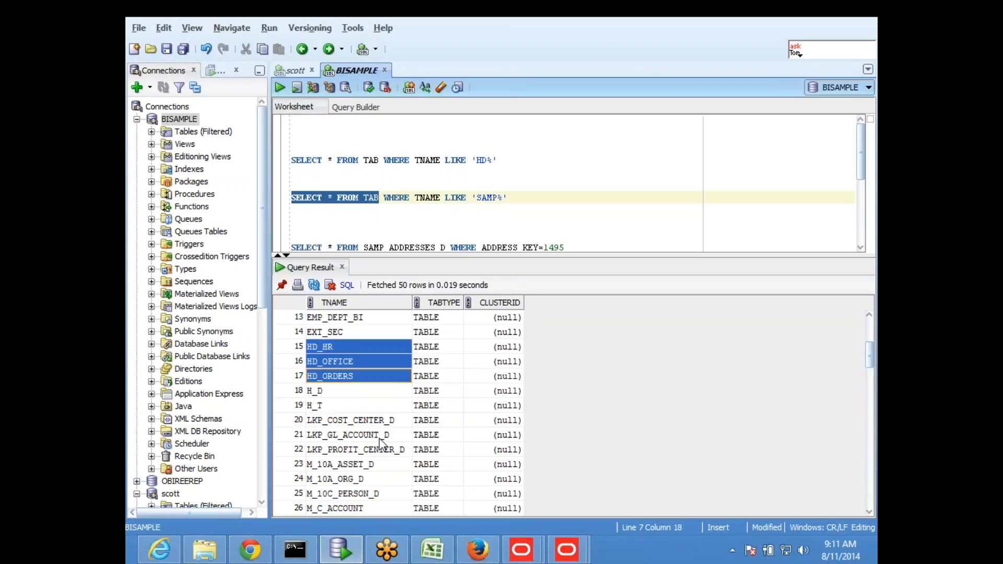
key("shift+Down")
key("Down")
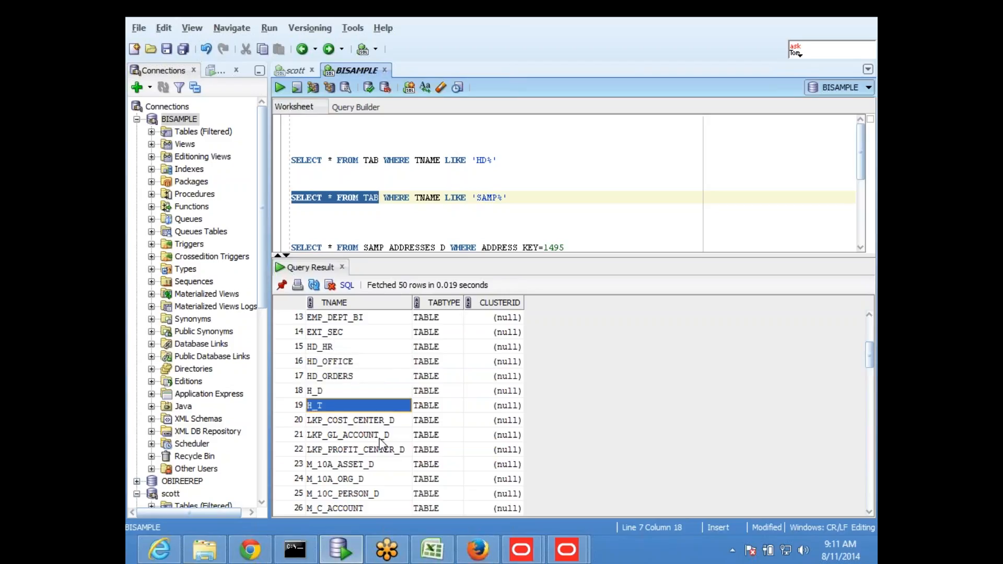
key("Up")
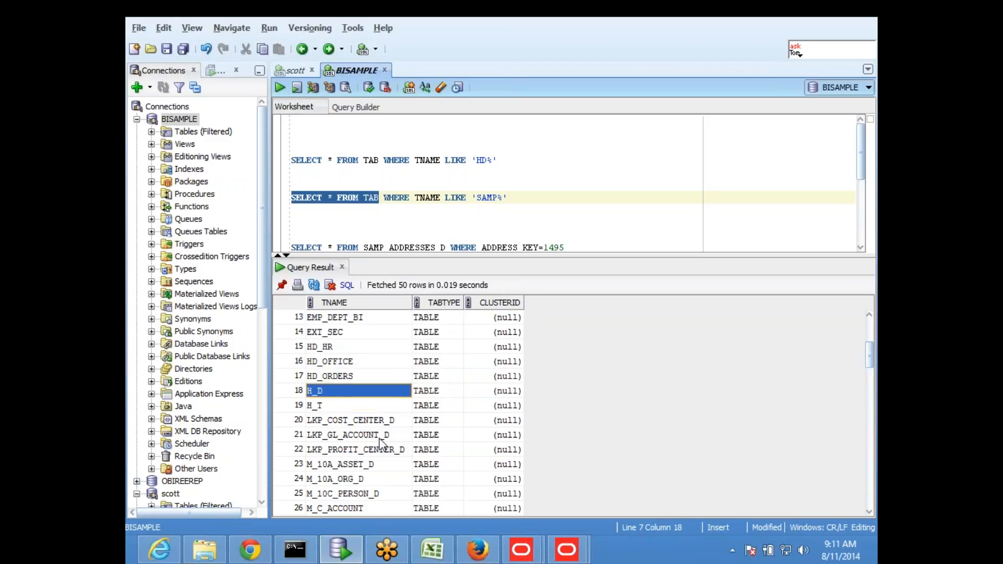
key("shift+Down")
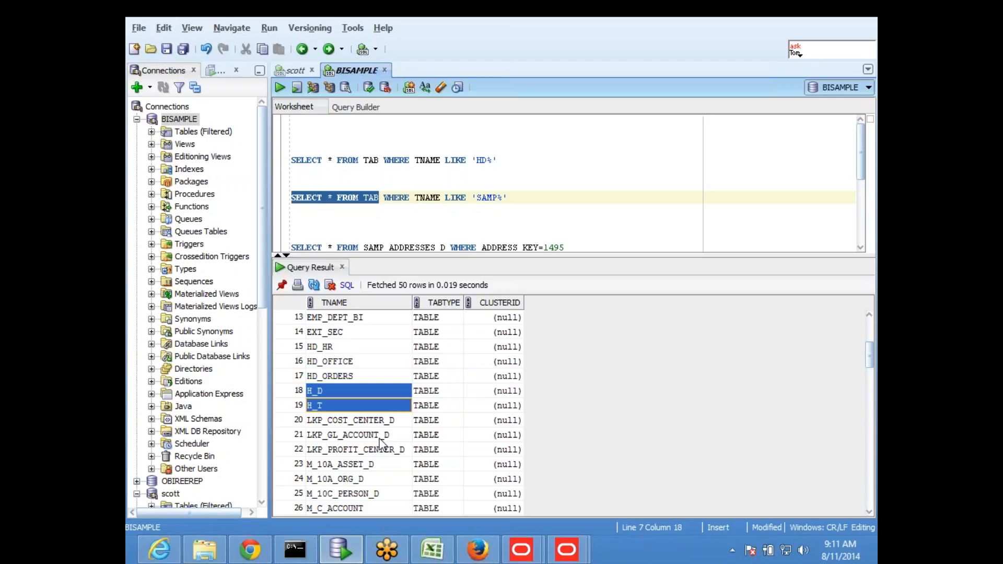
key("Up")
key("Up")
key("Up")
key("Up")
key("shift+Down")
key("shift+Down")
key("shift+Down")
key("shift+Down")
key("ctrl+c")
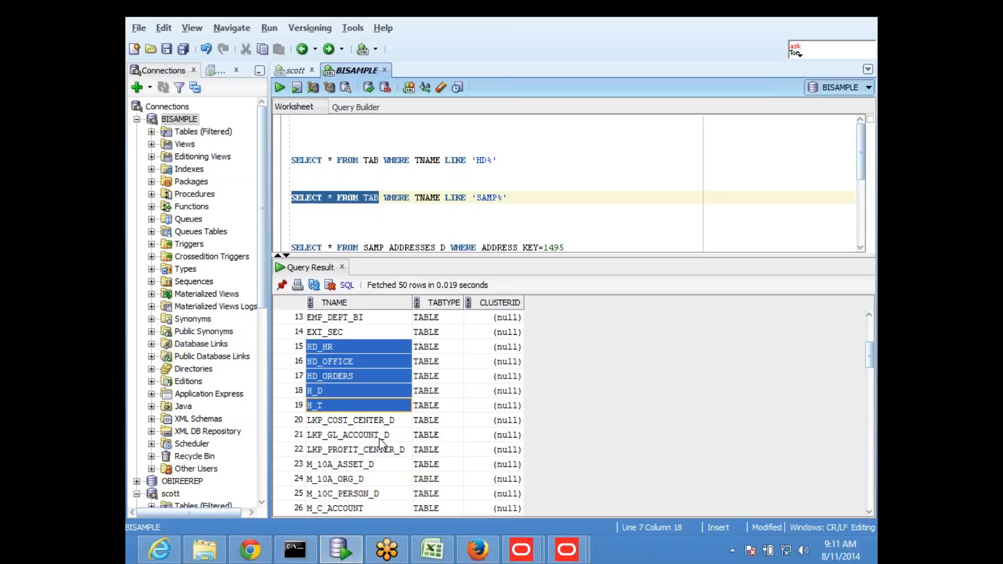
left_click(587, 222)
scroll(587, 230, "down", 4)
left_click(469, 229)
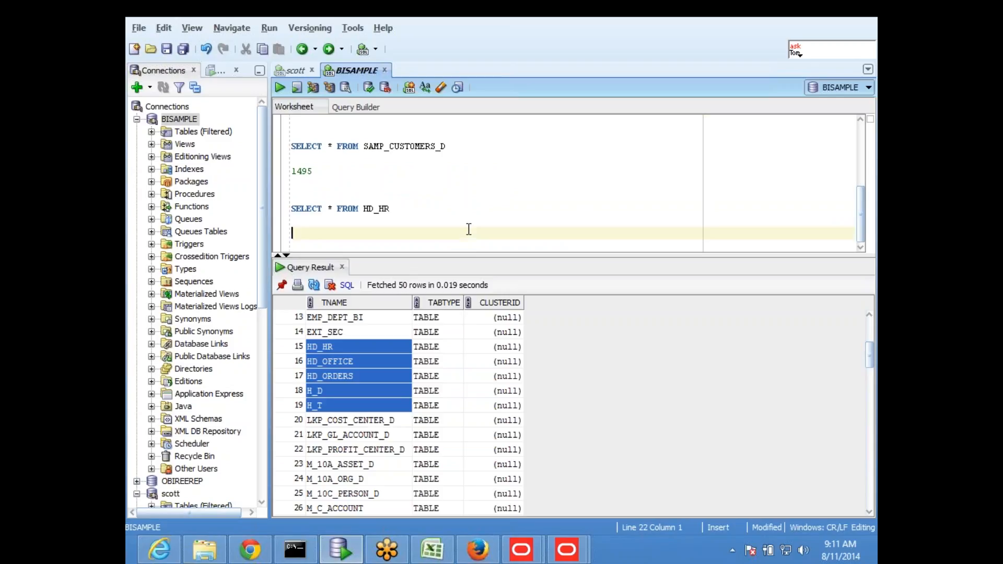
- Paste the five table names below HD_HR and prefix each with SELECT * FROM
key("Return")
key("Return")
key("ctrl+v")
key("Up")
key("Up")
key("Up")
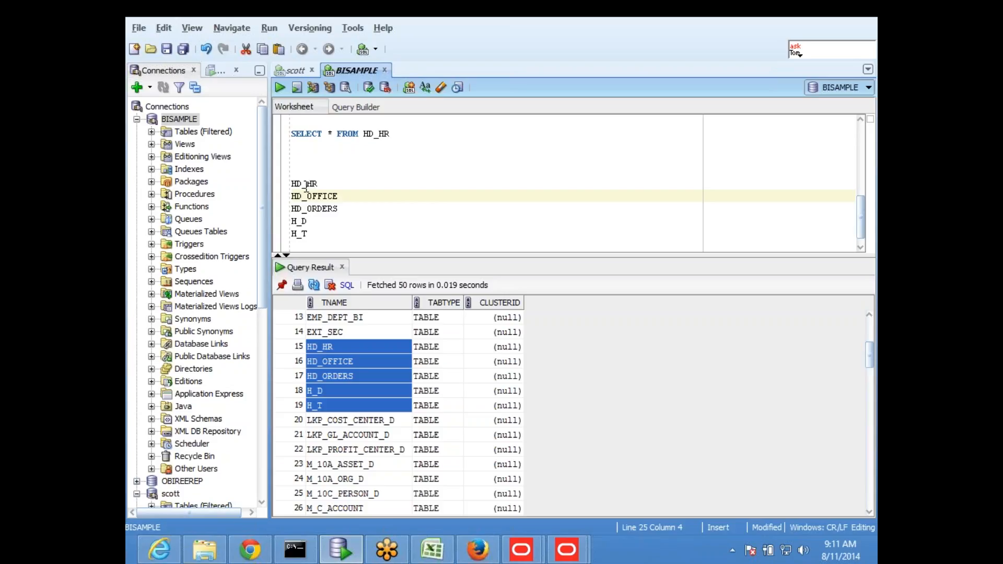
left_click_drag(363, 133, 268, 140)
key("ctrl+c")
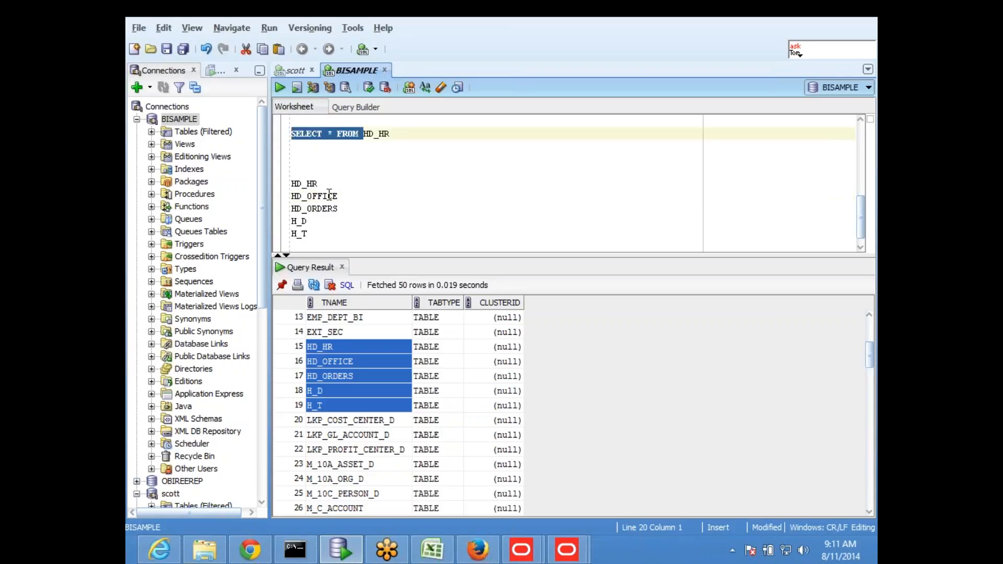
left_click(290, 184)
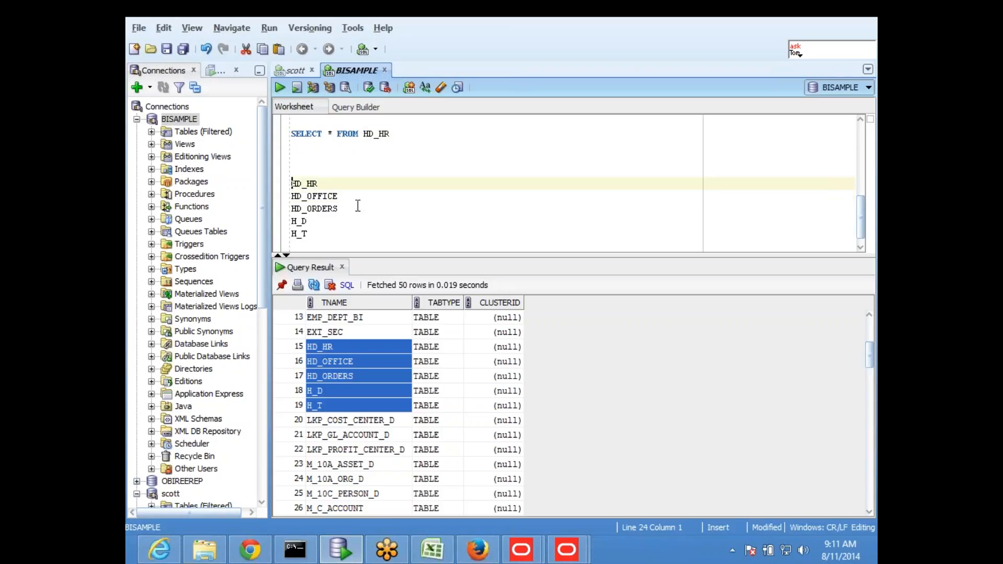
key("ctrl+v")
left_click(297, 196)
key("Home")
key("ctrl+v")
left_click(291, 209)
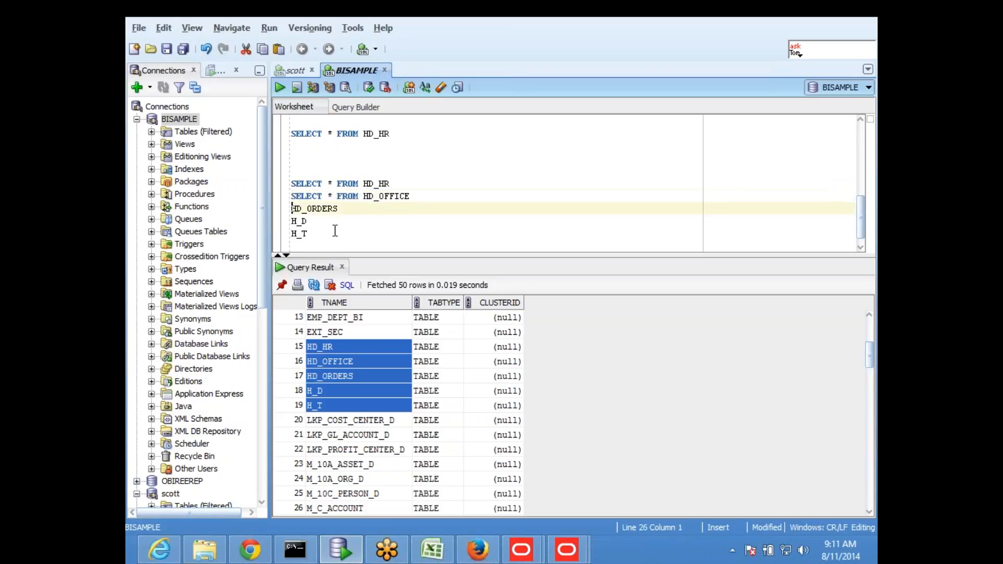
key("ctrl+v")
left_click(292, 221)
left_click(292, 234)
key("ctrl+v")
- Run the HD_HR, HD_OFFICE, HD_ORDERS, H_D and H_T queries one by one; H_T shows ORD_PRICE 36
left_click_drag(402, 184, 291, 183)
left_click(282, 84)
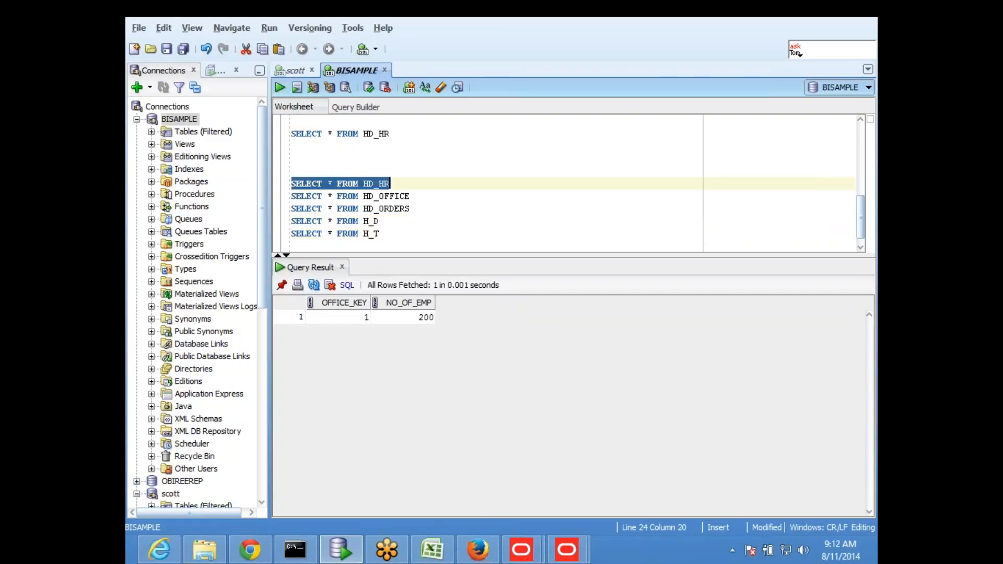
left_click_drag(422, 196, 284, 197)
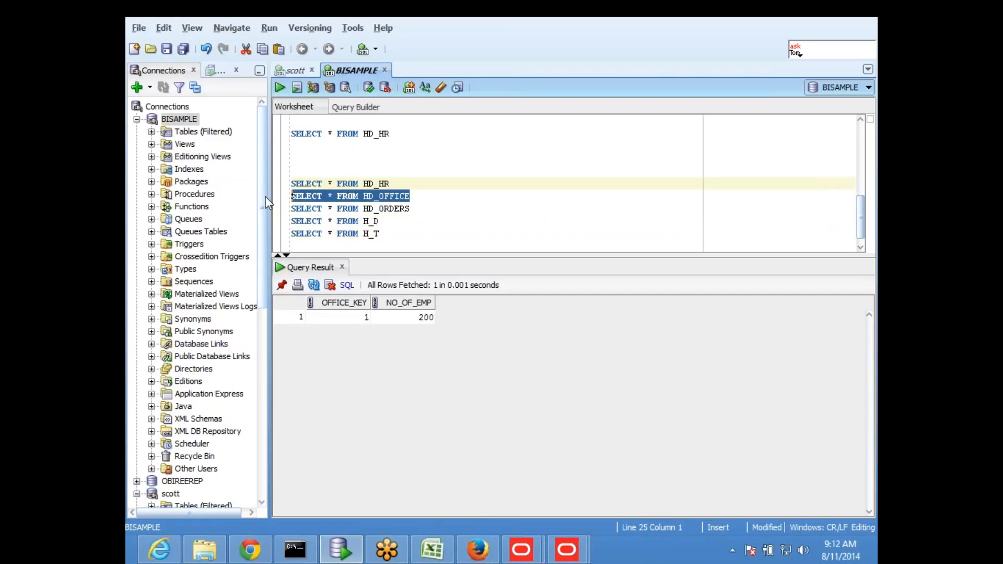
left_click(280, 87)
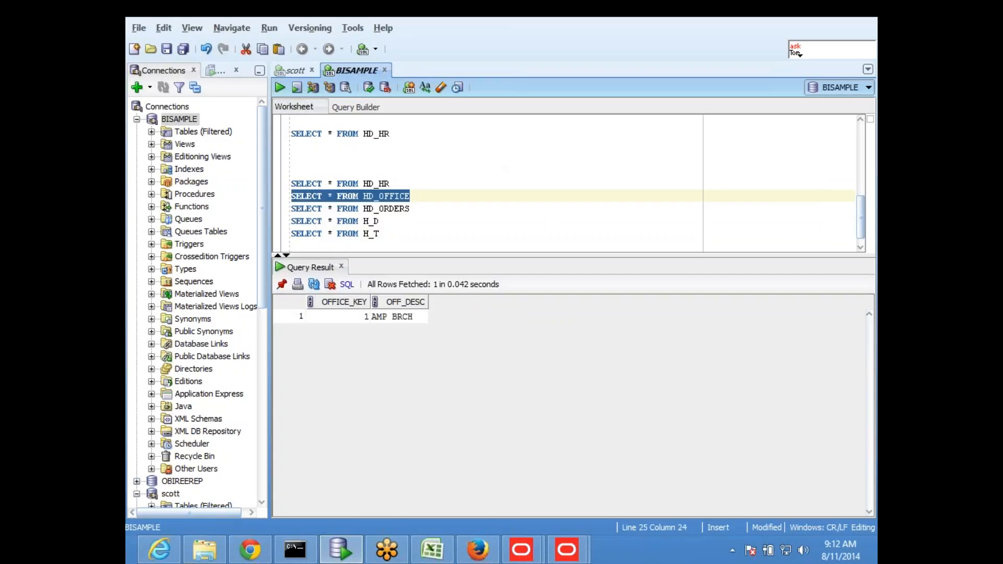
left_click_drag(425, 208, 262, 210)
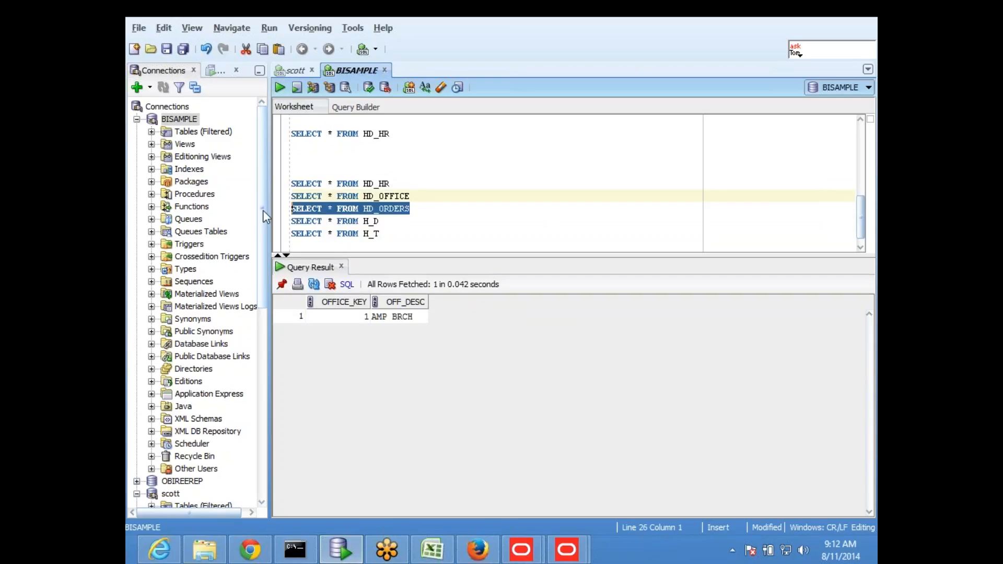
left_click(279, 87)
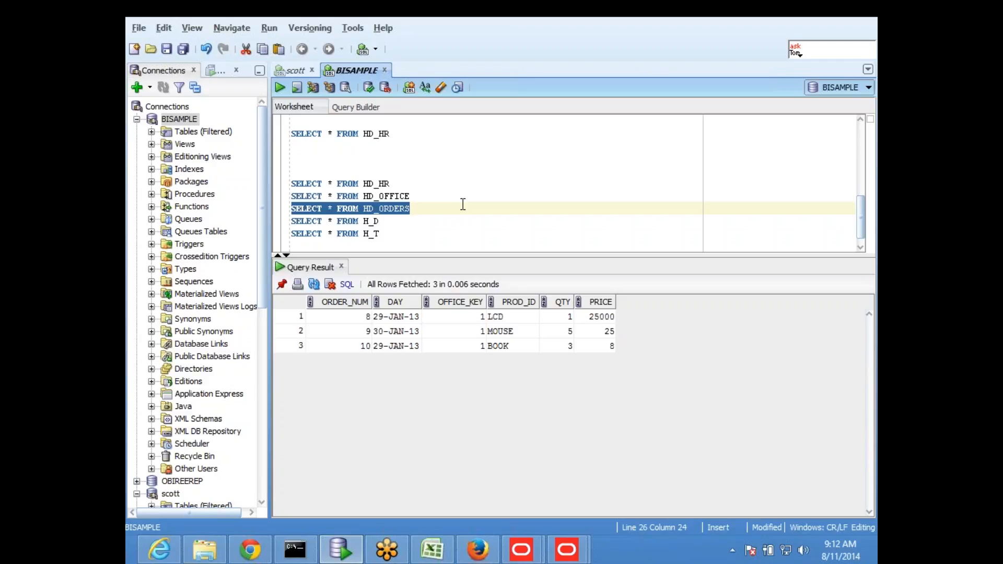
left_click_drag(380, 222, 291, 222)
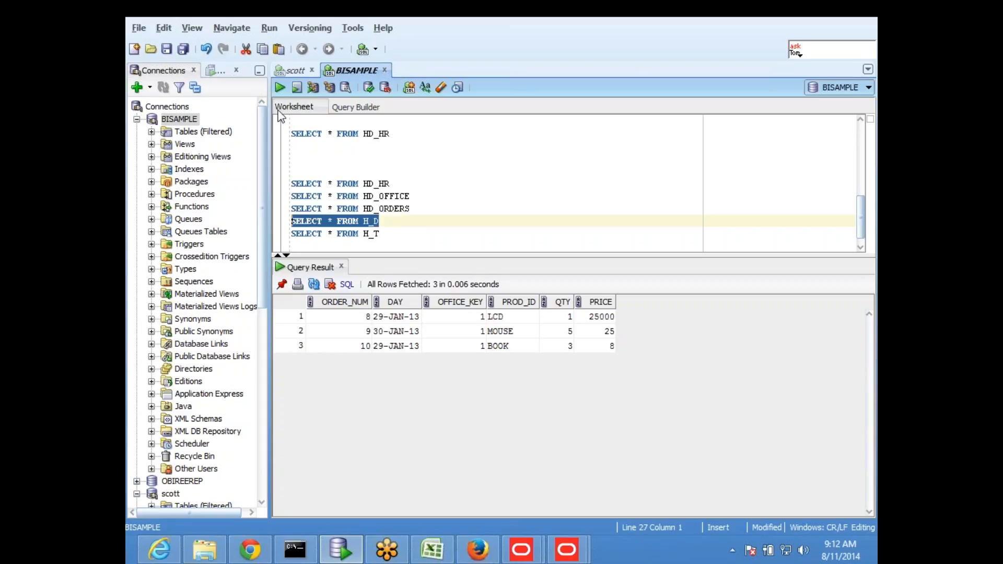
left_click(280, 87)
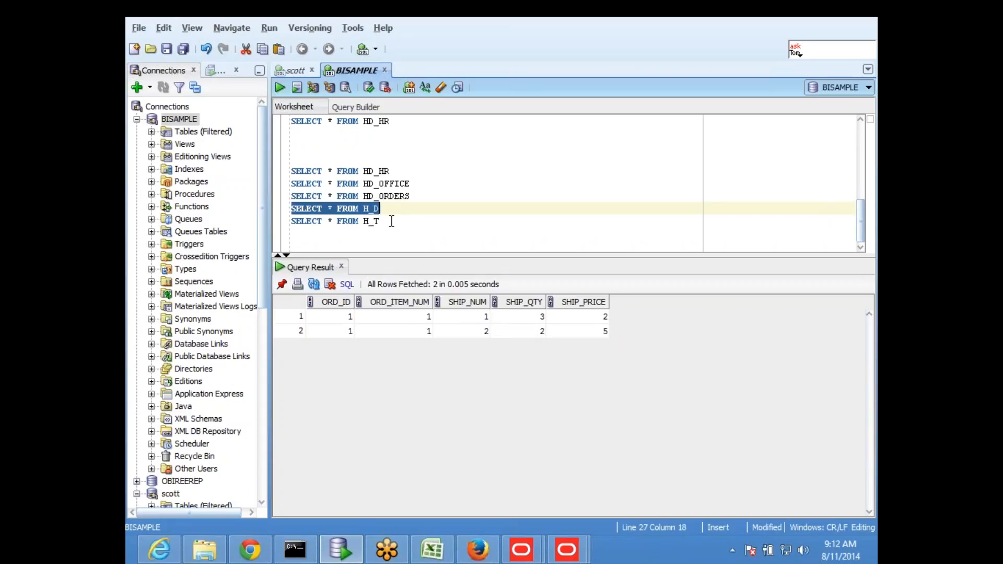
left_click_drag(391, 221, 291, 222)
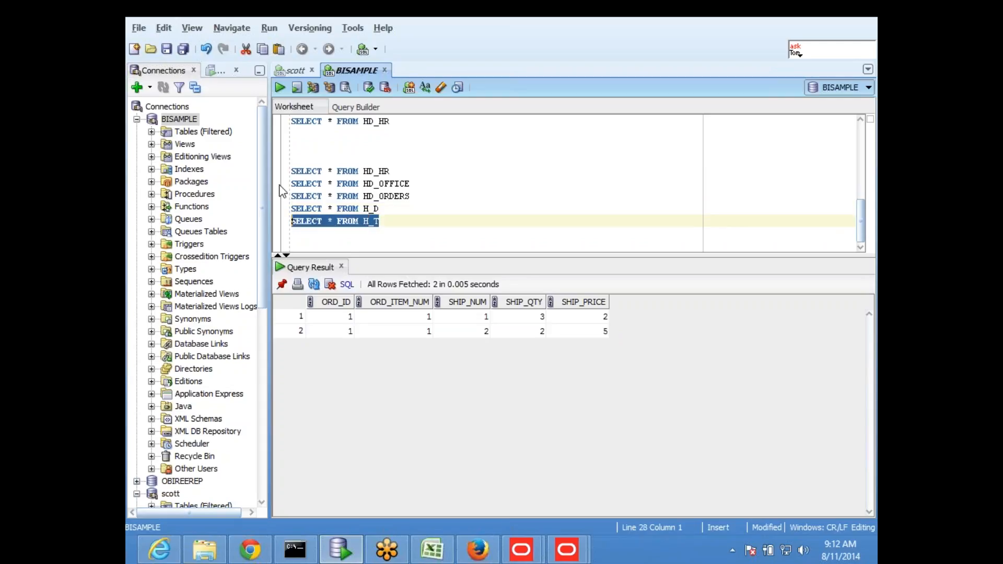
left_click(280, 87)
left_click(460, 192)
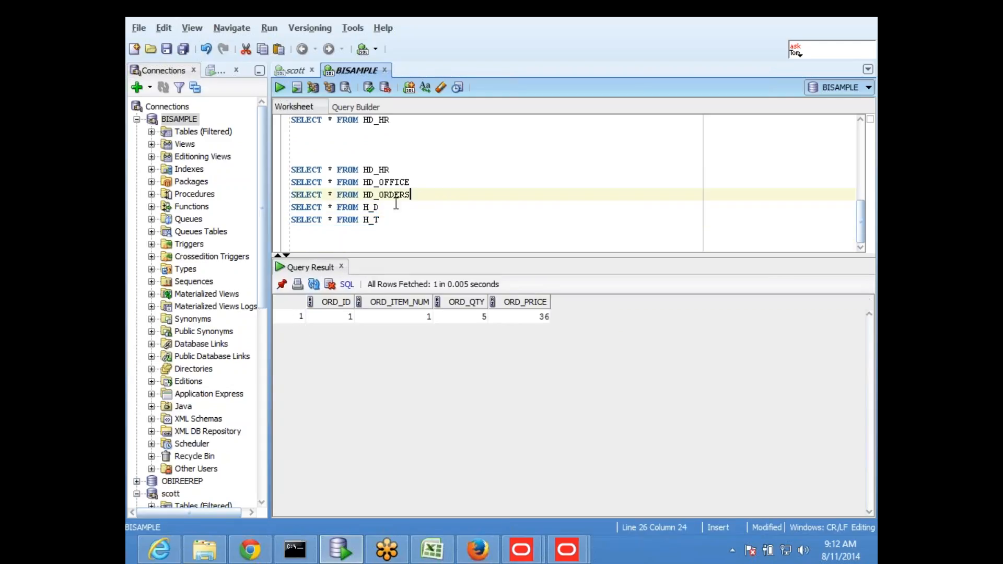
key("Return")
key("Return")
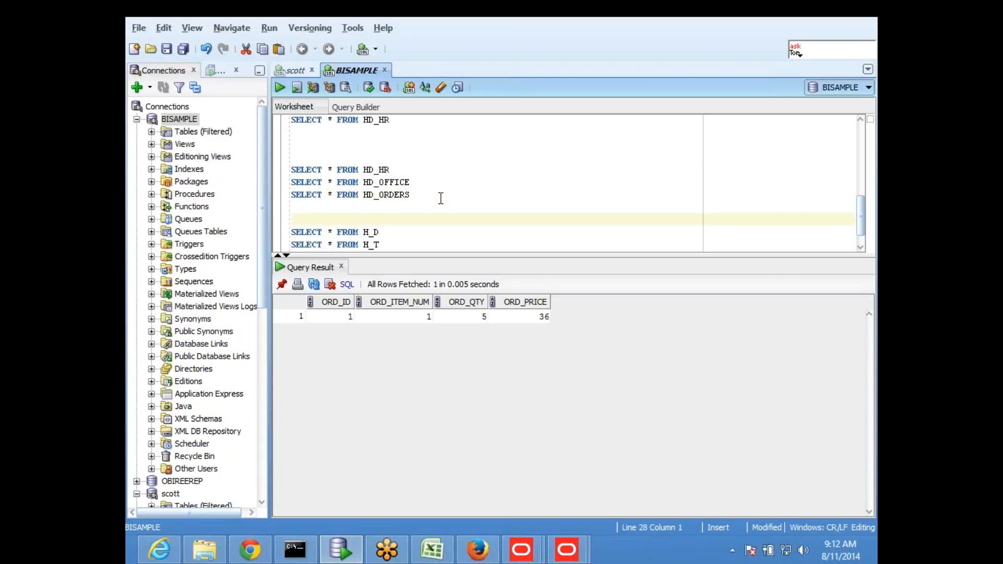
- Copy the HD_OFFICE and HD_ORDERS queries below H_T and run the pasted HD_OFFICE query
left_click_drag(409, 194, 291, 182)
key("ctrl+c")
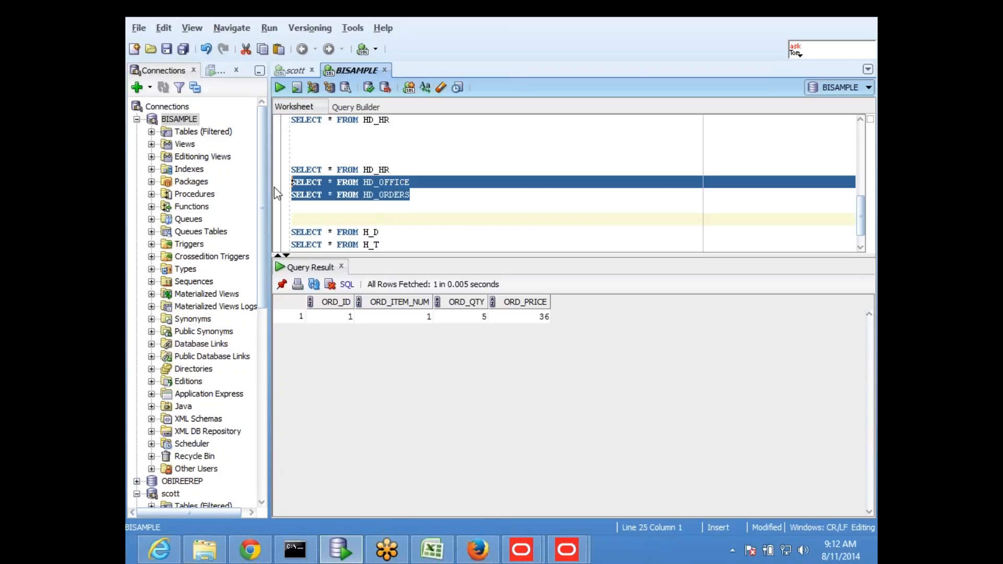
scroll(538, 219, "down", 1)
left_click(383, 236)
key("Return")
key("Return")
key("Return")
key("Return")
key("Return")
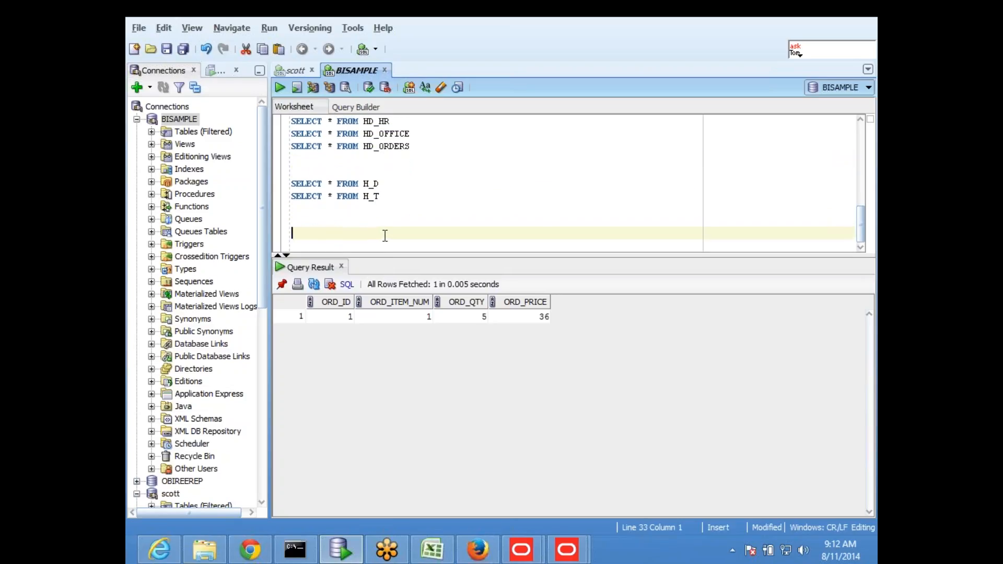
key("Up")
key("ctrl+v")
key("Up")
key("Return")
key("Up")
key("shift+Down")
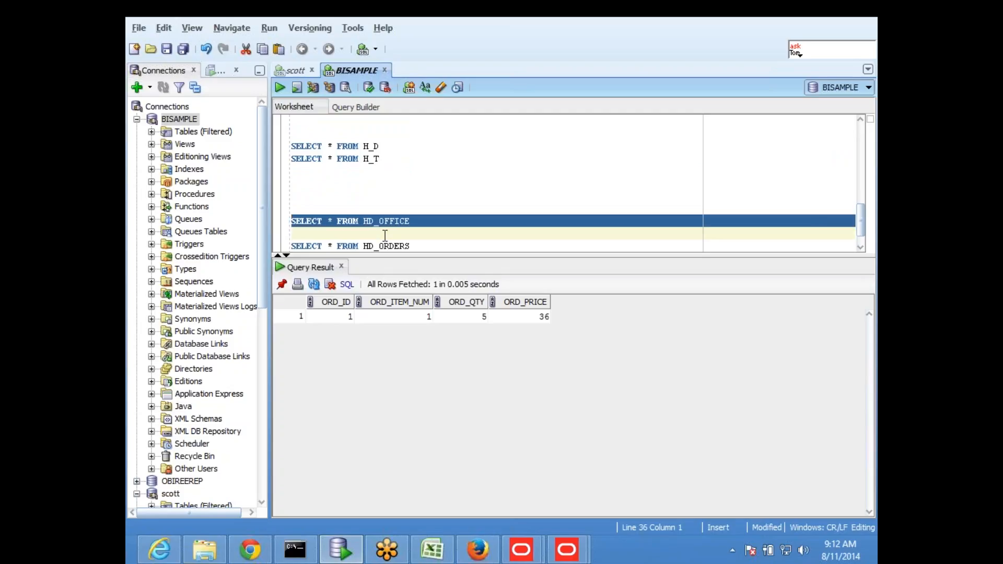
key("ctrl+Return")
- Select the earlier SELECT * FROM HD_HR query line for reuse
left_click(450, 231)
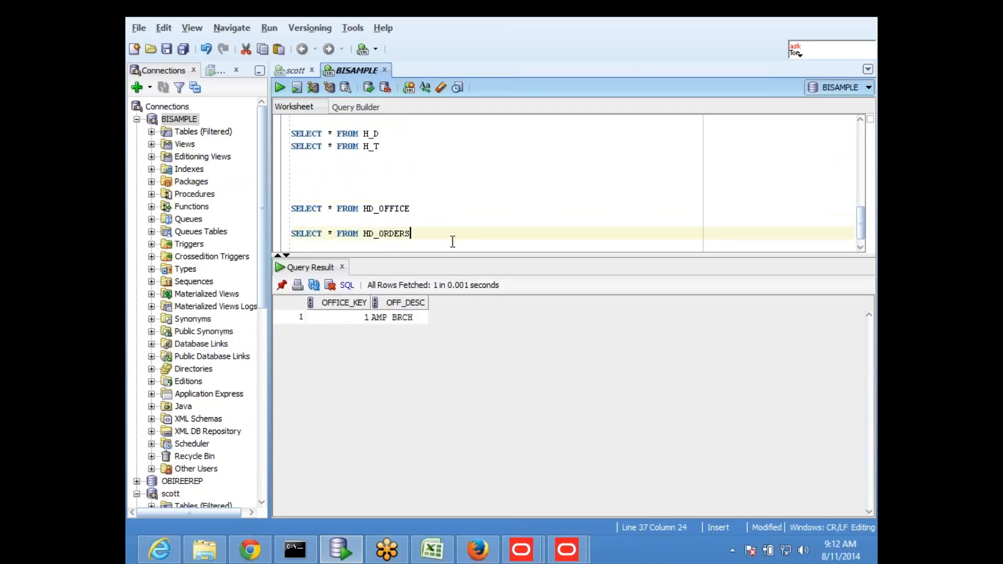
left_click(475, 236)
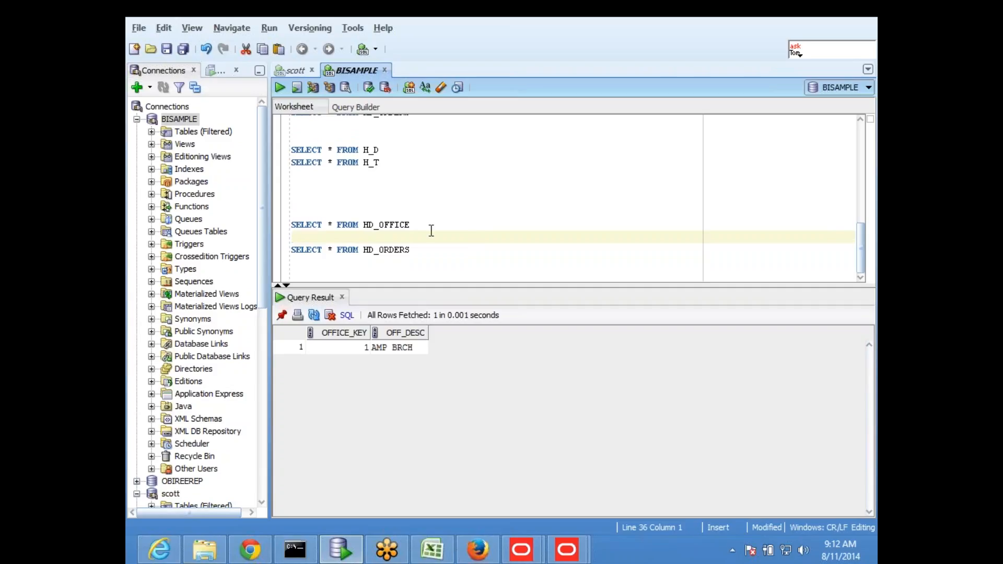
scroll(425, 186, "up", 2)
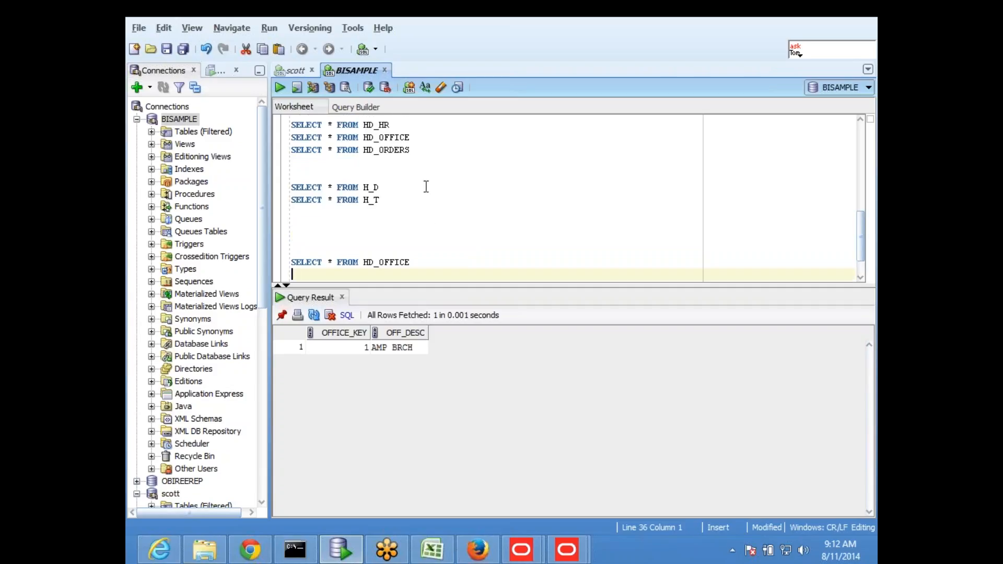
left_click(394, 127)
left_click_drag(393, 125, 311, 136)
left_click(389, 246)
scroll(393, 235, "down", 2)
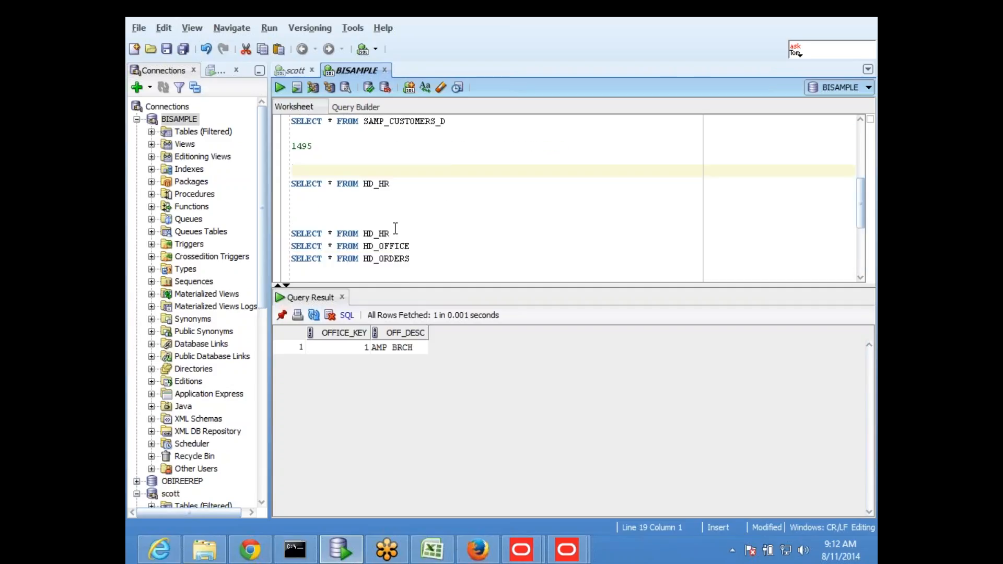
key("Down")
key("shift+End")
key("ctrl+c")
key("ctrl+Return")
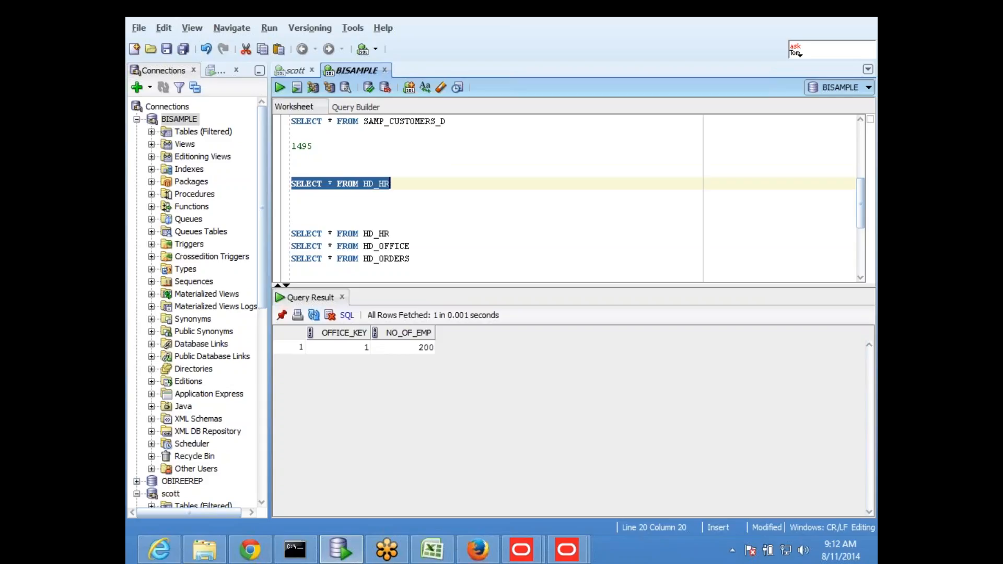
- Replace the pasted HD_OFFICE query with SELECT * FROM HD_HR and run it
left_click(448, 209)
scroll(444, 214, "down", 4)
left_click_drag(424, 225, 242, 226)
key("ctrl+v")
left_click_drag(460, 237, 292, 225)
left_click(283, 88)
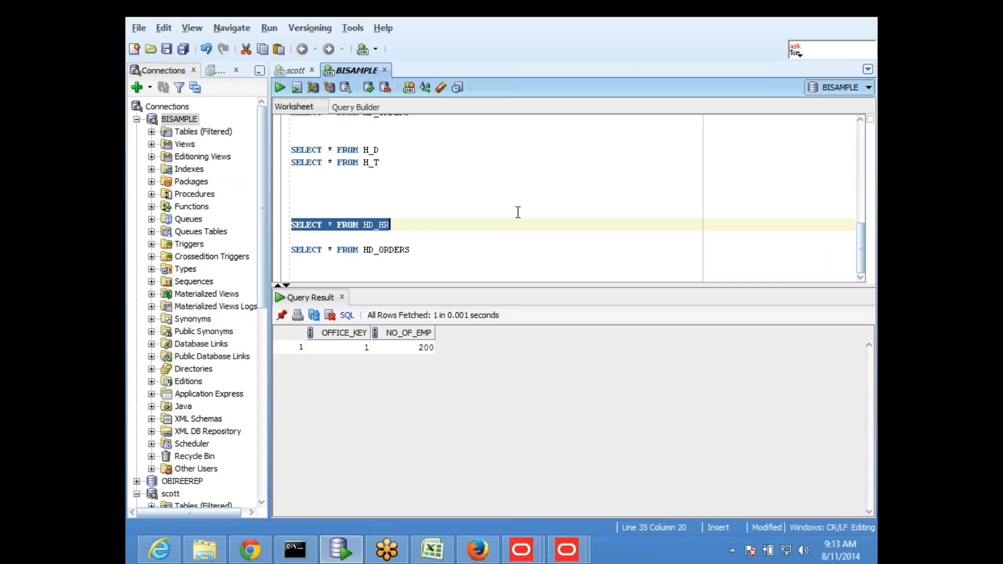
left_click(497, 229)
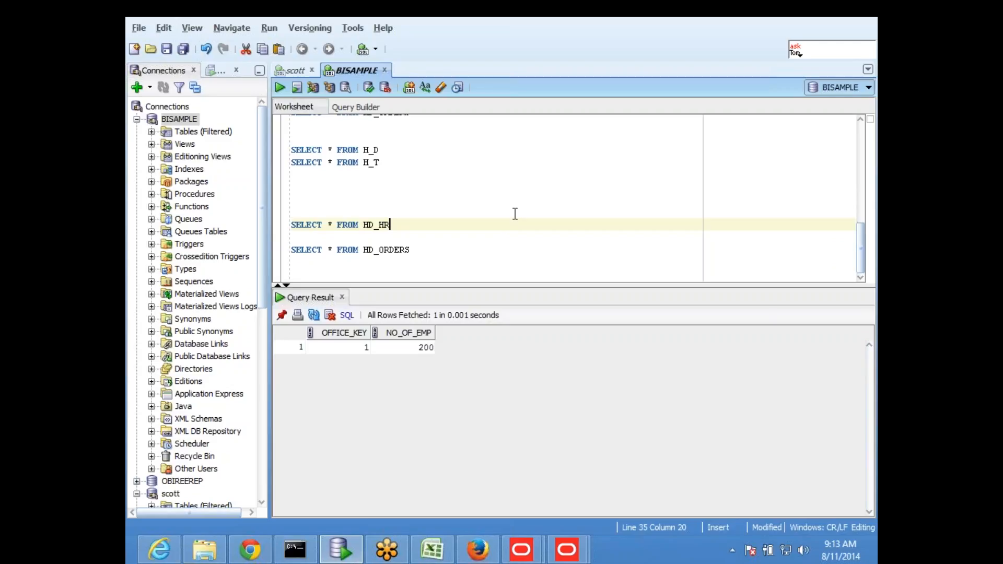
- Run the new HD_ORDERS query (three orders), then rerun HD_HR showing NO_OF_EMP 200
left_click(424, 242)
key("shift+Up")
left_click(454, 249)
key("shift+Home")
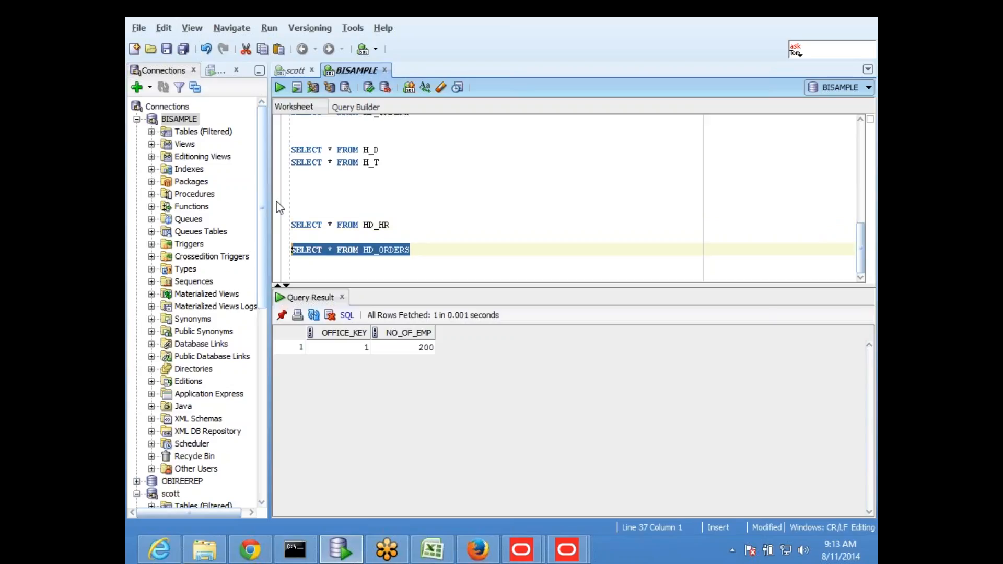
left_click(279, 87)
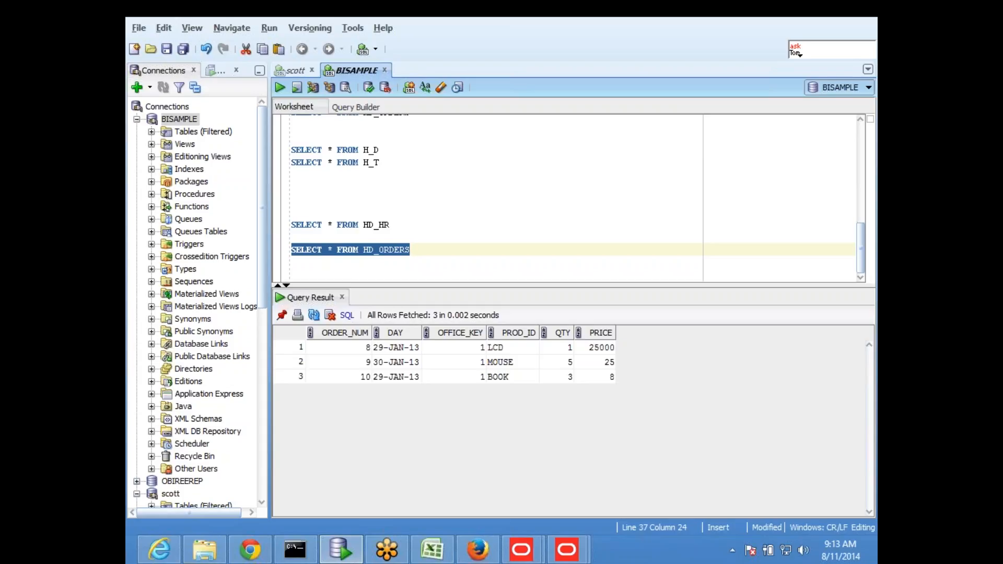
left_click_drag(399, 223, 286, 199)
left_click(280, 87)
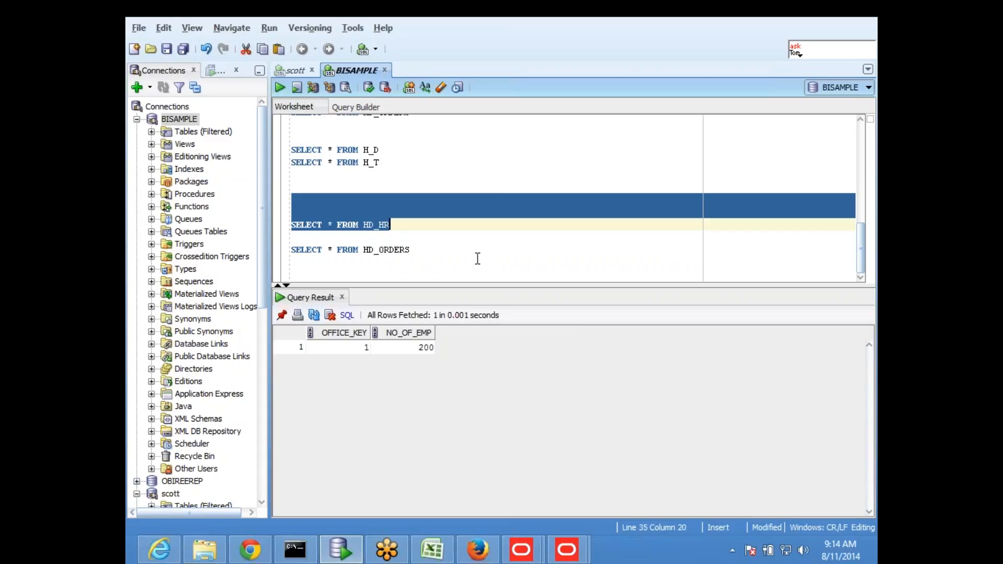
- Paste the HD_HR and HD_ORDERS SELECT lines into cell F28 of Sheet24
left_click(432, 549)
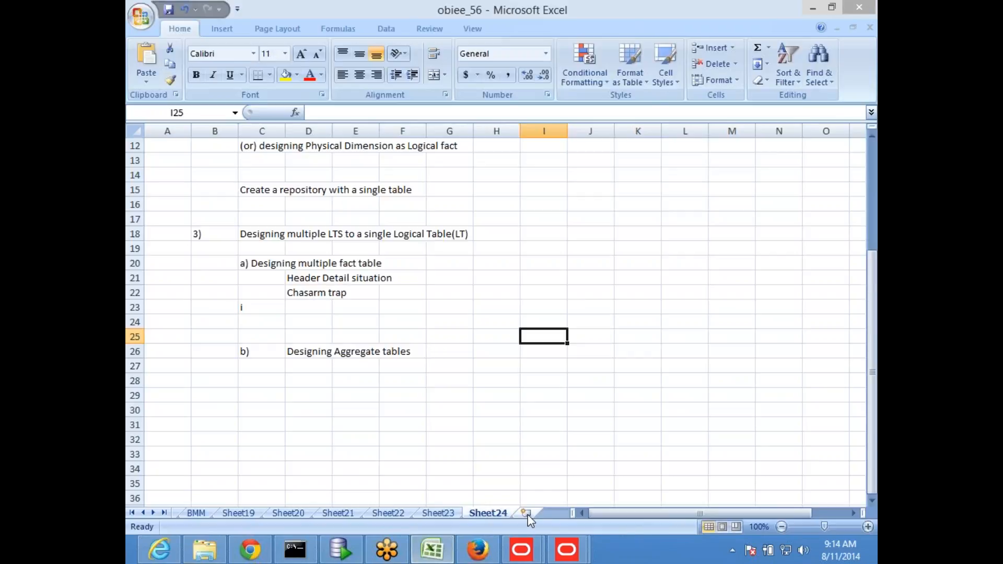
left_click(432, 550)
left_click(386, 256)
left_click_drag(386, 256, 291, 225)
key("ctrl+c")
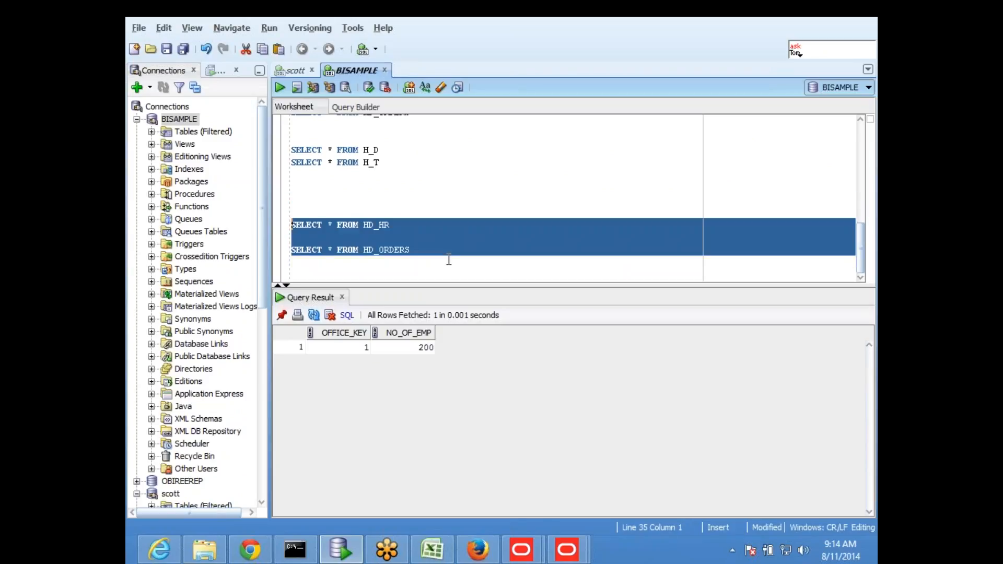
left_click(432, 550)
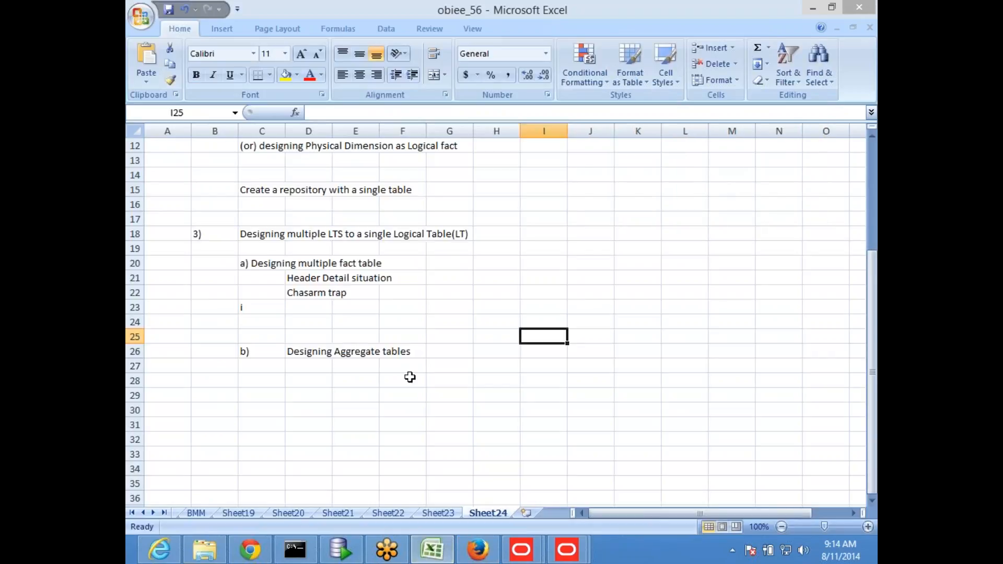
left_click(404, 386)
key("ctrl+v")
left_click(420, 455)
key("alt+Tab")
left_click(448, 253)
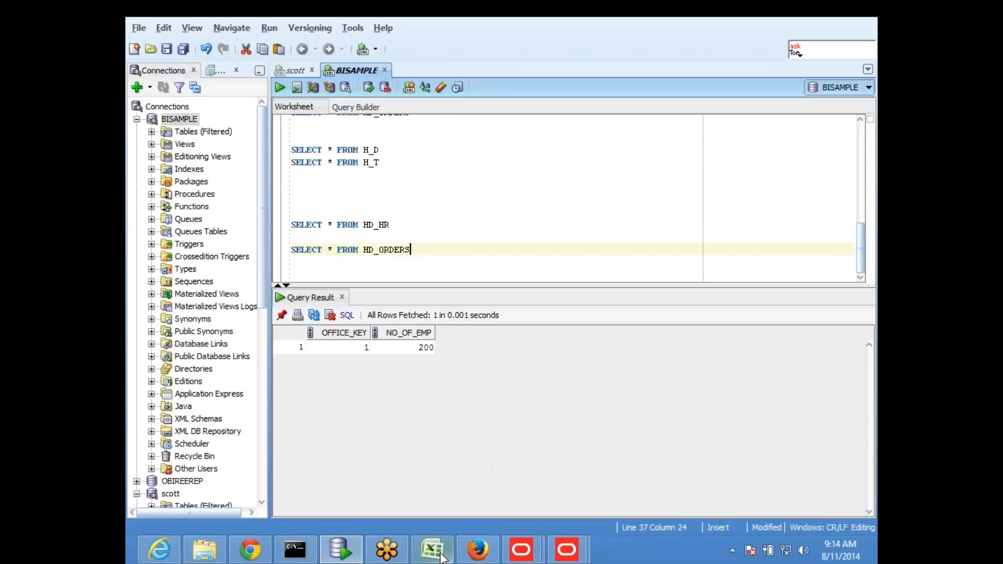
key("alt+Tab")
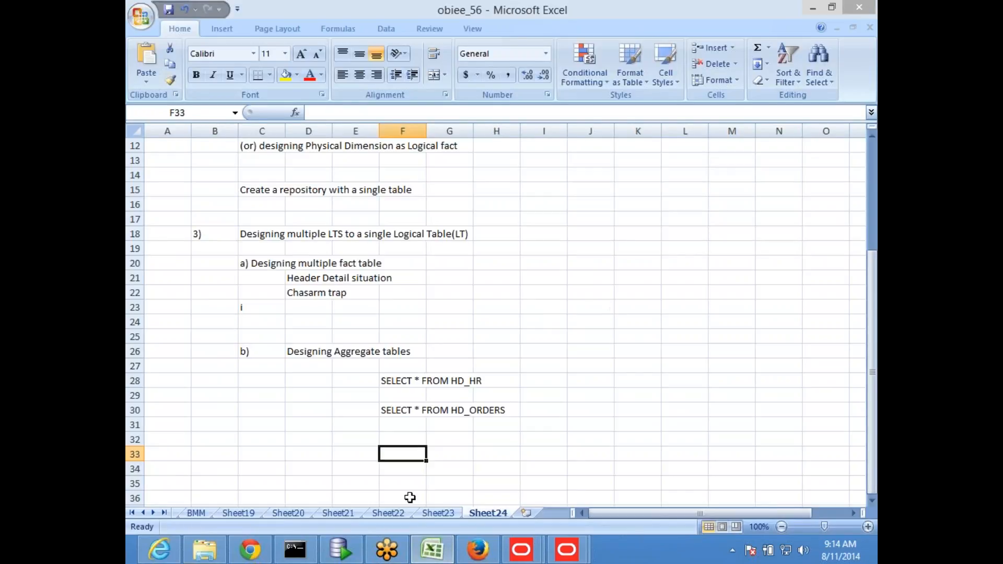
- Add a new worksheet with 1 in E5 and 200 in F5
left_click(526, 513)
left_click(371, 214)
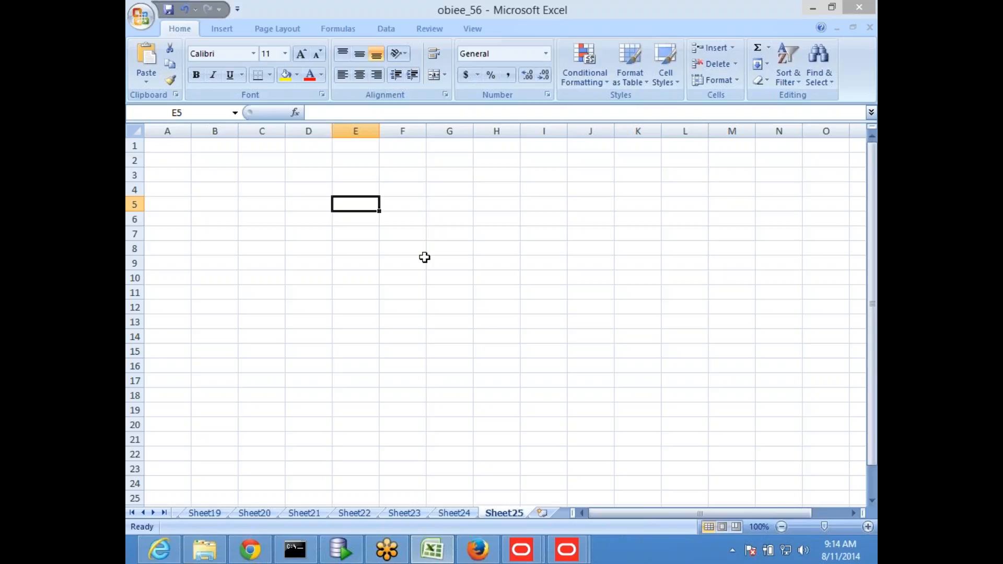
type("1")
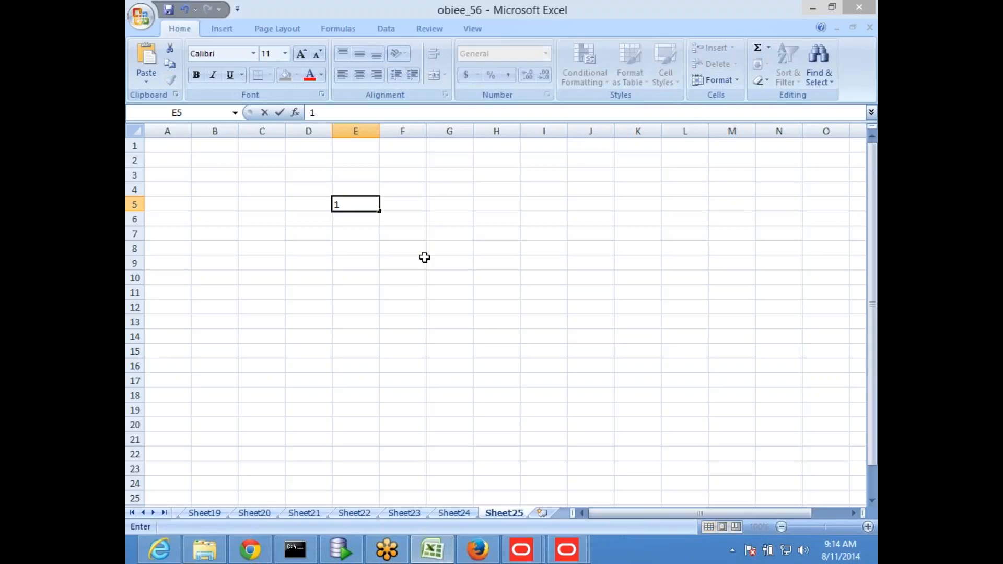
key("Tab")
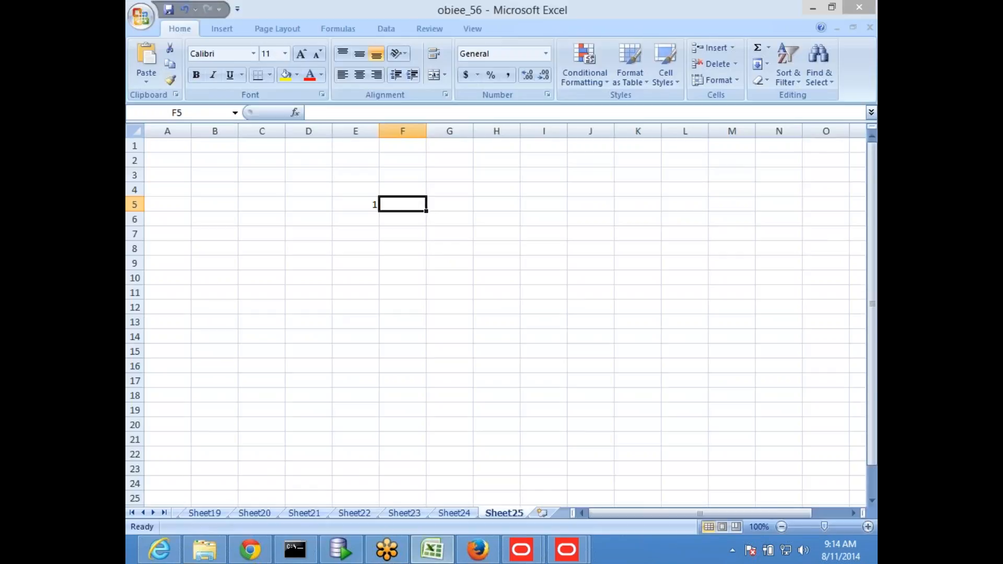
type("200")
key("Return")
key("alt+Tab")
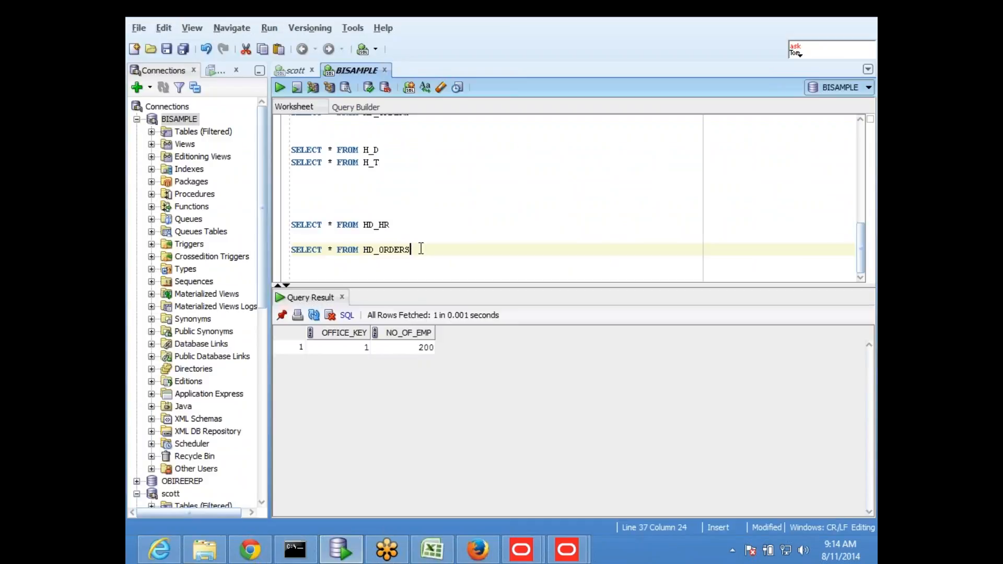
- Run SELECT * FROM HD_ORDERS and go through the LCD order's key, quantity 1, price 25000, then MOUSE quantity 5
left_click_drag(421, 249, 256, 256)
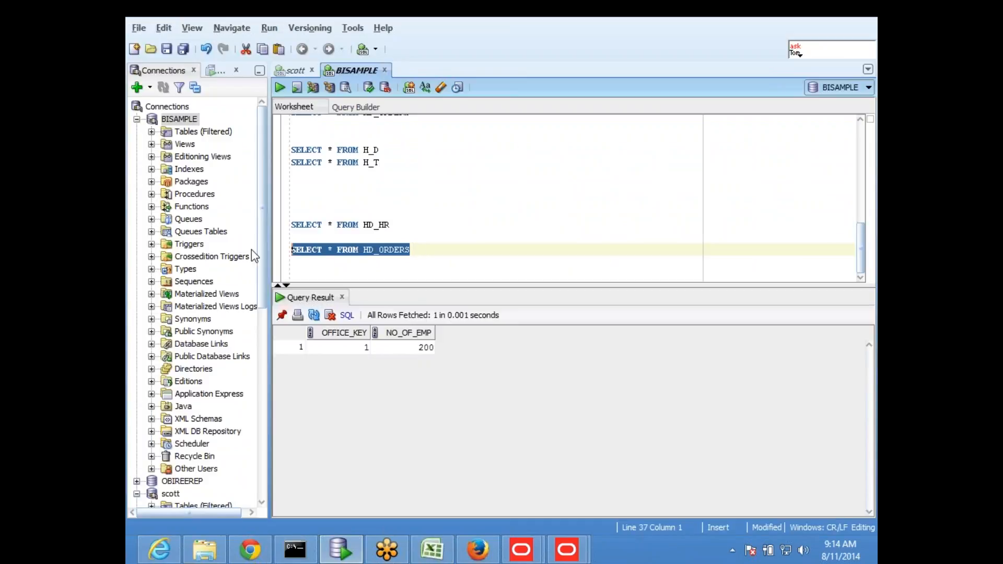
left_click(279, 88)
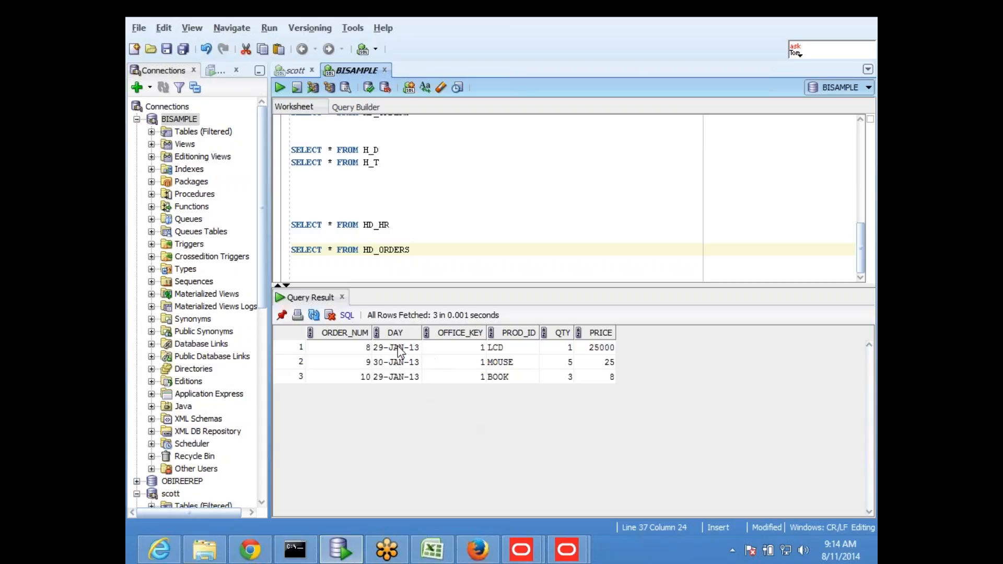
left_click(446, 349)
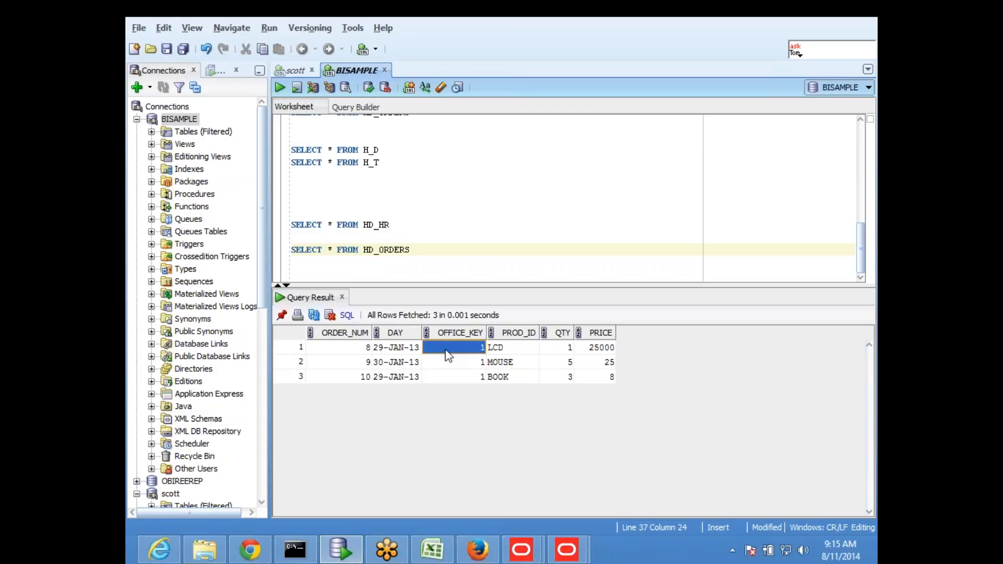
left_click(517, 349)
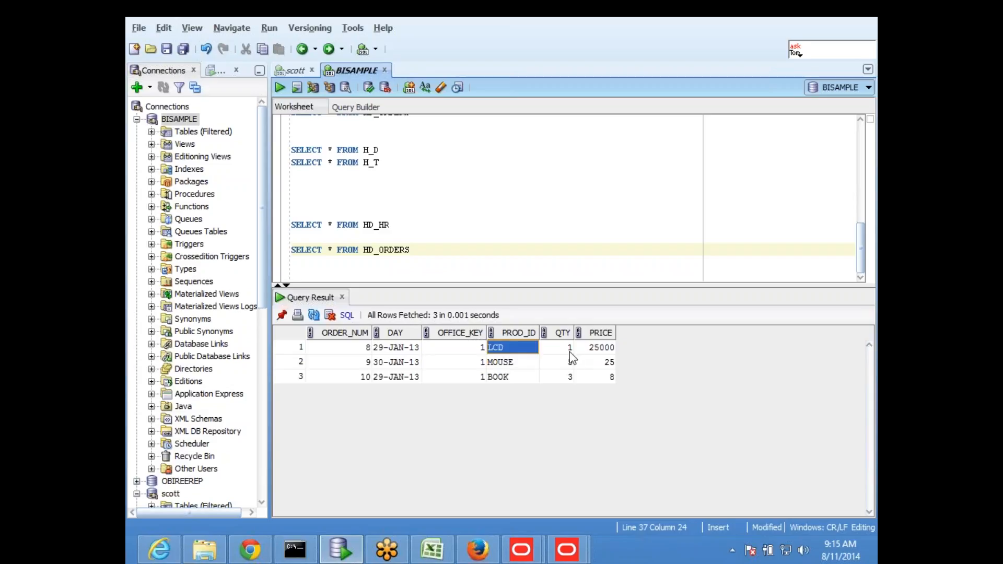
left_click(566, 348)
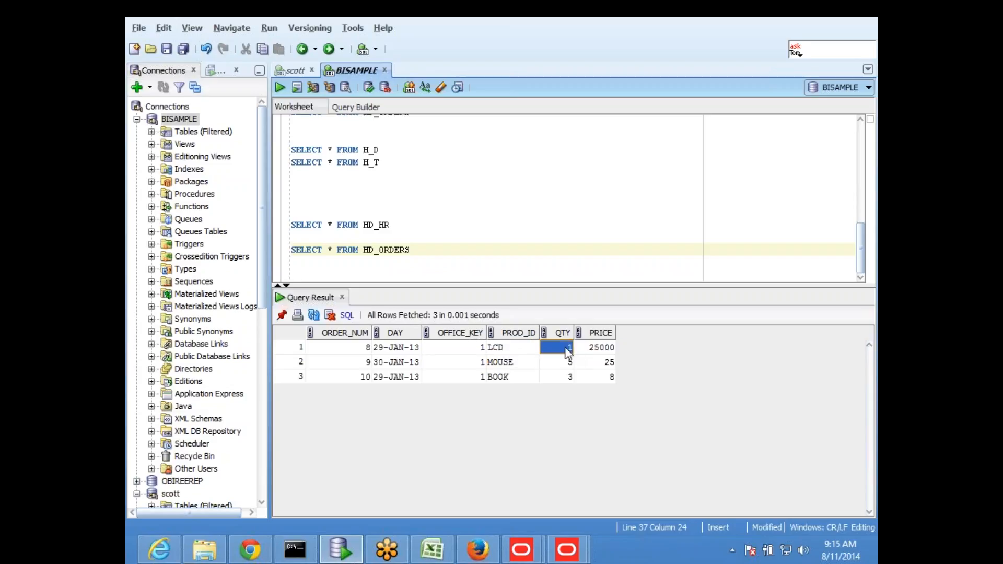
left_click(606, 348)
left_click(566, 363)
- Start a new SELECT query below the existing ones and re-run the HD_HR query showing 200 employees
left_click(458, 261)
key("Return")
key("Return")
type("SELECT")
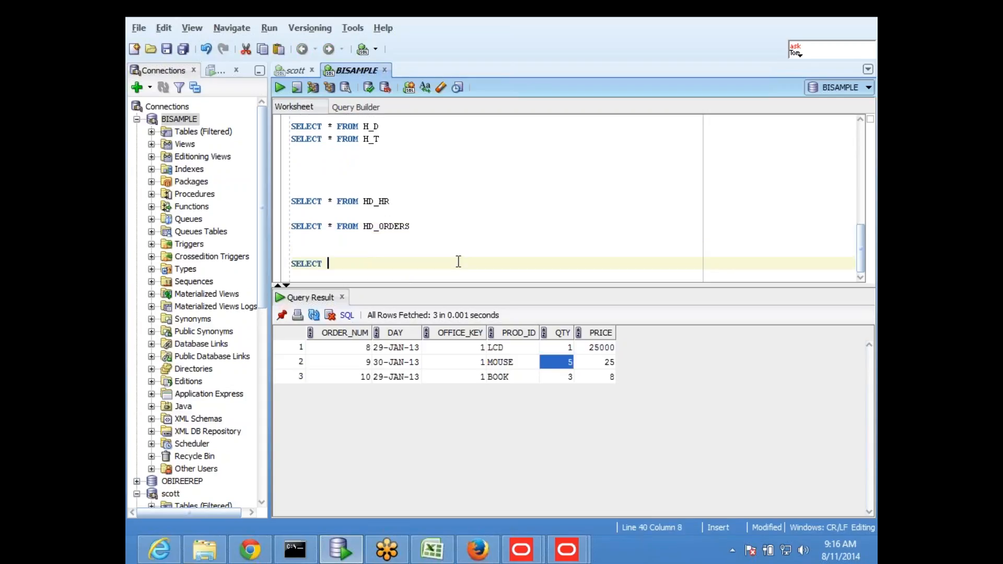
left_click(384, 191)
key("shift+Down")
key("shift+End")
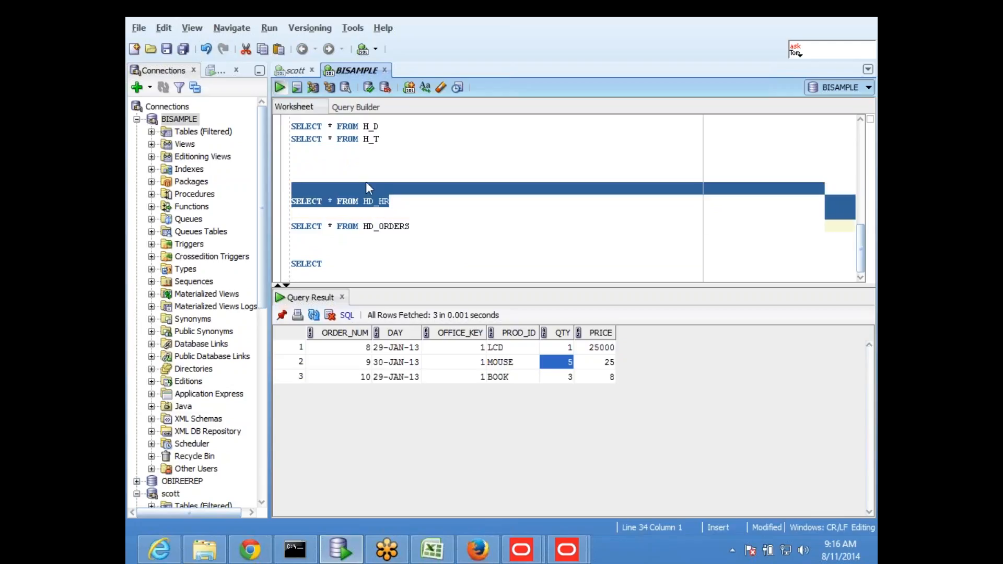
key("ctrl+Return")
- Make the select list OFFICE_KEY,SUM(NO_OF_EMP)
left_click(387, 267)
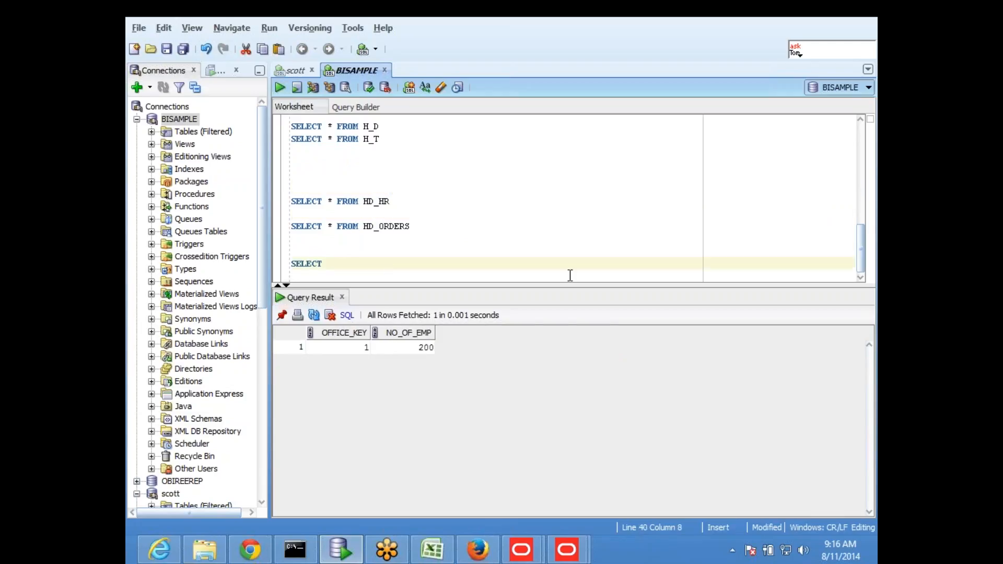
type("OFFICE_KEY")
key("Left")
key("Left")
key("Left")
key("Left")
key("Left")
key("Left")
key("Left")
key("Left")
key("Left")
key("Left")
key("Right")
key("Right")
key("Right")
key("Right")
key("Right")
key("Right")
key("Right")
key("Right")
key("Right")
type(",SUM(")
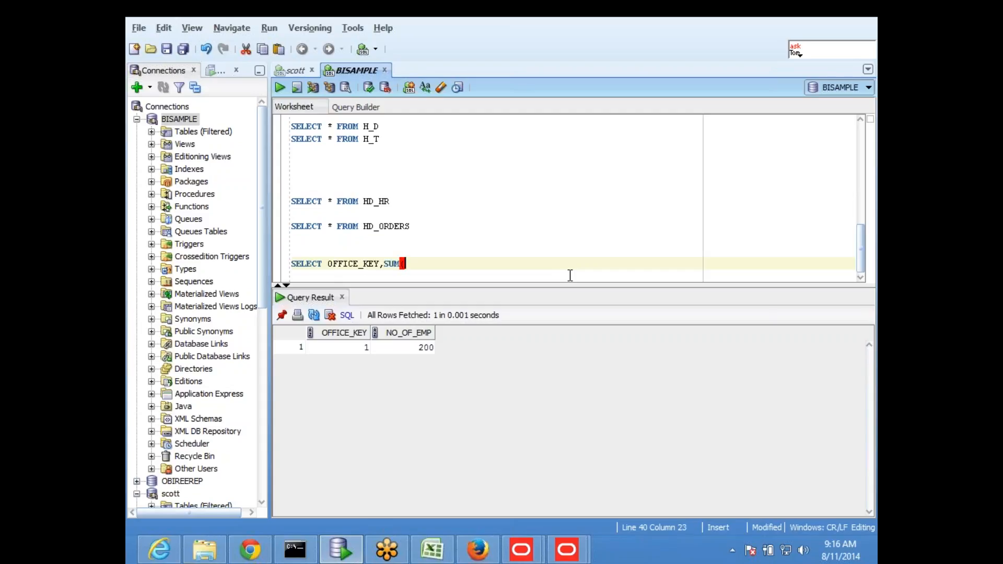
type("NO_OF_EMP)")
- Add a FROM HD_HR OFFICE line, copying the HD_HR table name
key("Return")
type("FROM")
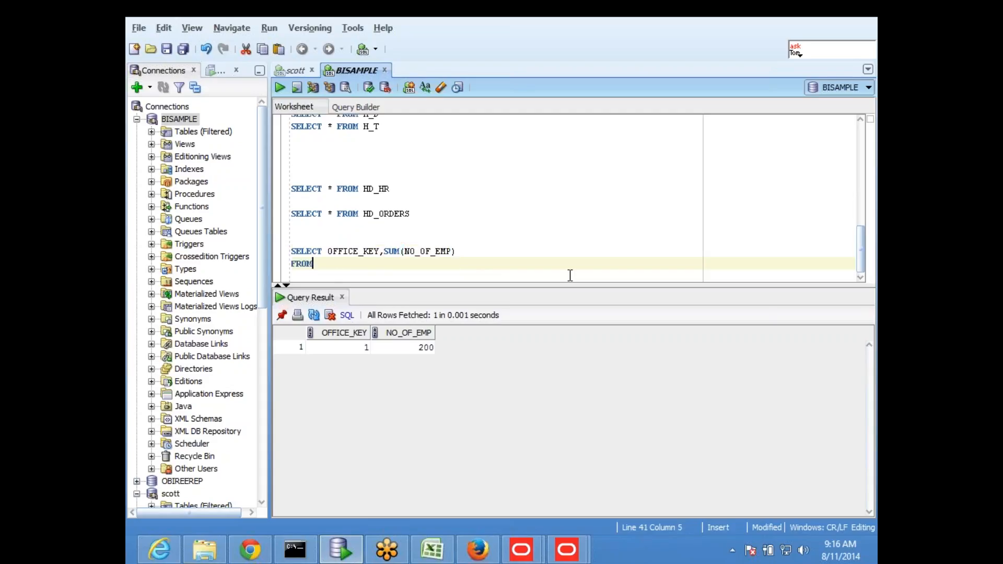
left_click_drag(364, 188, 403, 190)
key("ctrl+c")
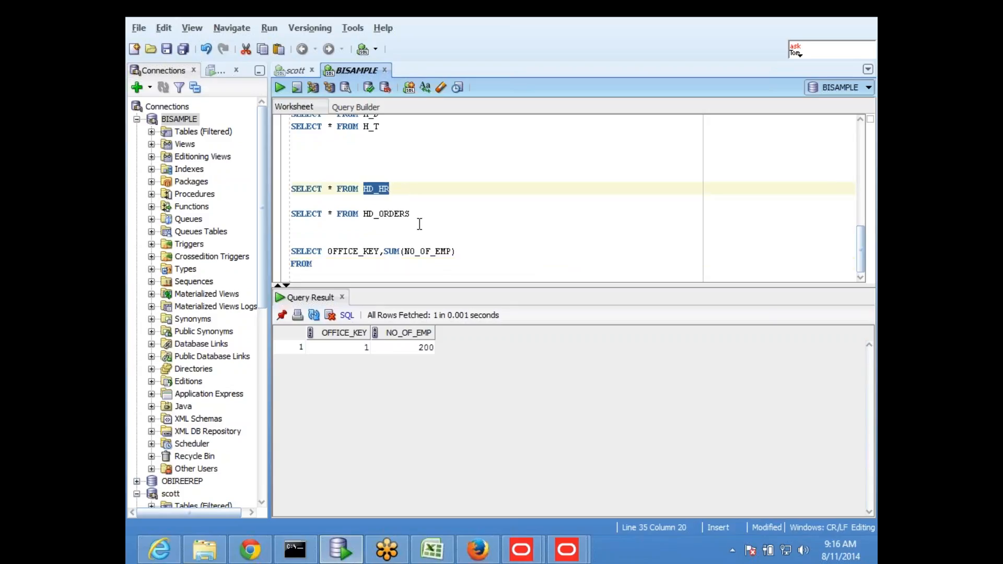
left_click(346, 276)
key("ctrl+v")
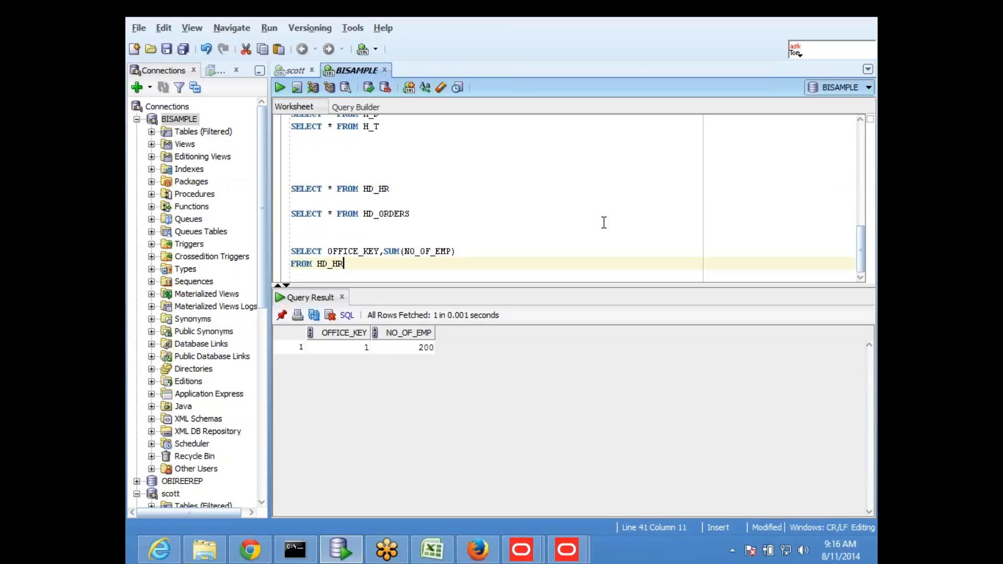
type("A")
key("BackSpace")
type("O")
type("OFFICE")
- Qualify the key as OFFICE.OFFICE_KEY and add a comma after HD_HR OFFICE
left_click(328, 252)
type("OFFICE")
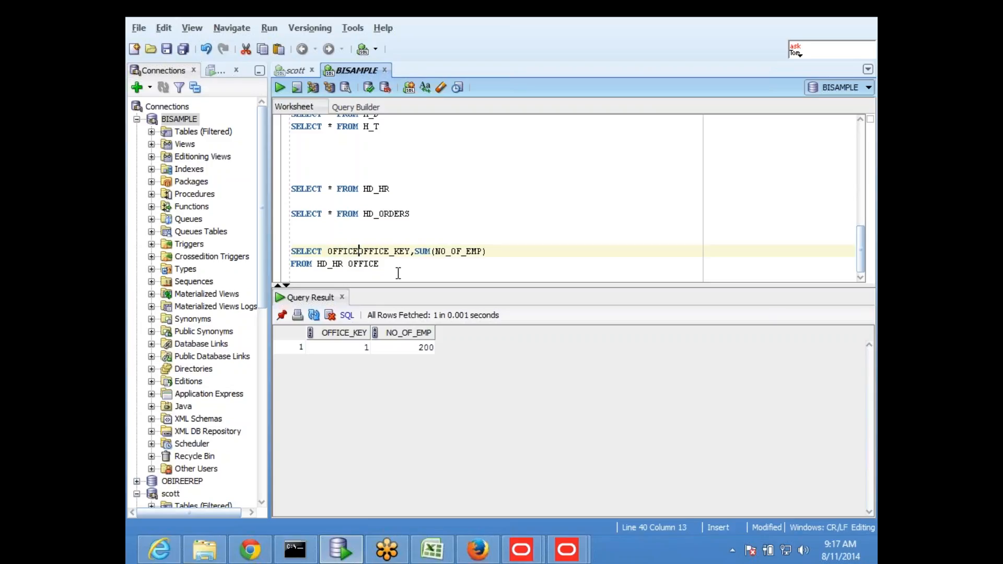
type(".")
key("Right")
key("Right")
key("Right")
key("Right")
key("Right")
key("Right")
key("Right")
key("Right")
key("Right")
key("Right")
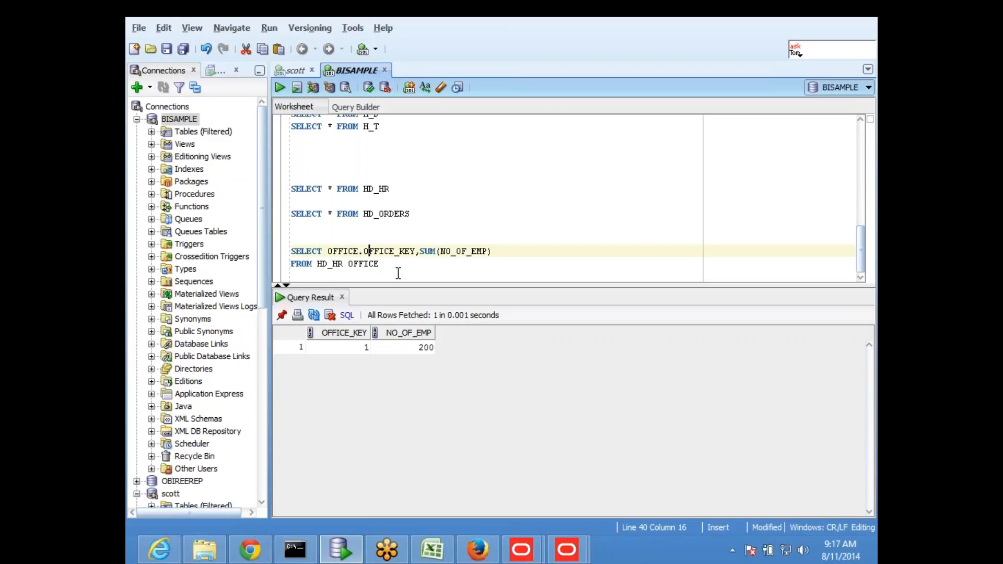
key("Right")
key("Right")
key("Right")
key("Right")
key("Right")
key("Right")
key("Down")
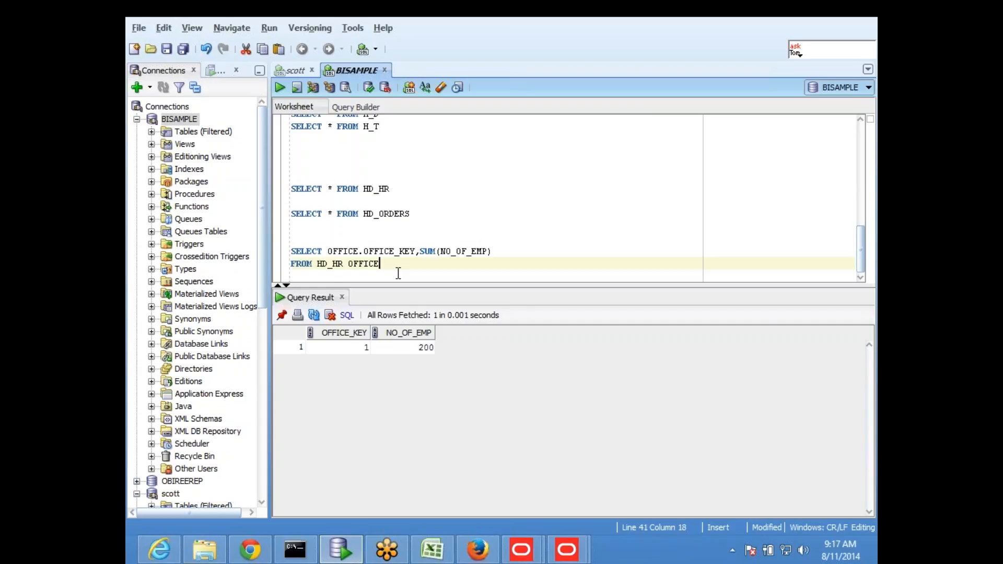
type(",")
- Append HD_ORDERS ORDERS to the FROM clause, copying the table name from the existing query
left_click(367, 213)
double_click(367, 213)
key("ctrl+c")
left_click(408, 265)
key("ctrl+v")
type("ORDERS")
key("Return")
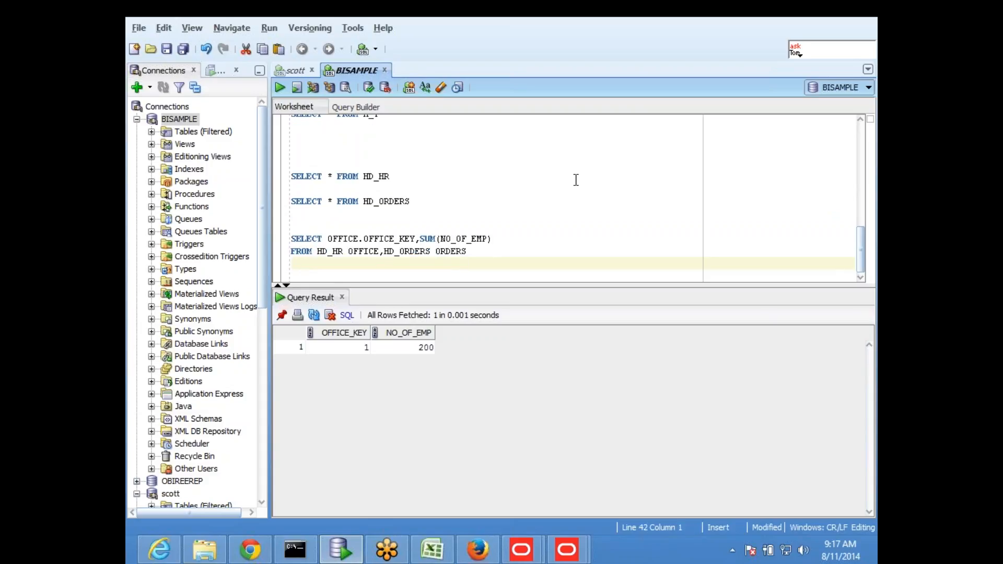
left_click(517, 239)
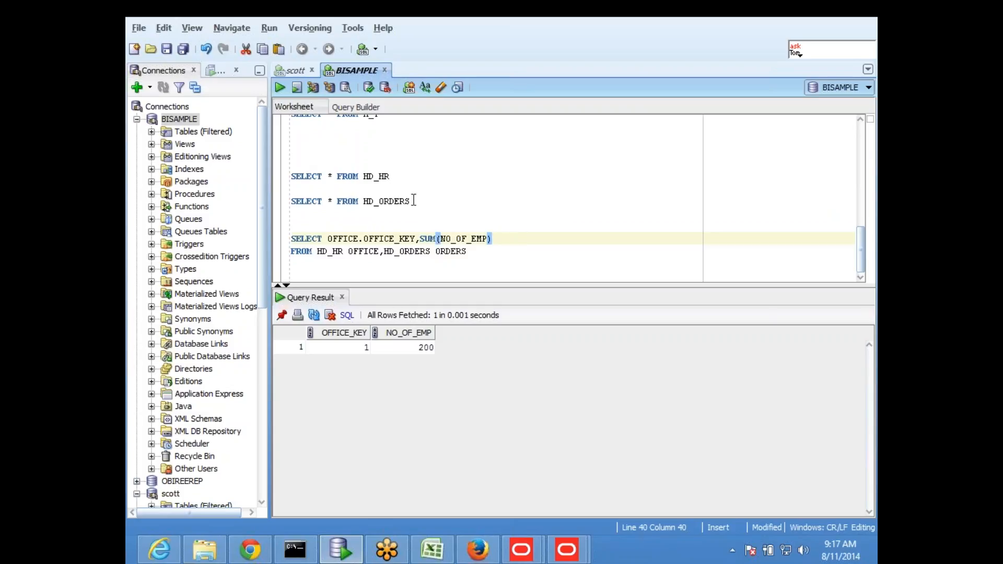
left_click_drag(411, 202, 292, 202)
- Add SUM(QTY) to the select list and a WHERE OFFICE.OFFICE_KEY=ORDERS.OFFICE_KEY join line
left_click(282, 87)
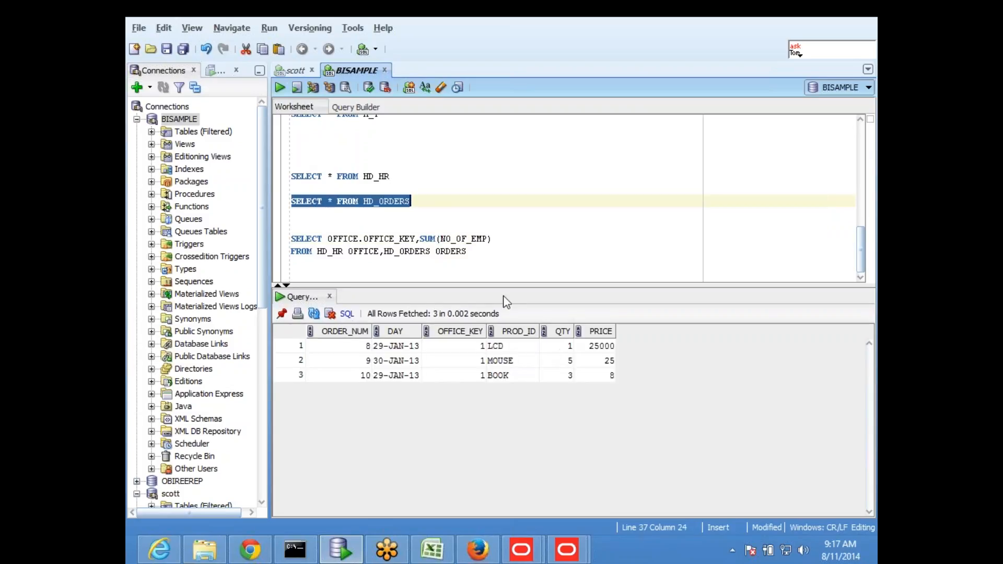
left_click(517, 239)
type(",SUM(")
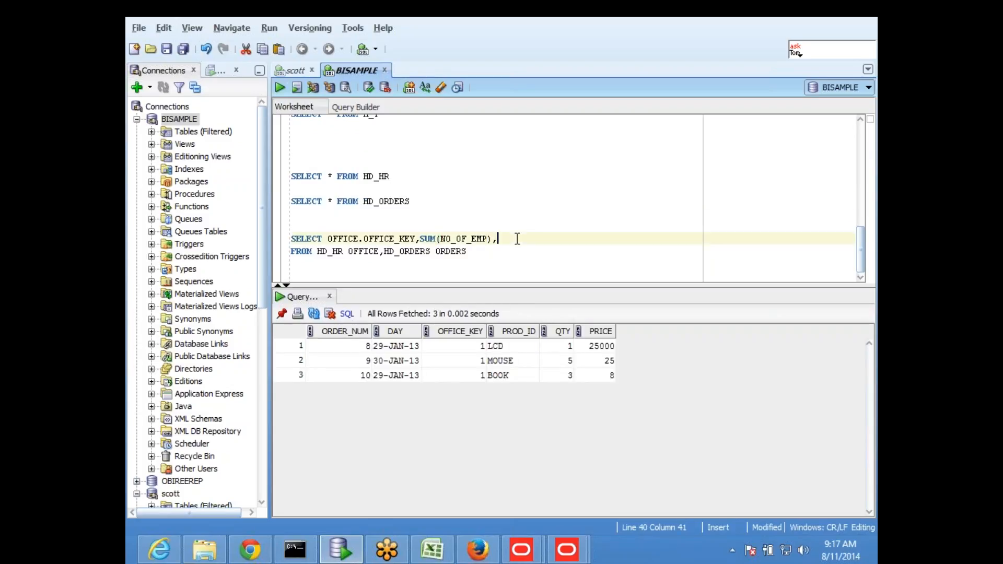
type("QTY)")
key("Down")
key("Down")
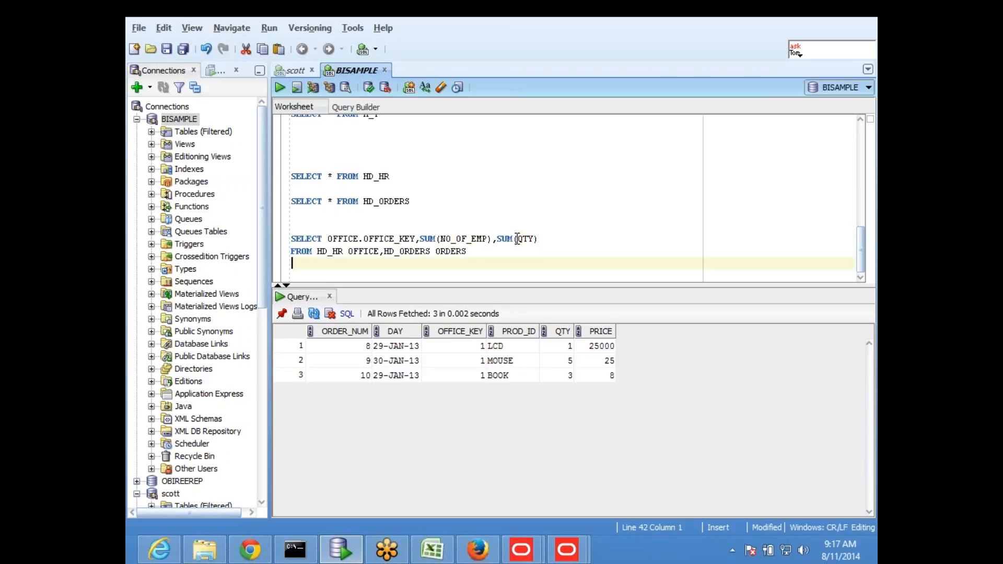
type("WHERE OFFICE")
left_click_drag(327, 239, 415, 234)
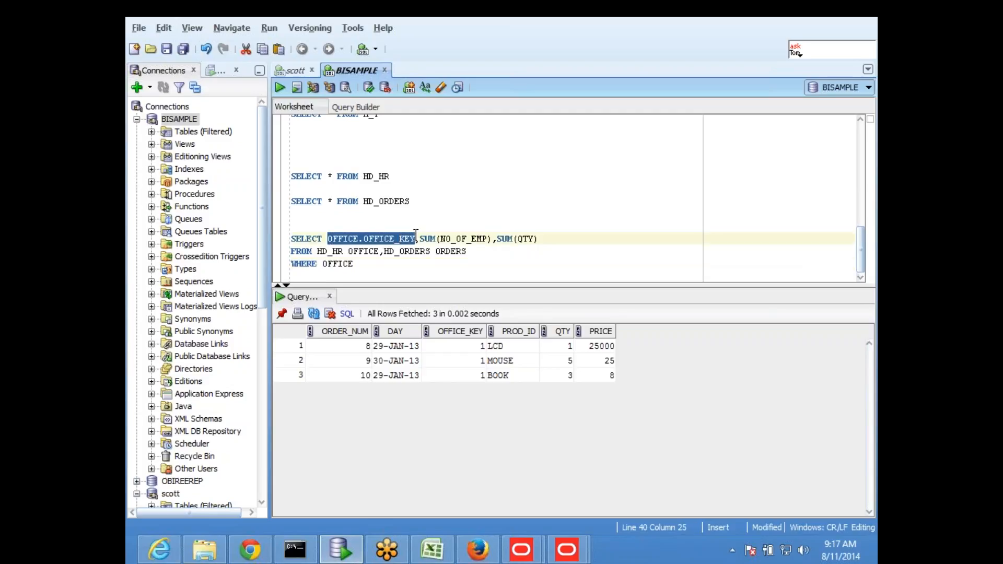
double_click(325, 264)
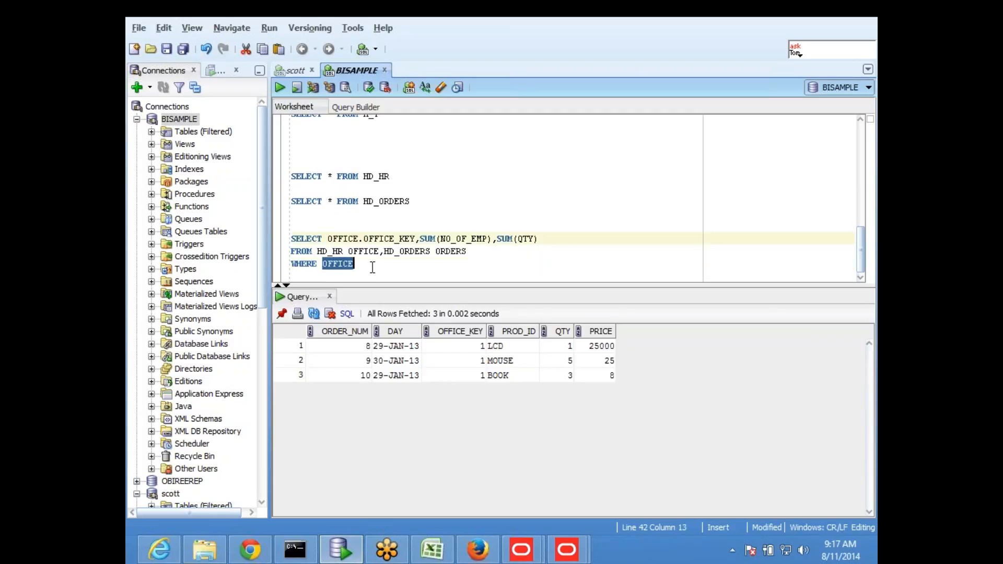
key("ctrl+v")
type("=")
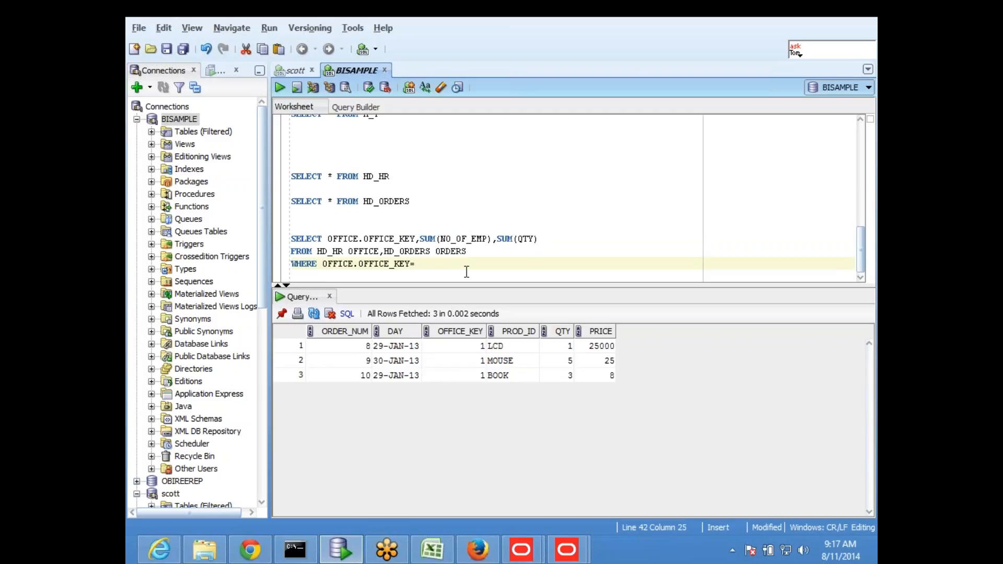
type("ORDERS.OFFICE_KEY")
- Highlight the OFFICE alias on HD_HR in the FROM clause, then start a GROUP BY line
left_click(354, 251)
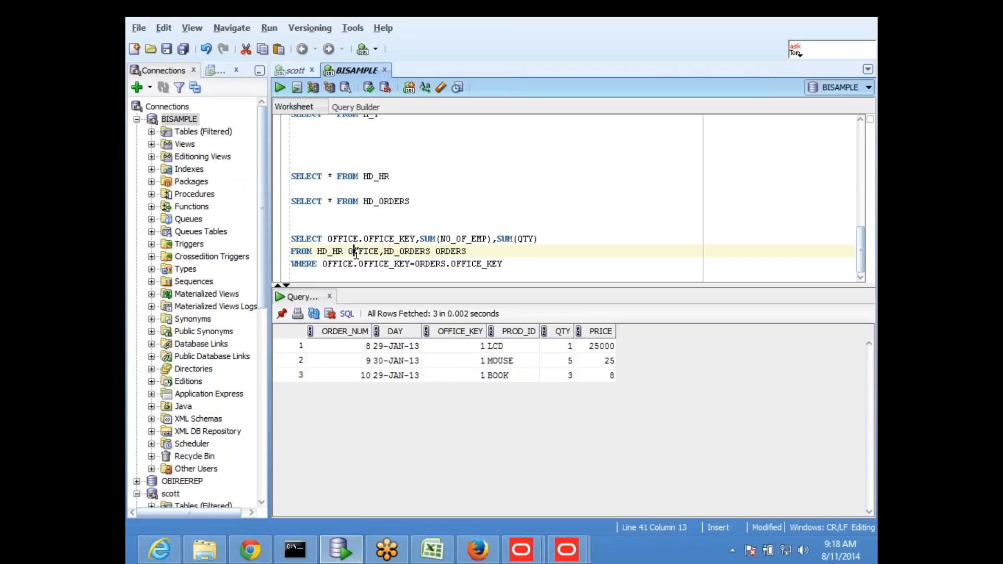
left_click_drag(317, 251, 466, 252)
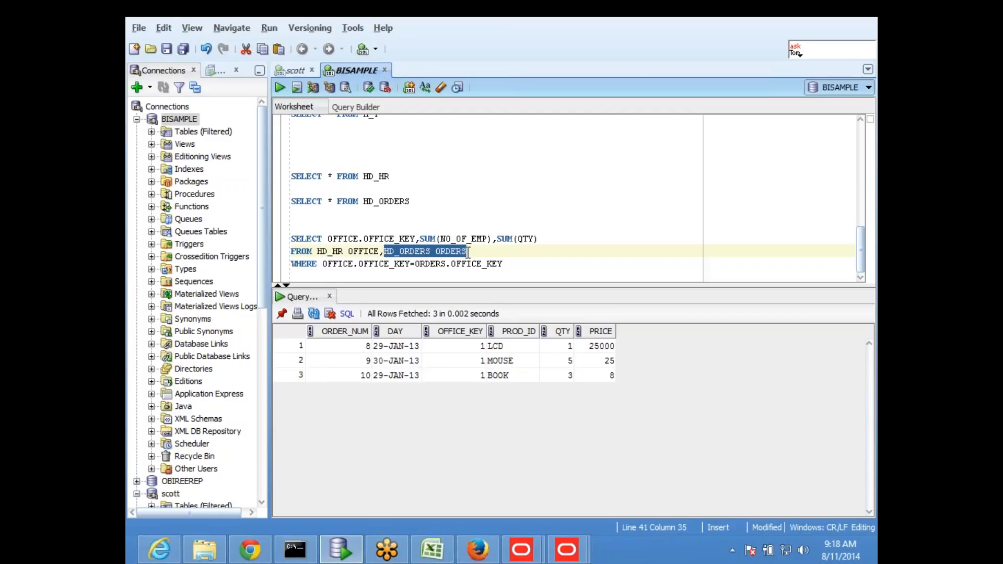
left_click(516, 264)
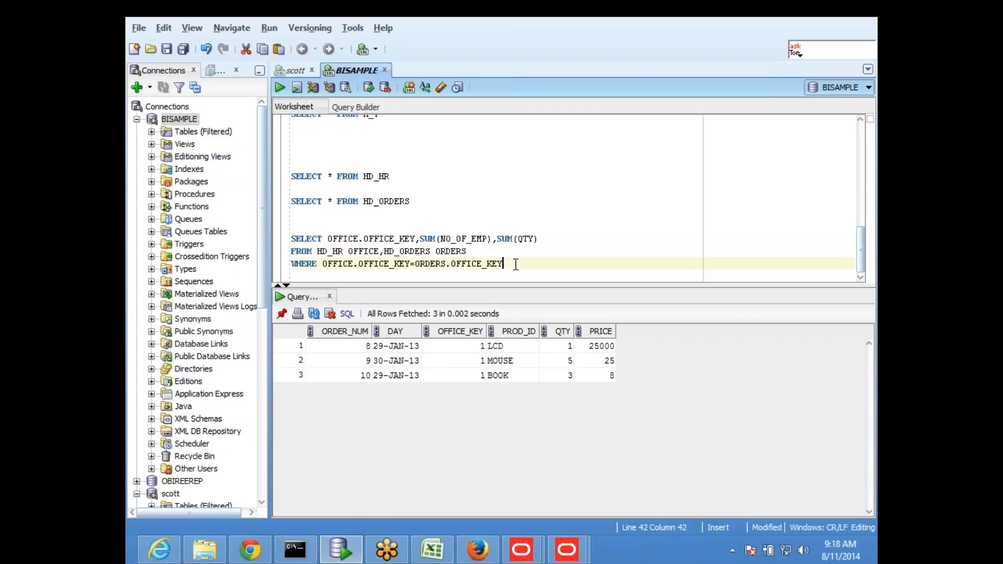
key("Return")
type("GROU")
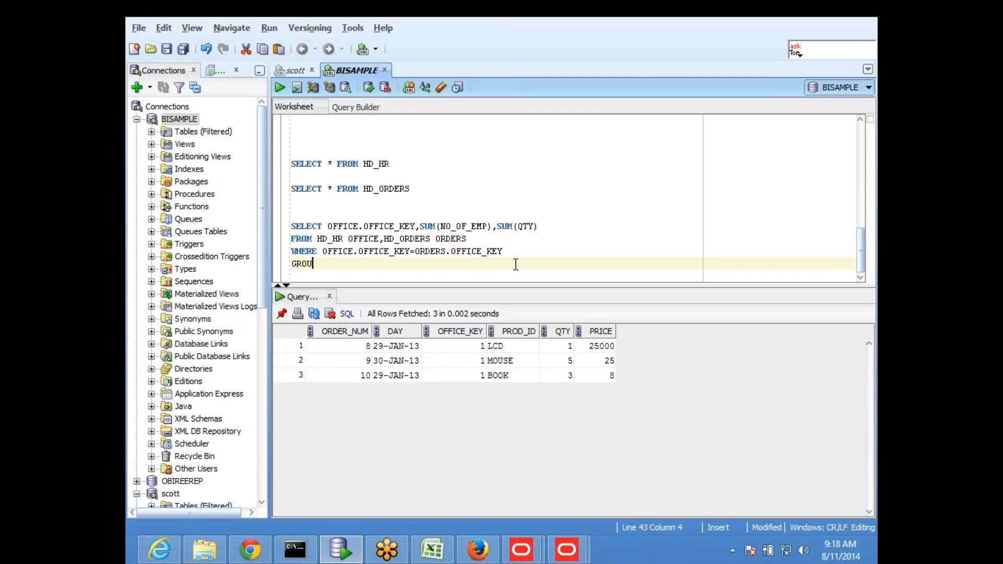
type("P BY")
- Complete the query with GROUP BY OFFICE.OFFICE_KEY
left_click_drag(327, 226, 415, 225)
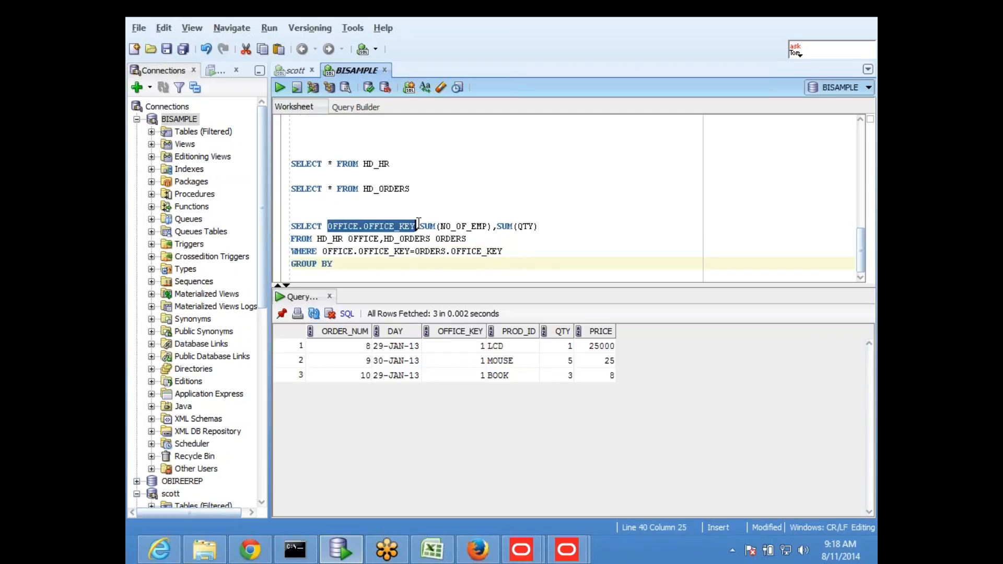
left_click(353, 264)
key("ctrl+v")
left_click(531, 190)
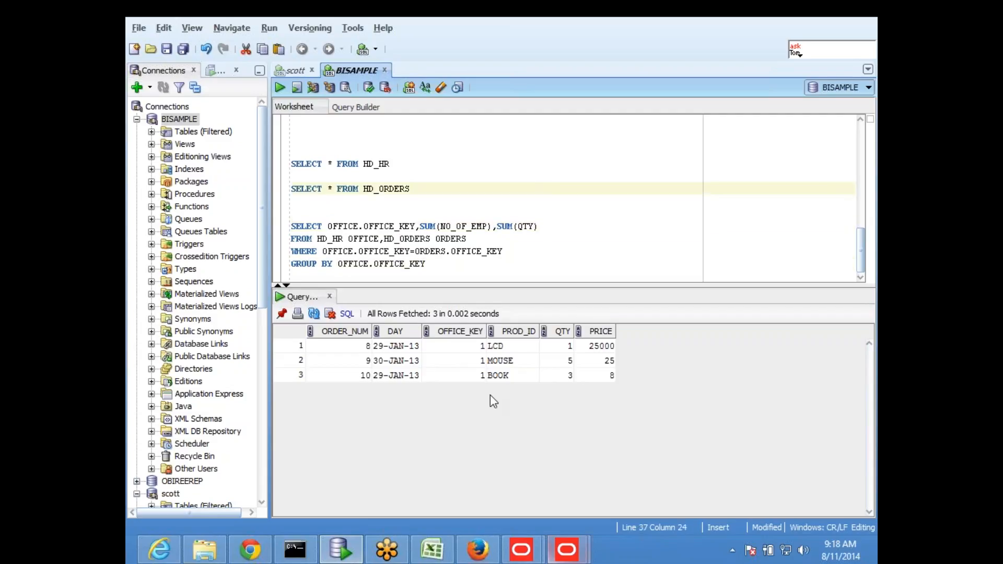
- Run the HD_HR query (200 employees) and the HD_ORDERS query on their own
left_click(397, 163)
left_click_drag(397, 163, 290, 164)
left_click(278, 87)
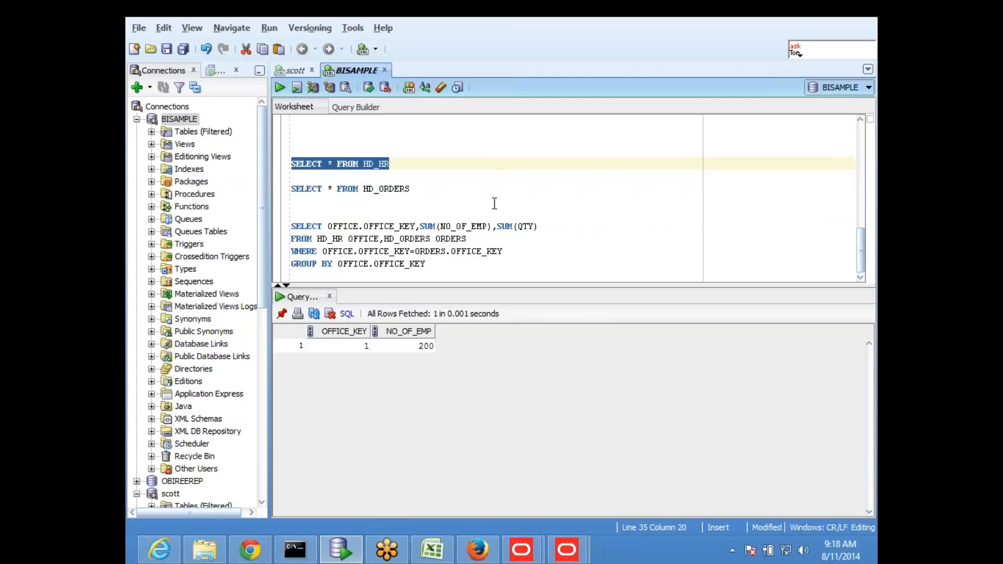
left_click_drag(428, 198, 290, 191)
left_click(279, 87)
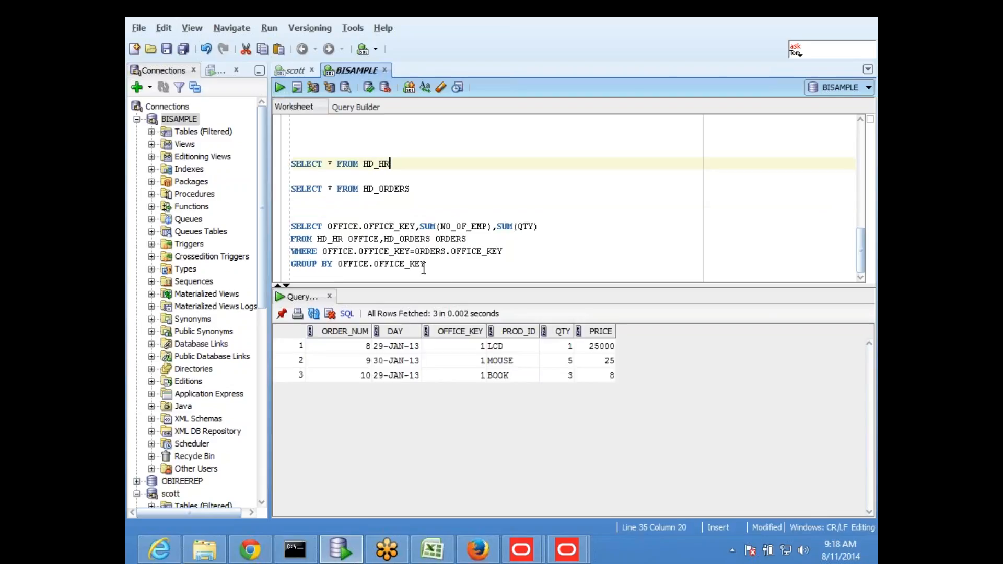
- Run the grouped join, which returns OFFICE_KEY 1, SUM(NO_OF_EMP) 600 and SUM(QTY) 9
left_click_drag(451, 274, 291, 224)
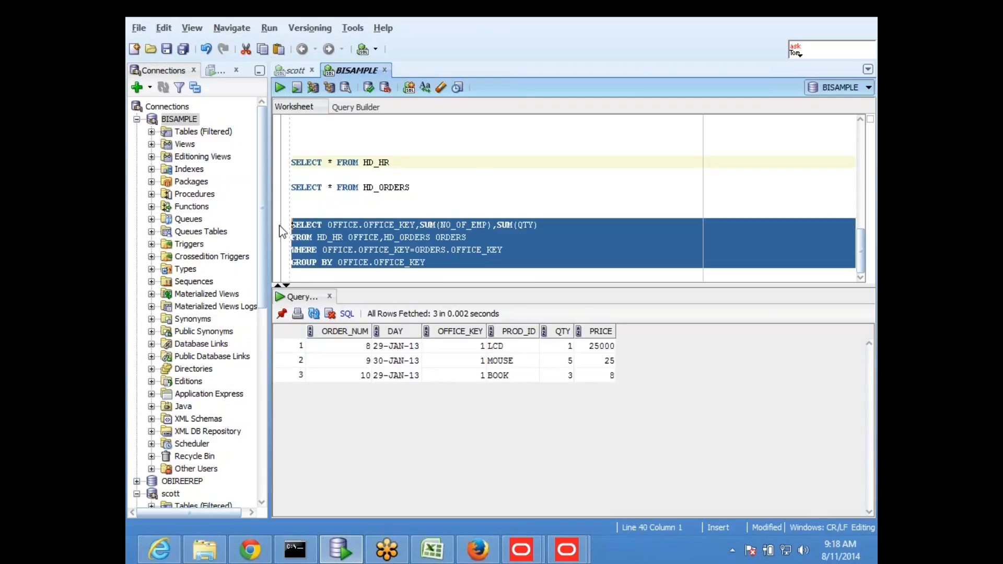
left_click(281, 88)
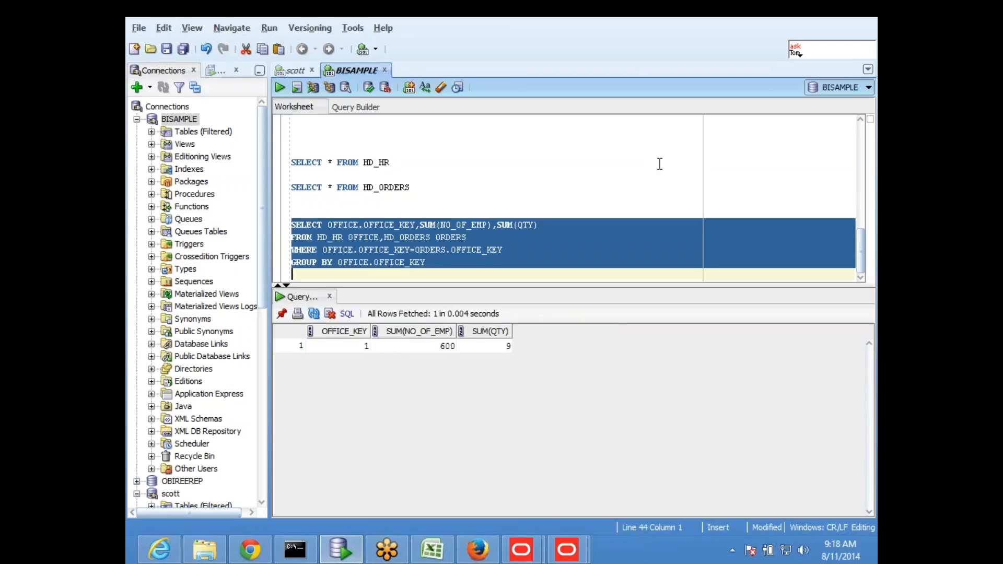
left_click(614, 176)
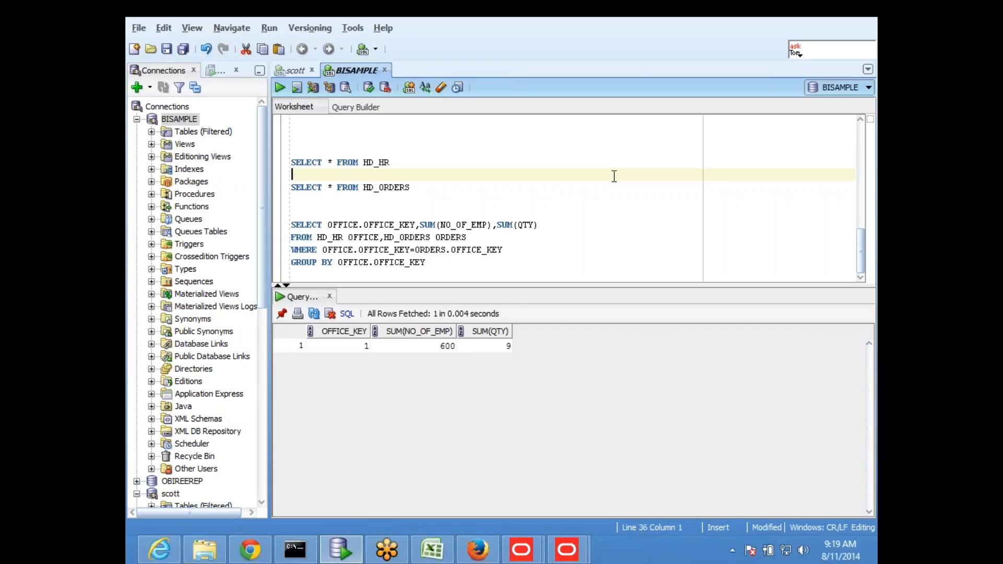
left_click_drag(525, 287, 528, 343)
- Switch to the Excel Sheet24 notes and select the Header Detail situation and Chasarm trap notes
left_click(457, 297)
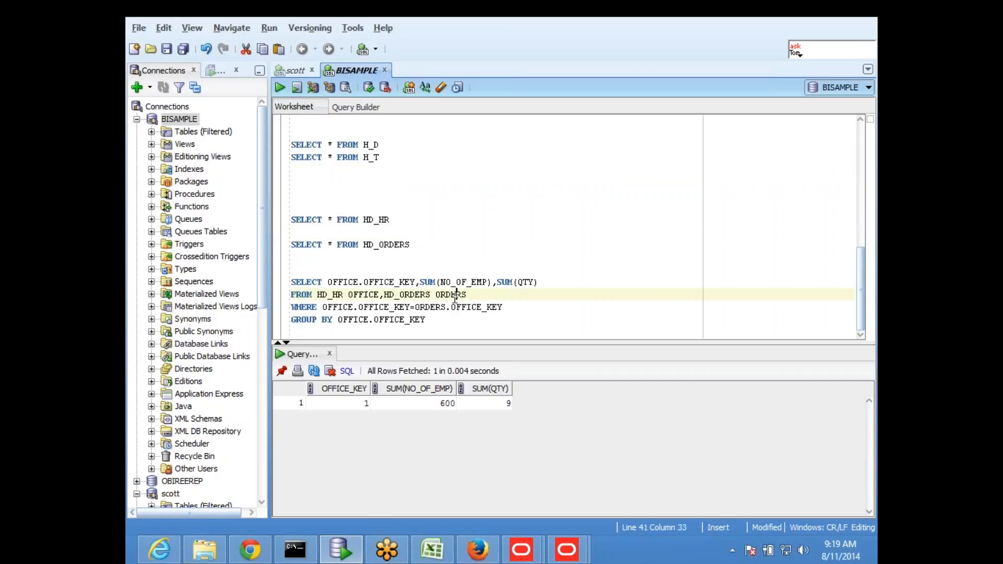
left_click(441, 548)
left_click(454, 513)
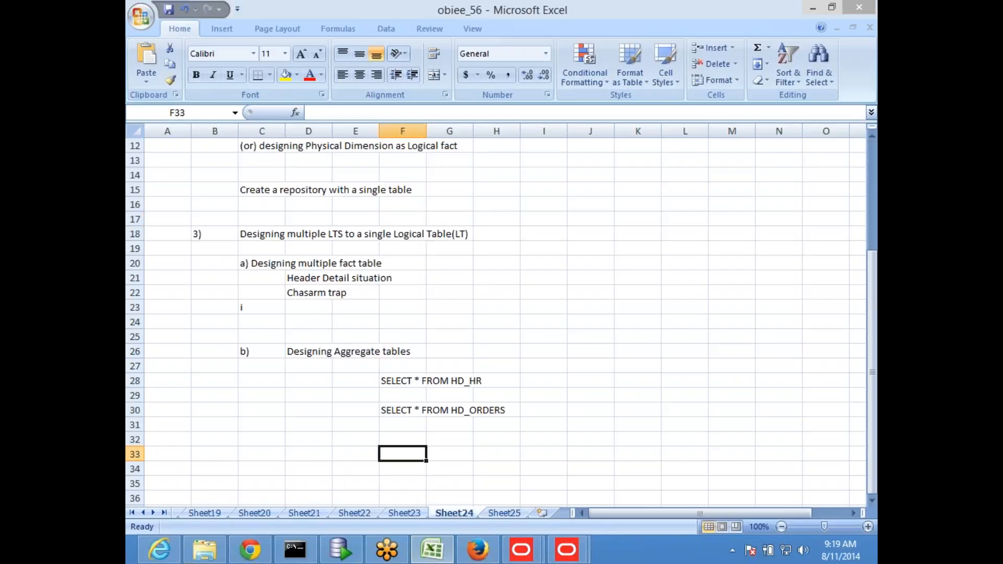
scroll(463, 380, "up", 4)
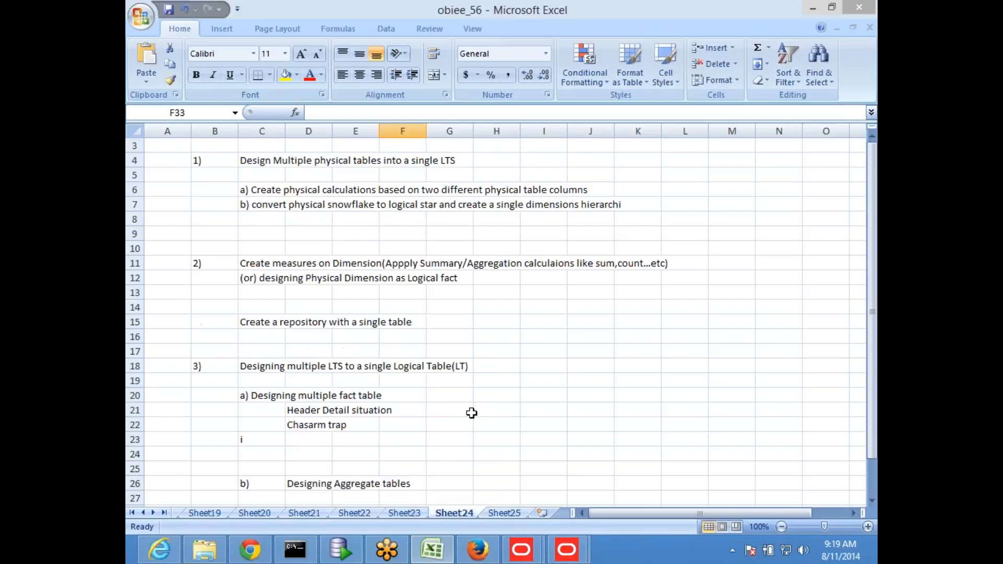
scroll(471, 413, "down", 4)
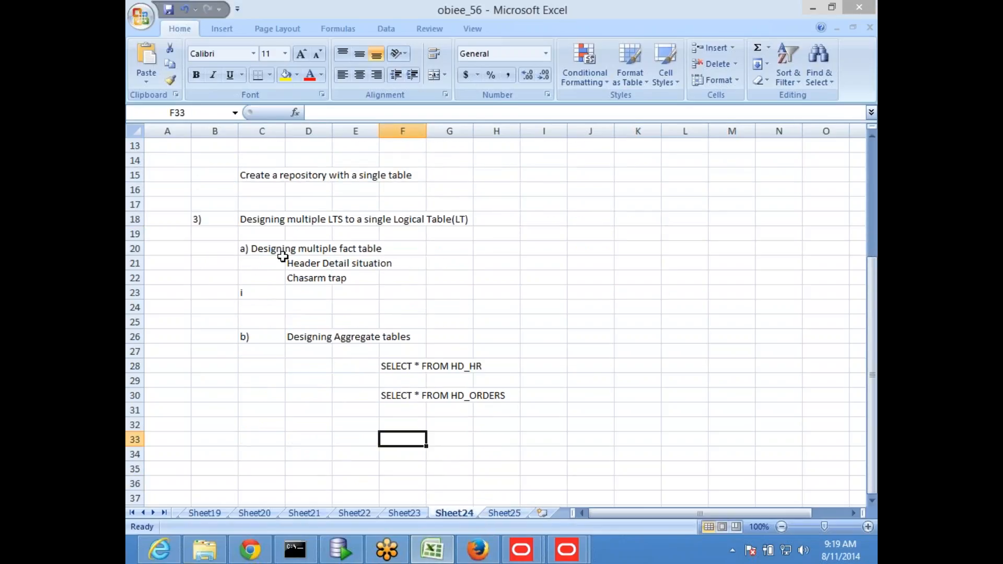
left_click(301, 263)
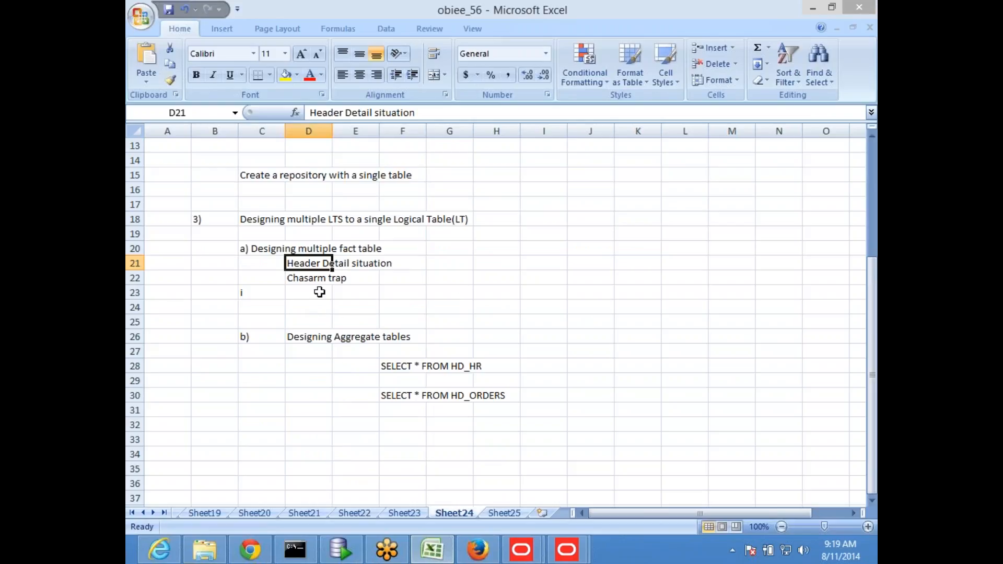
left_click(308, 279)
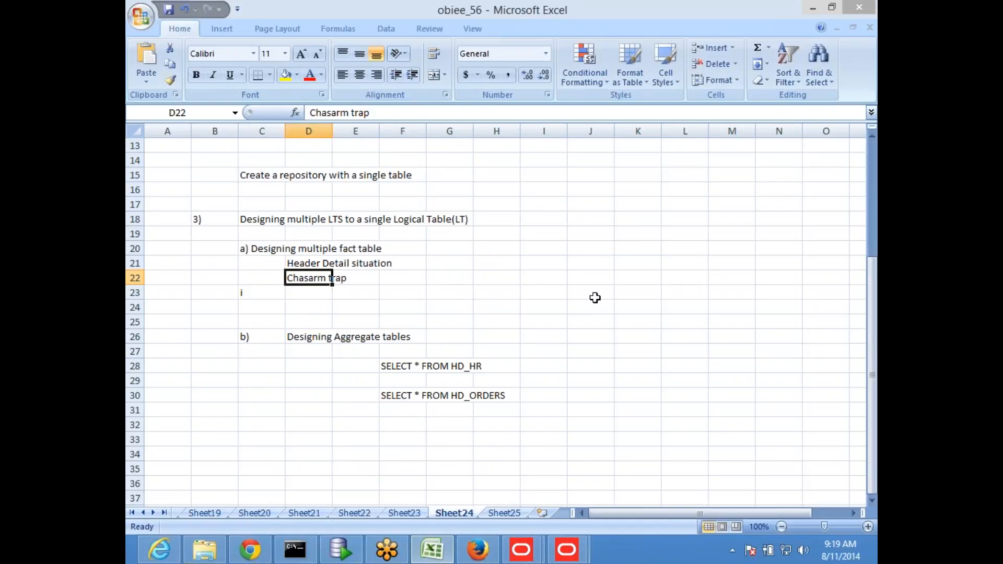
- Close the Oracle BI Administration Tool window and return to SQL Developer
left_click(555, 556)
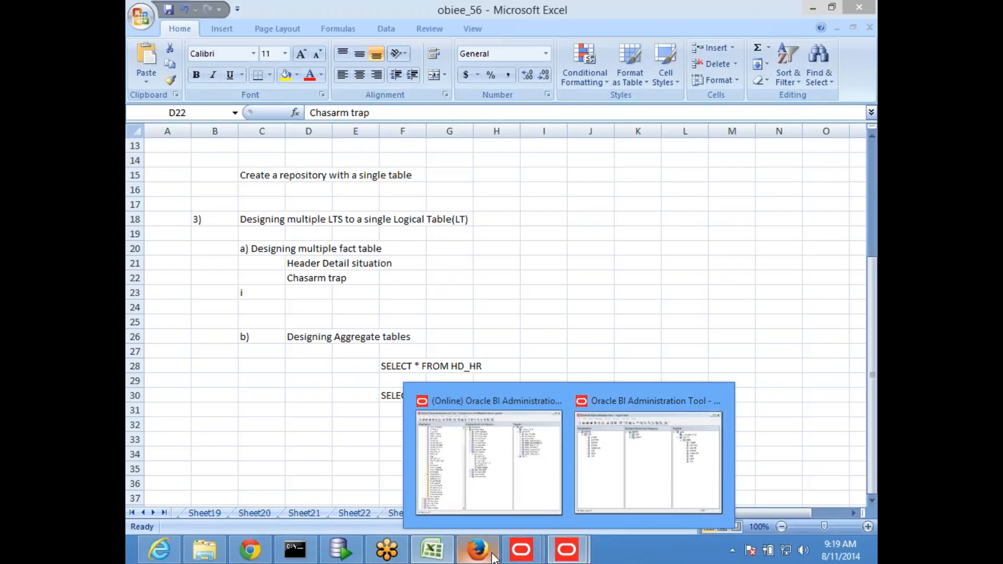
left_click(605, 498)
left_click(793, 68)
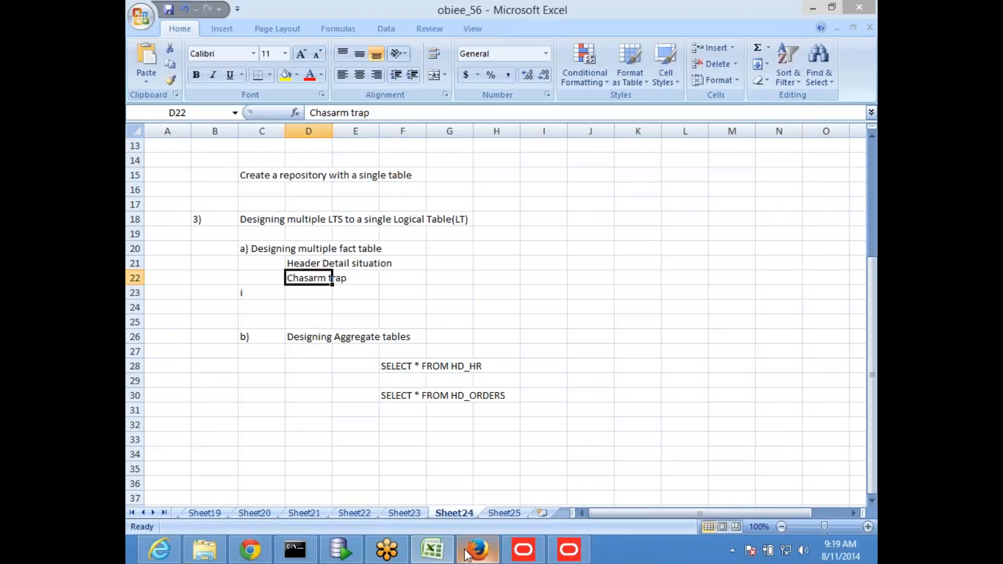
left_click(432, 558)
- Copy the four-line GROUP BY query into Sheet24 at F32
left_click_drag(428, 320, 266, 284)
key("ctrl+c")
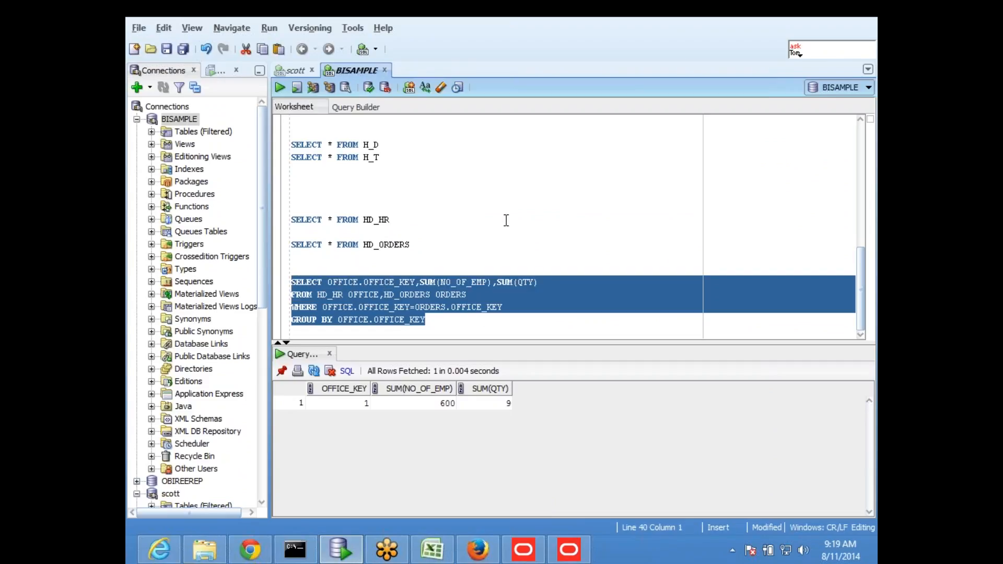
left_click(432, 553)
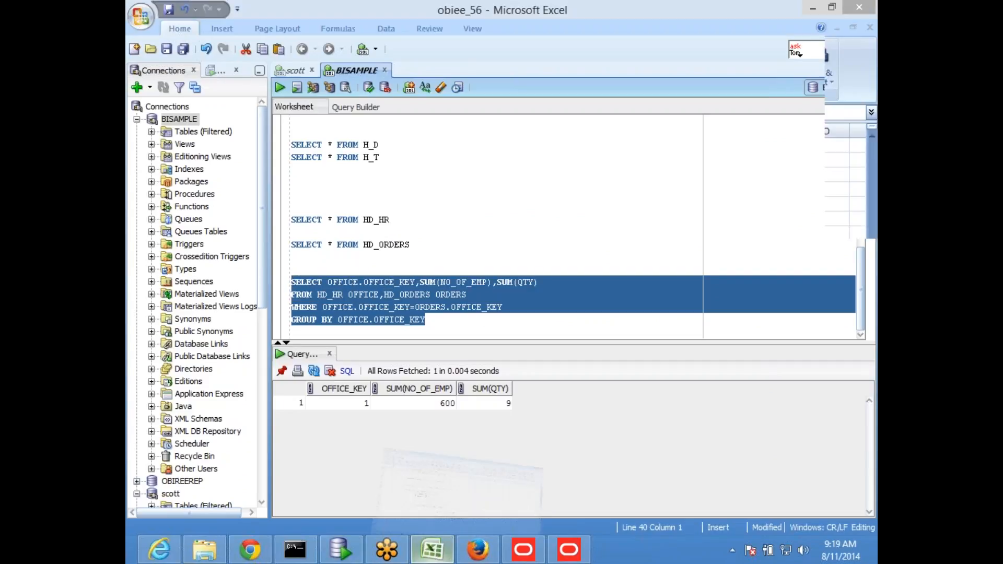
left_click(398, 426)
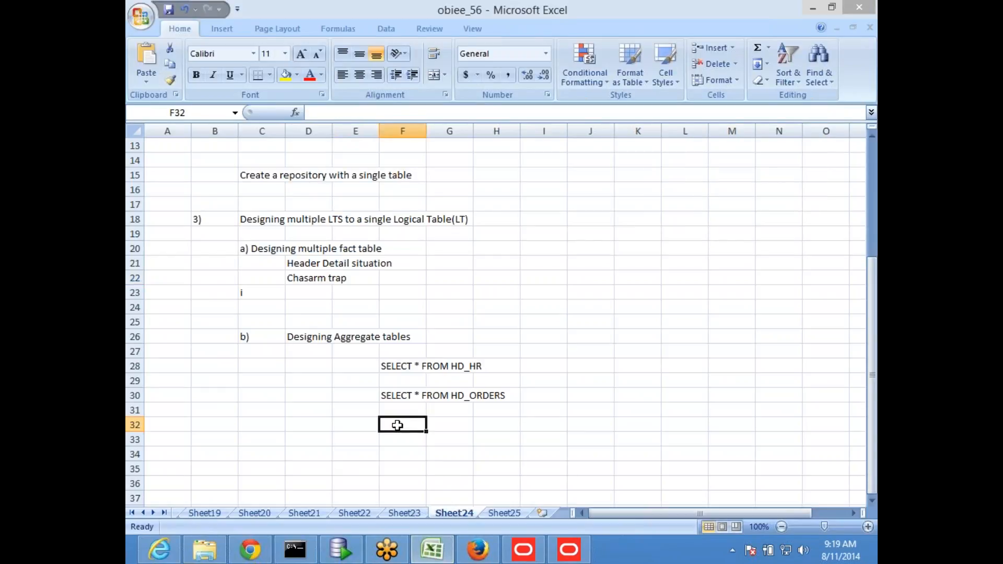
key("ctrl+v")
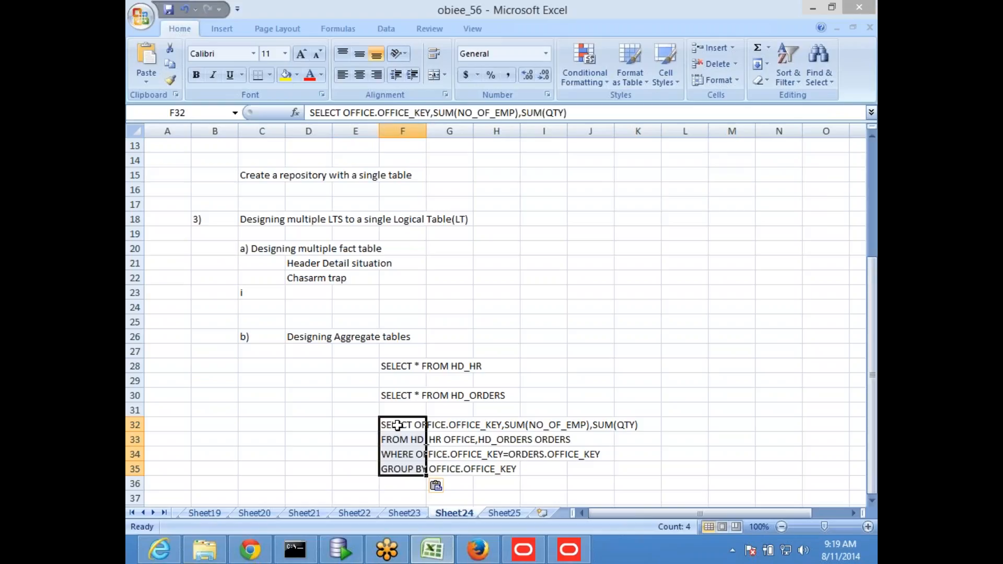
left_click(812, 7)
left_click(599, 261)
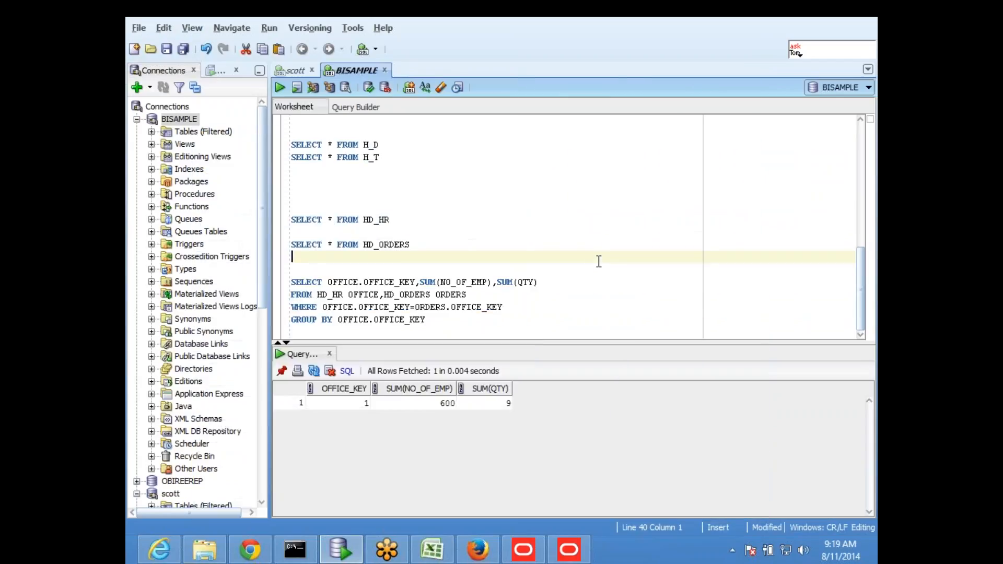
- Run SELECT * FROM HD_HR and then SELECT * FROM HD_ORDERS separately: 200 employees, three orders
left_click(374, 245)
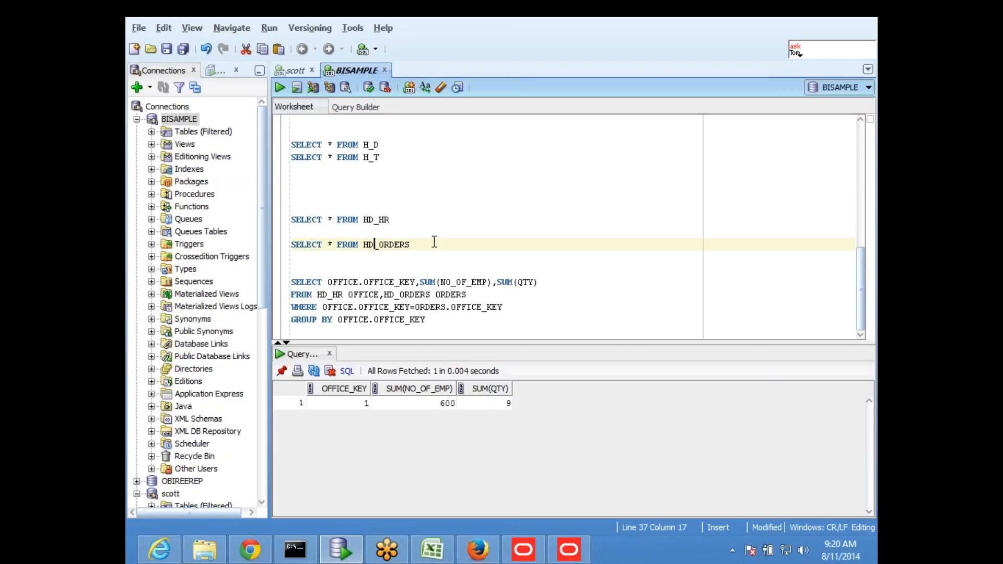
left_click_drag(403, 220, 283, 226)
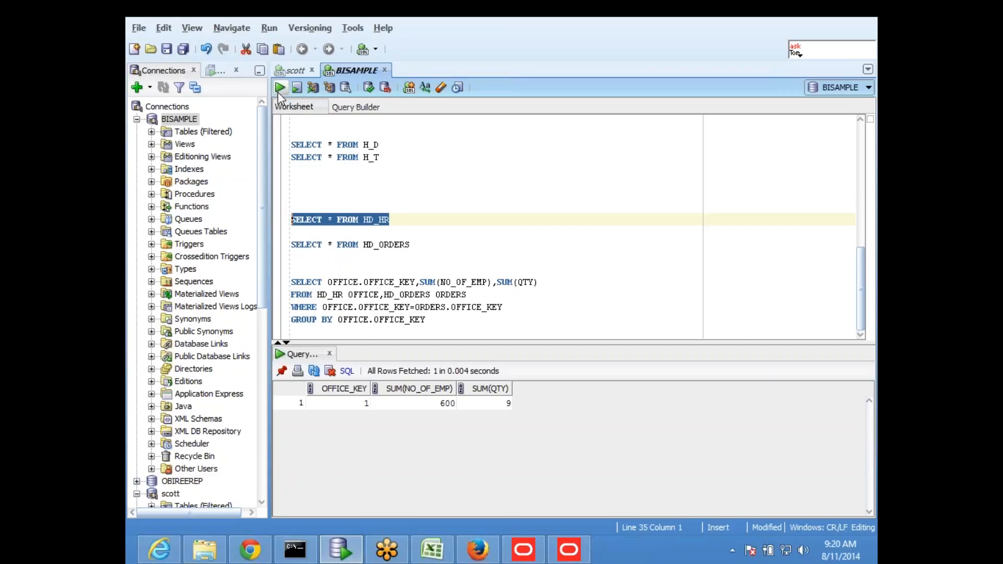
left_click(324, 220)
left_click_drag(410, 224, 292, 225)
left_click(280, 87)
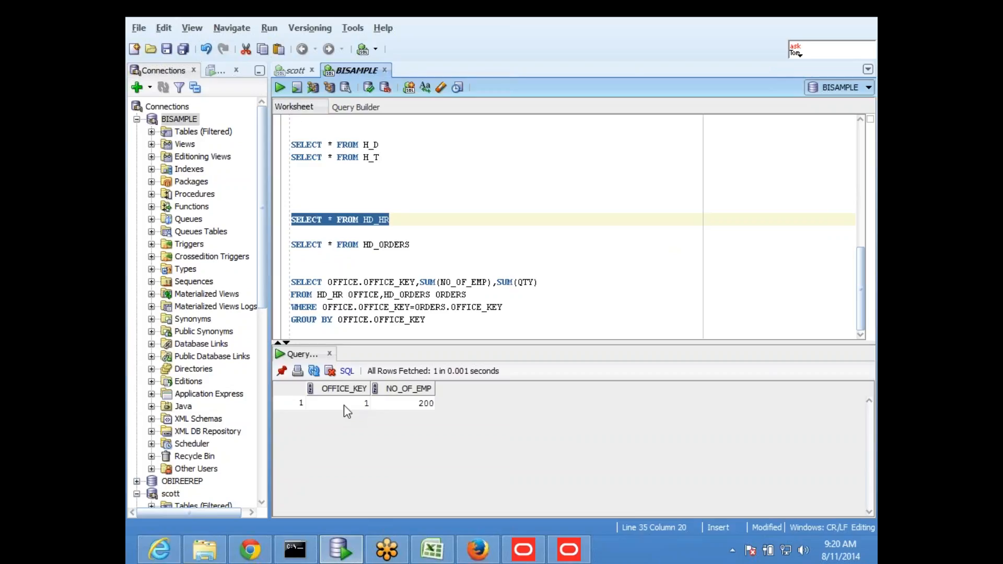
left_click_drag(417, 245, 274, 244)
left_click(280, 87)
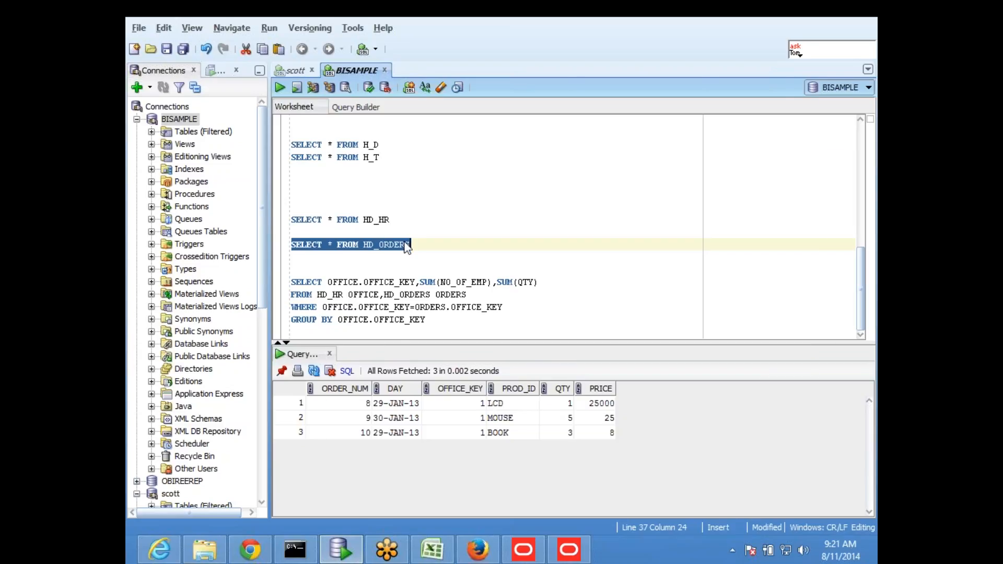
key("alt+Tab")
- Open Sheet25, then re-run the GROUP BY join and the HD_ORDERS query in SQL Developer
left_click(514, 514)
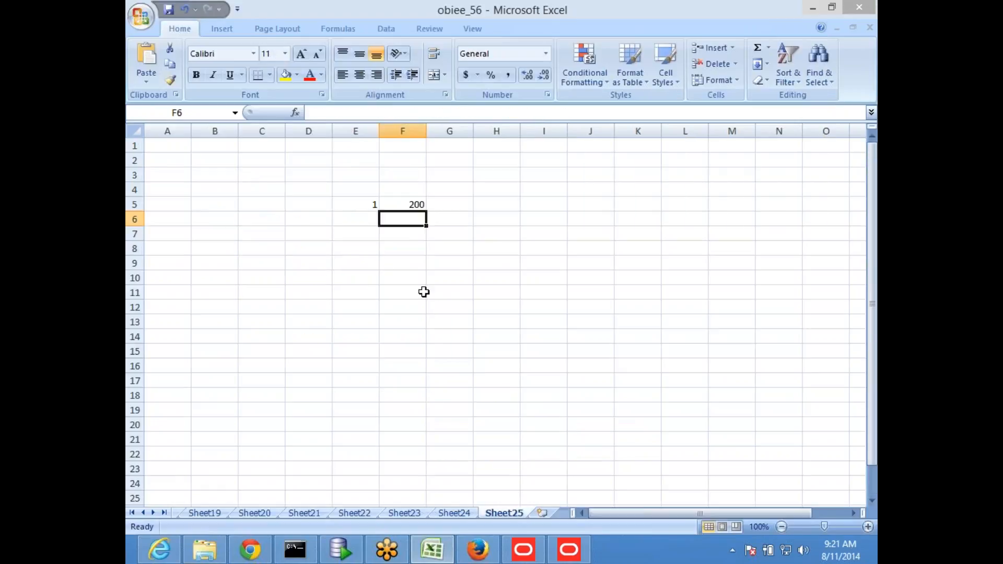
key("alt+Tab")
left_click_drag(440, 328, 291, 279)
left_click(281, 87)
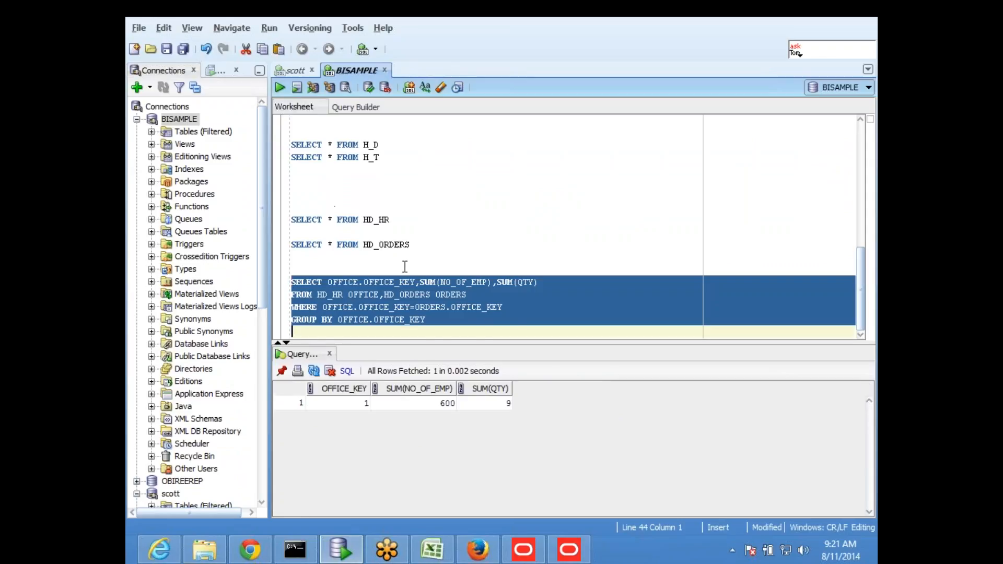
left_click_drag(415, 246, 276, 231)
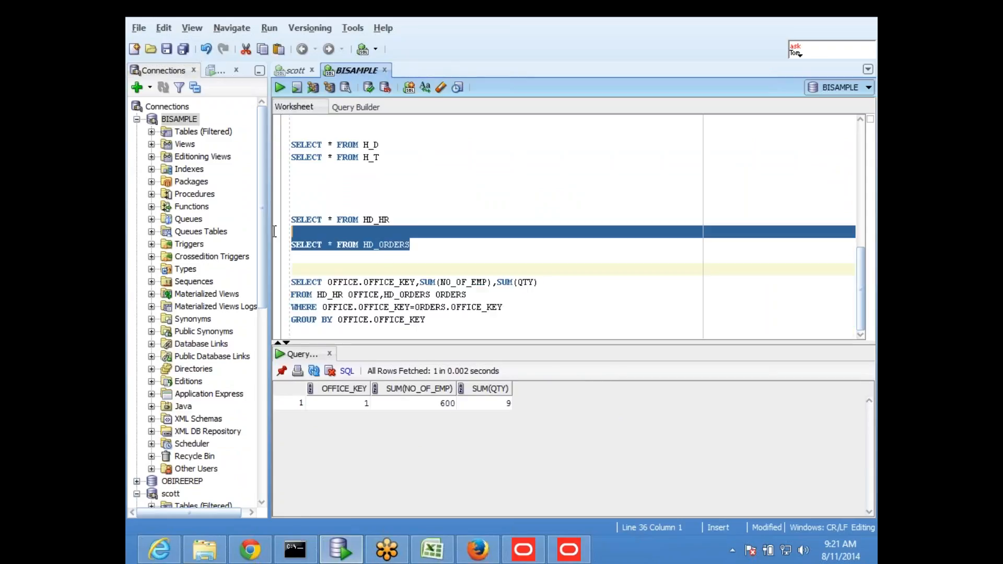
left_click(280, 87)
- Paste the LCD, MOUSE and BOOK order rows into Sheet25 at I5:N7
key("ctrl+a")
key("alt+Tab")
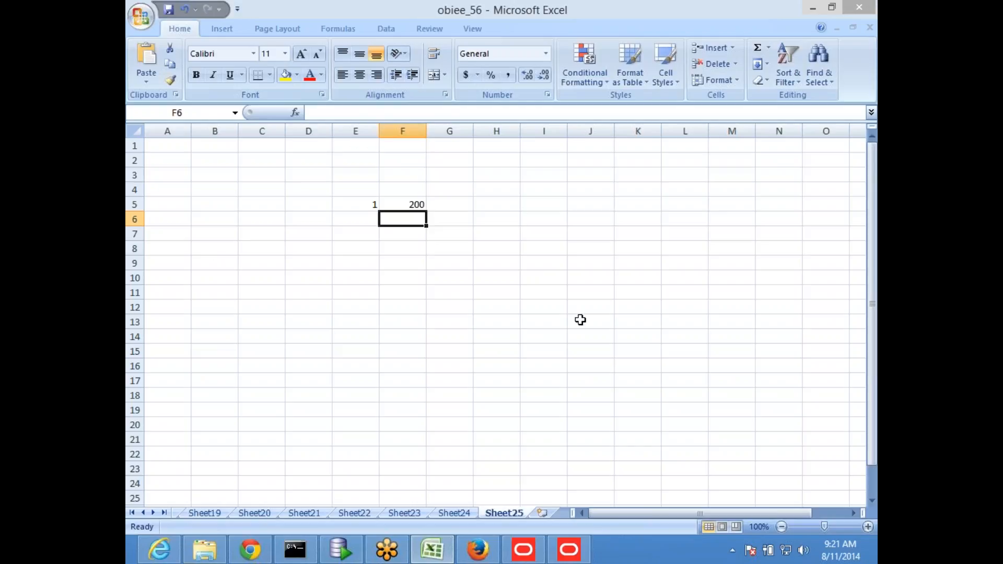
left_click(538, 205)
type("8\t29-Jan-13\t1\tLCD\t1\t25000 9\t30-Jan-13\t1\tMOUSE\t5\t25 10\t29-Jan-13\t1\tBOOK\t3\t8")
left_click(551, 351)
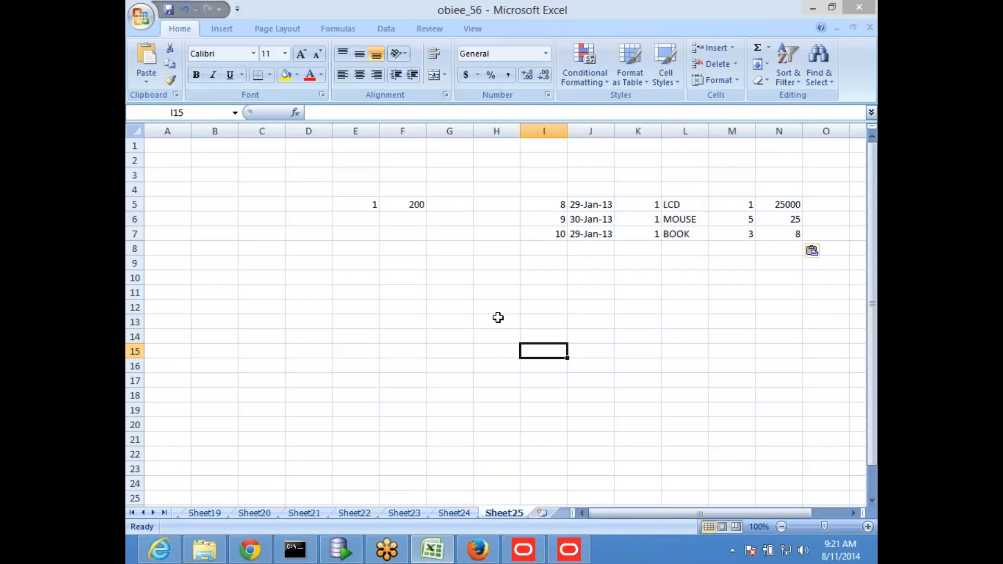
- Fill the matching office keys in E5 and K5:K7 with yellow
left_click(360, 206)
left_click(285, 75)
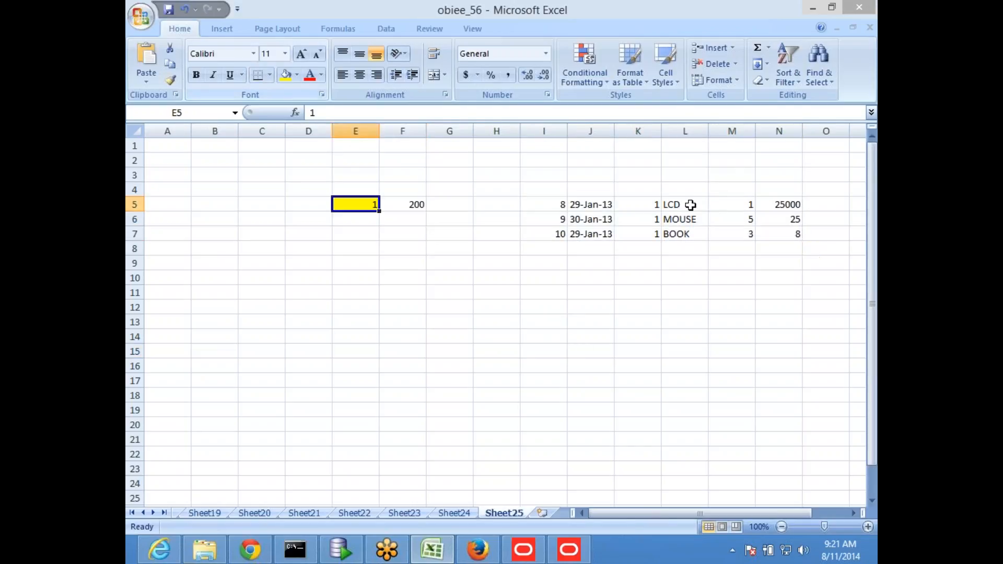
left_click_drag(652, 205, 648, 234)
left_click(285, 75)
left_click(543, 277)
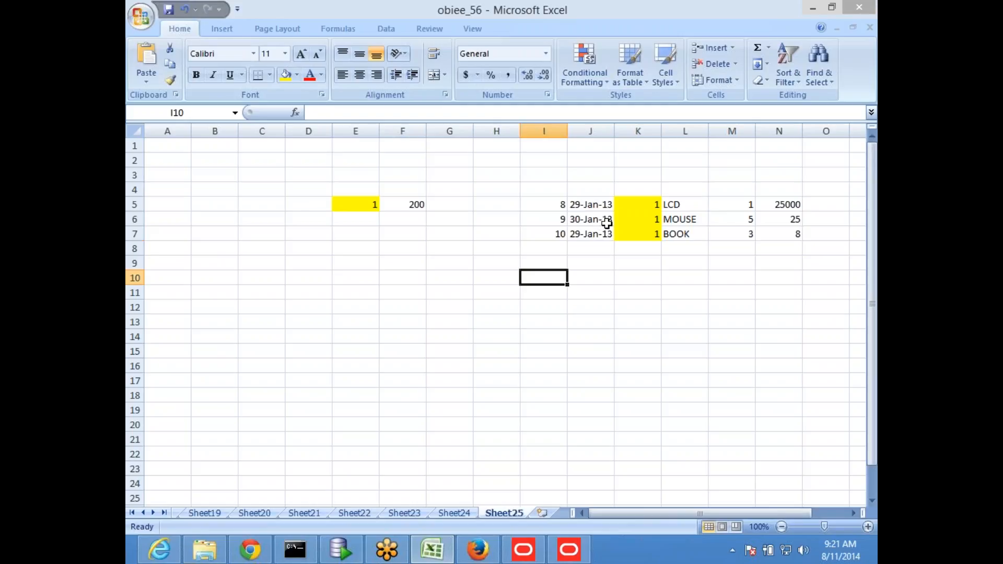
- Copy the HR values 1 and 200 from E5:F5 to B13:C13
left_click_drag(357, 206, 401, 208)
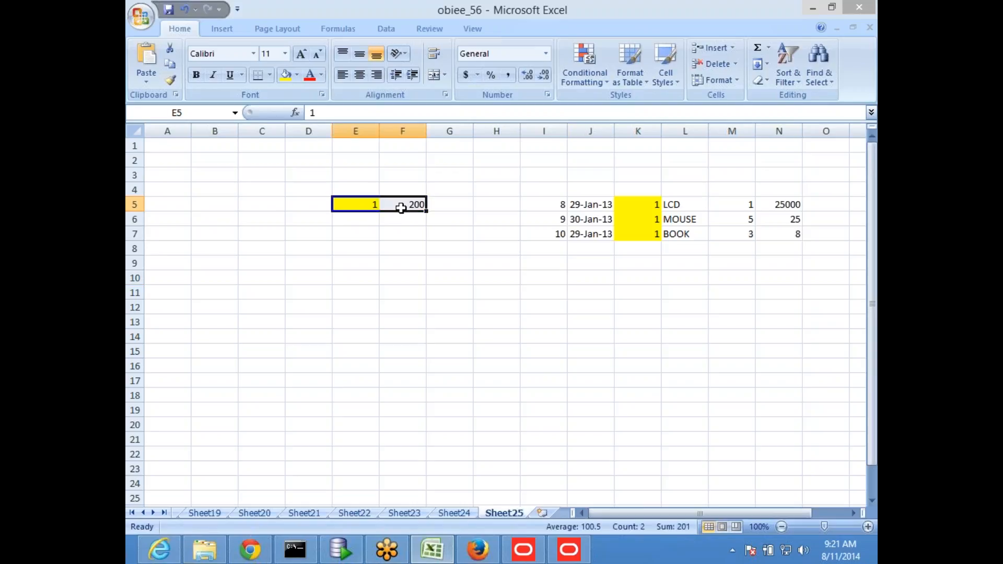
left_click(358, 248)
left_click(352, 205)
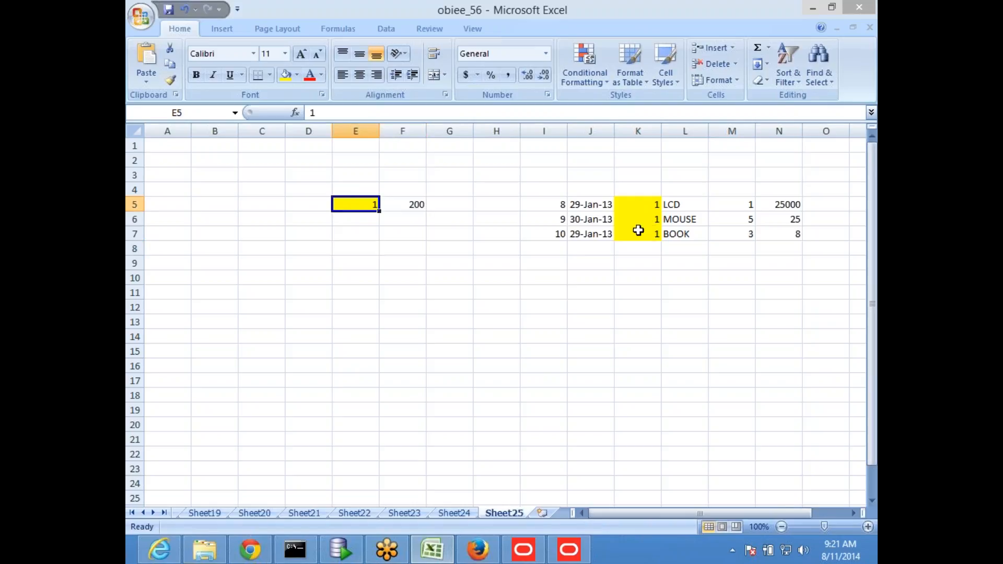
left_click(372, 249)
left_click_drag(360, 207, 415, 204)
key("ctrl+c")
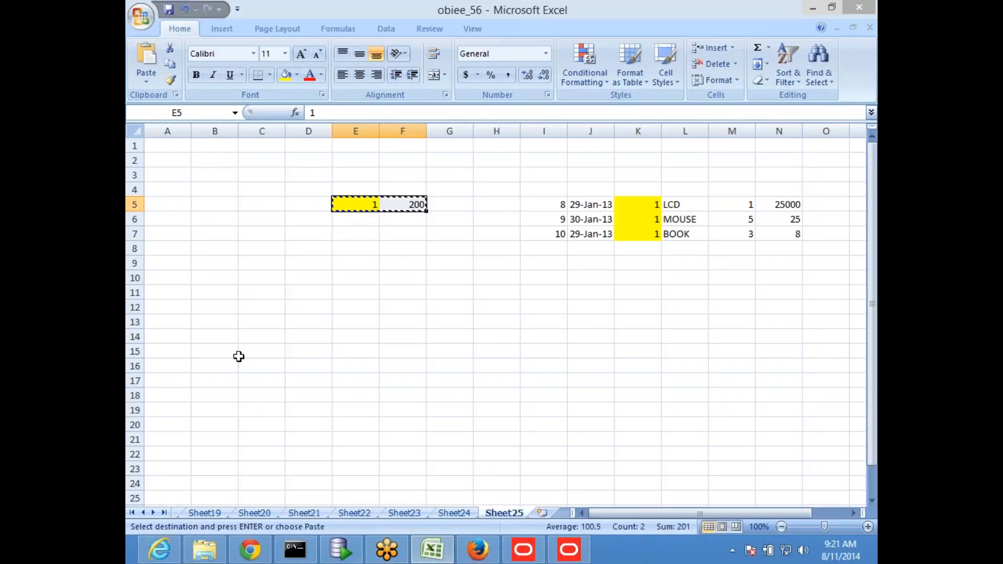
left_click(226, 323)
key("ctrl+v")
- Copy the LCD, MOUSE and BOOK order rows from I5:N7 into E13, E14 and E15
left_click(360, 396)
left_click_drag(555, 205, 766, 203)
key("ctrl+c")
left_click(363, 321)
key("ctrl+v")
left_click_drag(557, 219, 771, 220)
key("ctrl+c")
left_click(364, 337)
left_click_drag(542, 231, 758, 232)
key("ctrl+c")
left_click(362, 350)
key("ctrl+v")
left_click(384, 420)
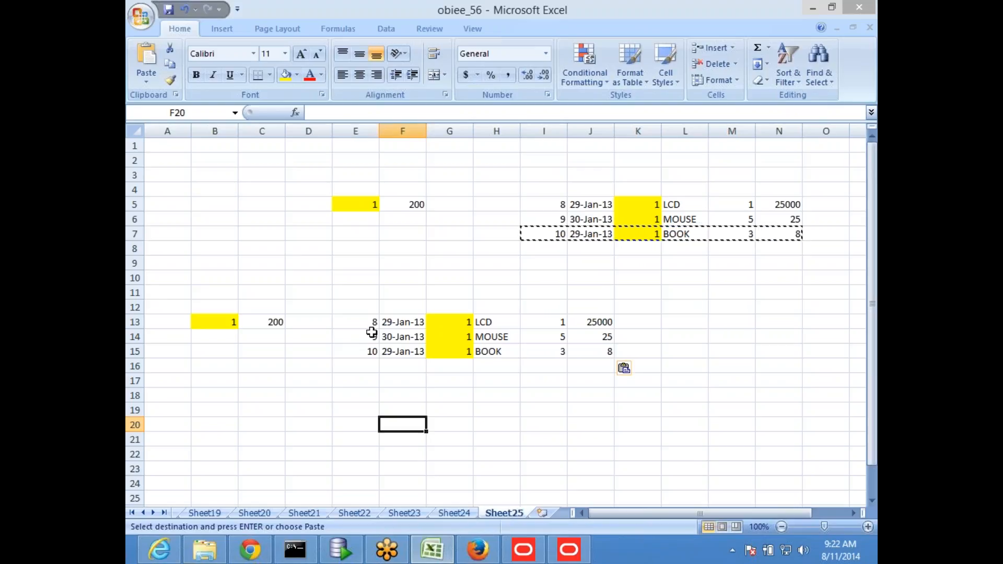
- Copy the HR values 1 and 200 from B13:C13 into rows 14 and 15
left_click_drag(201, 323, 261, 321)
key("ctrl+c")
left_click(221, 339)
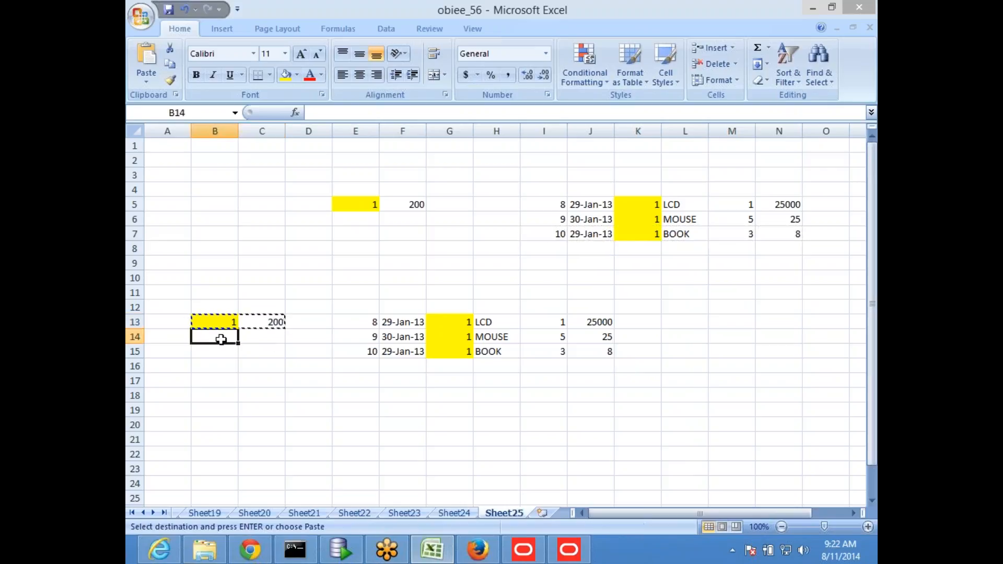
key("ctrl+v")
key("Down")
key("ctrl+v")
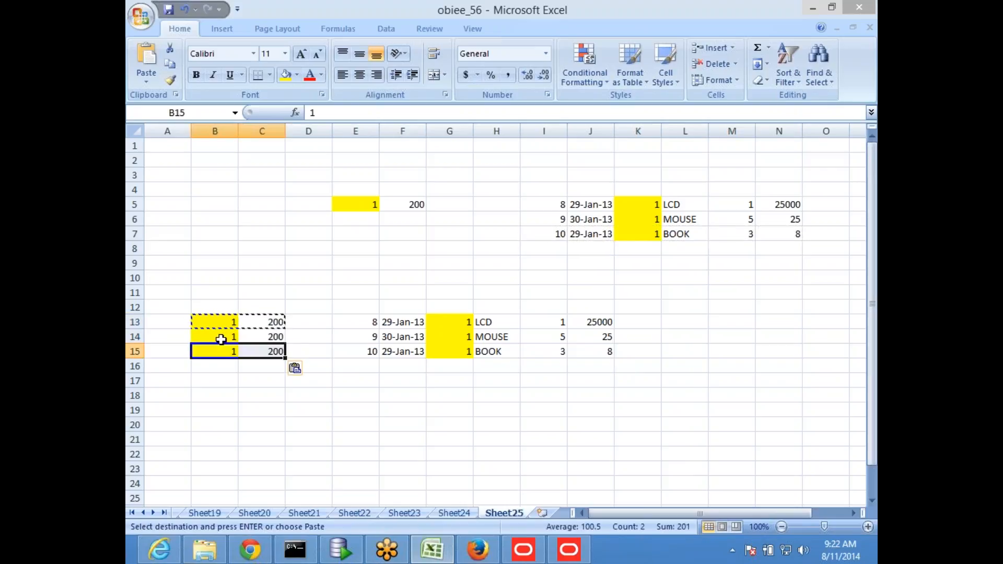
left_click(569, 421)
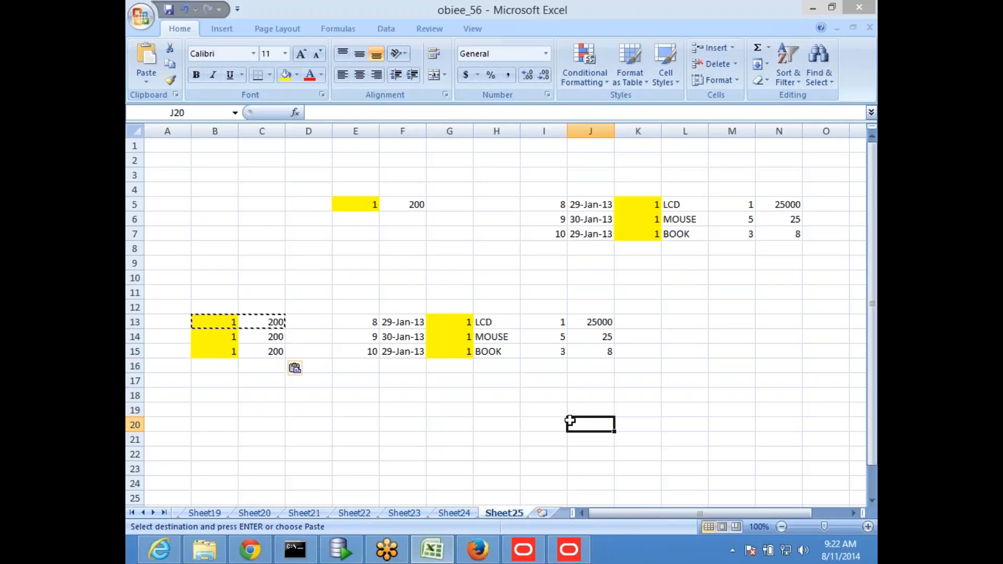
- AutoSum the employee counts to 600 in C16 and quantities to 9 in I16, then save
left_click(397, 425)
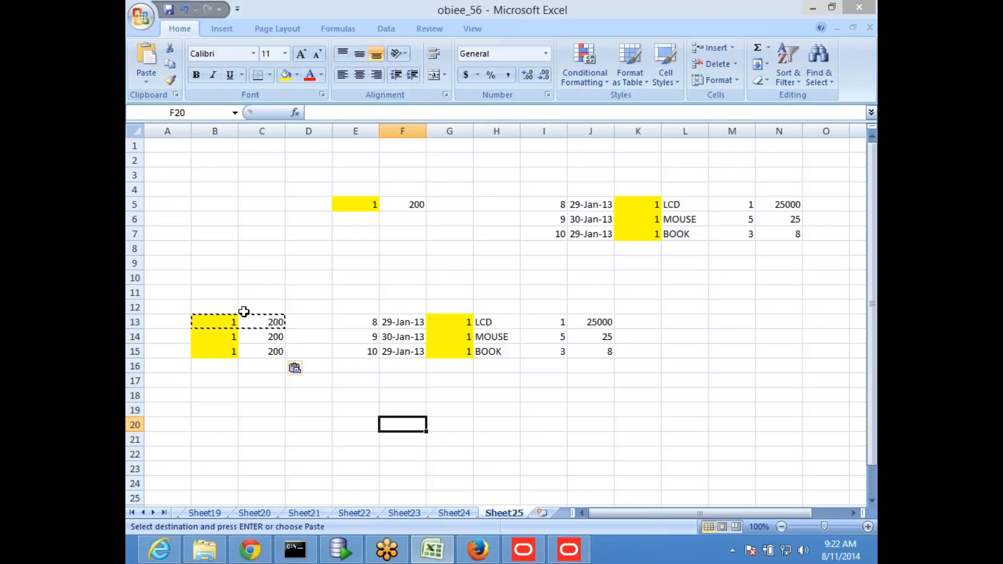
left_click_drag(264, 321, 269, 347)
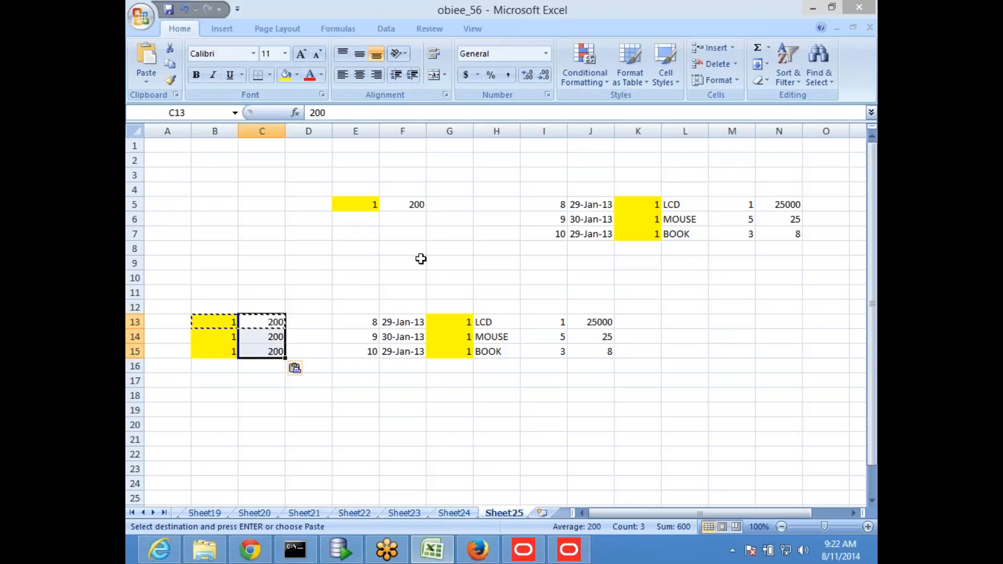
left_click(757, 47)
left_click(596, 349)
left_click_drag(543, 319, 550, 348)
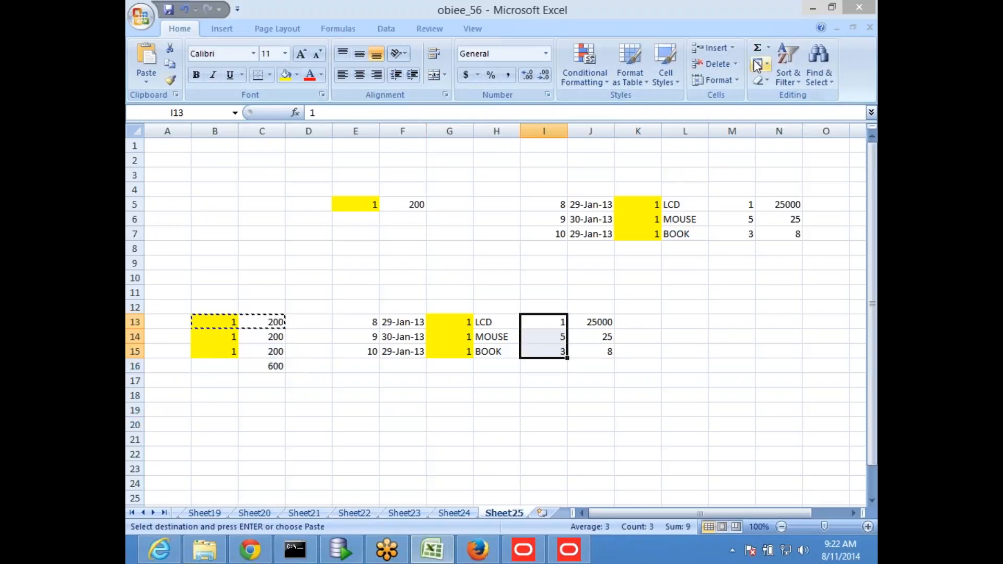
left_click(758, 49)
left_click(674, 362)
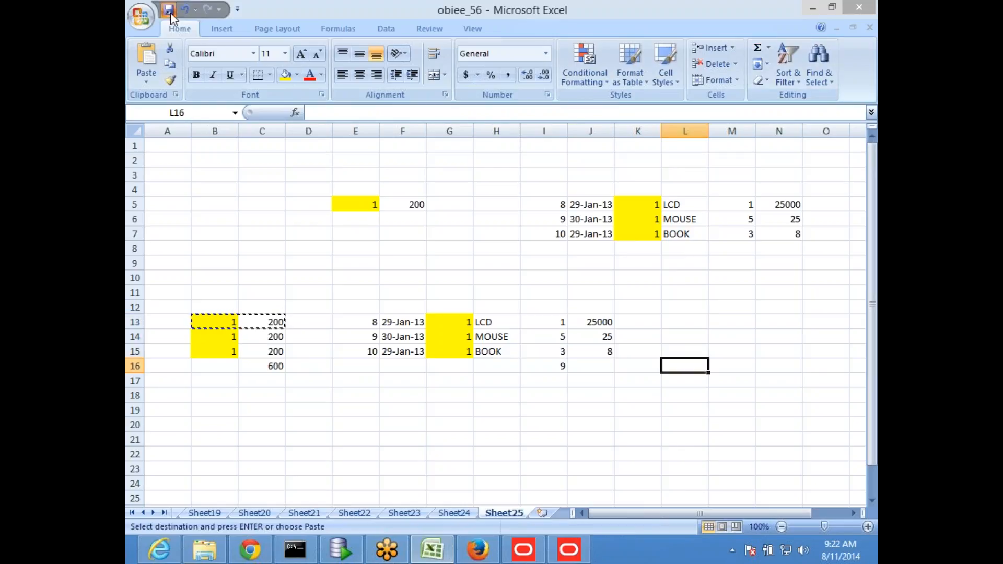
left_click(168, 10)
left_click(309, 409)
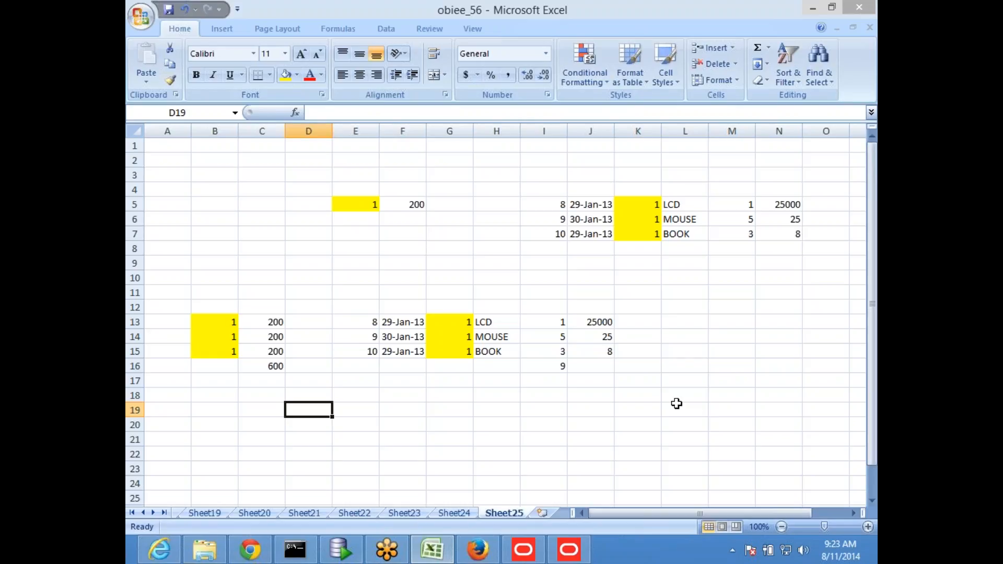
- Back in the SQL worksheet, enlarge the editor and paste a copy of the GROUP BY join query
left_click(486, 552)
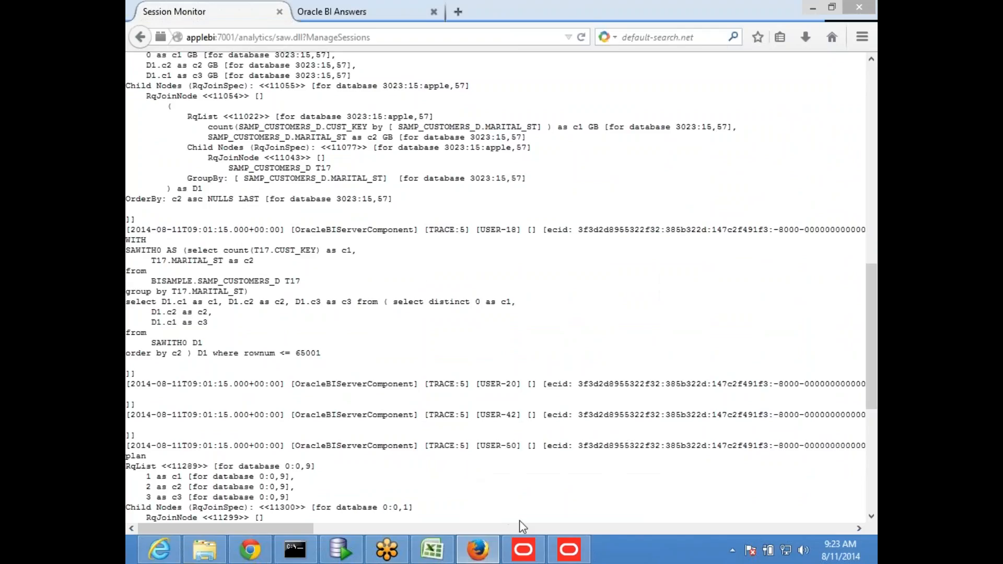
left_click(336, 555)
left_click(439, 269)
left_click_drag(460, 340, 403, 312)
left_click(467, 275)
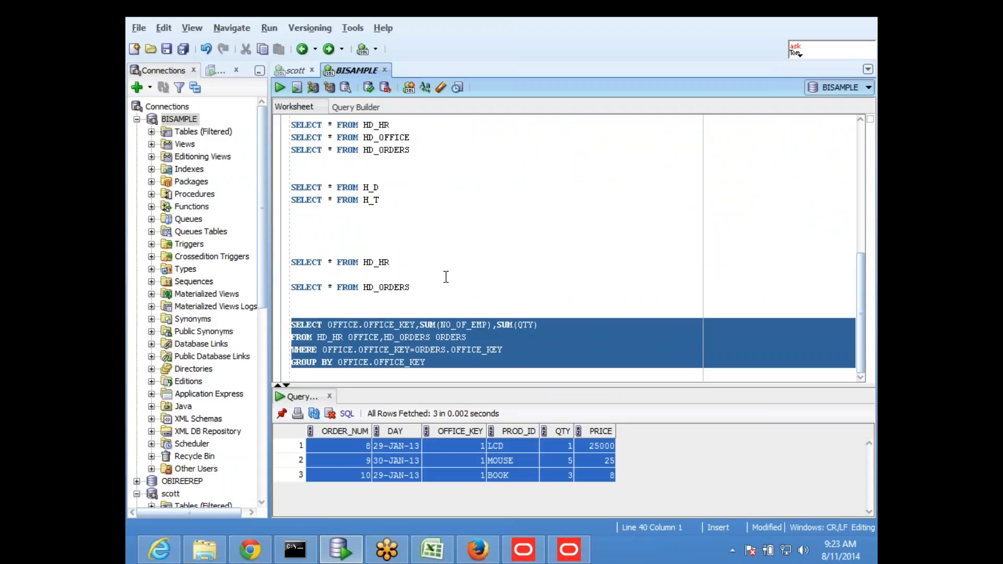
left_click(452, 364)
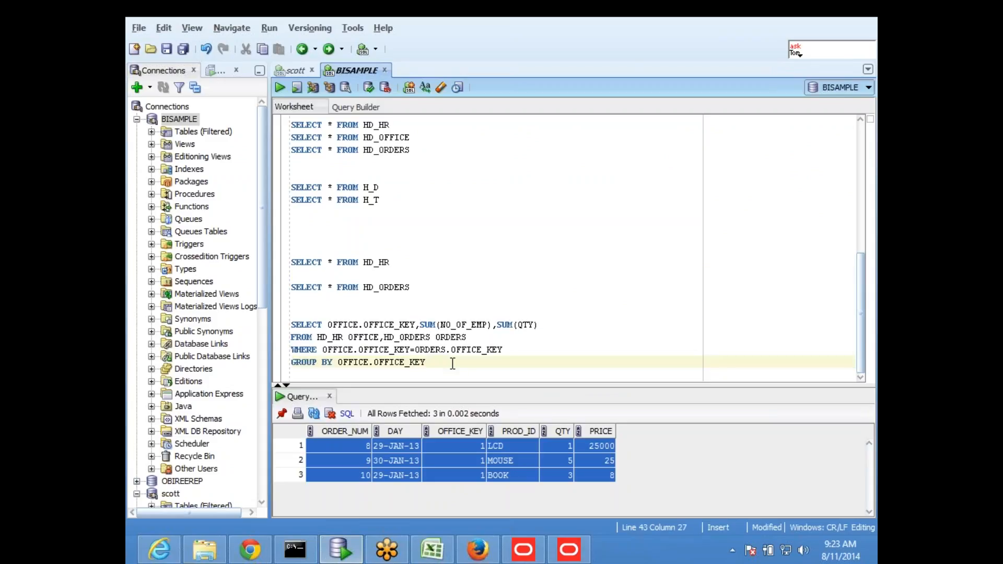
key("Return")
key("Return")
key("Return")
key("Return")
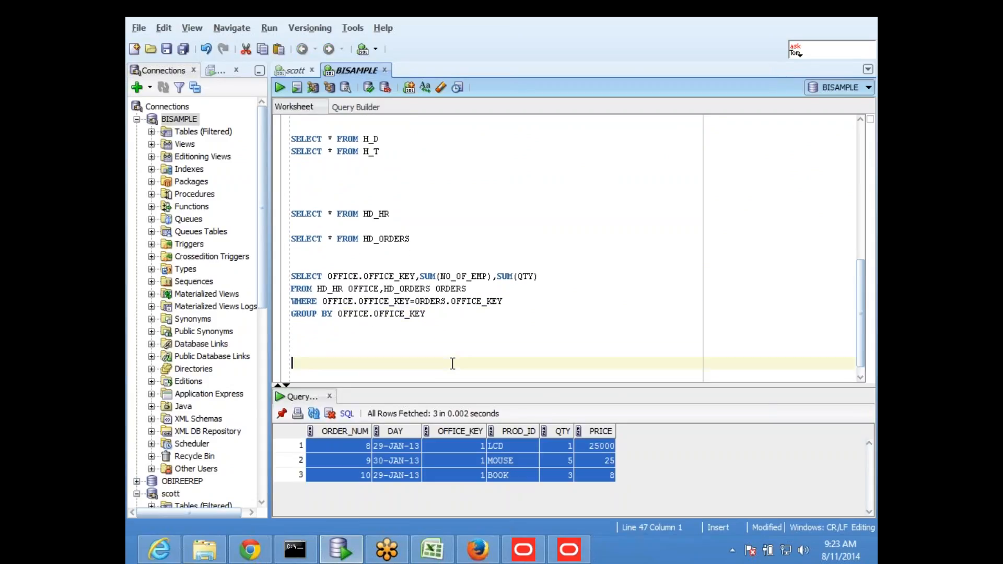
key("ctrl+v")
- Rejoin ,SUM(QTY) onto the copy's SELECT line and add blank lines between the queries
key("Right")
key("Right")
key("Right")
key("Right")
key("Right")
key("Right")
key("Right")
key("Right")
key("Right")
key("Right")
key("Right")
key("Right")
key("Right")
key("Right")
key("Right")
key("Right")
key("Right")
key("Right")
key("Right")
key("Right")
key("Right")
key("Right")
key("Right")
key("Right")
key("Right")
key("Right")
key("Right")
key("Right")
key("Right")
key("Right")
key("Right")
key("Right")
key("Right")
key("Right")
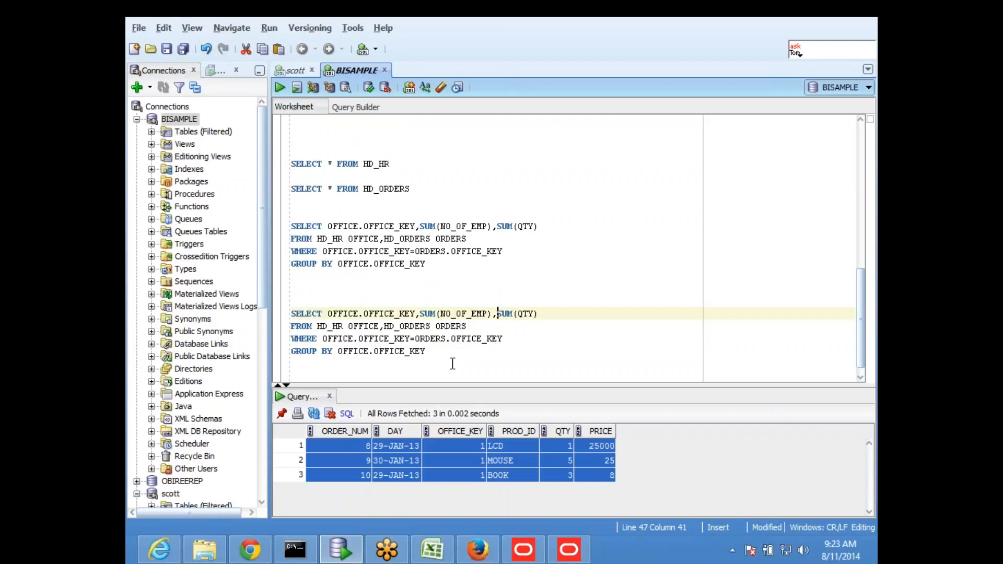
key("Return")
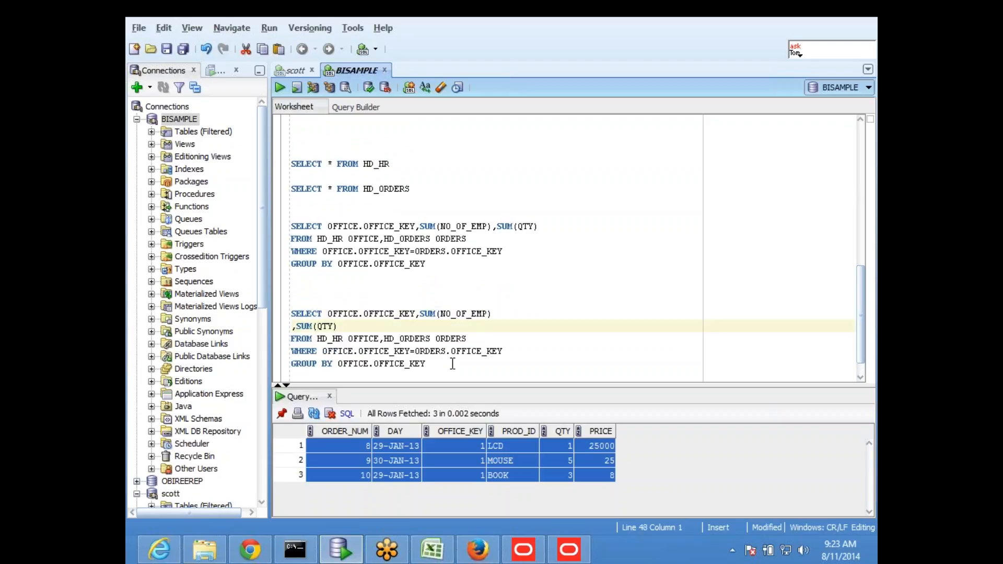
key("BackSpace")
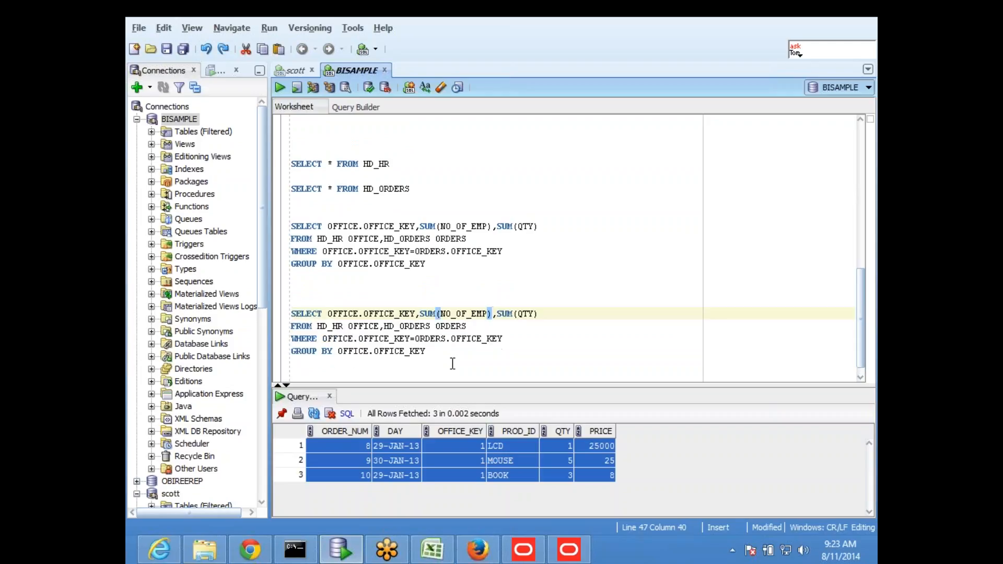
left_click(340, 277)
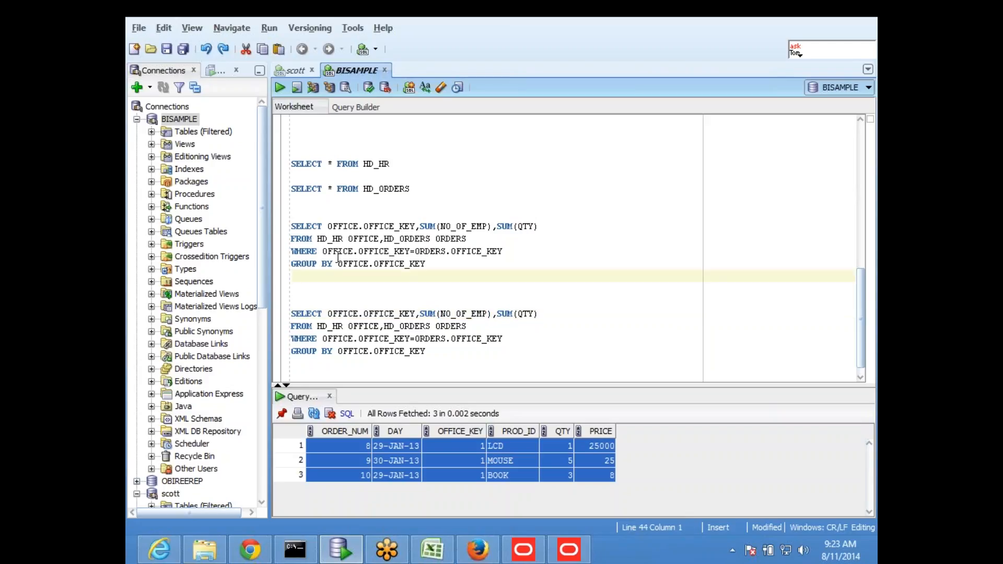
key("Return")
key("Return")
key("Return")
- Start a new query with SELECT OFFICE_KEY,SUM(NO_OF_EMP), reusing text from the join query
type("SELECT")
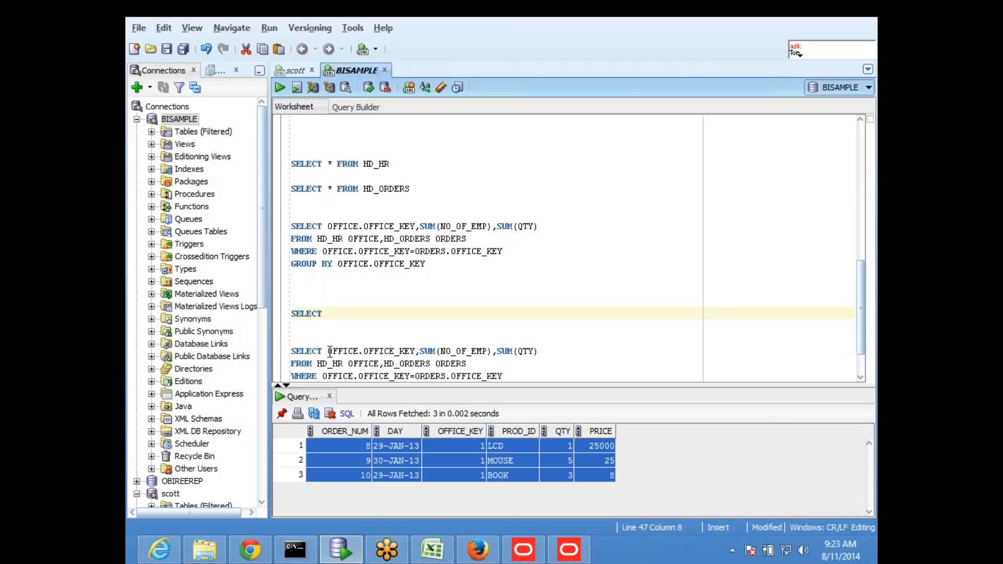
left_click_drag(364, 350, 417, 351)
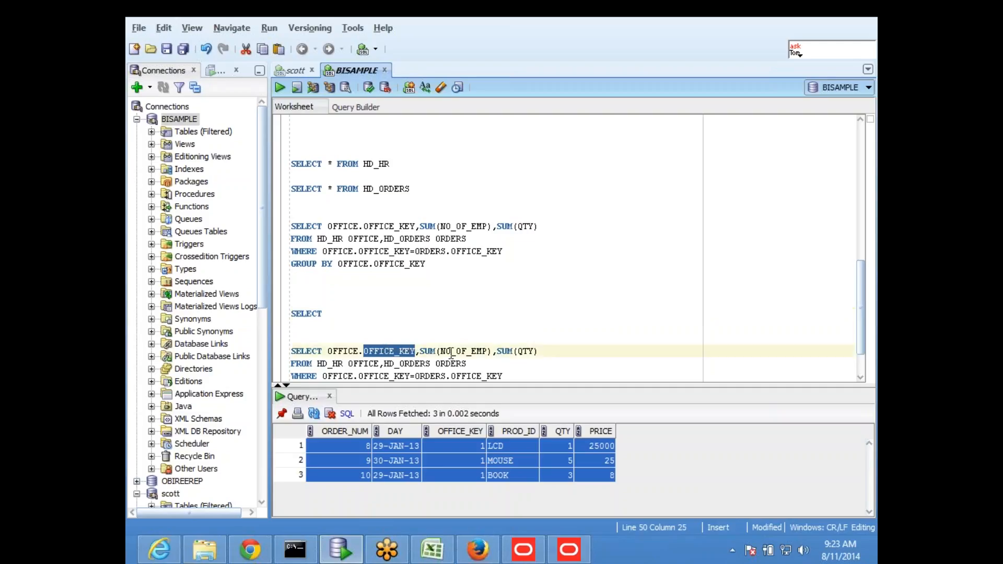
key("ctrl+c")
left_click(430, 314)
key("ctrl+v")
type(",")
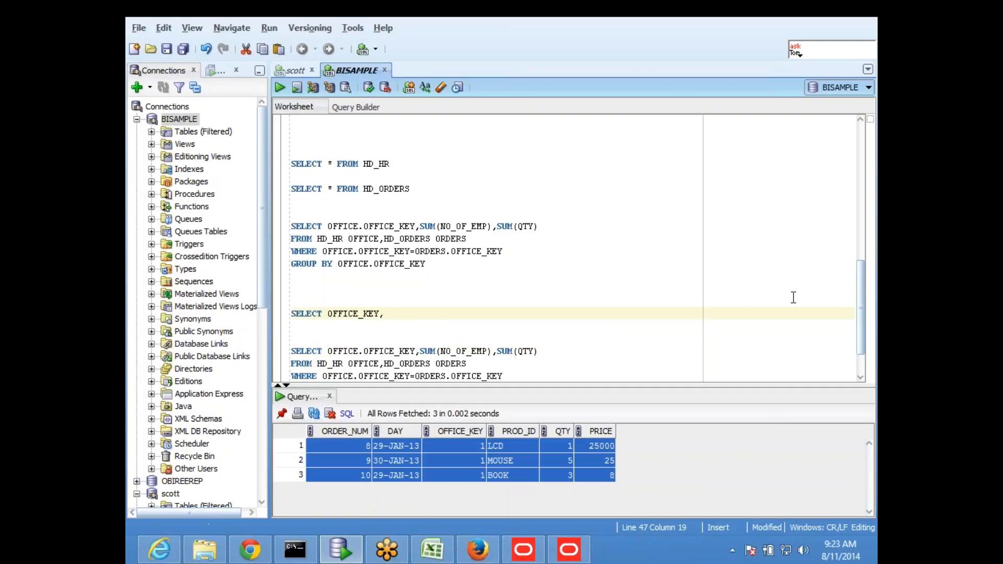
type("SUM(")
left_click_drag(420, 350, 493, 350)
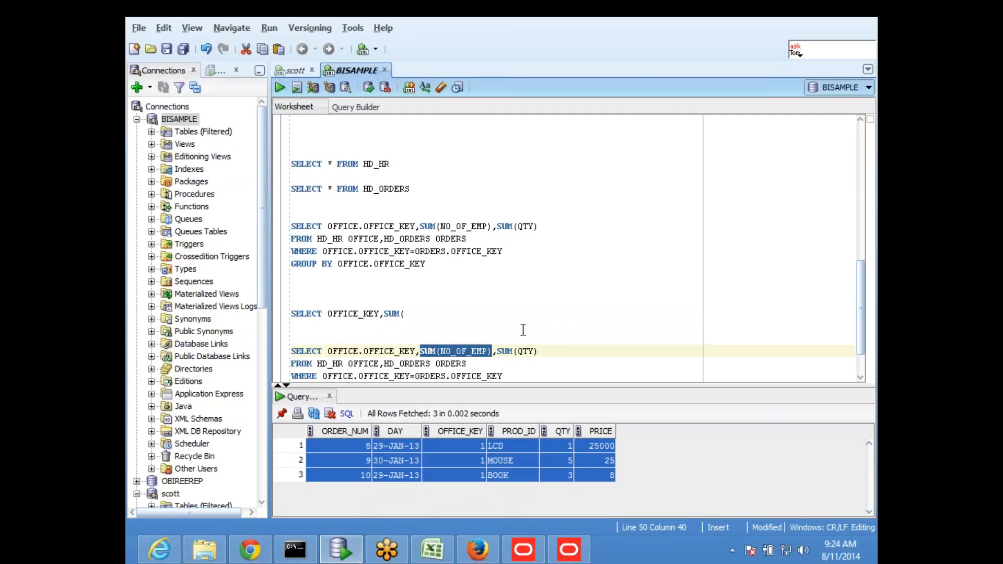
left_click_drag(385, 313, 413, 314)
key("ctrl+v")
key("Return")
- Complete it with FROM HD_HR and GROUP BY OFFICE_KEY, then run it
type("FROM")
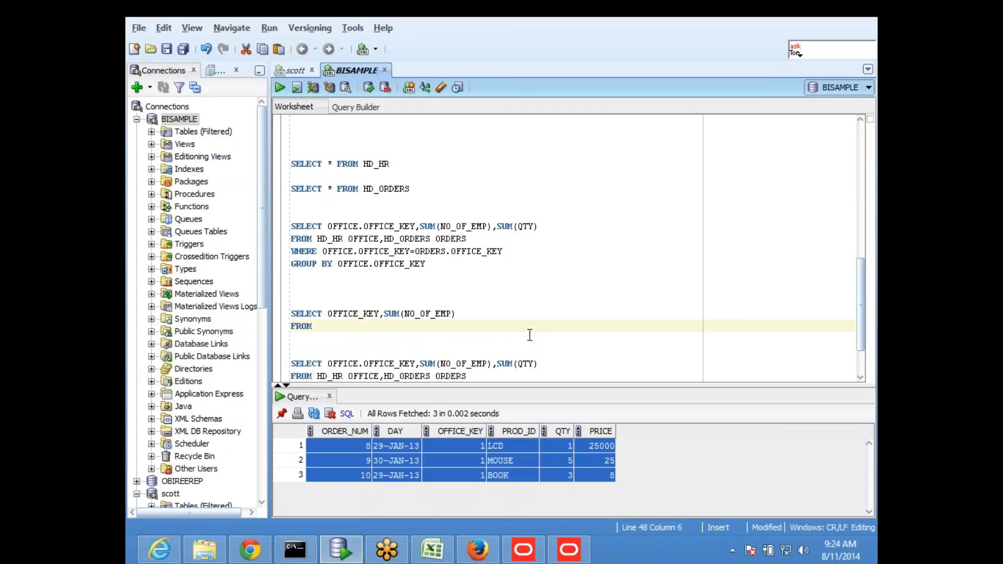
scroll(530, 334, "down", 2)
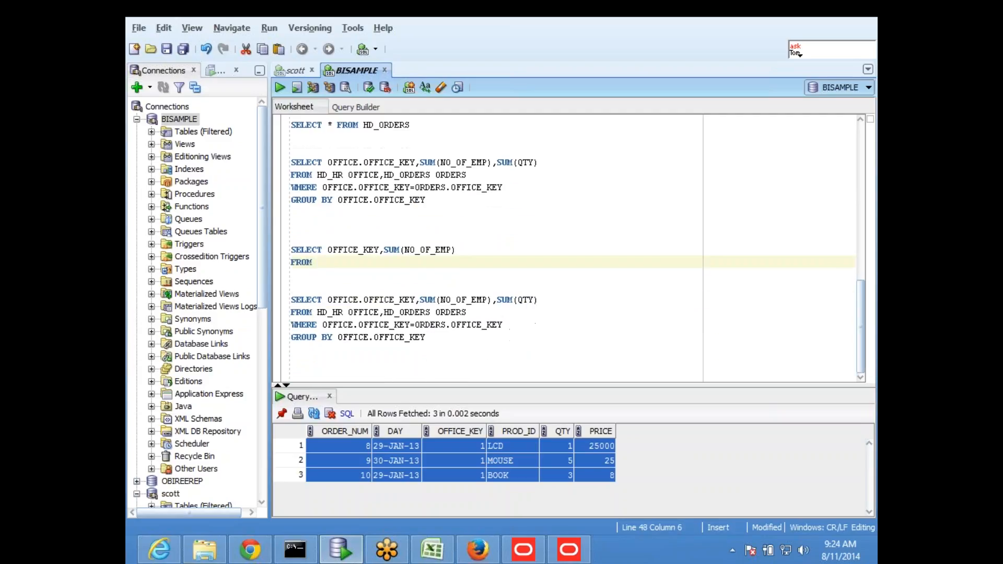
left_click_drag(316, 312, 344, 312)
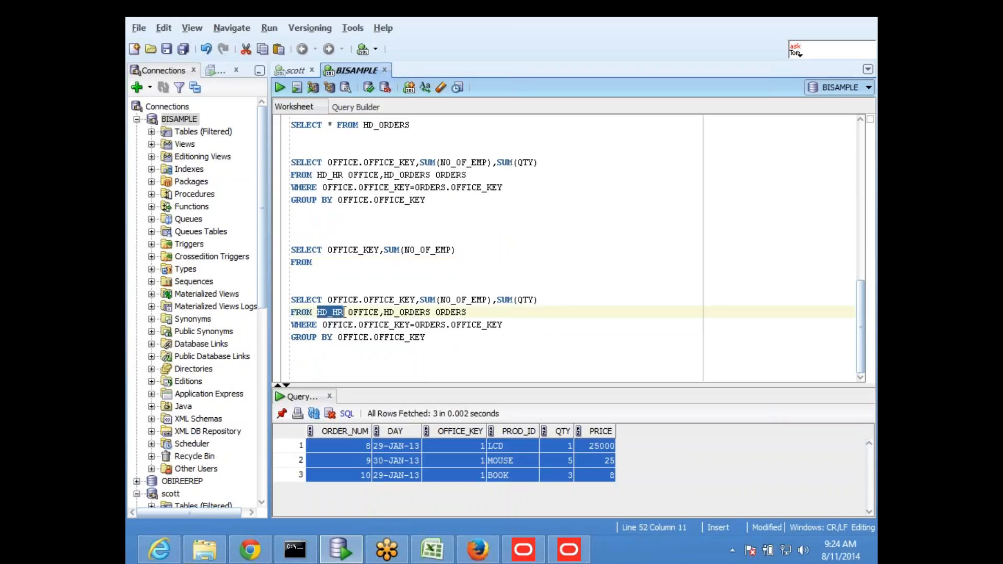
left_click(340, 264)
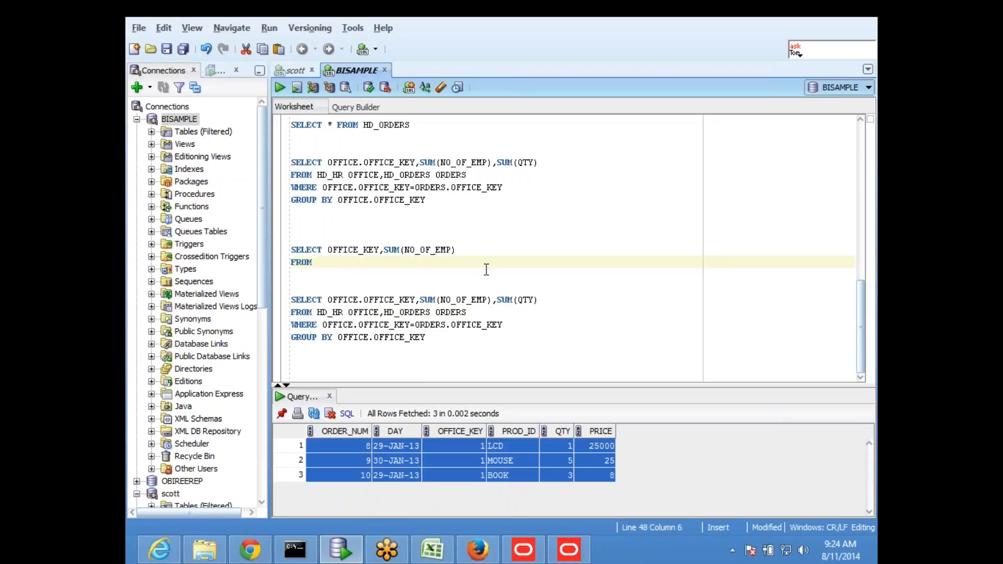
key("ctrl+v")
key("Return")
type("GROU")
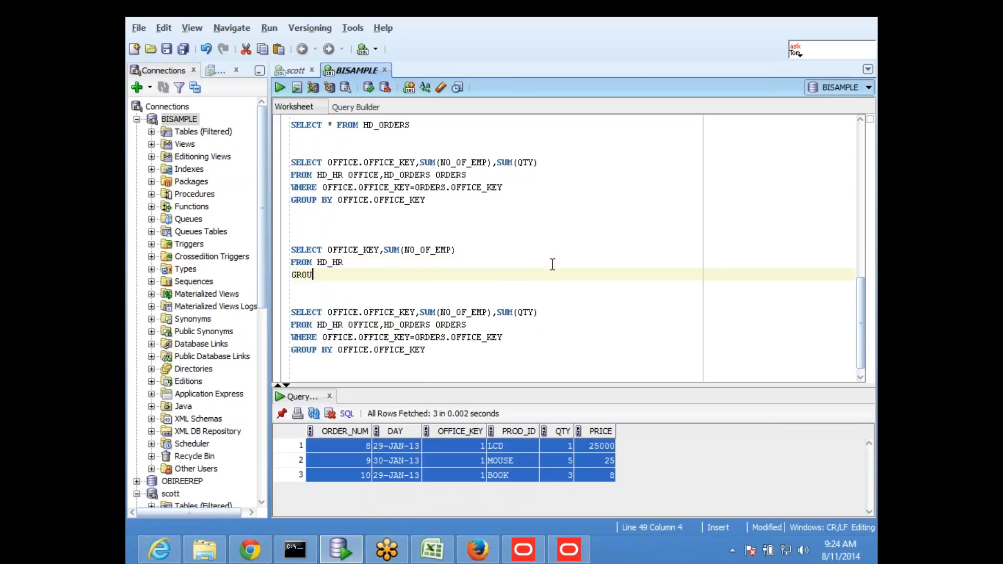
type("P BY OFFICE_KEY")
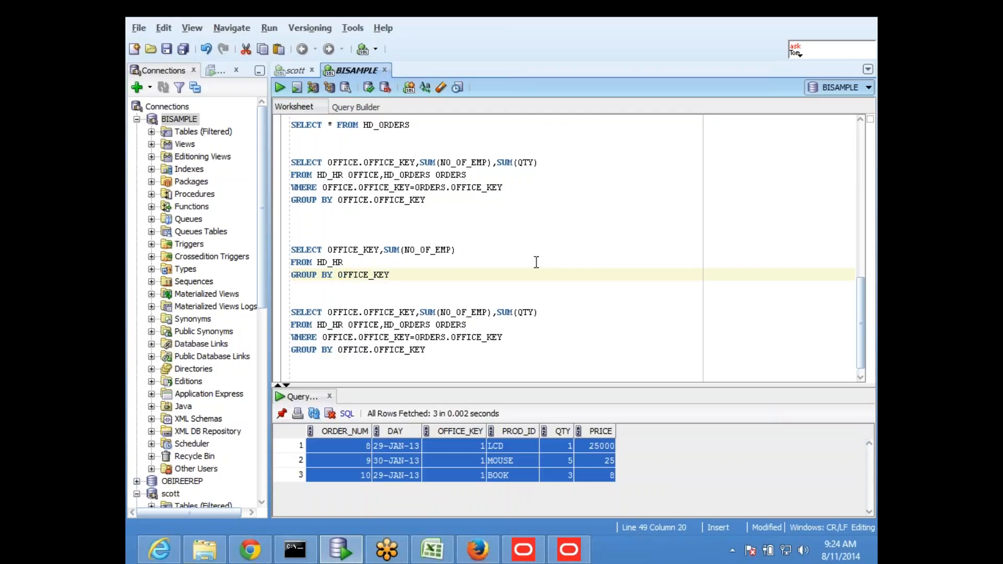
left_click_drag(397, 277, 291, 236)
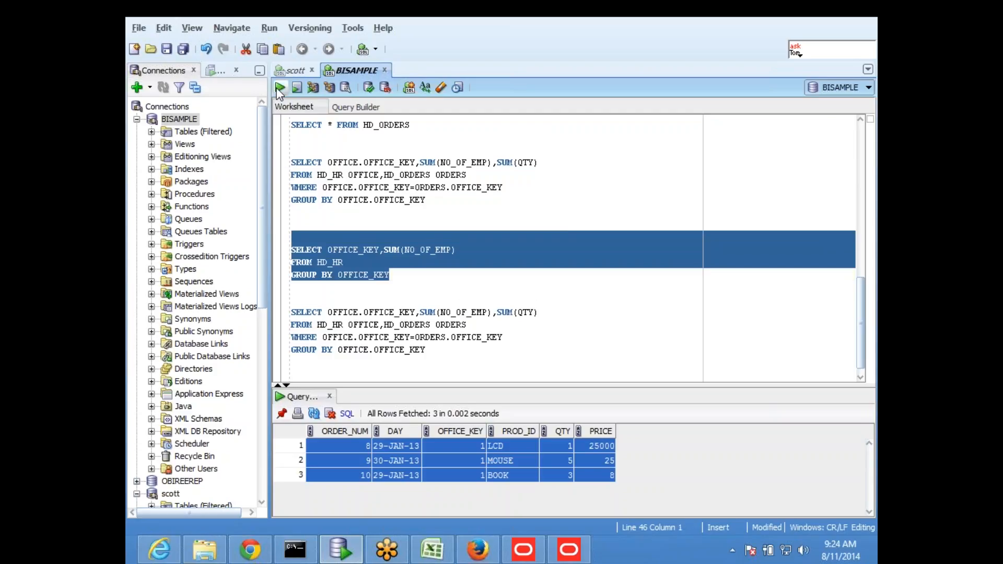
key("ctrl+Return")
- Alias the sum as NO_OF_EMP and rerun the query, returning 200 for office 1
left_click(432, 286)
left_click(469, 249)
type("NO_OF_EMP")
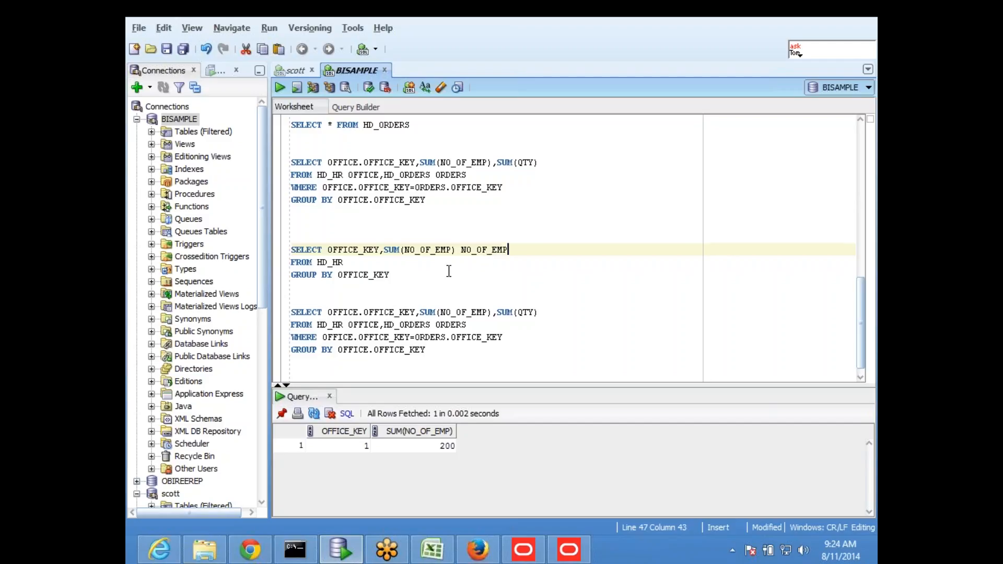
left_click_drag(359, 284, 291, 235)
left_click(280, 88)
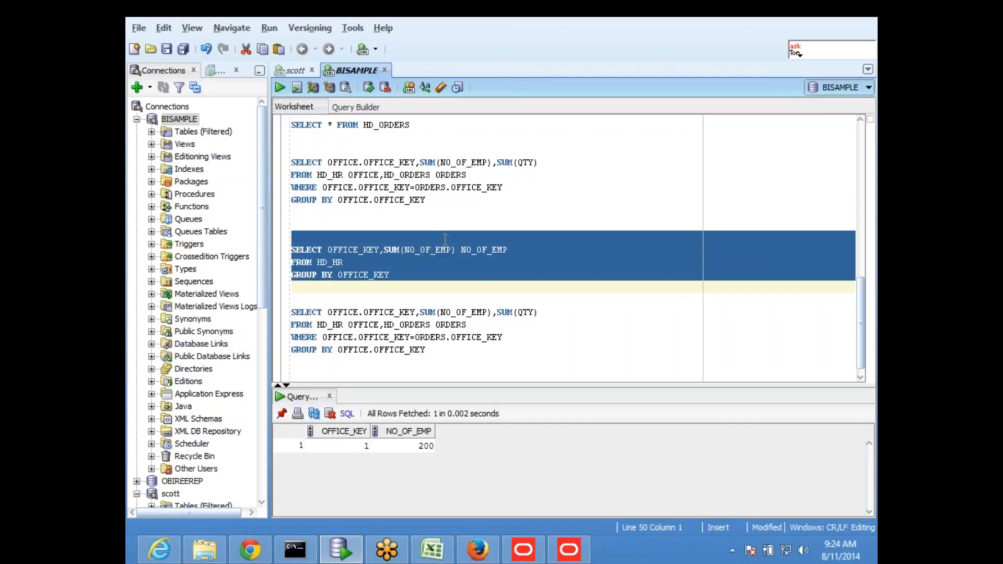
- Try swapping HD_HR in the join's FROM for a pasted subquery, then undo it
left_click(427, 275)
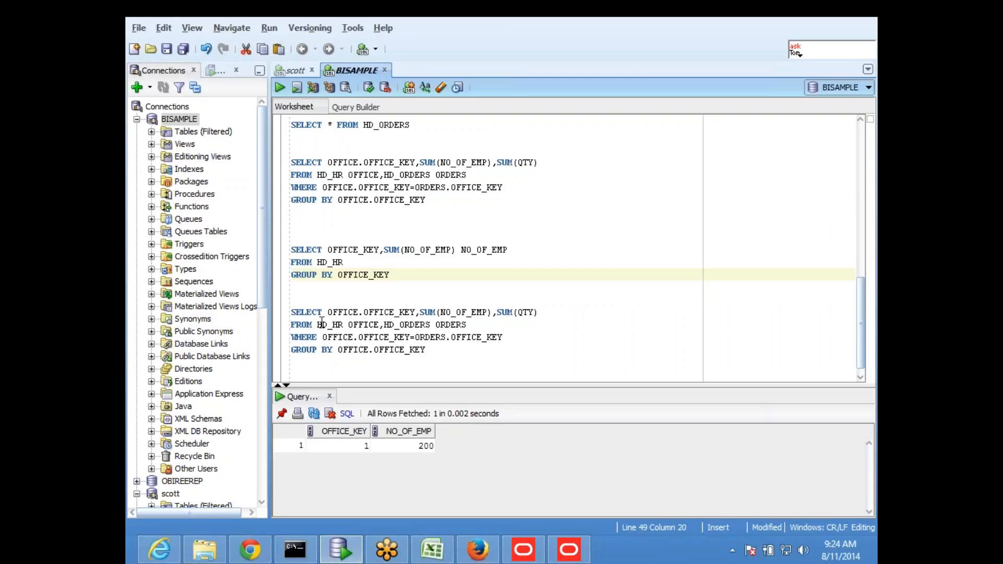
left_click_drag(320, 322, 343, 325)
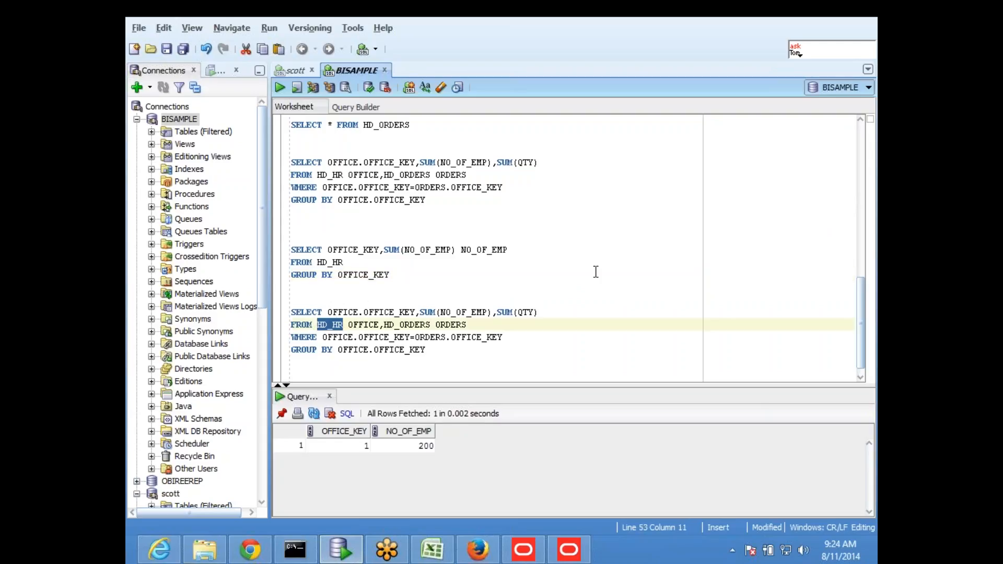
key("BackSpace")
type("(")
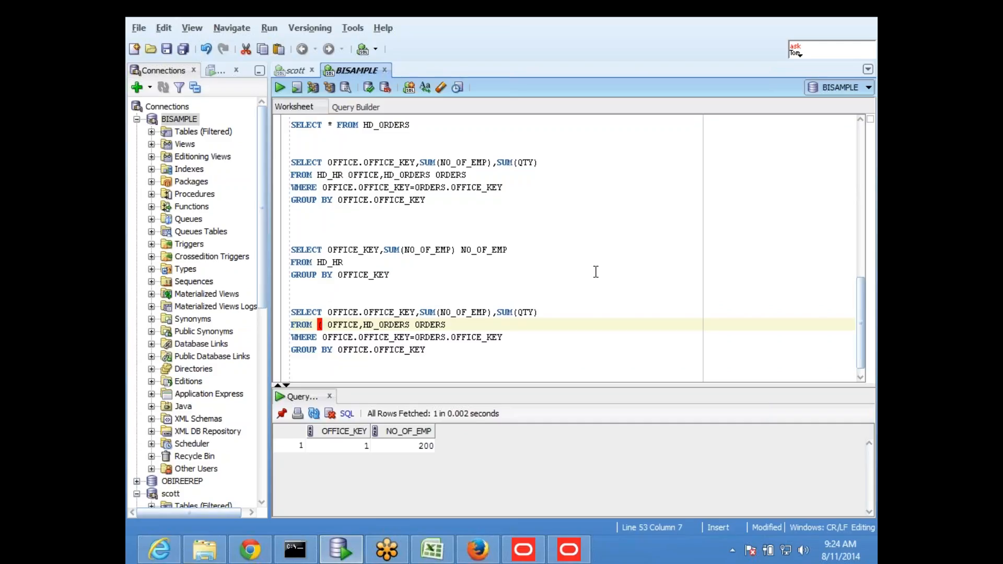
key("ctrl+v")
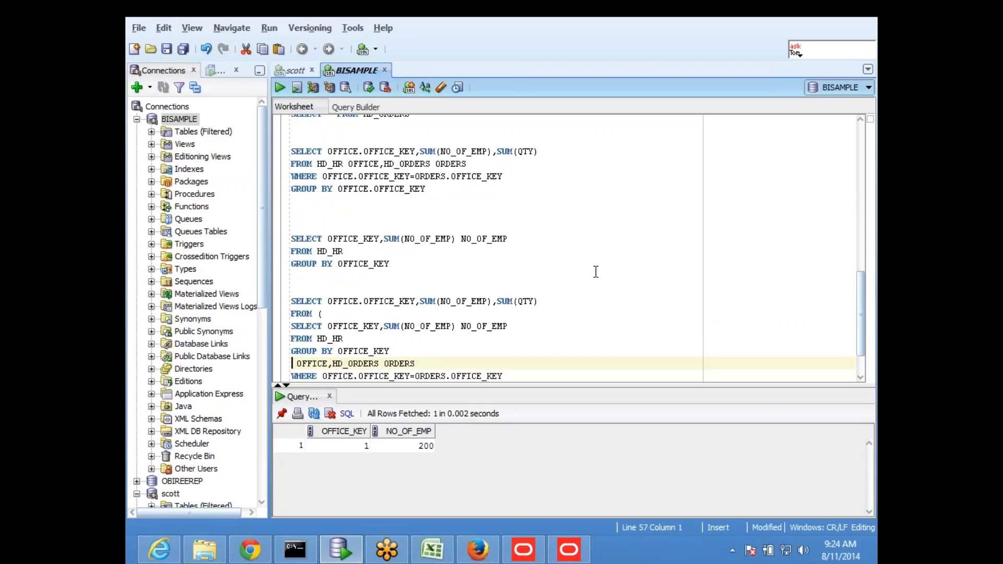
key("ctrl+z")
- Change the copied query's aggregate to SUM(QTY) aliased QTY
left_click(460, 261)
left_click_drag(496, 301, 545, 299)
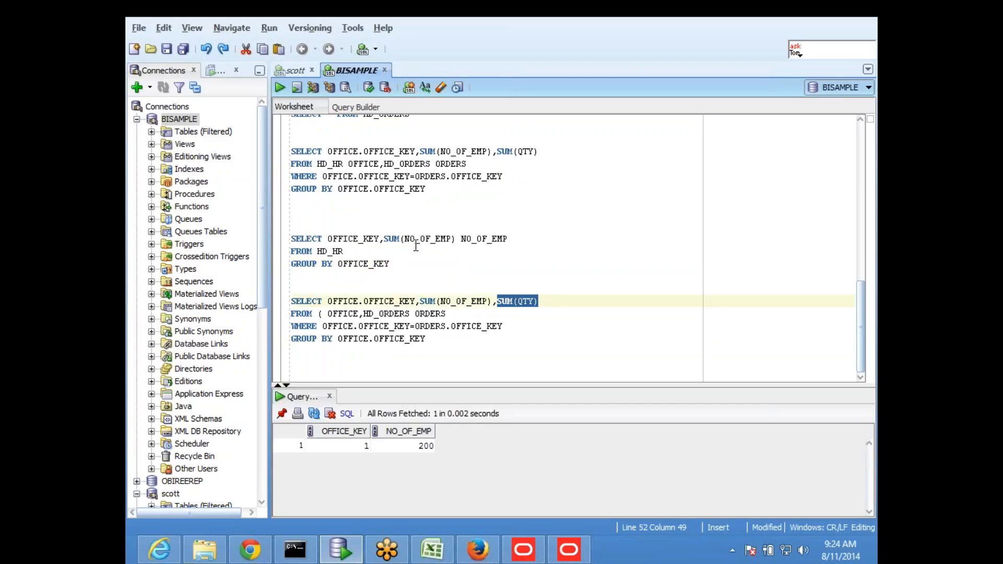
left_click_drag(385, 238, 459, 249)
key("ctrl+v")
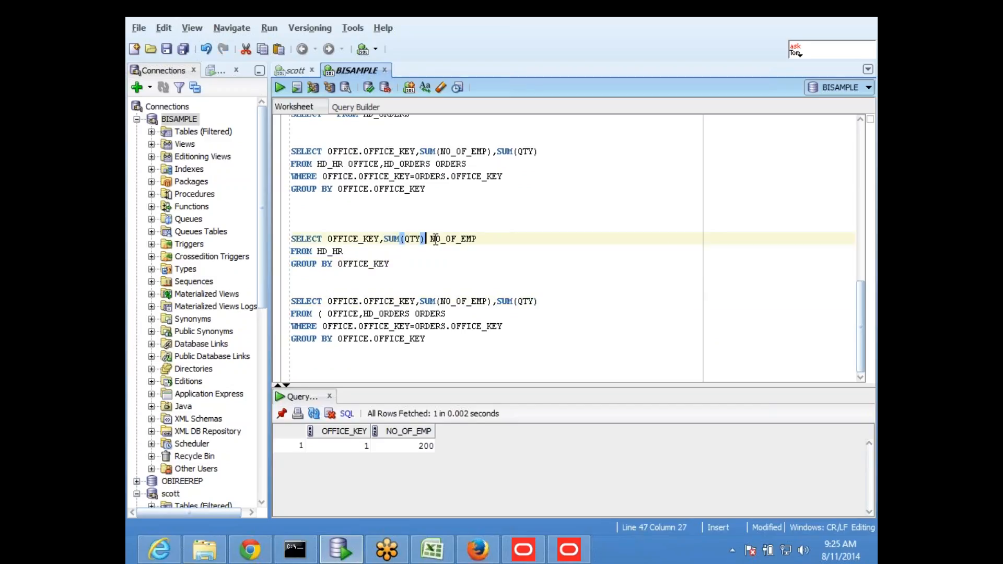
double_click(459, 248)
type("QTY")
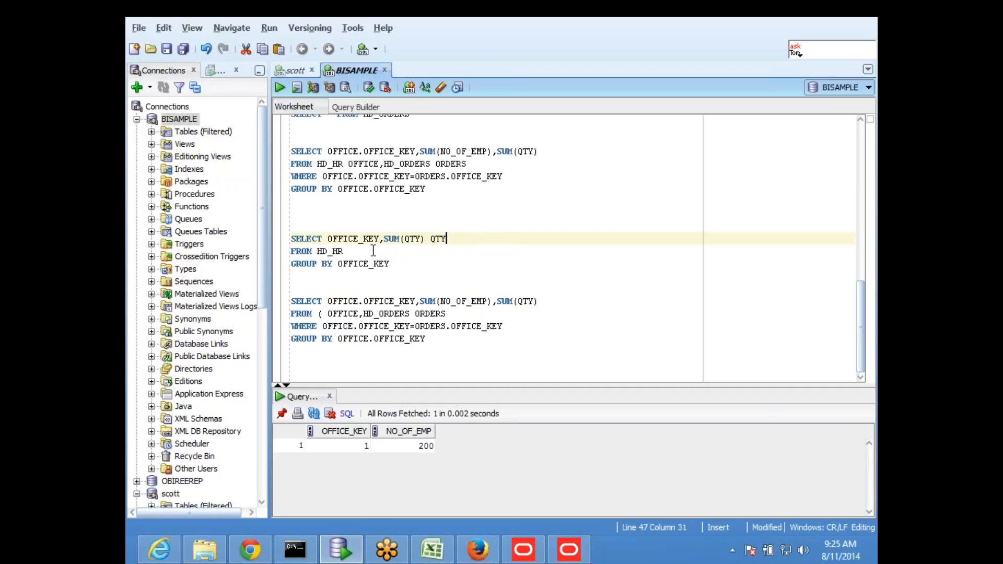
- Switch its table to HD_ORDERS, fix the missing space after FROM, and run it for QTY 9
left_click_drag(364, 313, 410, 314)
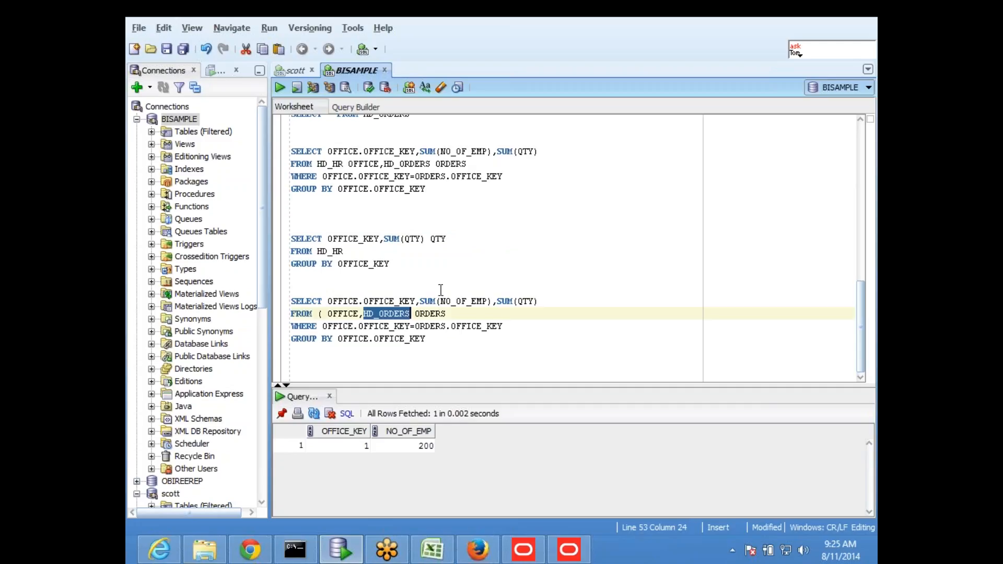
left_click_drag(313, 251, 344, 251)
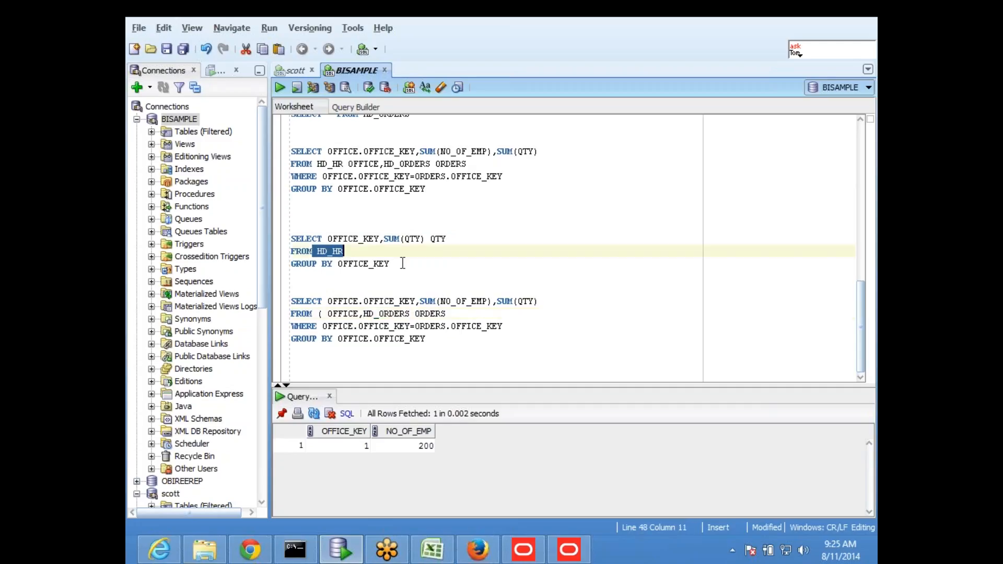
key("ctrl+v")
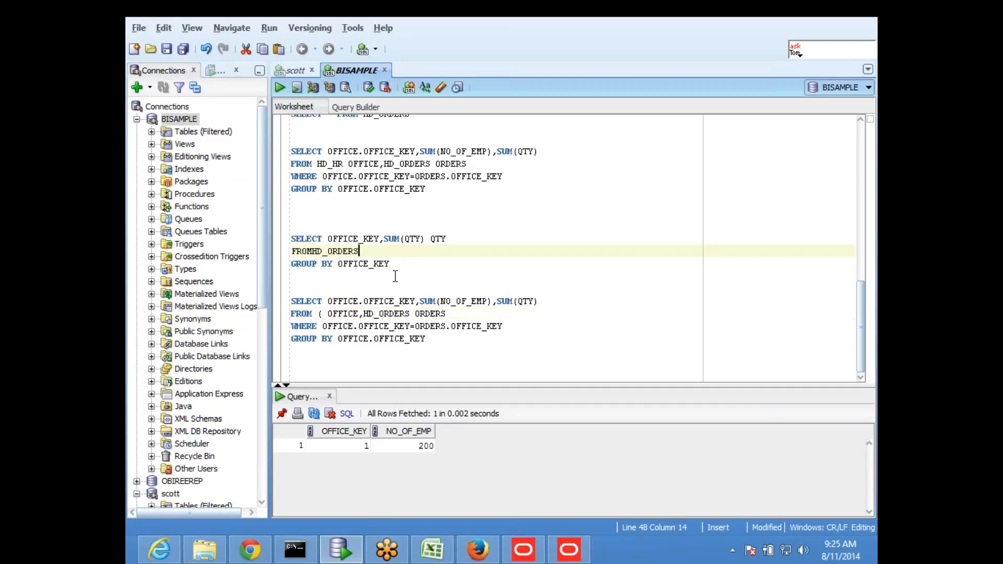
left_click_drag(400, 264, 280, 240)
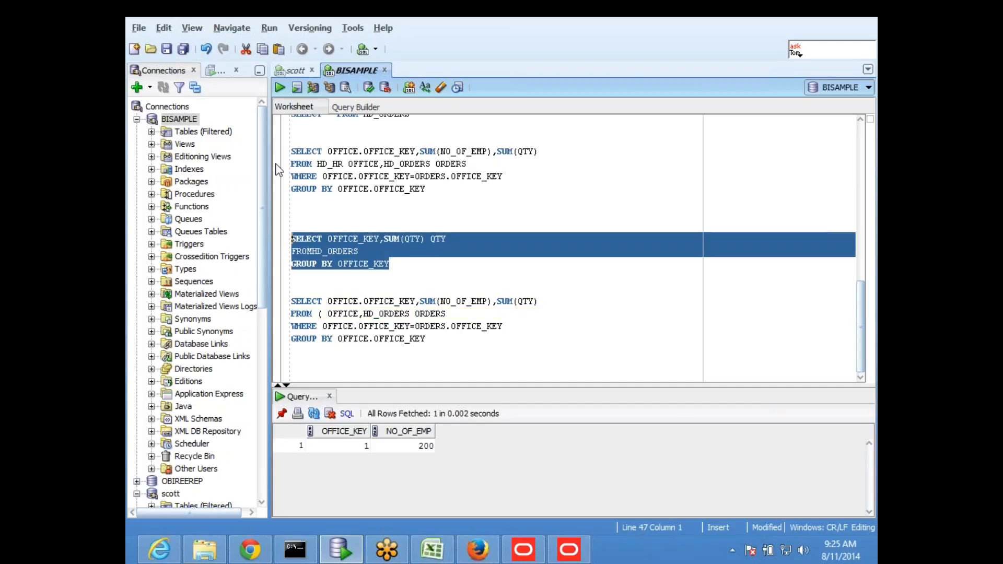
left_click(281, 88)
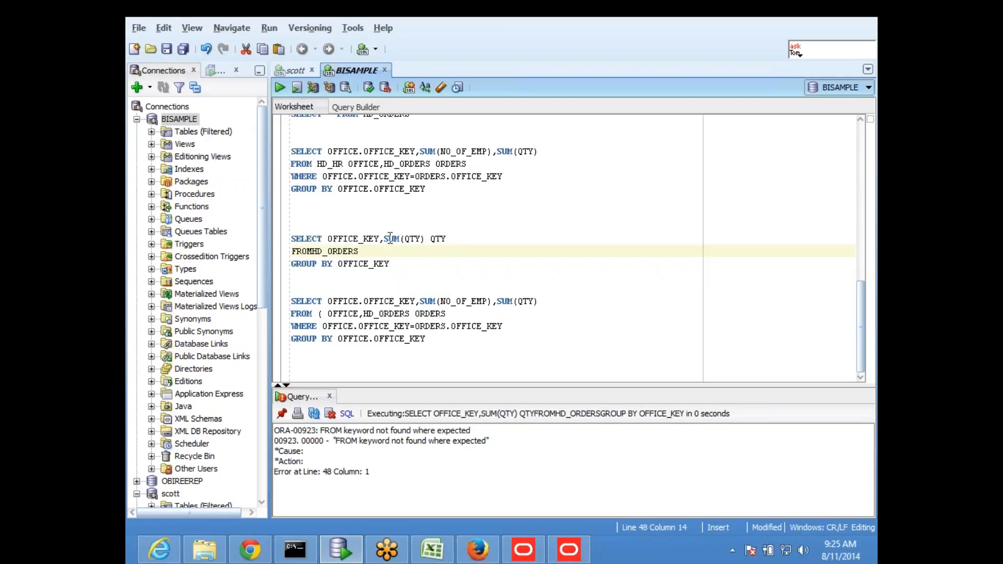
left_click(313, 251)
left_click_drag(399, 268, 292, 238)
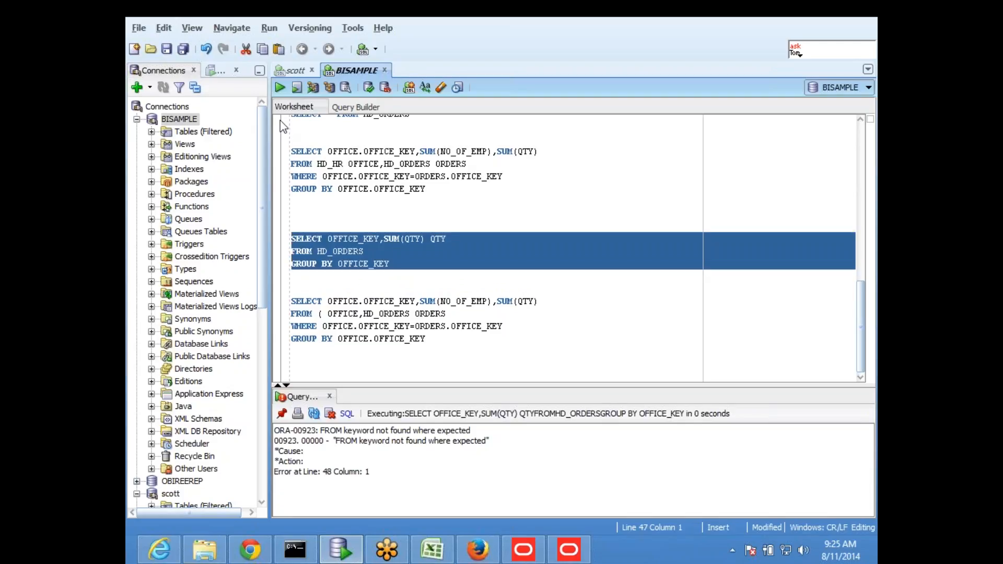
left_click(281, 88)
left_click(401, 272)
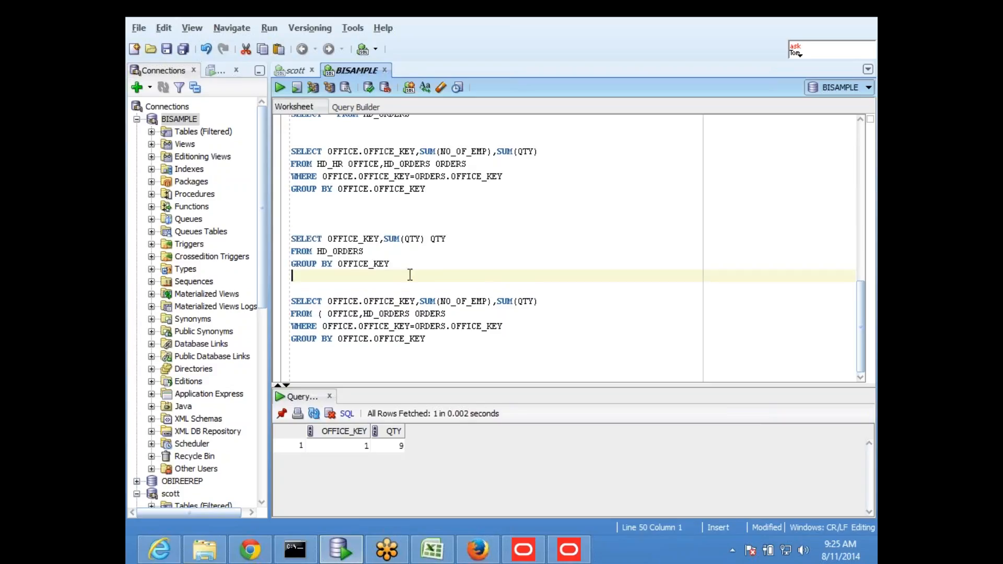
left_click_drag(391, 265, 280, 242)
key("ctrl+c")
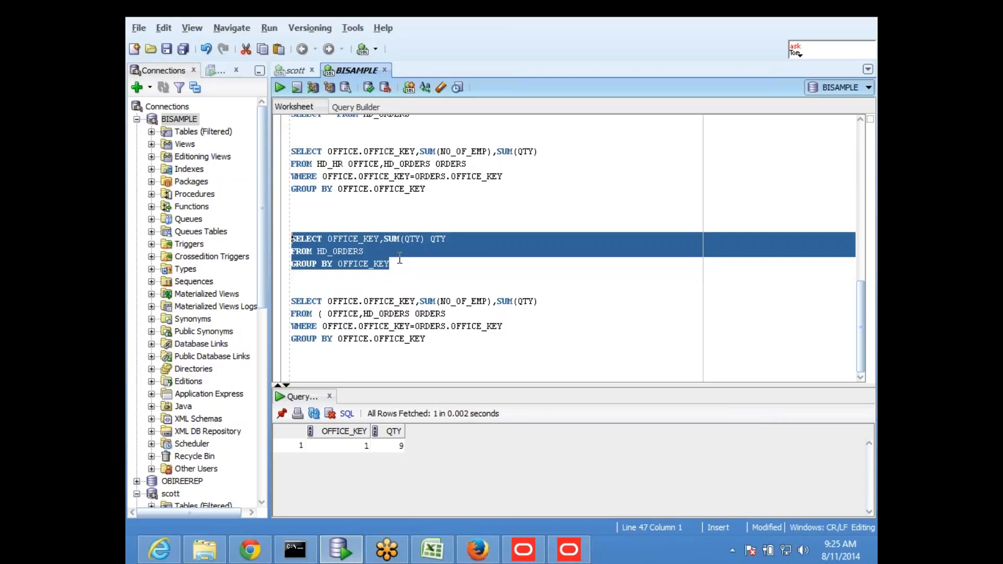
left_click(482, 264)
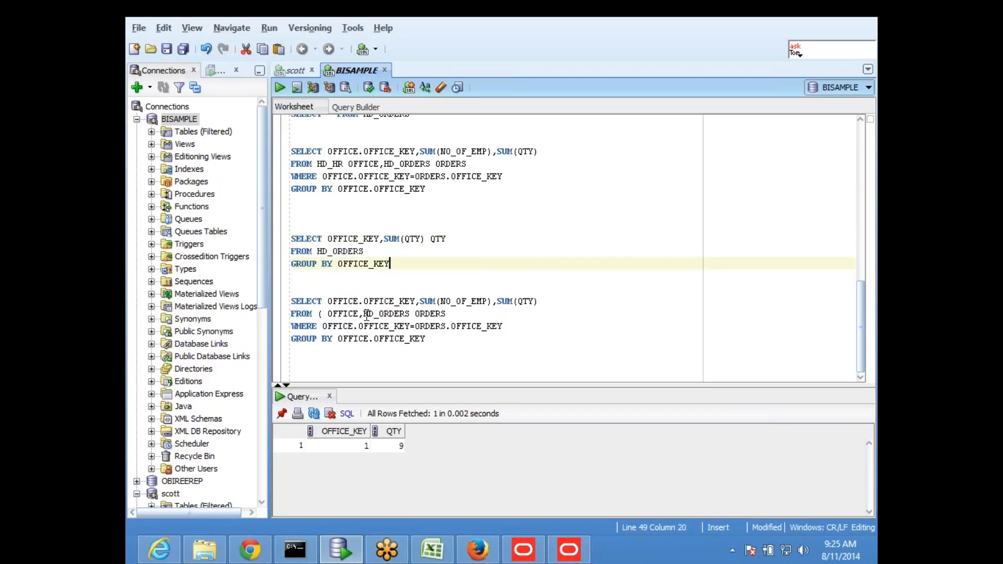
- Replace HD_ORDERS in the join with the order-totals query pasted inside brackets
left_click_drag(364, 314, 411, 314)
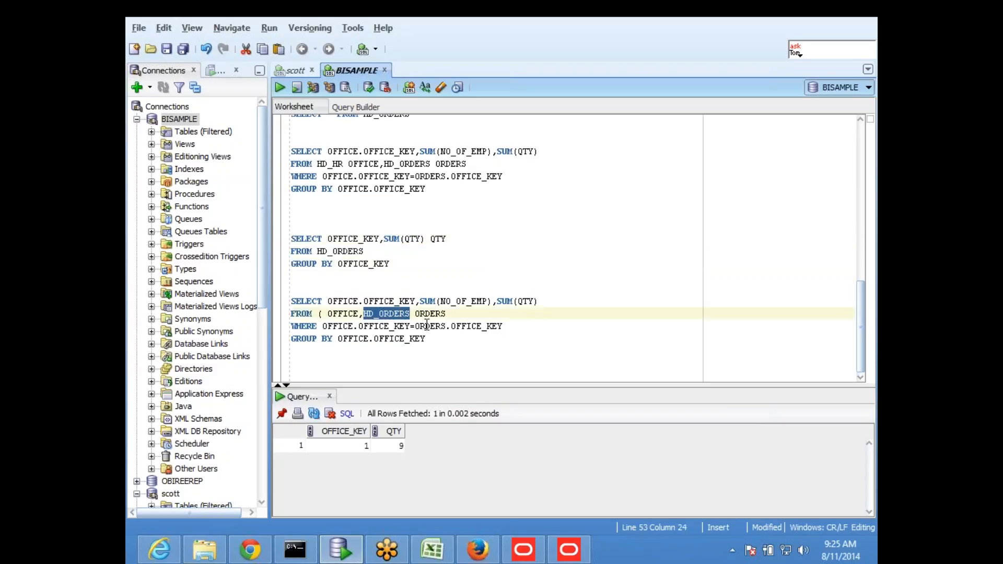
type("()")
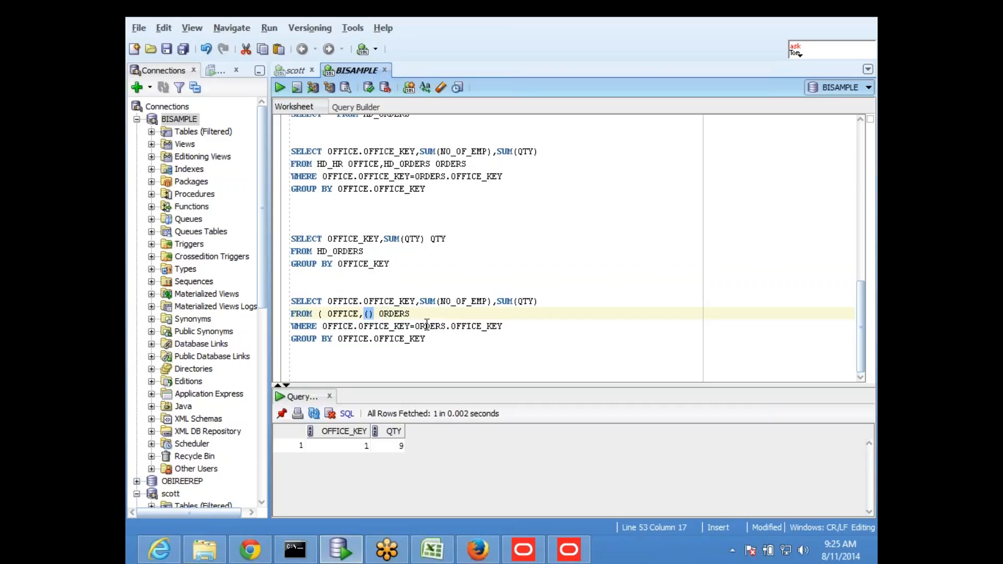
key("Left")
key("Left")
key("Return")
key("Right")
key("ctrl+v")
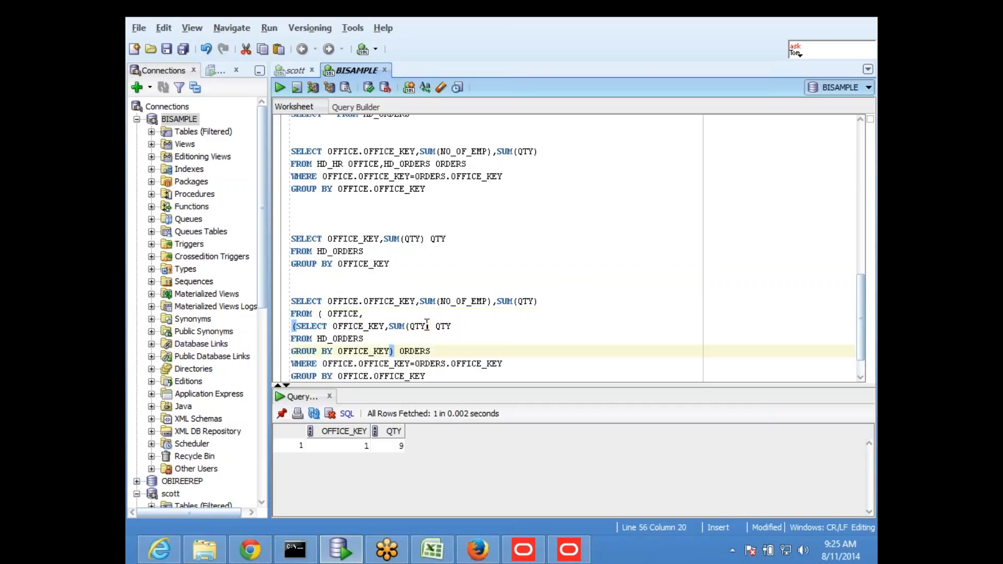
key("Return")
key("Up")
key("Up")
key("Up")
key("Up")
key("Down")
key("Right")
key("Return")
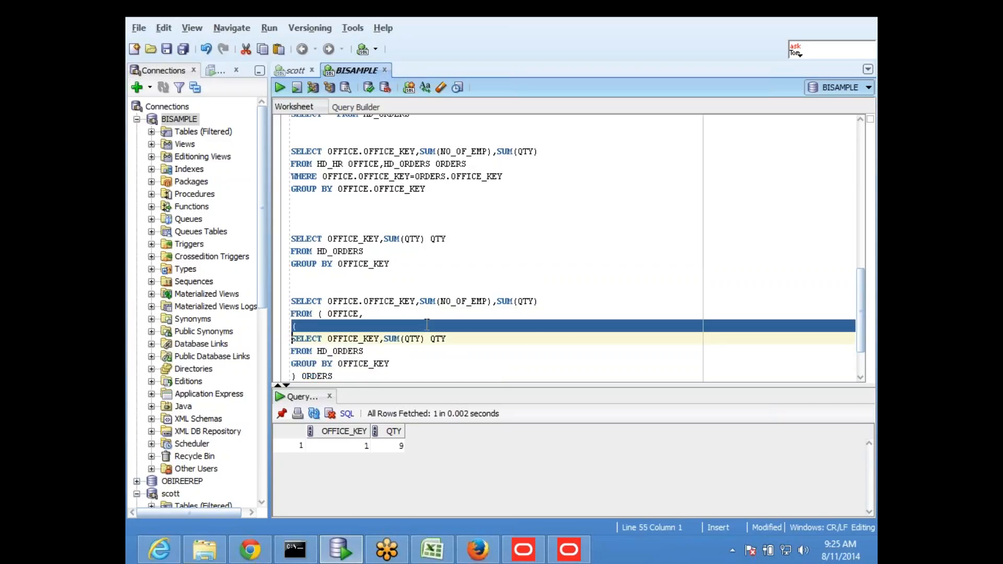
- Delete the stray bracket and indent the subquery block with Tab
key("Up")
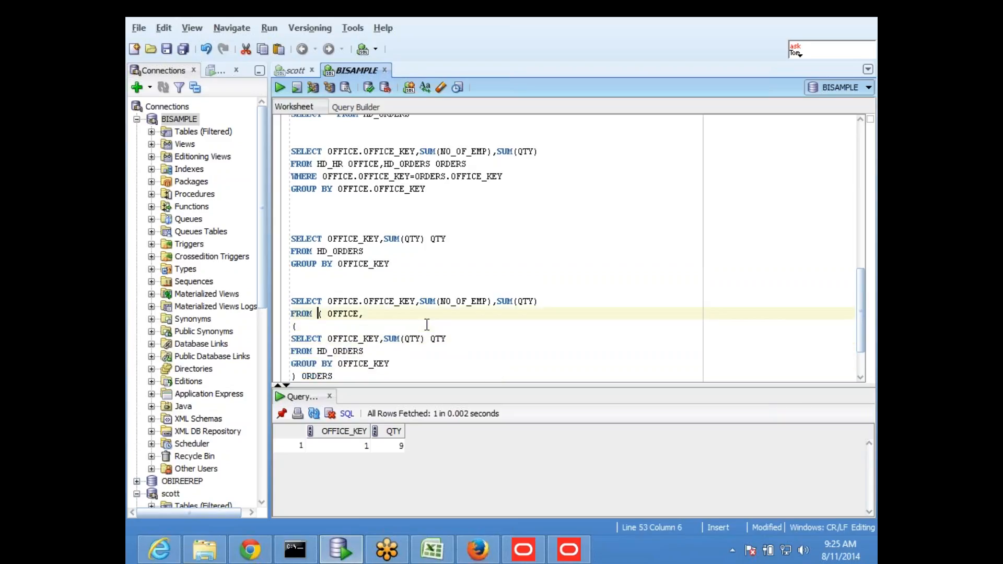
key("BackSpace")
key("Down")
key("Down")
key("Up")
key("Left")
key("shift+Down")
key("shift+Down")
key("shift+Down")
key("shift+Down")
key("shift+Down")
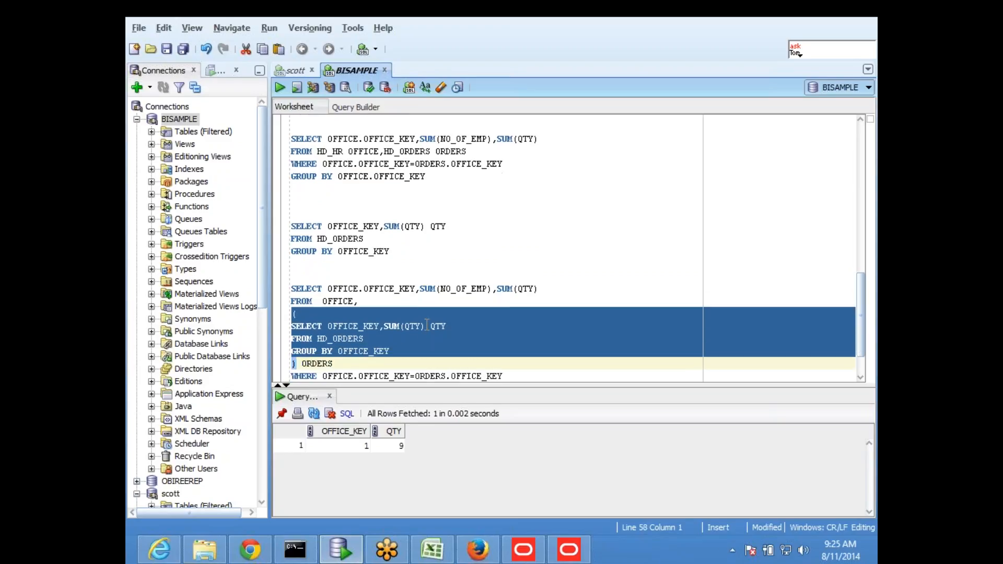
key("Tab")
key("Tab")
key("Tab")
key("Tab")
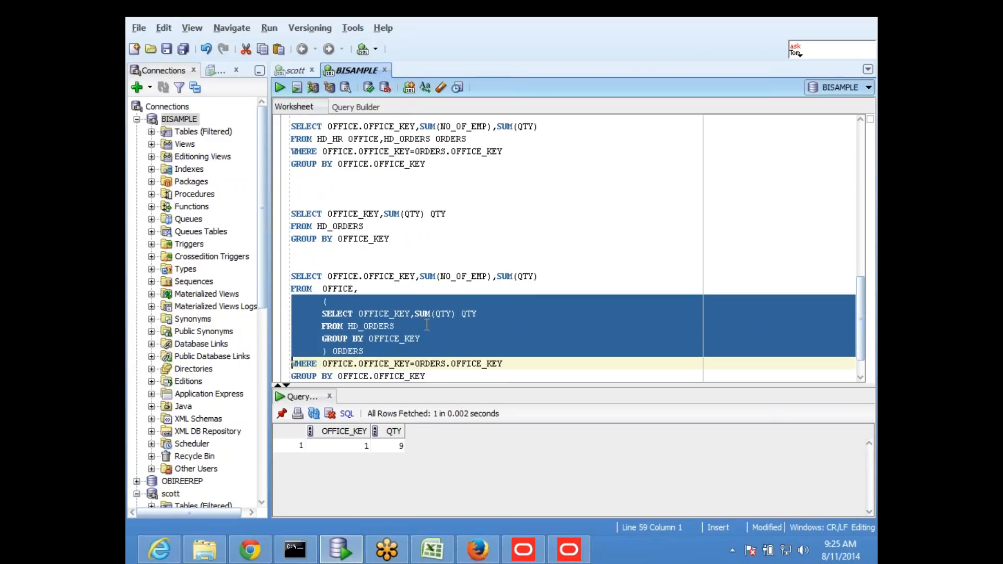
key("Down")
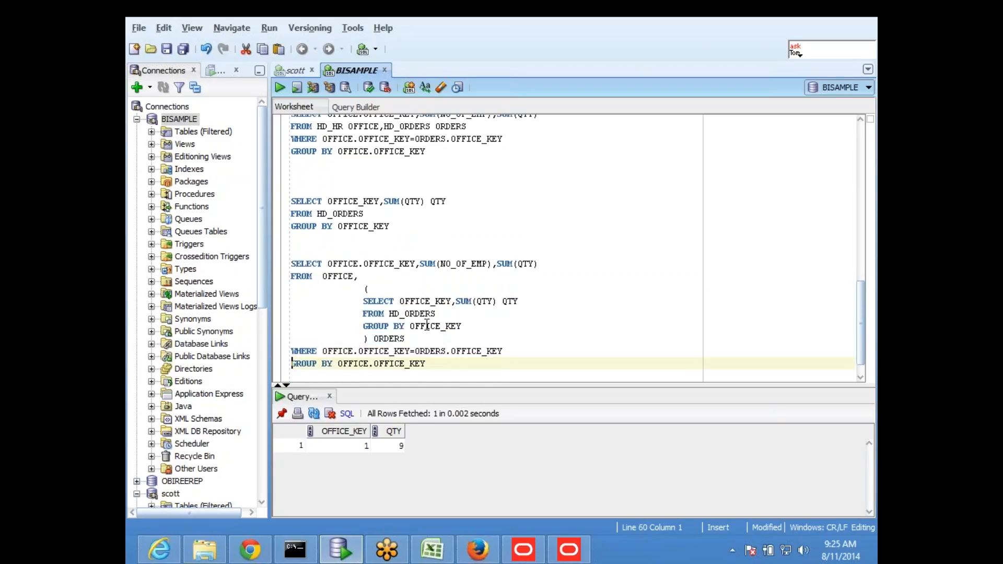
- Run the subquery alone, then the whole joined query, which fails with ORA-00942
left_click(470, 312)
scroll(483, 310, "down", 1)
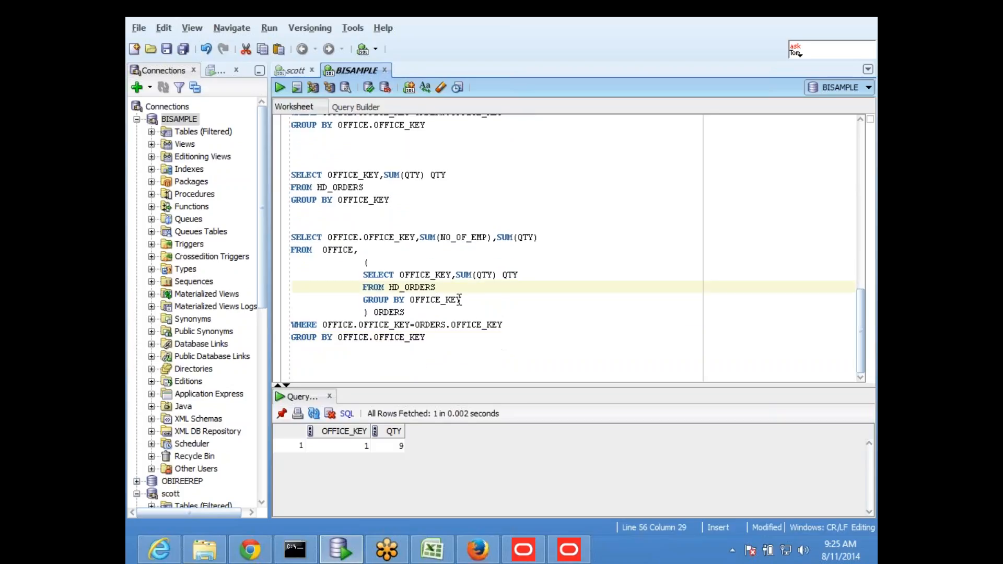
left_click(376, 210)
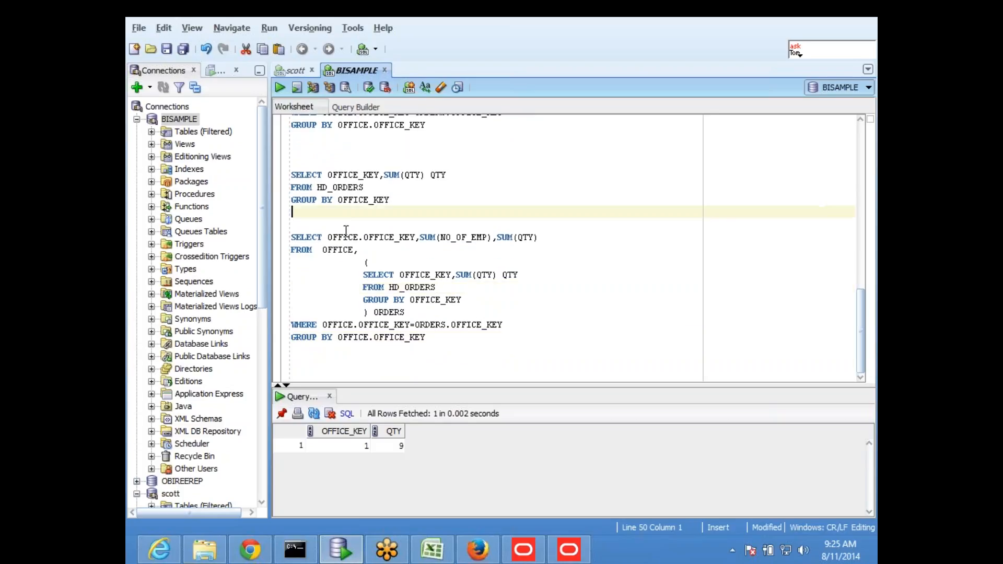
double_click(332, 246)
left_click(455, 262)
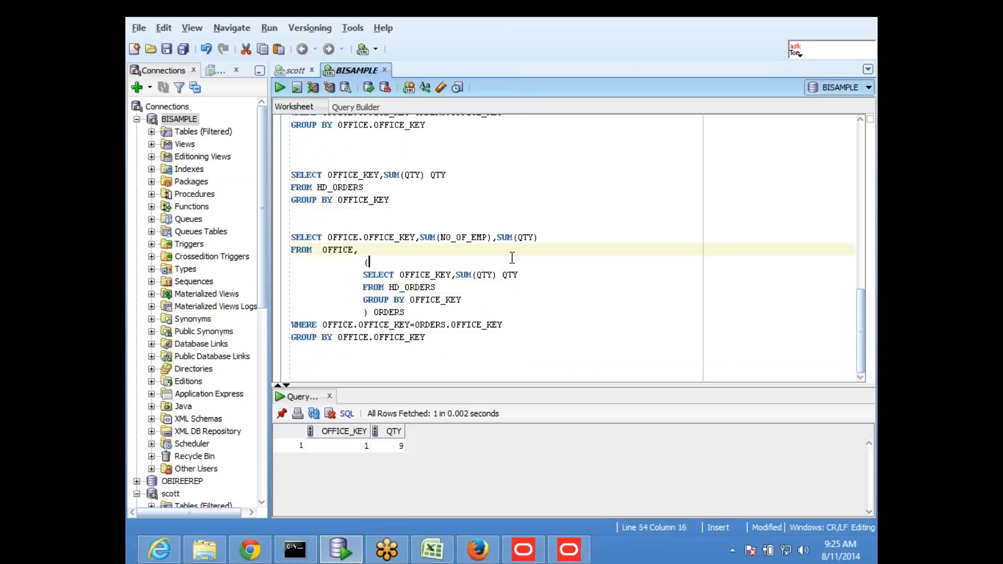
left_click_drag(358, 274, 474, 301)
left_click(281, 87)
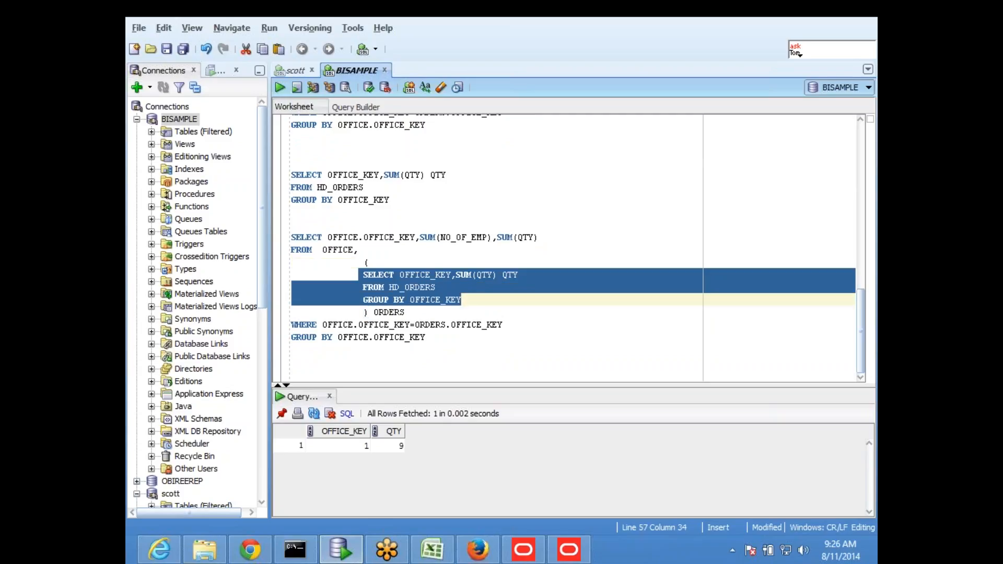
left_click(506, 232)
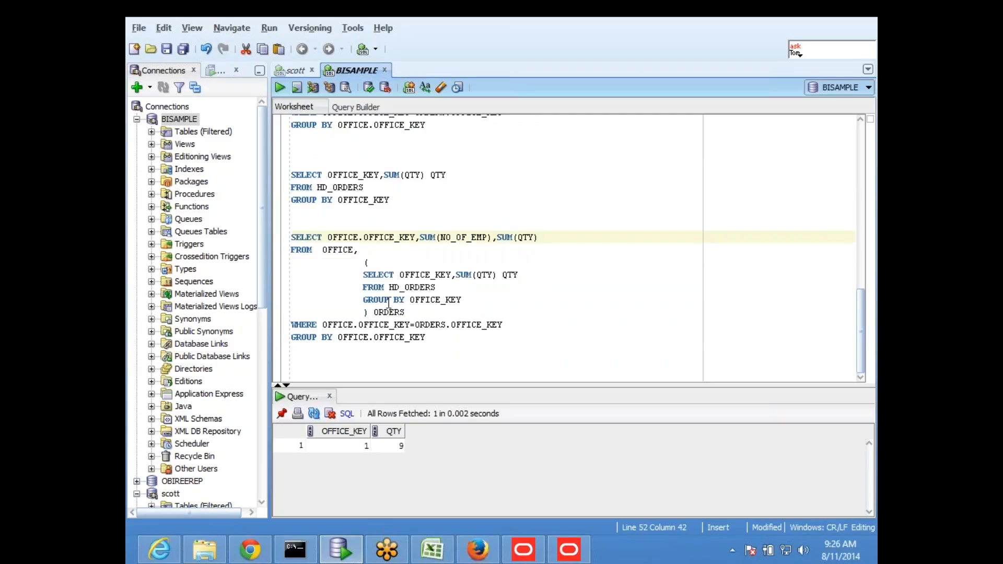
left_click_drag(441, 339, 291, 238)
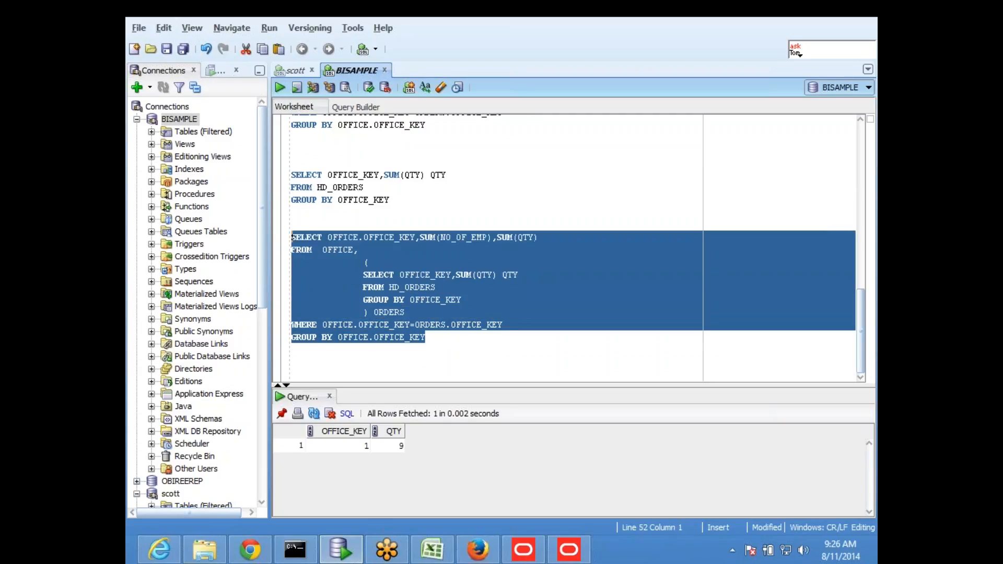
left_click(280, 87)
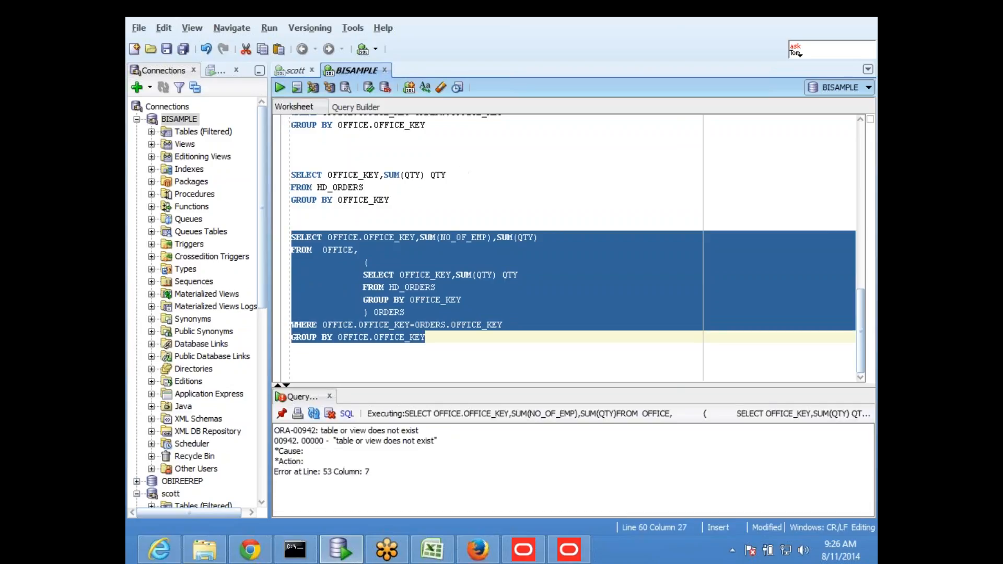
- Run only the three subquery lines, returning QTY 9 for office 1
left_click(462, 299)
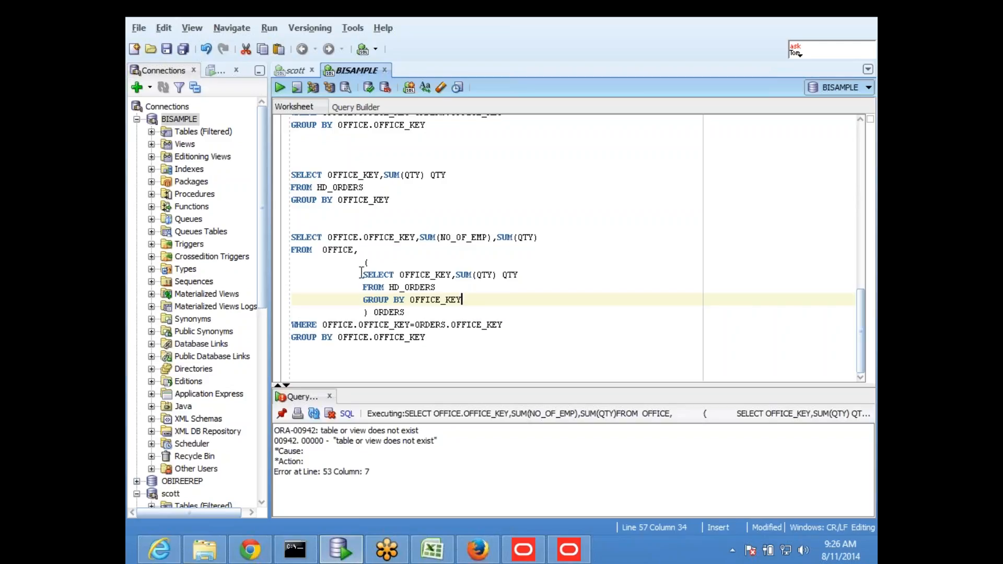
left_click_drag(359, 274, 481, 304)
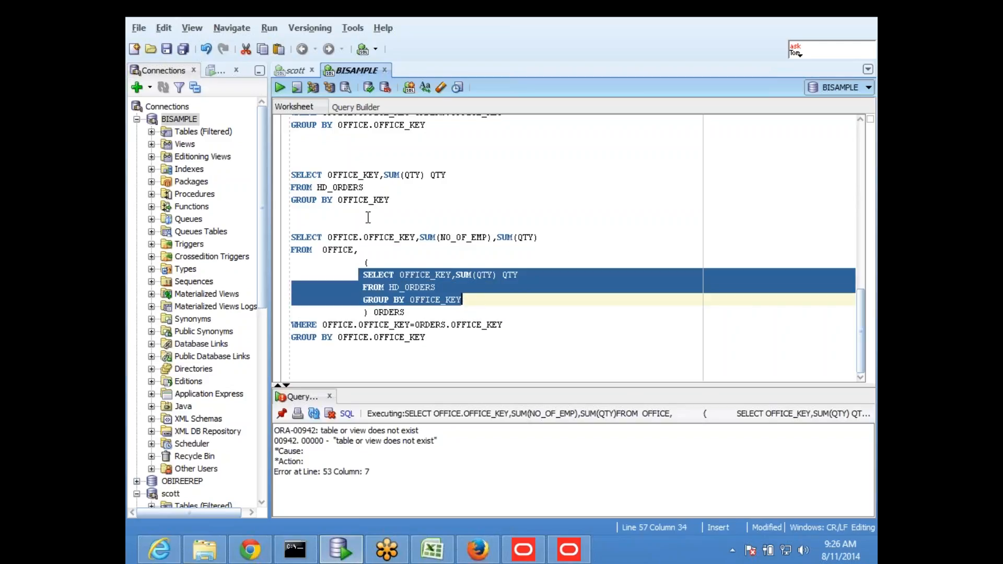
left_click(278, 87)
- Run the subquery with its brackets and ORDERS alias, which fails with ORA-00933
left_click(379, 250)
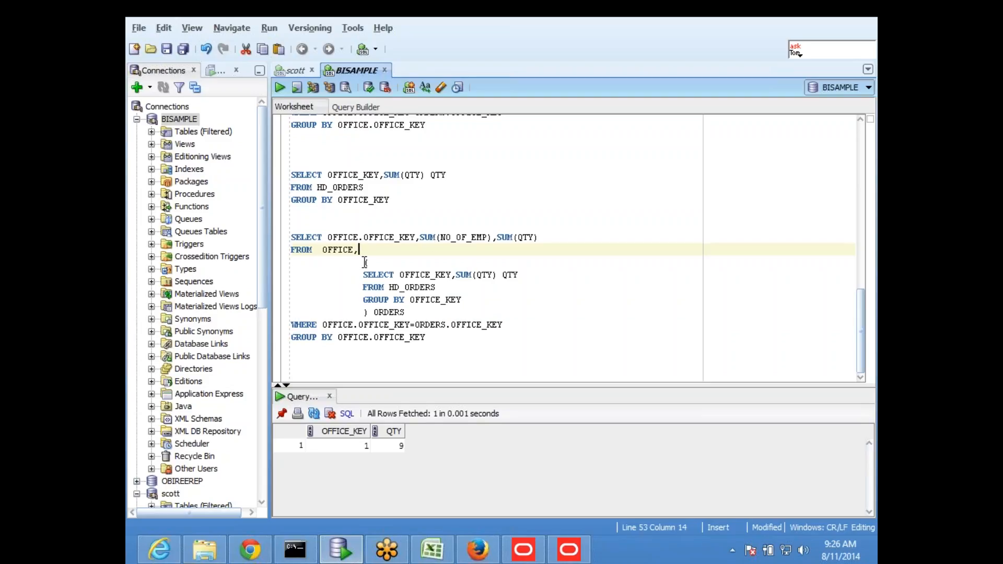
left_click_drag(365, 262, 377, 287)
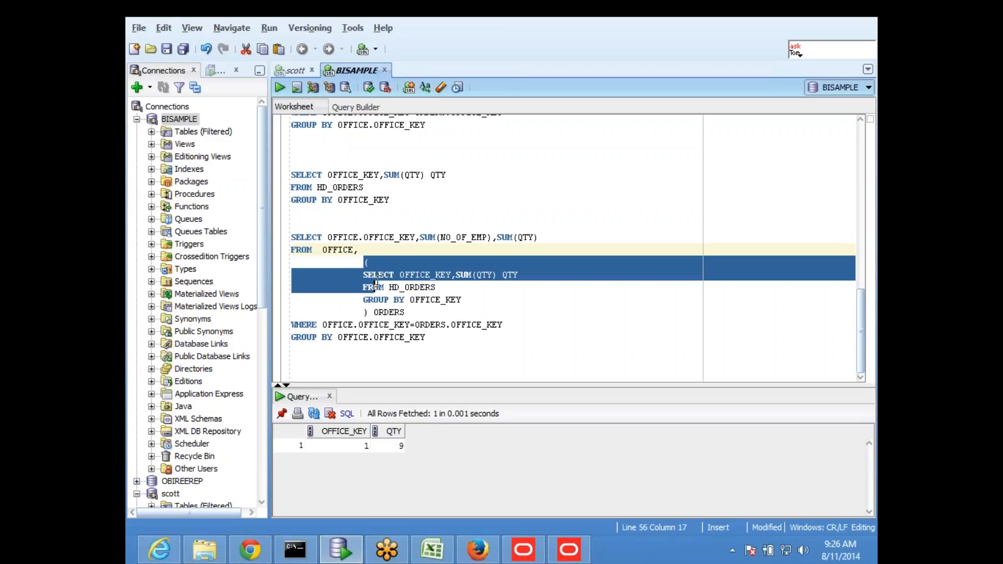
left_click(432, 288)
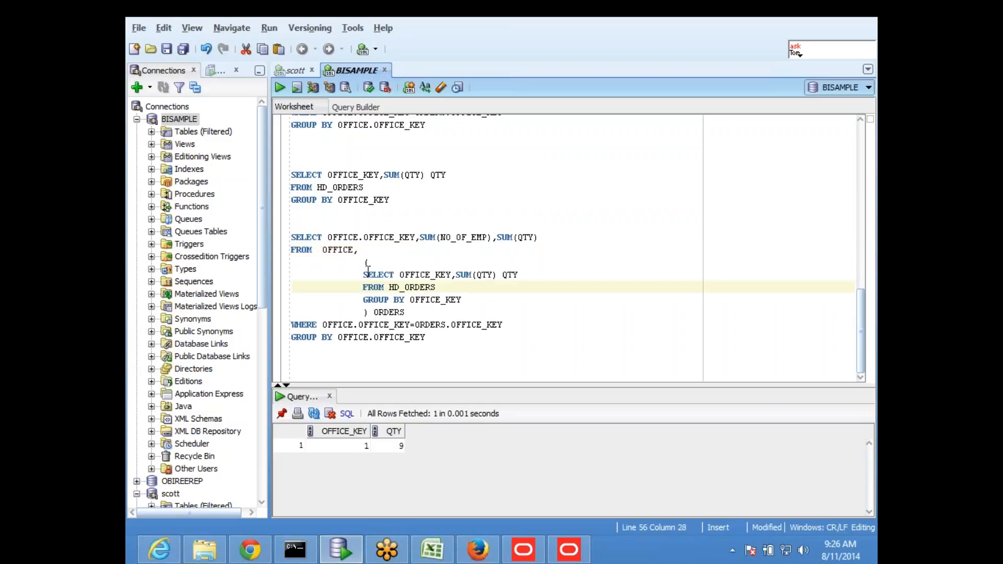
left_click_drag(359, 262, 415, 311)
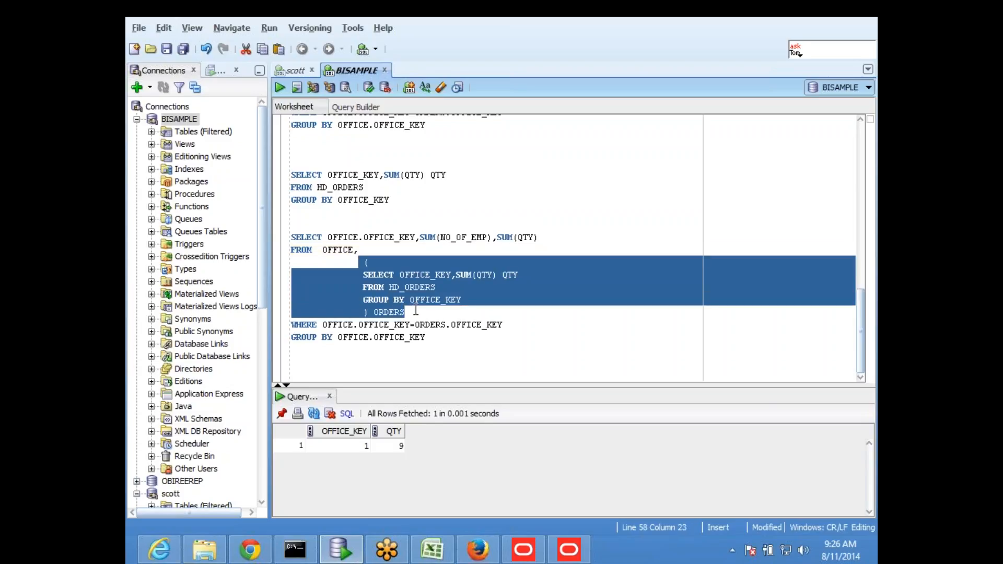
left_click(280, 87)
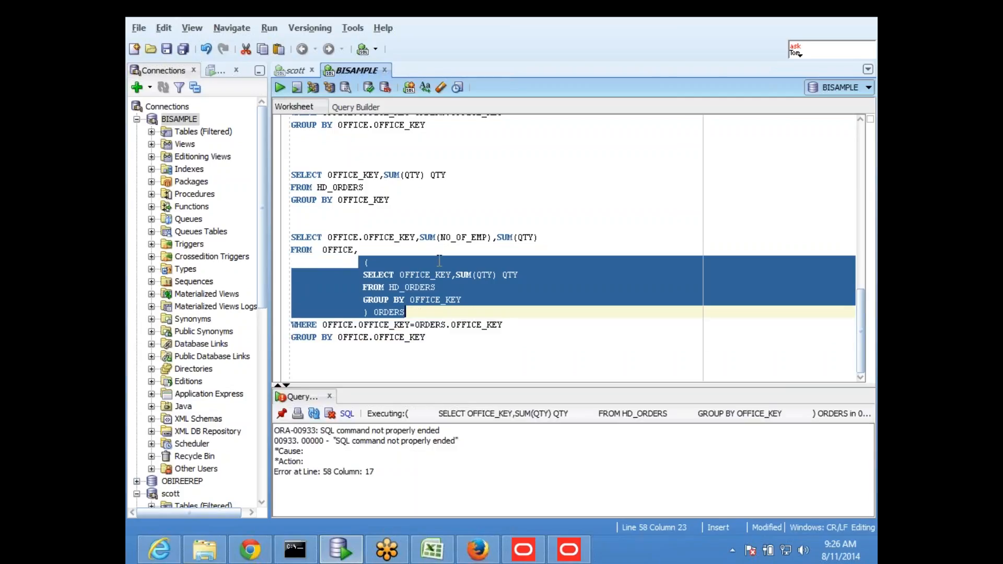
left_click(437, 259)
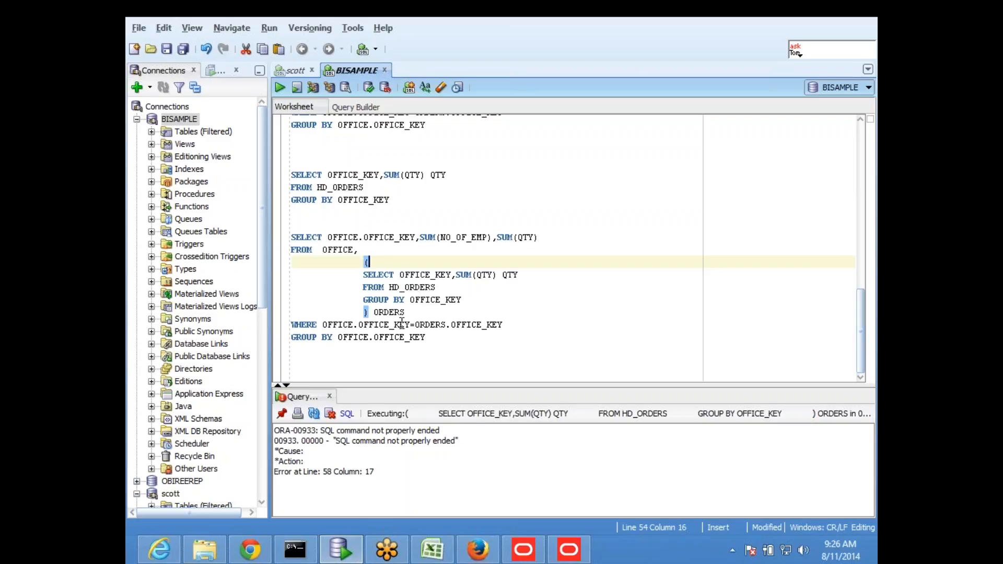
- Rerun the OFFICE join to the grouped ORDERS subquery, which reports ORA-00942
left_click_drag(377, 312, 408, 312)
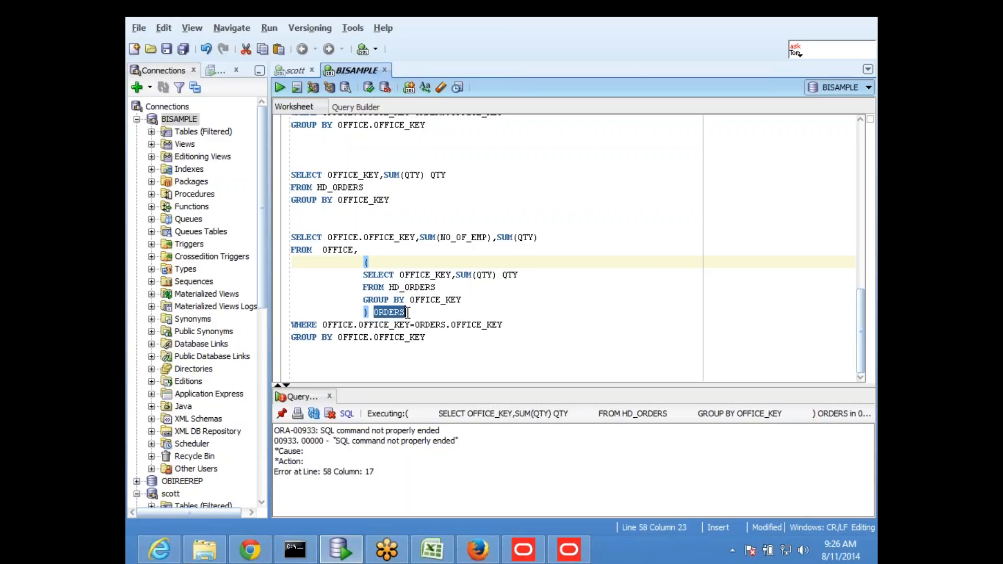
left_click(408, 312)
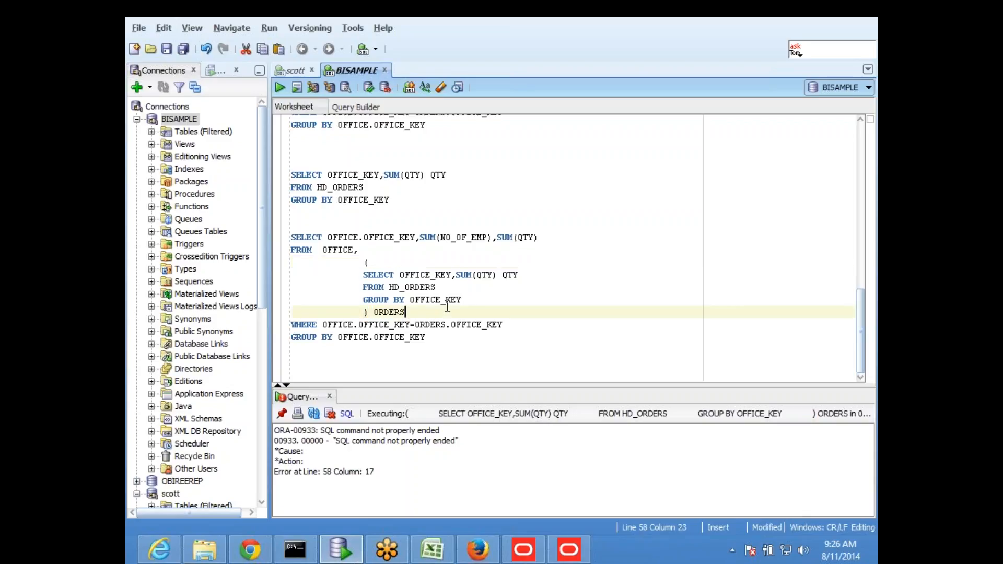
key("Up")
key("Up")
key("Up")
key("Up")
key("Up")
key("Up")
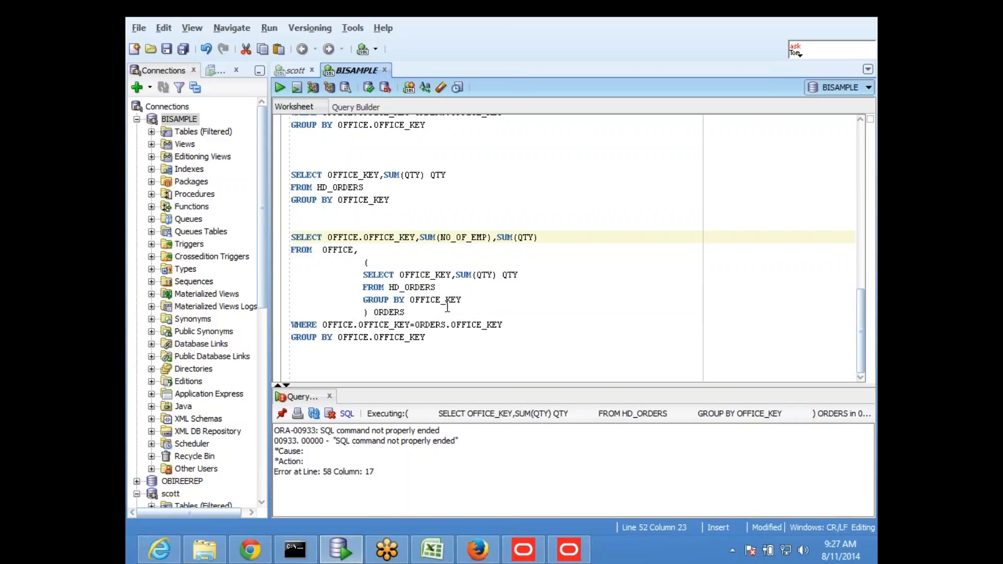
left_click_drag(442, 338, 286, 238)
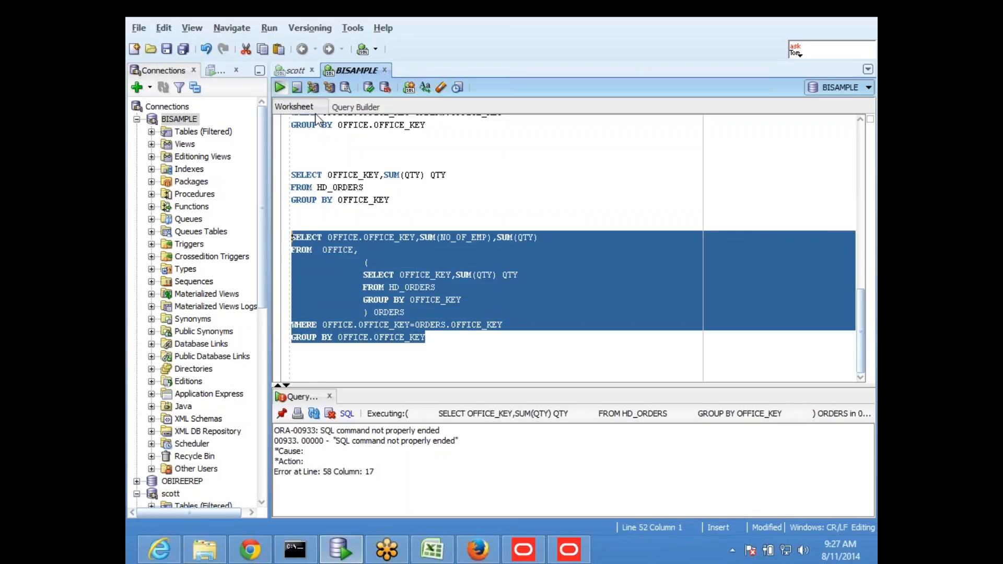
key("ctrl+Return")
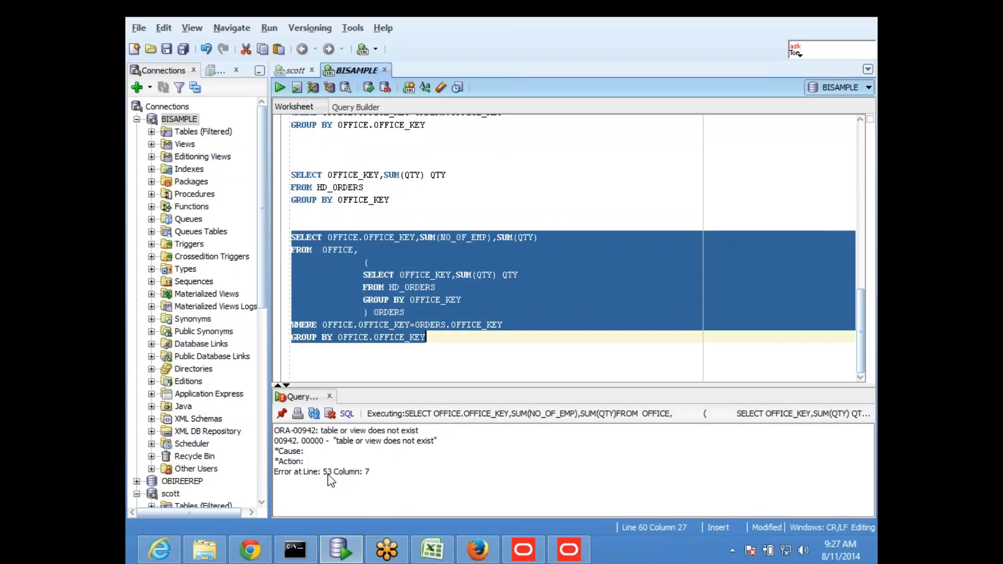
- Check the OFFICE and ORDERS names, then select the query from SELECT through WHERE
left_click(384, 311)
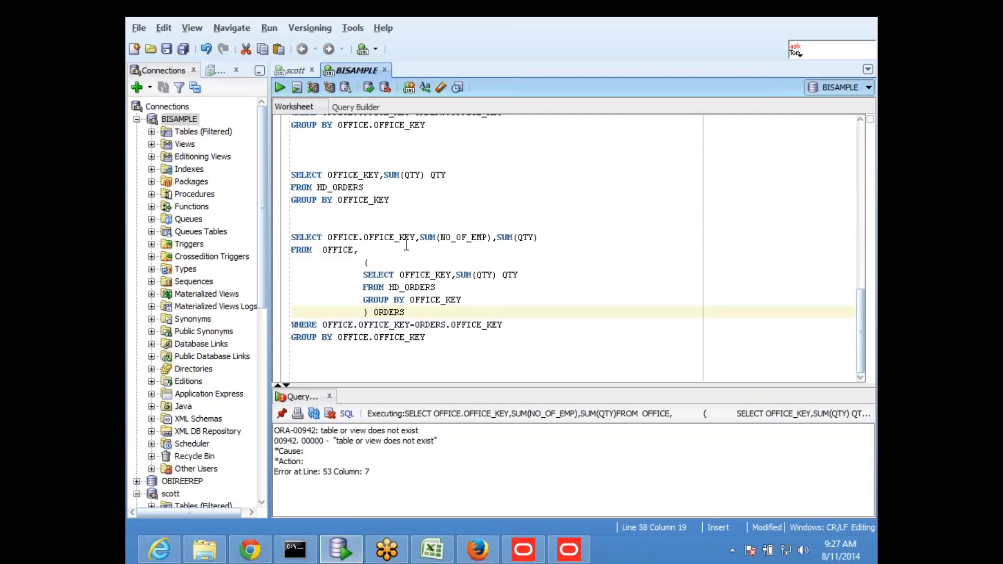
double_click(331, 250)
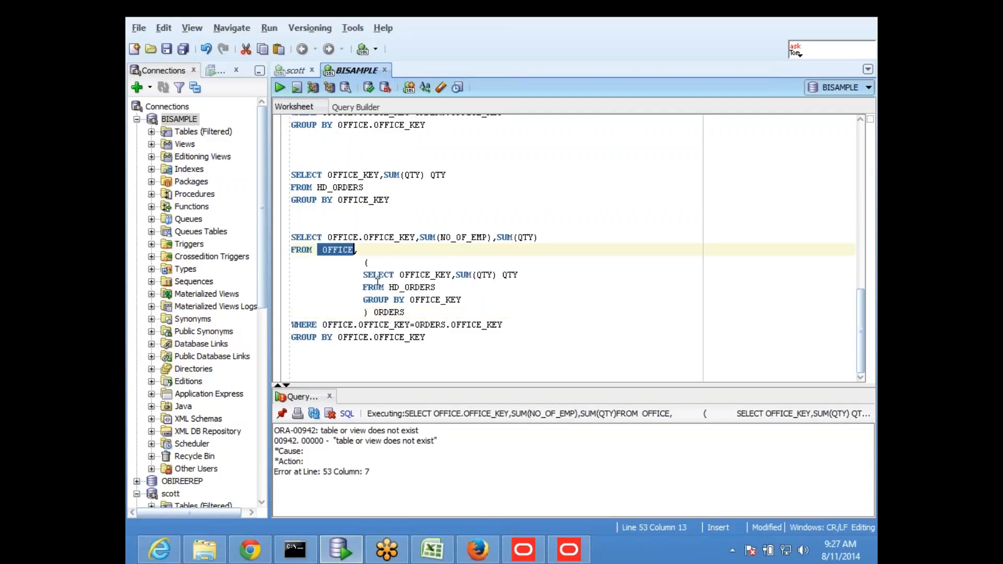
double_click(389, 312)
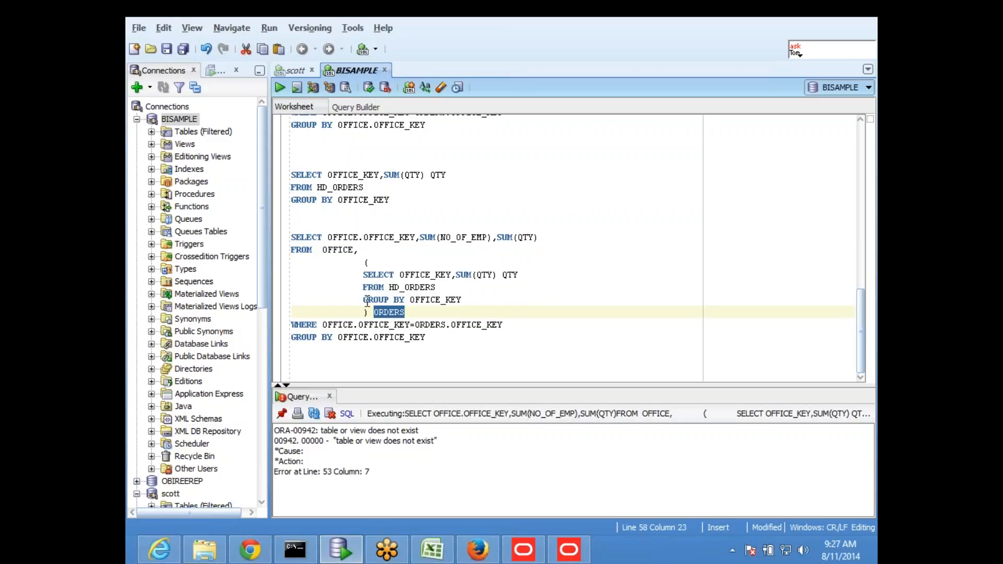
left_click(355, 359)
left_click_drag(293, 241, 513, 325)
key("ctrl+c")
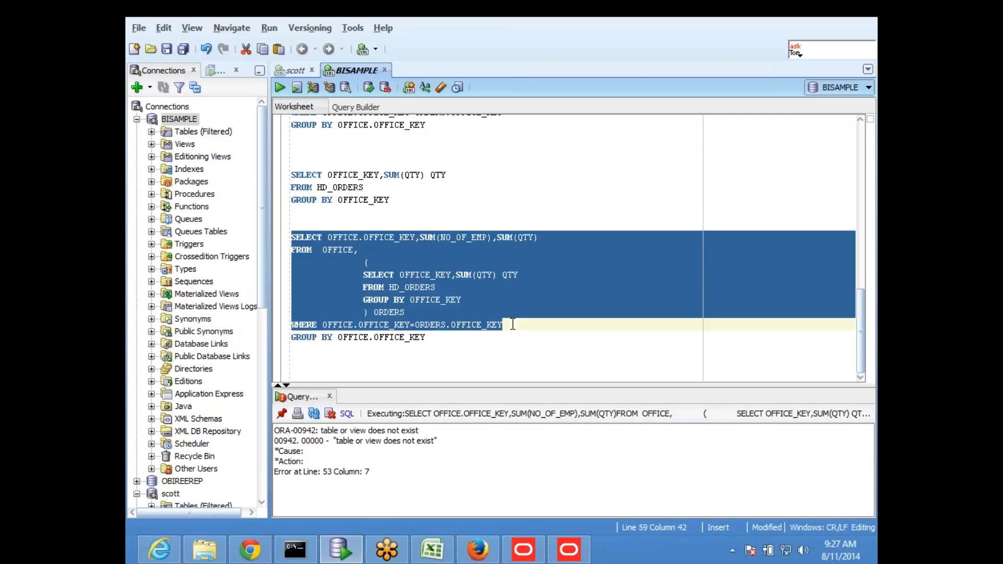
- Paste a copy of the join query below, change its column list to *, and select it
left_click(375, 372)
key("Return")
key("ctrl+v")
key("Up")
key("Up")
key("Up")
key("Up")
key("Up")
key("Up")
key("Up")
key("BackSpace")
key("BackSpace")
key("BackSpace")
key("BackSpace")
key("BackSpace")
key("BackSpace")
key("BackSpace")
key("BackSpace")
key("BackSpace")
key("BackSpace")
key("BackSpace")
key("BackSpace")
key("BackSpace")
key("BackSpace")
key("BackSpace")
key("BackSpace")
key("BackSpace")
key("BackSpace")
key("BackSpace")
key("BackSpace")
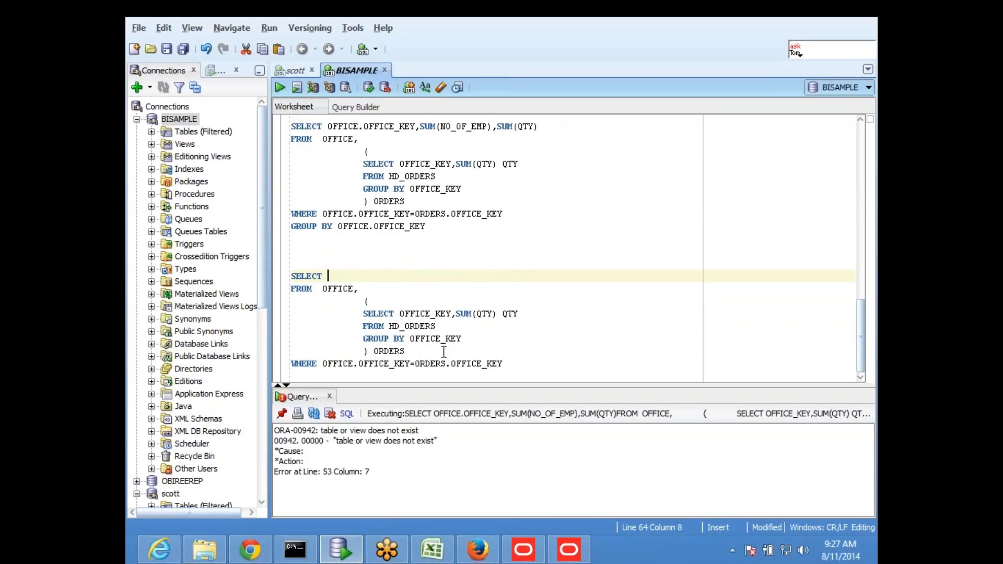
key("Down")
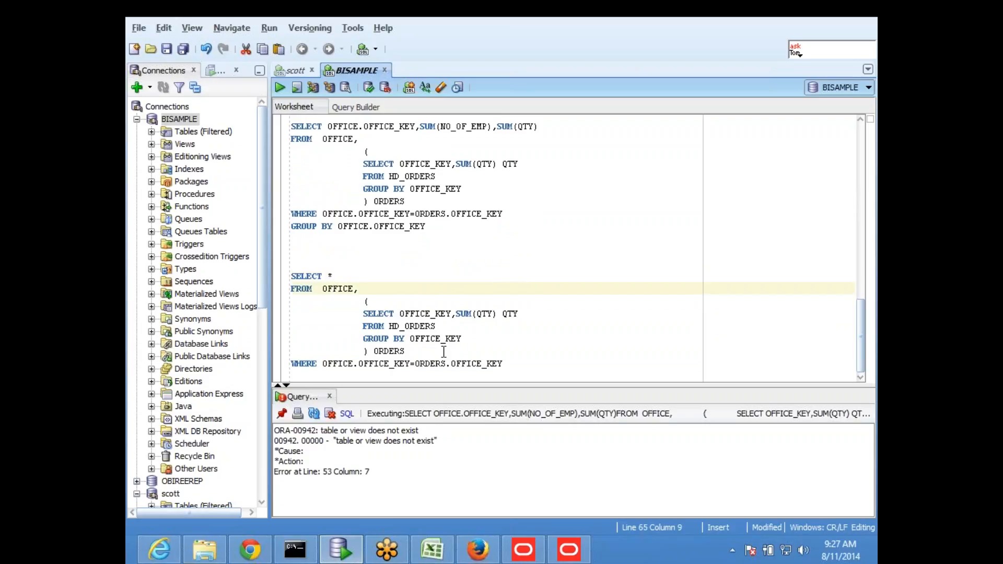
key("Down")
key("Down")
key("Down")
key("Down")
key("Up")
key("Up")
key("Right")
key("Up")
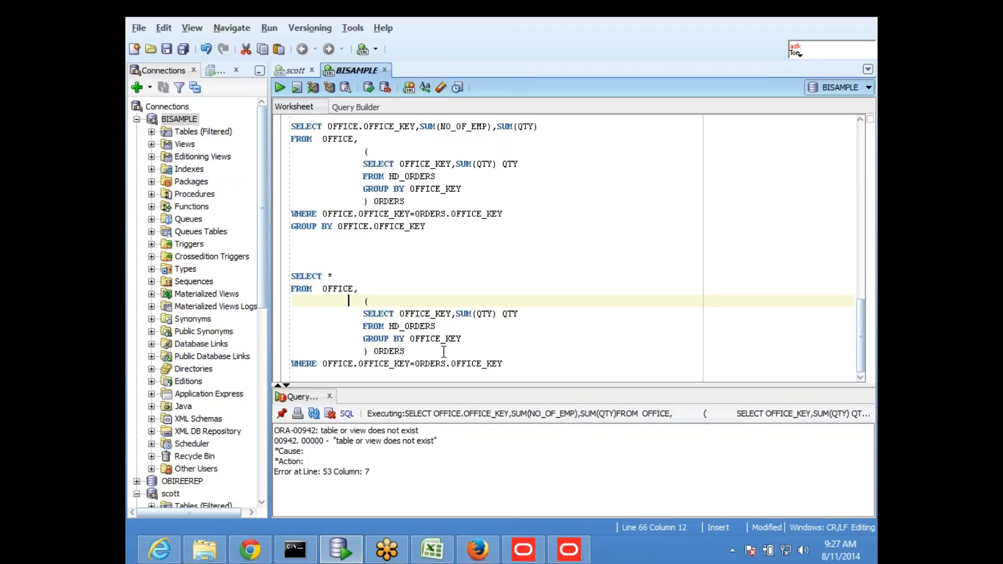
key("Left")
key("Left")
key("Left")
key("Left")
key("Left")
key("Down")
key("Down")
key("Down")
key("Down")
key("Down")
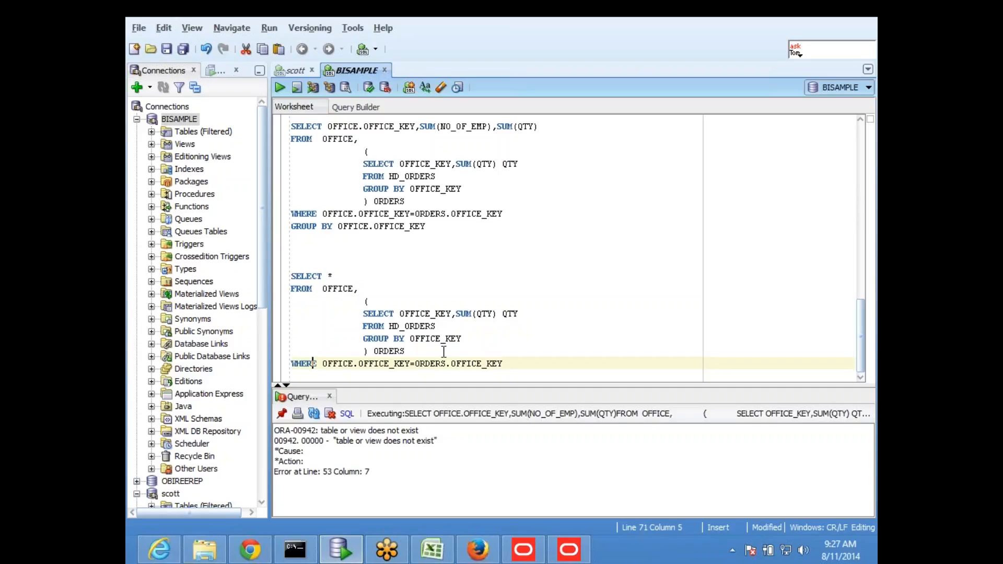
left_click_drag(541, 371, 287, 272)
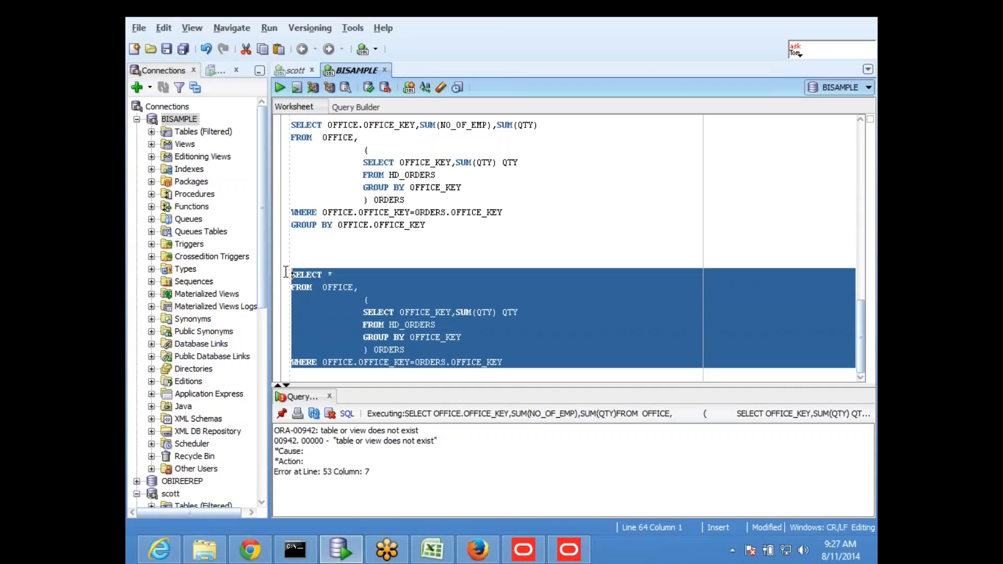
- Run the SELECT * query, then pull the subquery brackets onto the FROM OFFICE and GROUP BY lines
left_click(280, 88)
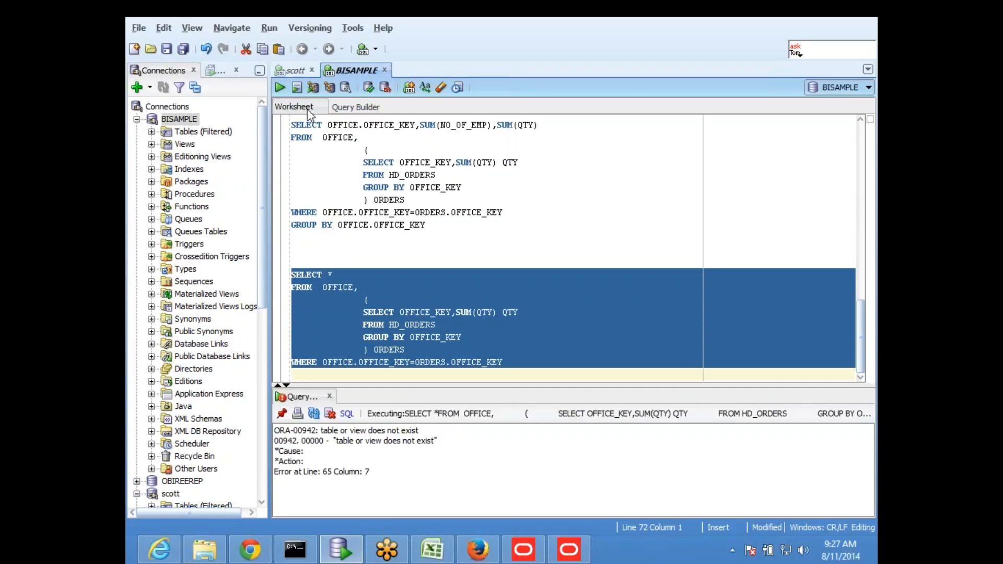
left_click(414, 295)
left_click_drag(359, 299, 292, 299)
key("BackSpace")
key("BackSpace")
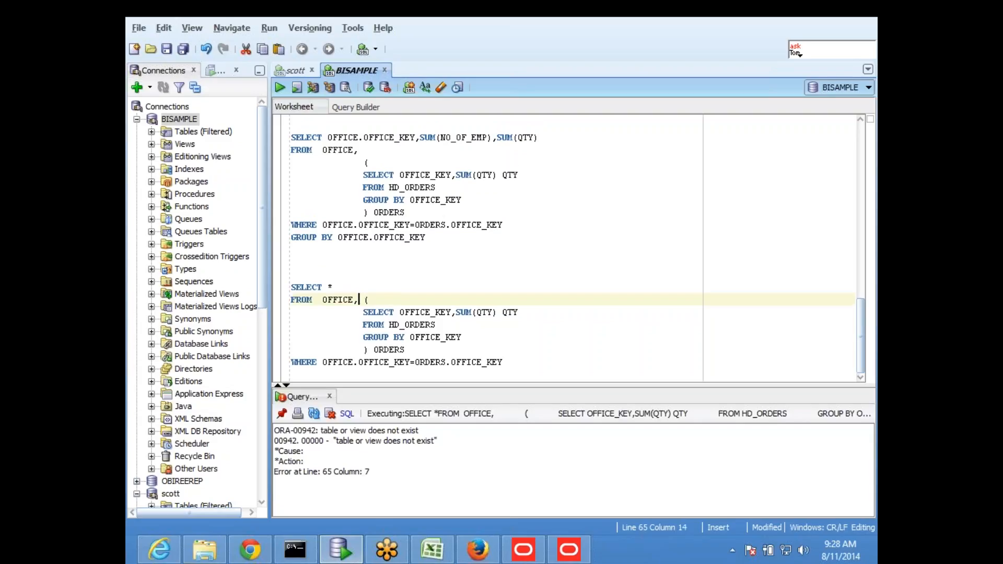
key("BackSpace")
key("Down")
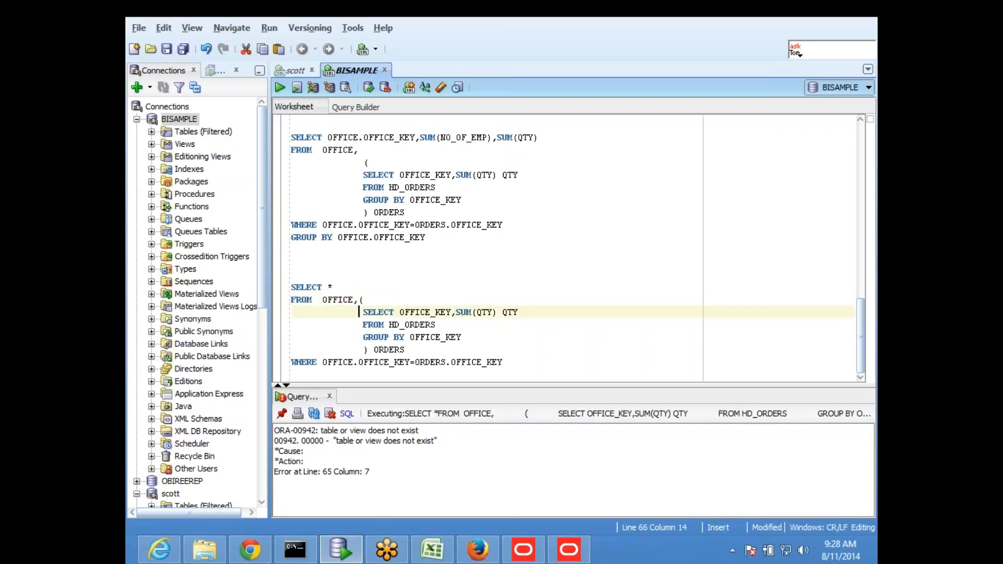
key("BackSpace")
key("BackSpace")
key("BackSpace")
key("BackSpace")
key("BackSpace")
key("BackSpace")
key("BackSpace")
key("BackSpace")
key("BackSpace")
key("BackSpace")
key("BackSpace")
key("BackSpace")
key("BackSpace")
key("BackSpace")
key("BackSpace")
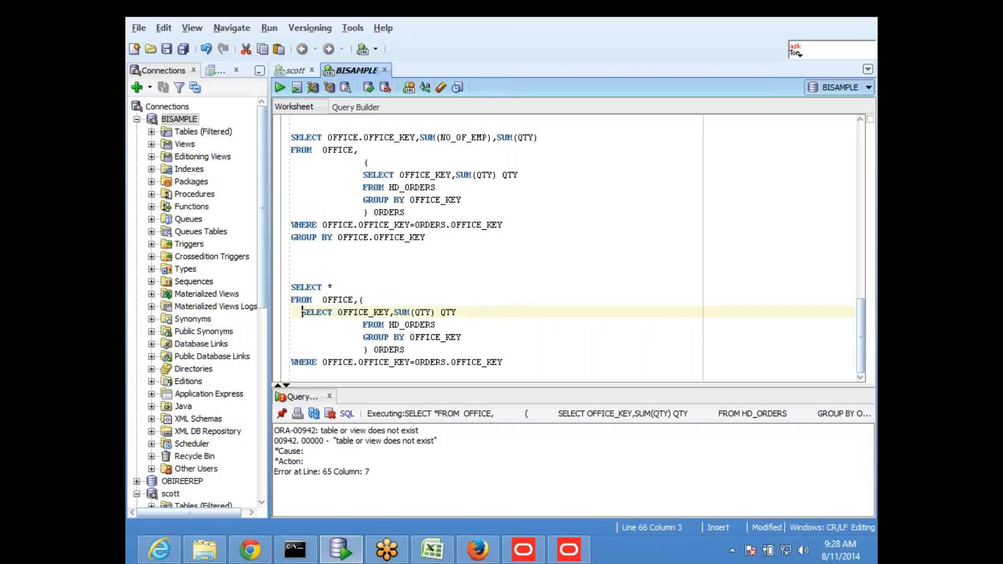
key("Right")
key("Right")
key("Right")
key("Right")
key("Right")
key("Right")
key("Right")
key("Right")
key("Right")
key("Right")
key("Right")
key("Right")
key("Right")
key("Right")
key("Right")
key("Right")
key("Right")
key("Right")
key("Right")
key("Right")
key("Right")
key("Right")
key("Right")
key("Down")
key("Left")
key("Left")
key("Left")
key("Left")
key("Left")
key("Left")
key("Left")
key("Left")
key("Left")
key("Left")
key("Down")
key("Down")
key("Left")
key("Left")
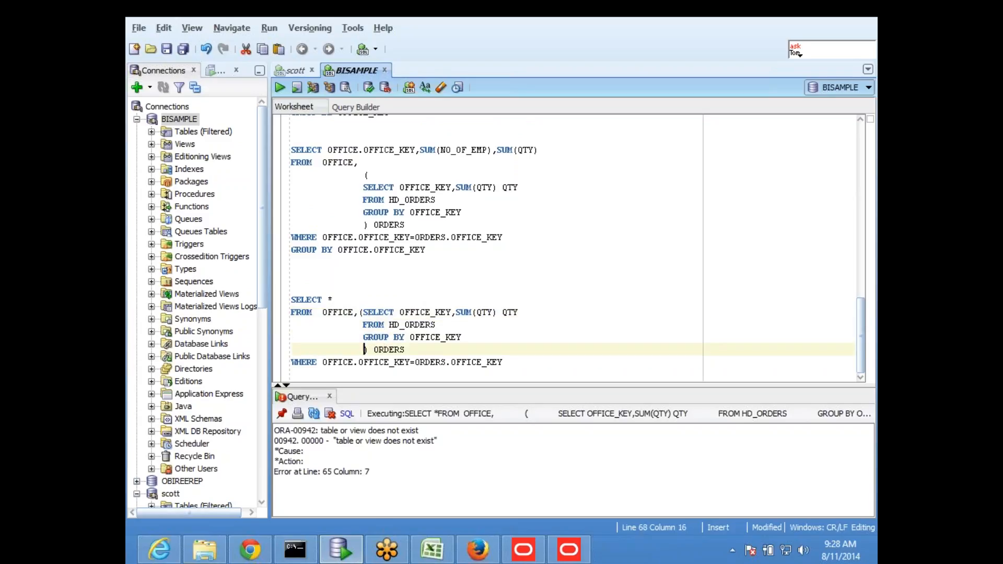
key("BackSpace")
key("BackSpace")
key("BackSpace")
key("BackSpace")
key("BackSpace")
key("BackSpace")
key("BackSpace")
key("BackSpace")
key("BackSpace")
key("BackSpace")
key("BackSpace")
key("BackSpace")
key("BackSpace")
key("BackSpace")
key("BackSpace")
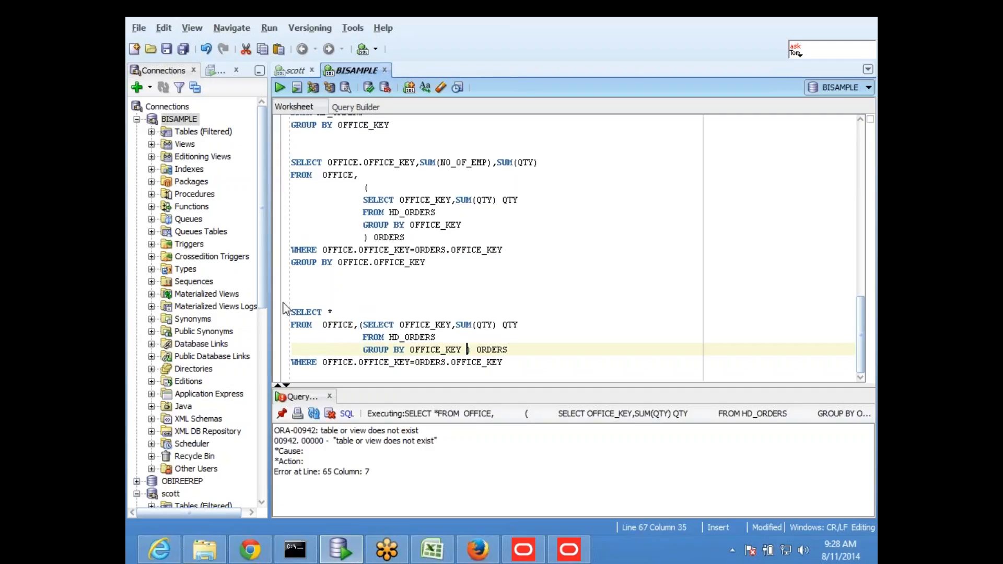
- Comment out the WHERE join line with -- and run the query without it
left_click(525, 303)
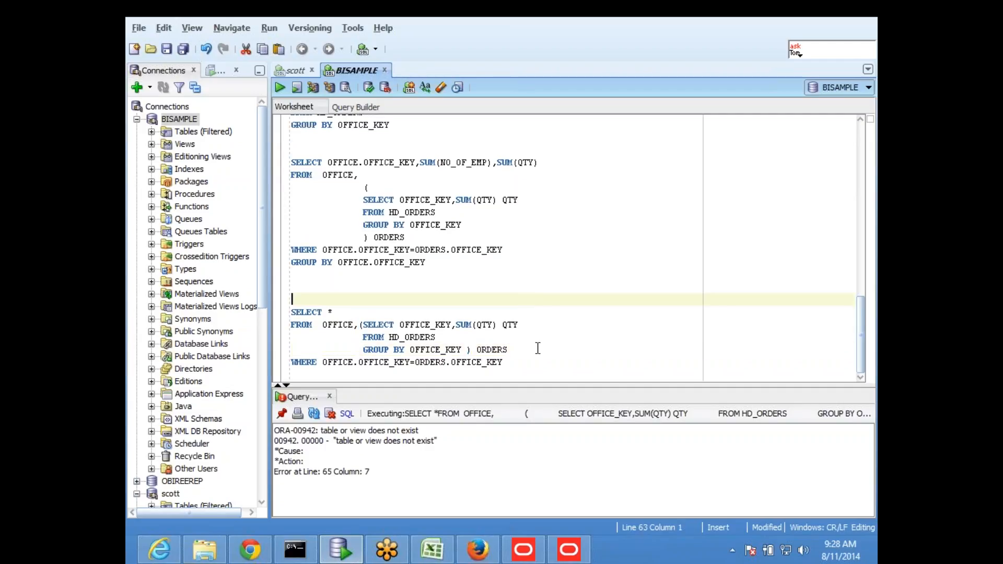
left_click_drag(518, 362, 291, 370)
key("Up")
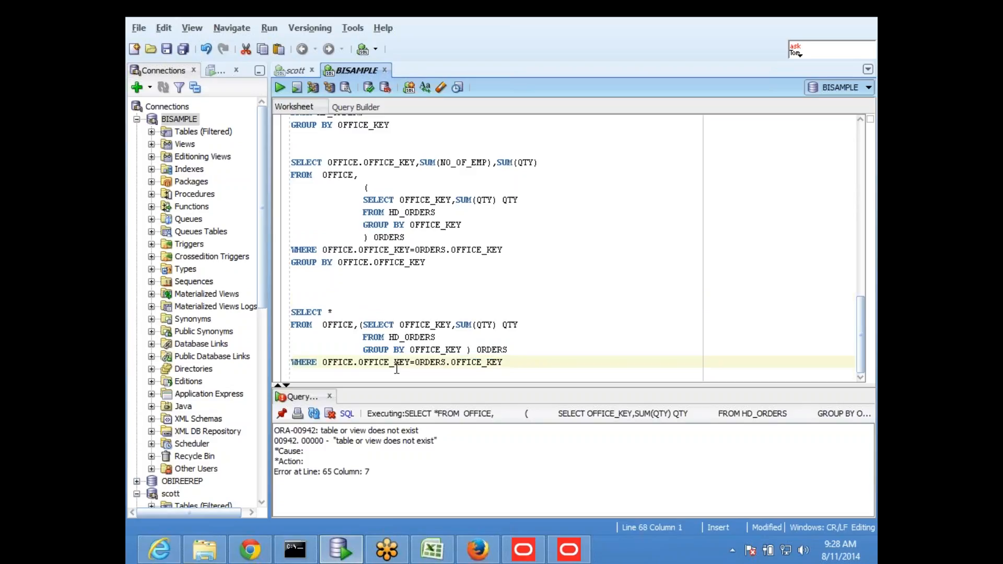
type("--")
left_click_drag(515, 360, 288, 312)
left_click(381, 336)
left_click_drag(519, 347, 291, 314)
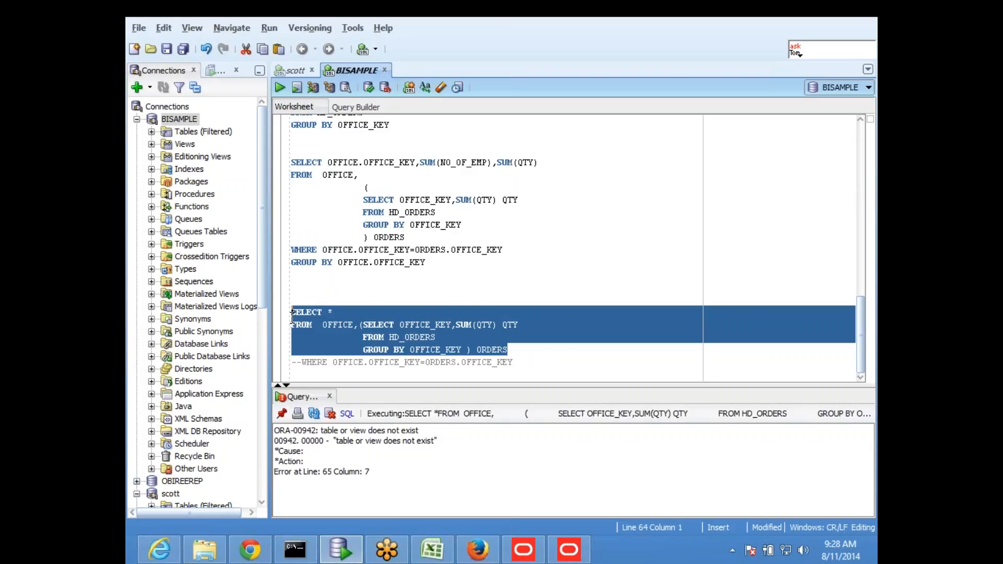
left_click(278, 89)
left_click(523, 250)
- Rename the subquery alias from ORDERS to A and rerun, still getting ORA-00942
left_click(364, 324)
left_click_drag(477, 349, 544, 346)
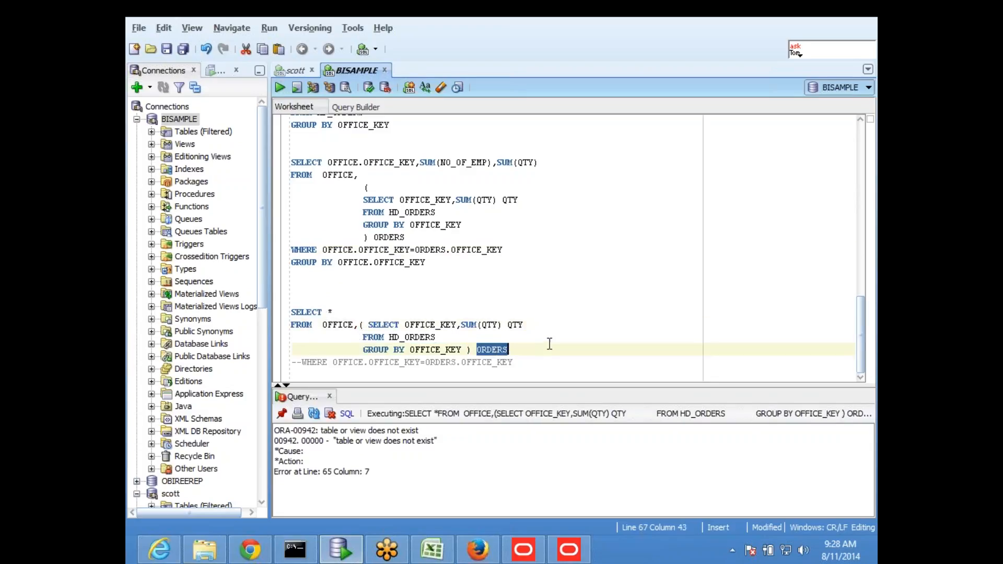
type("A")
left_click_drag(481, 349, 341, 316)
left_click(281, 88)
- Select the HD_ORDERS subquery text and bring up the SQL History list with F8
left_click(468, 294)
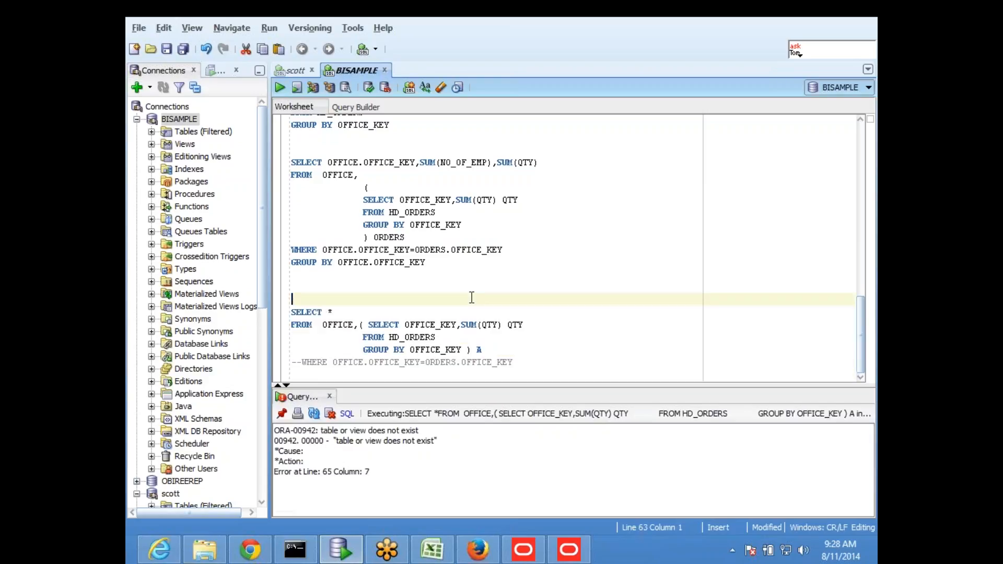
left_click_drag(405, 325, 578, 339)
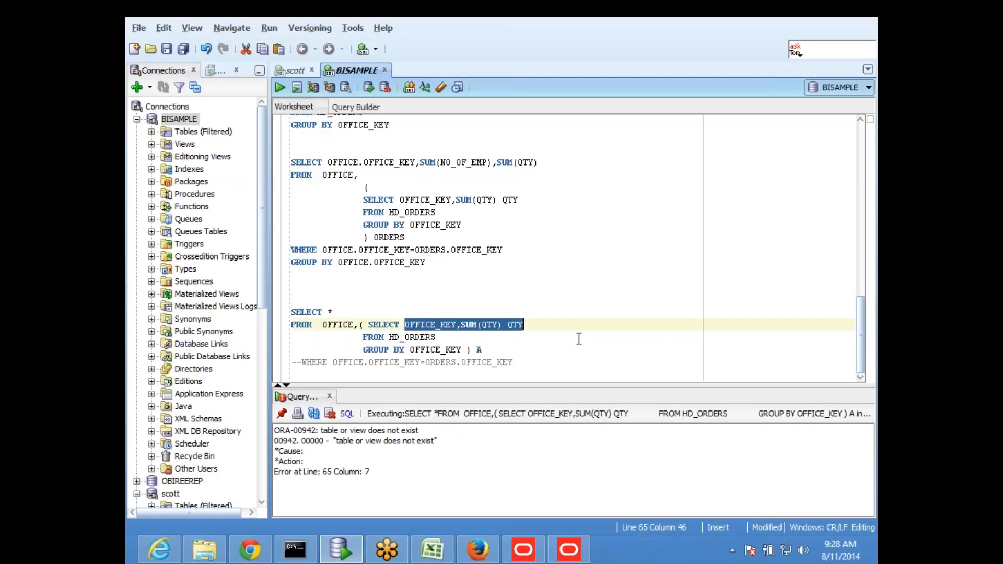
left_click(411, 337)
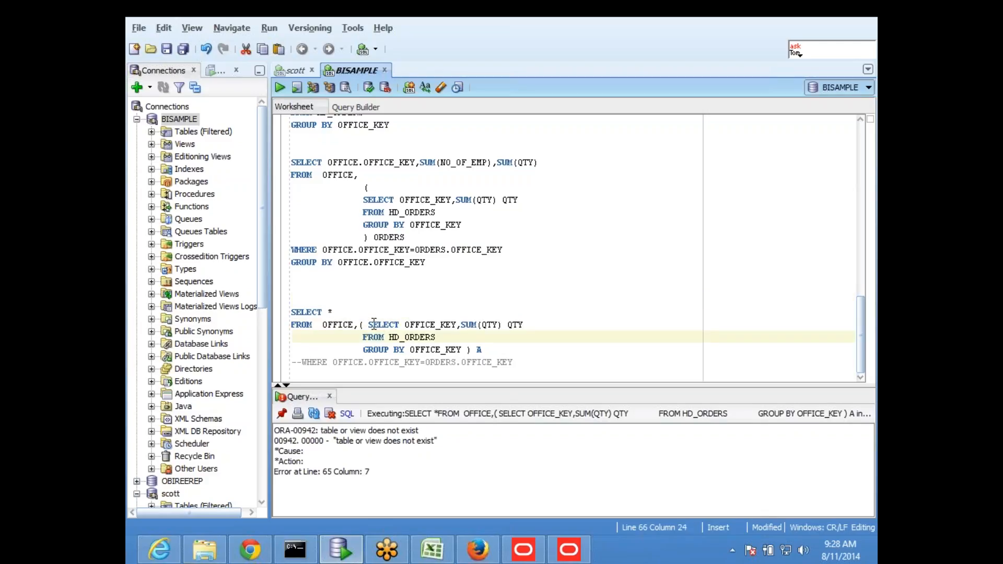
left_click_drag(368, 324, 462, 350)
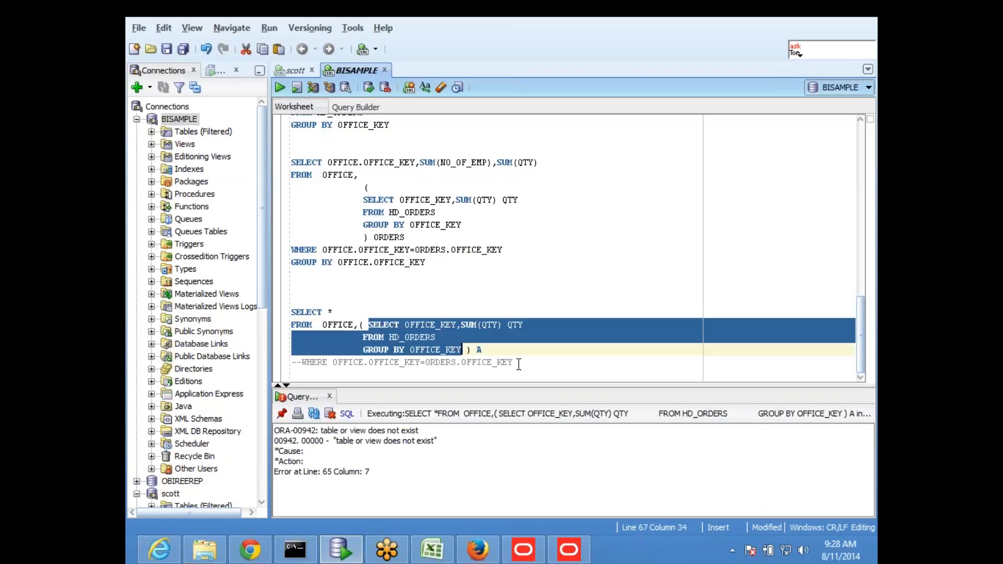
key("F8")
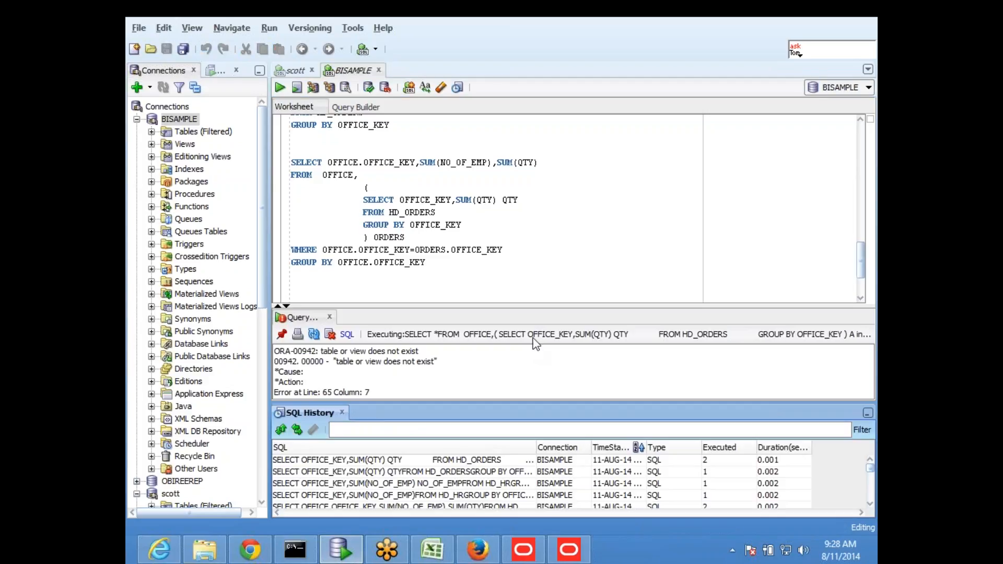
- Close SQL History and run the subquery alone, returning OFFICE_KEY 1 with QTY 9
left_click(342, 412)
left_click(502, 298)
scroll(501, 297, "down", 1)
left_click_drag(368, 304, 466, 330)
left_click(280, 87)
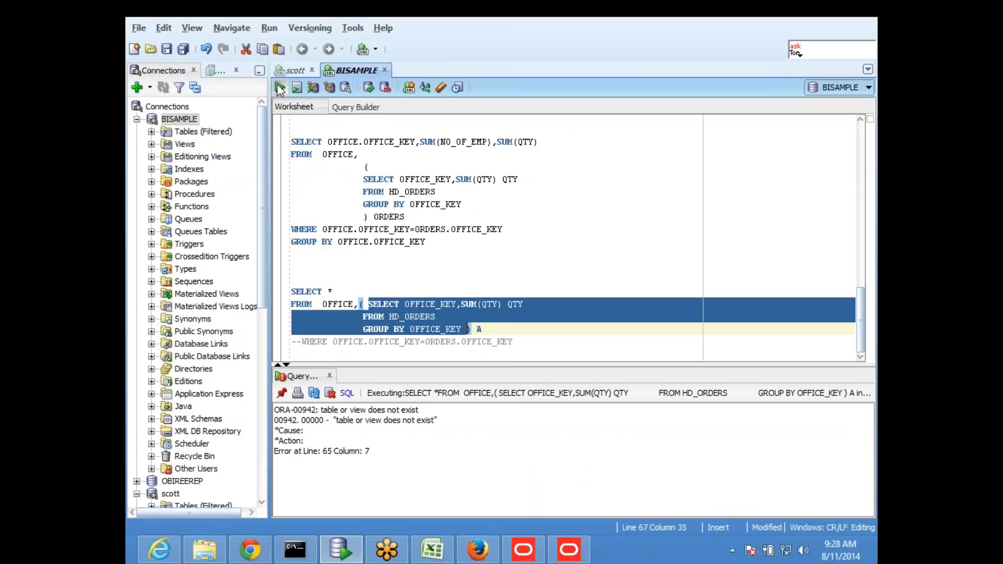
left_click(481, 291)
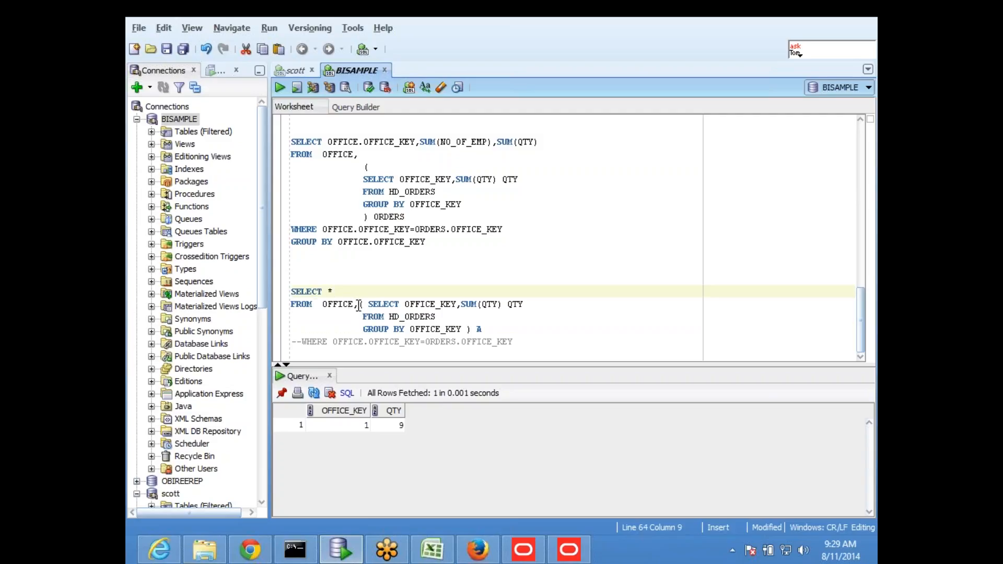
- Copy HD_HR from the earlier query and paste it over OFFICE in the outer FROM line
scroll(370, 298, "up", 5)
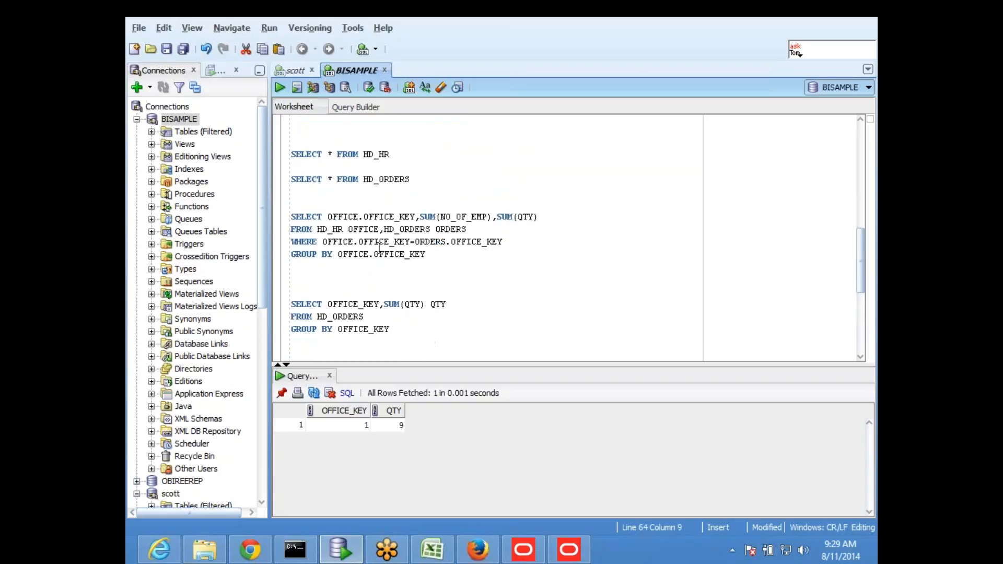
left_click_drag(318, 230, 343, 230)
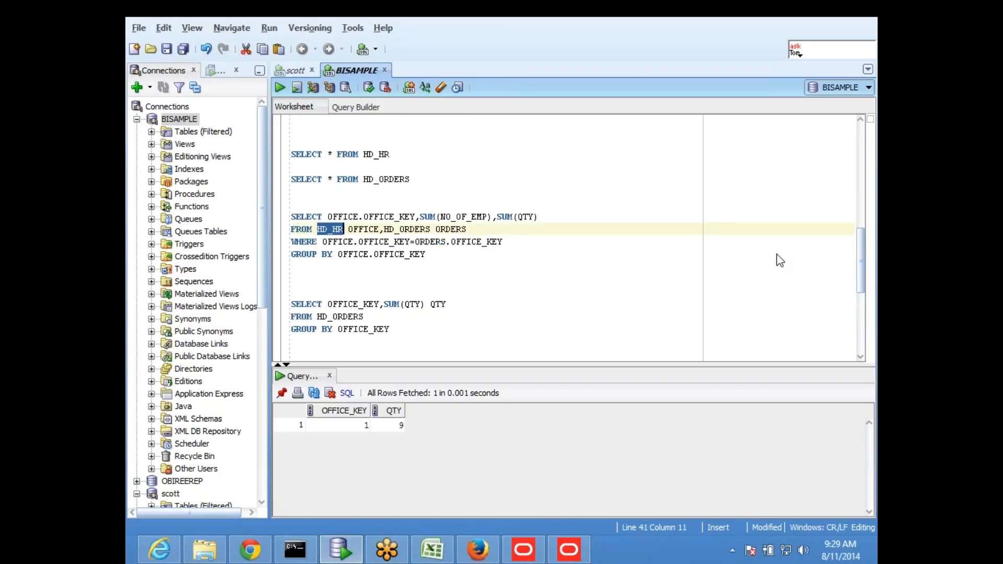
left_click(596, 251)
scroll(496, 233, "down", 6)
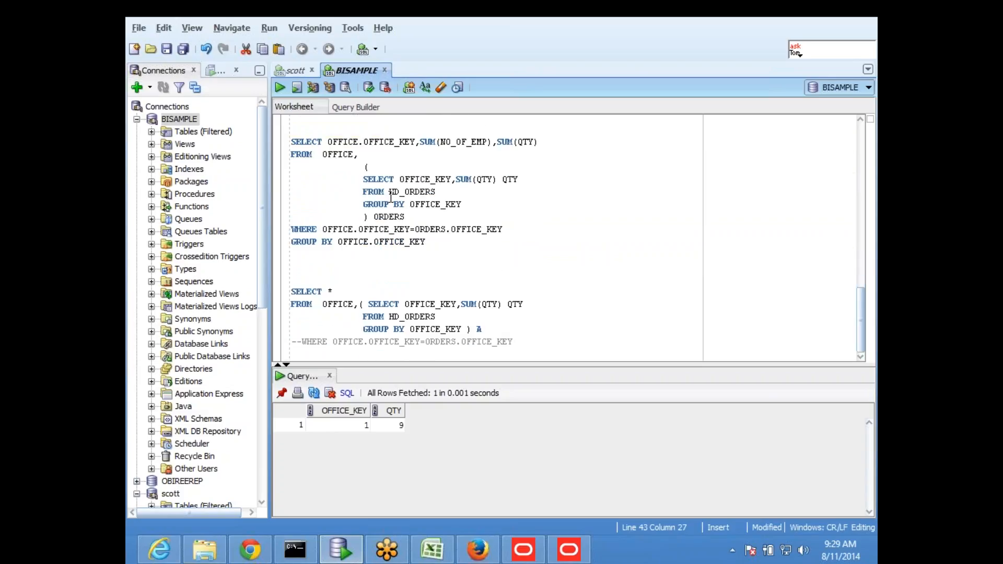
left_click_drag(322, 154, 355, 154)
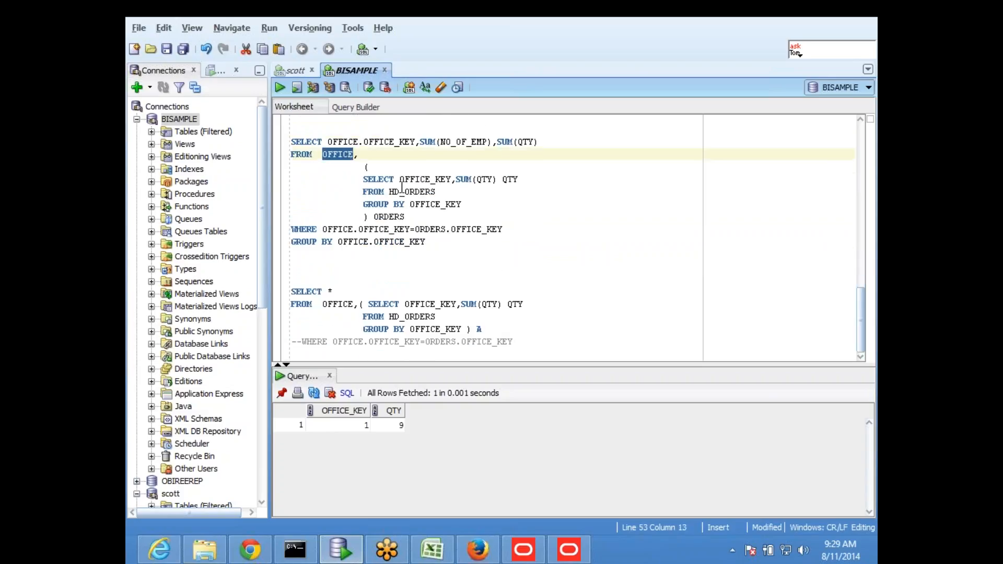
type("HD_HR")
left_click(557, 233)
scroll(486, 268, "up", 2)
- Delete the leftover SELECT * trial query
scroll(362, 290, "down", 2)
left_click_drag(338, 266, 624, 354)
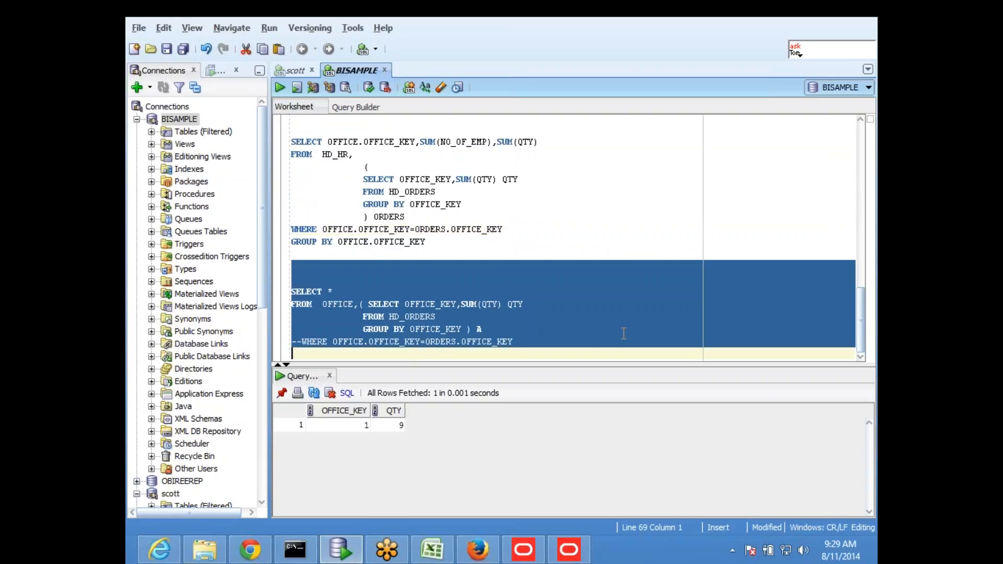
key("Delete")
left_click(411, 268)
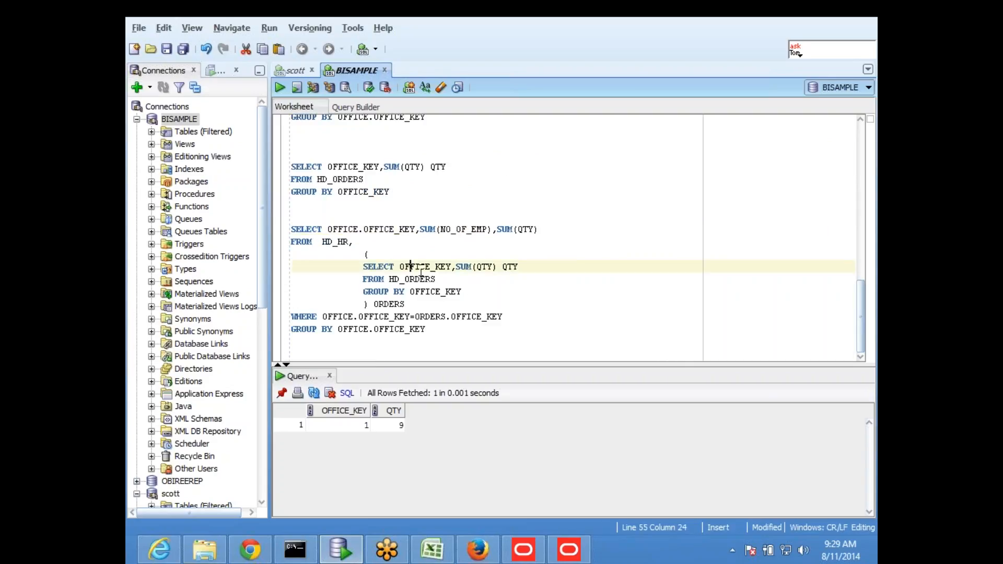
- Run the HD_HR join query, which fails with ORA-00904 "OFFICE"."OFFICE_KEY" invalid identifier
scroll(421, 272, "up", 5)
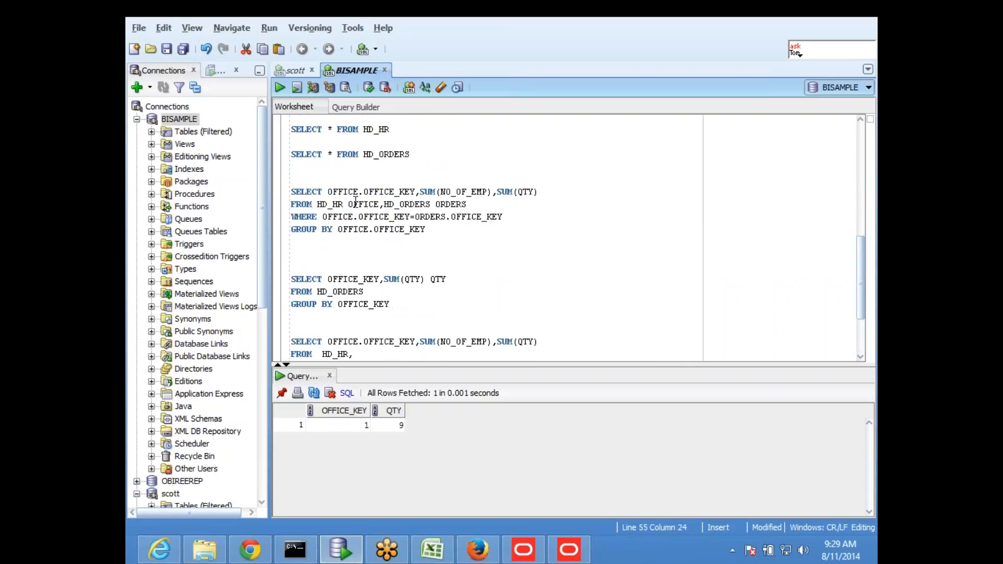
scroll(369, 213, "down", 1)
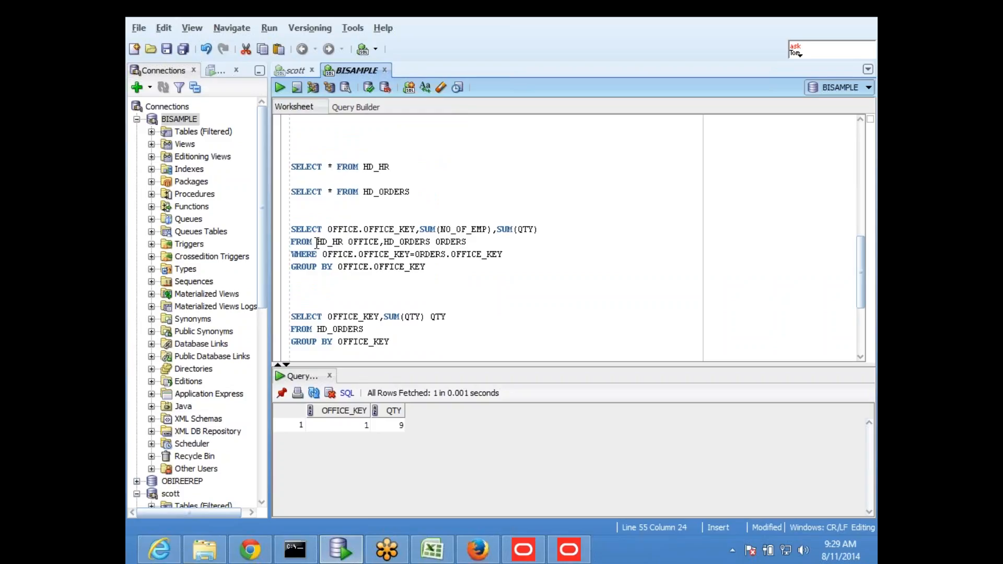
left_click_drag(317, 242, 348, 241)
left_click(432, 268)
scroll(418, 256, "down", 4)
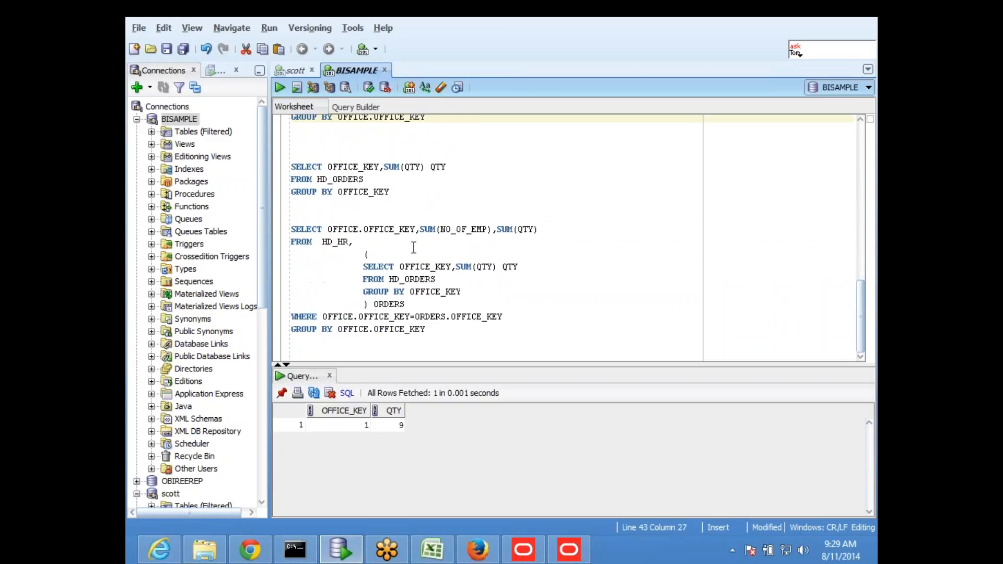
left_click(327, 266)
left_click_drag(328, 229, 439, 230)
left_click_drag(322, 241, 349, 241)
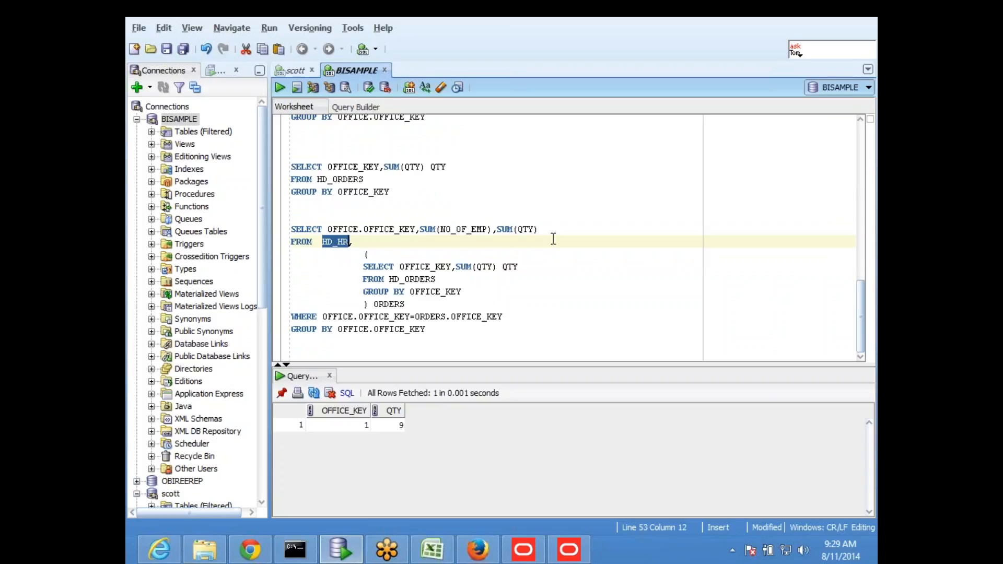
left_click(478, 254)
left_click_drag(444, 339, 289, 230)
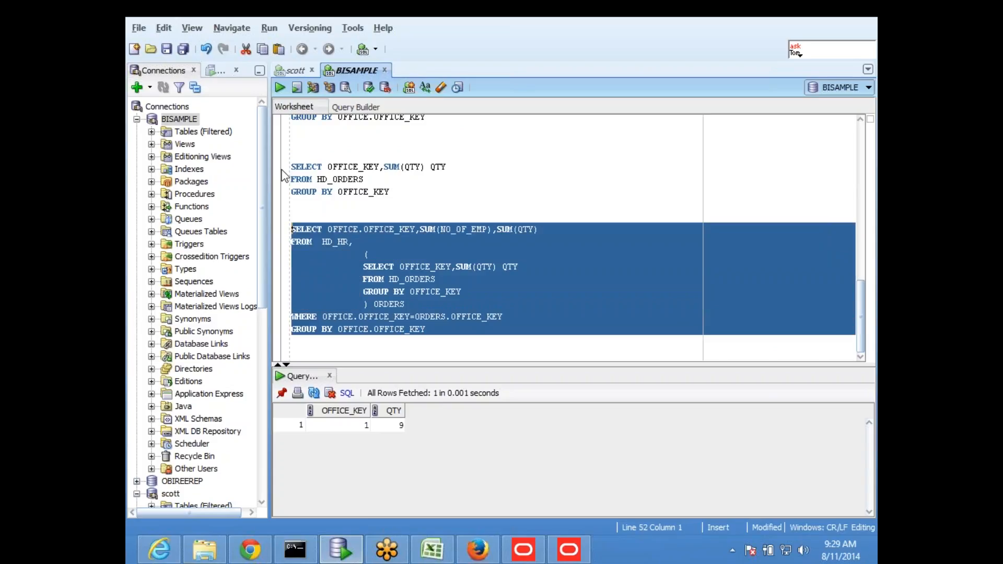
left_click(279, 87)
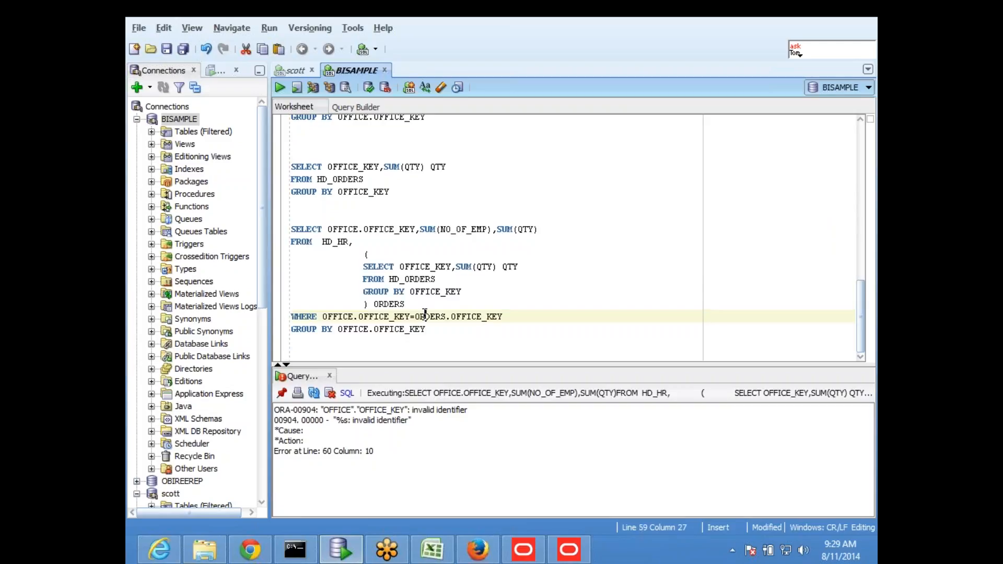
- Replace OFFICE with HD_HR in the select list, WHERE condition and GROUP BY clause
left_click_drag(321, 242, 349, 244)
key("ctrl+c")
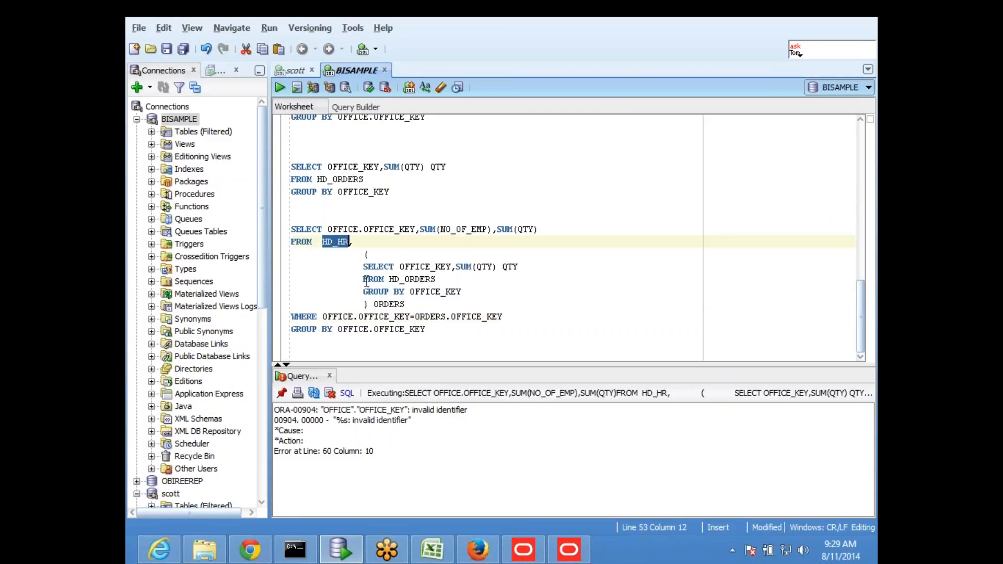
left_click_drag(327, 230, 360, 230)
key("ctrl+v")
left_click(367, 255)
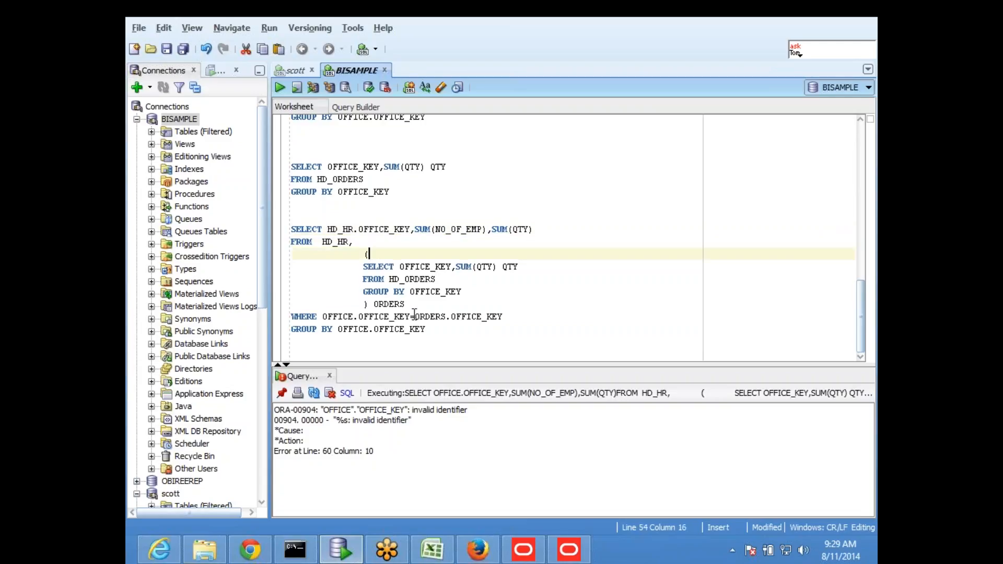
left_click_drag(457, 345, 422, 329)
left_click(376, 339)
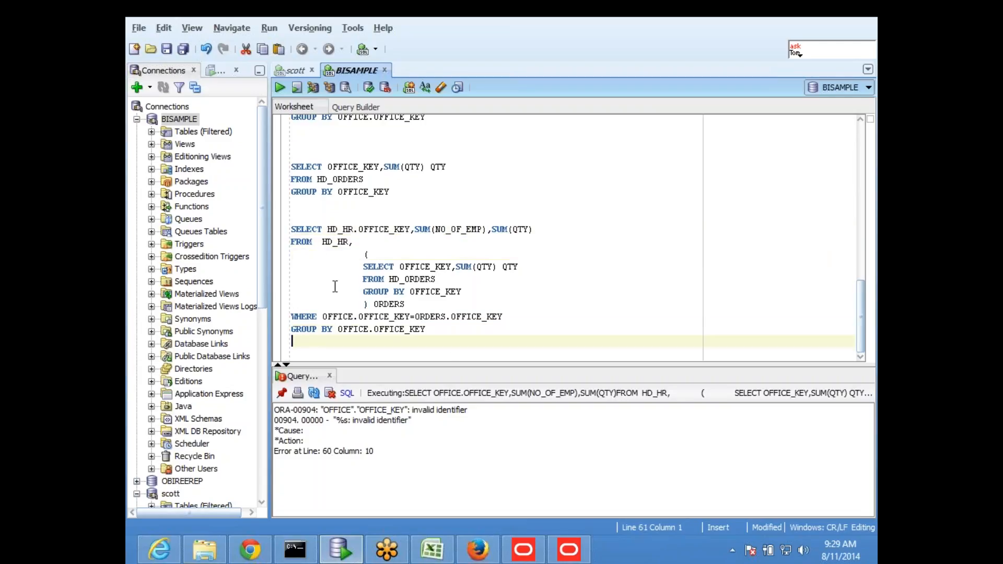
left_click_drag(323, 317, 353, 316)
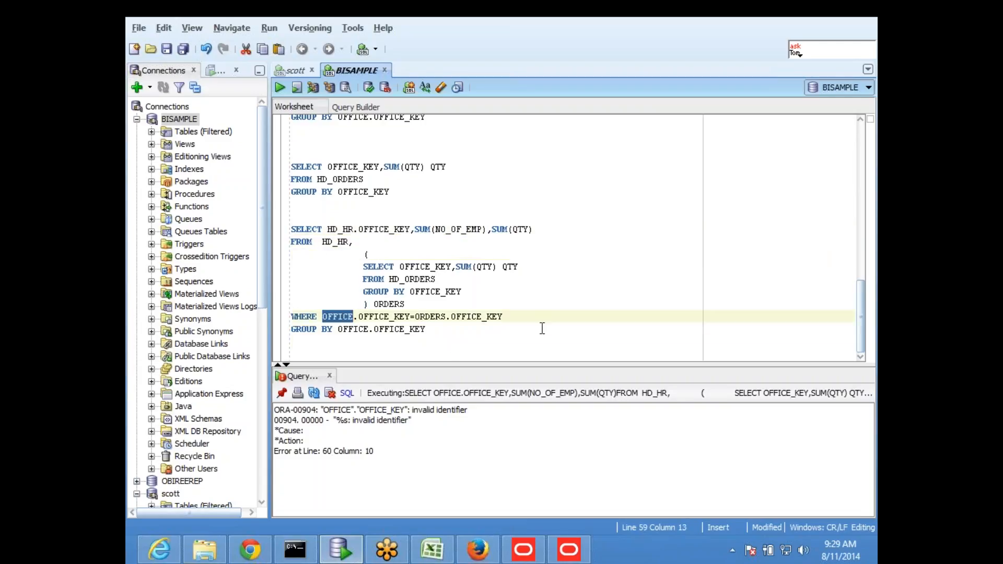
key("ctrl+v")
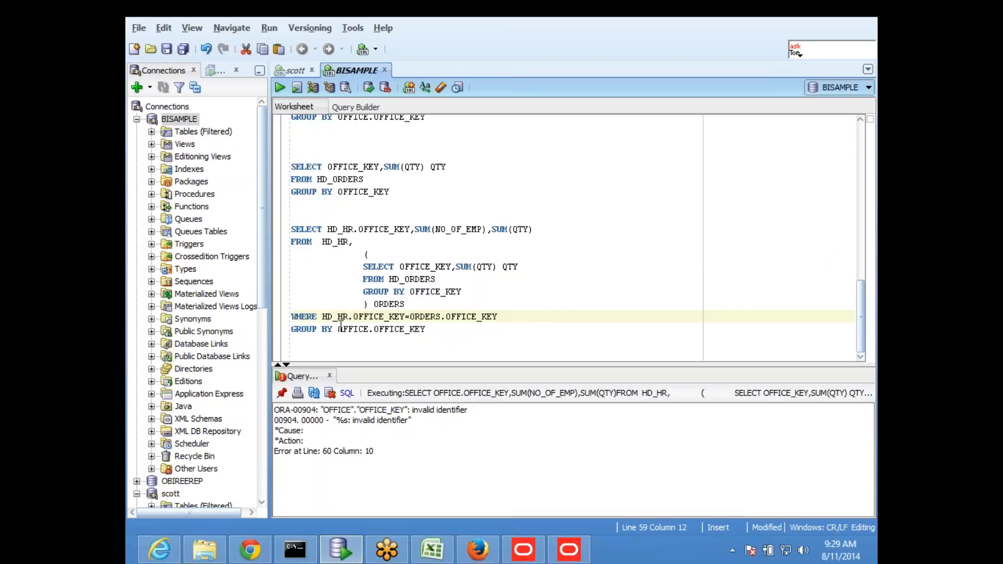
left_click_drag(337, 329, 369, 329)
key("ctrl+v")
- Run the corrected join with Ctrl+Enter, returning OFFICE_KEY 1, employees 200, quantity 9
left_click(460, 341)
left_click_drag(438, 333, 262, 217)
key("ctrl+Return")
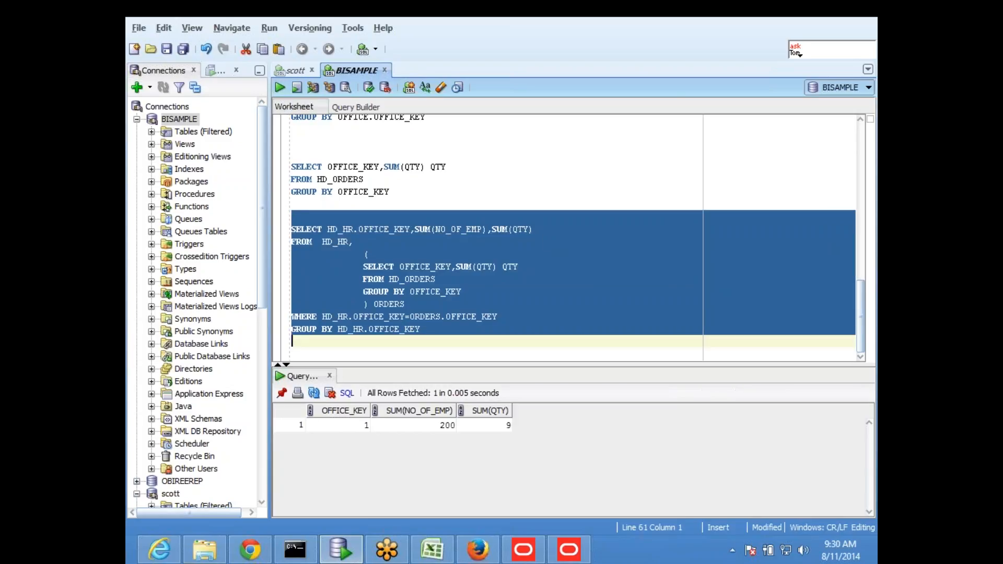
left_click(575, 287)
- Enlarge the results pane, review the join's outer query, subquery and condition, and rerun it
left_click_drag(563, 366, 564, 343)
left_click(583, 251)
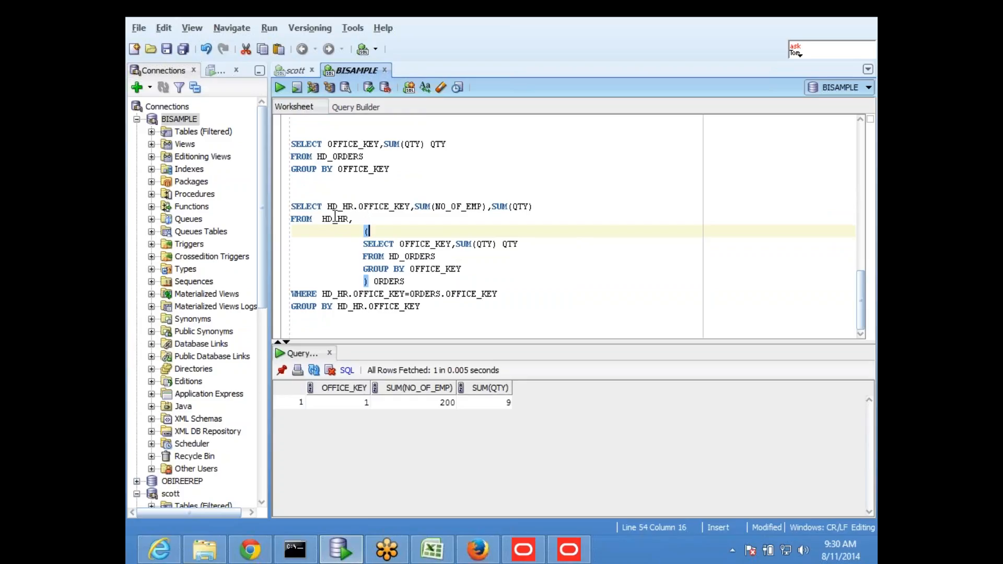
left_click_drag(324, 207, 349, 219)
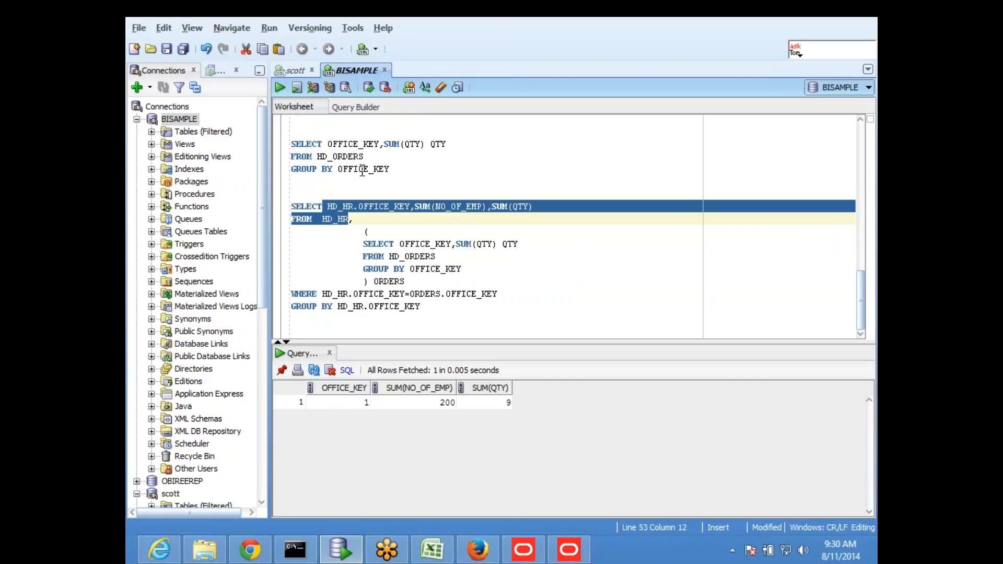
left_click(465, 260)
left_click_drag(360, 235, 408, 281)
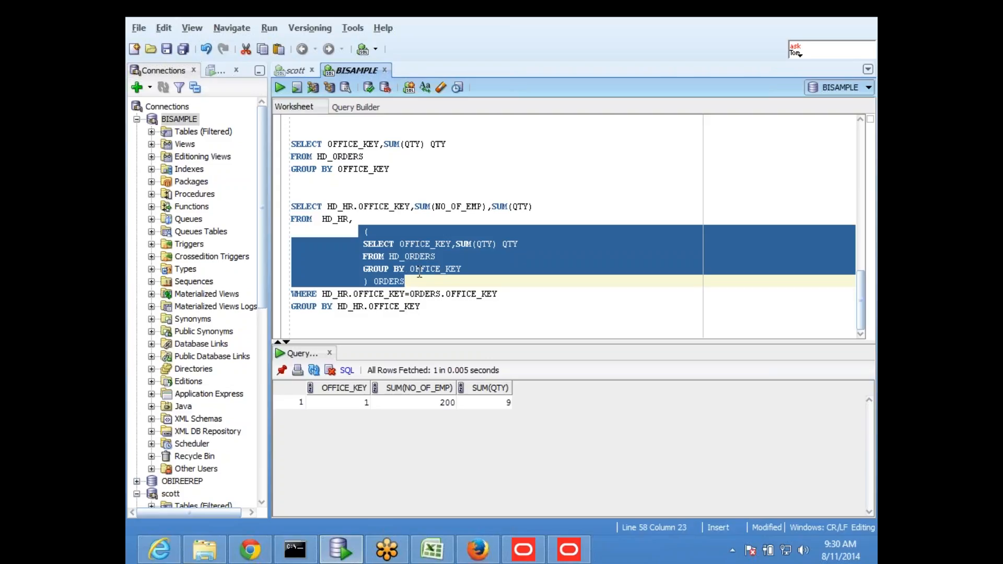
left_click(442, 282)
left_click_drag(323, 294, 497, 296)
left_click(448, 317)
left_click(294, 204, "shift")
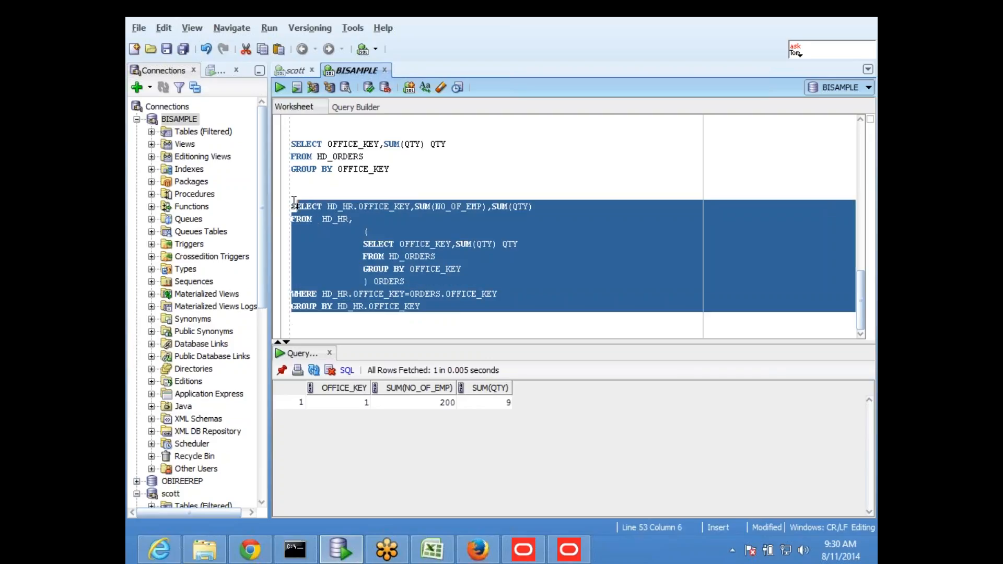
left_click(280, 88)
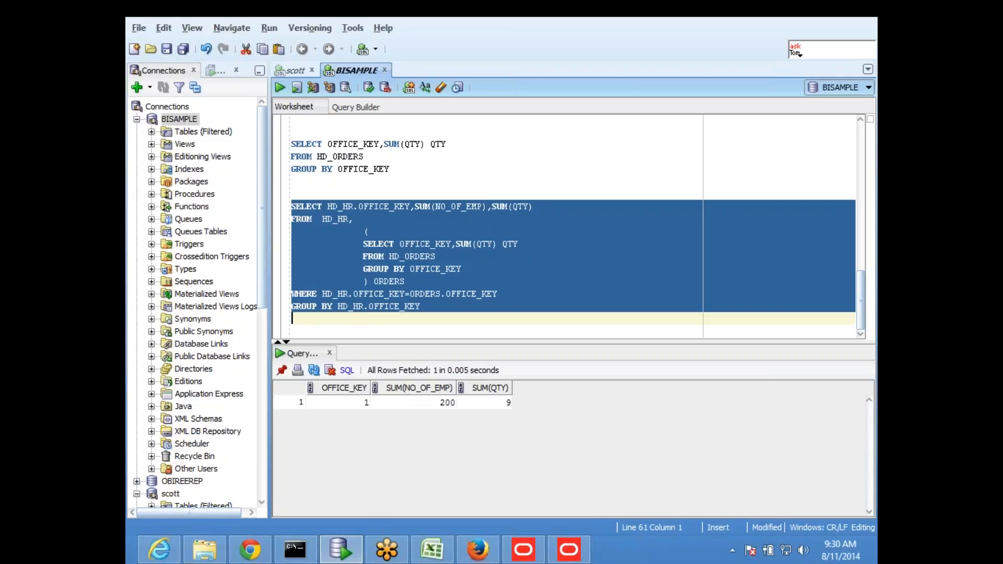
left_click(561, 233)
- Add blank lines above and below the final HD_HR join query
scroll(560, 225, "up", 4)
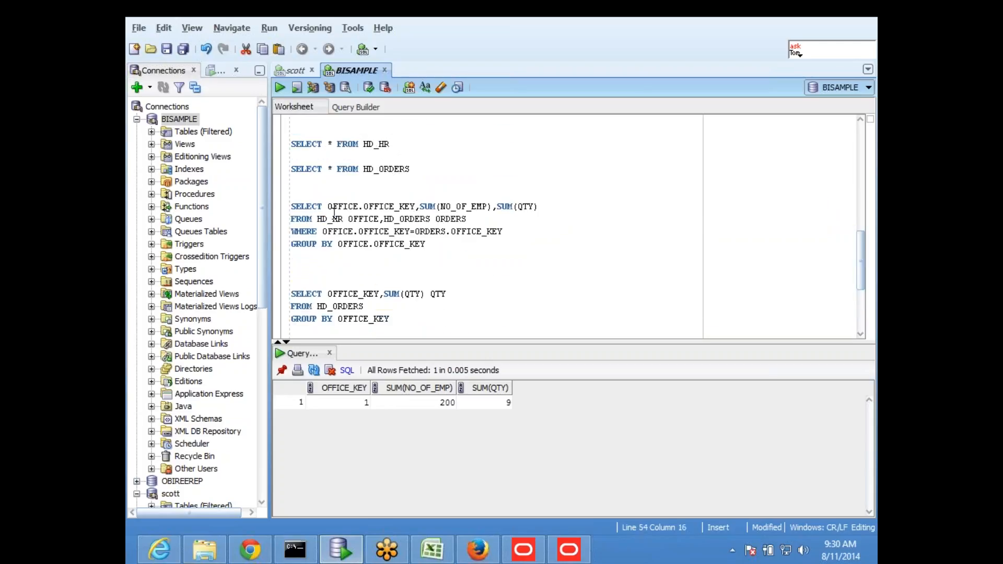
left_click_drag(315, 218, 380, 219)
left_click(379, 219)
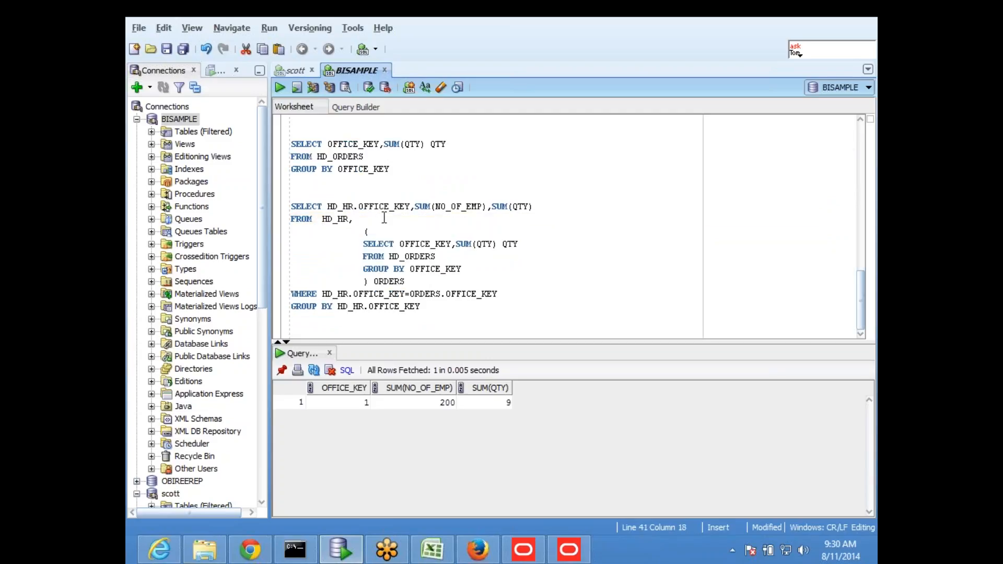
left_click(362, 189)
key("Return")
key("Return")
scroll(362, 189, "down", 1)
left_click(413, 332)
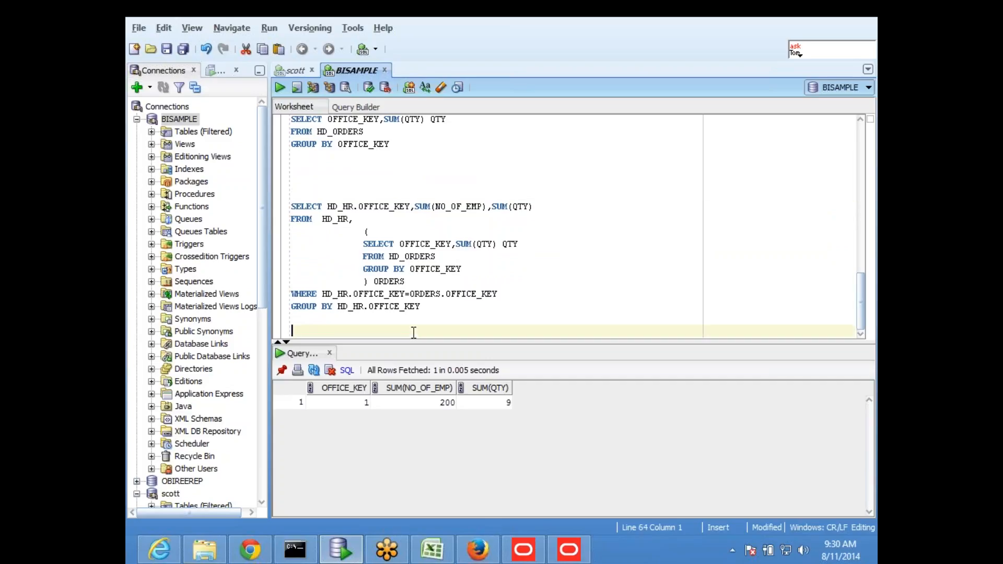
key("Return")
left_click(394, 168)
scroll(407, 204, "up", 1)
scroll(410, 215, "down", 1)
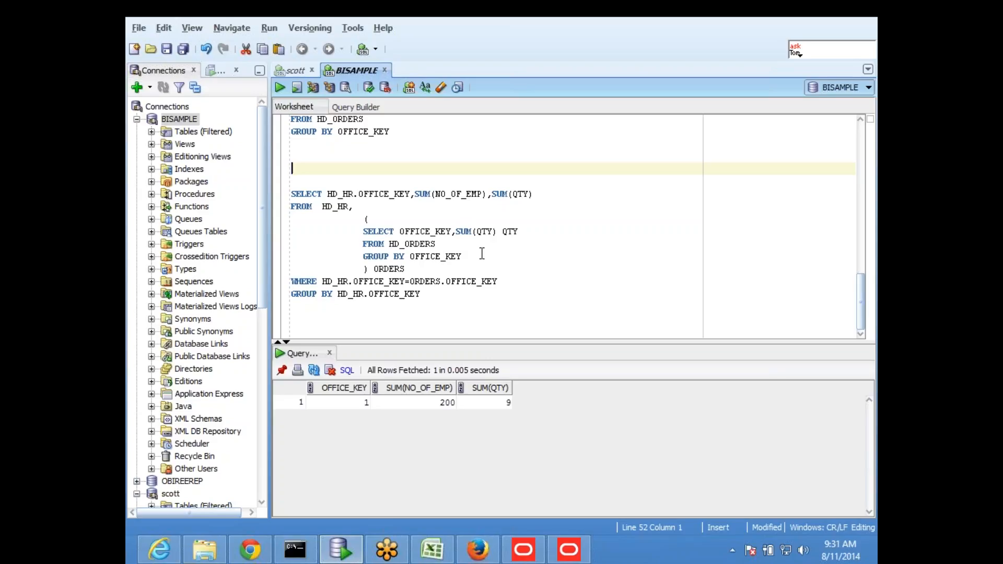
- Select the entire HD_HR join query and bring up the obiee_56 workbook in Excel
left_click(528, 220)
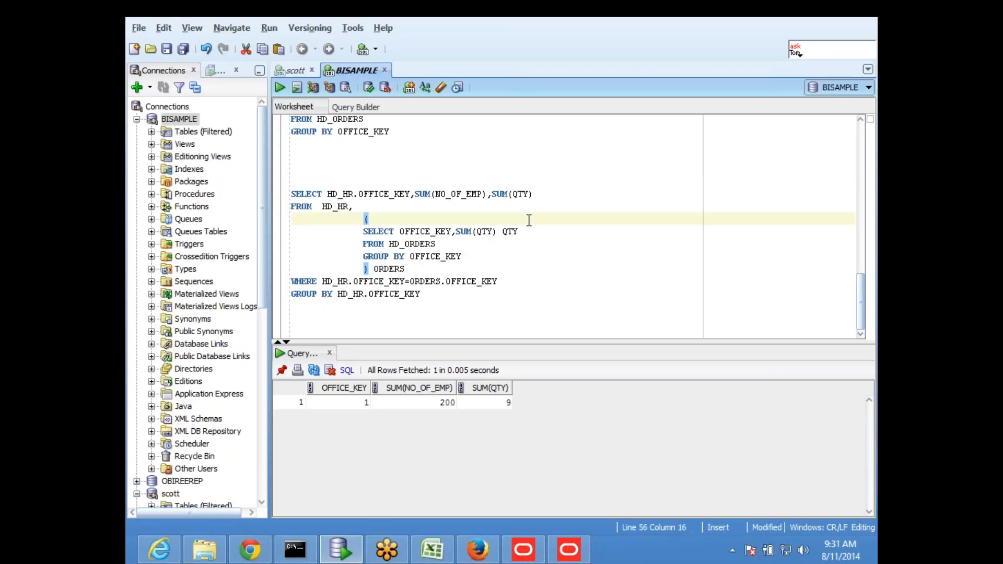
left_click_drag(415, 308, 285, 205)
key("ctrl+c")
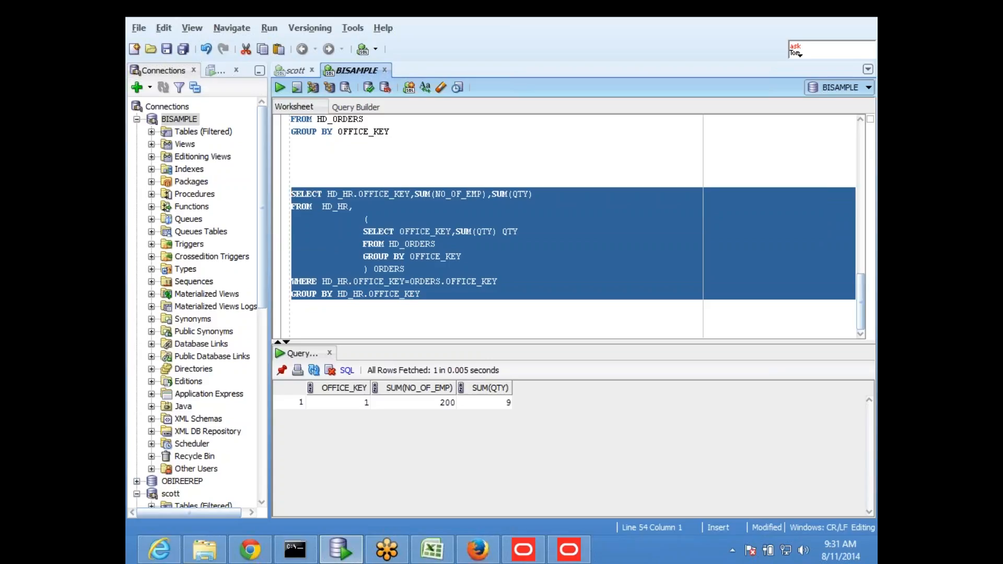
left_click(432, 549)
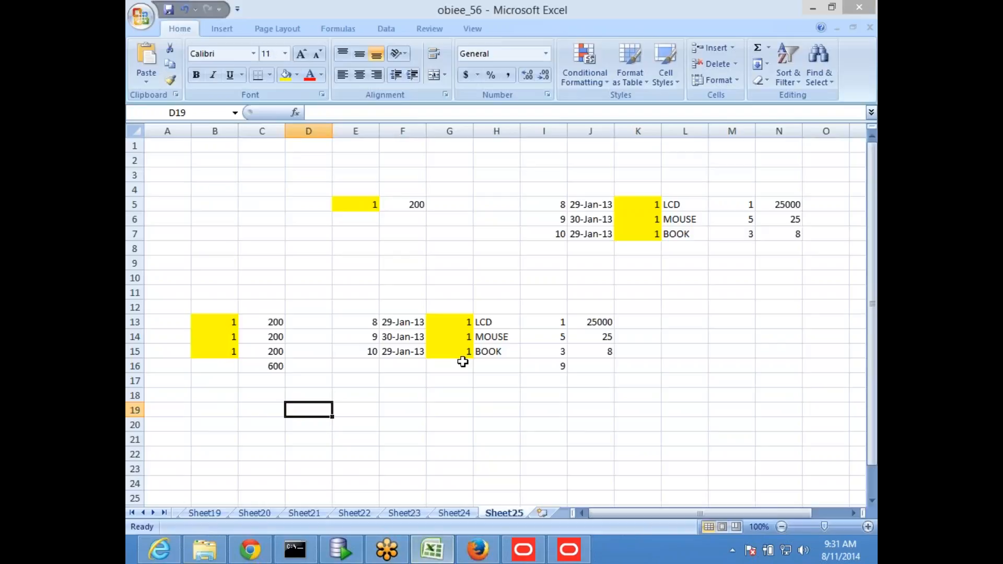
- Paste the HD_HR join query into cell F39 on Sheet24, below the old query
left_click(454, 512)
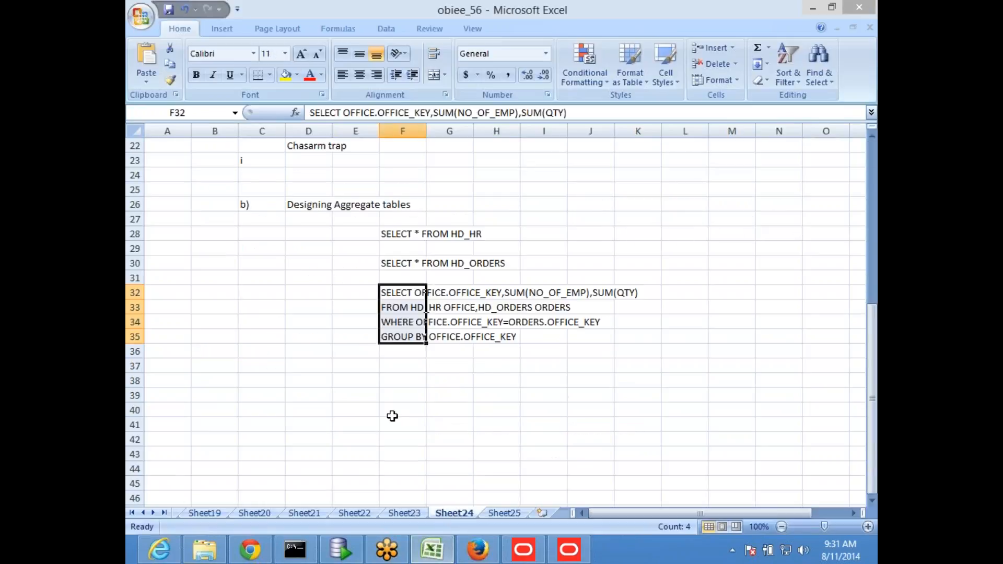
left_click(398, 393)
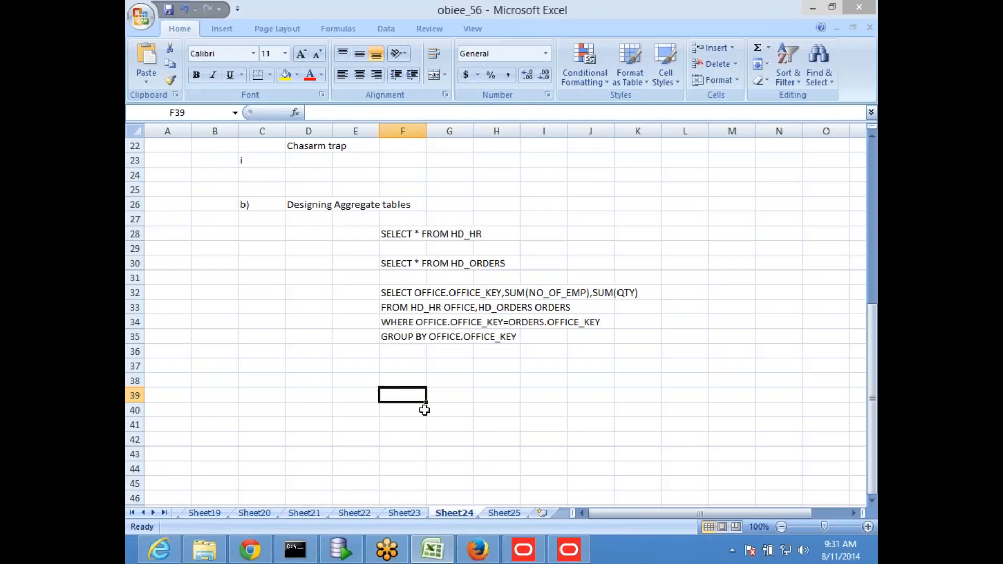
key("ctrl+v")
left_click(429, 365)
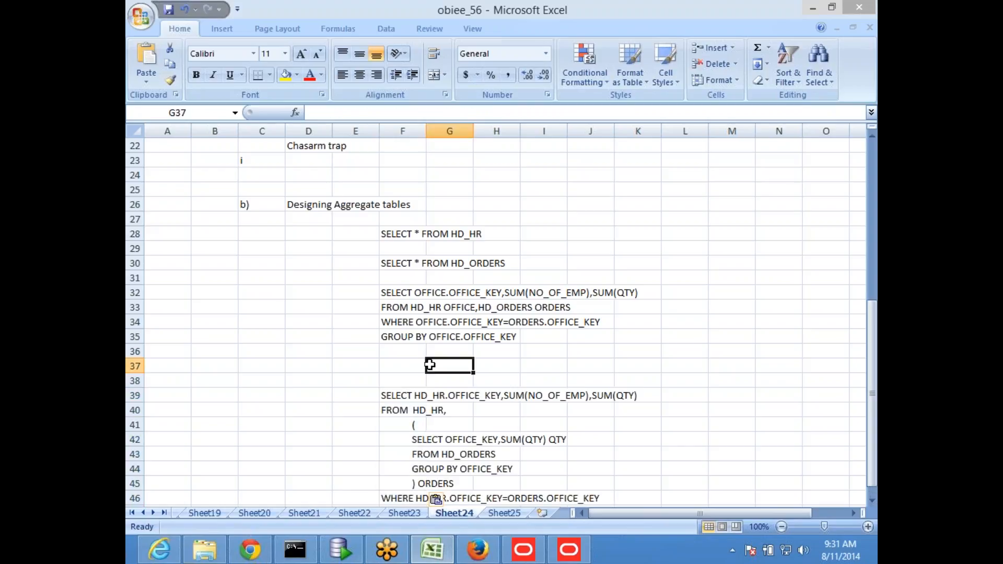
- Go back to SQL Developer, deselect the query, and make the editor taller
left_click(345, 554)
left_click(559, 221)
left_click(578, 320)
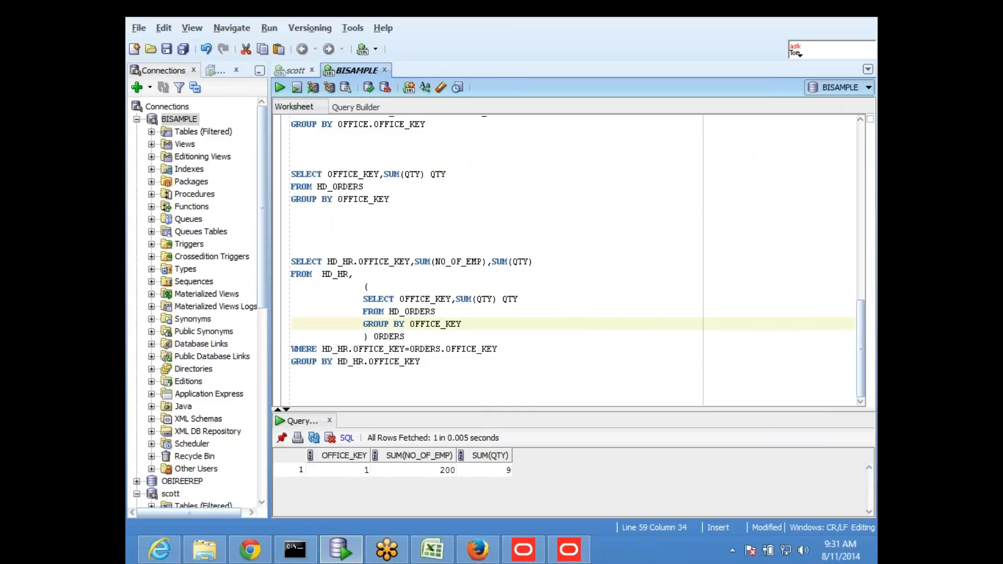
- Widen the worksheet editor, review the Sheet24 query notes in Excel, then view Sheet25's sample data
left_click_drag(274, 218, 306, 220)
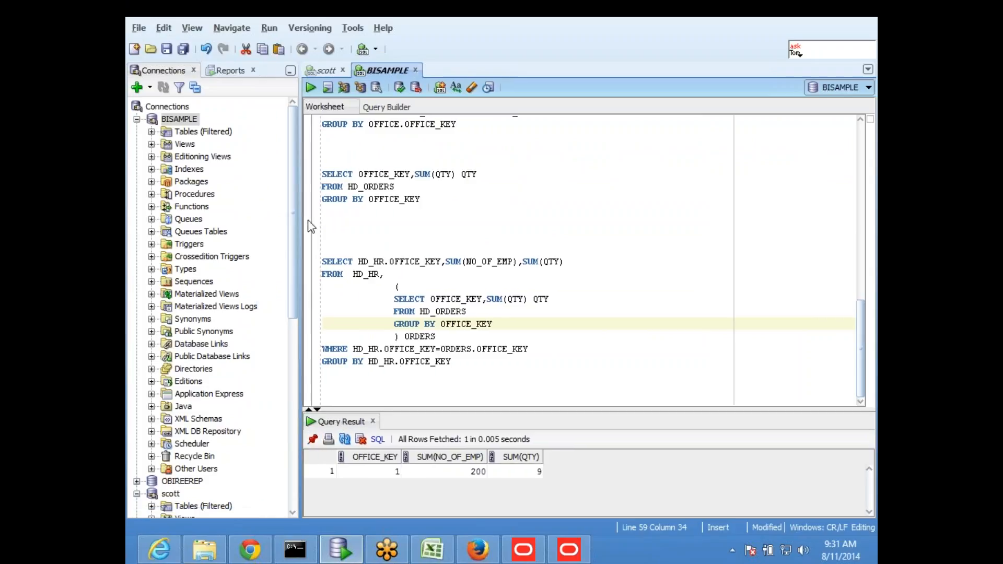
left_click(432, 549)
scroll(370, 251, "up", 4)
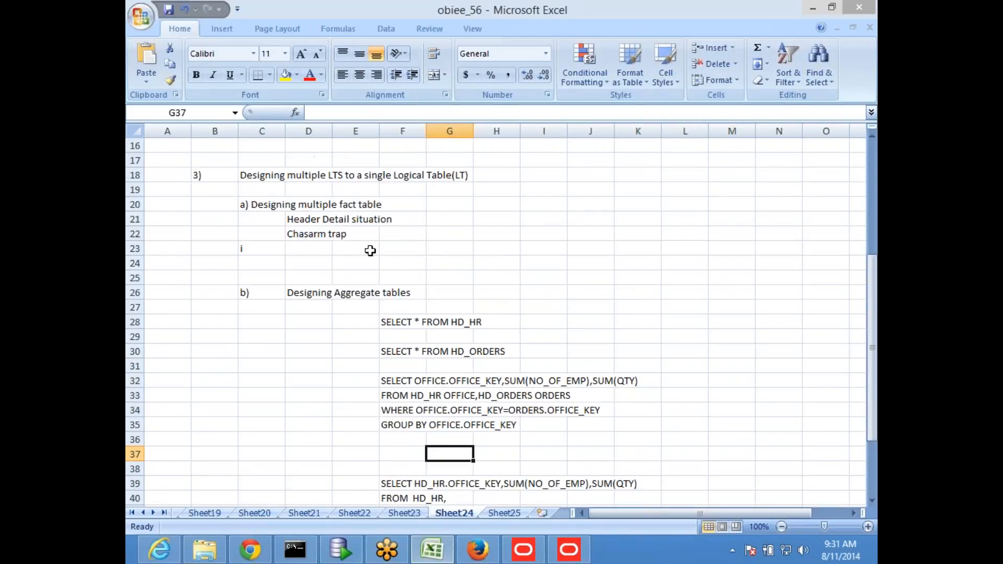
scroll(369, 251, "up", 1)
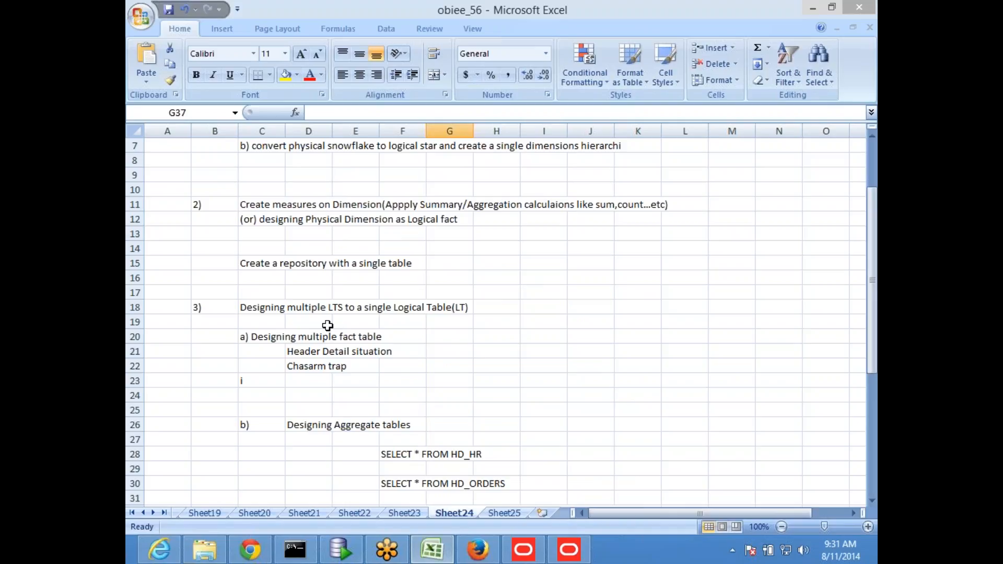
left_click(543, 293)
scroll(546, 292, "up", 2)
scroll(546, 314, "down", 7)
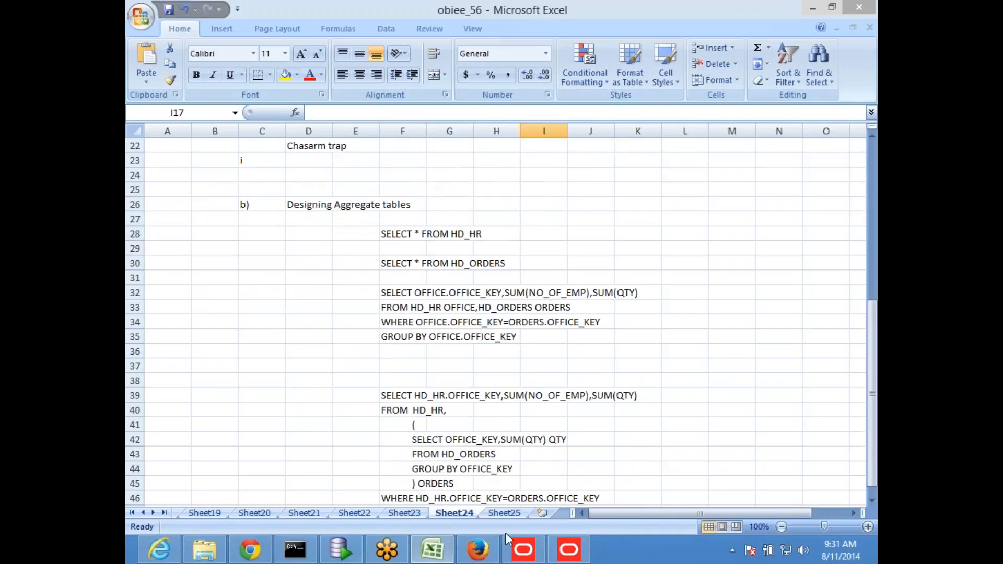
left_click(504, 513)
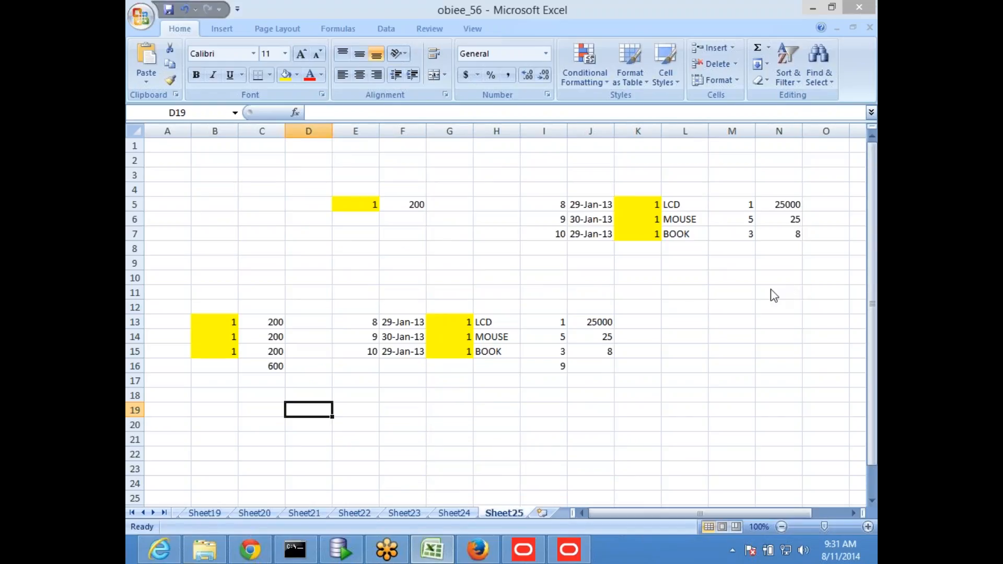
left_click(863, 37)
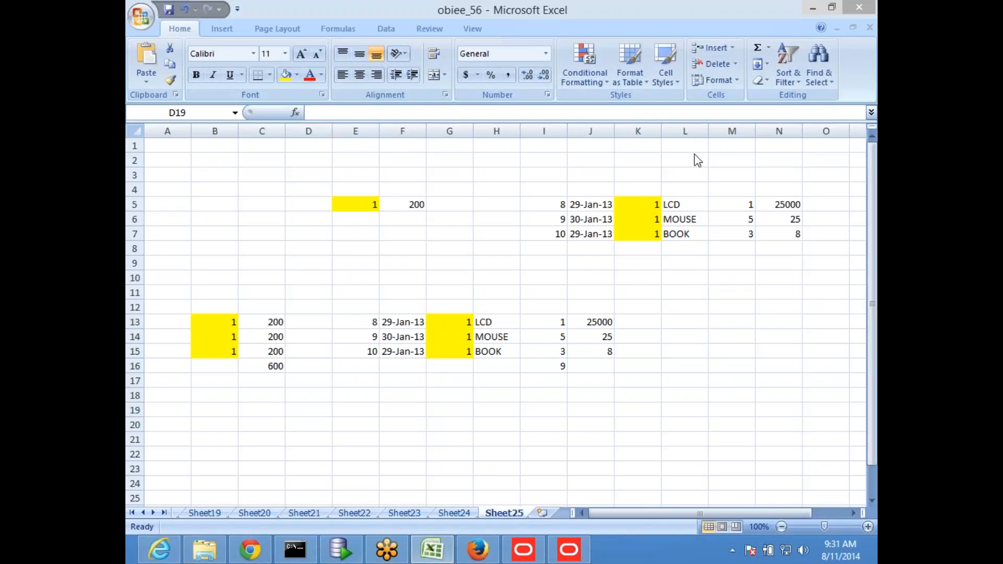